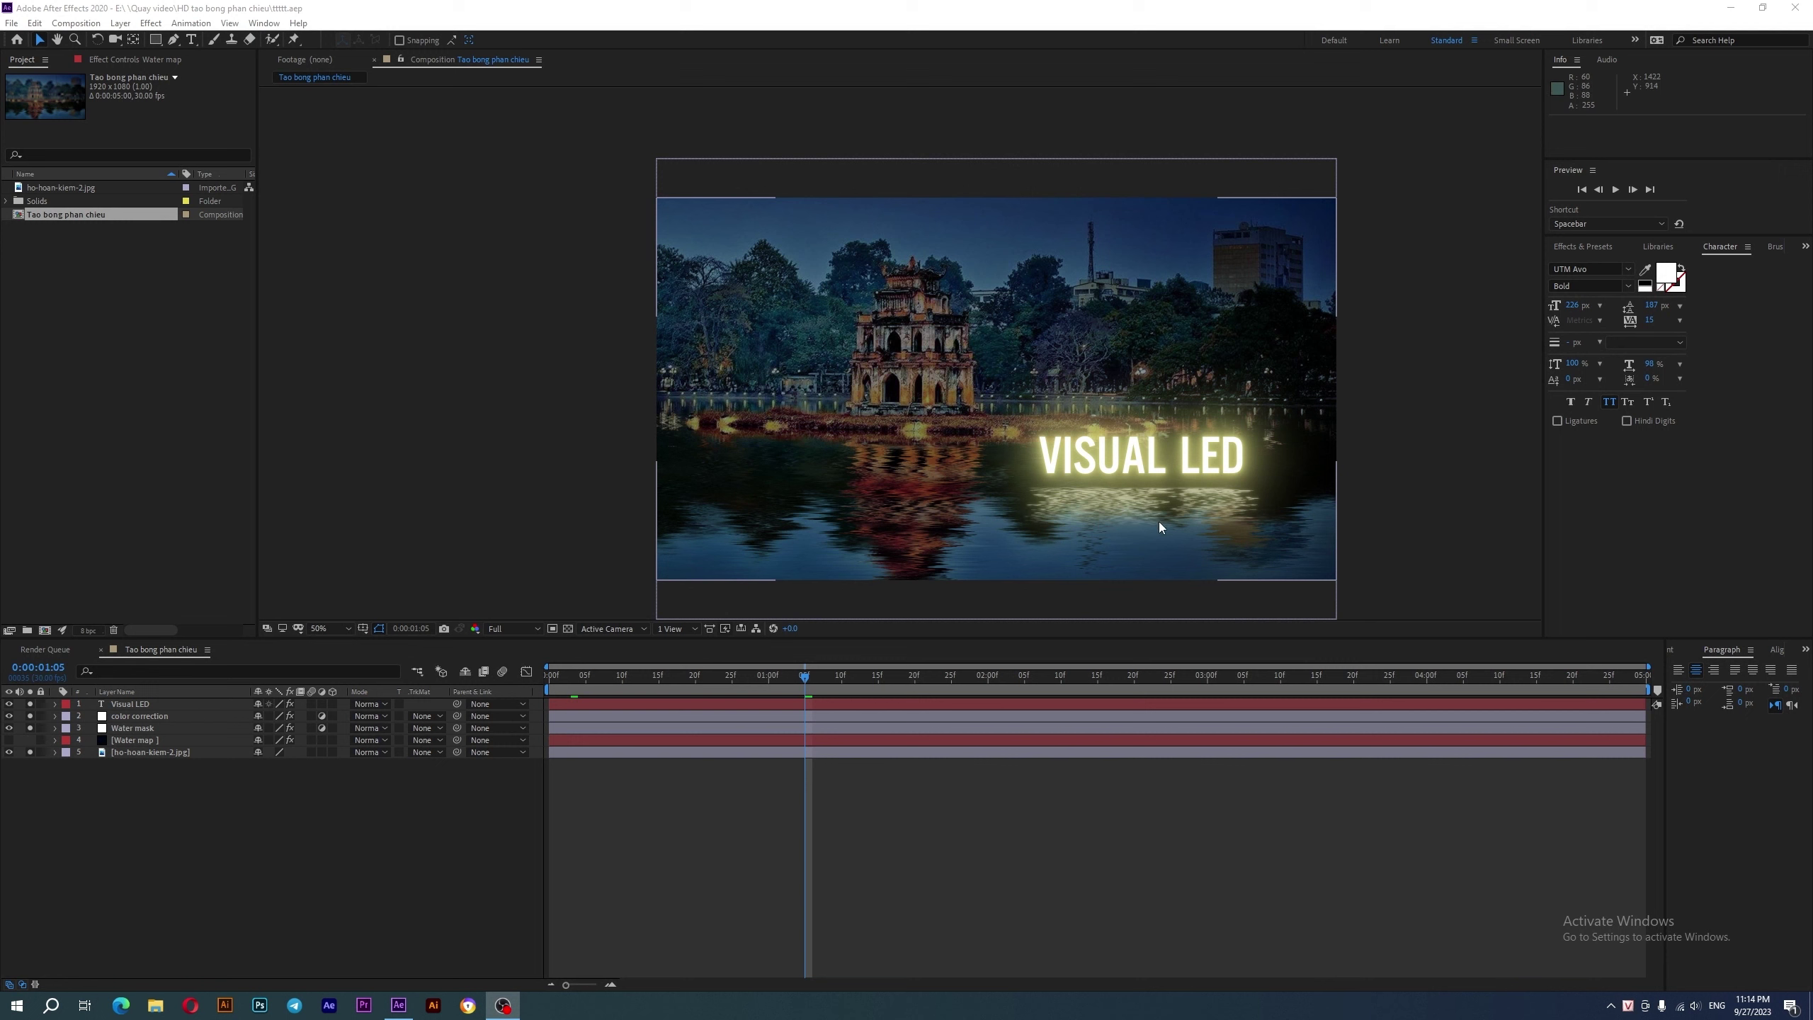
# - Create a 1920×1080, 5-second composition named 'Tao bong phanchieu'
pyautogui.click(44, 630)
pyautogui.write('Tao bong p')
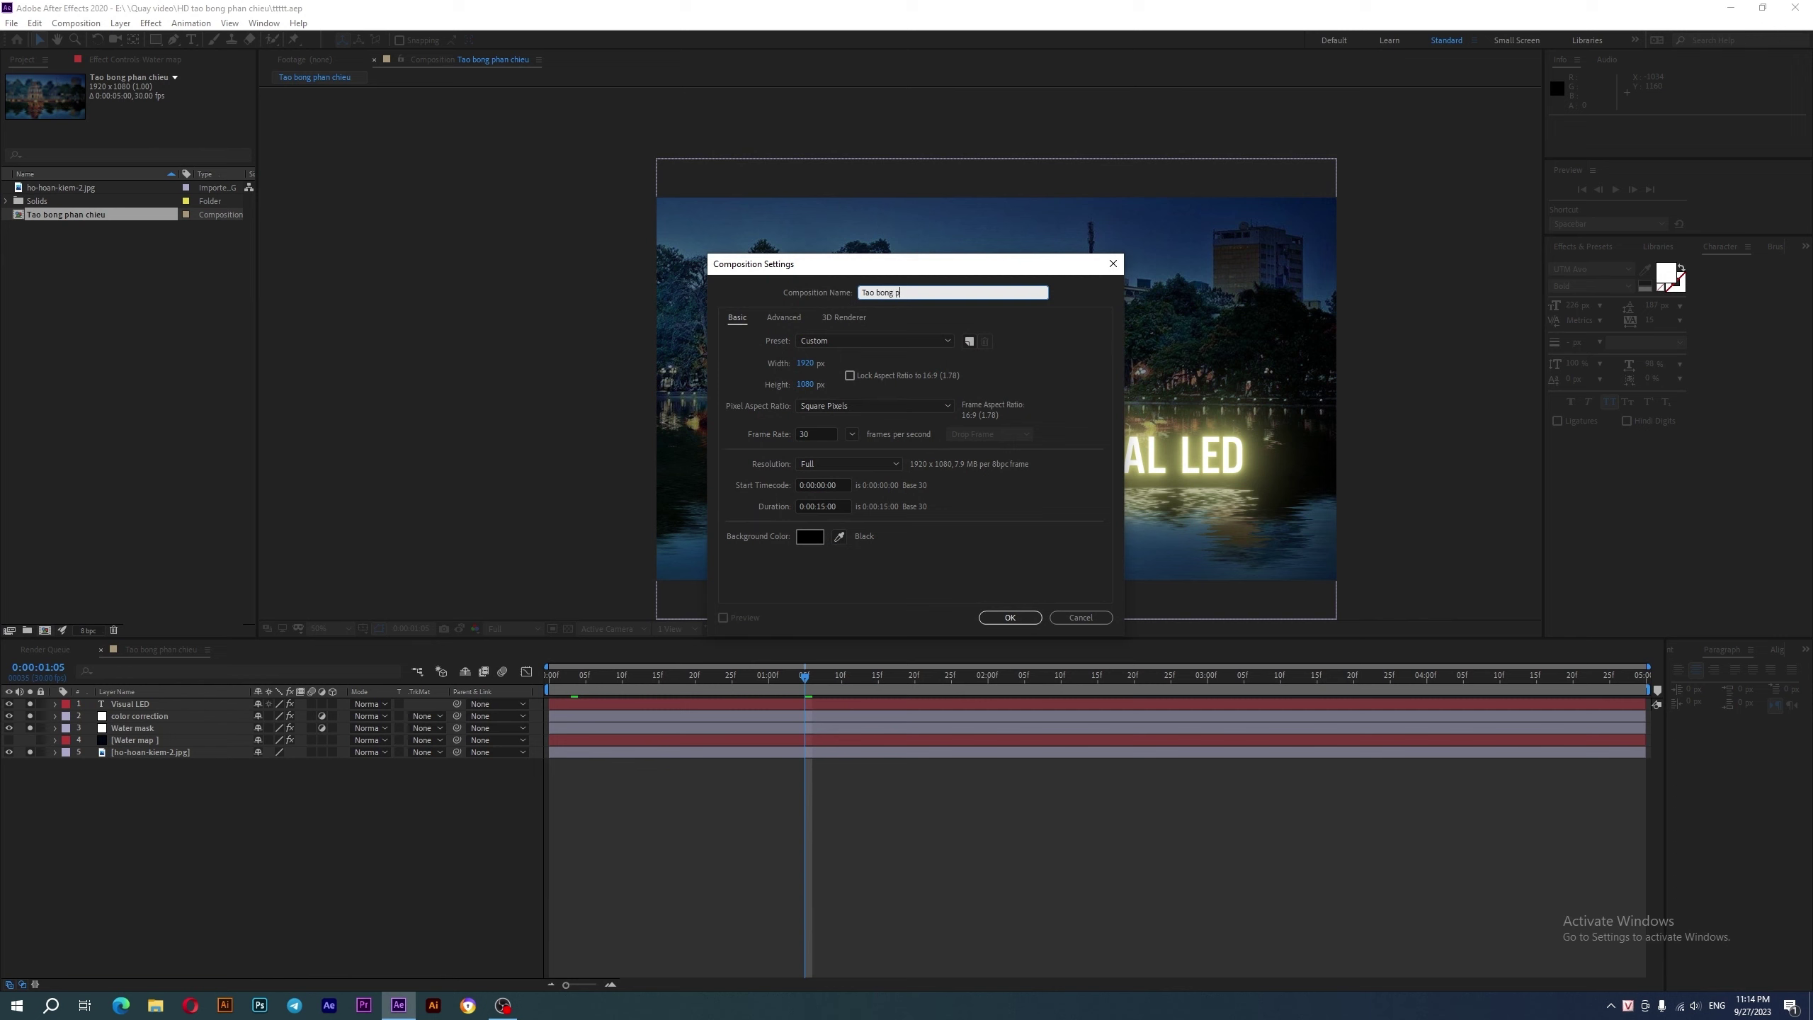
pyautogui.write('hanchieu')
pyautogui.click(823, 507)
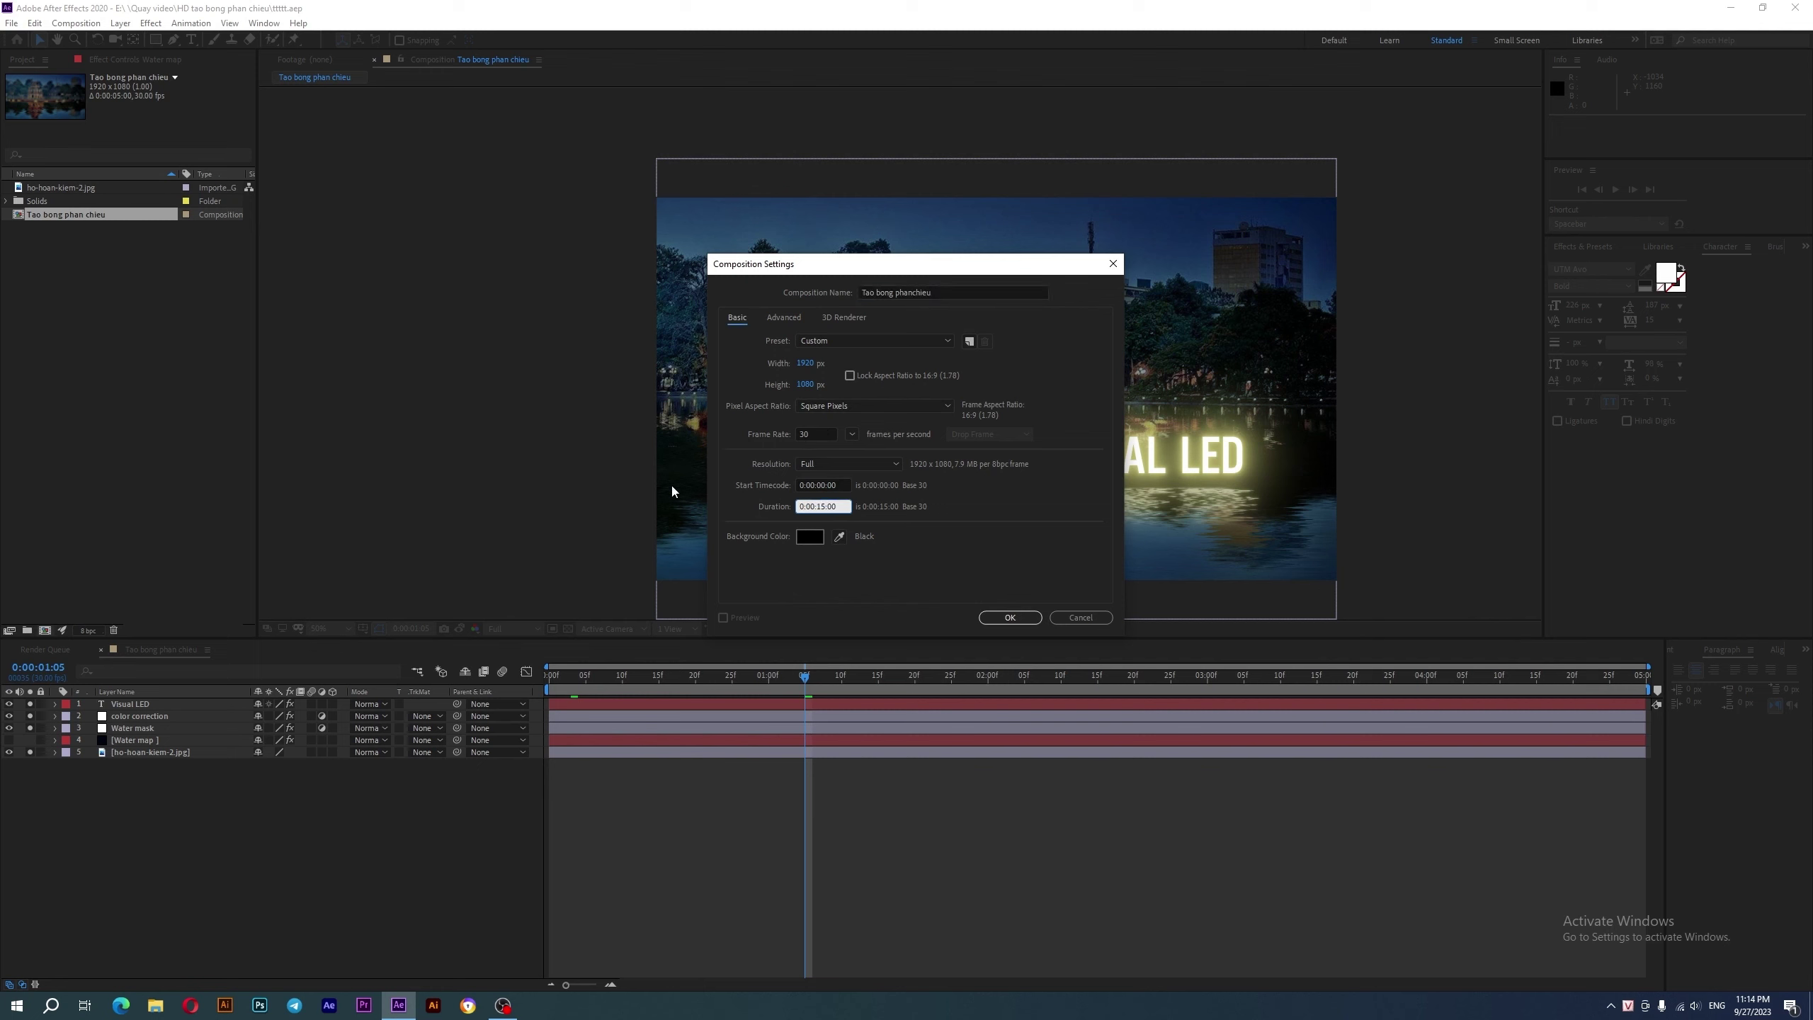
pyautogui.press('BackSpace')
pyautogui.press('BackSpace')
pyautogui.press('BackSpace')
pyautogui.click(1010, 617)
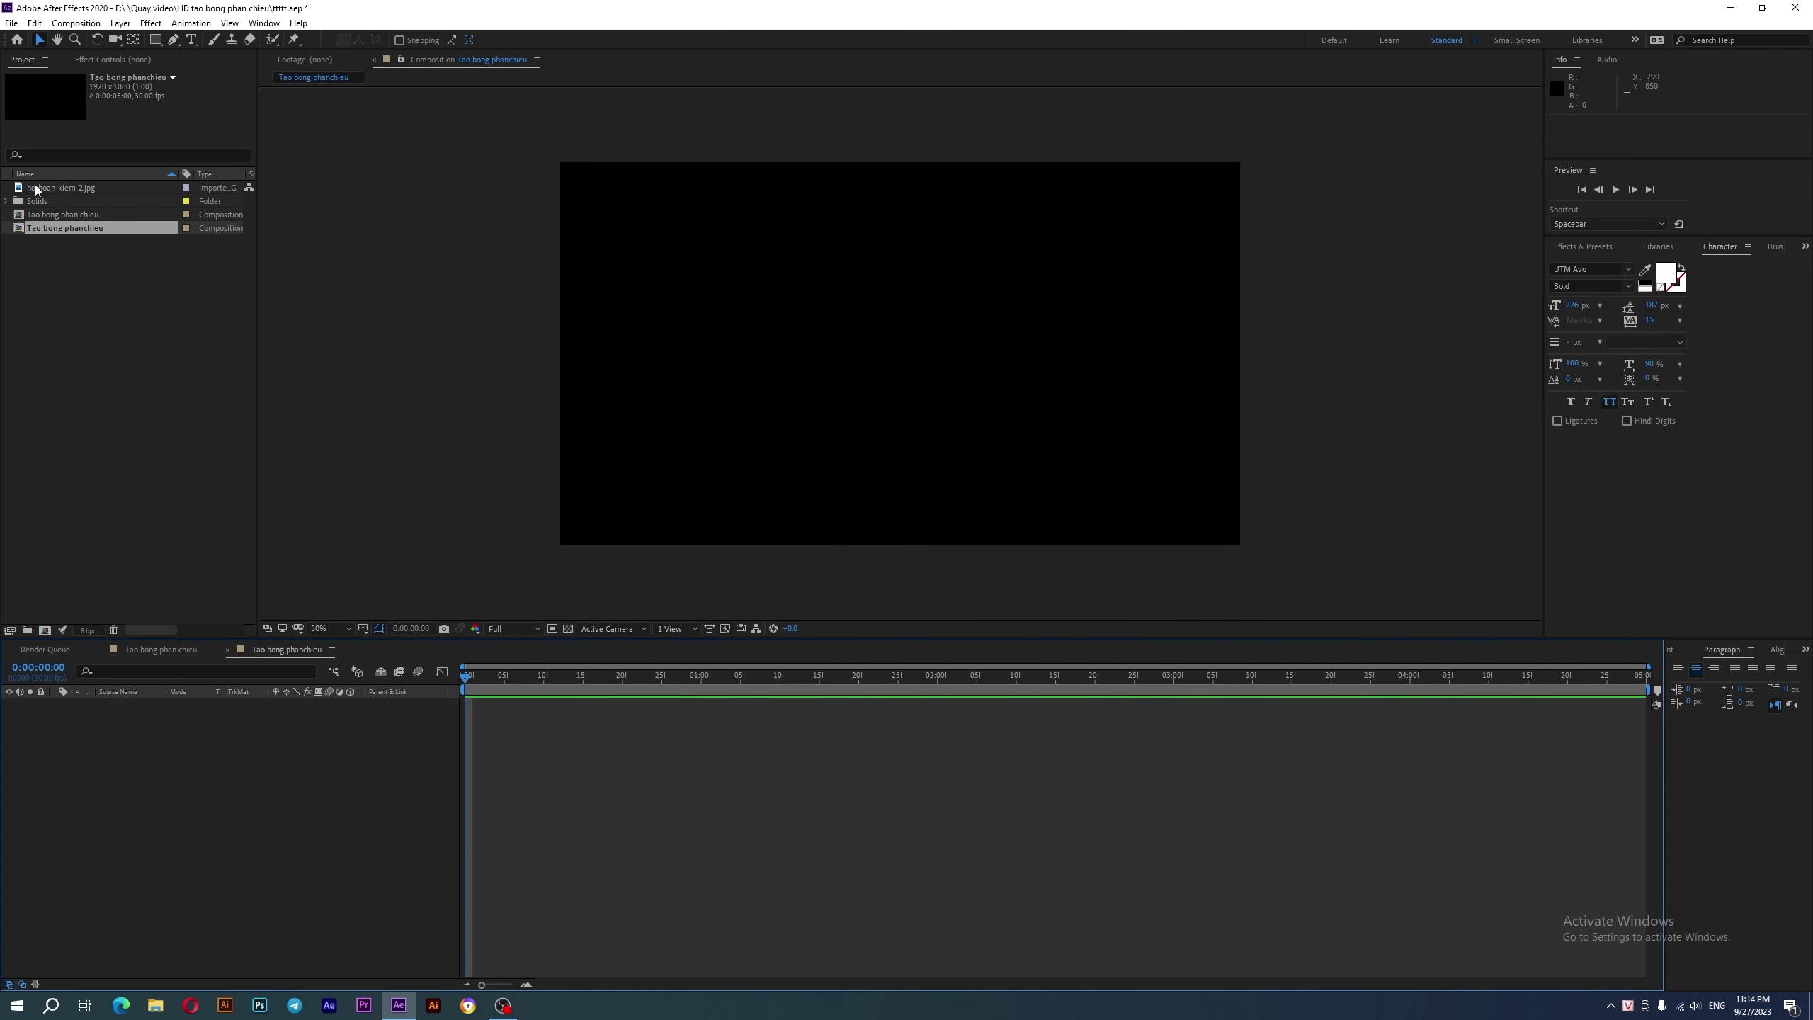
# - Add ho-hoan-kiem-2.jpg to the timeline and scale it with Transform > Fit to Comp Width
pyautogui.moveTo(68, 187); pyautogui.dragTo(228, 719)
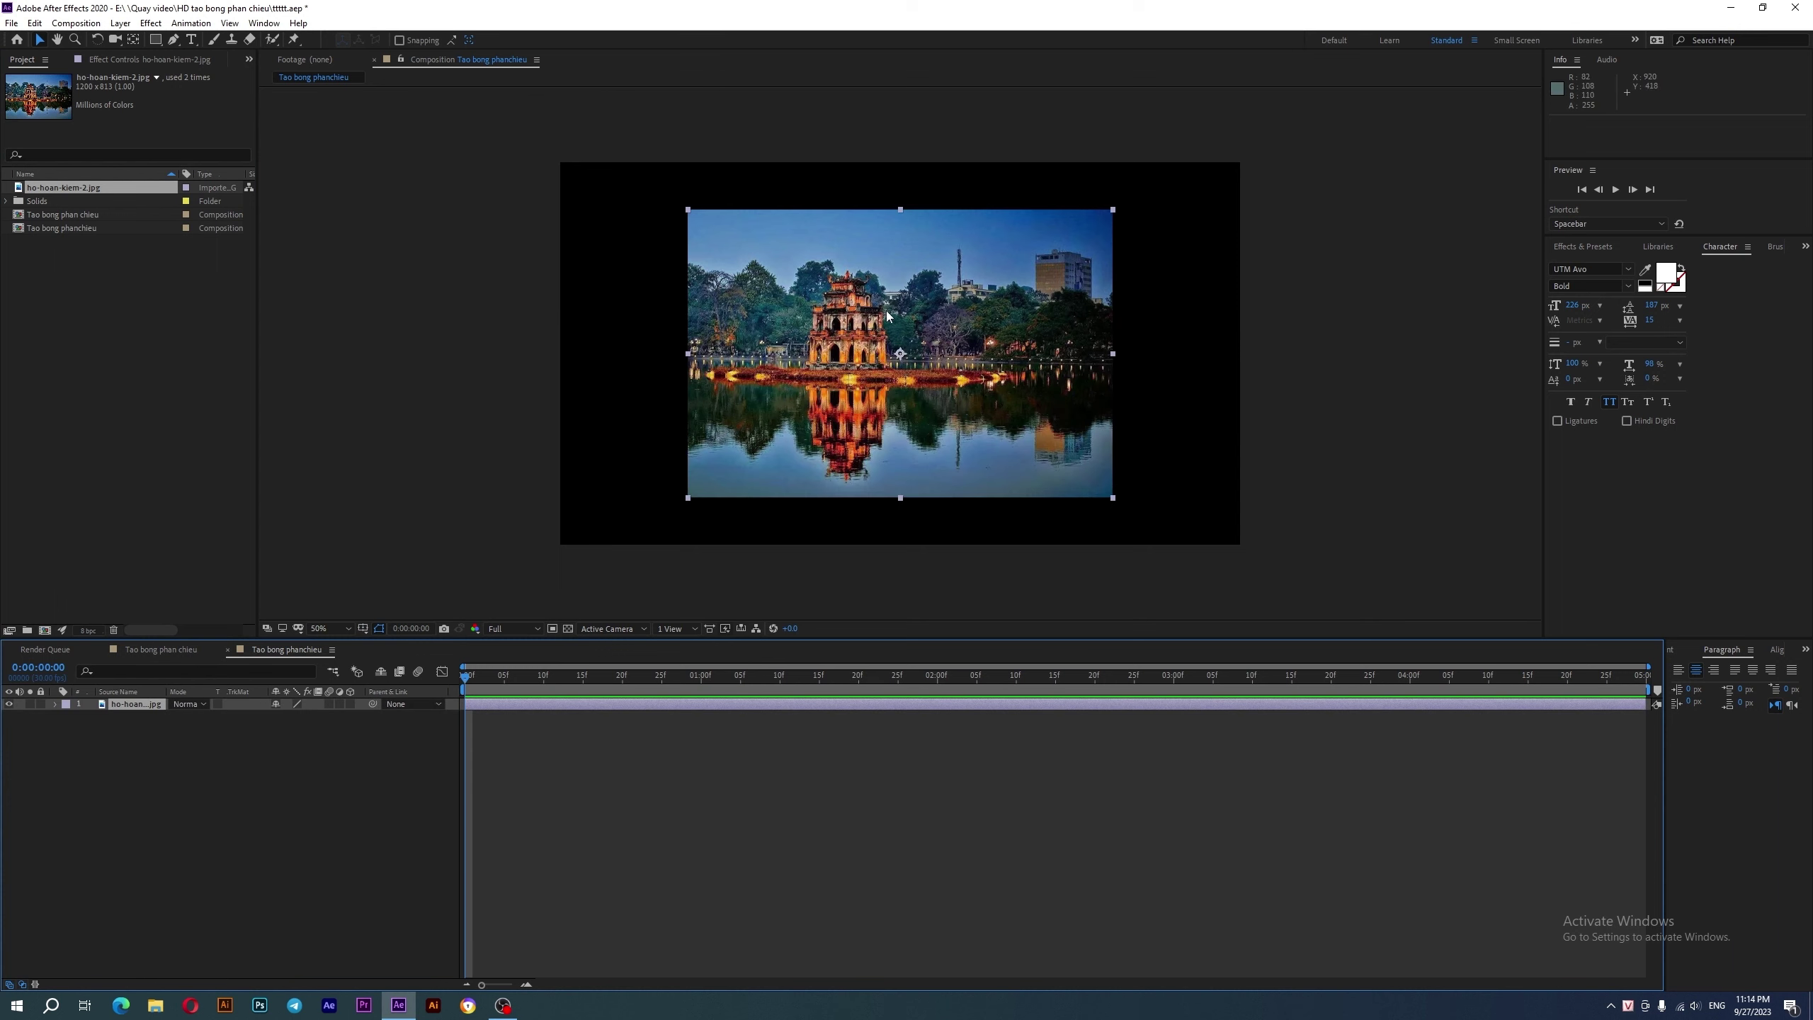
pyautogui.rightClick(888, 315)
pyautogui.moveTo(970, 389)
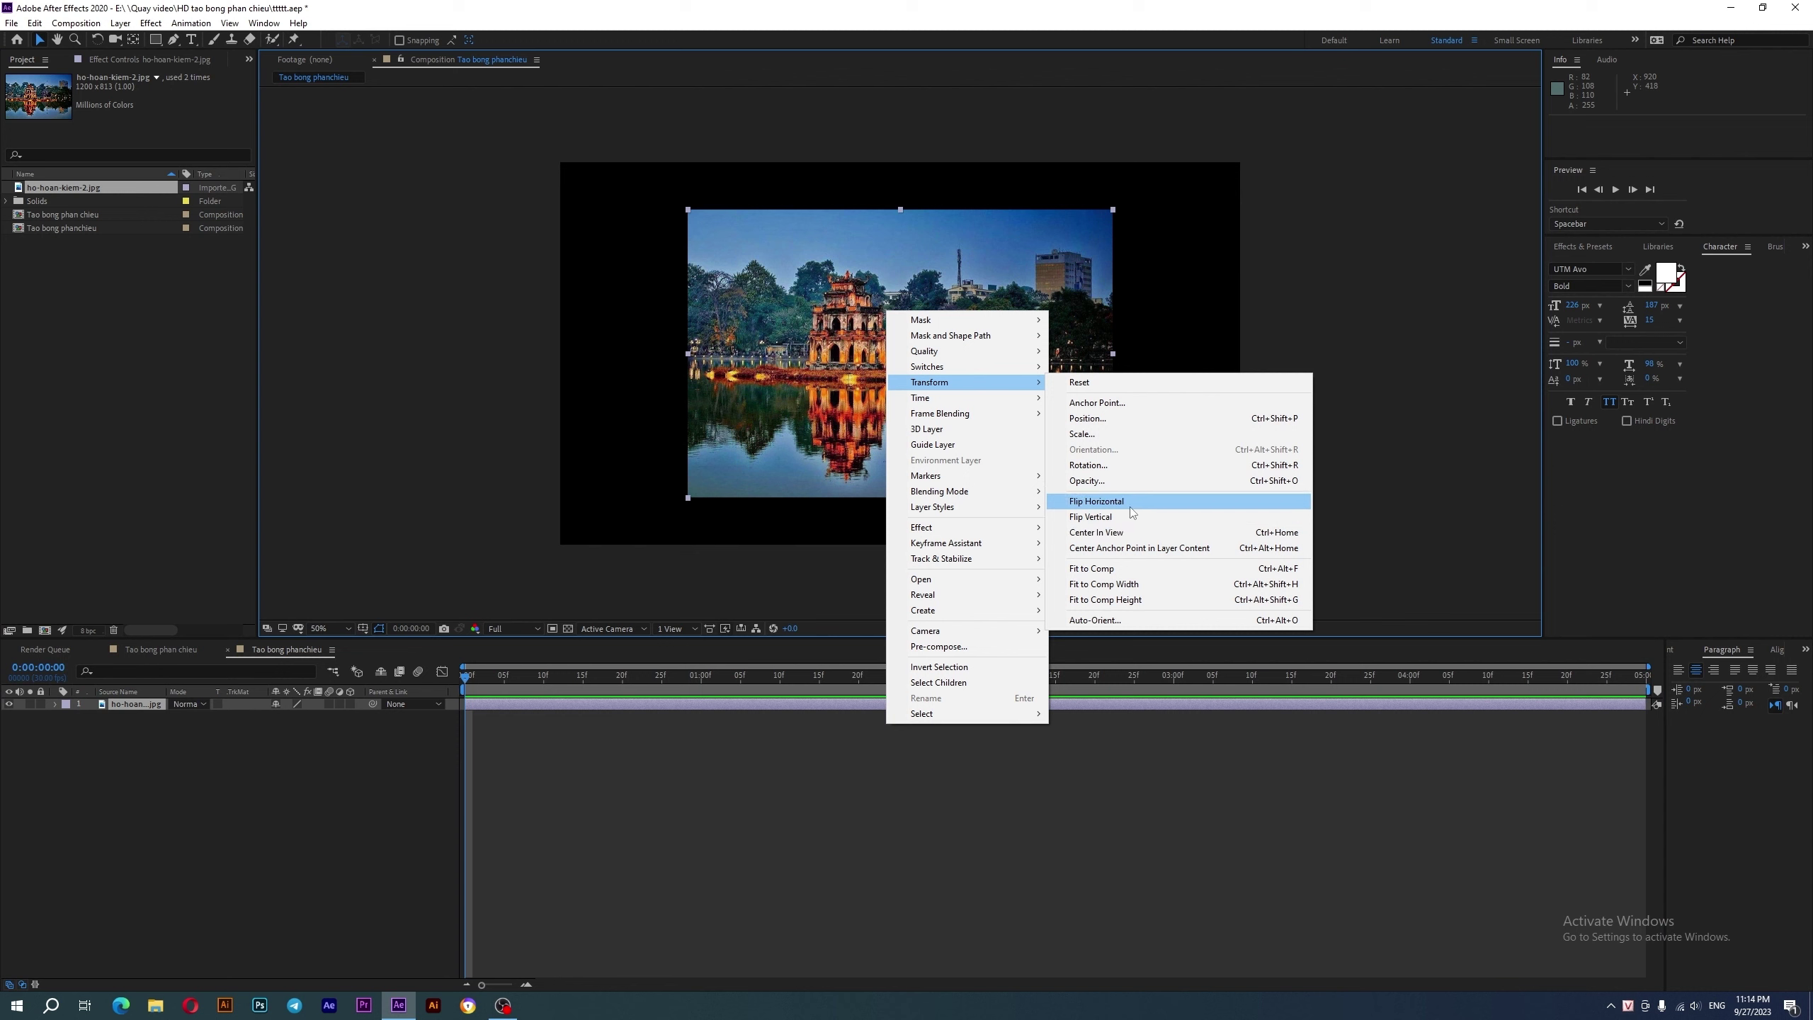
pyautogui.click(1132, 586)
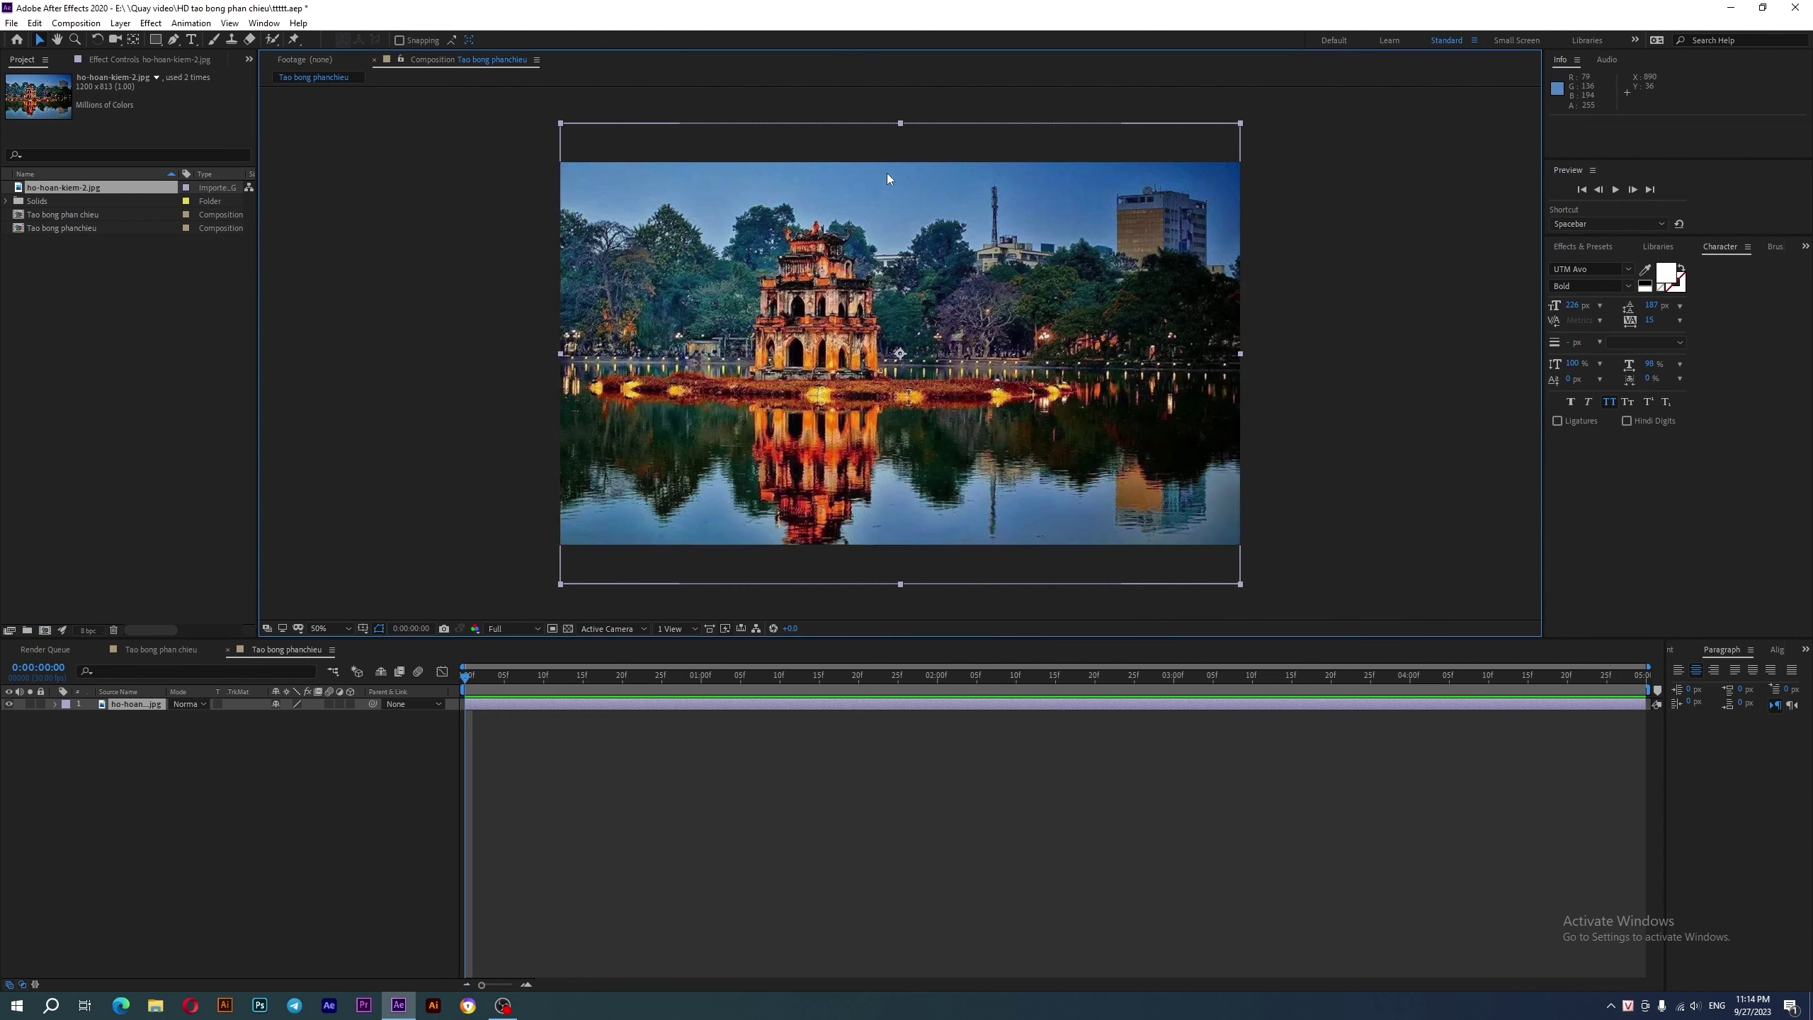
pyautogui.click(271, 721)
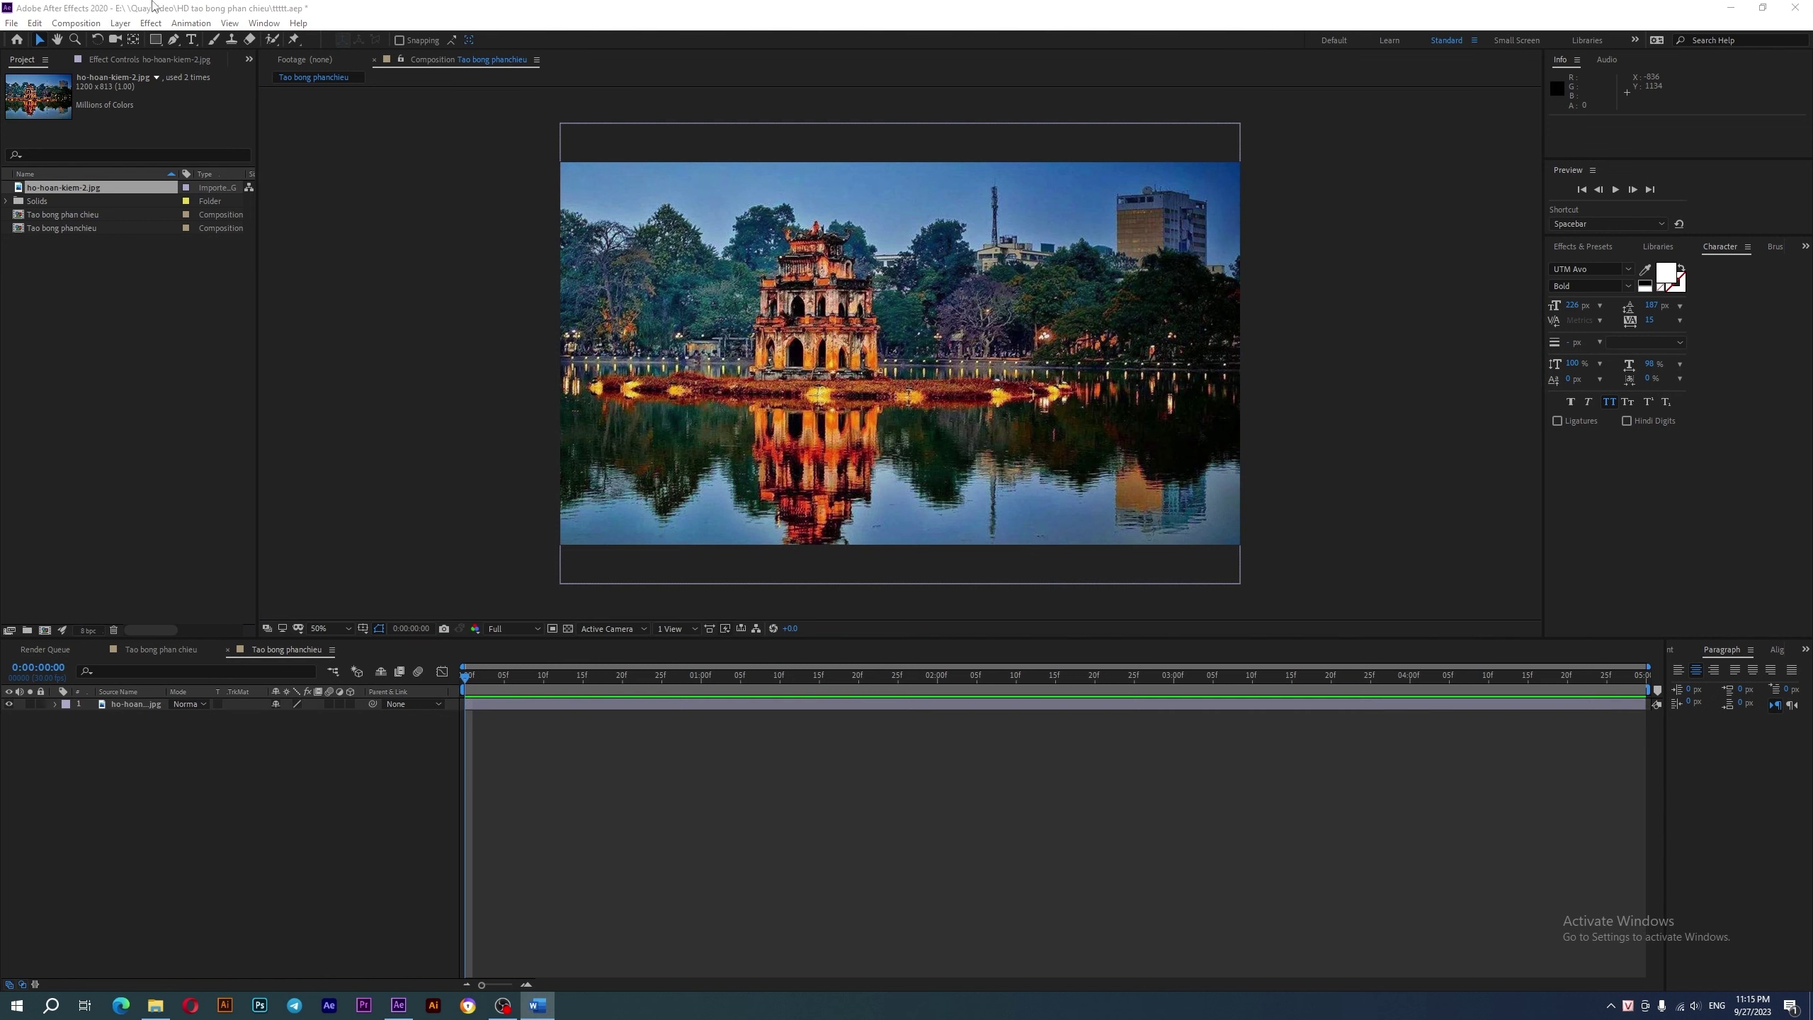
pyautogui.click(119, 23)
# - Create a dark navy solid layer named 'map water' above the photo
pyautogui.moveTo(271, 38)
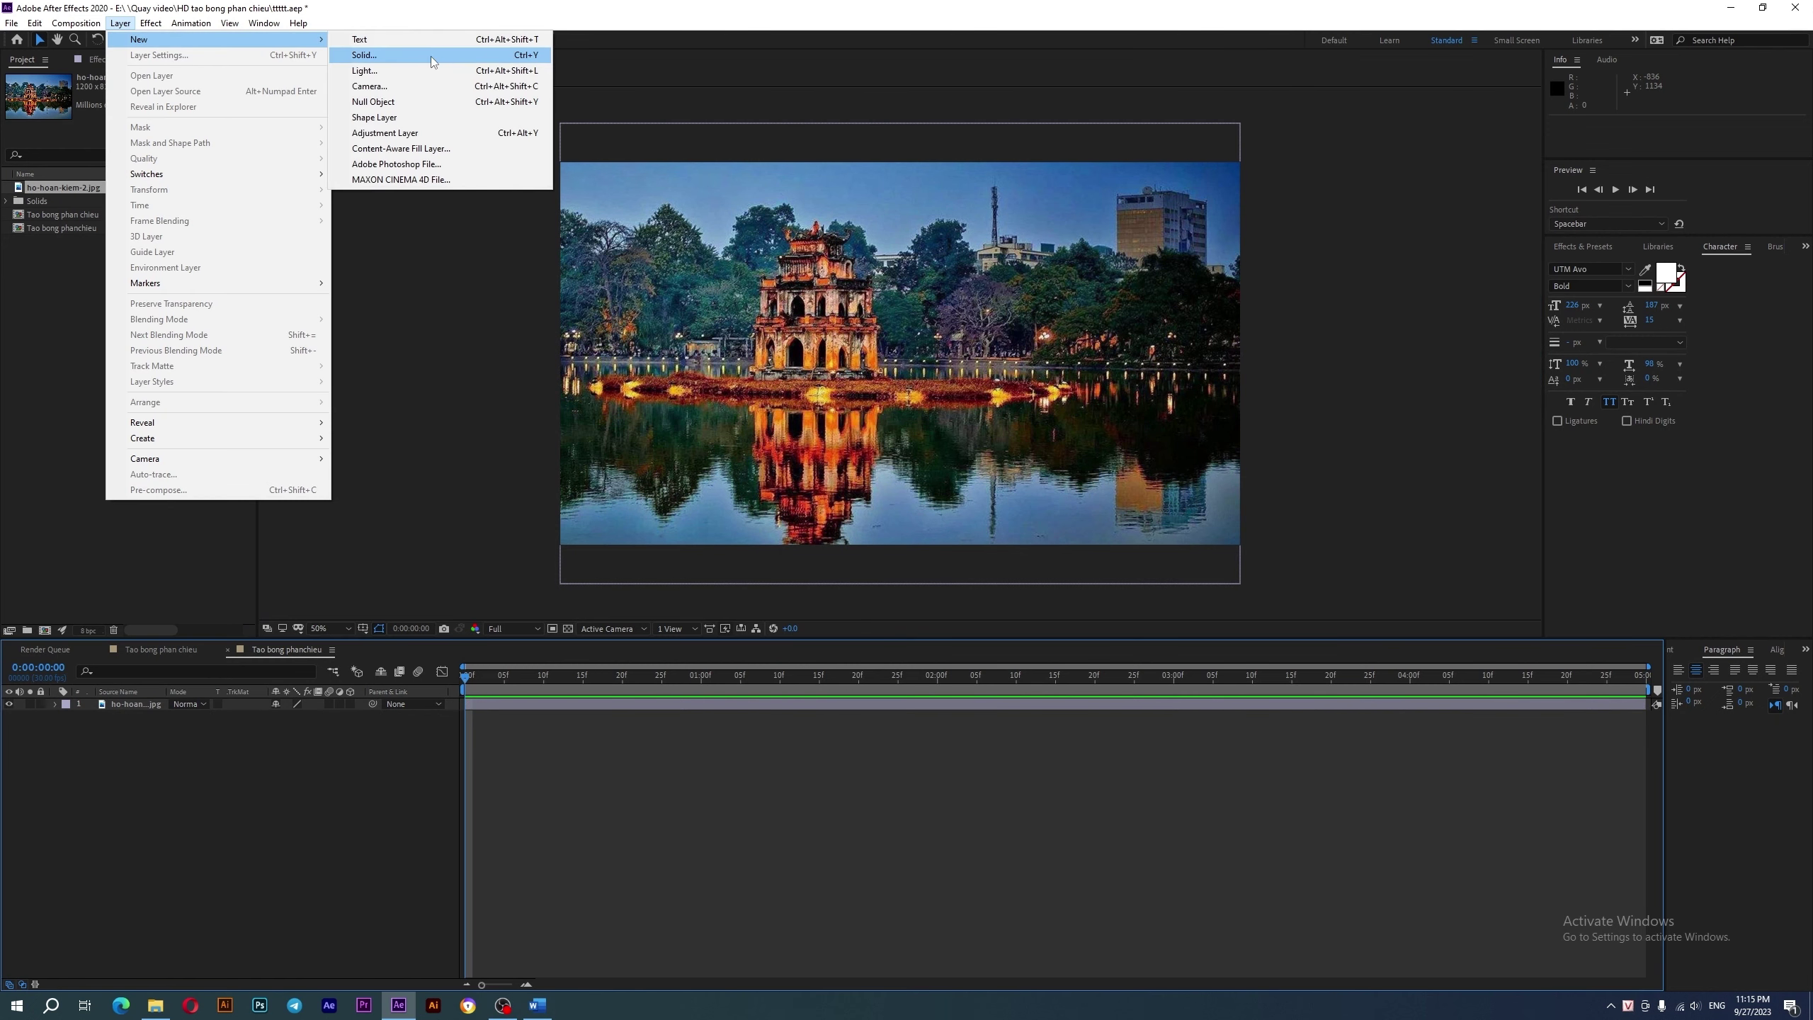
pyautogui.click(430, 56)
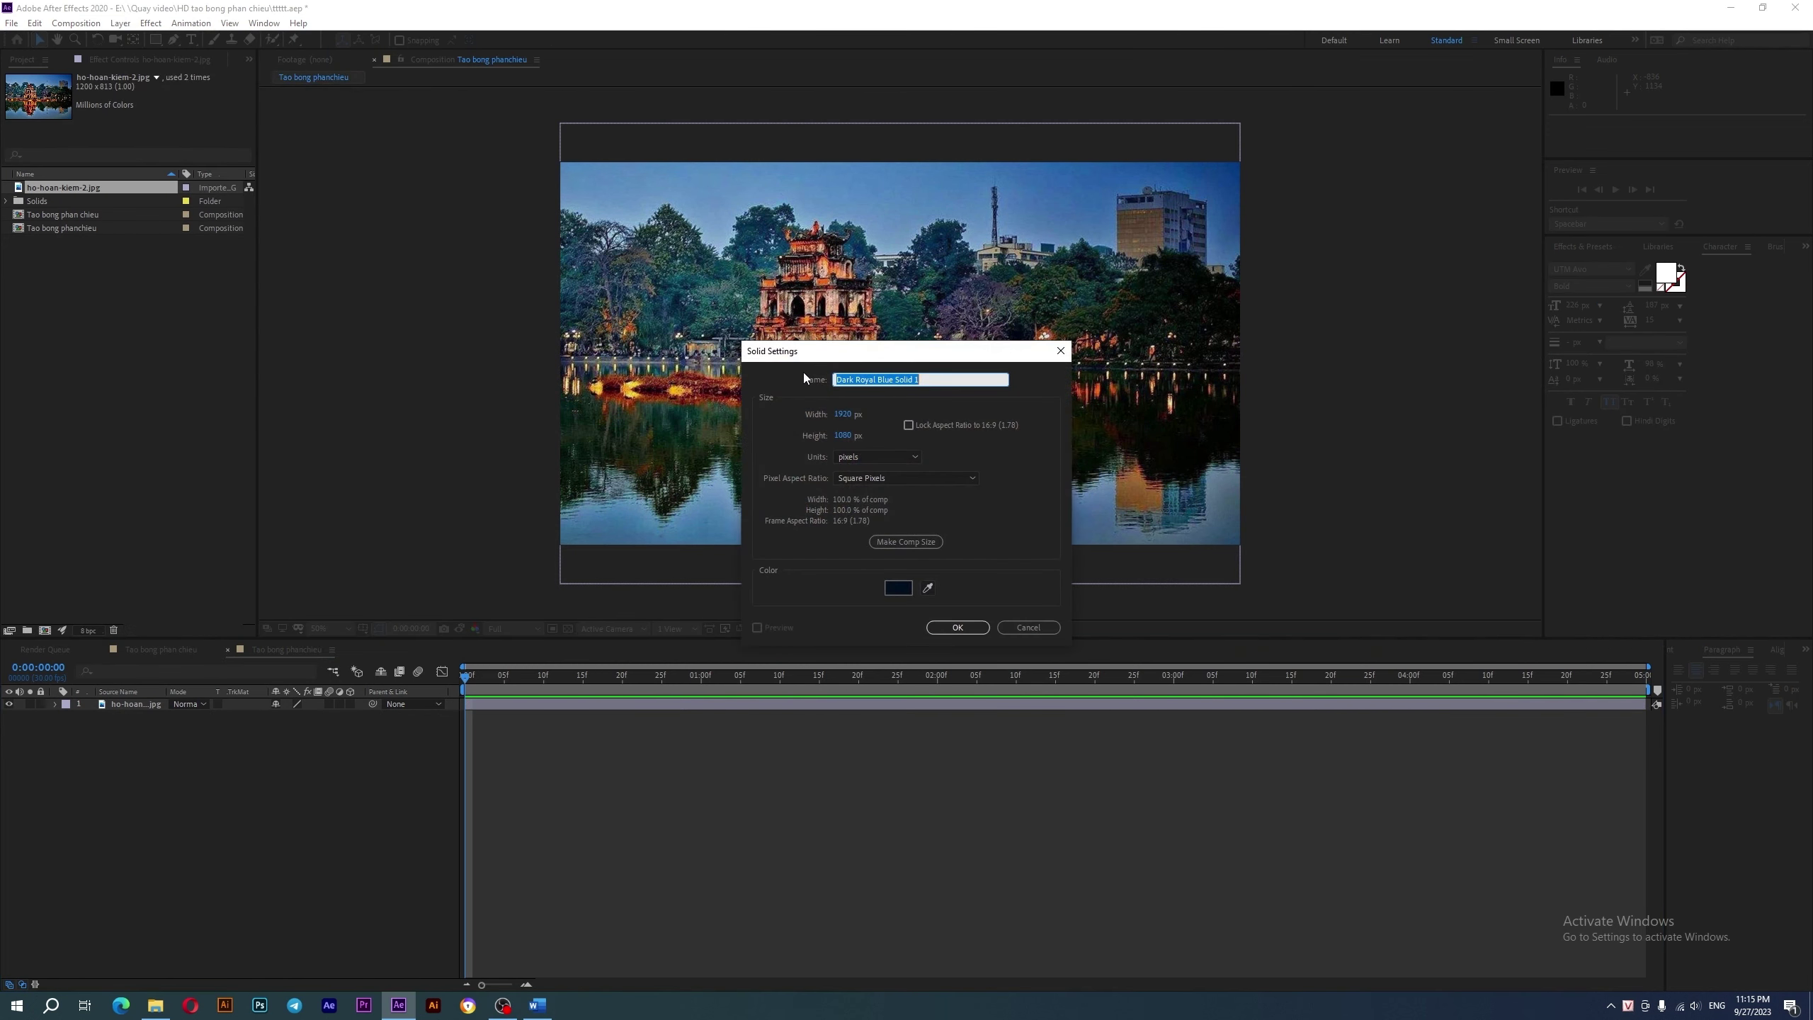
pyautogui.write('map water')
pyautogui.press('Return')
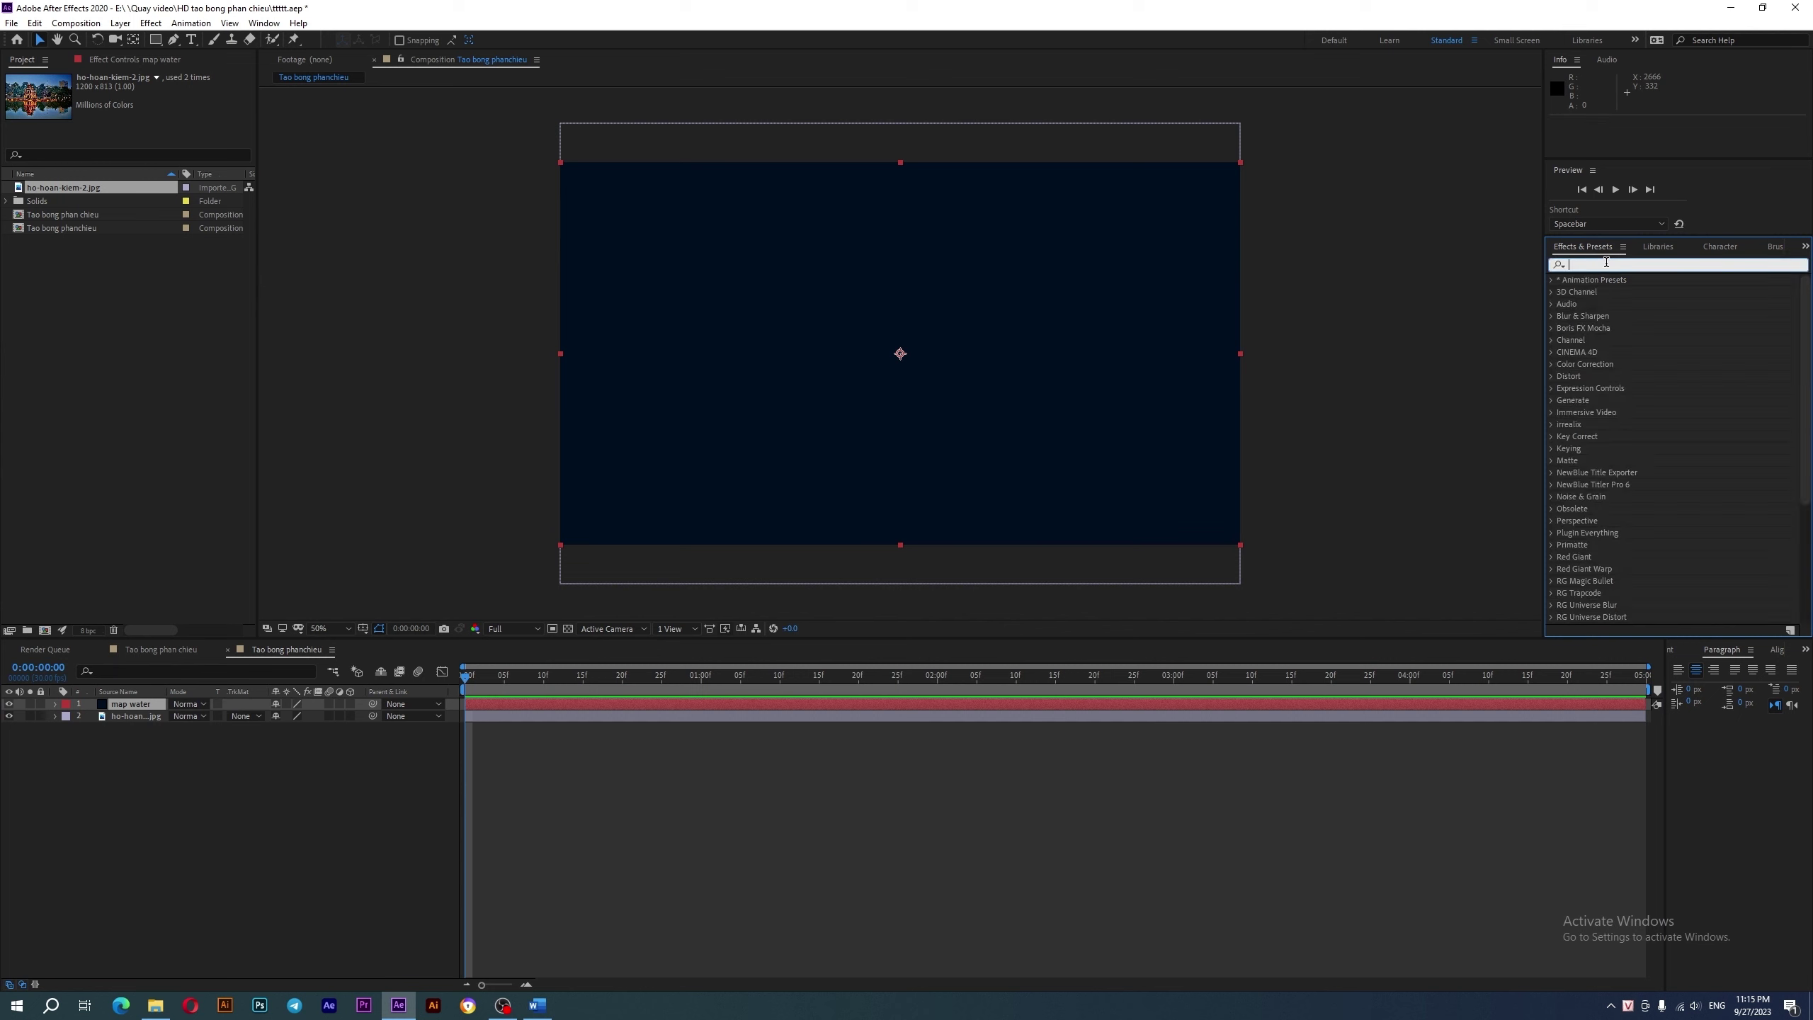
# - Apply the Fractal Noise effect to the map water layer
pyautogui.click(1597, 263)
pyautogui.write('nois')
pyautogui.moveTo(1619, 352); pyautogui.dragTo(1055, 333)
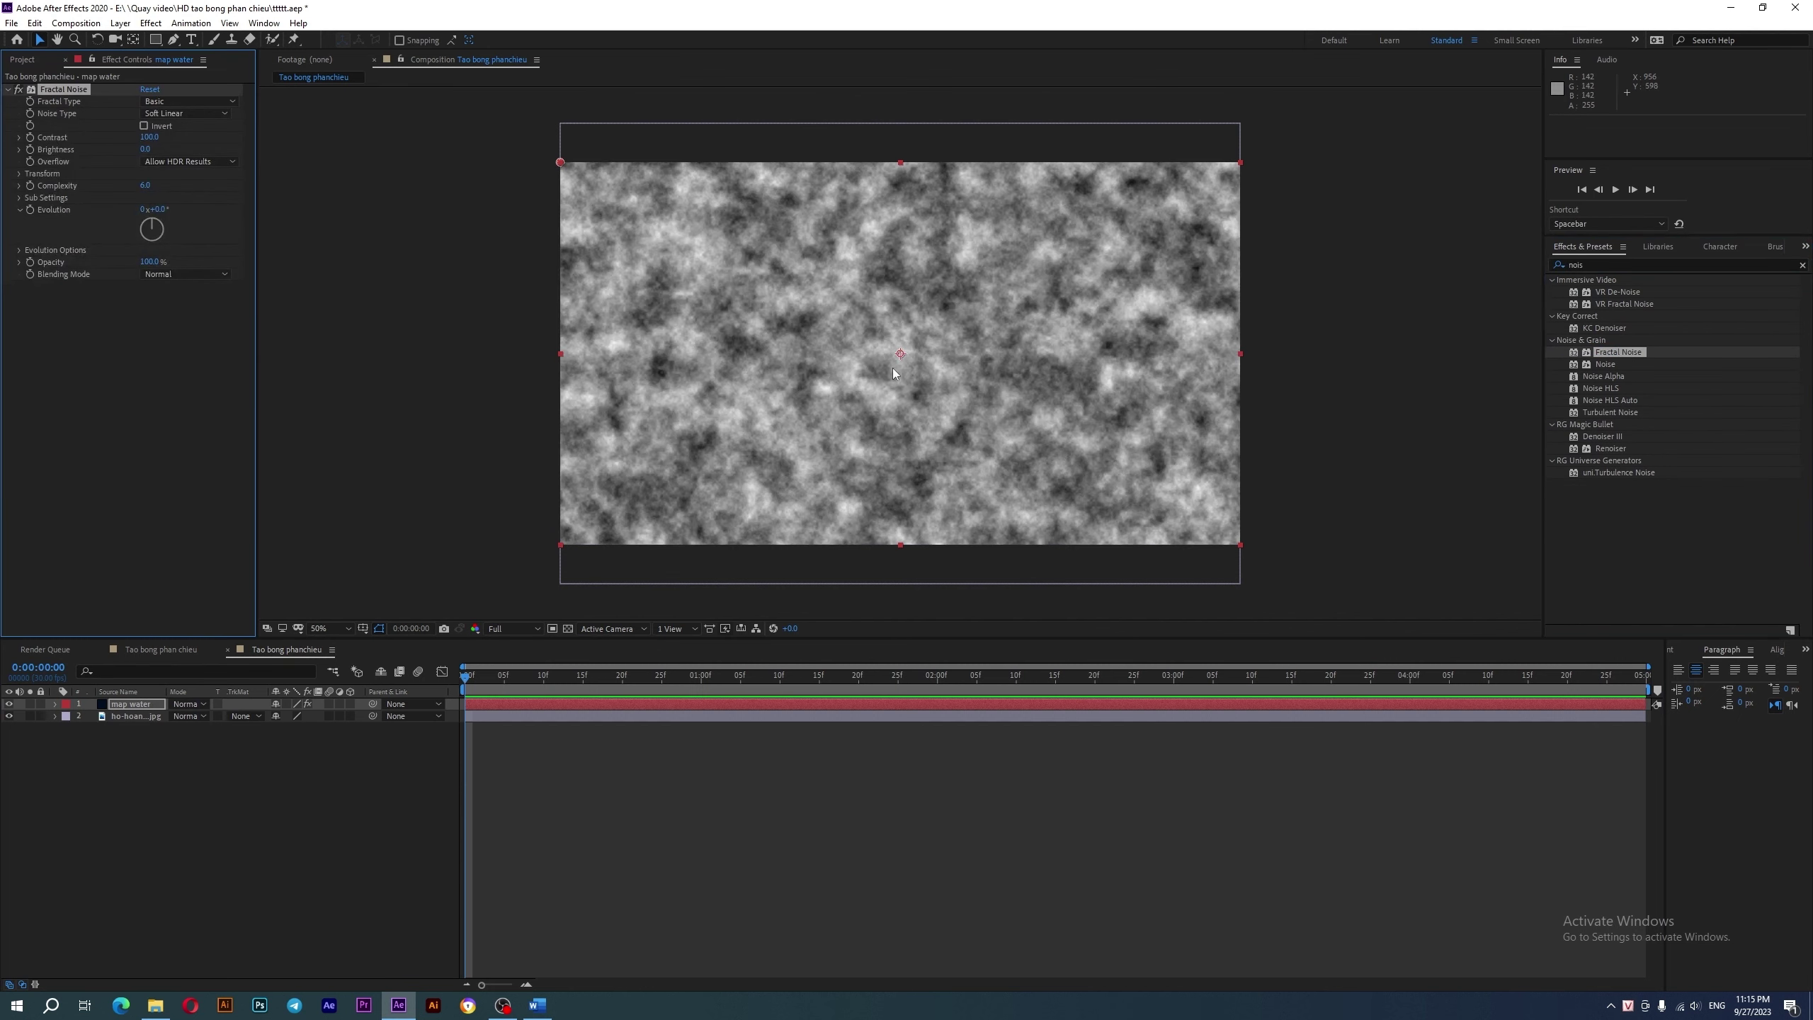
# - Turn off Uniform Scaling and set the noise Scale Width to 500
pyautogui.click(19, 173)
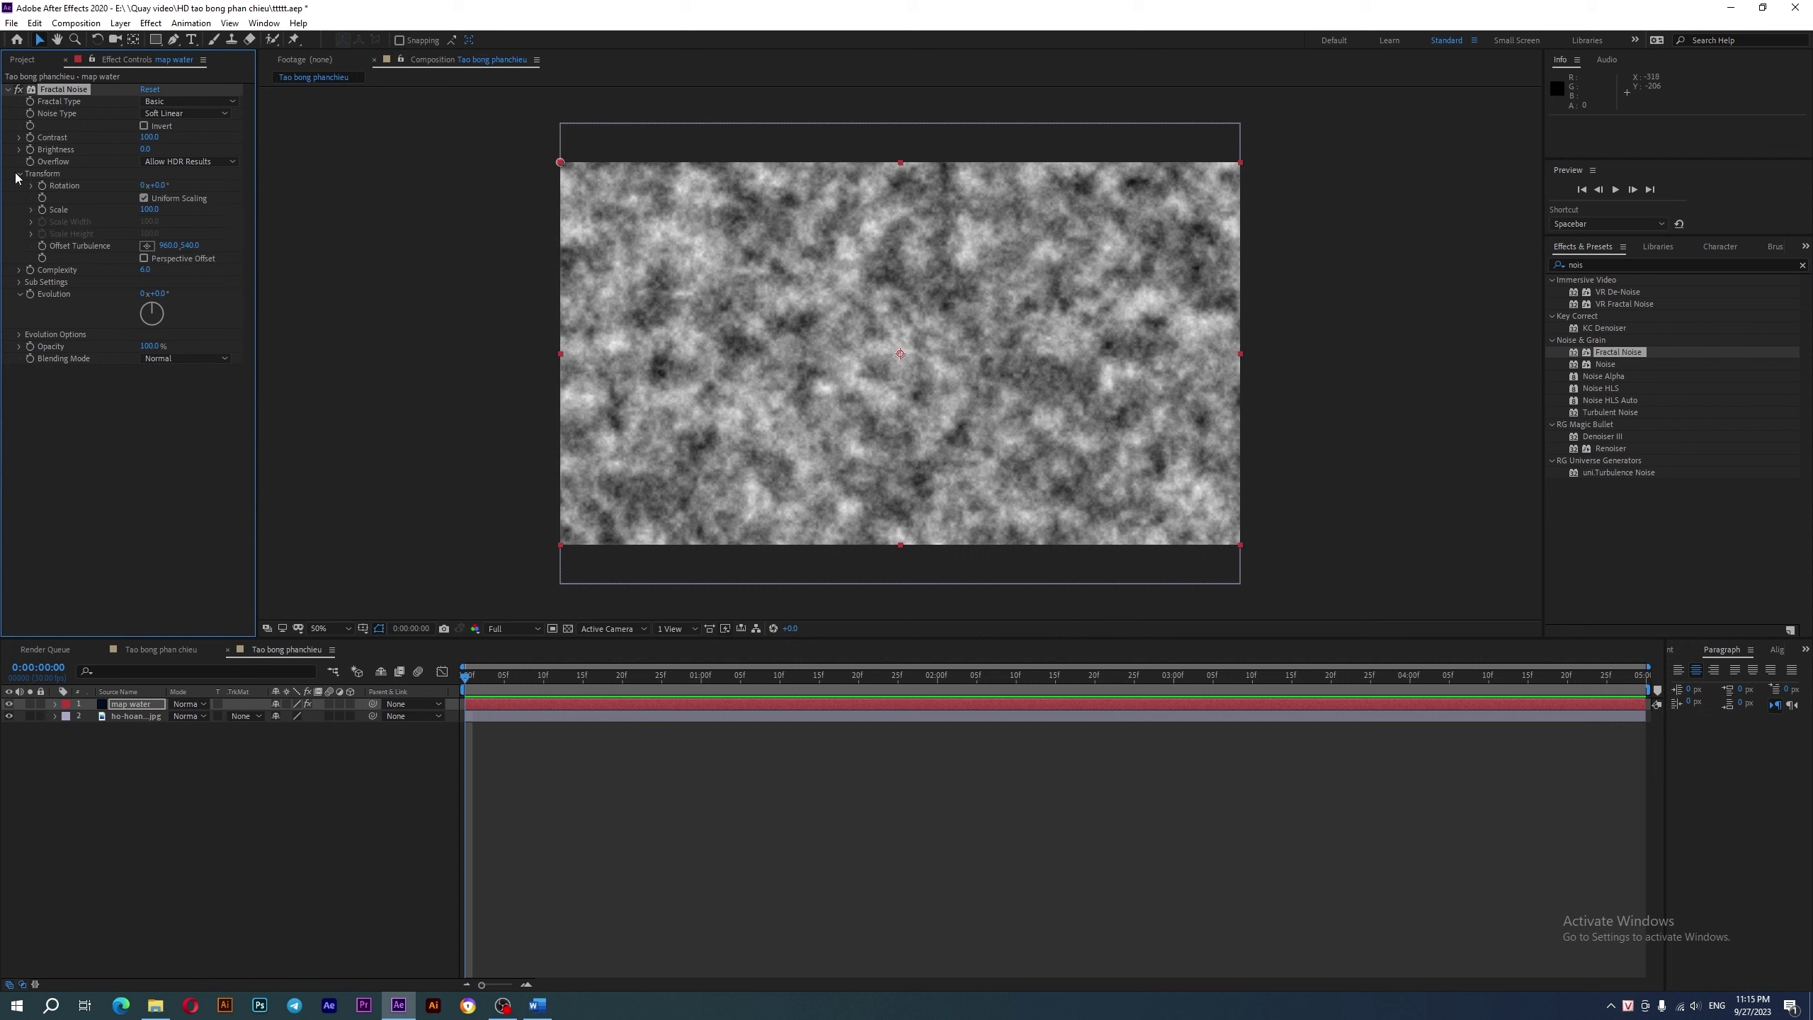
pyautogui.click(31, 209)
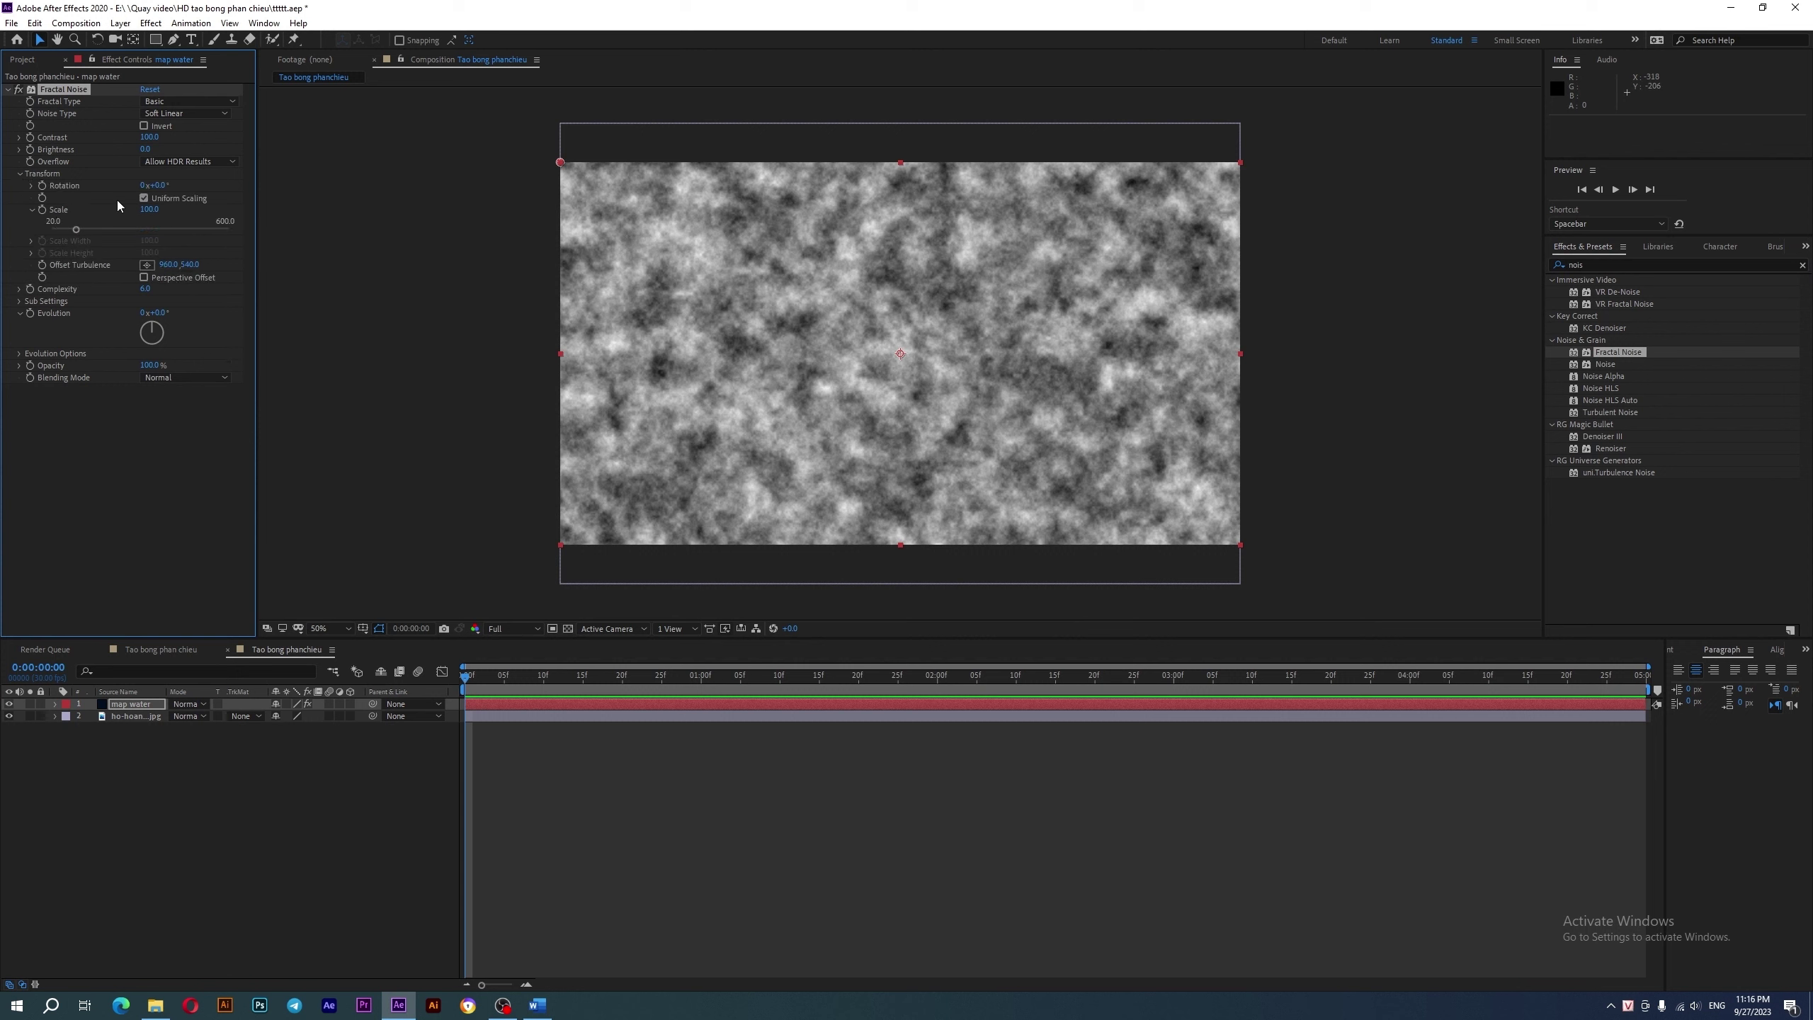
pyautogui.click(145, 198)
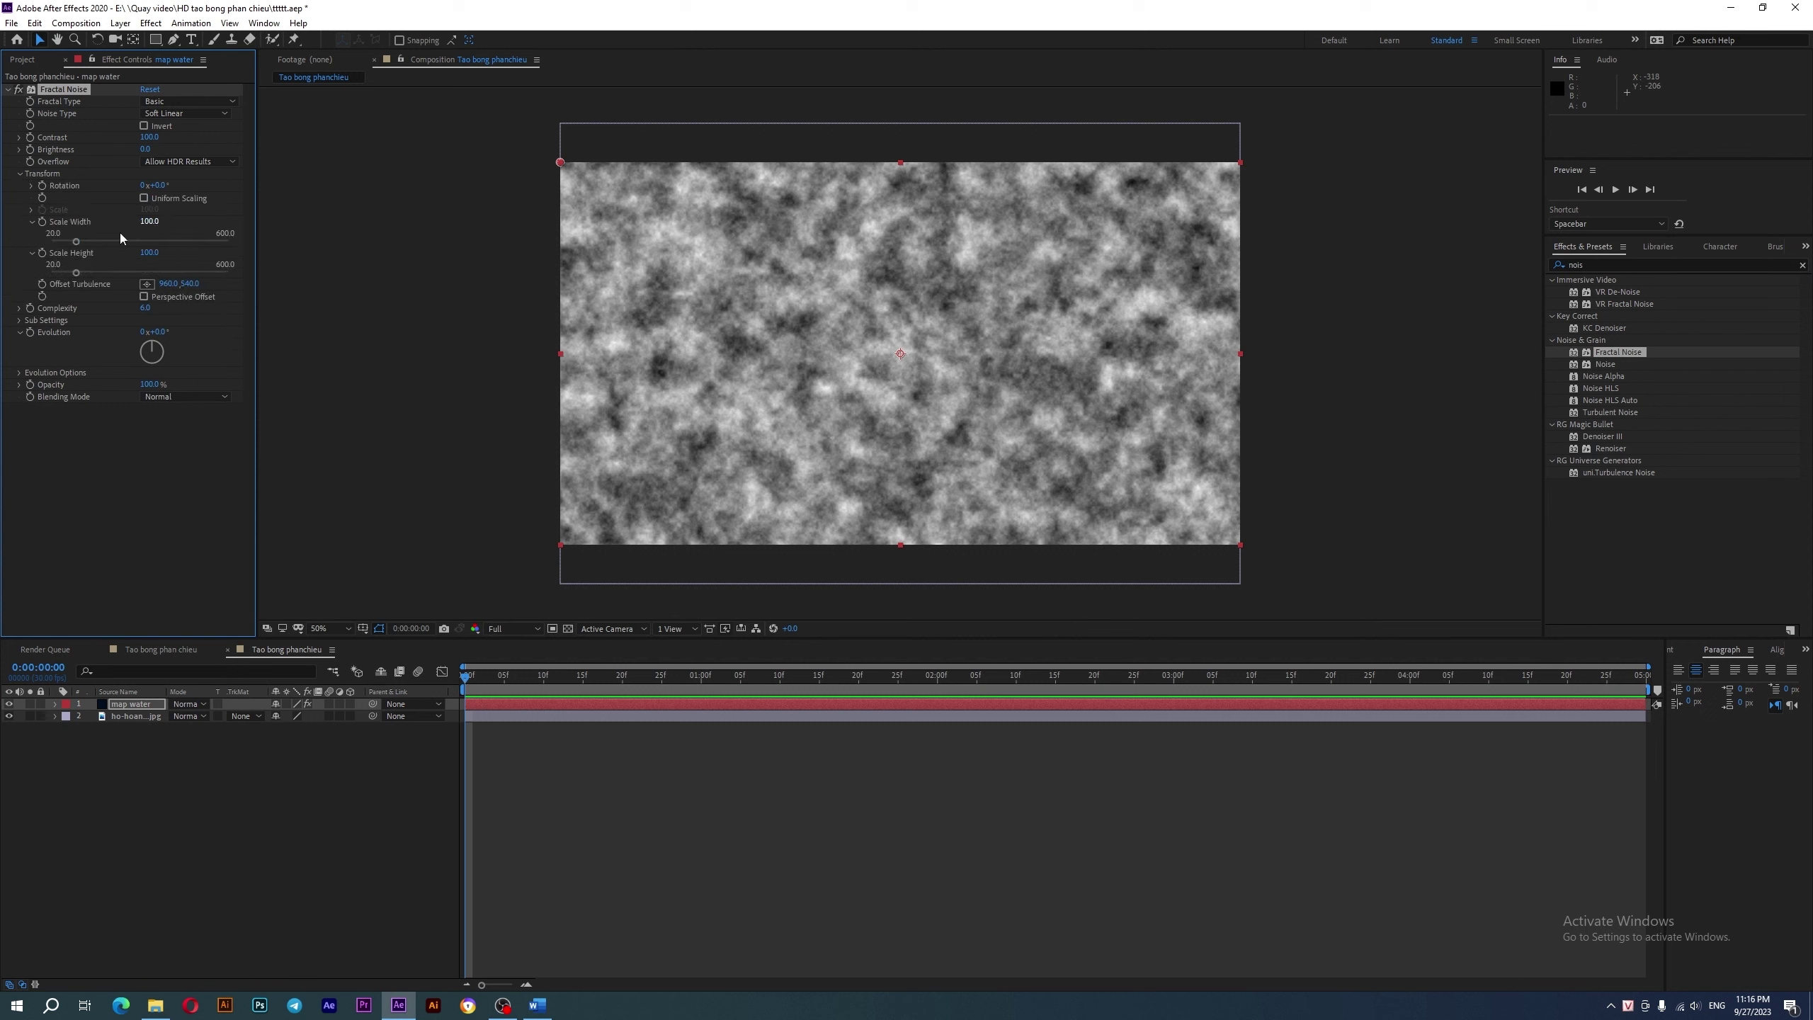
pyautogui.moveTo(76, 242); pyautogui.dragTo(192, 242)
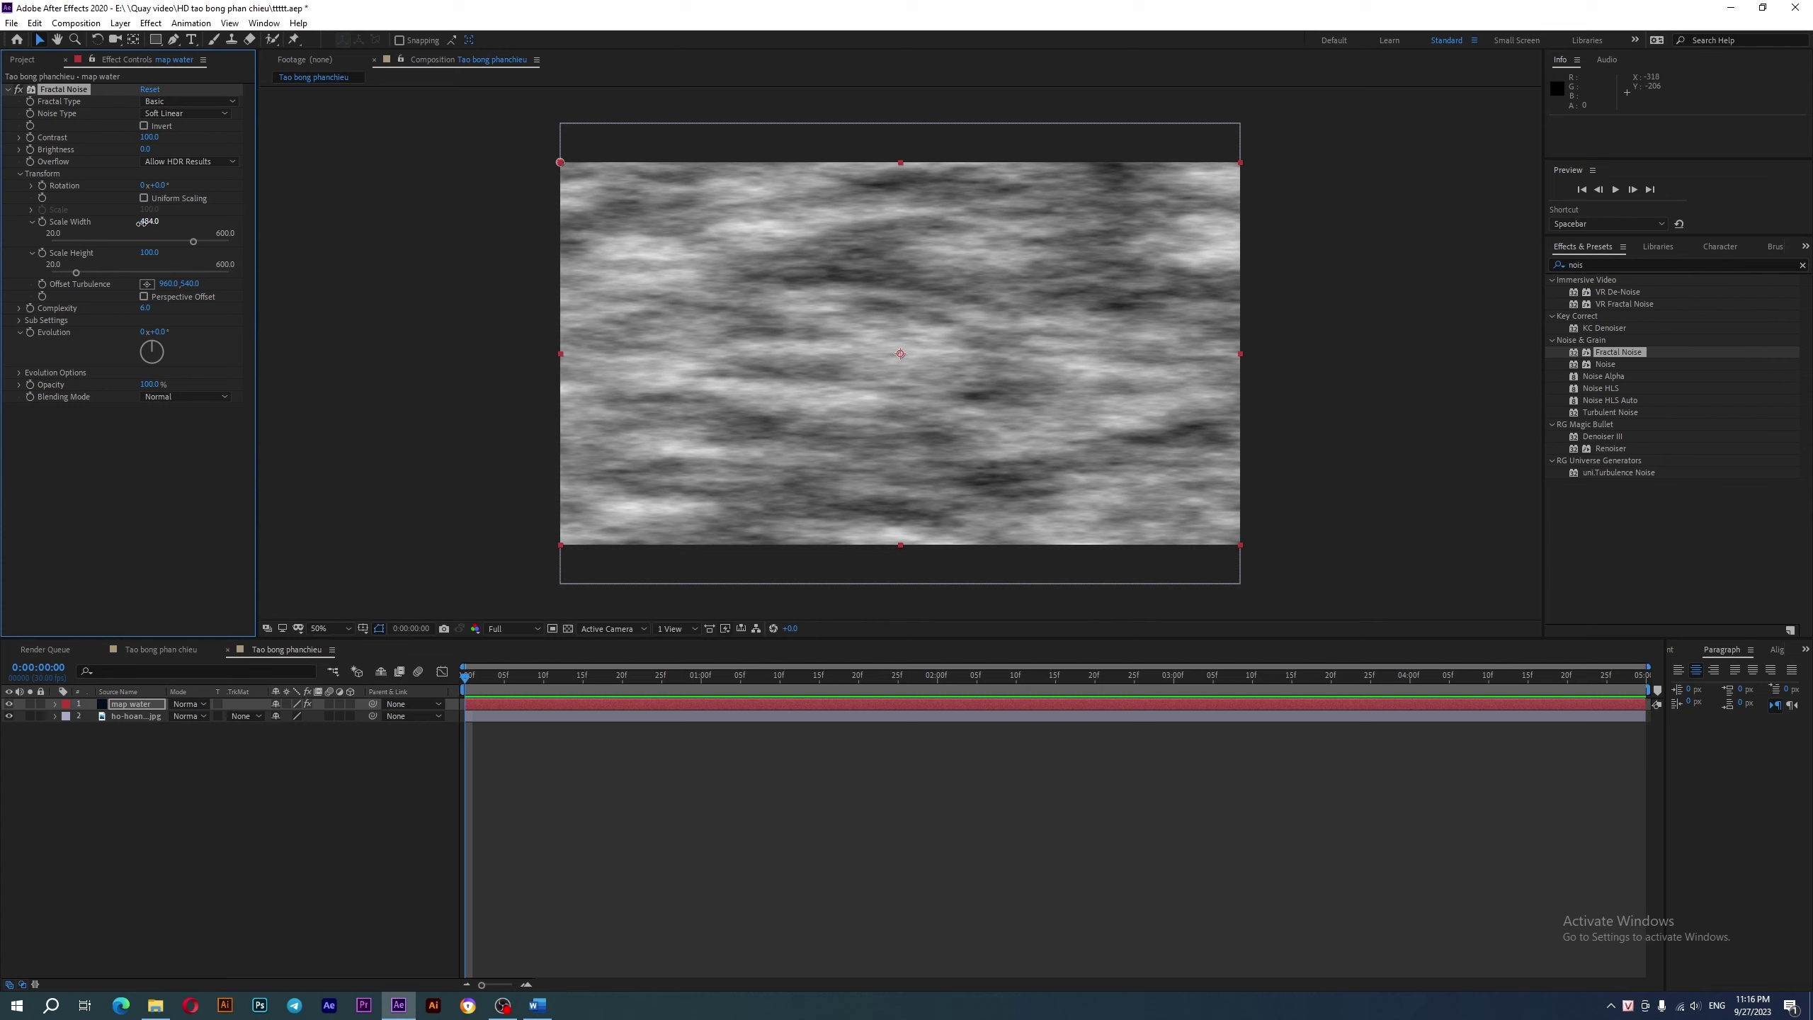
pyautogui.click(147, 223)
pyautogui.write('500')
pyautogui.press('Return')
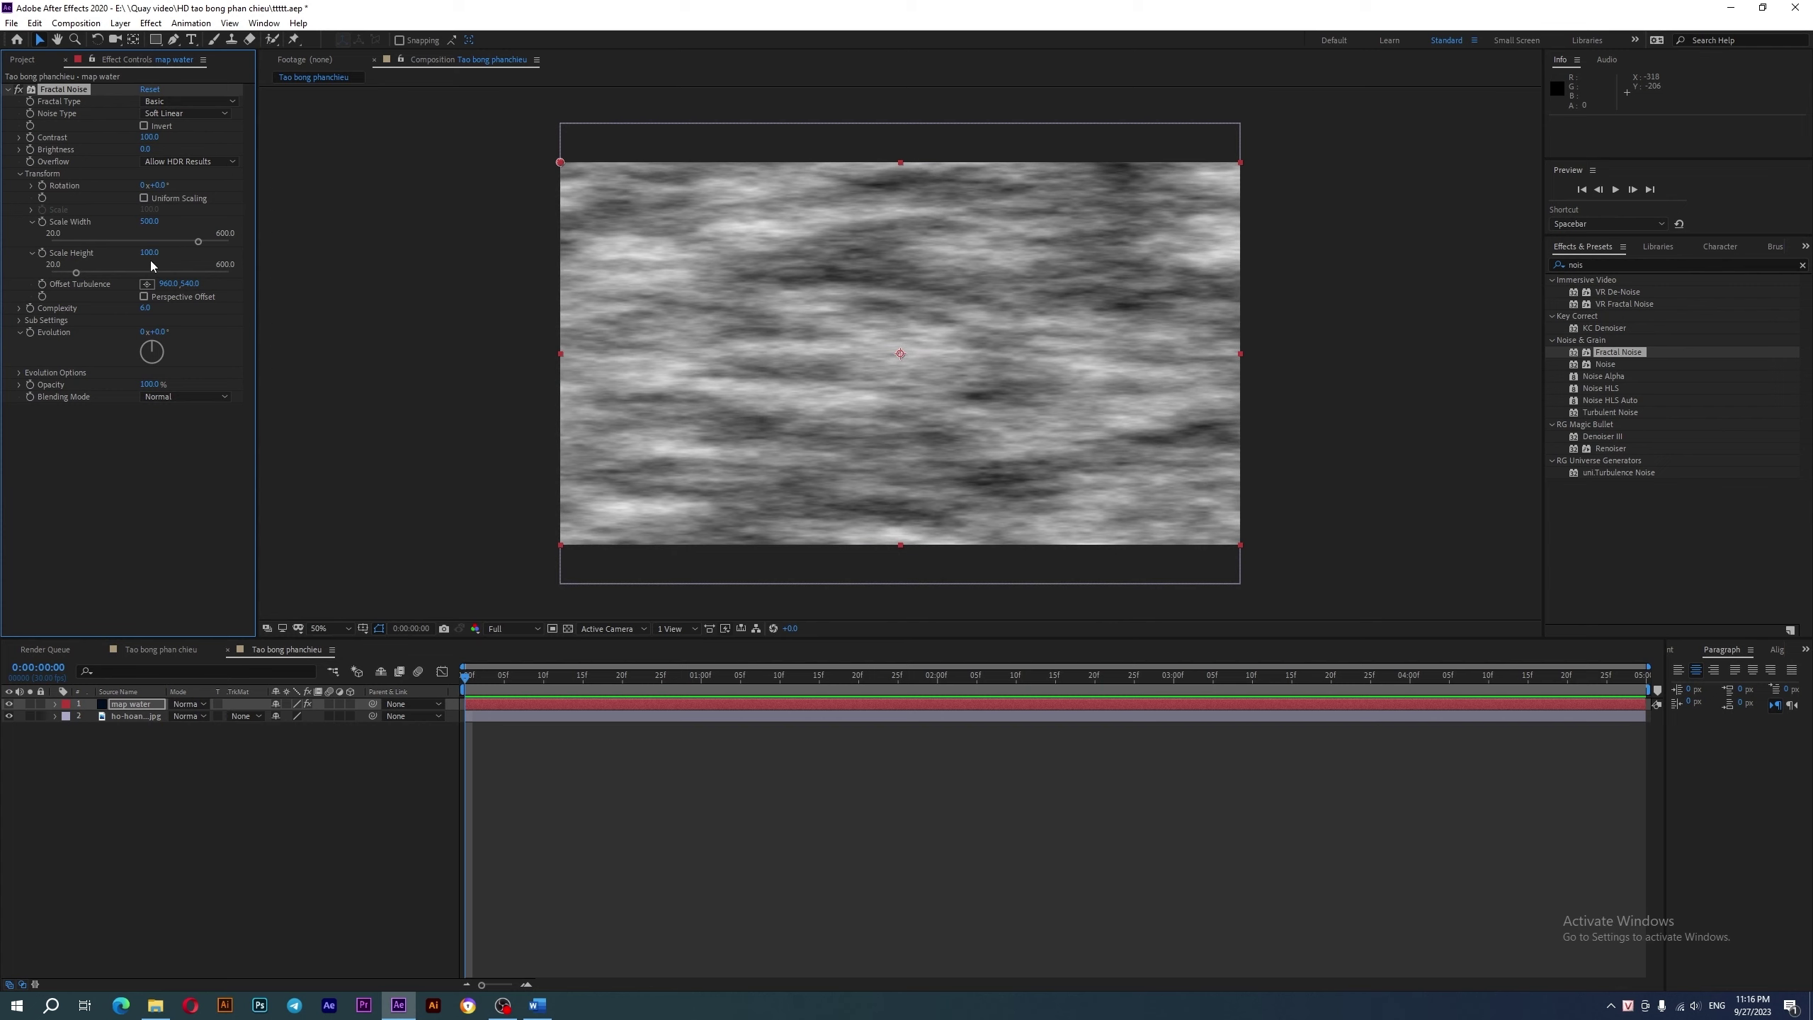
# - Set noise Scale Height to 10 and slightly adjust Complexity and Evolution
pyautogui.moveTo(150, 252); pyautogui.dragTo(95, 267)
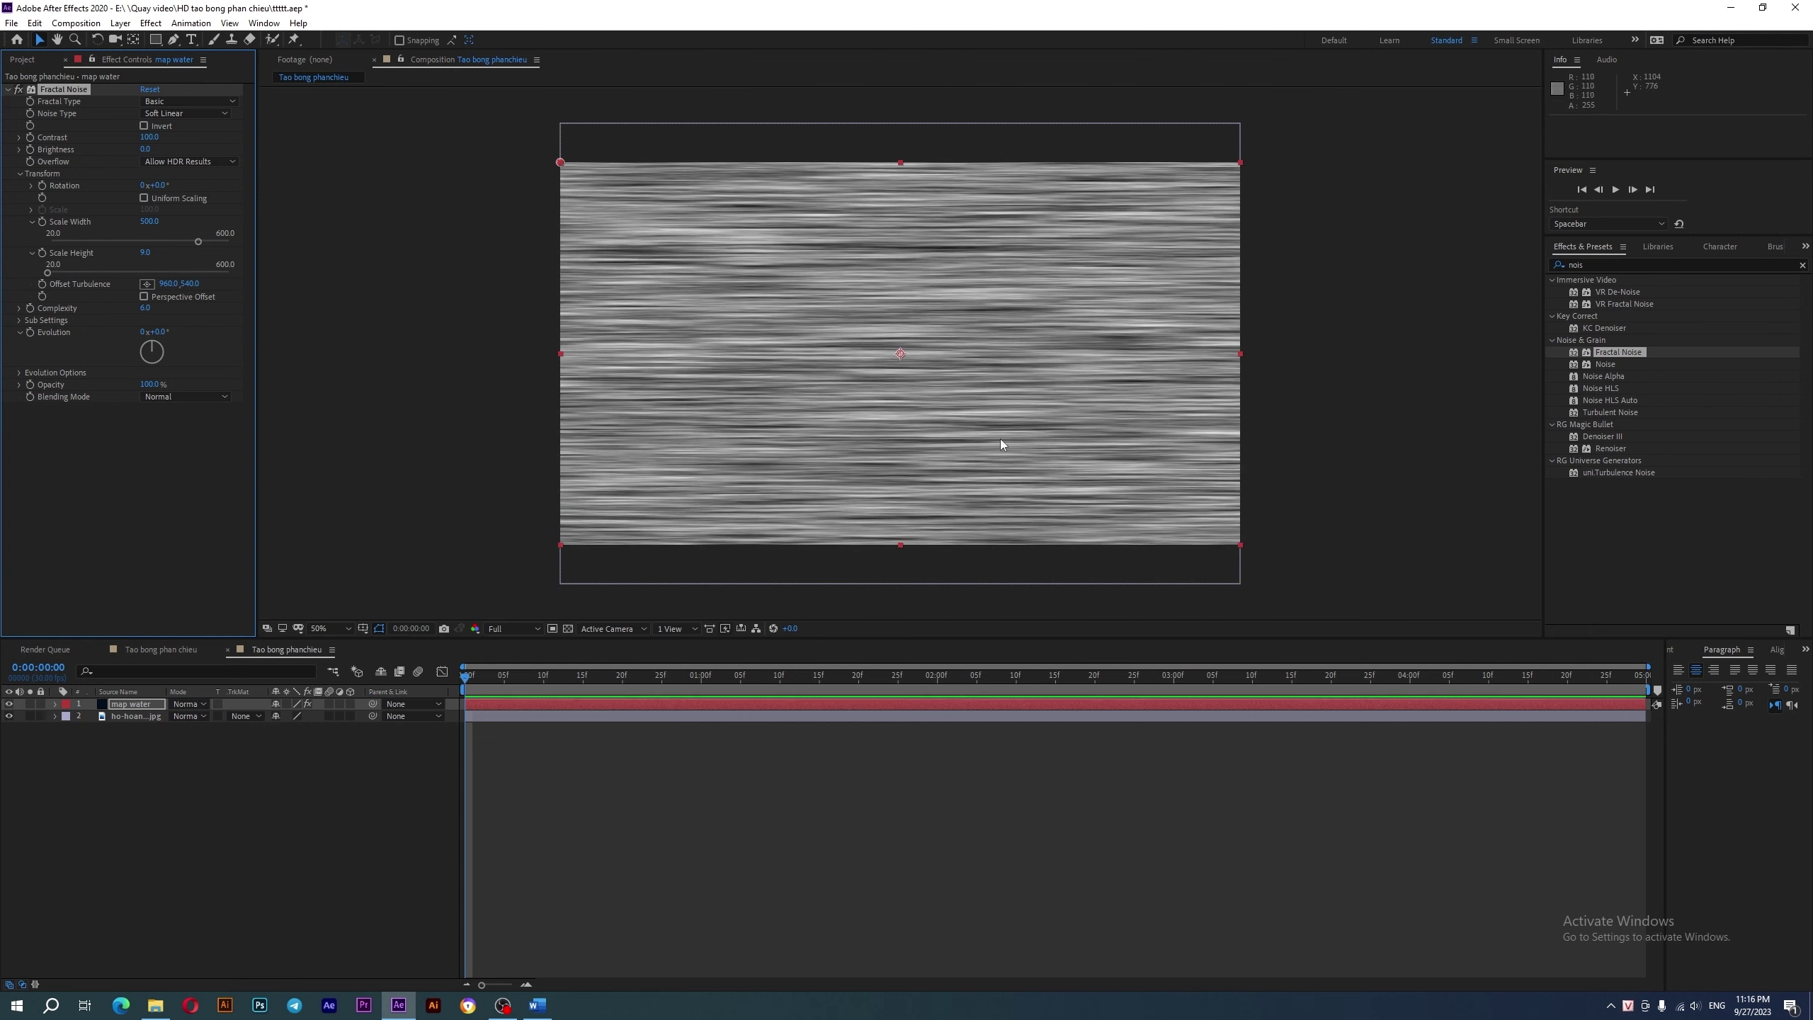
pyautogui.click(149, 253)
pyautogui.write('15')
pyautogui.press('Return')
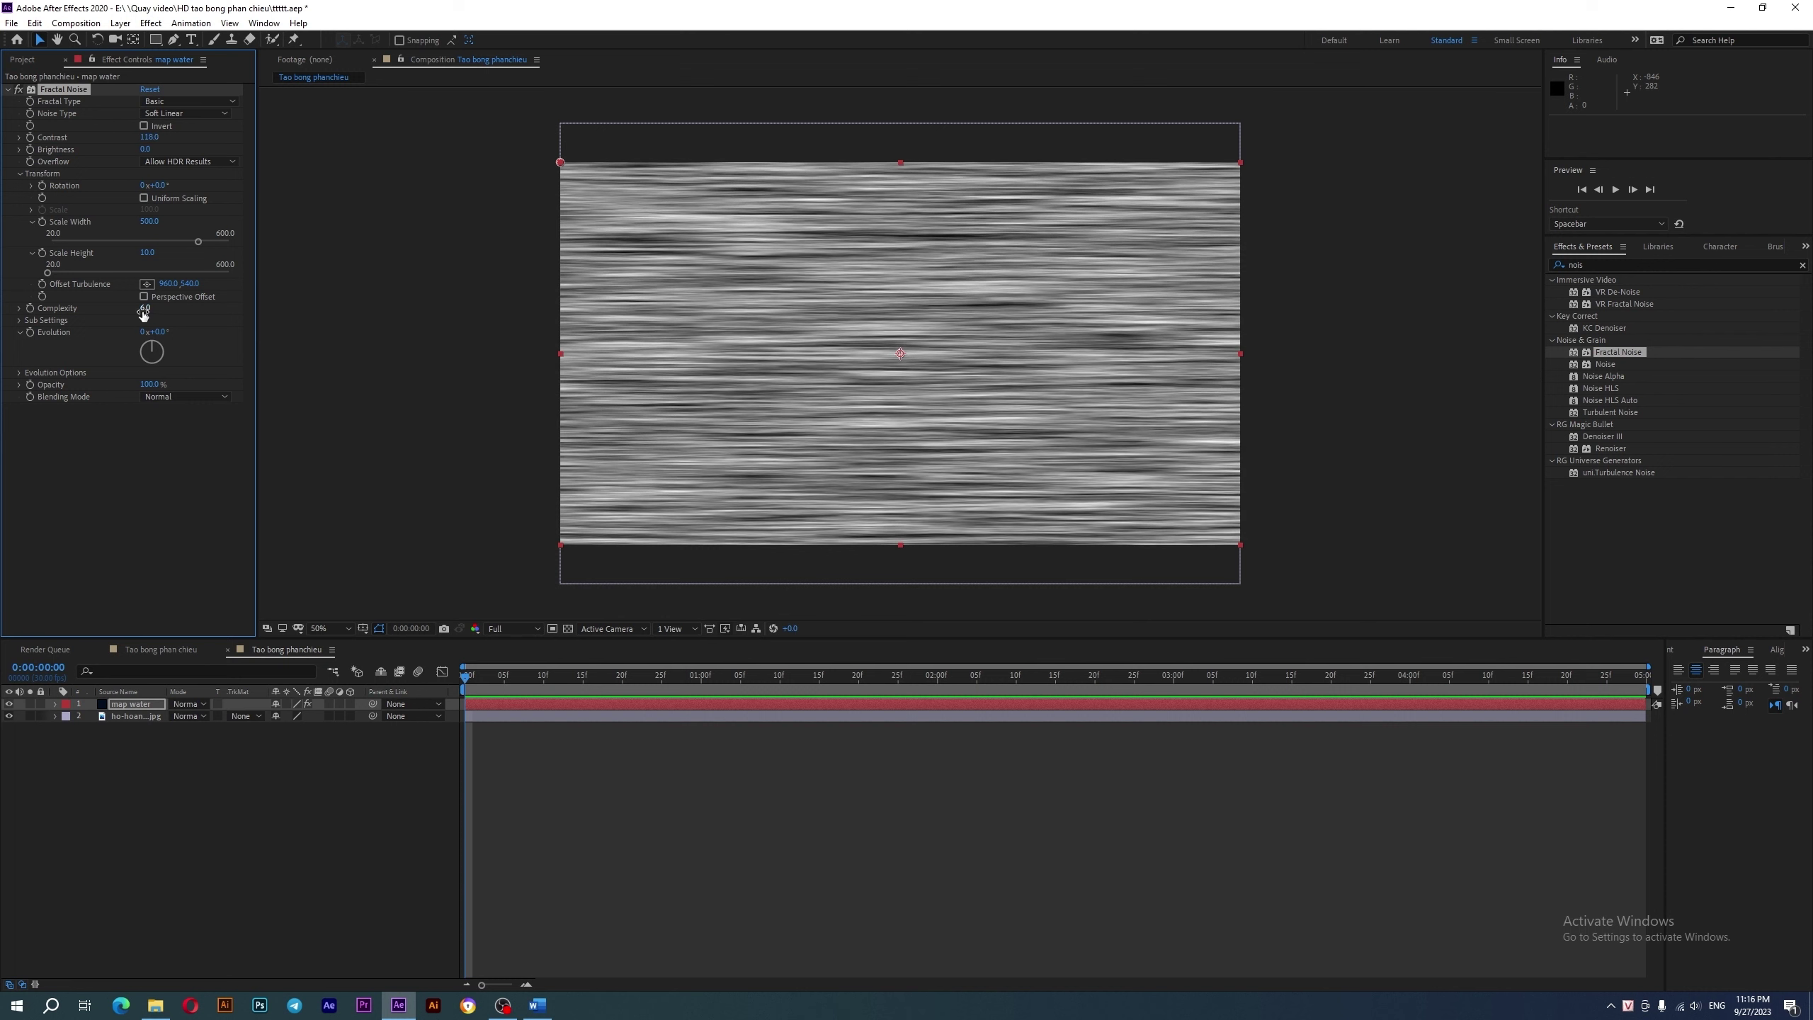
pyautogui.moveTo(143, 310); pyautogui.dragTo(155, 312)
pyautogui.moveTo(167, 345)
pyautogui.mouseDown()
pyautogui.moveTo(216, 332)
pyautogui.moveTo(114, 346)
pyautogui.moveTo(281, 340)
pyautogui.moveTo(172, 359)
pyautogui.moveTo(68, 341)
pyautogui.mouseUp()
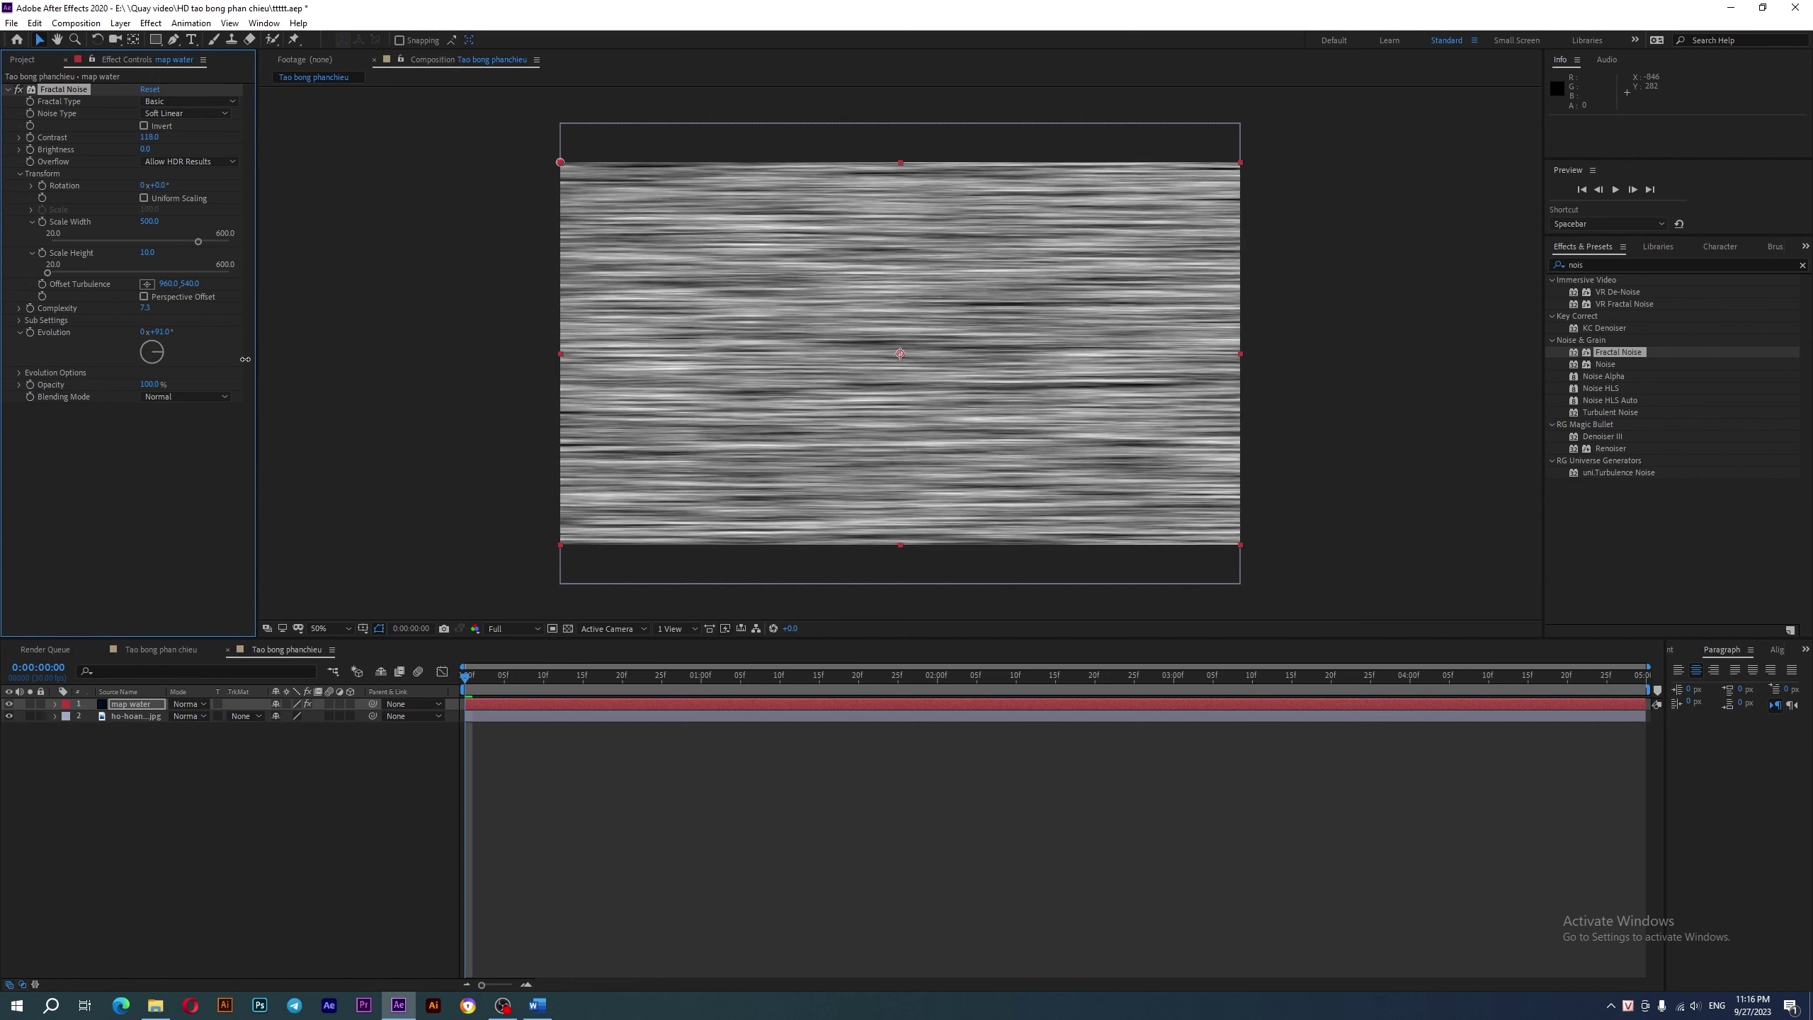
# - Add the expression time*100 to the Fractal Noise Evolution property
pyautogui.keyDown('alt'); pyautogui.click(29, 333); pyautogui.keyUp('alt')
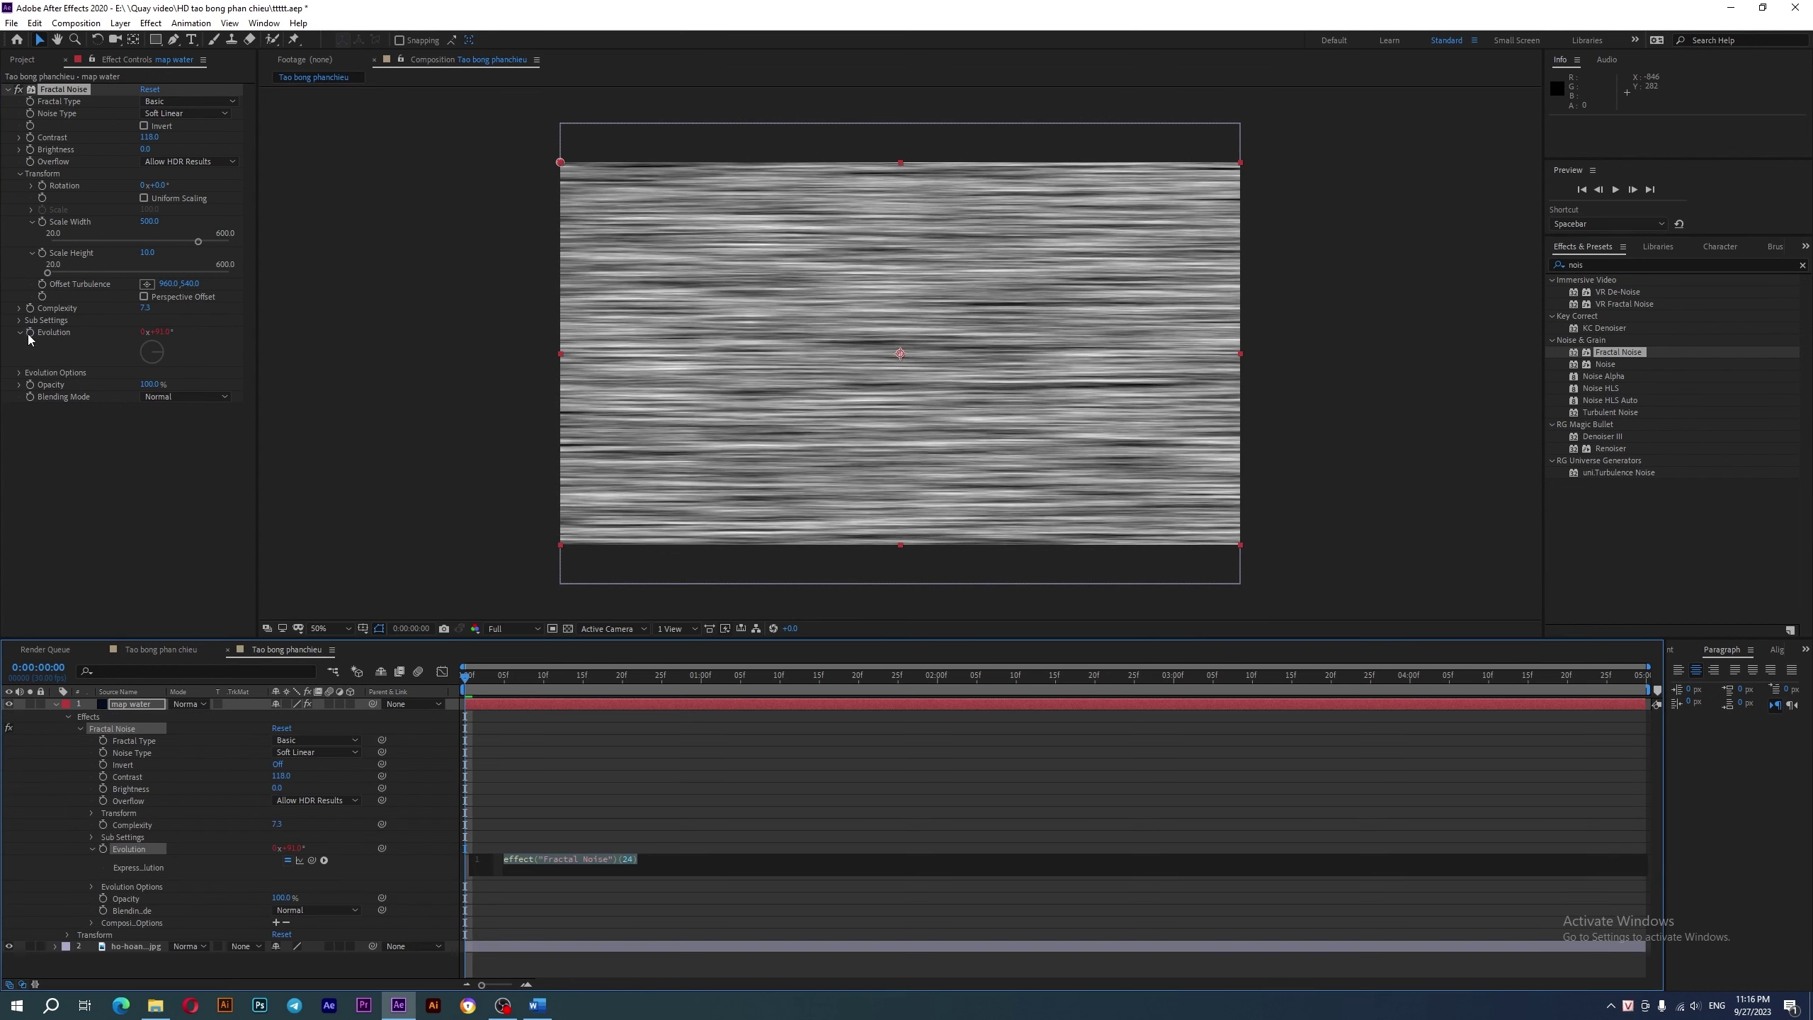
pyautogui.write('time')
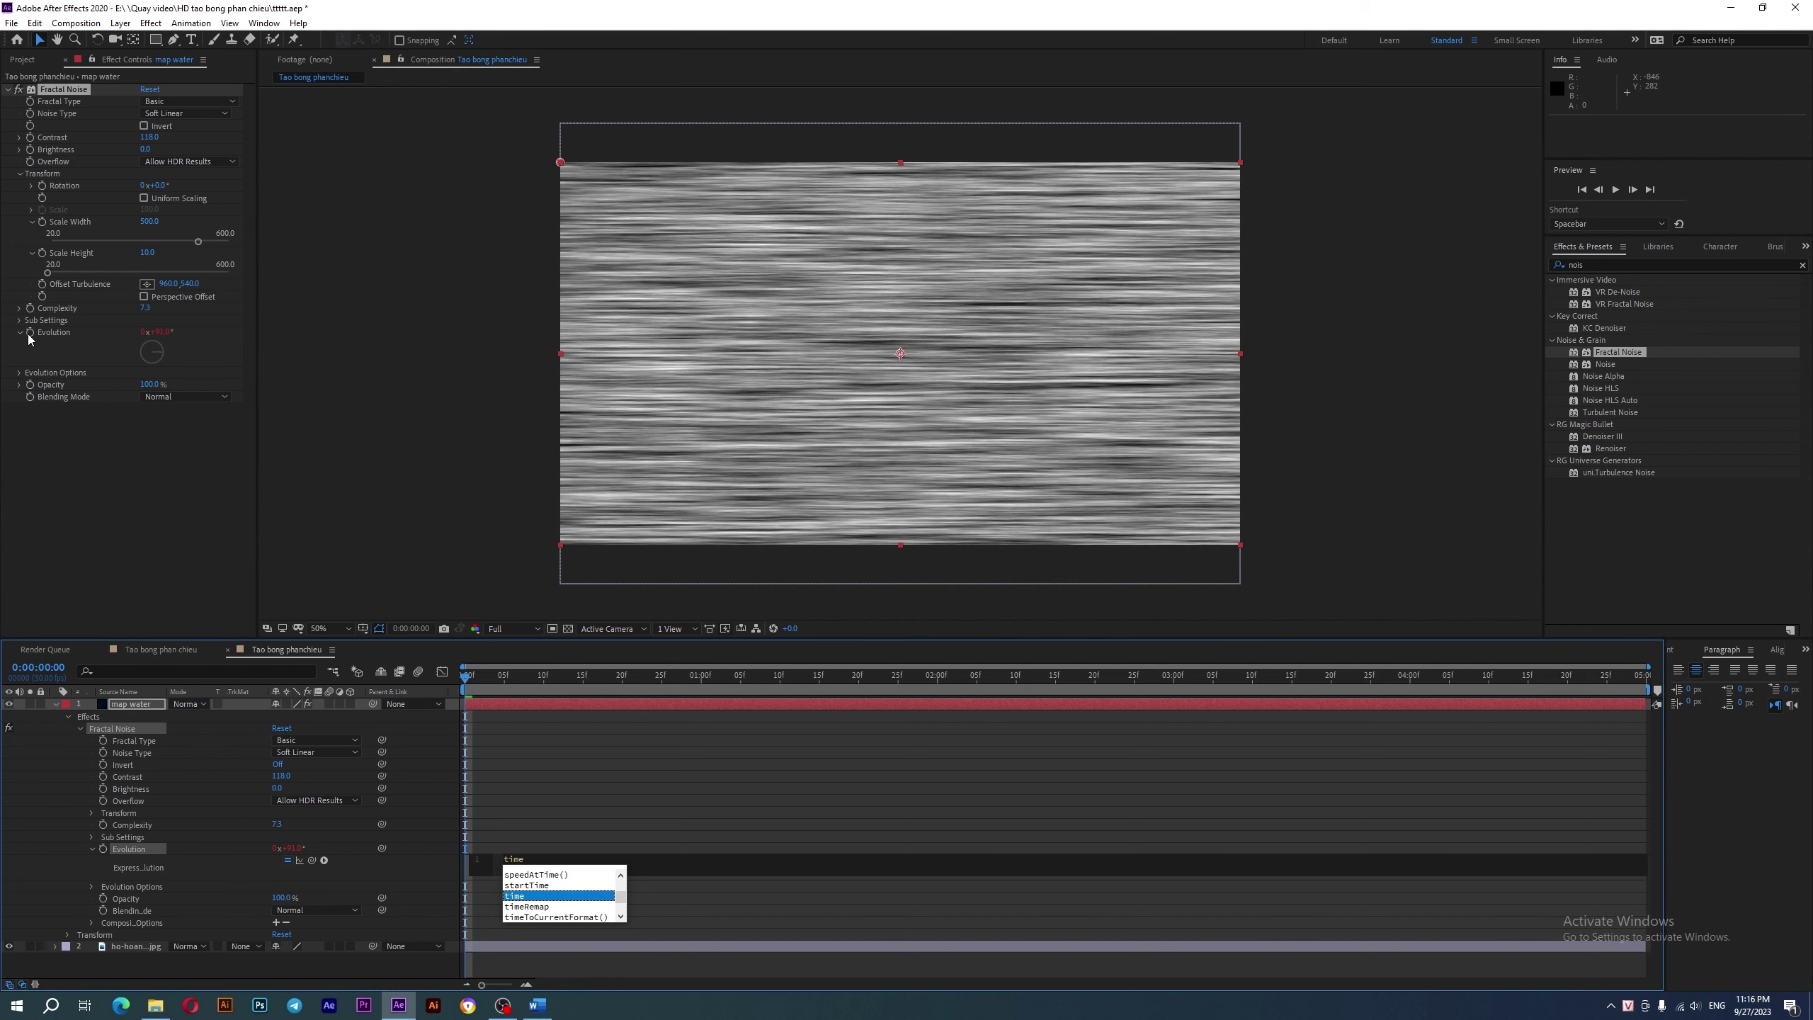
pyautogui.write('*')
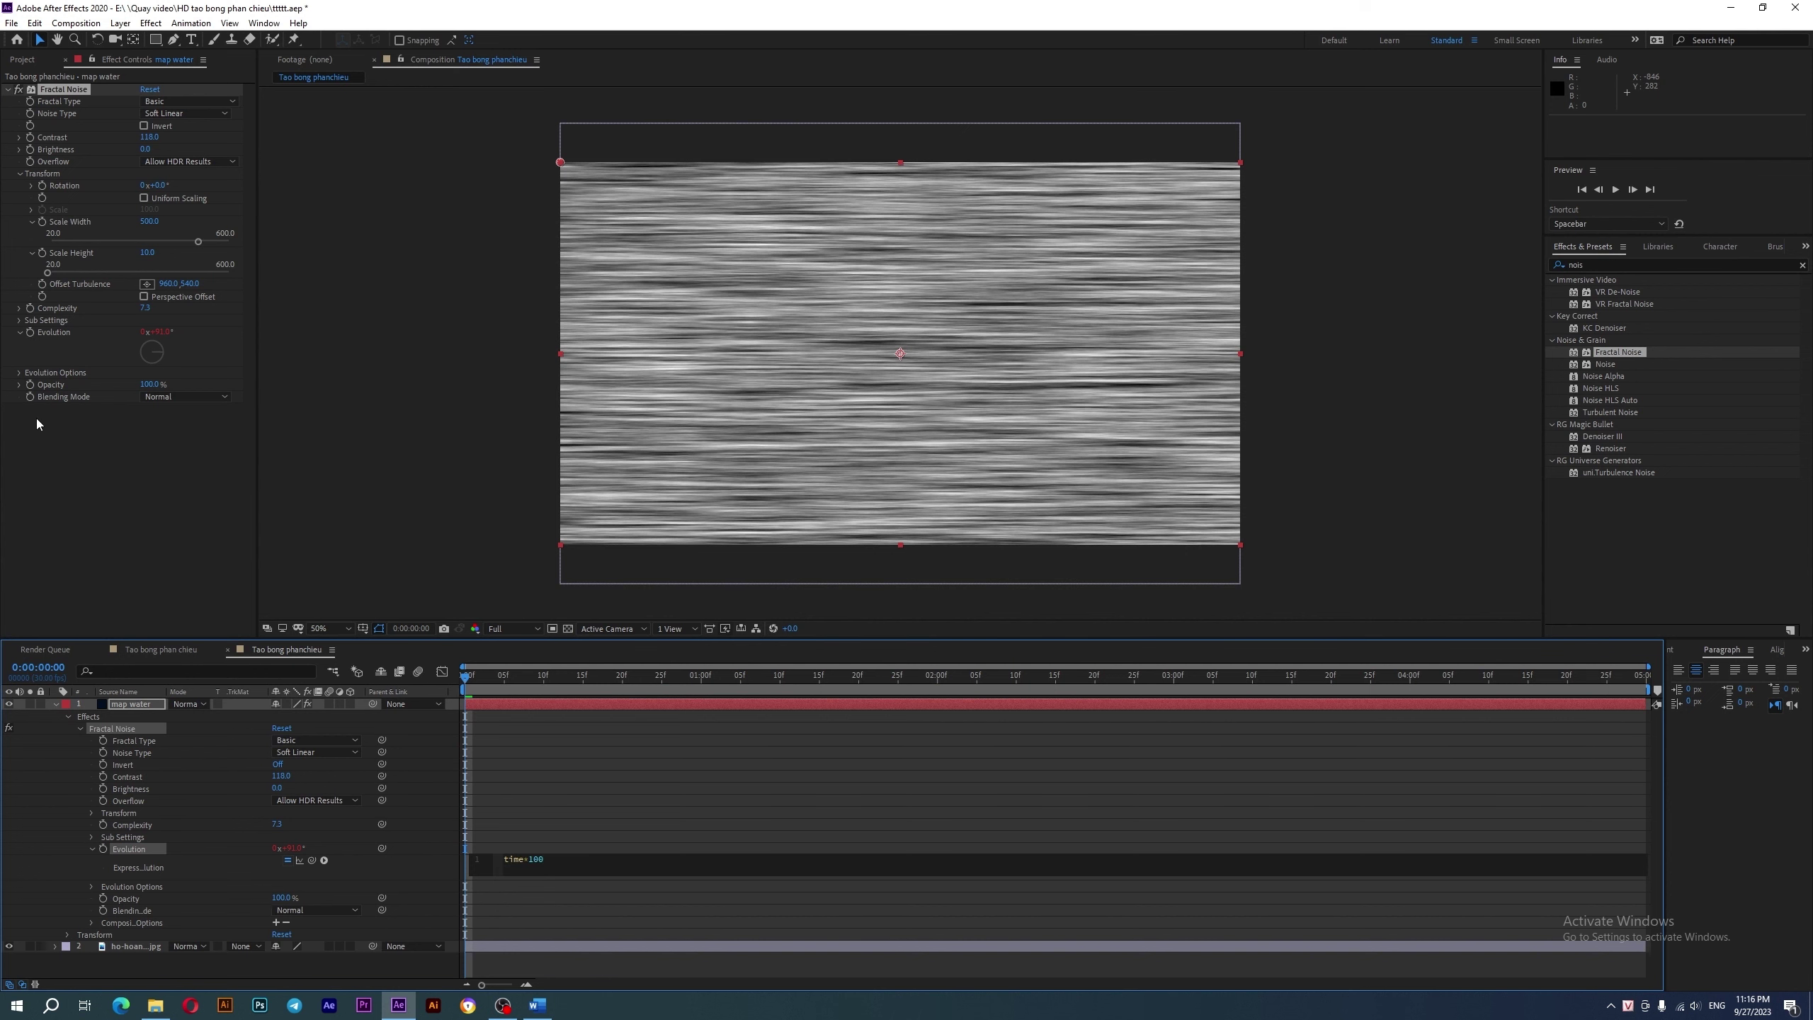
pyautogui.click(53, 788)
# - Preview the animated water noise, then hide the map water layer
pyautogui.click(56, 709)
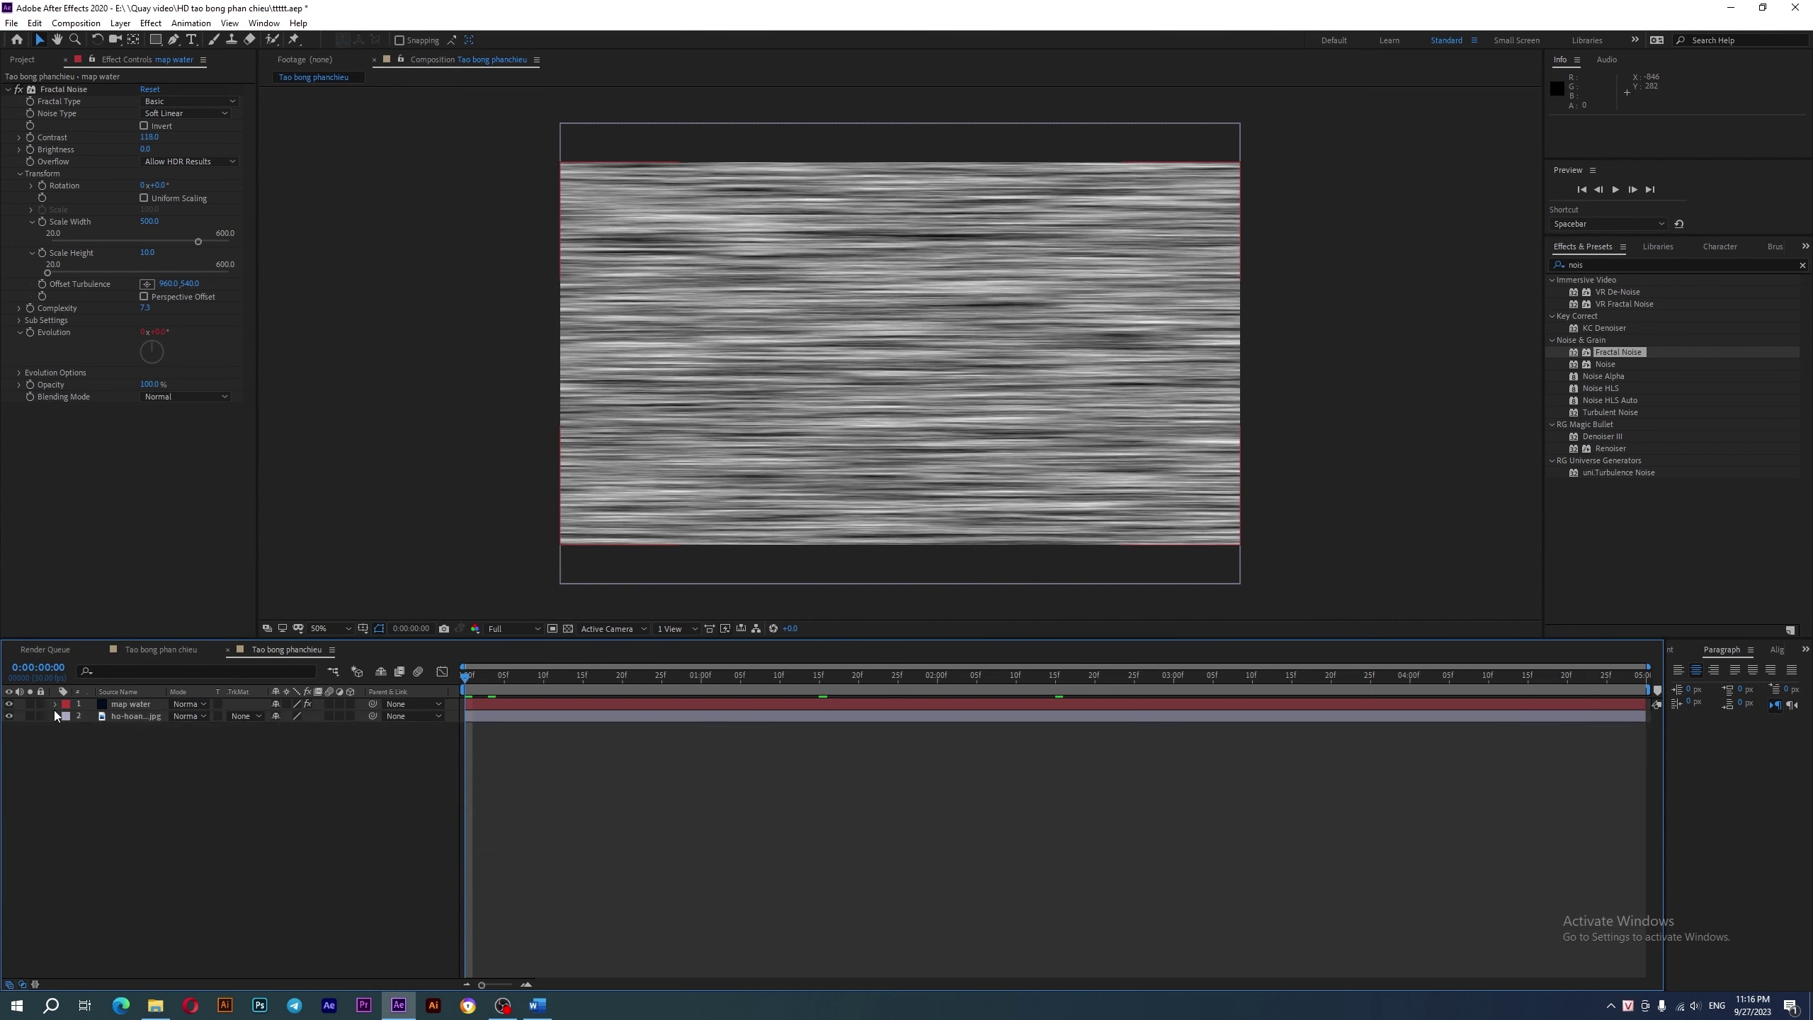
pyautogui.press('space')
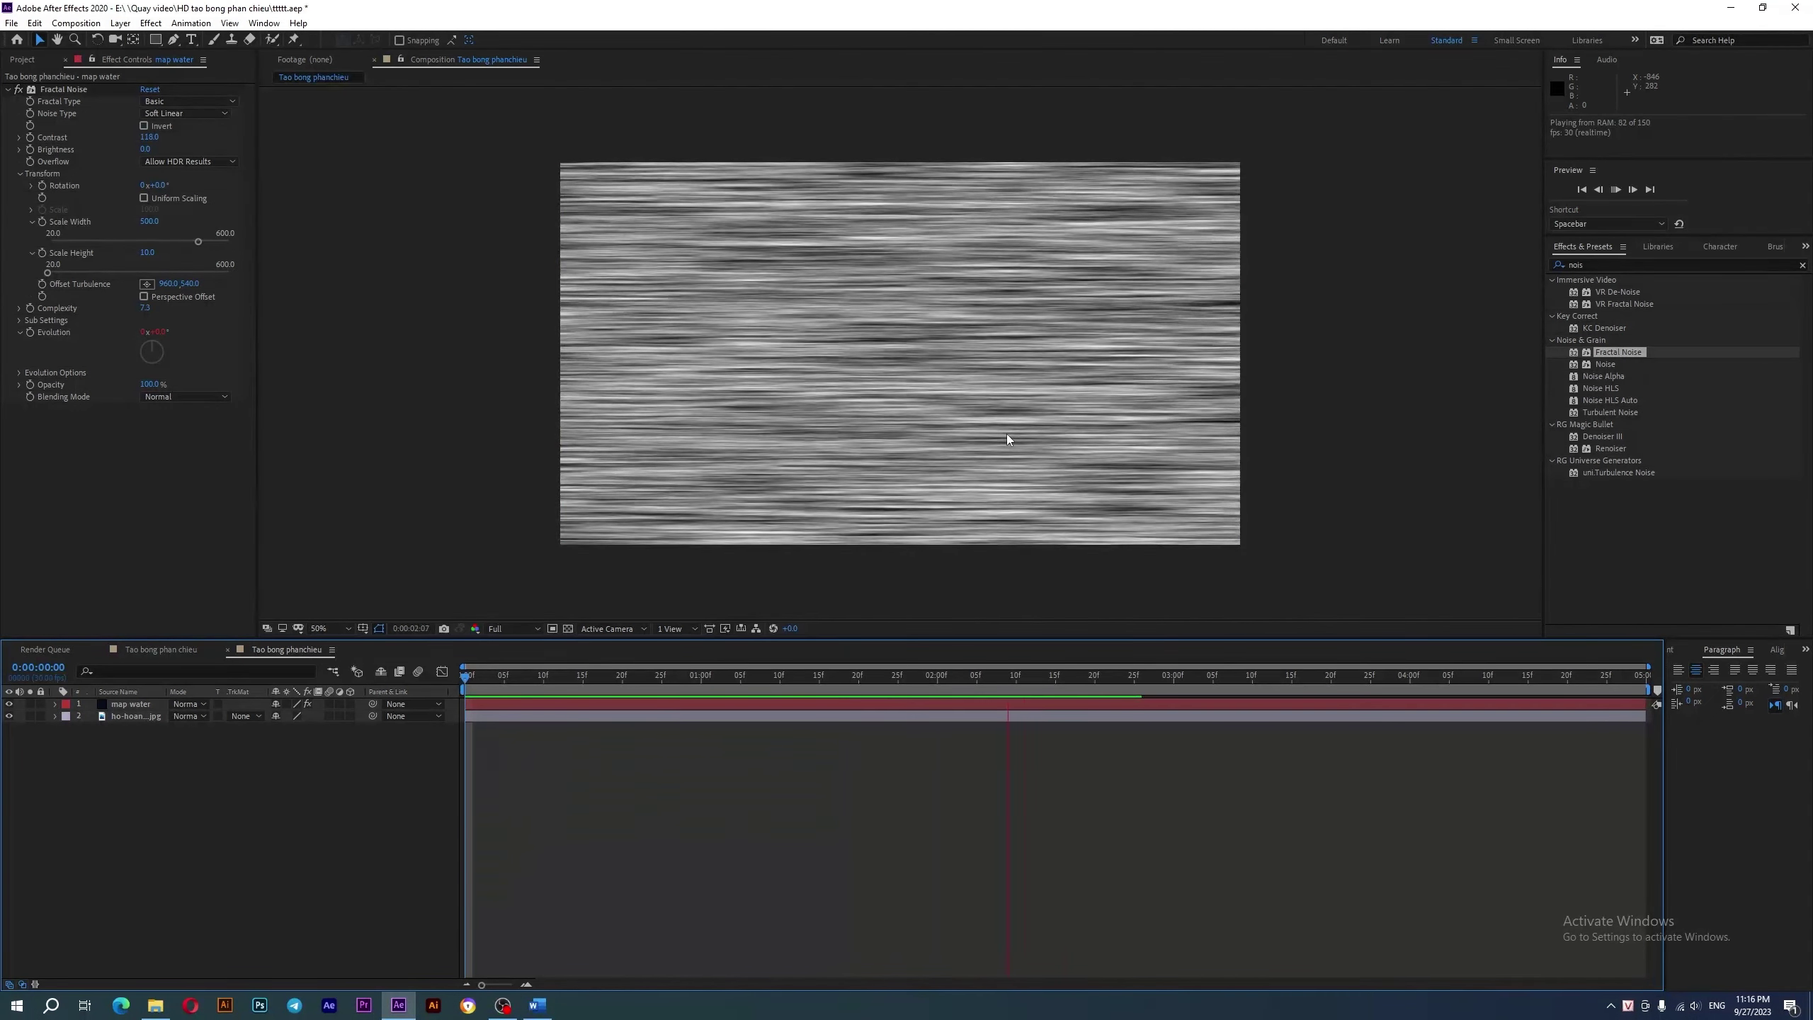
pyautogui.scroll(1, 1006, 434)
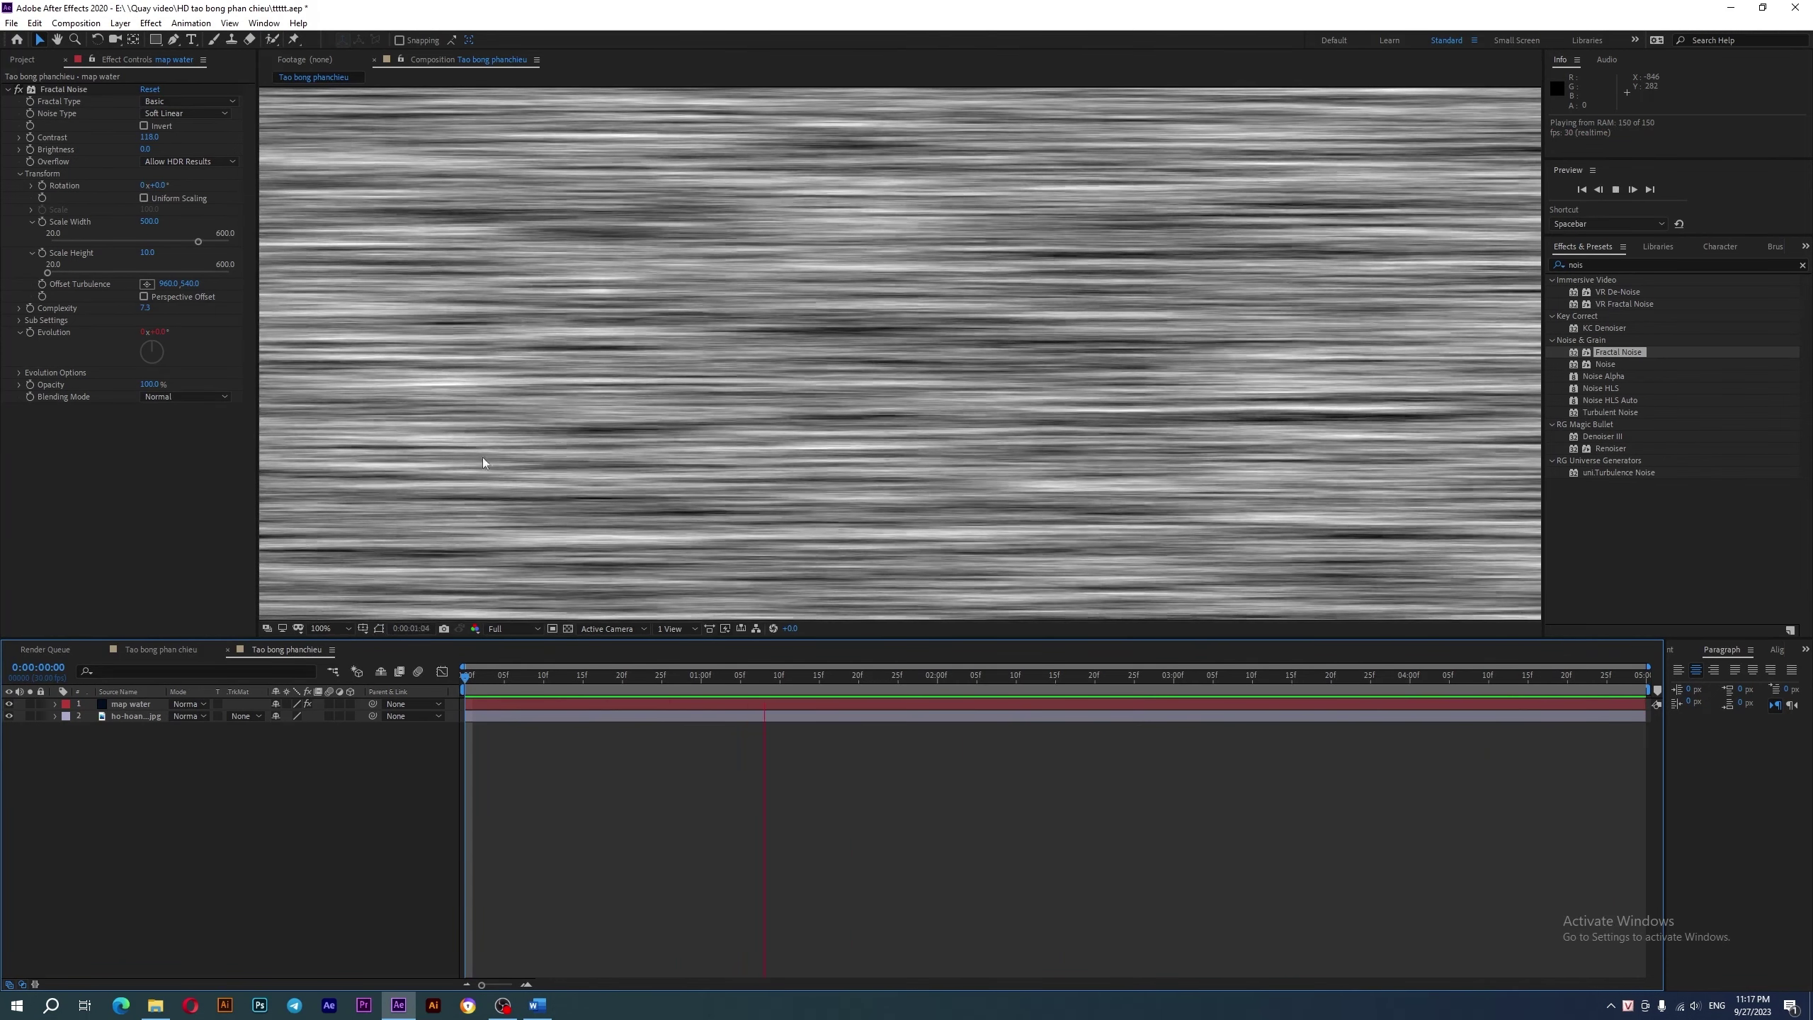
pyautogui.click(9, 703)
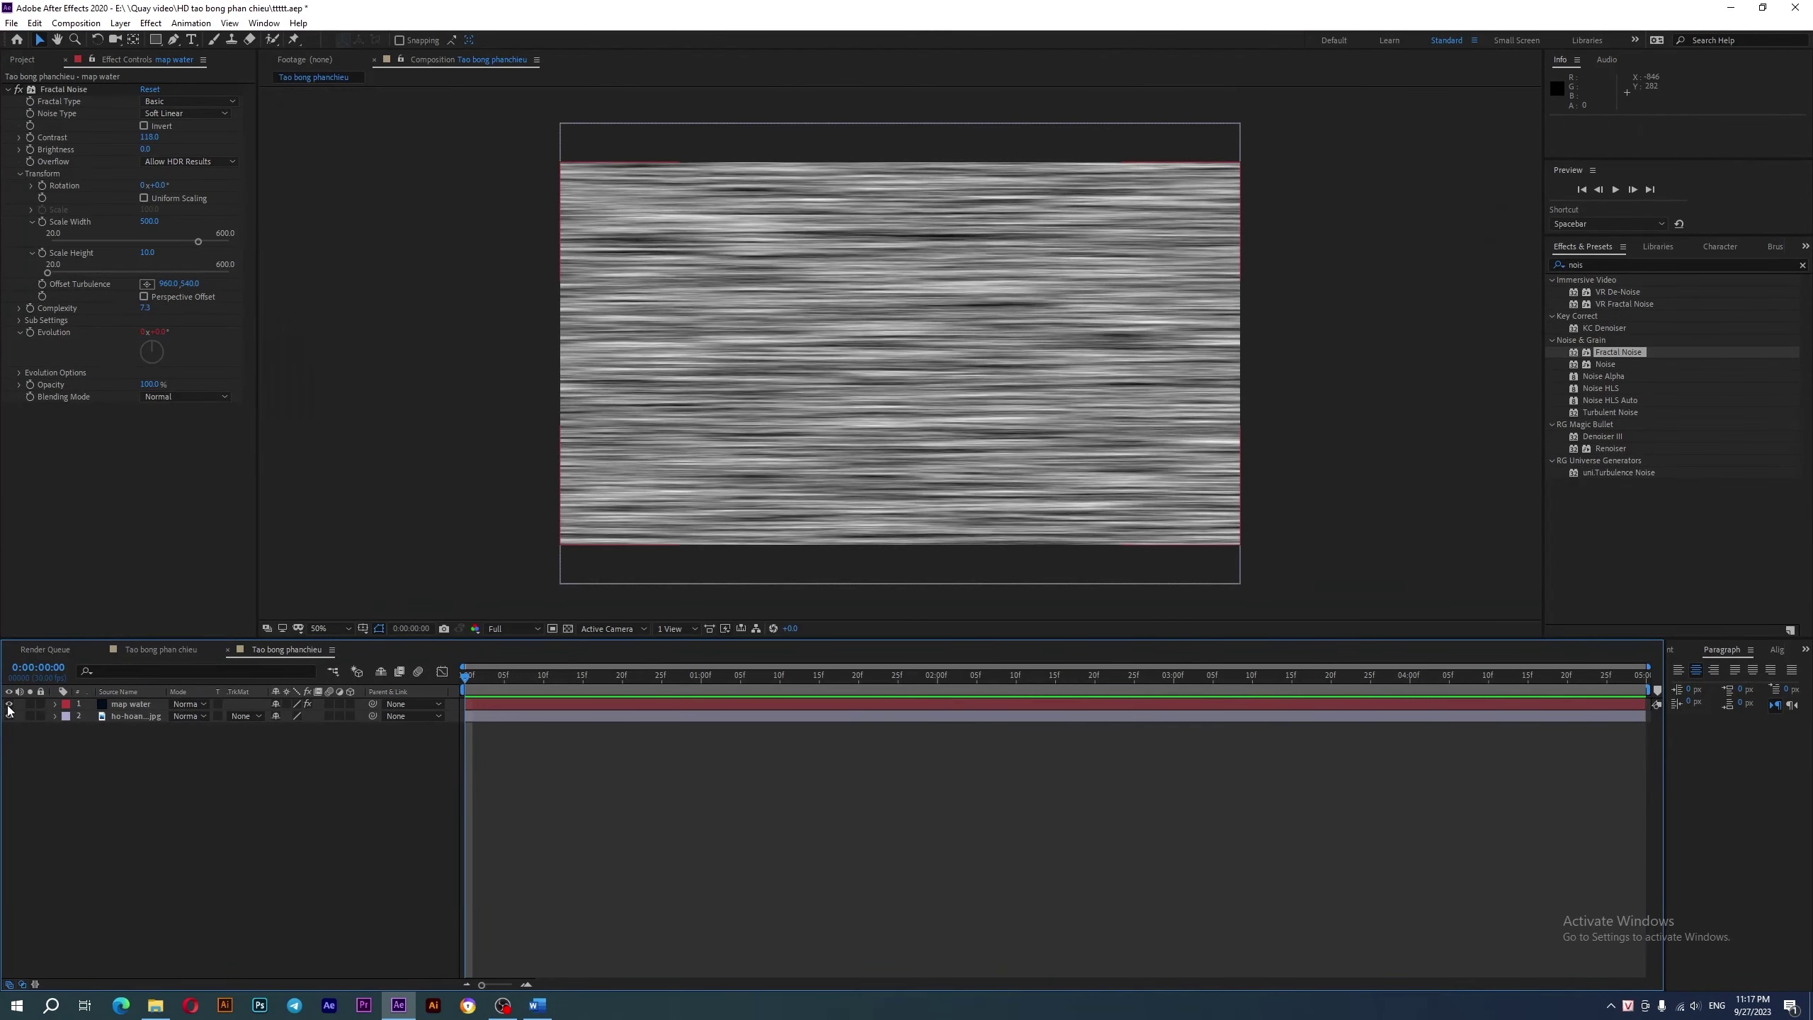
# - Add a new adjustment layer at the top of the timeline
pyautogui.click(22, 59)
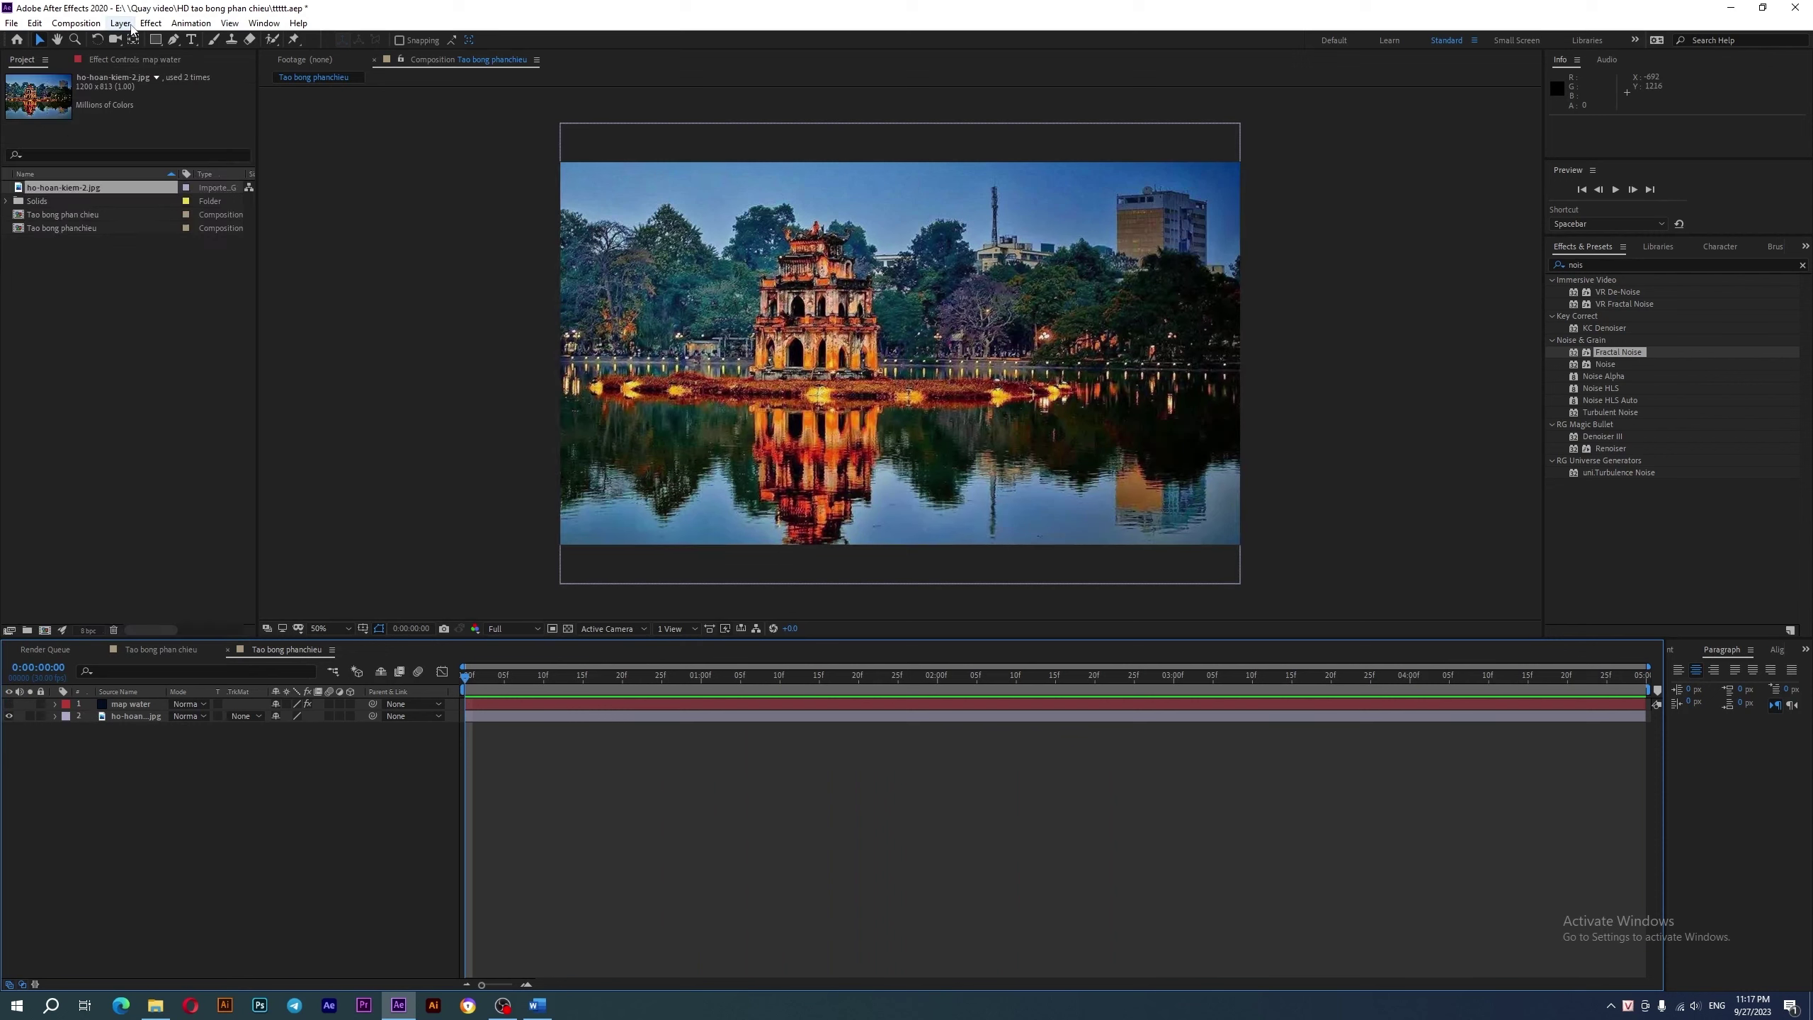
pyautogui.click(119, 23)
pyautogui.moveTo(126, 41)
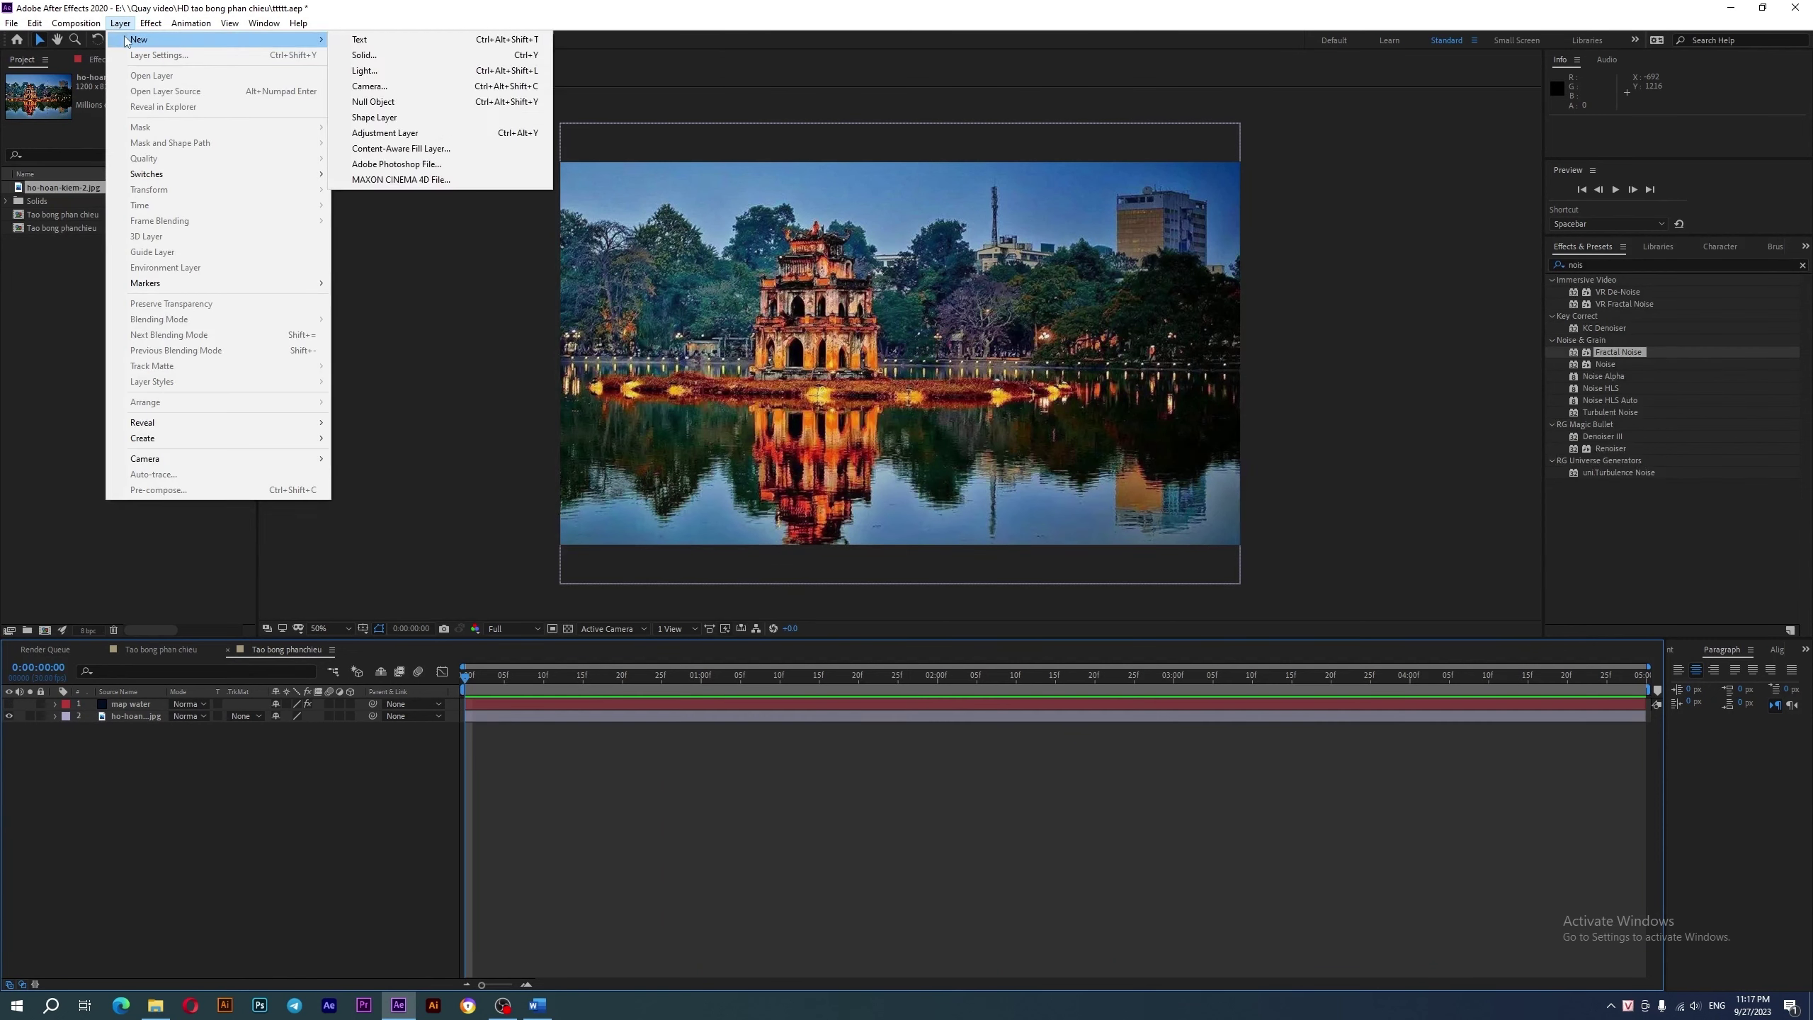
pyautogui.click(436, 139)
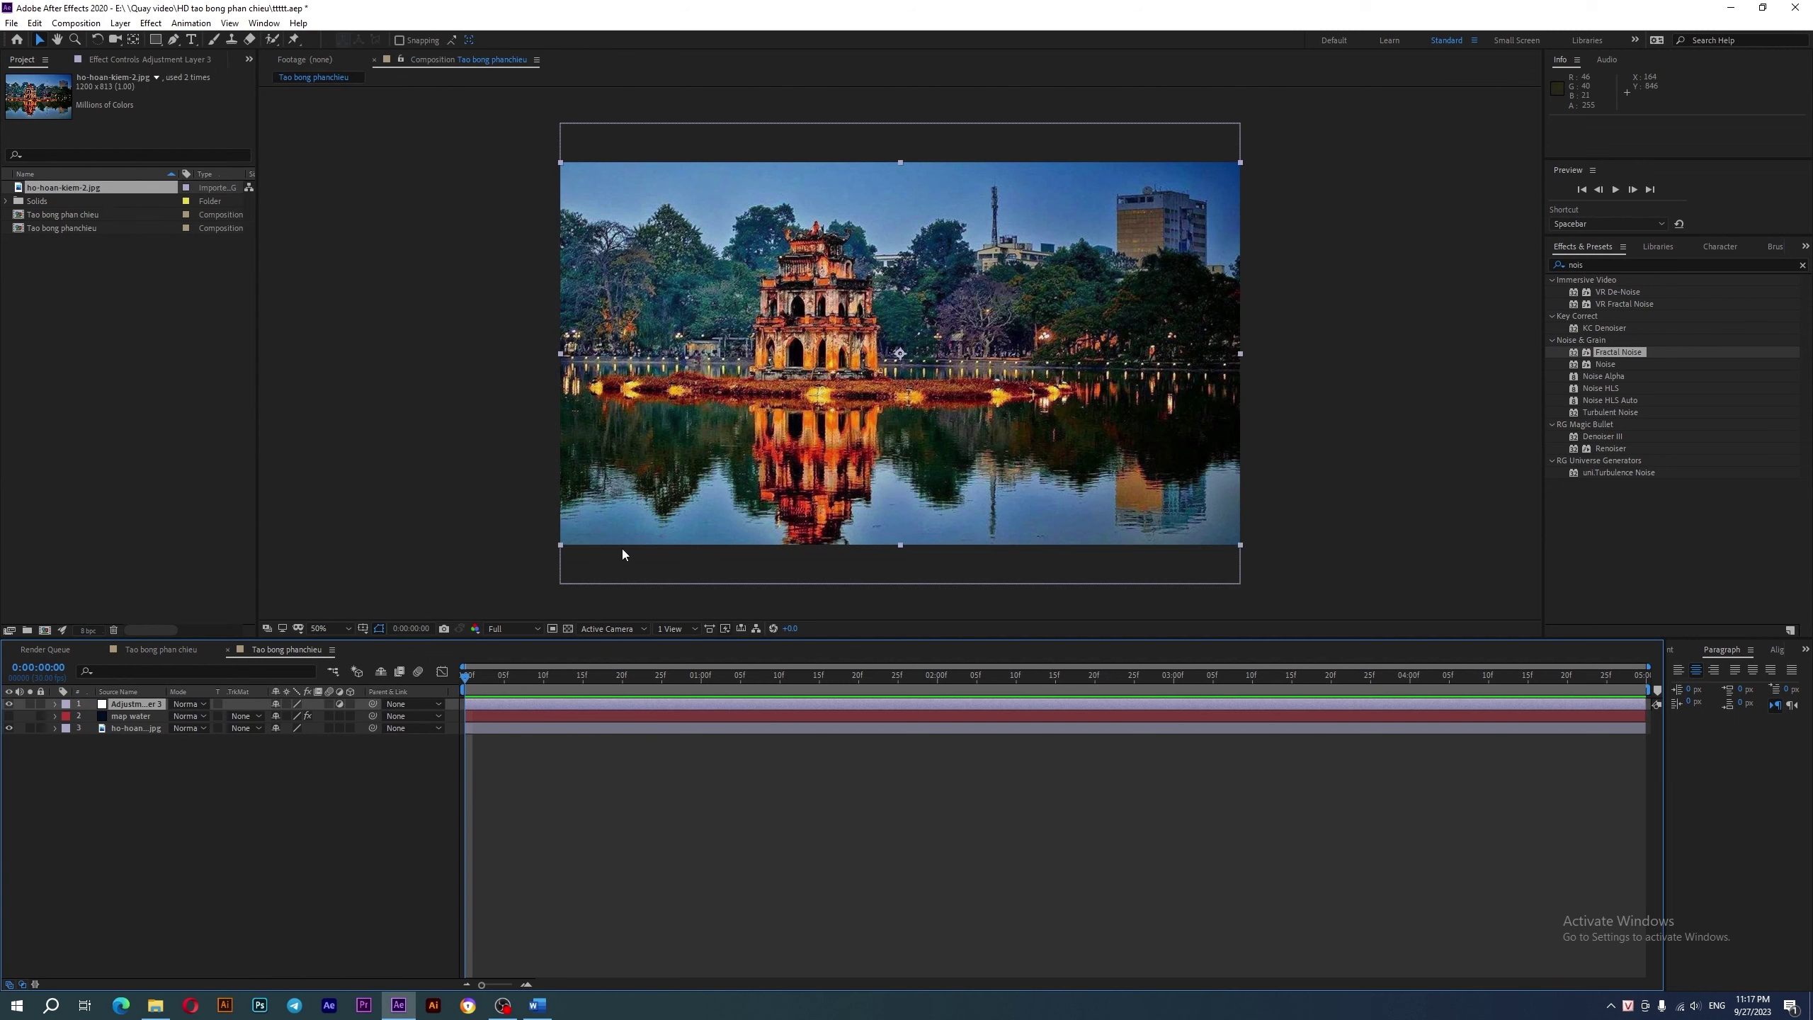
# - Rename the new adjustment layer to 'Hieu ung mat nuoc'
pyautogui.rightClick(132, 709)
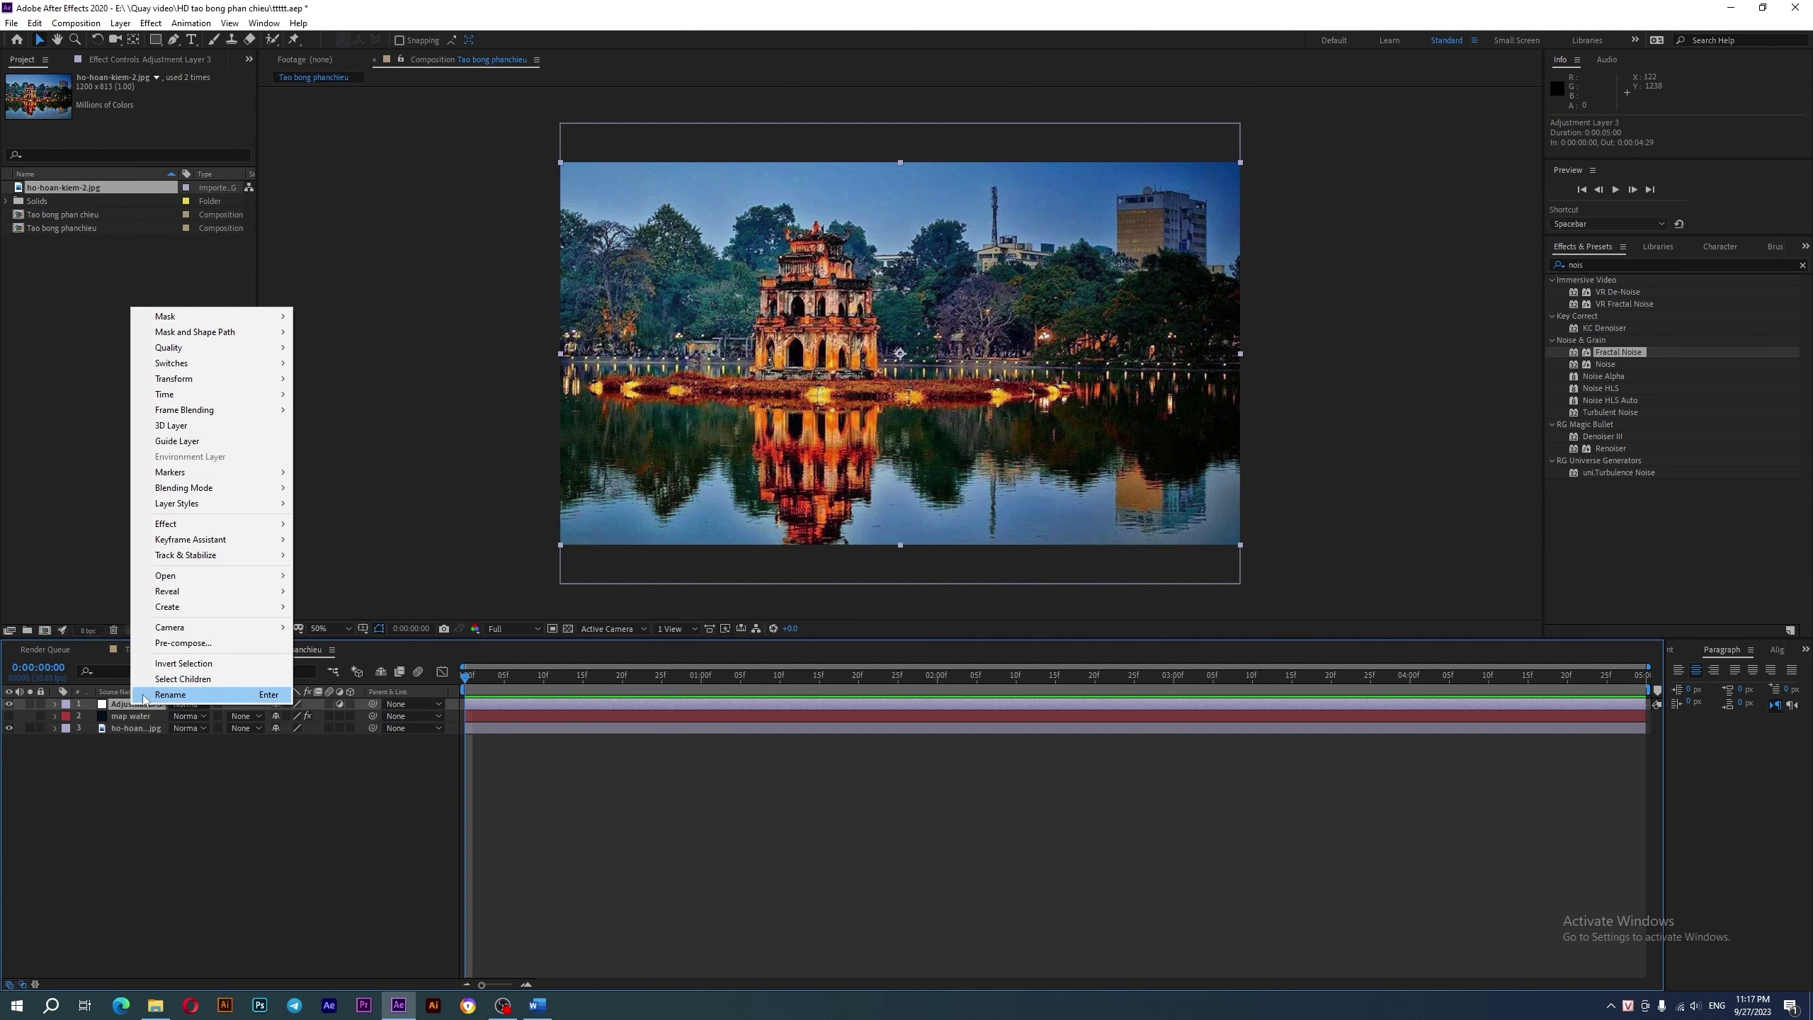
pyautogui.click(178, 697)
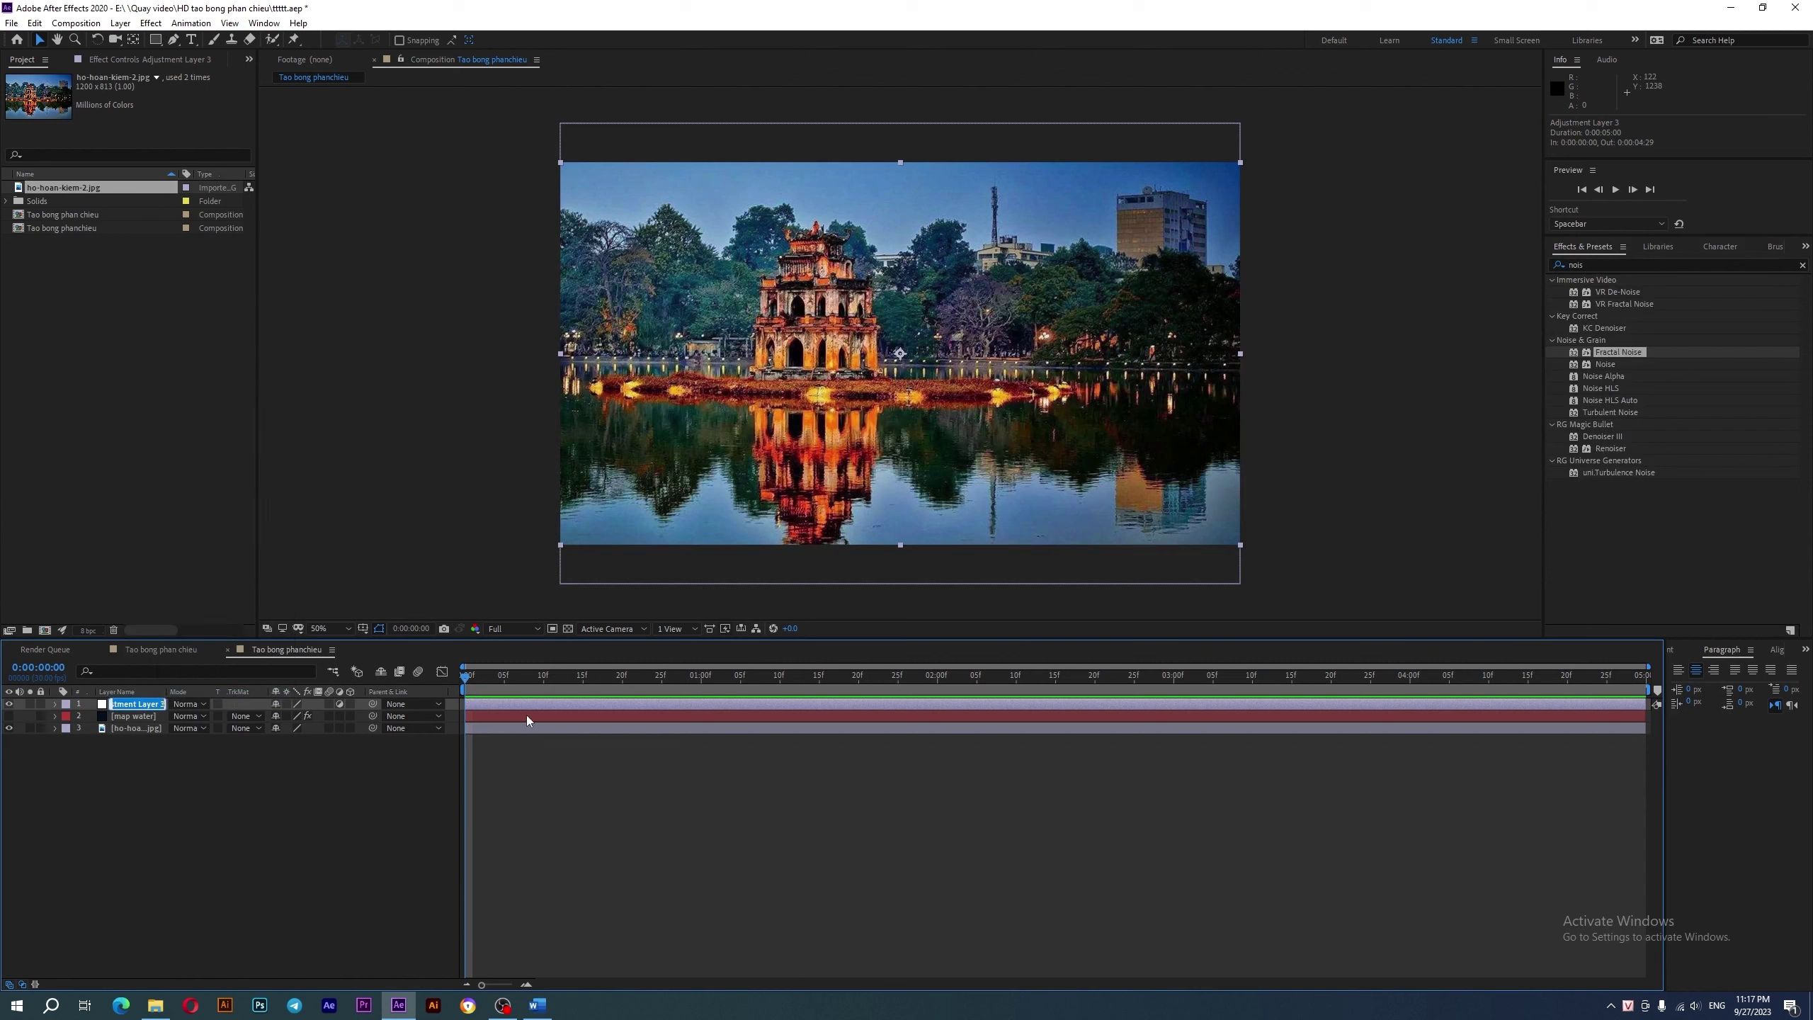
pyautogui.write('Water MaskHieu')
pyautogui.write(' ung mat nuoc')
pyautogui.press('Return')
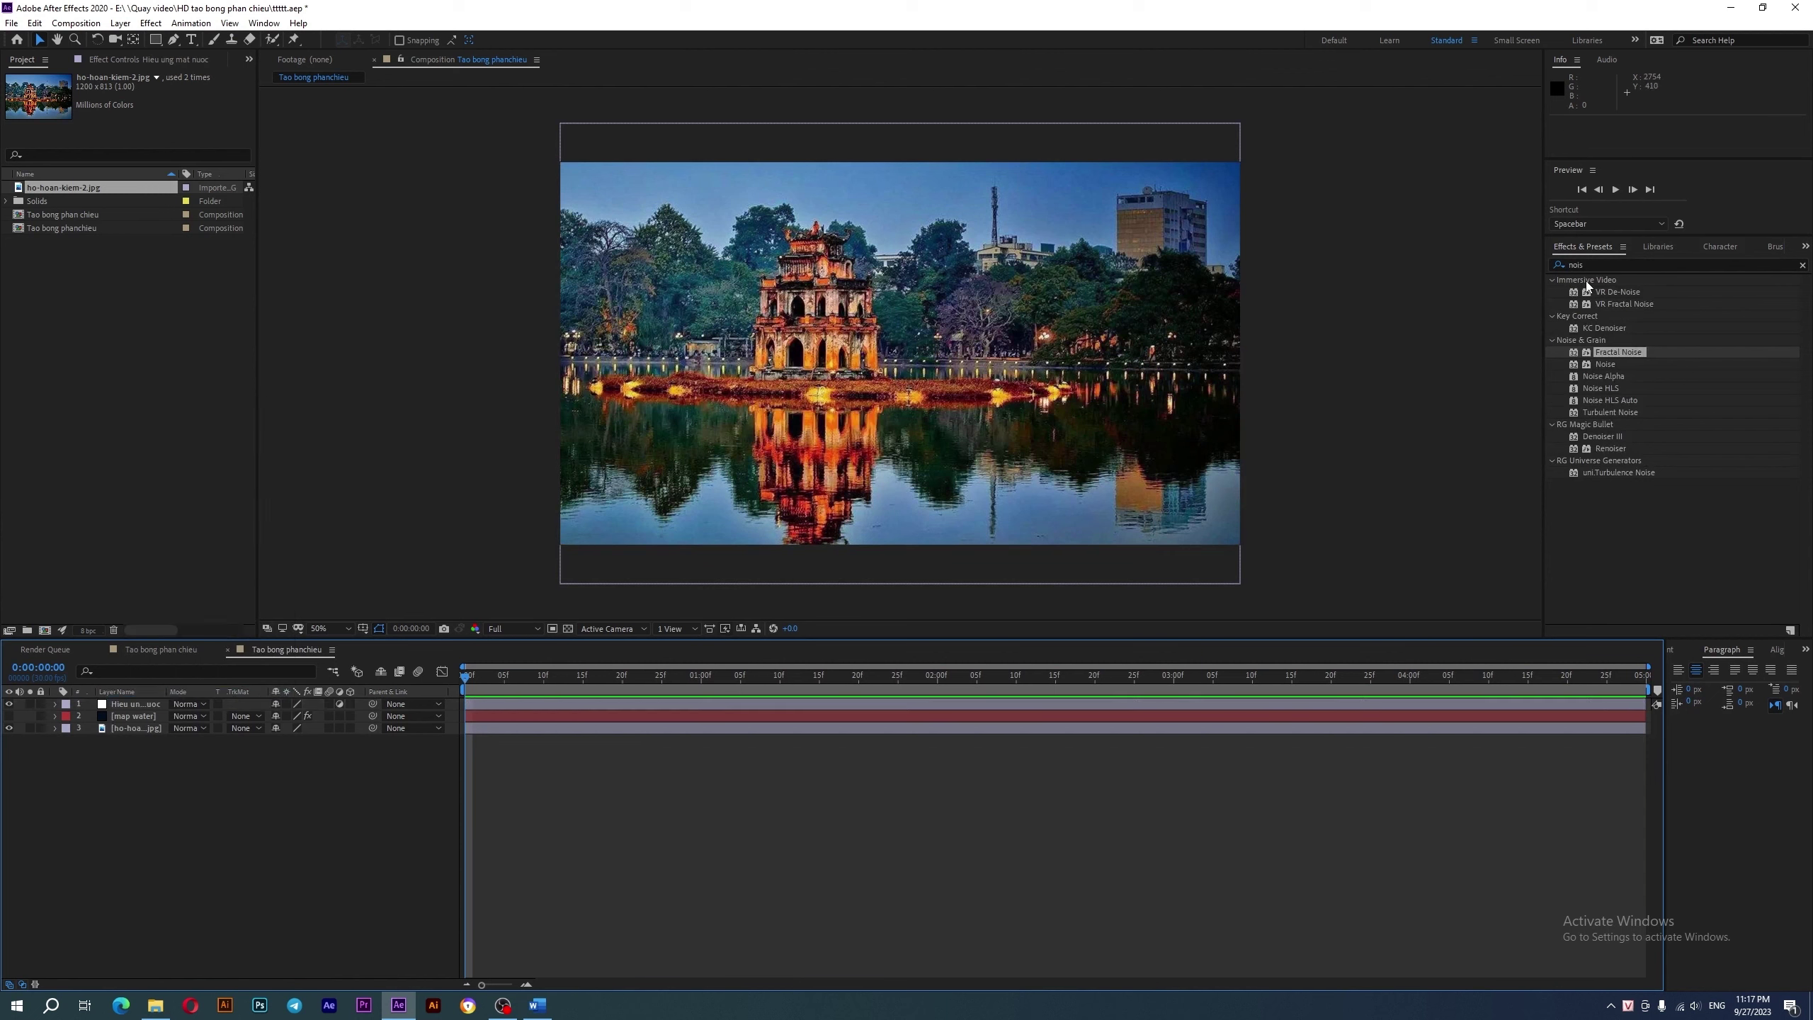
# - Apply the Displacement Map effect to the Hieu ung mat nuoc layer
pyautogui.click(1595, 265)
pyautogui.write('disp')
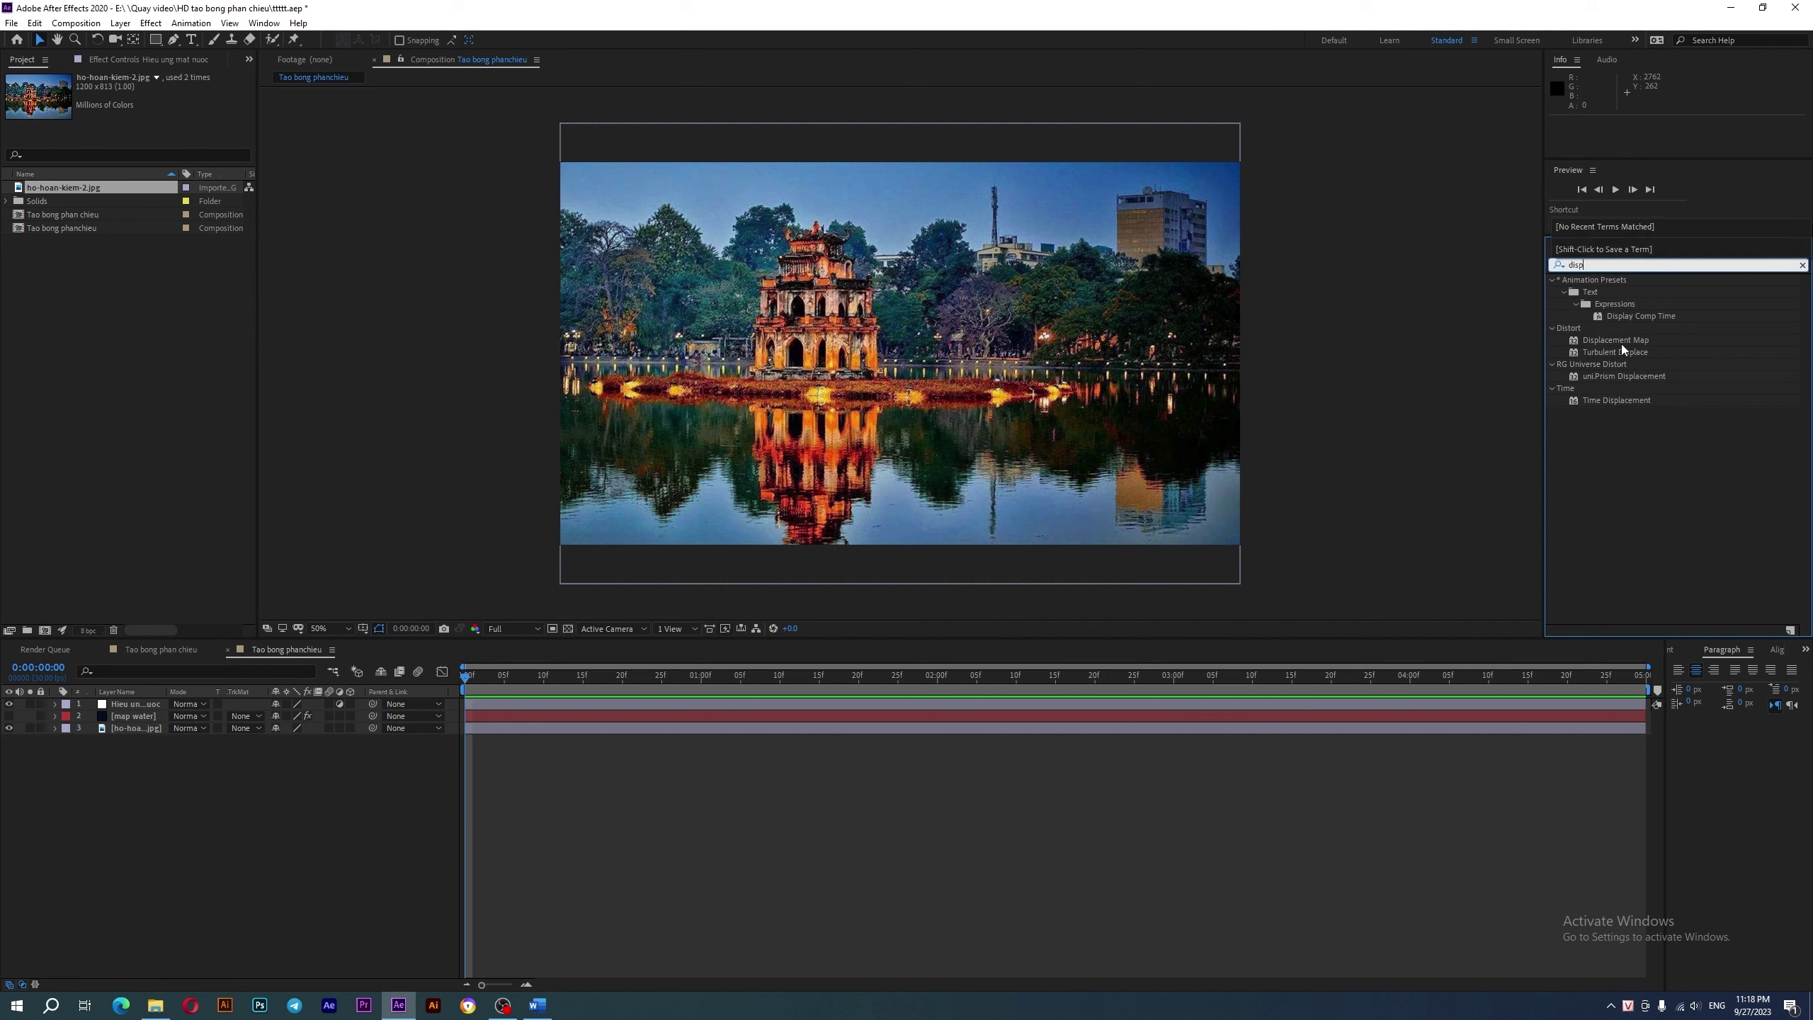
pyautogui.moveTo(1620, 341); pyautogui.dragTo(135, 707)
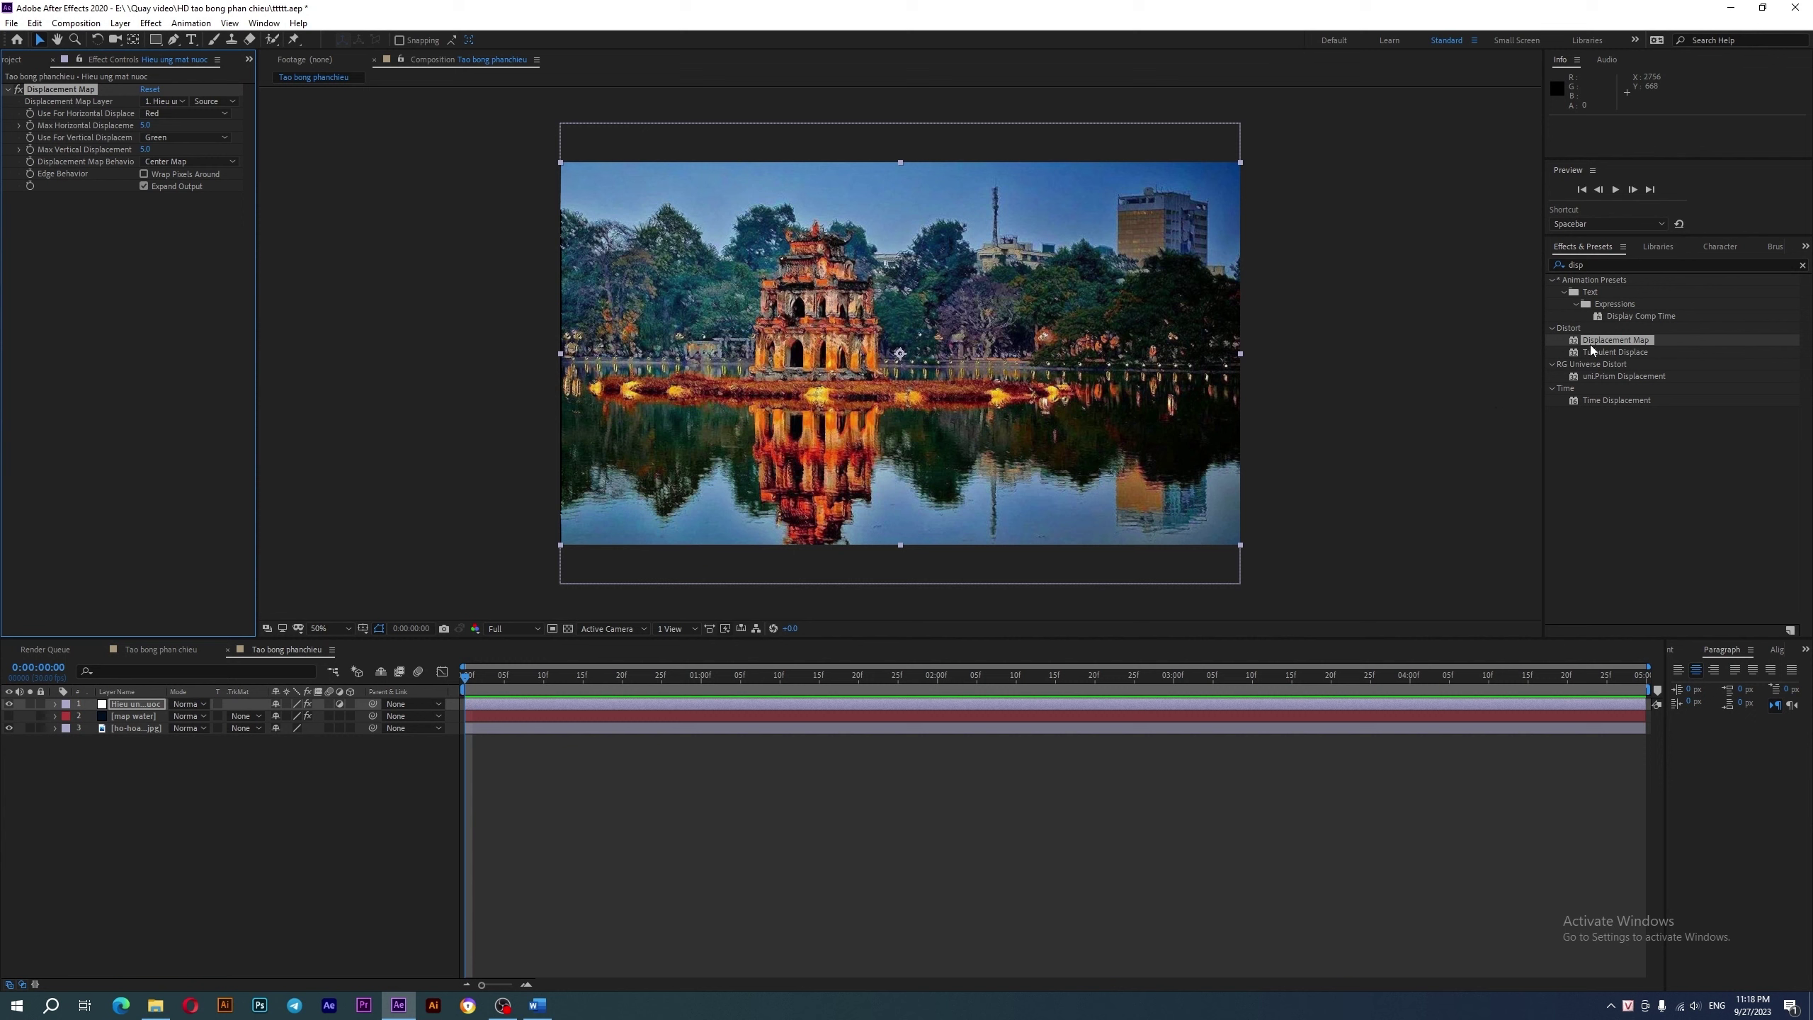
# - Set Displacement Map Layer to '2. map water' and check that layer's settings
pyautogui.click(164, 101)
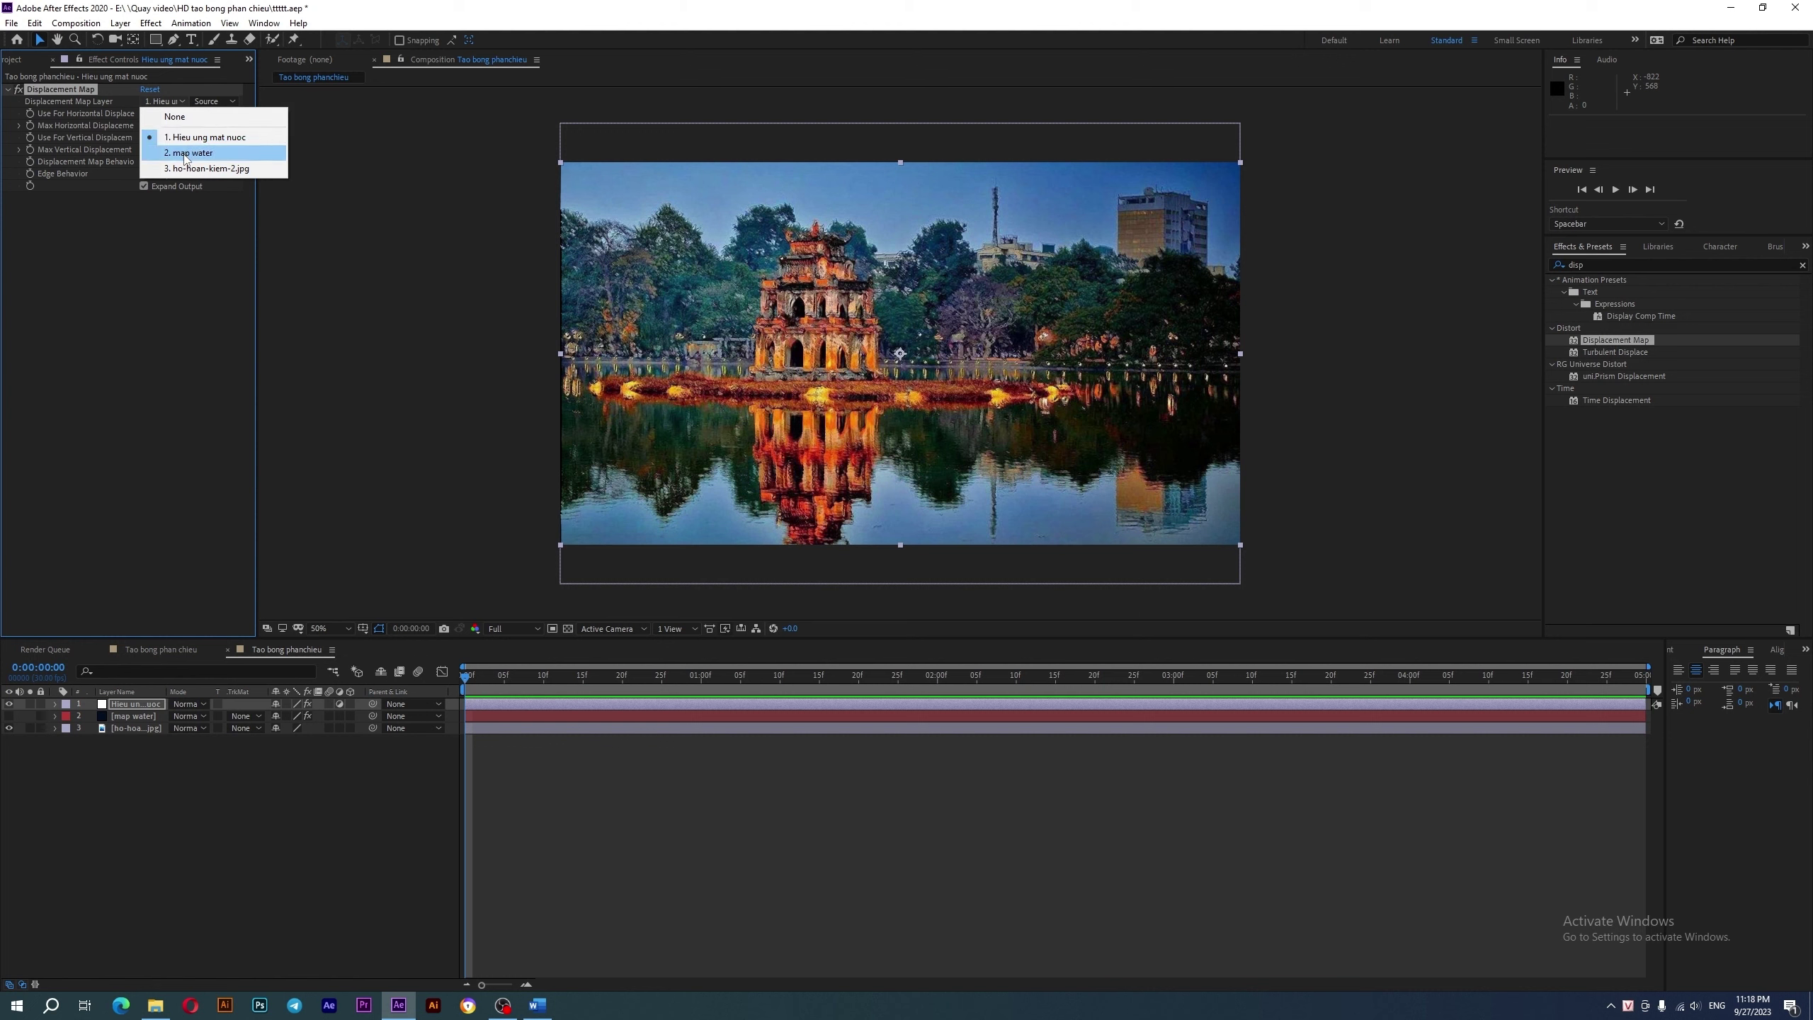
pyautogui.click(185, 153)
pyautogui.click(81, 718)
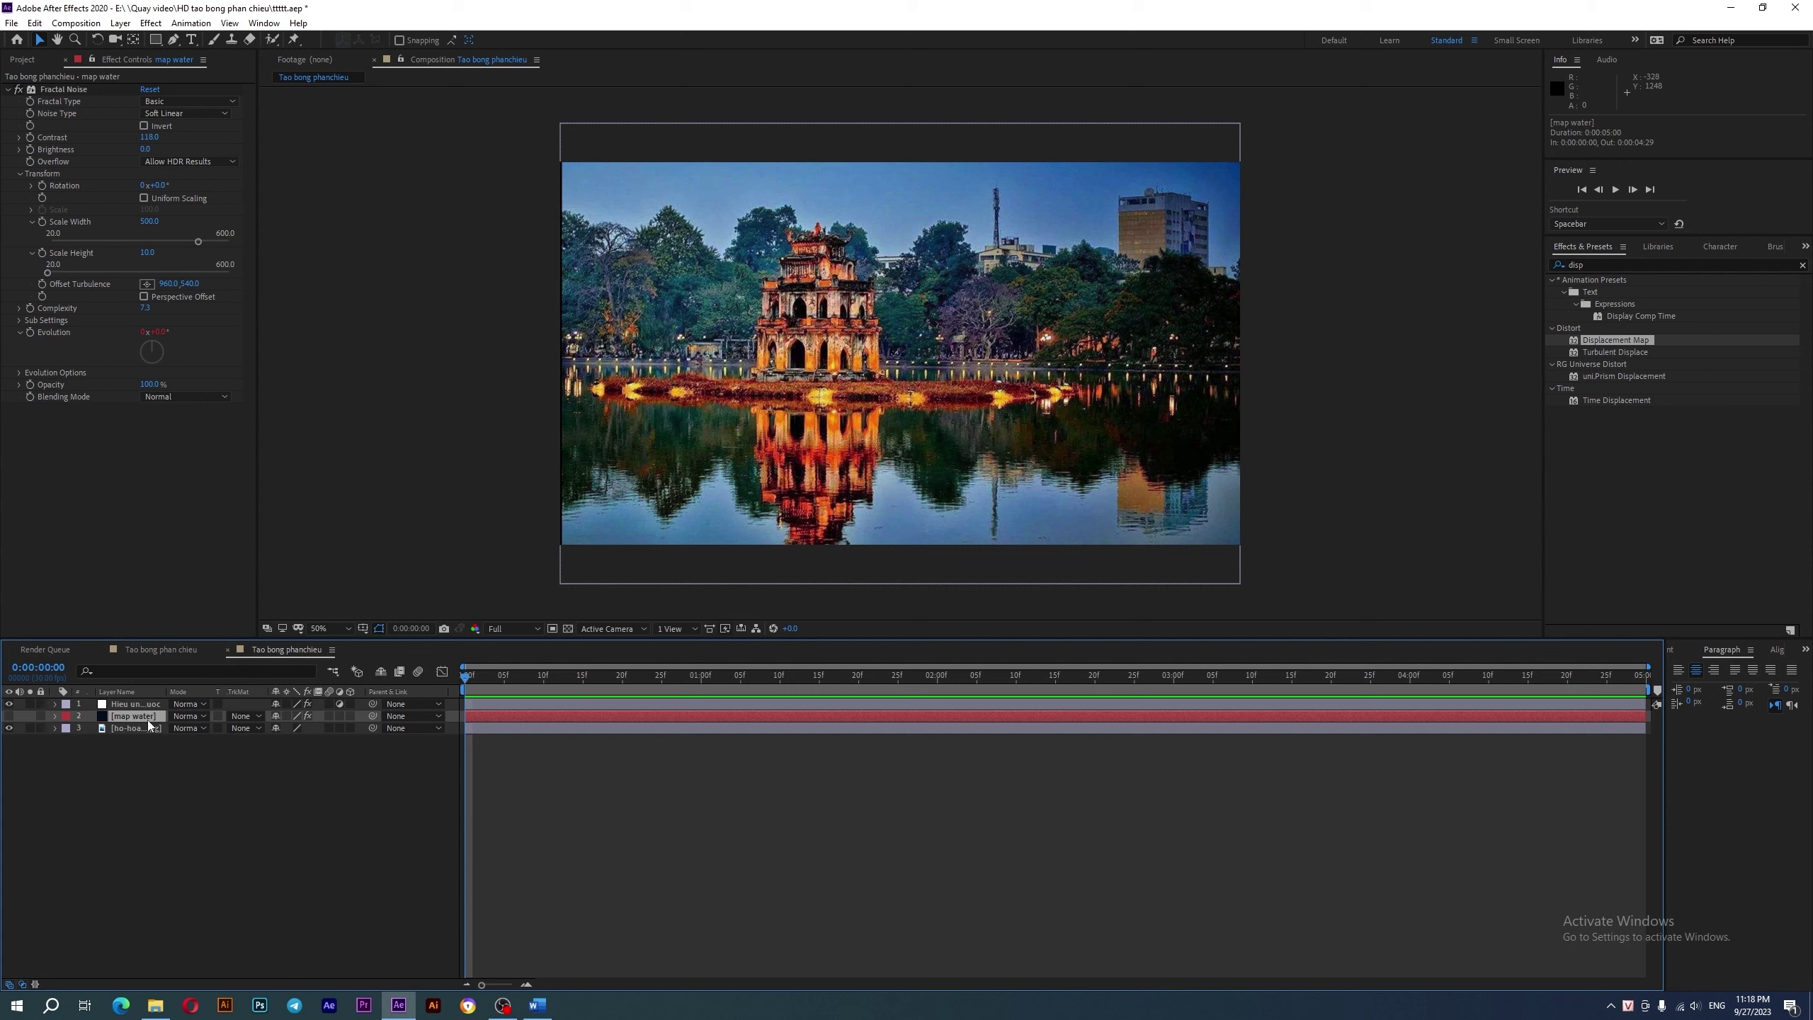
pyautogui.click(124, 703)
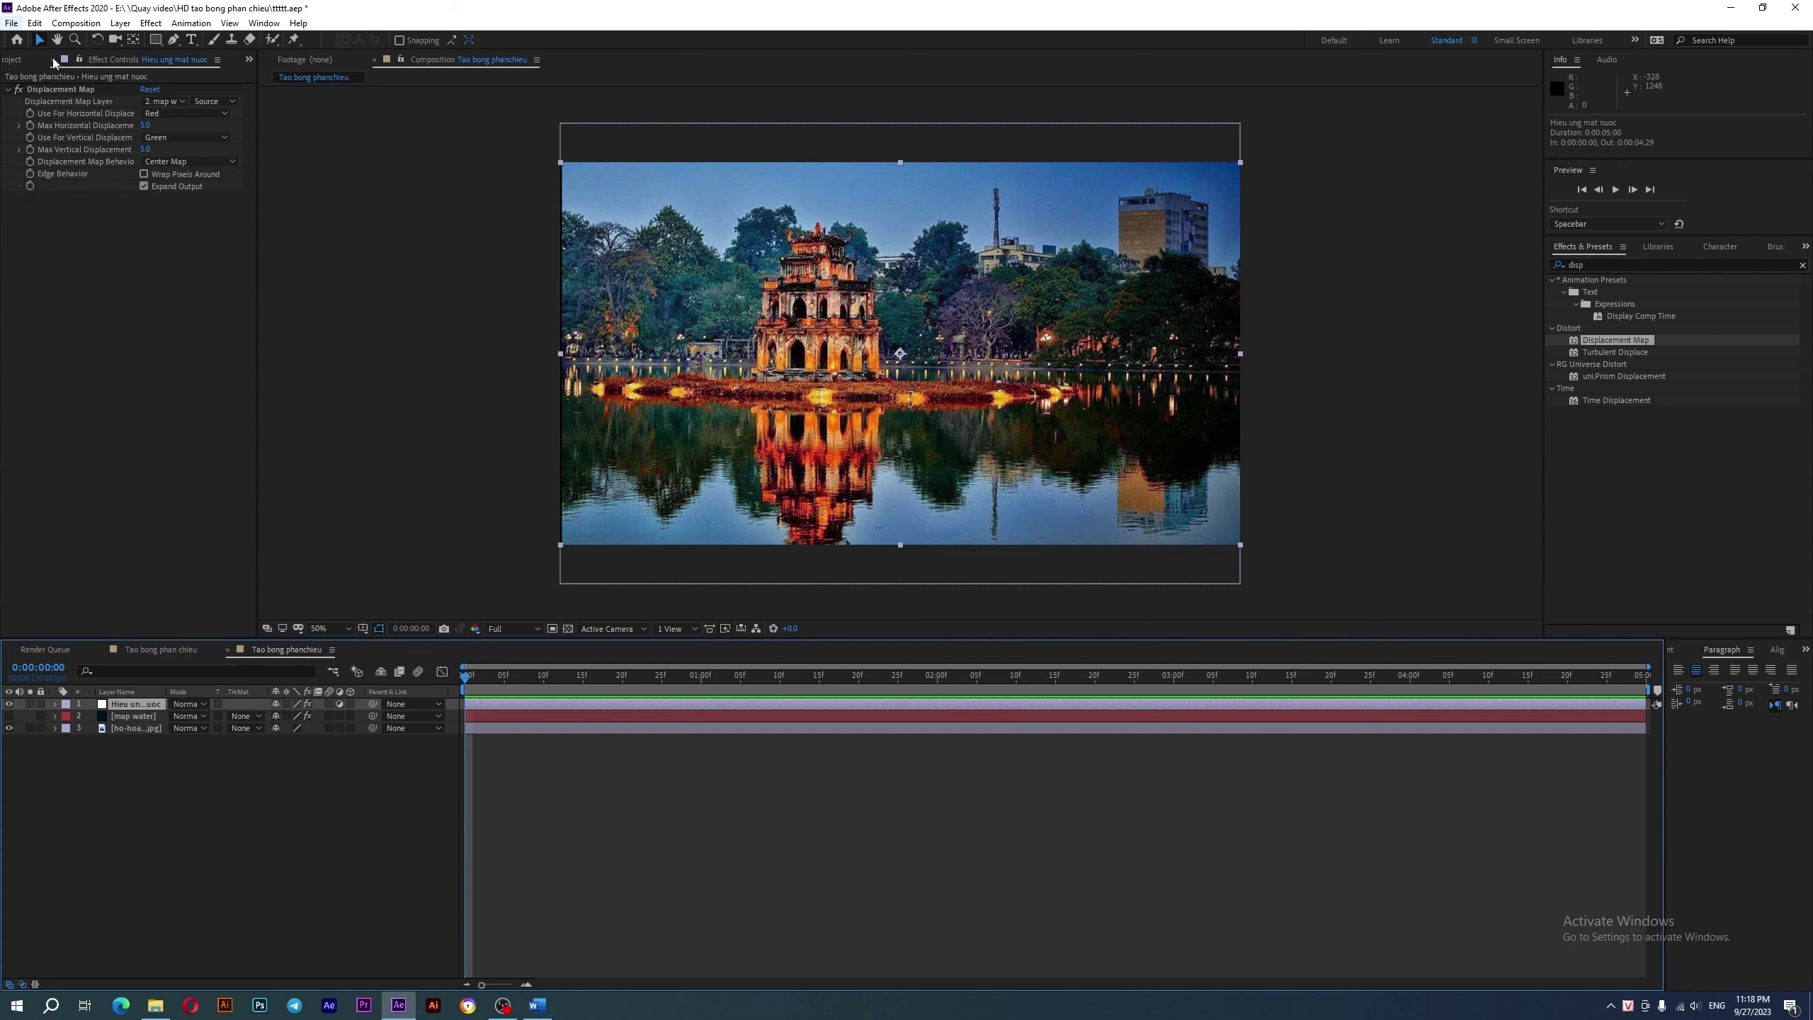
pyautogui.click(214, 101)
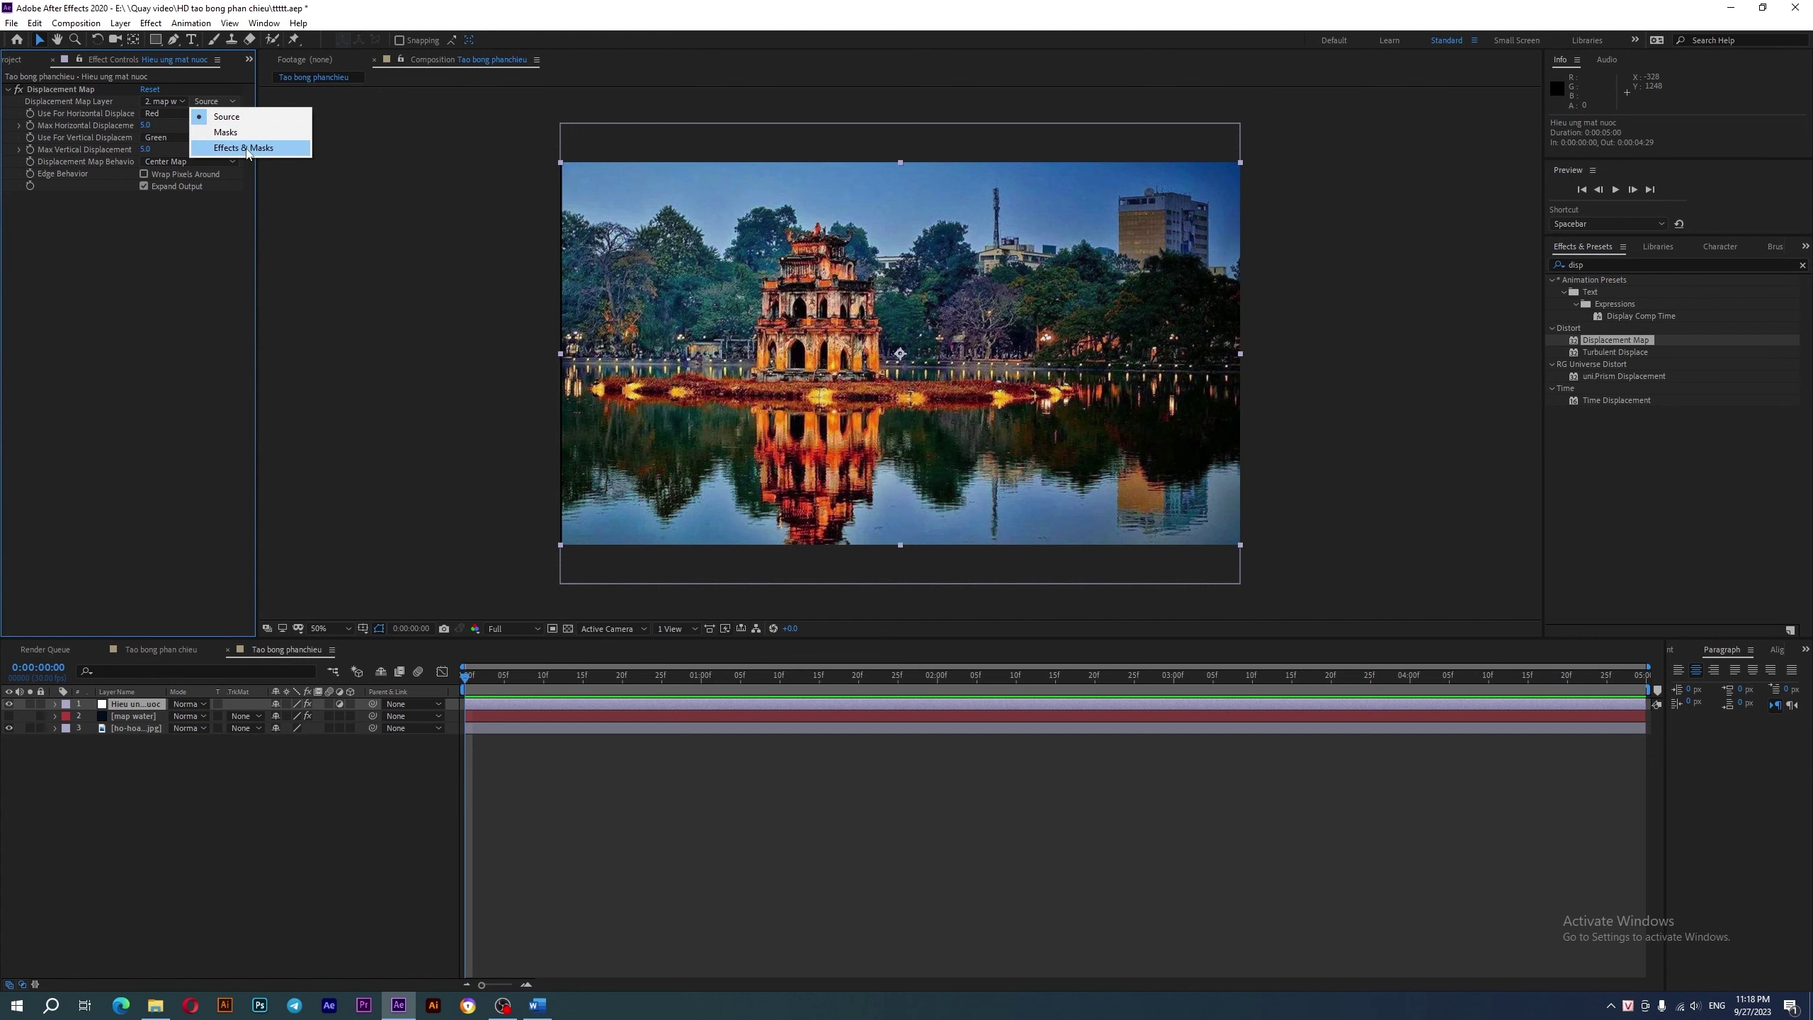
# - View the pagoda at 100% and set the map layer source to Effects & Masks
pyautogui.press('Escape')
pyautogui.press('/')
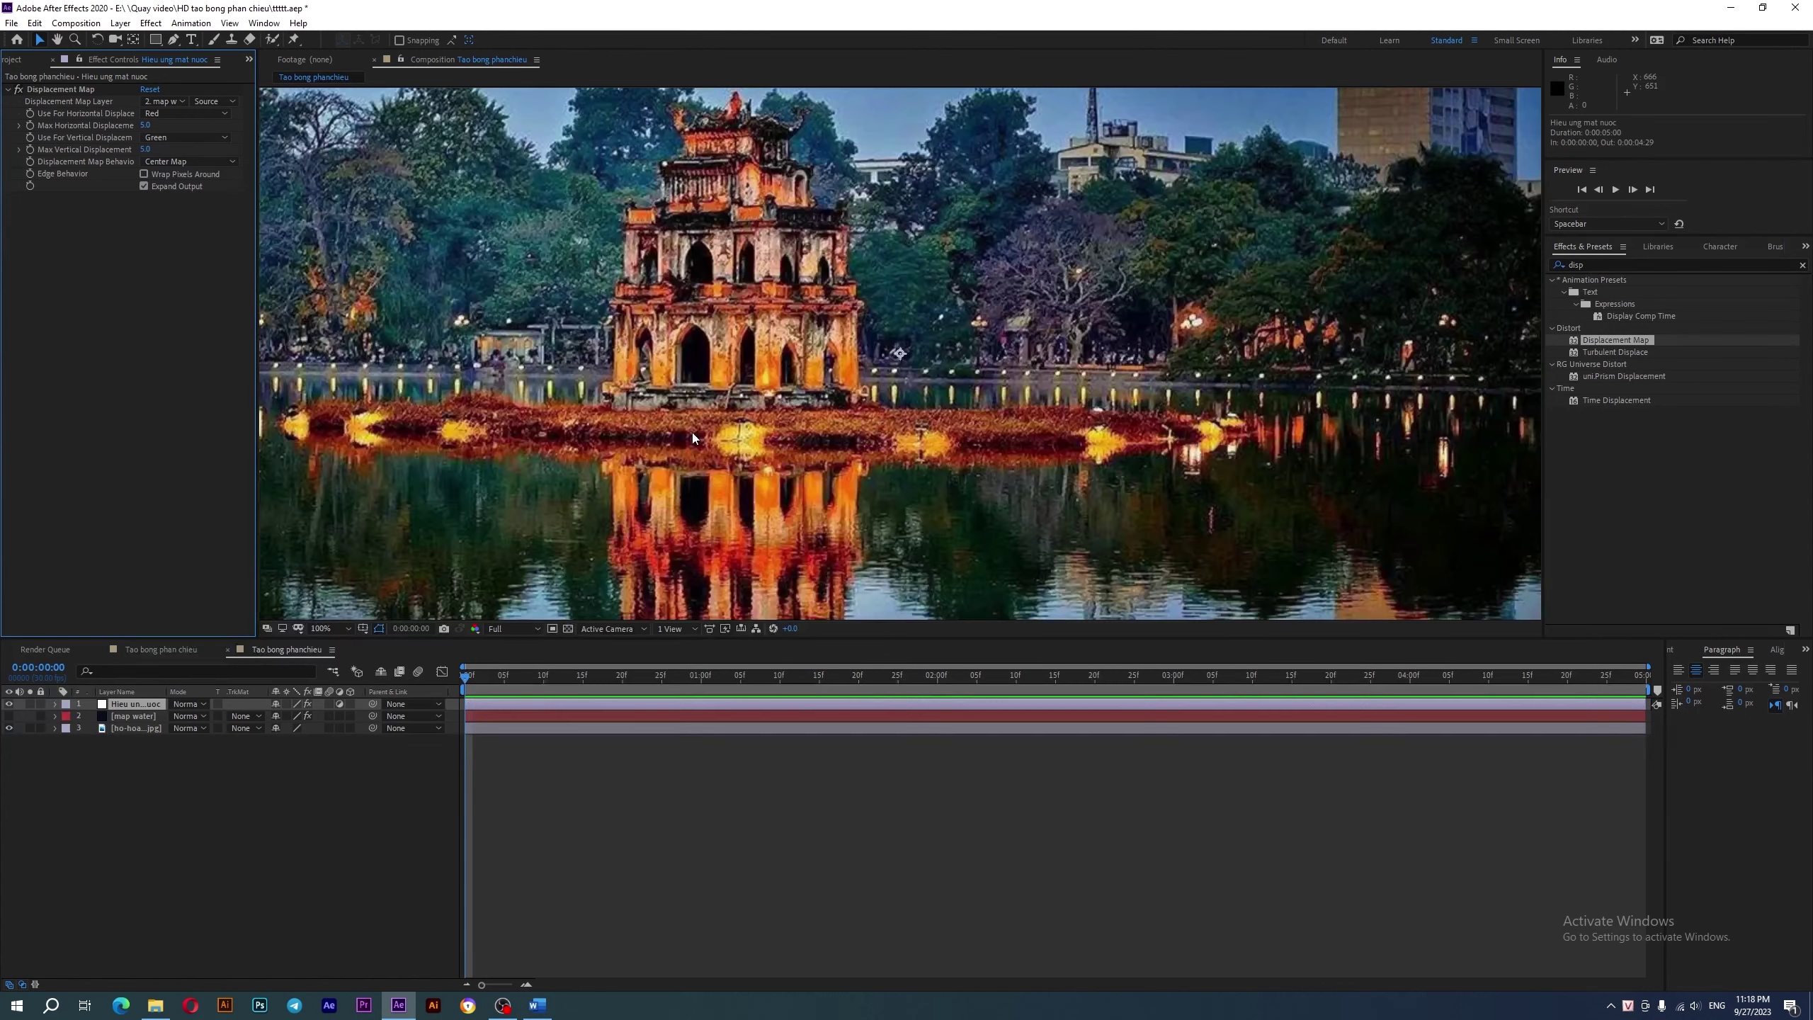
pyautogui.moveTo(660, 441); pyautogui.dragTo(748, 333)
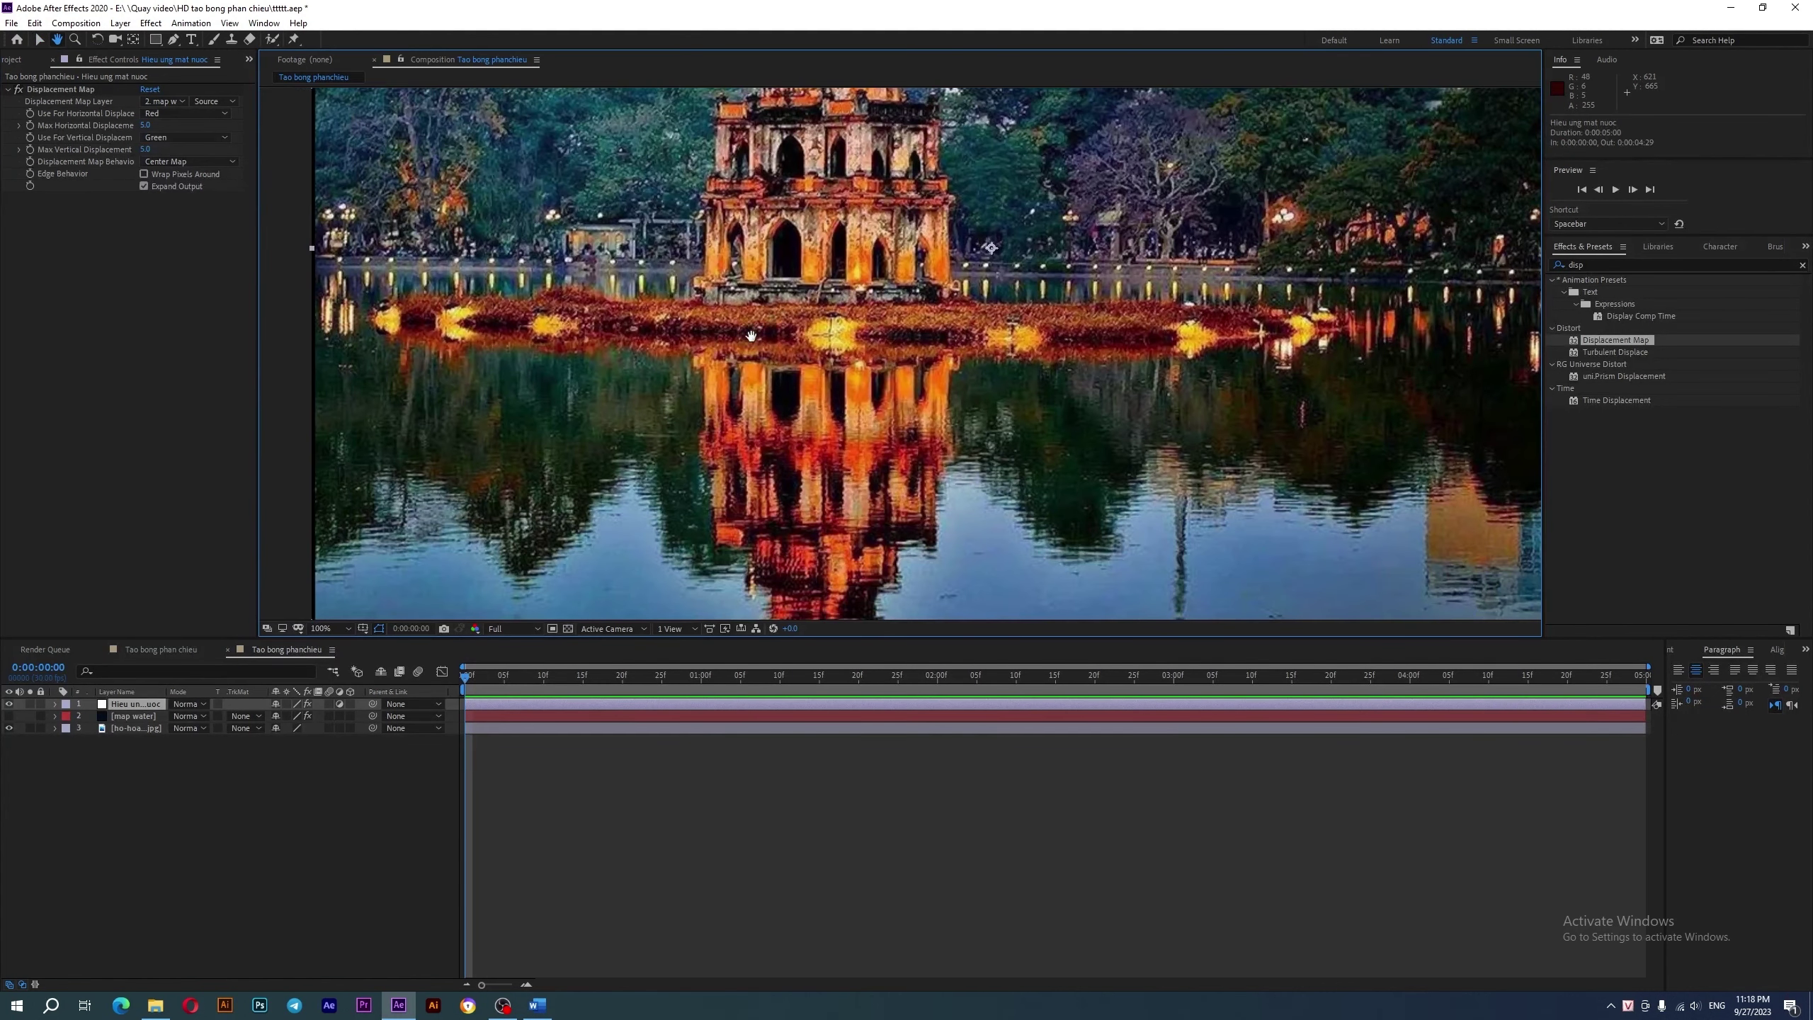
pyautogui.click(20, 90)
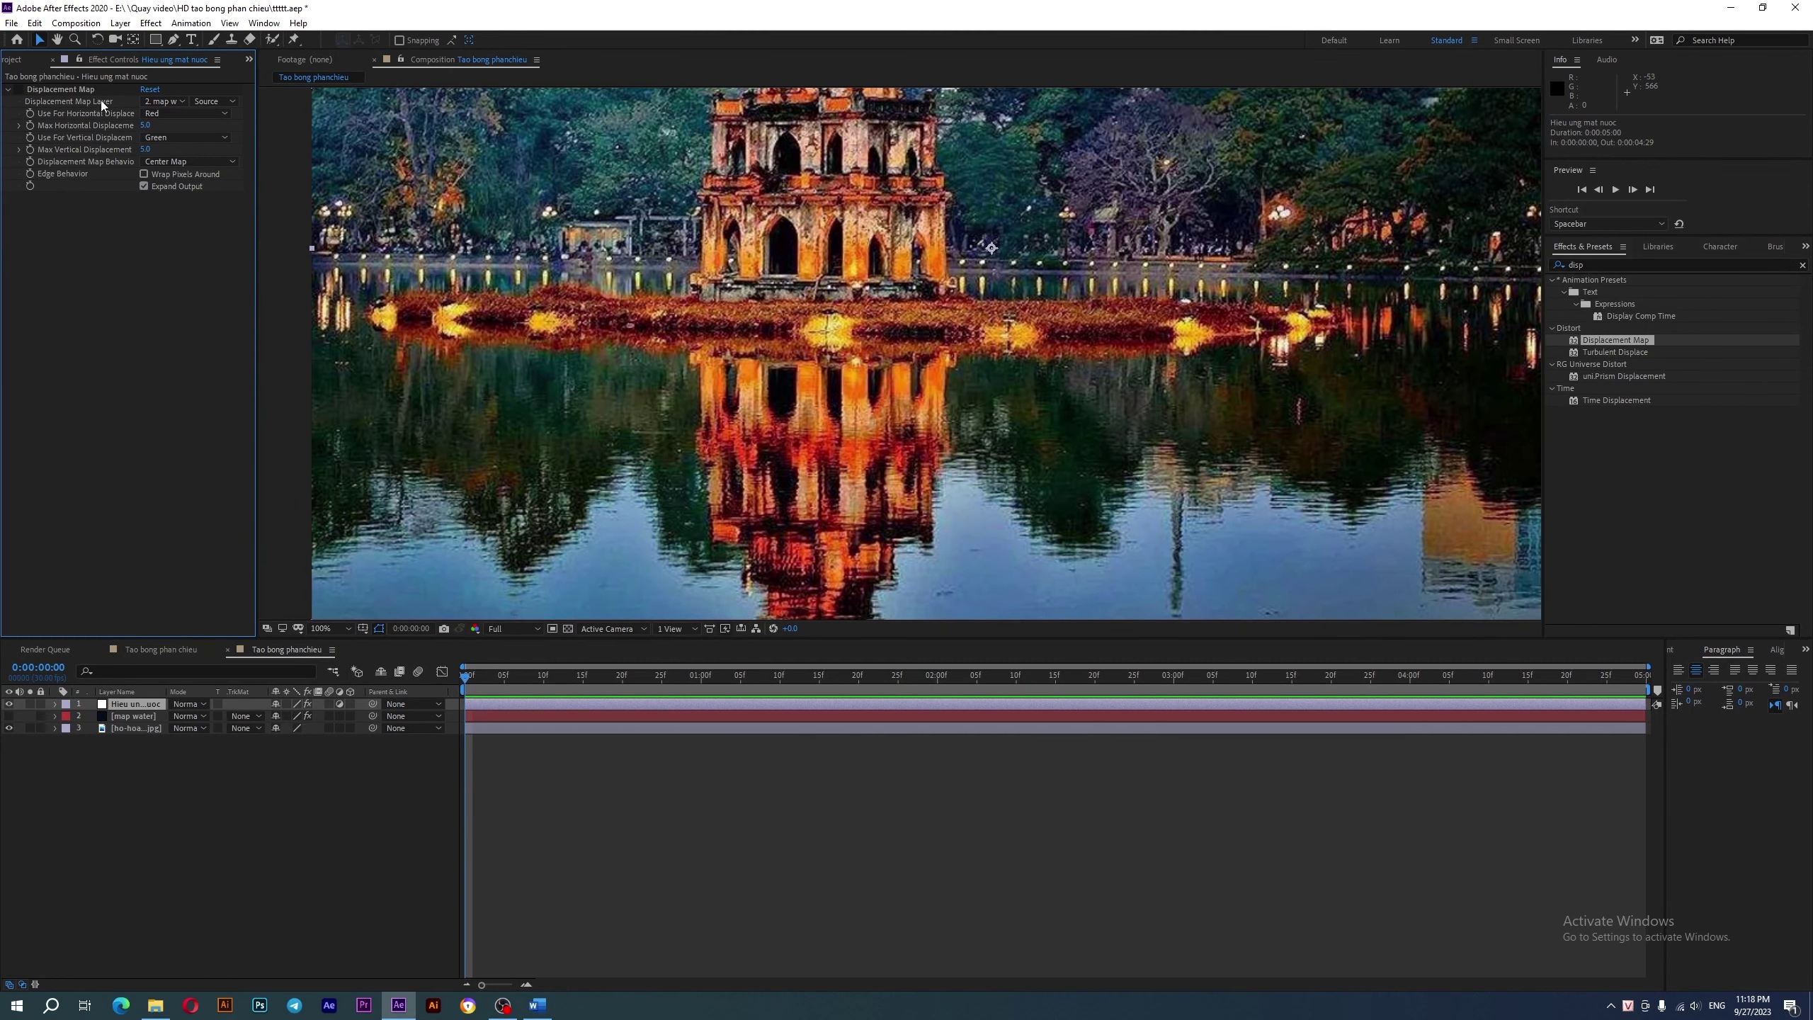
pyautogui.click(214, 101)
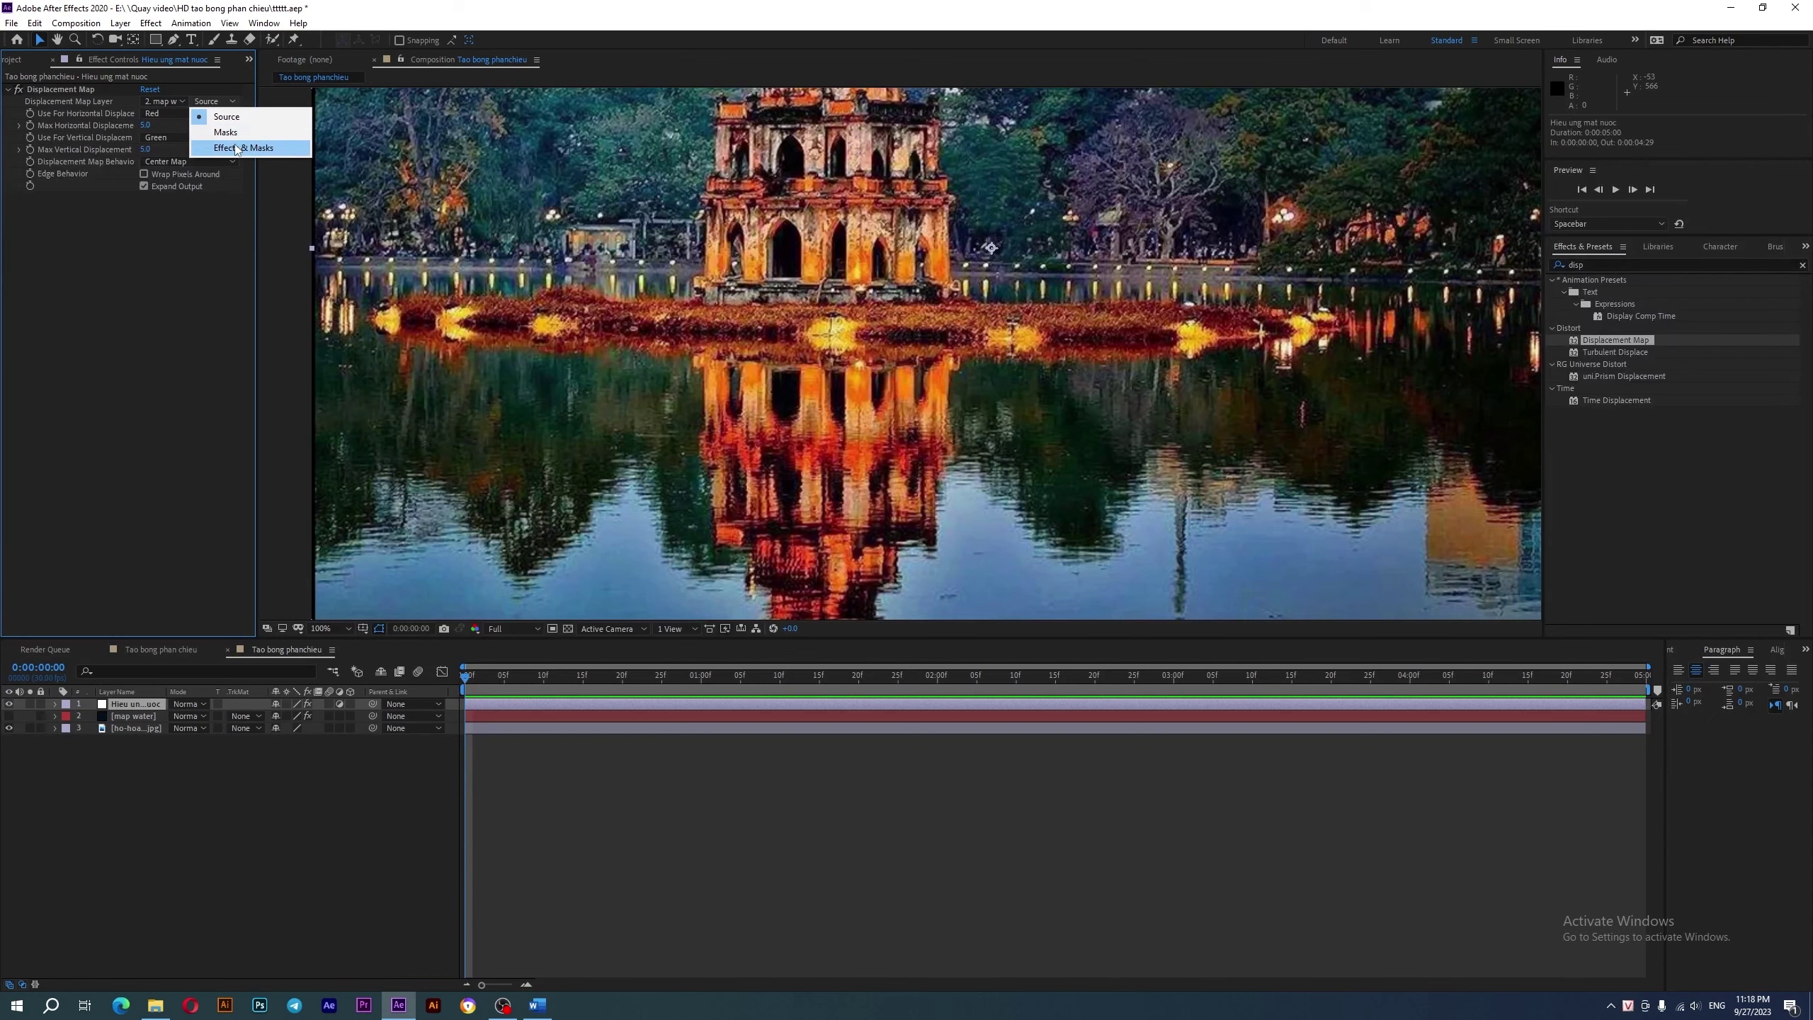
pyautogui.click(236, 149)
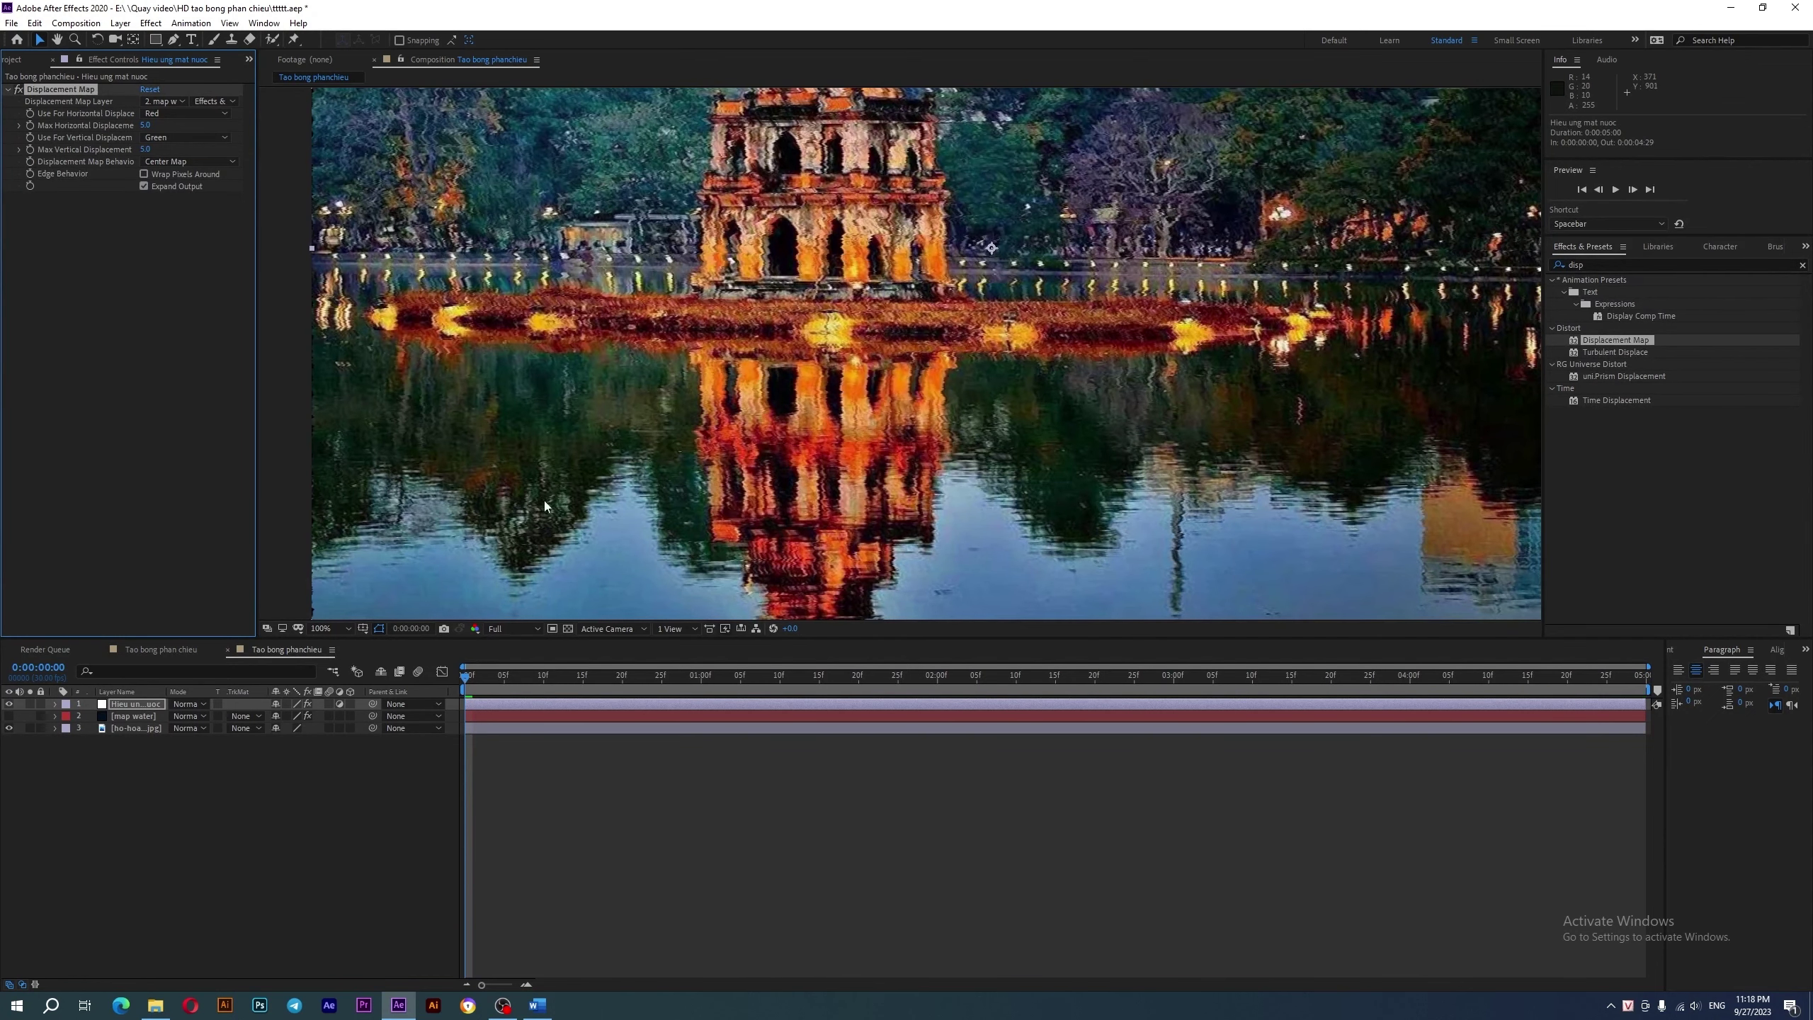
# - Preview the ripple, then drive horizontal displacement by Luminance
pyautogui.press('space')
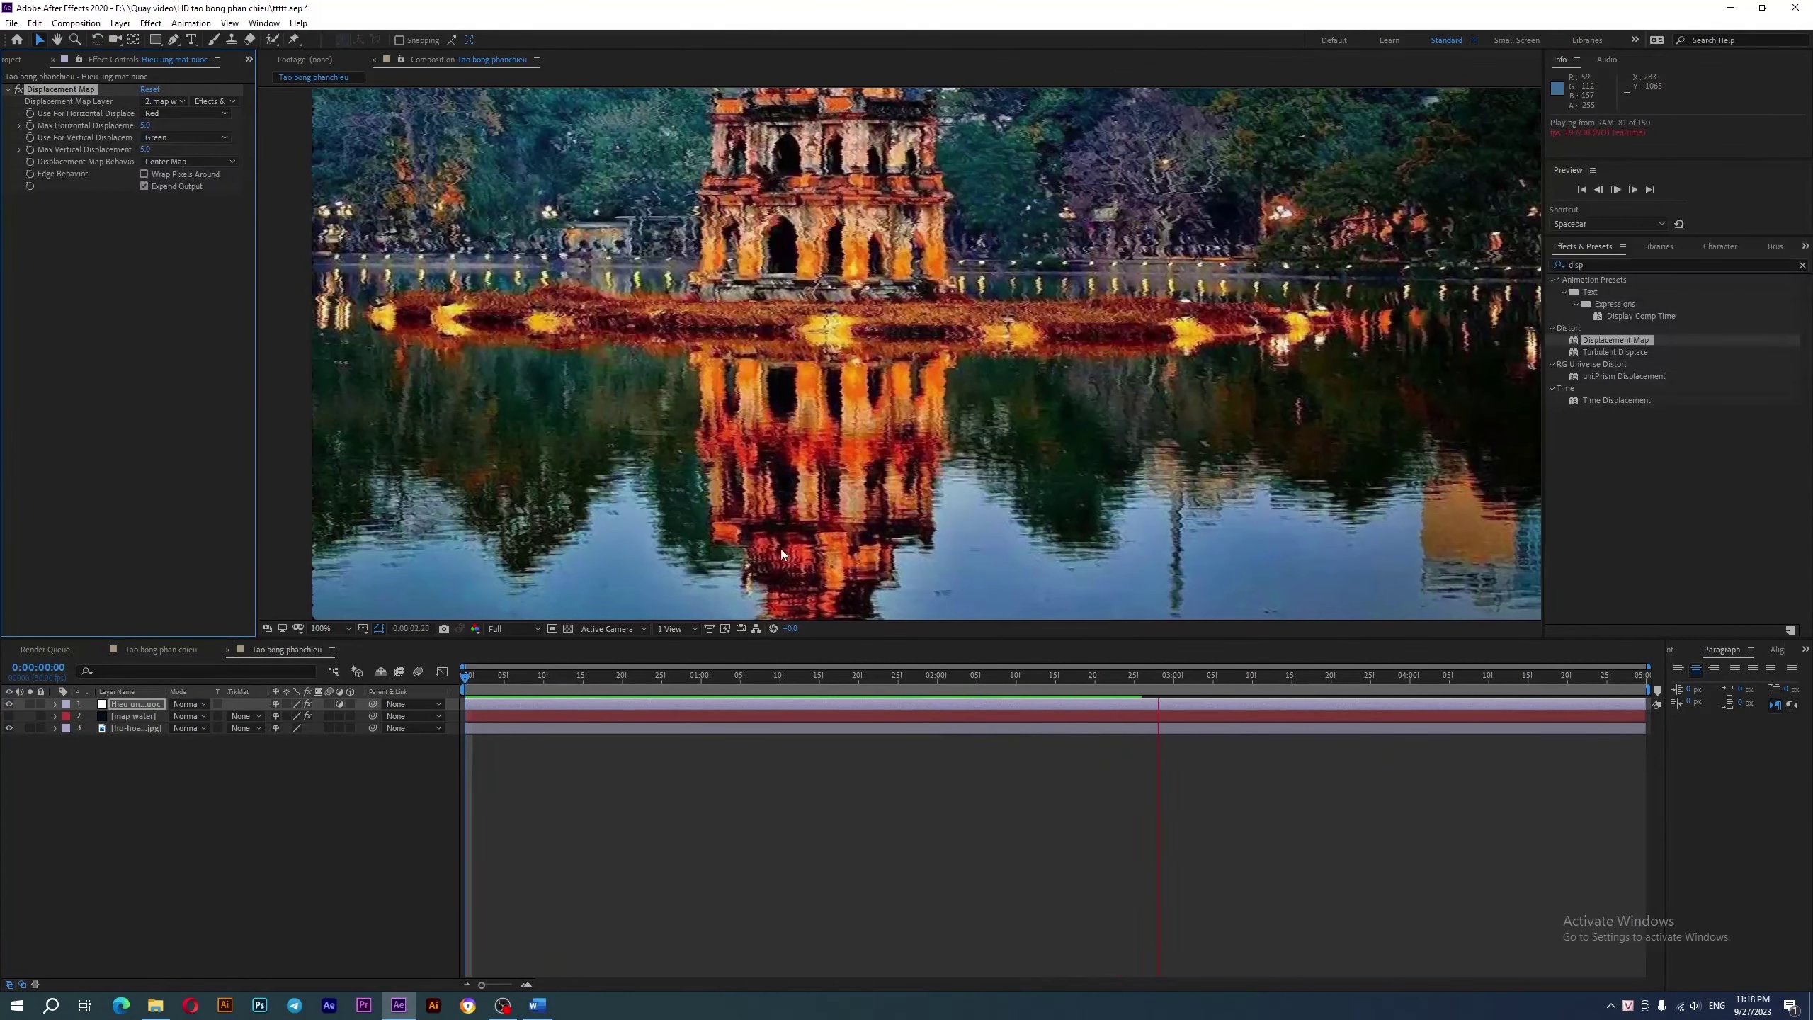
pyautogui.press('space')
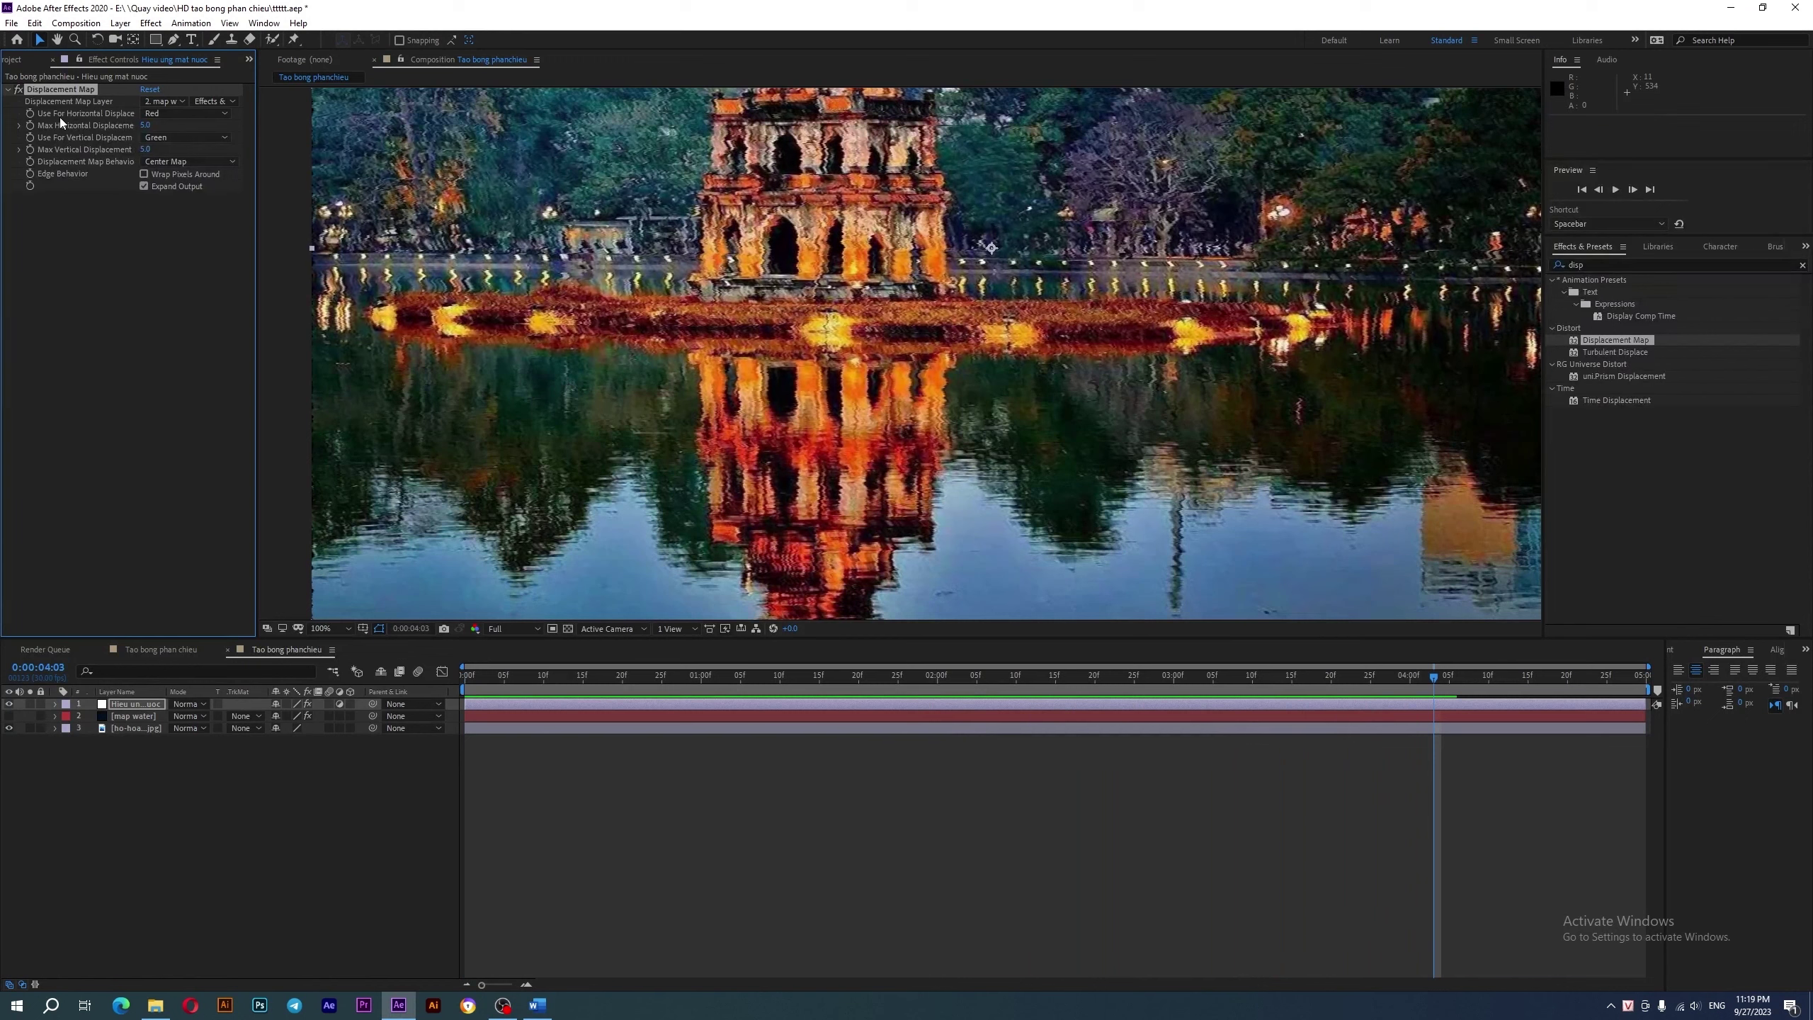
pyautogui.click(152, 113)
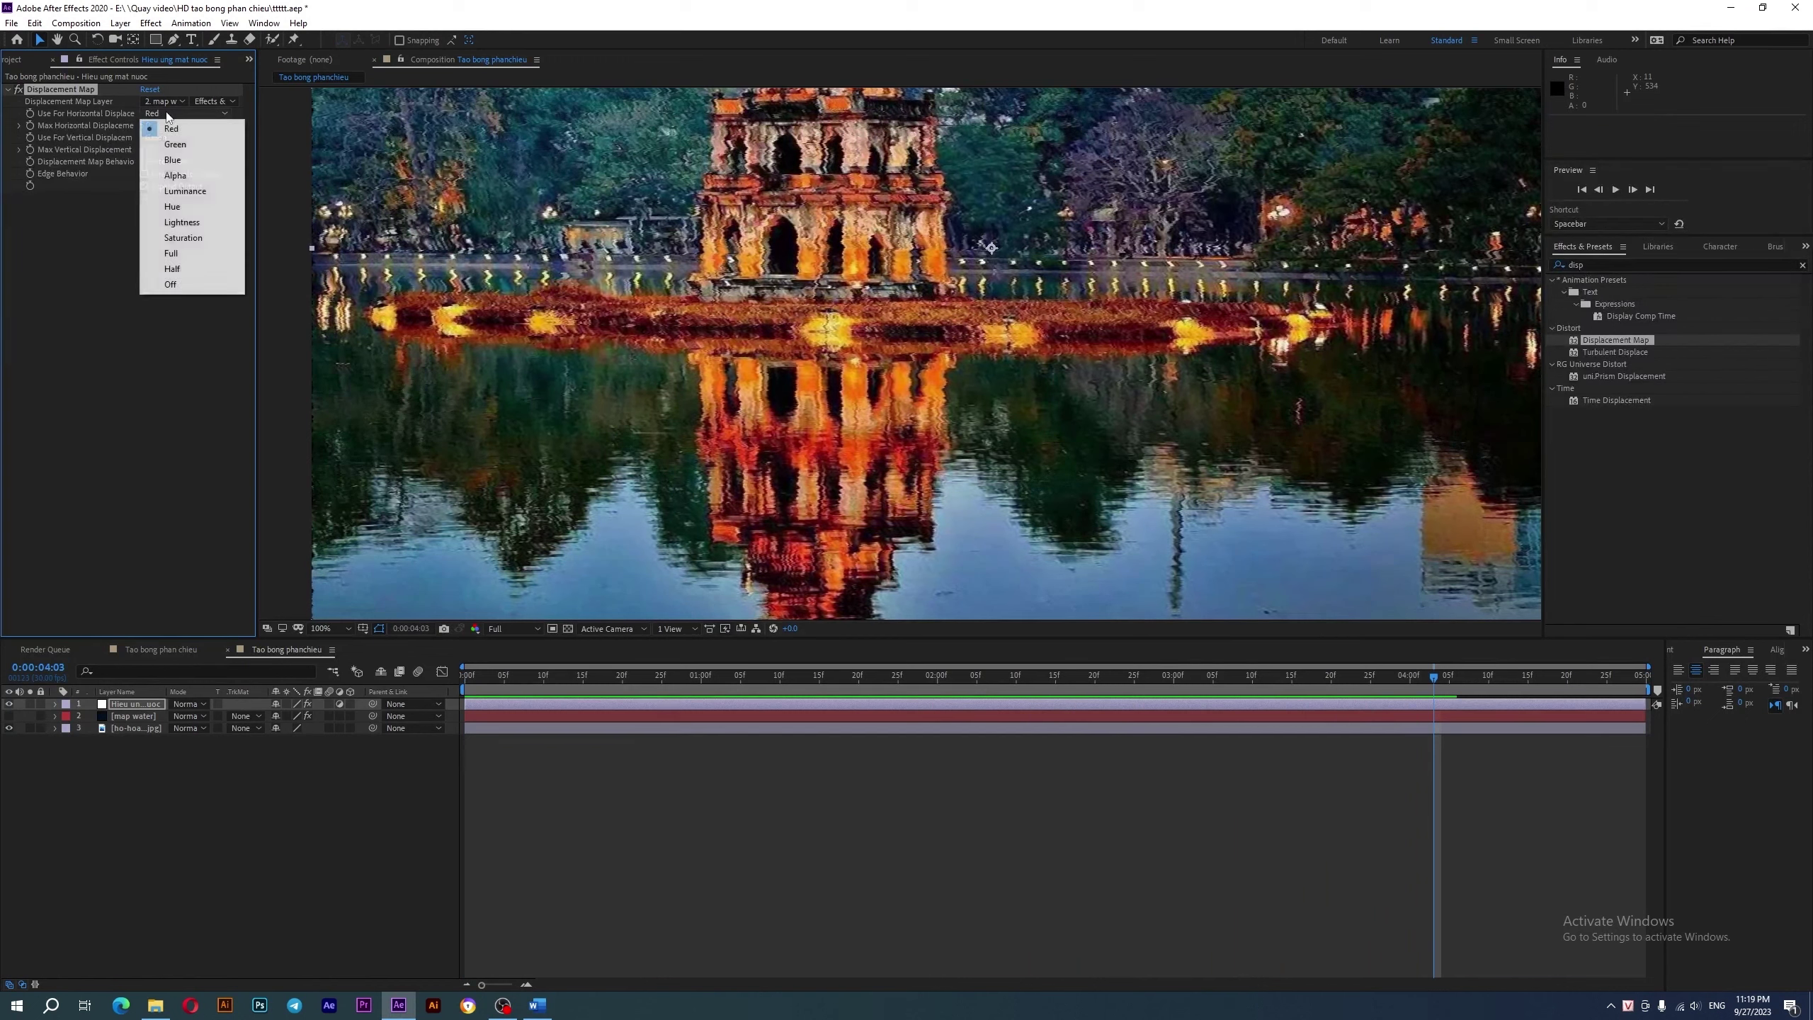
pyautogui.click(191, 191)
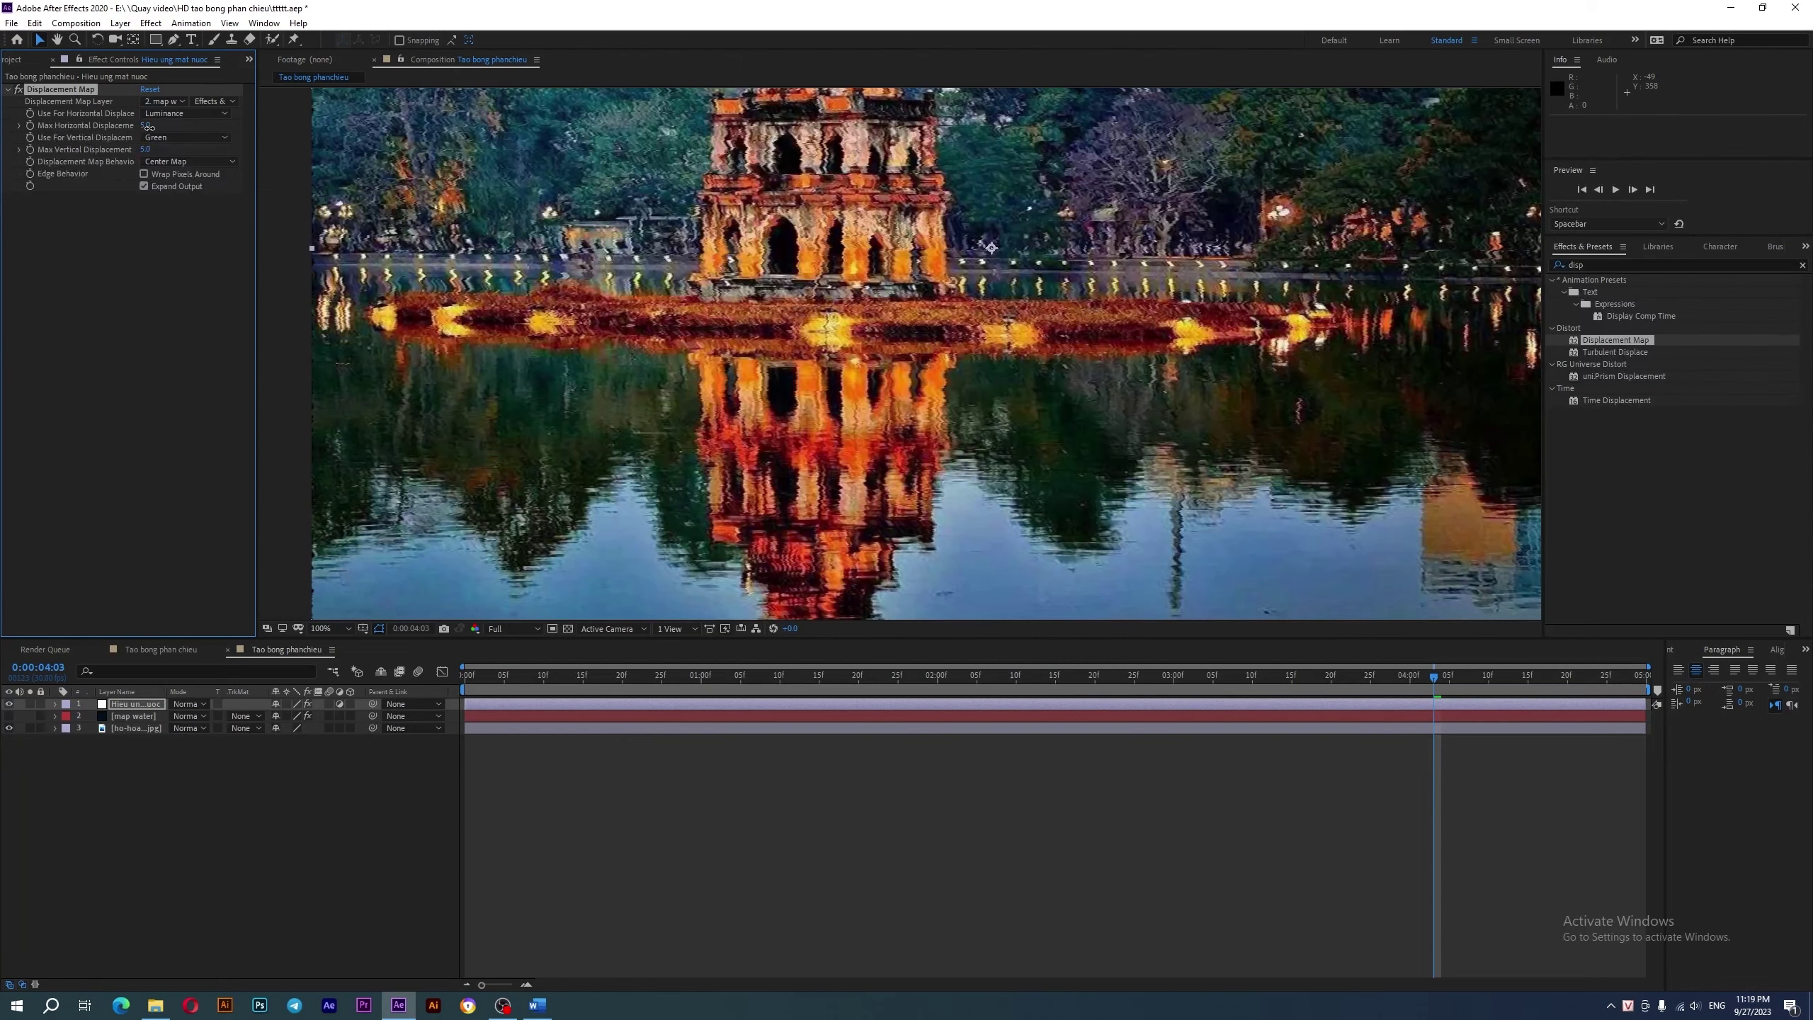
# - Set Max Horizontal Displacement to 25, vertical channel to Luminance, and Max Vertical Displacement to 0
pyautogui.moveTo(147, 126); pyautogui.dragTo(171, 127)
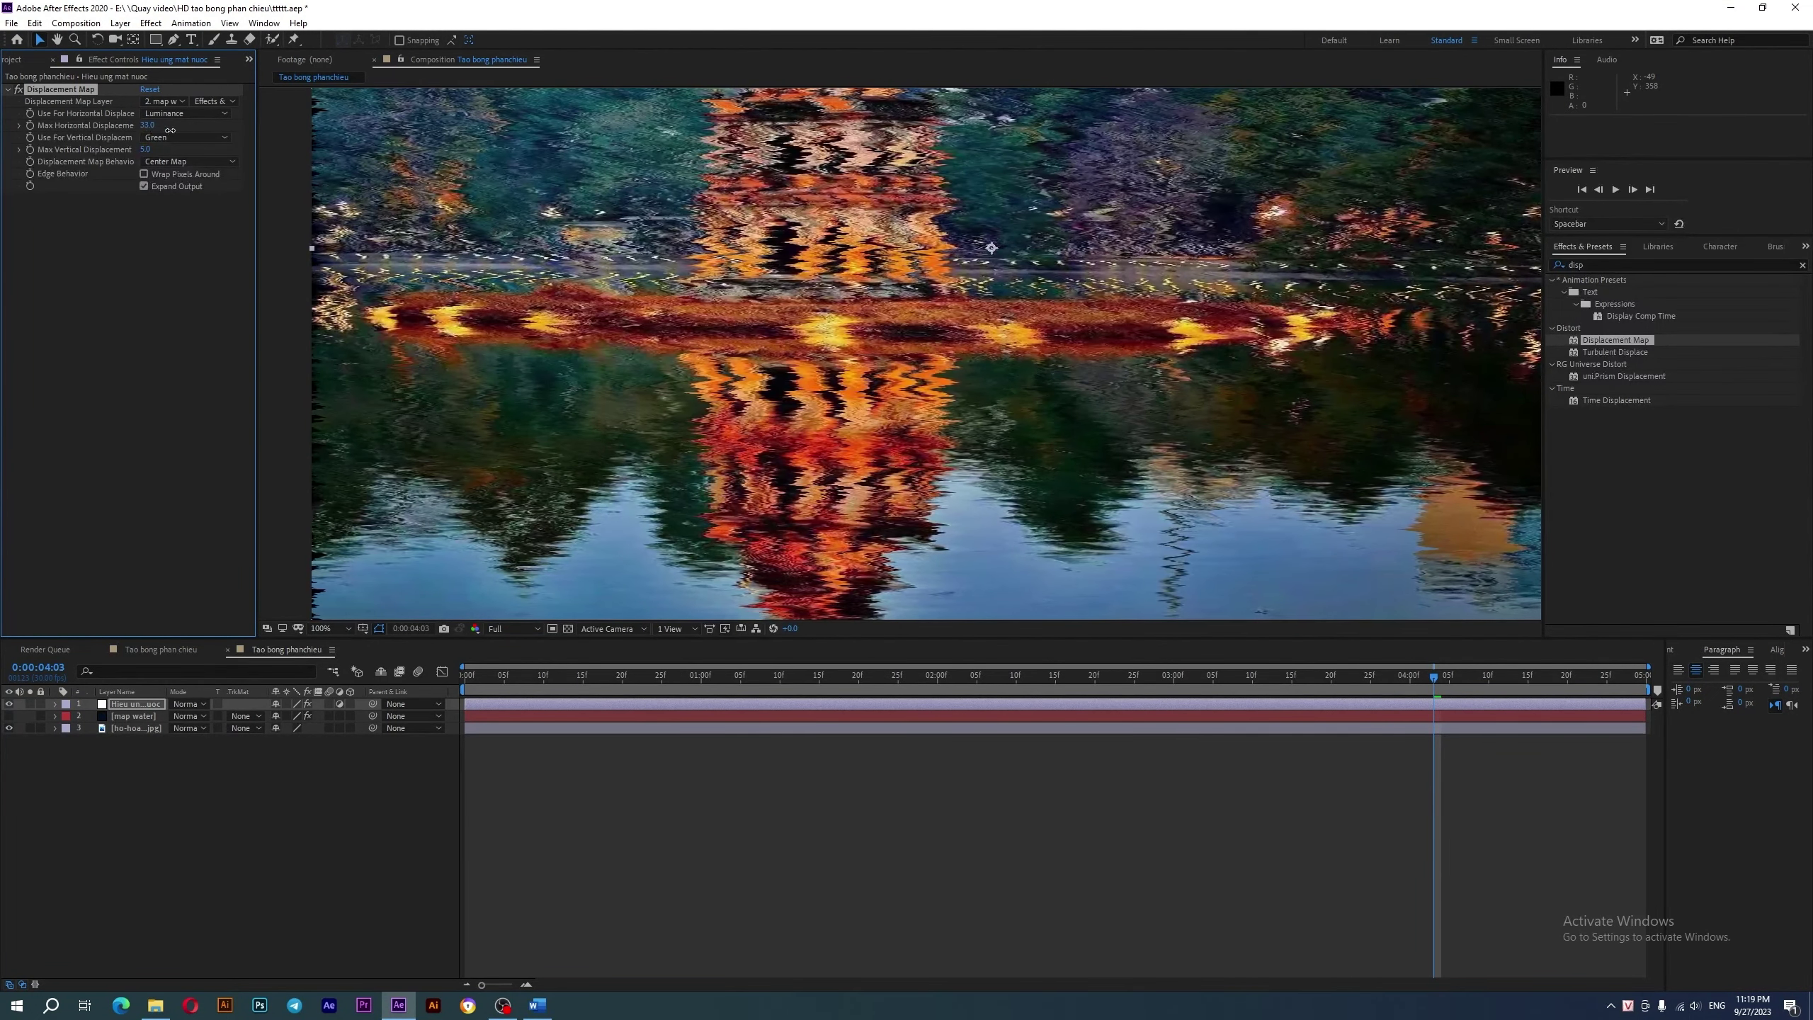
pyautogui.moveTo(173, 130); pyautogui.dragTo(166, 130)
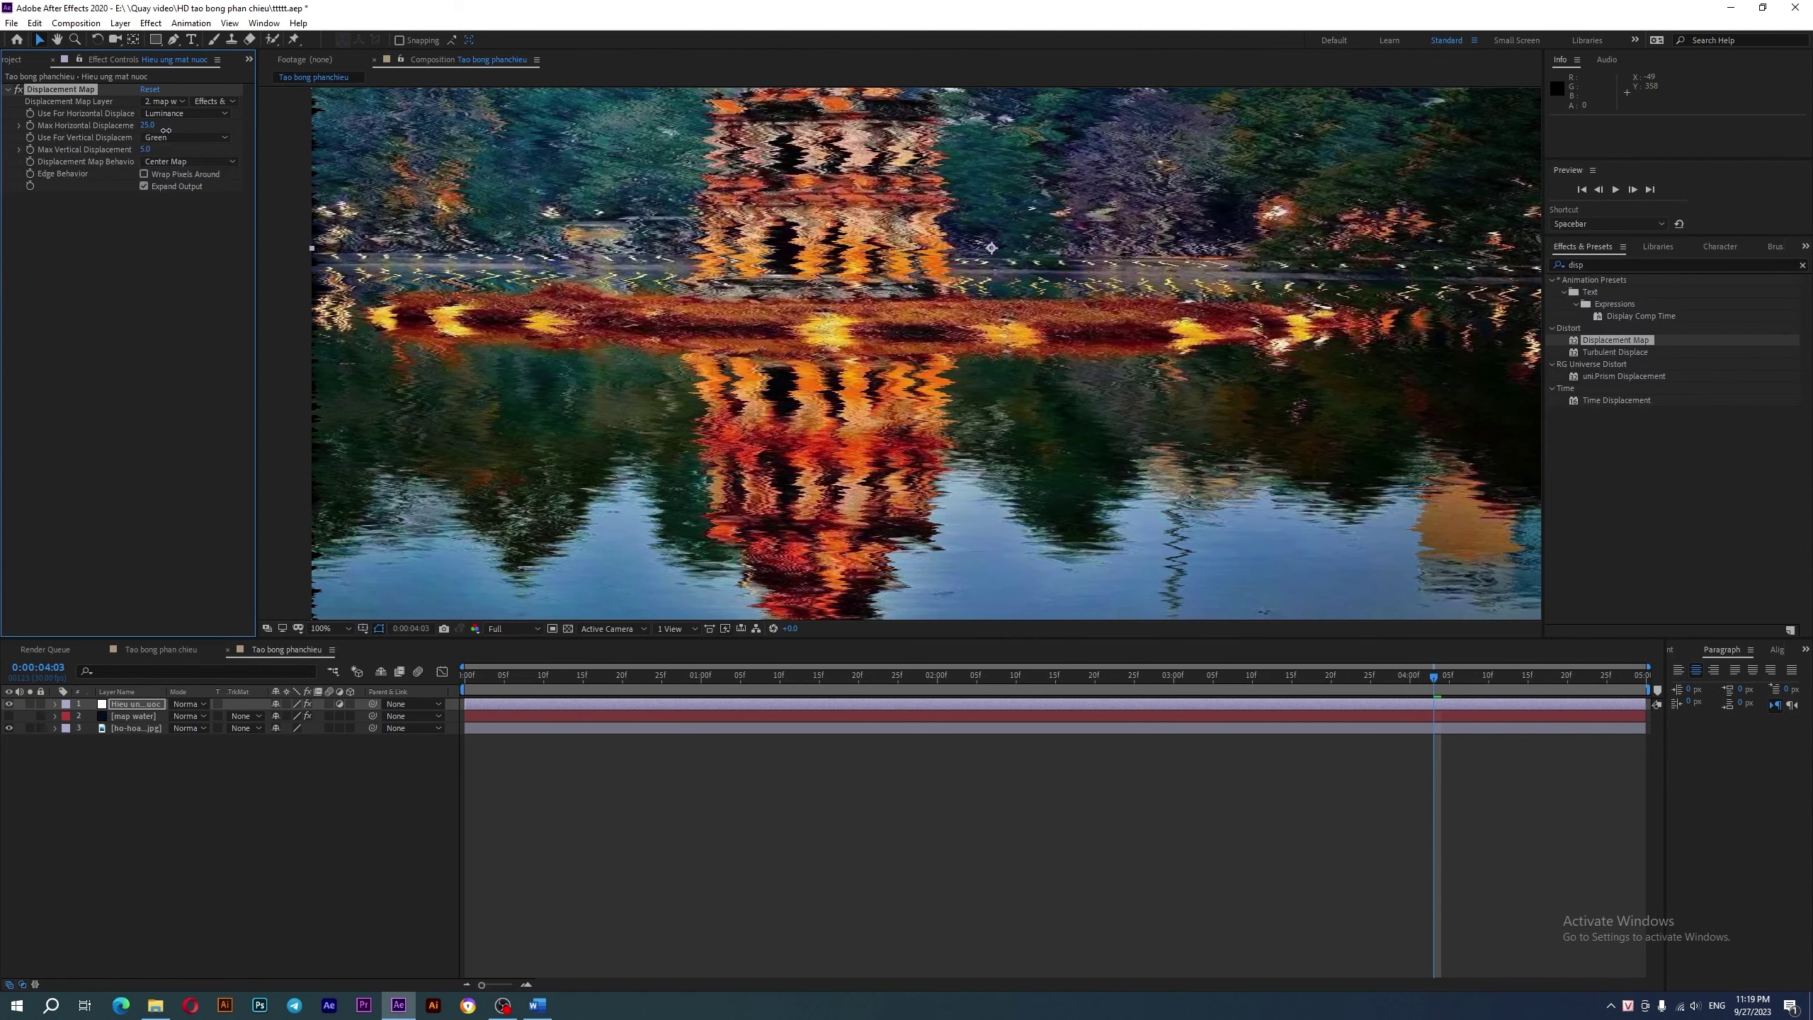
pyautogui.click(173, 138)
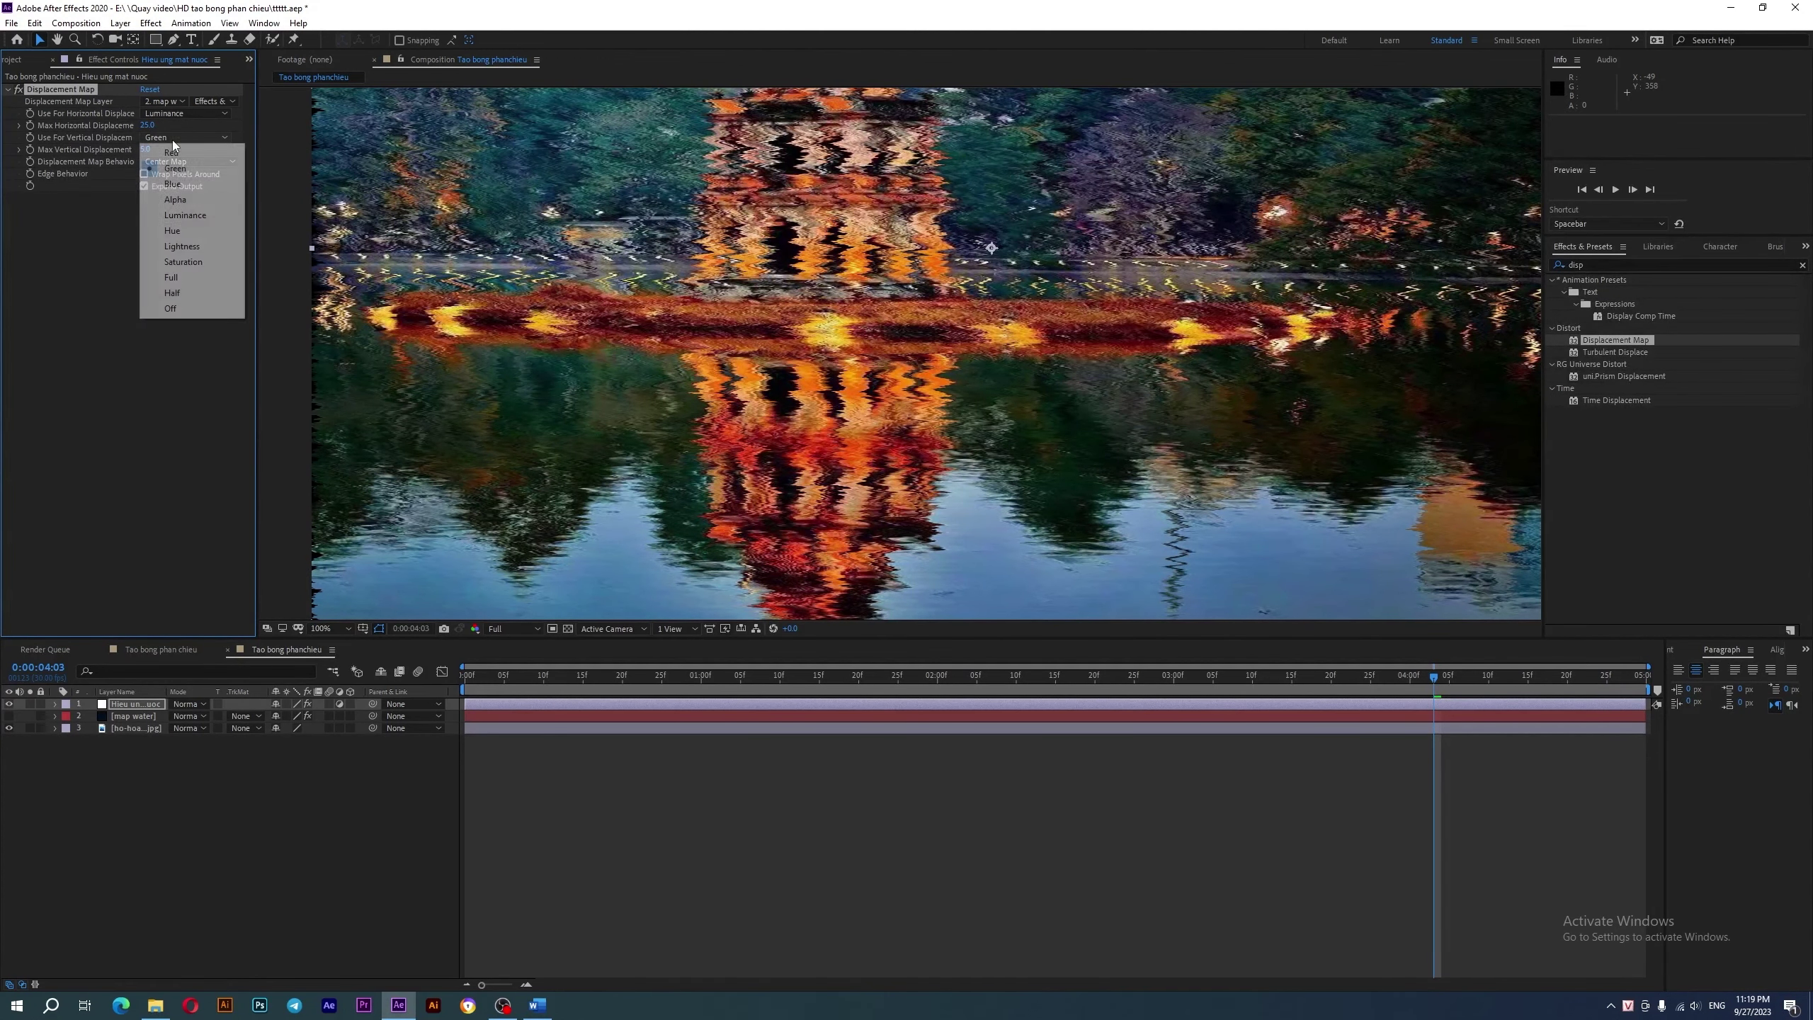
pyautogui.click(185, 215)
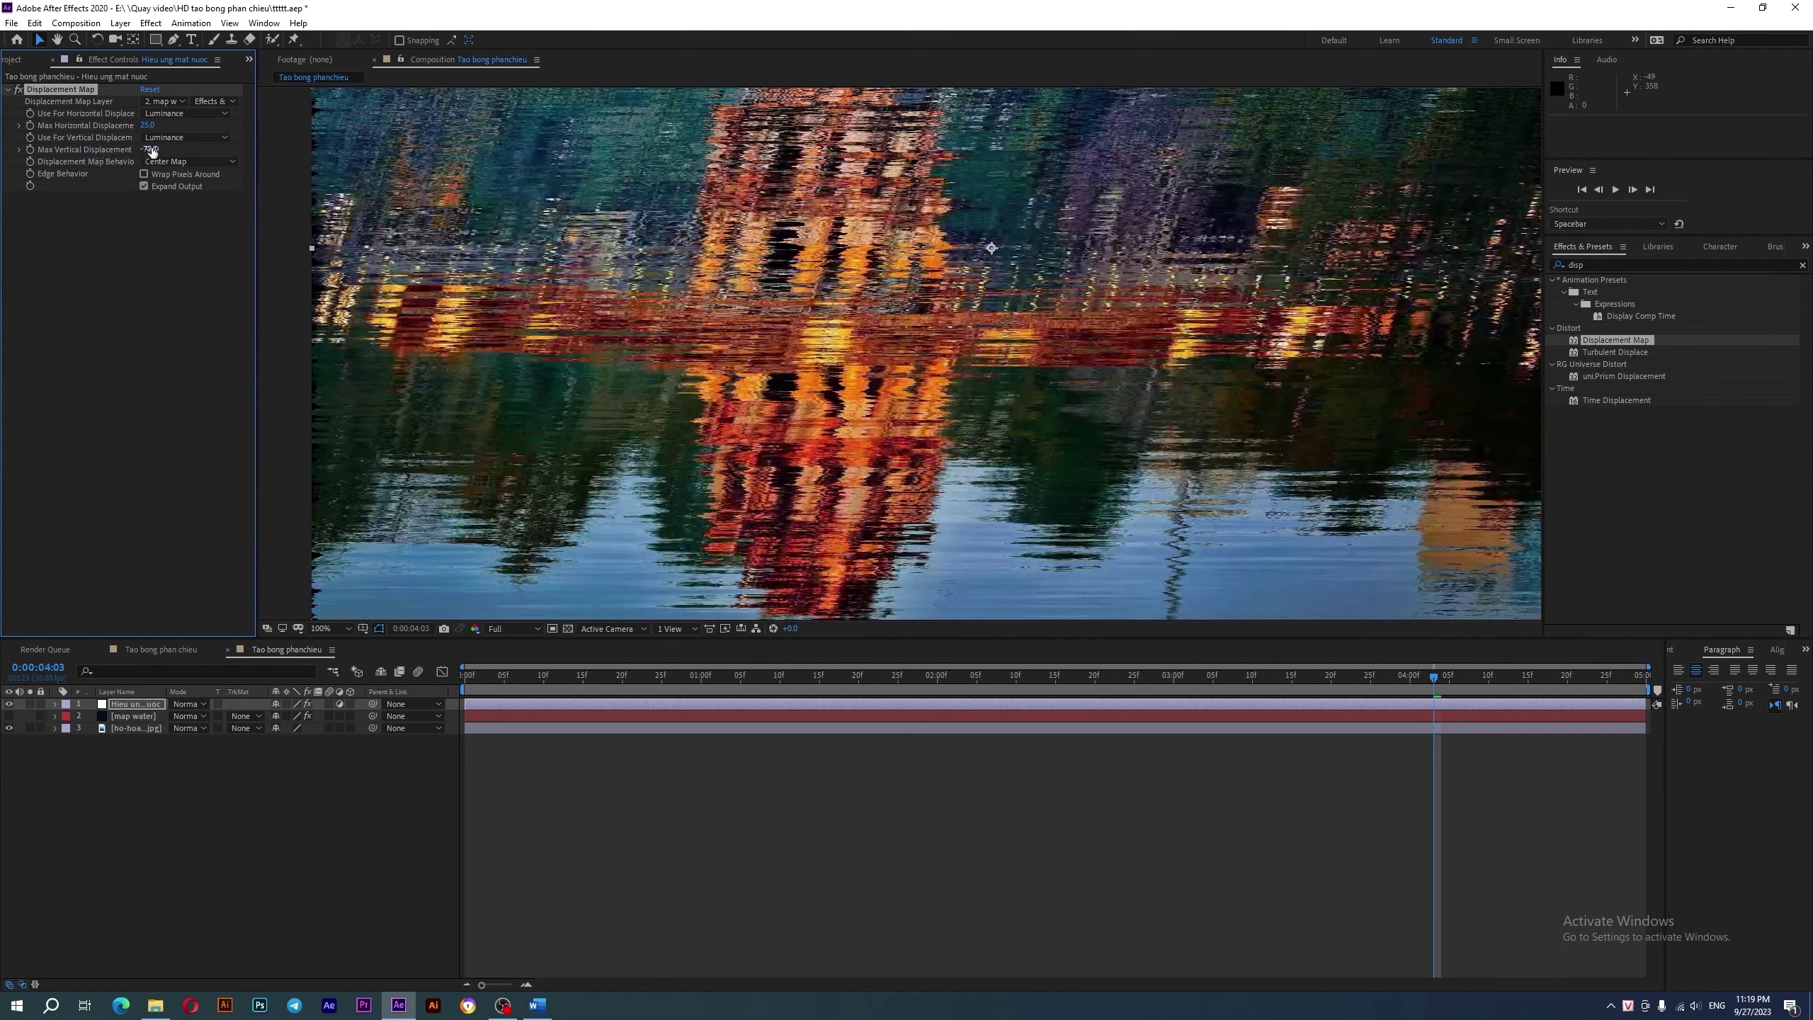
pyautogui.click(151, 148)
pyautogui.write('0')
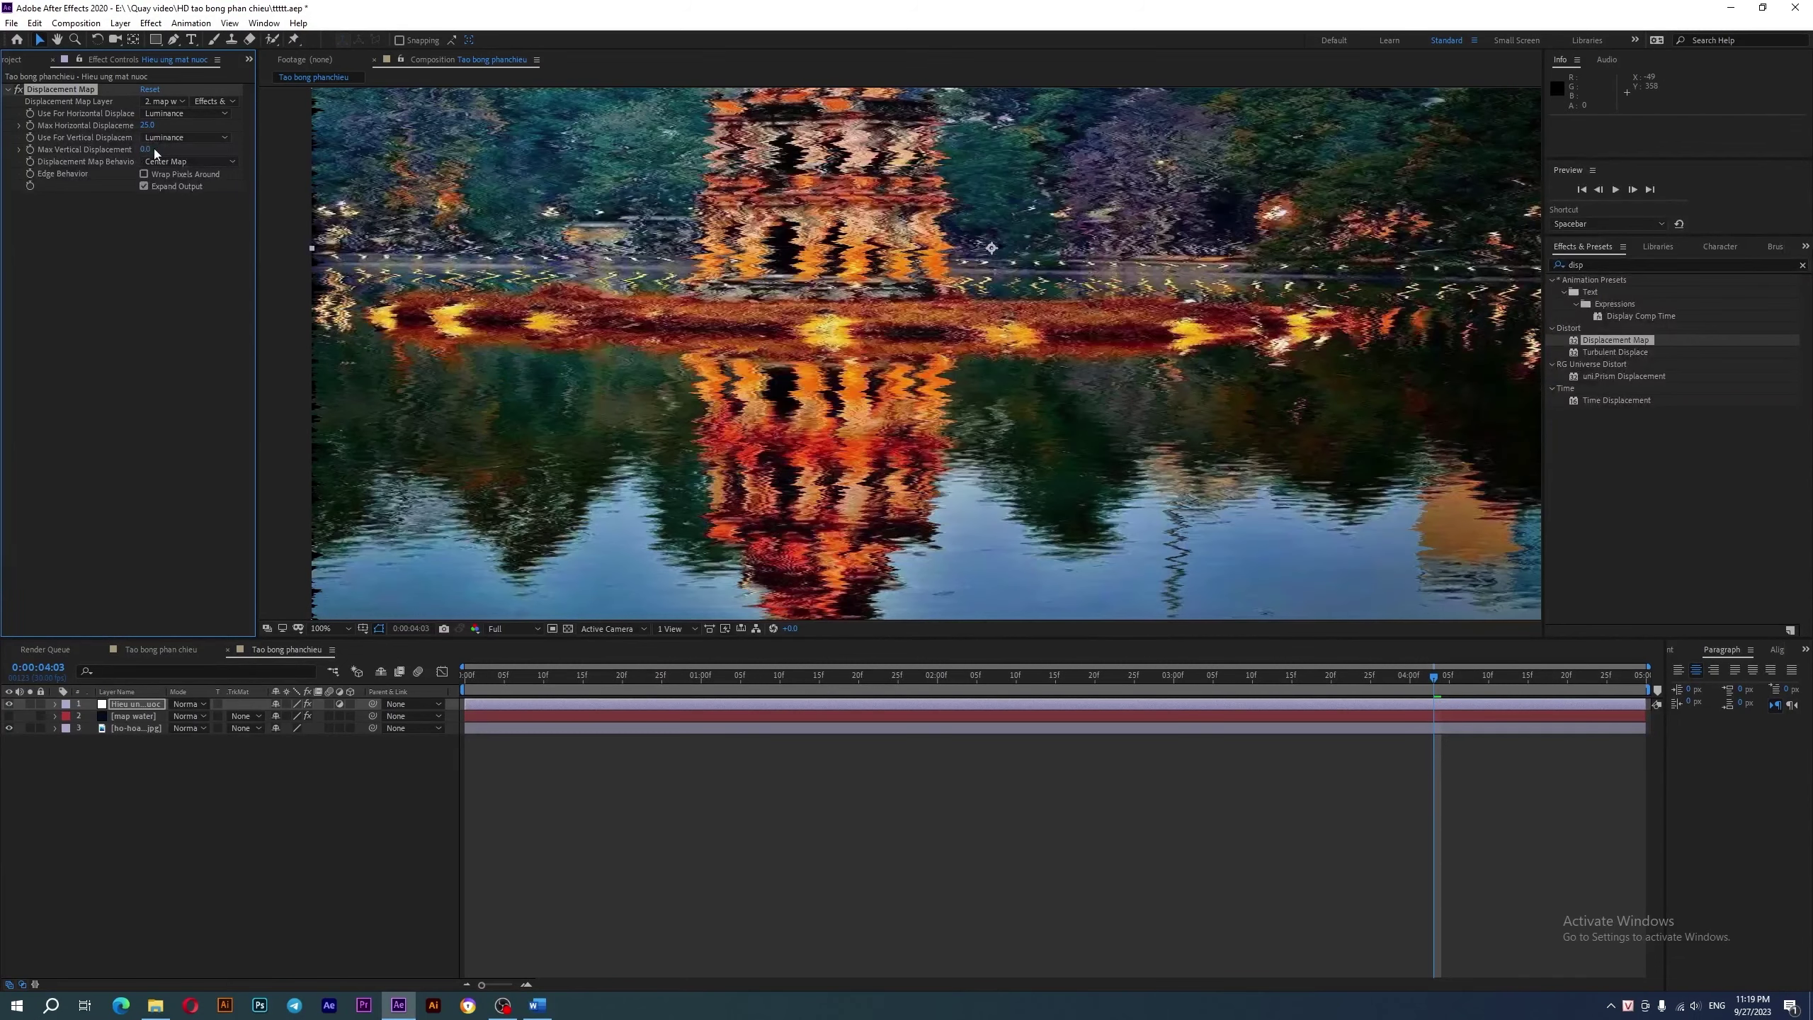
# - Preview the ripple, raise Max Horizontal Displacement to 30, and toggle the effect to compare
pyautogui.moveTo(505, 687); pyautogui.dragTo(411, 685)
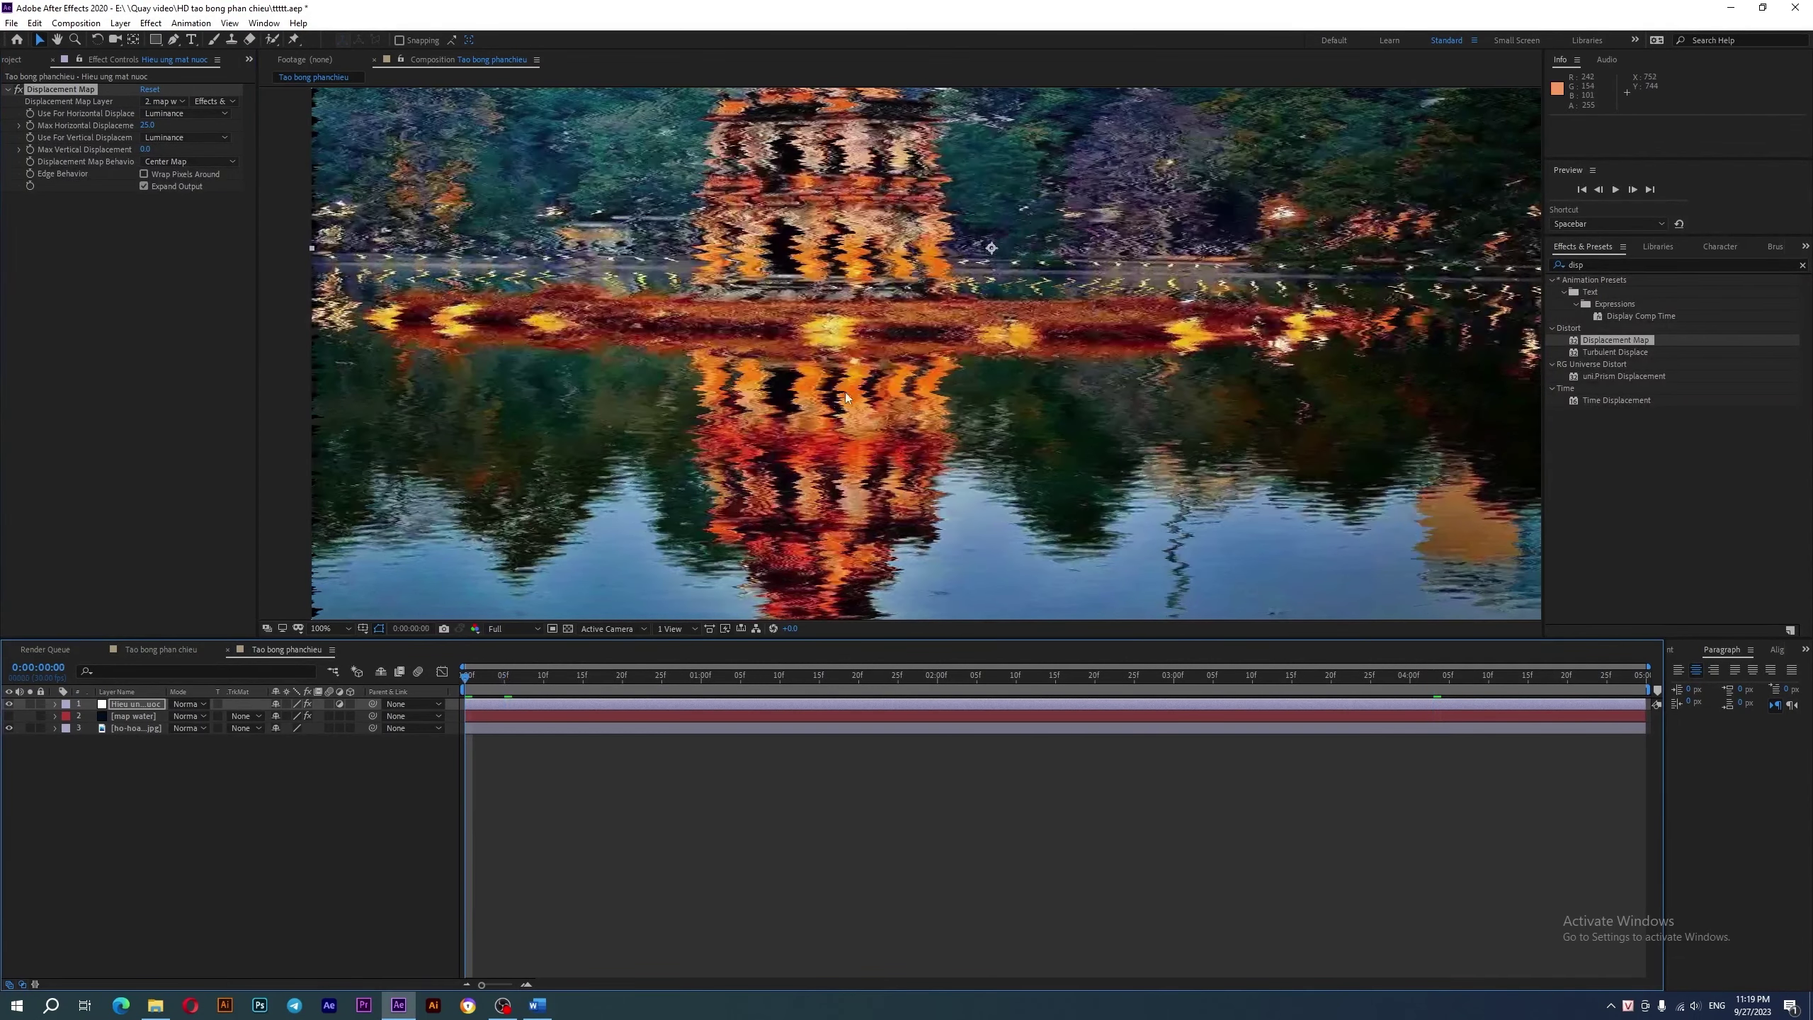
pyautogui.press('space')
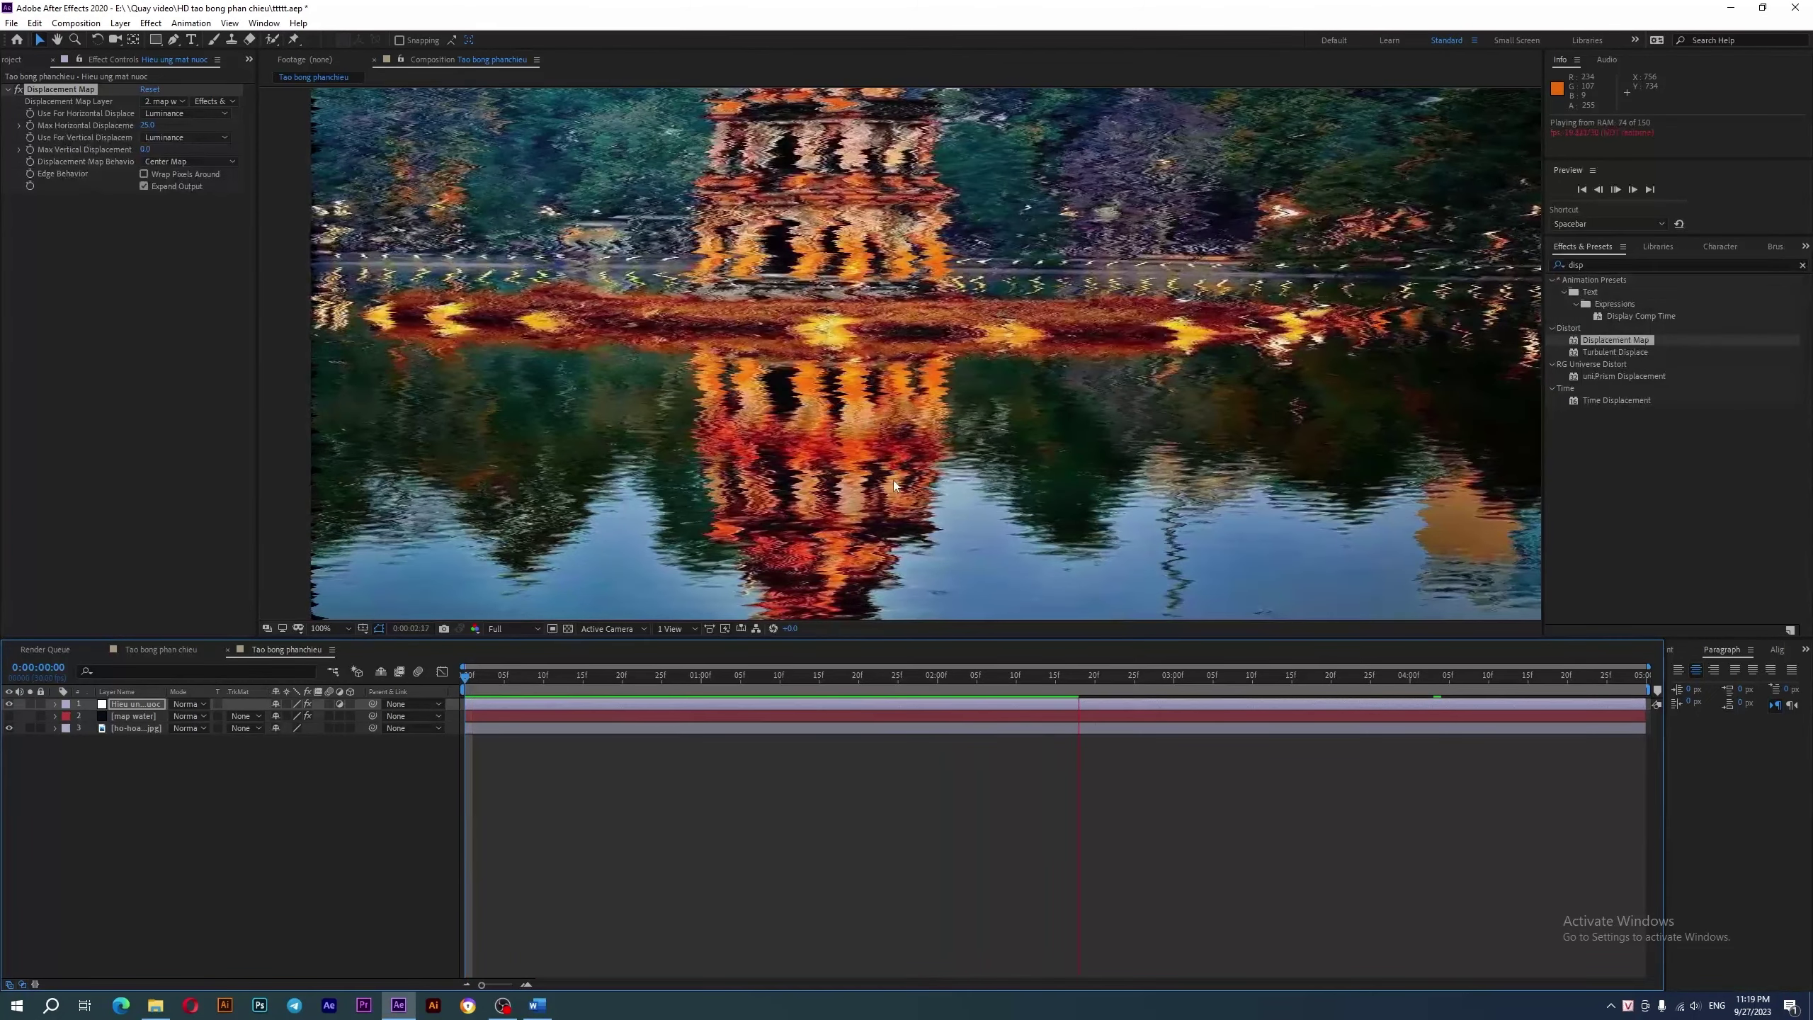
pyautogui.press('space')
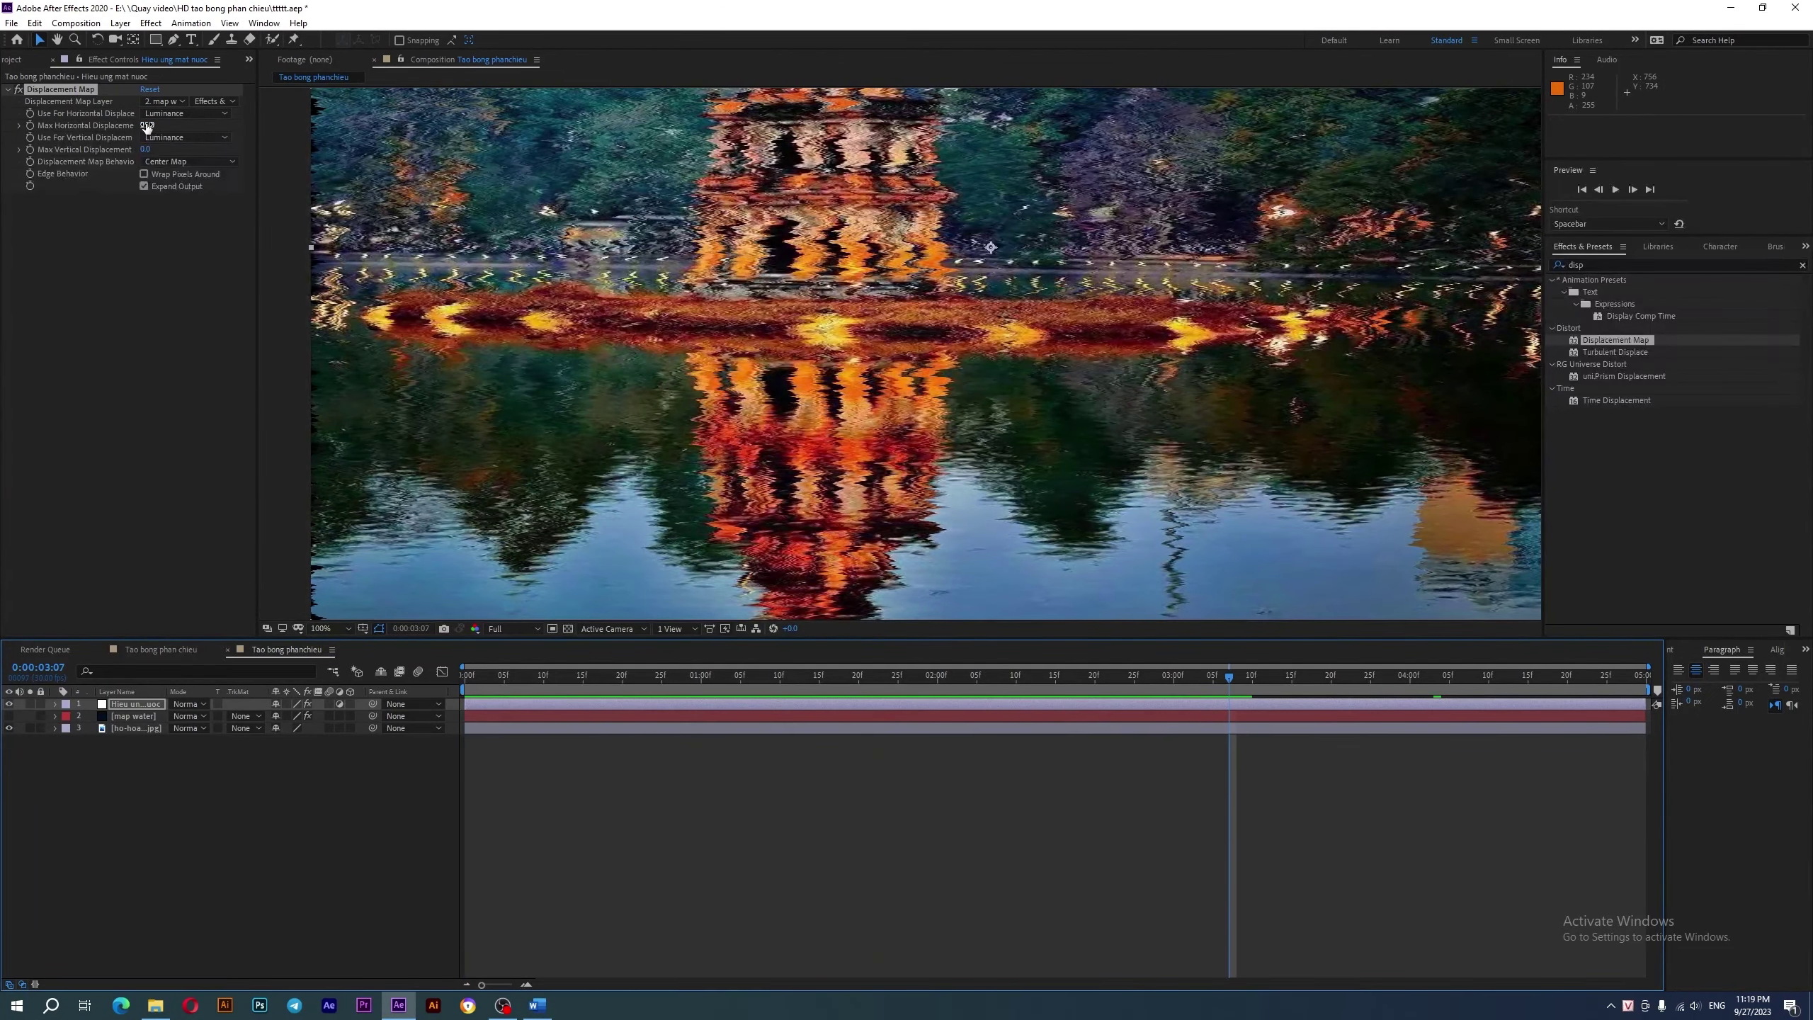
pyautogui.moveTo(147, 125)
pyautogui.mouseDown()
pyautogui.moveTo(189, 137)
pyautogui.moveTo(172, 138)
pyautogui.mouseUp()
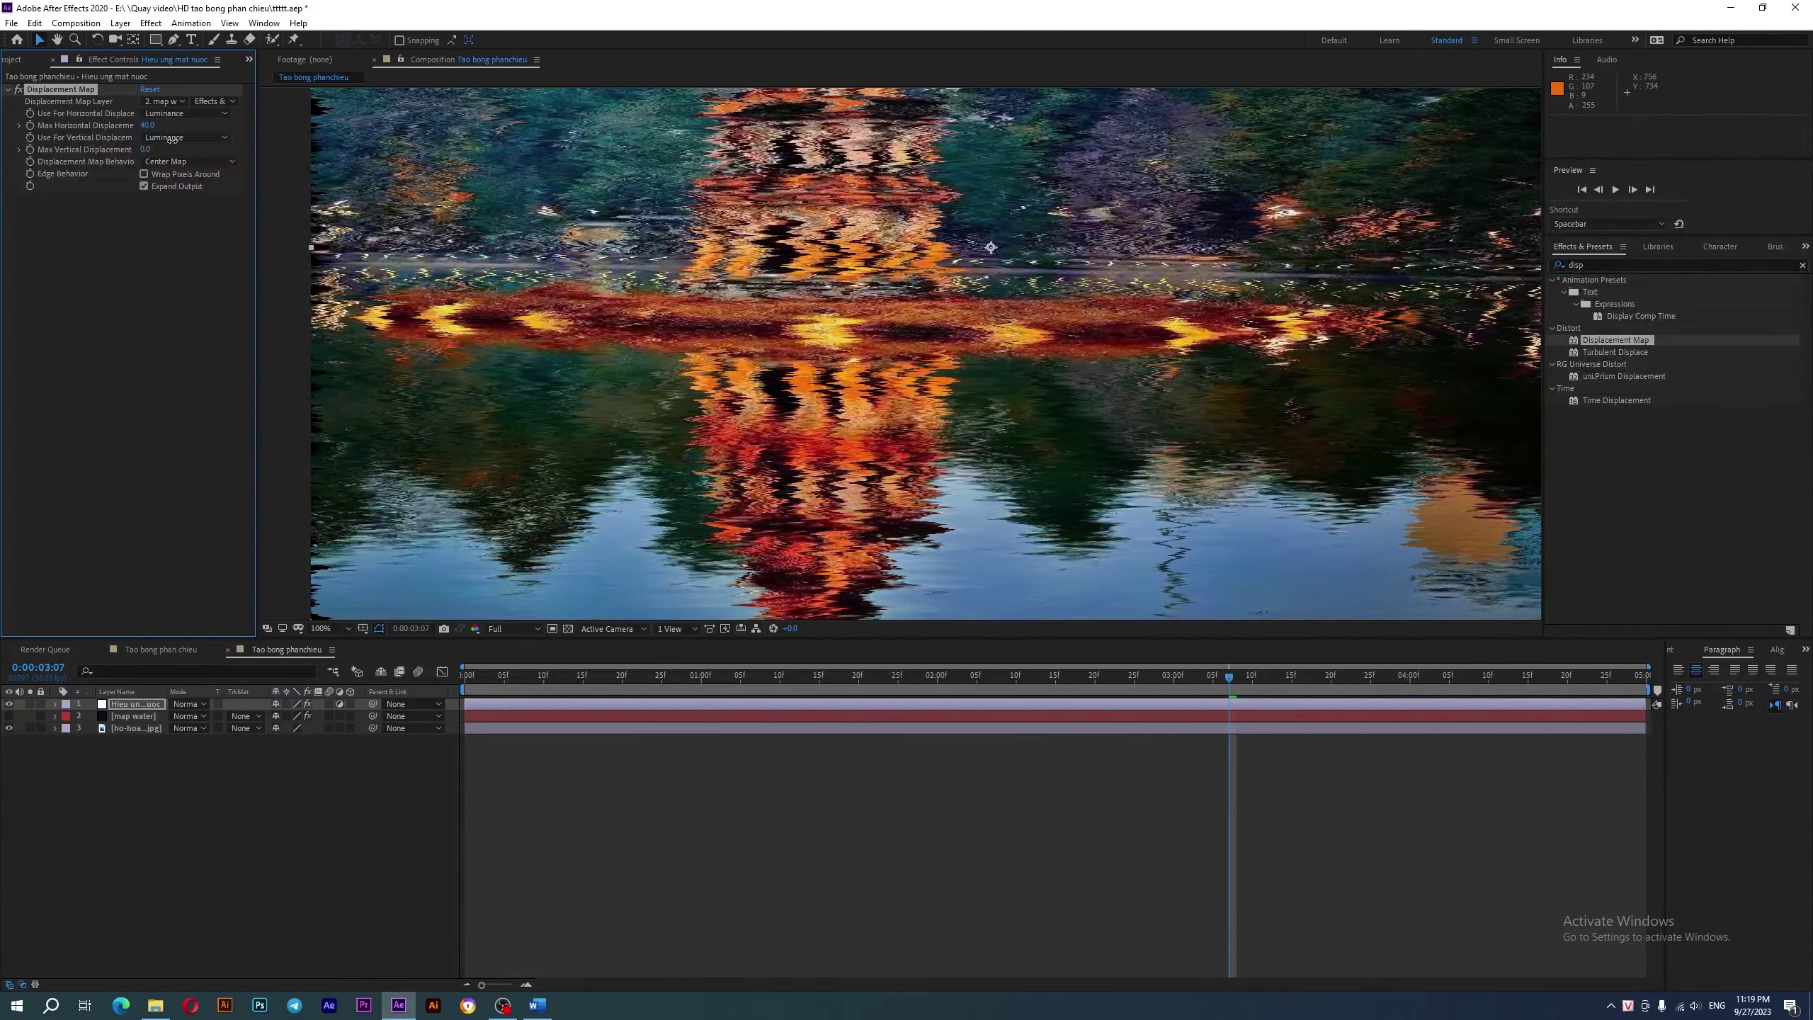
pyautogui.press('Home')
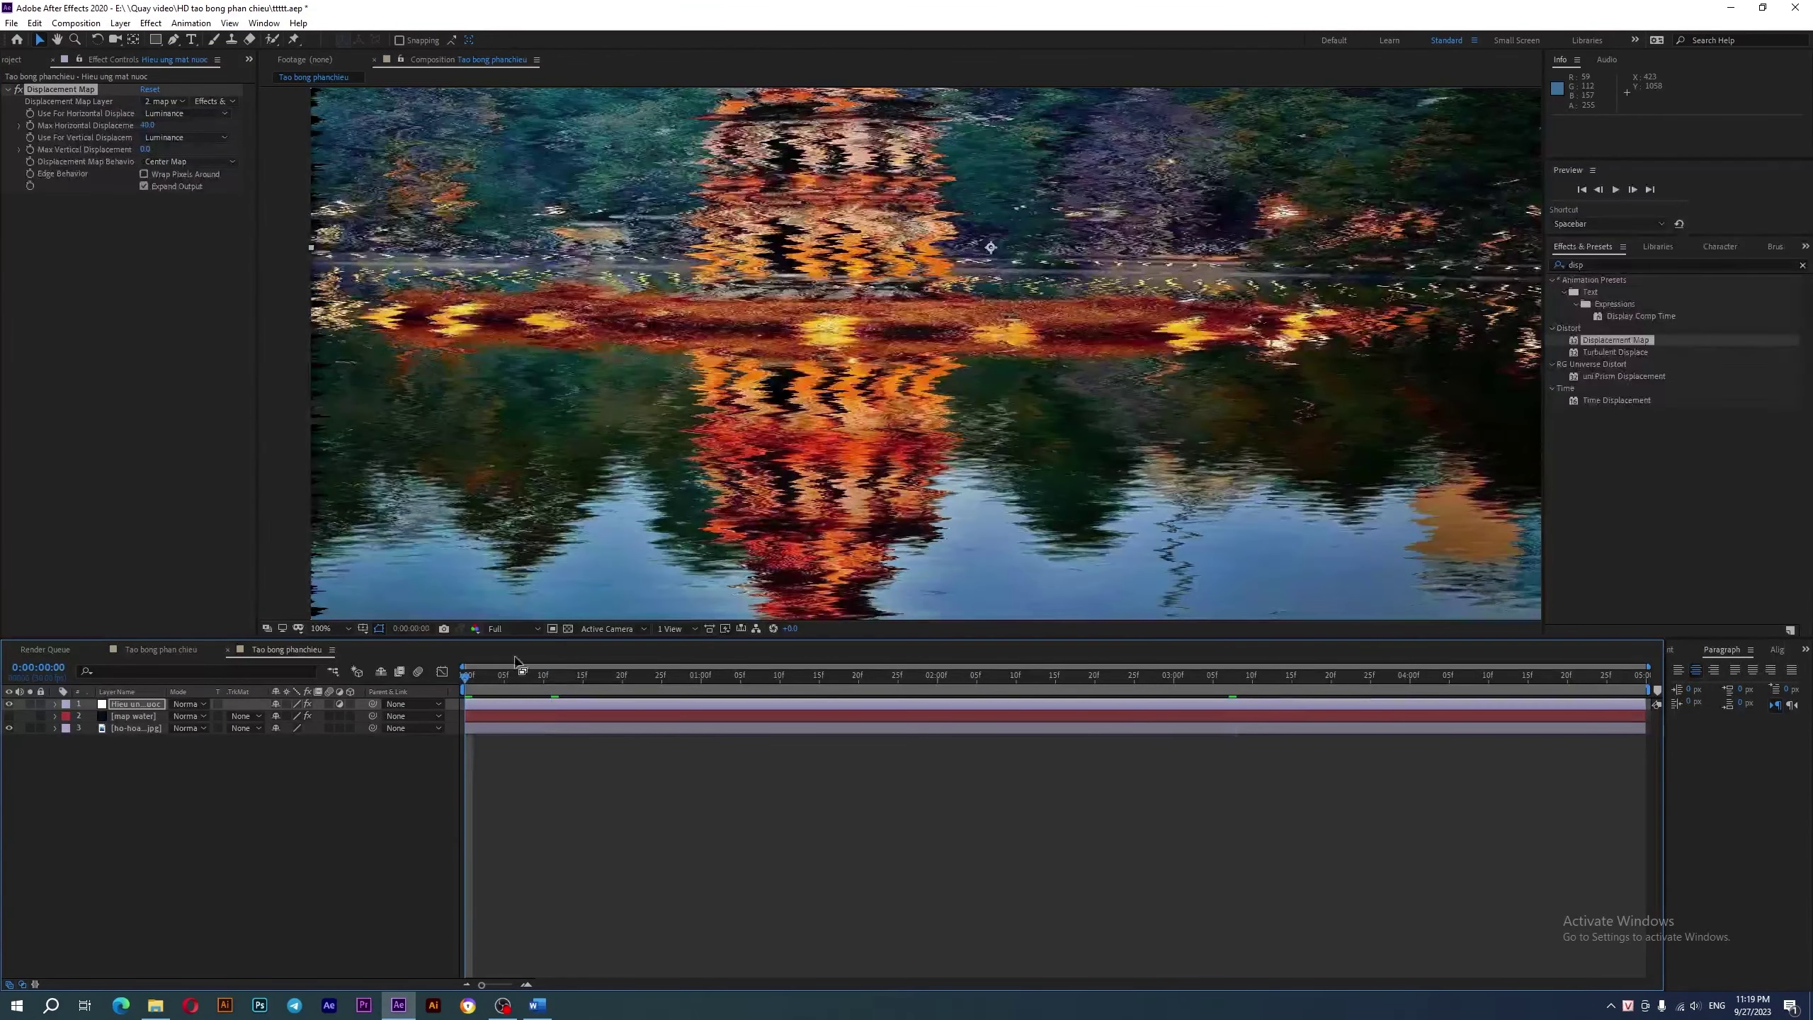
pyautogui.click(569, 629)
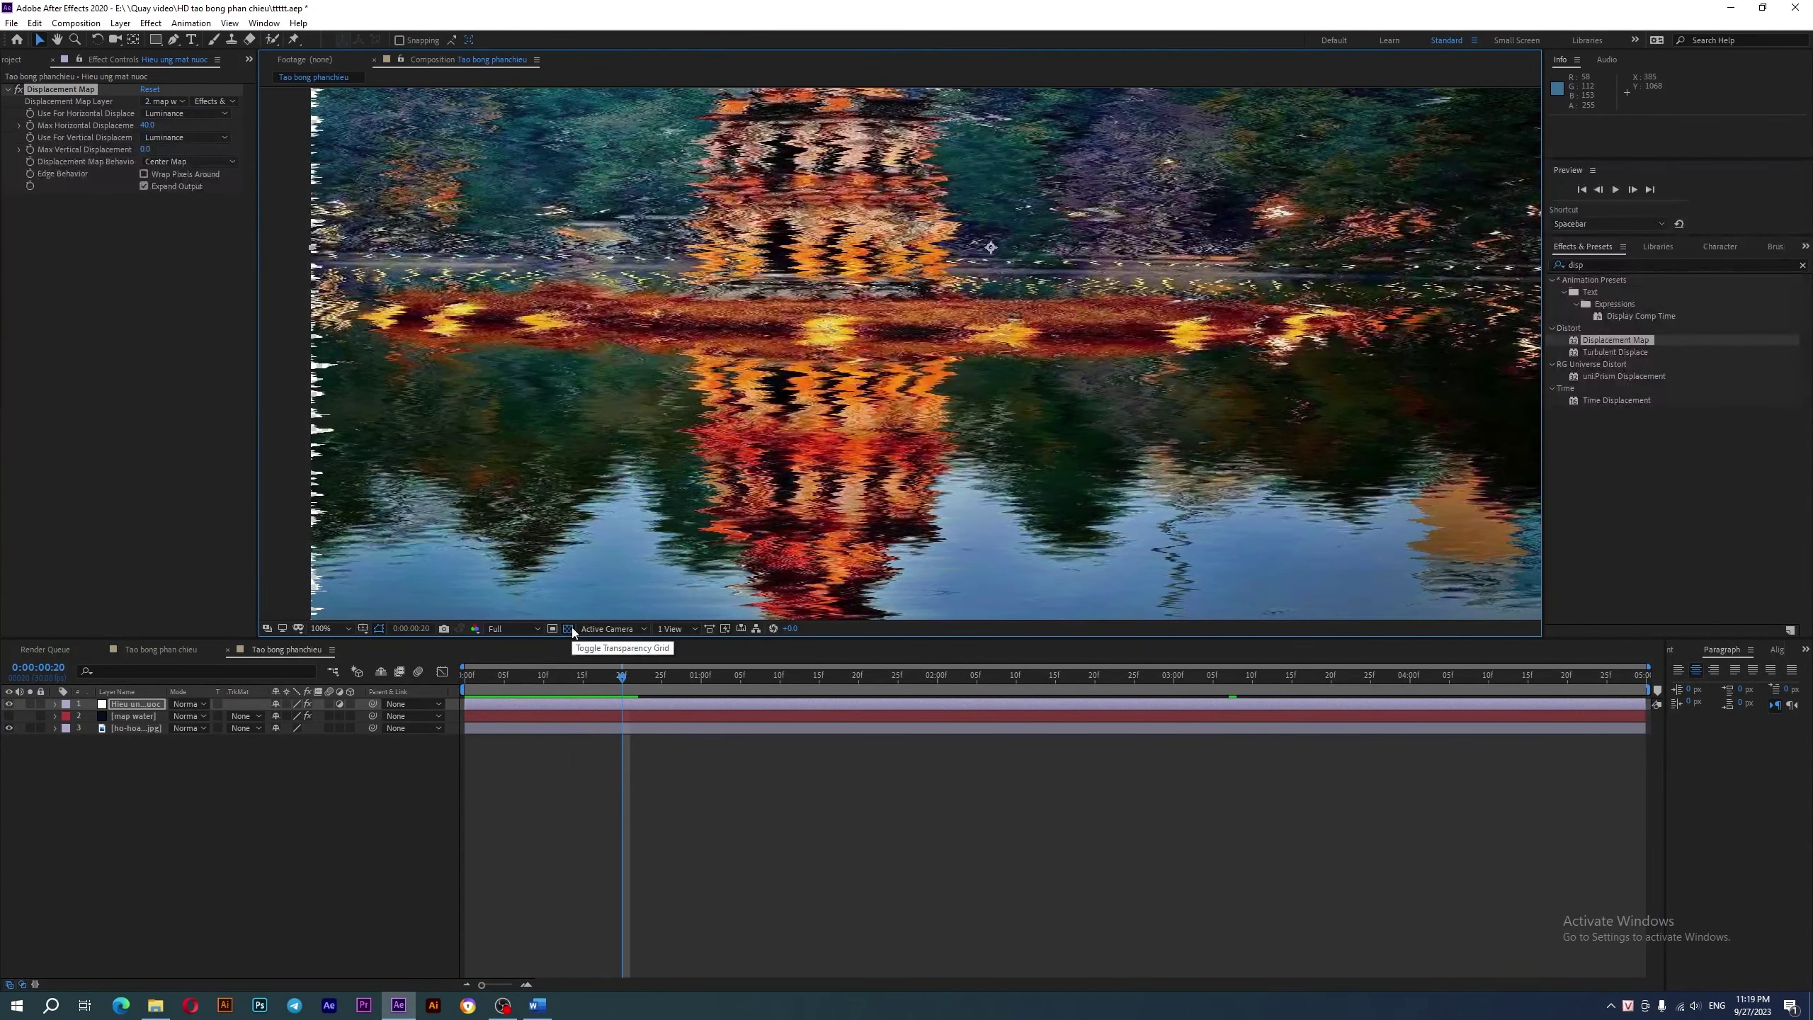
pyautogui.click(19, 90)
pyautogui.click(19, 90)
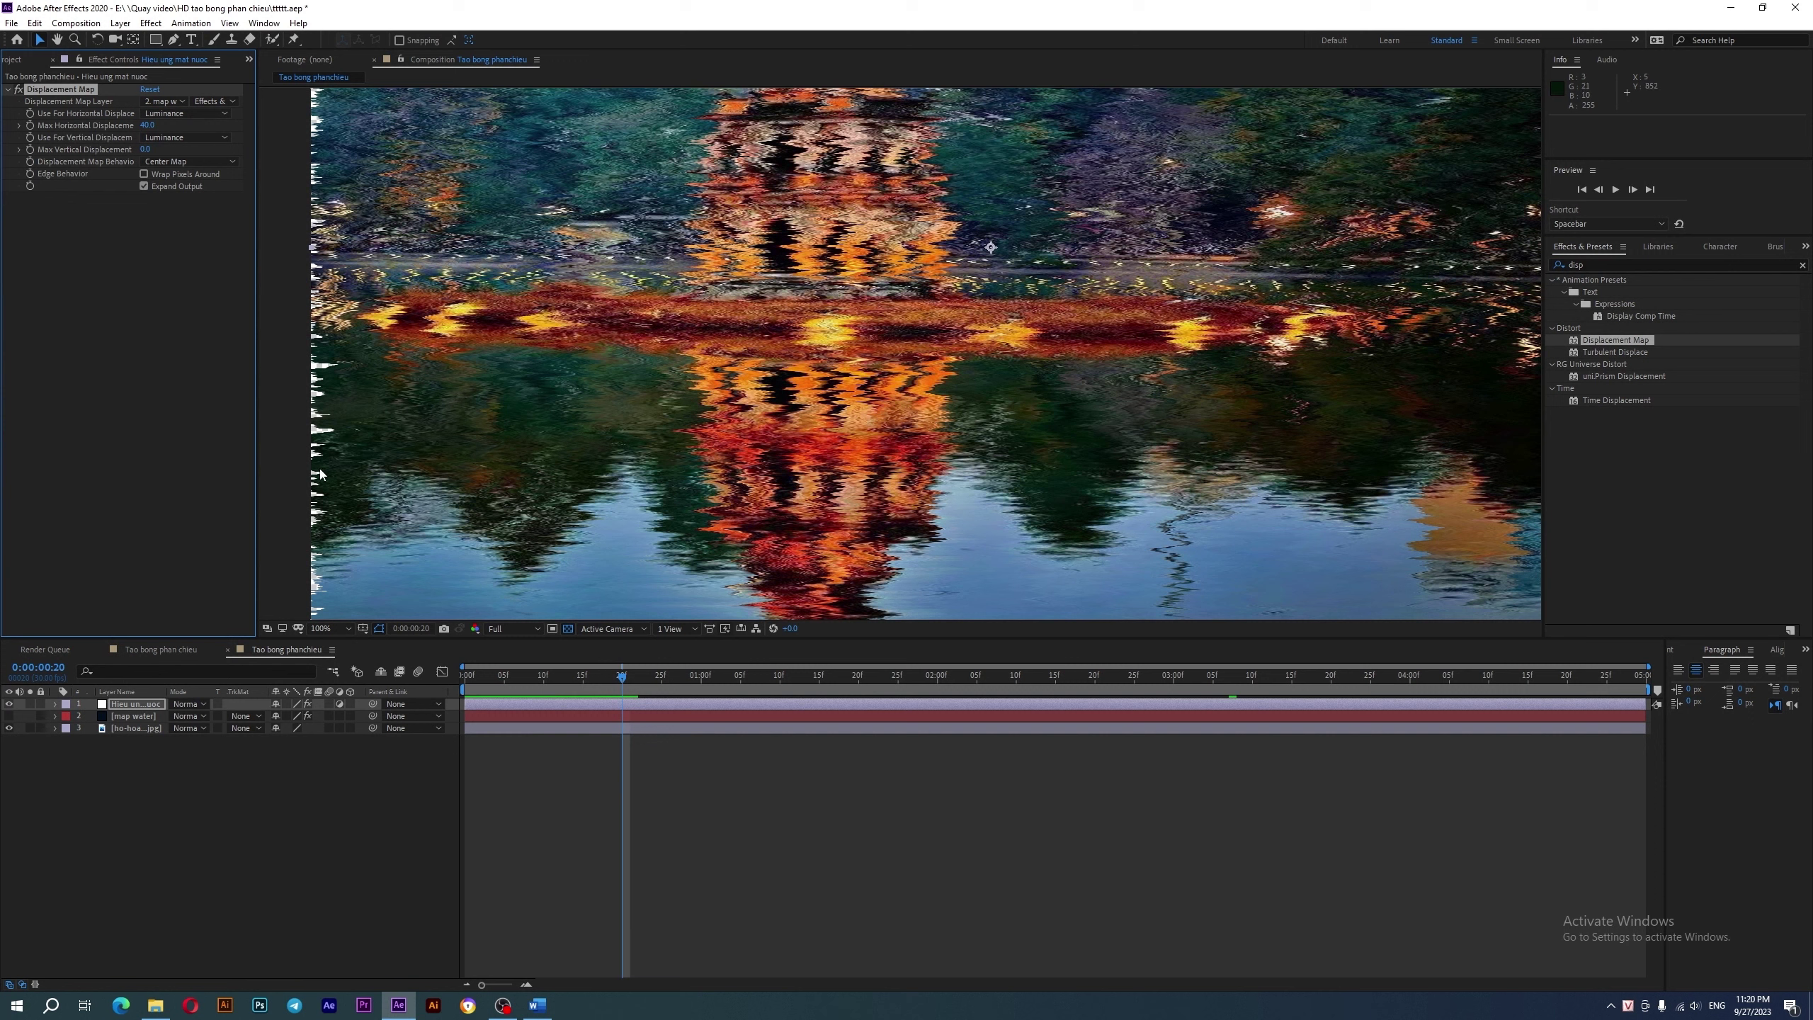
# - Search Effects & Presets for 'motion' to find Motion Tile
pyautogui.click(1593, 265)
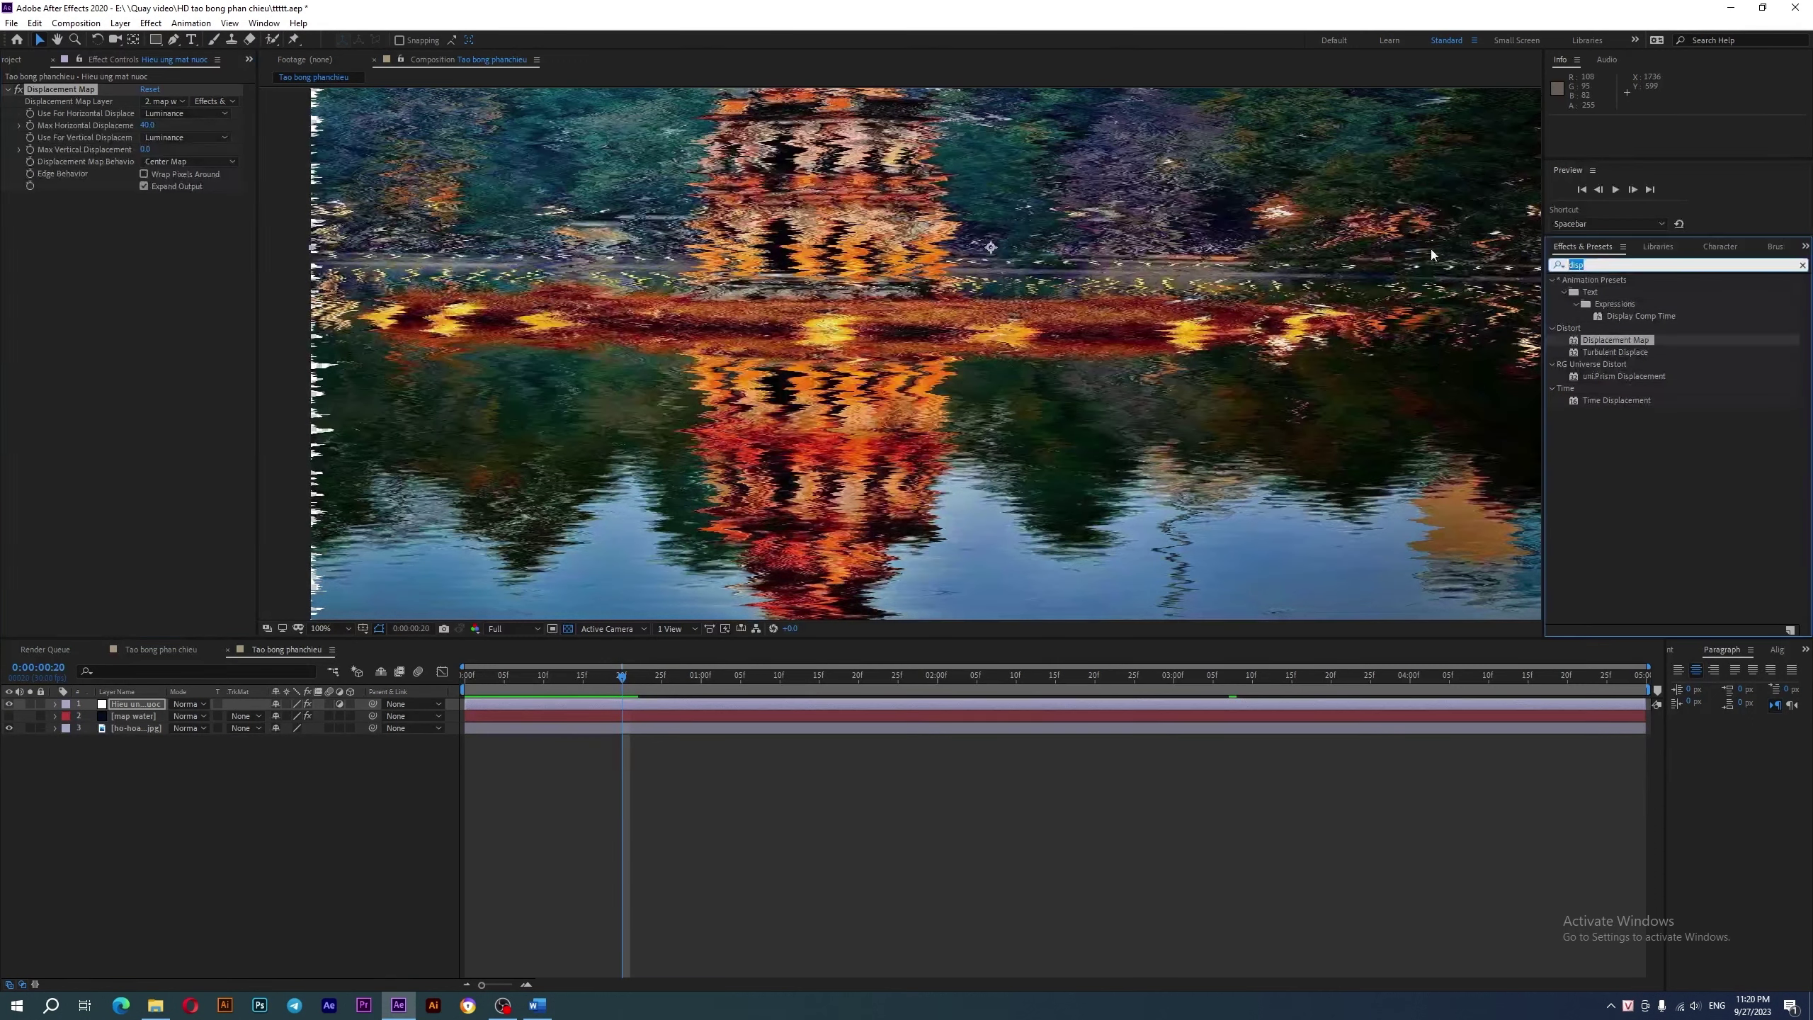
pyautogui.write('motion')
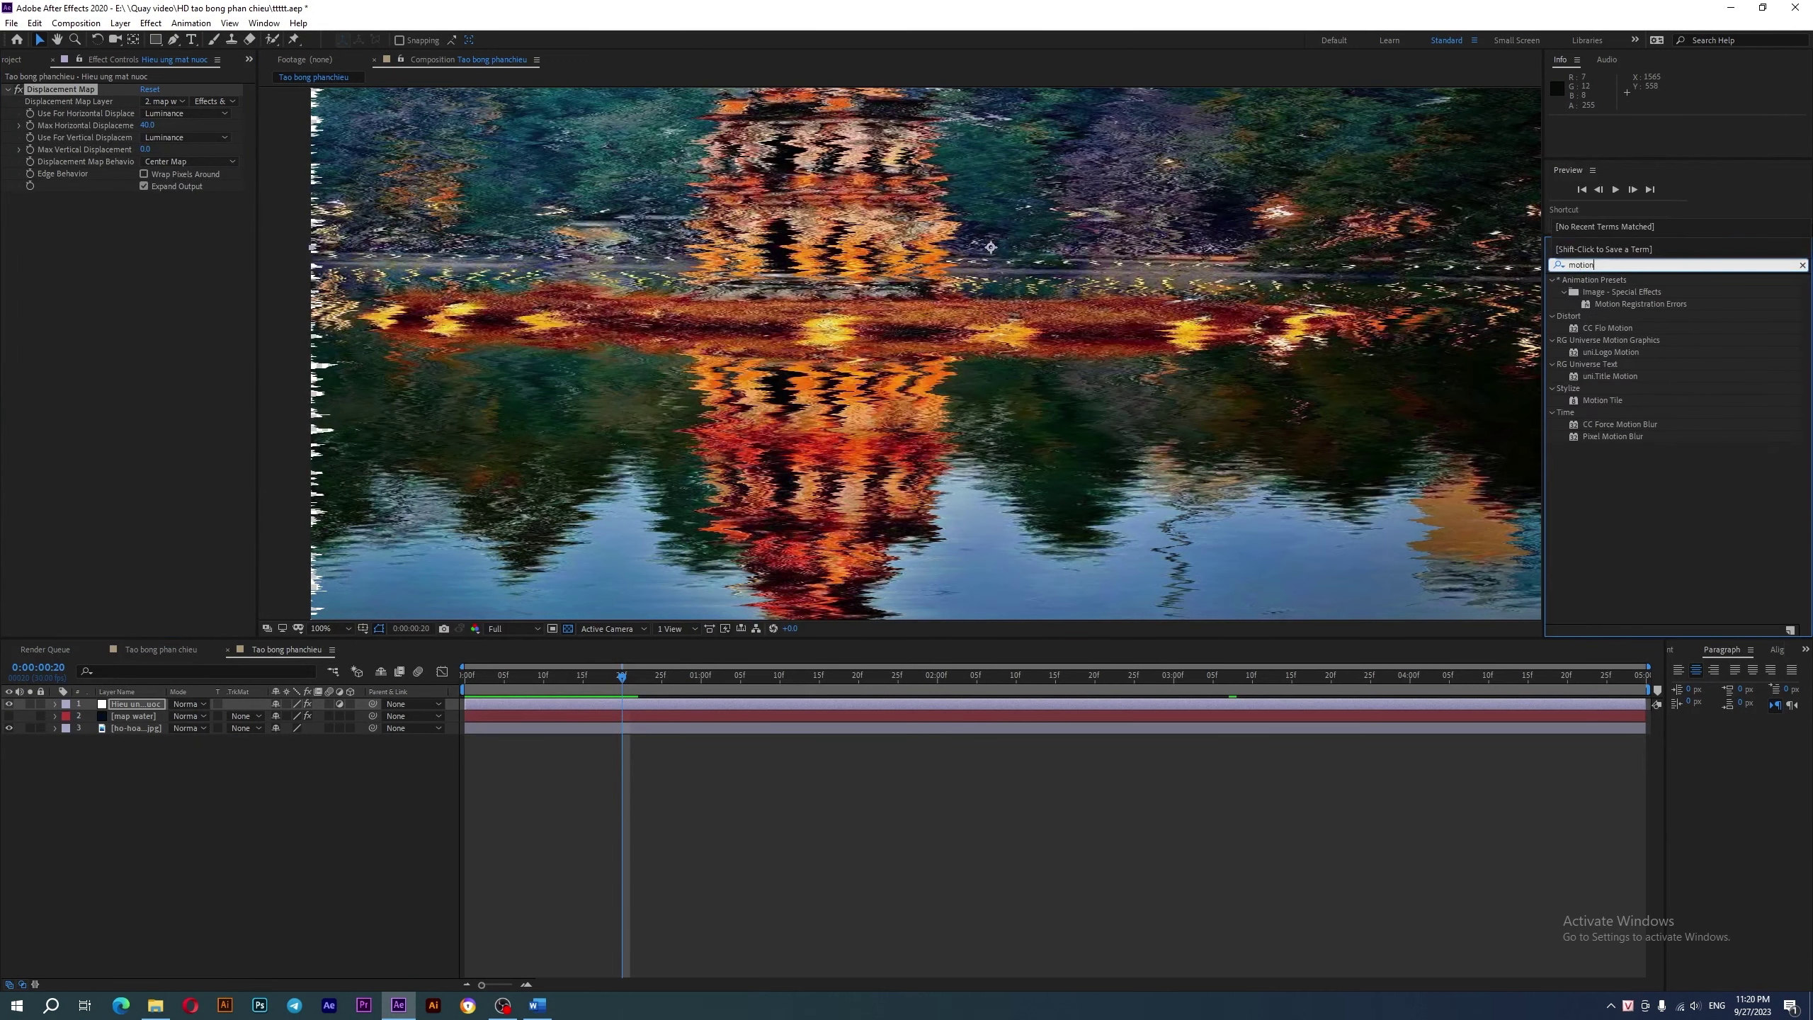
pyautogui.moveTo(1593, 404); pyautogui.dragTo(1342, 402)
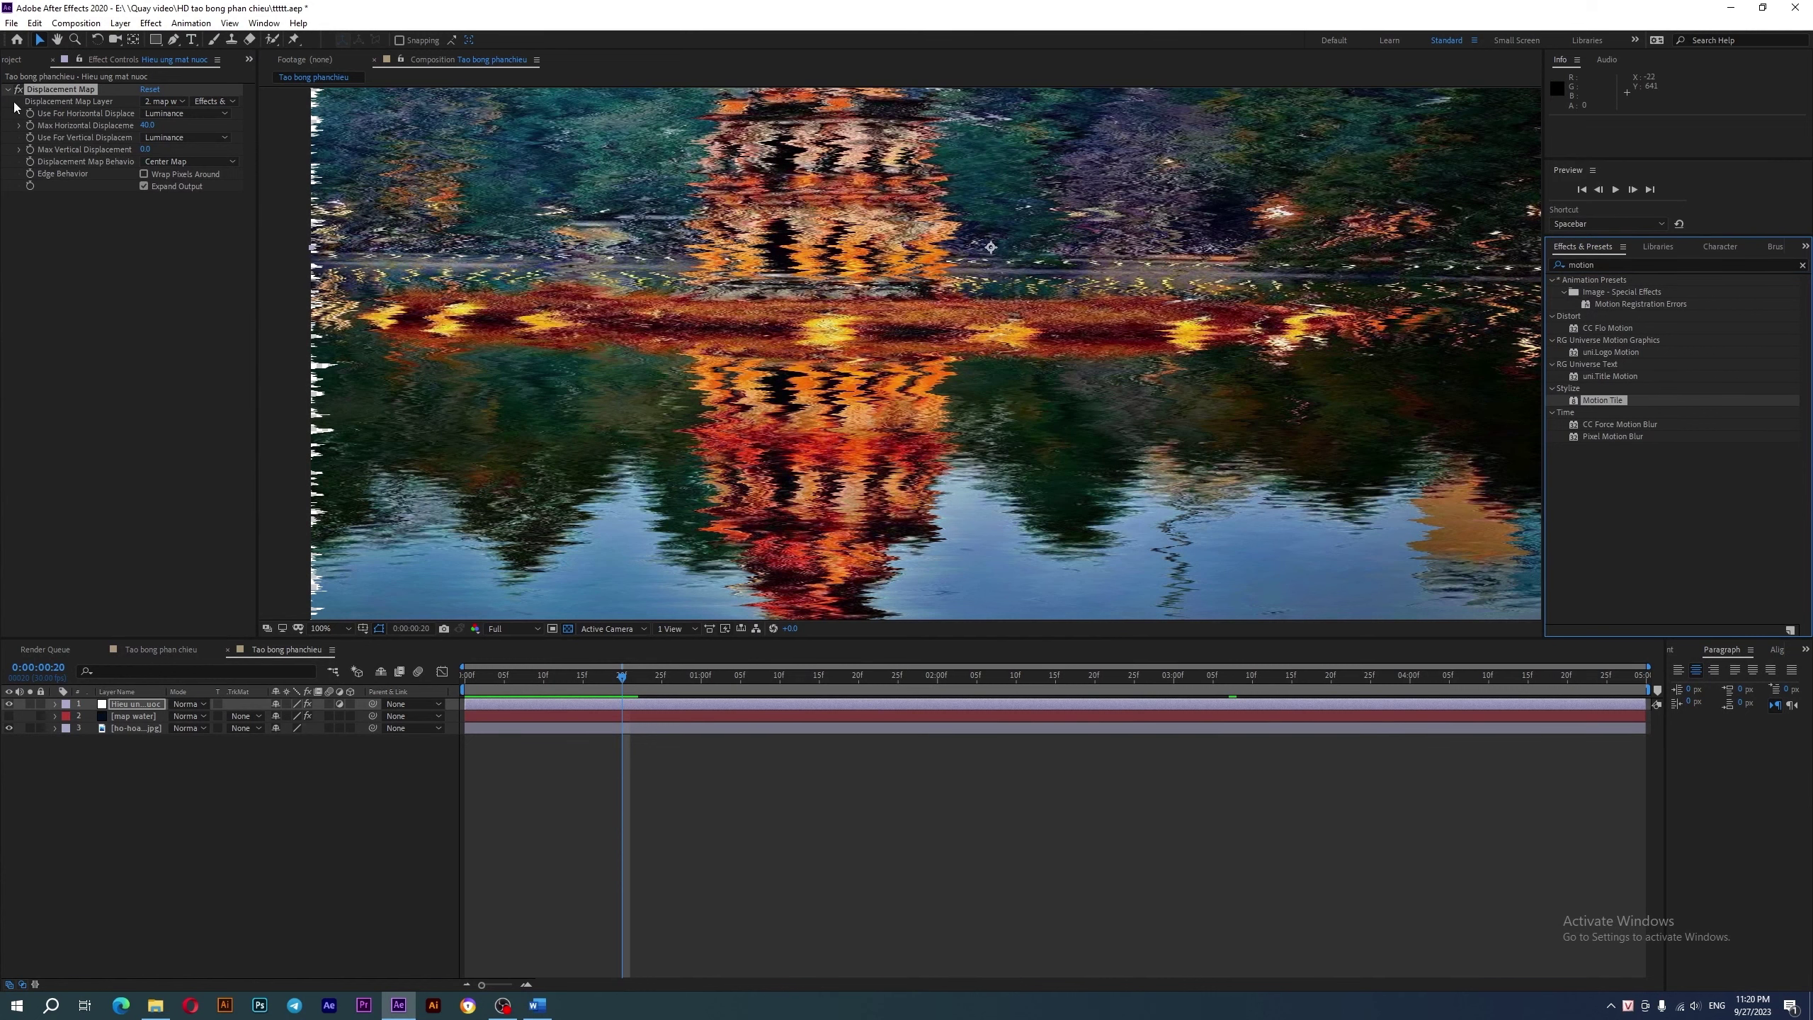
pyautogui.scroll(-2, 734, 343)
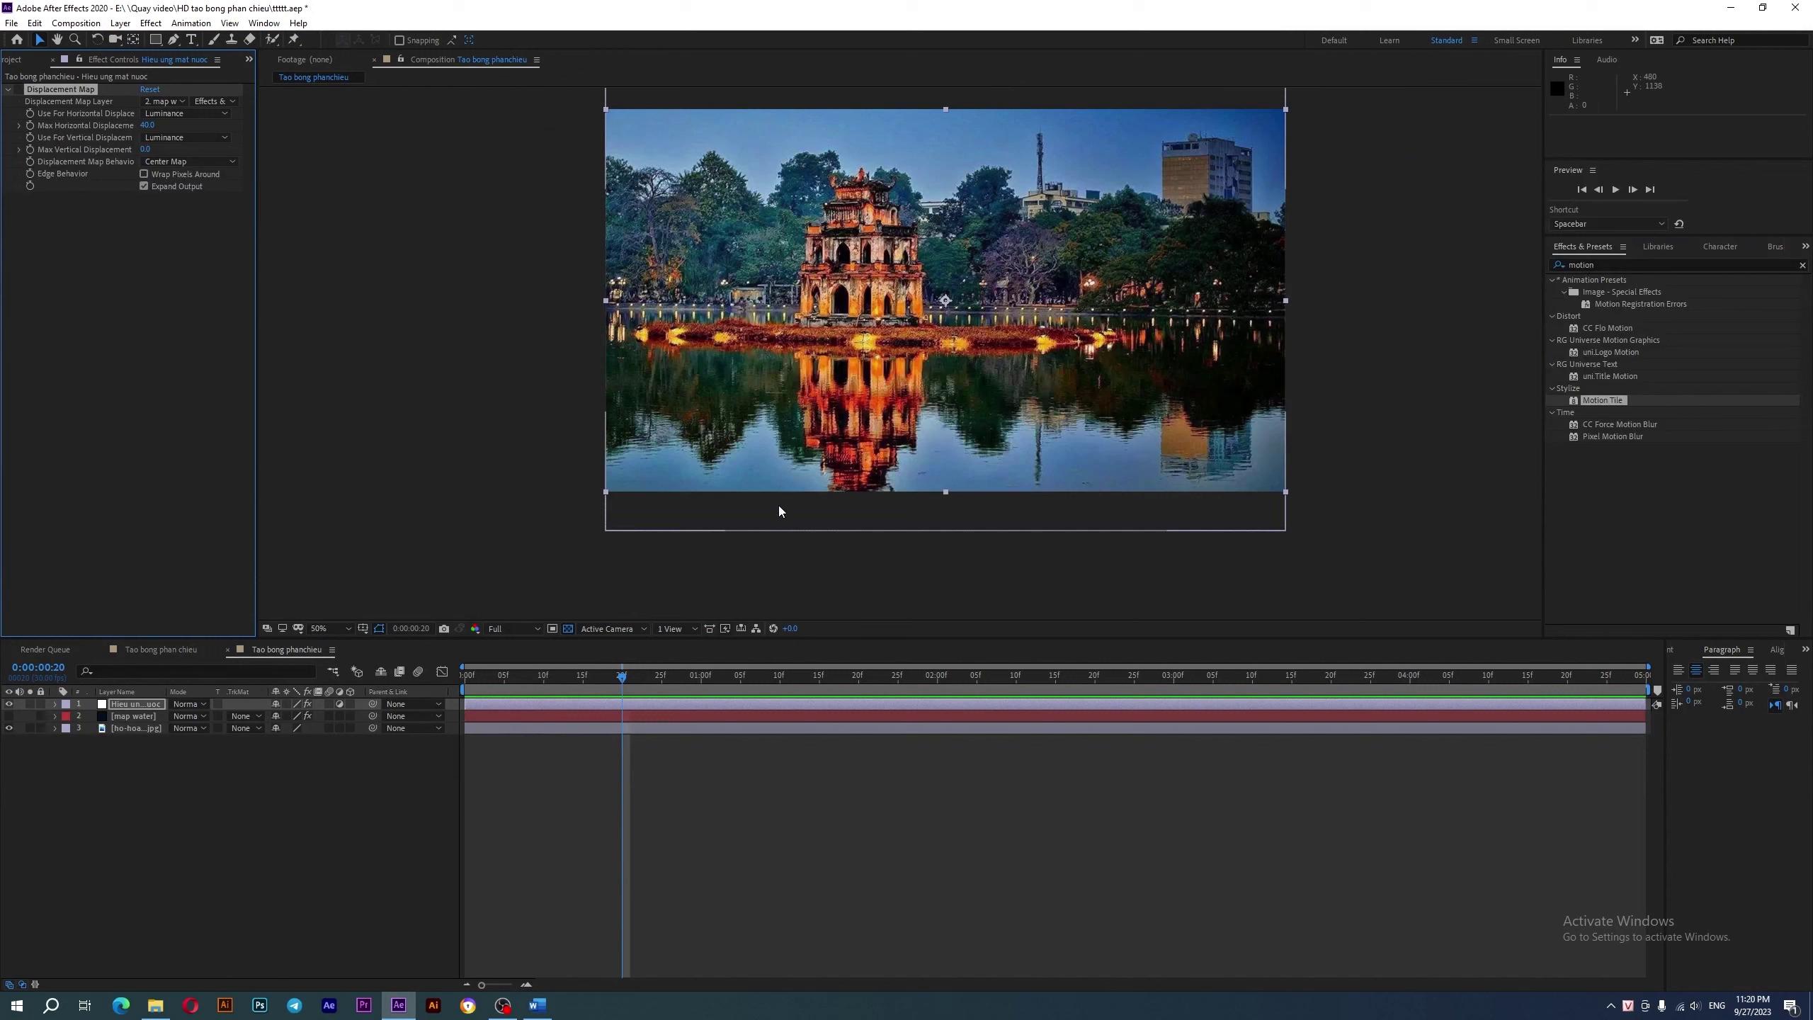
# - Create Comp 1 with default settings and place ho-hoan-kiem-2.jpg into it
pyautogui.click(13, 61)
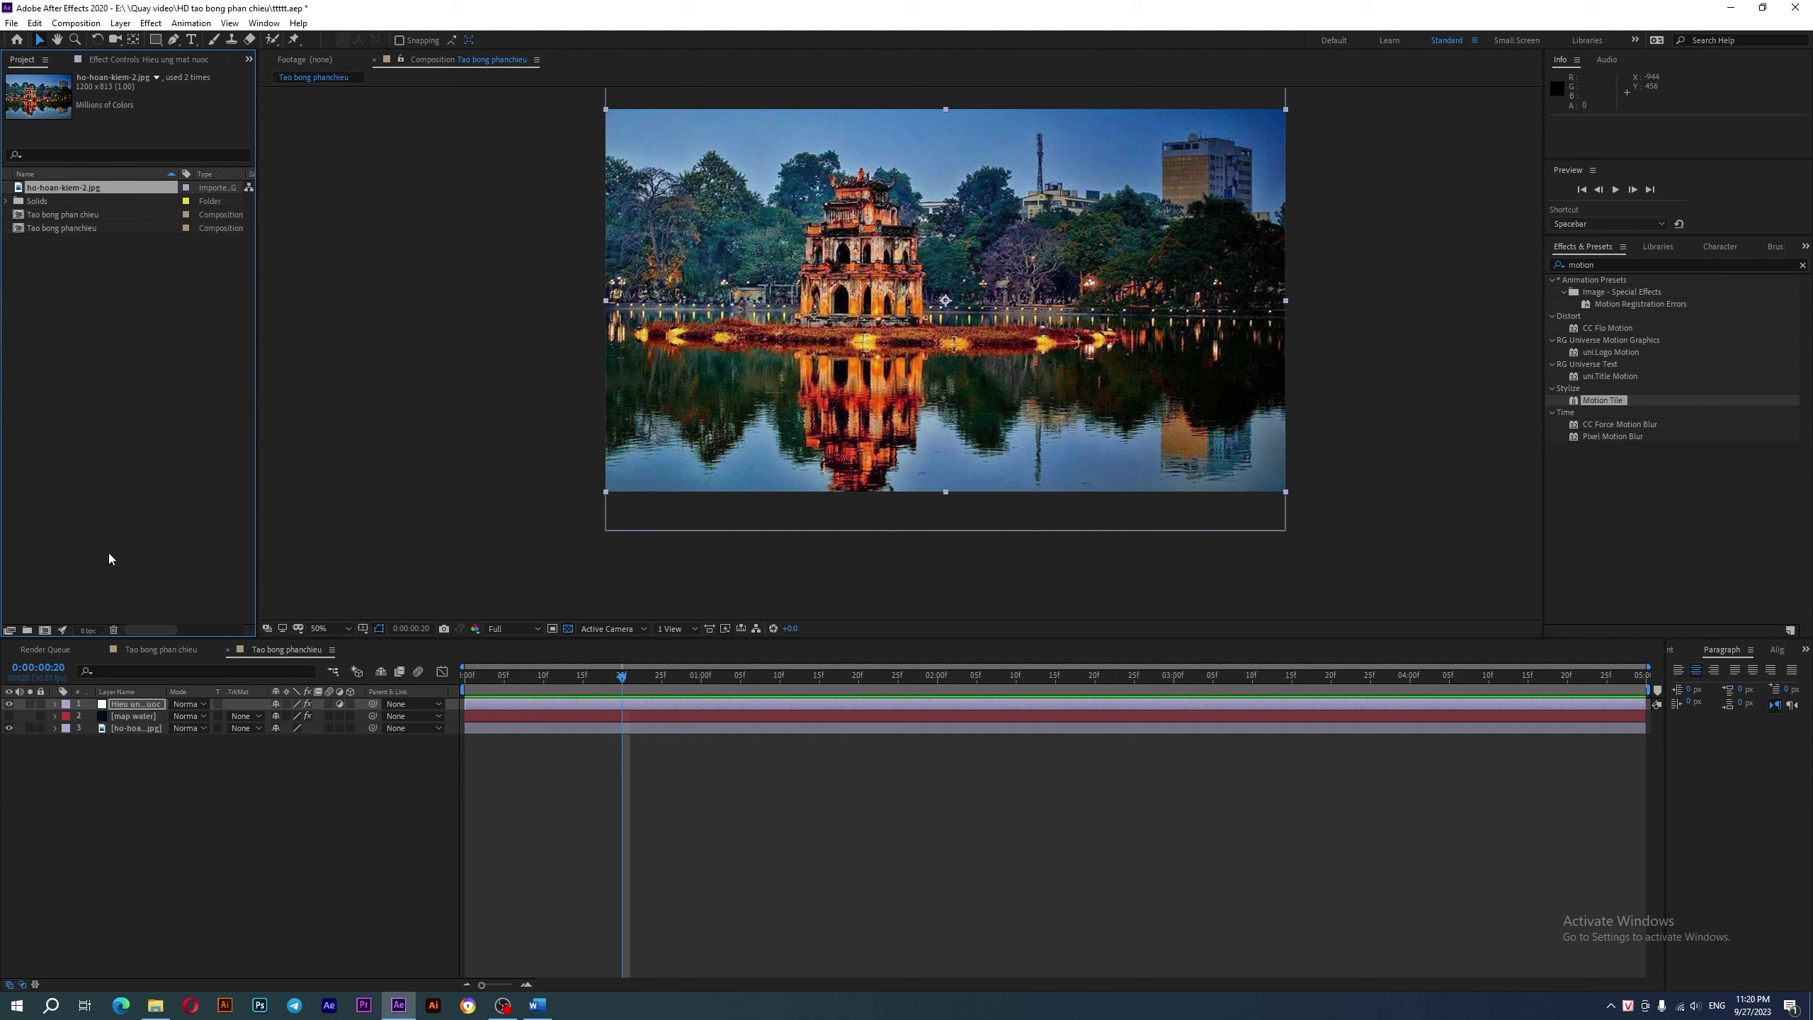
pyautogui.click(44, 630)
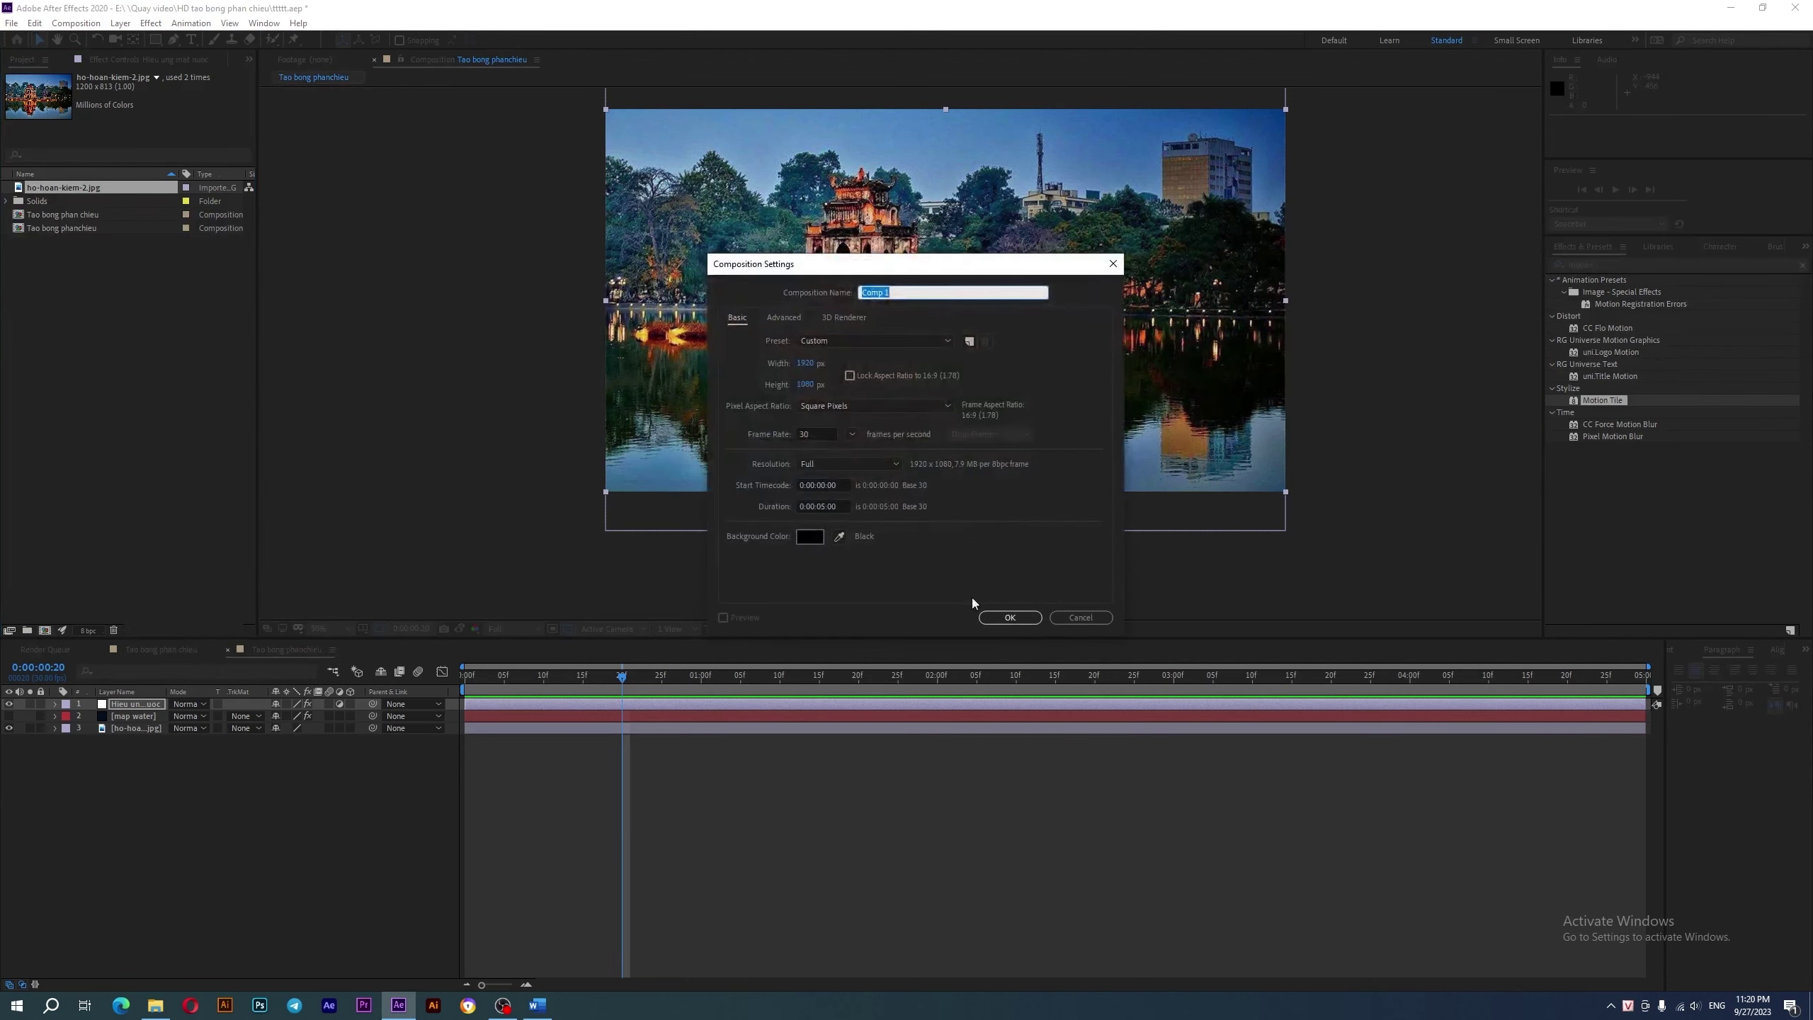
pyautogui.click(1004, 619)
pyautogui.moveTo(71, 200)
pyautogui.mouseDown()
pyautogui.moveTo(914, 468)
pyautogui.moveTo(896, 355)
pyautogui.mouseUp()
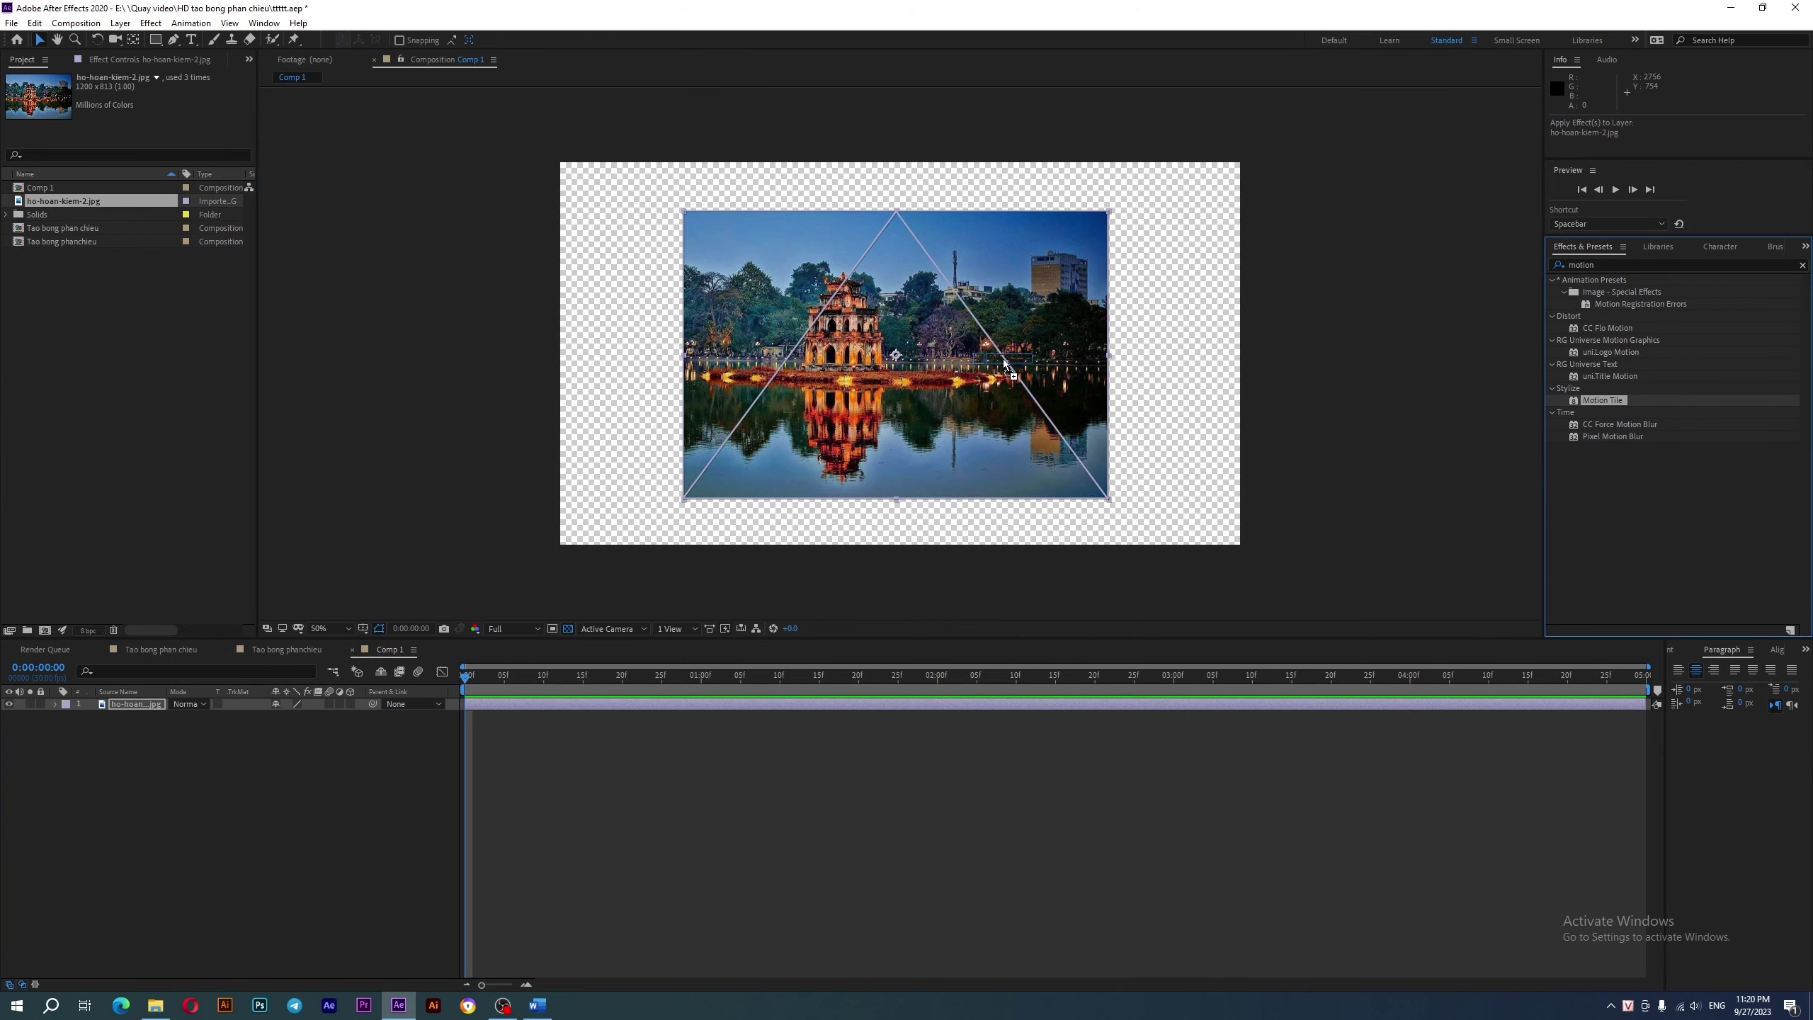
# - Apply Motion Tile to the lake photo with Output Width 280, Output Height 180 and Mirror Edges on
pyautogui.moveTo(1598, 400); pyautogui.dragTo(1003, 358)
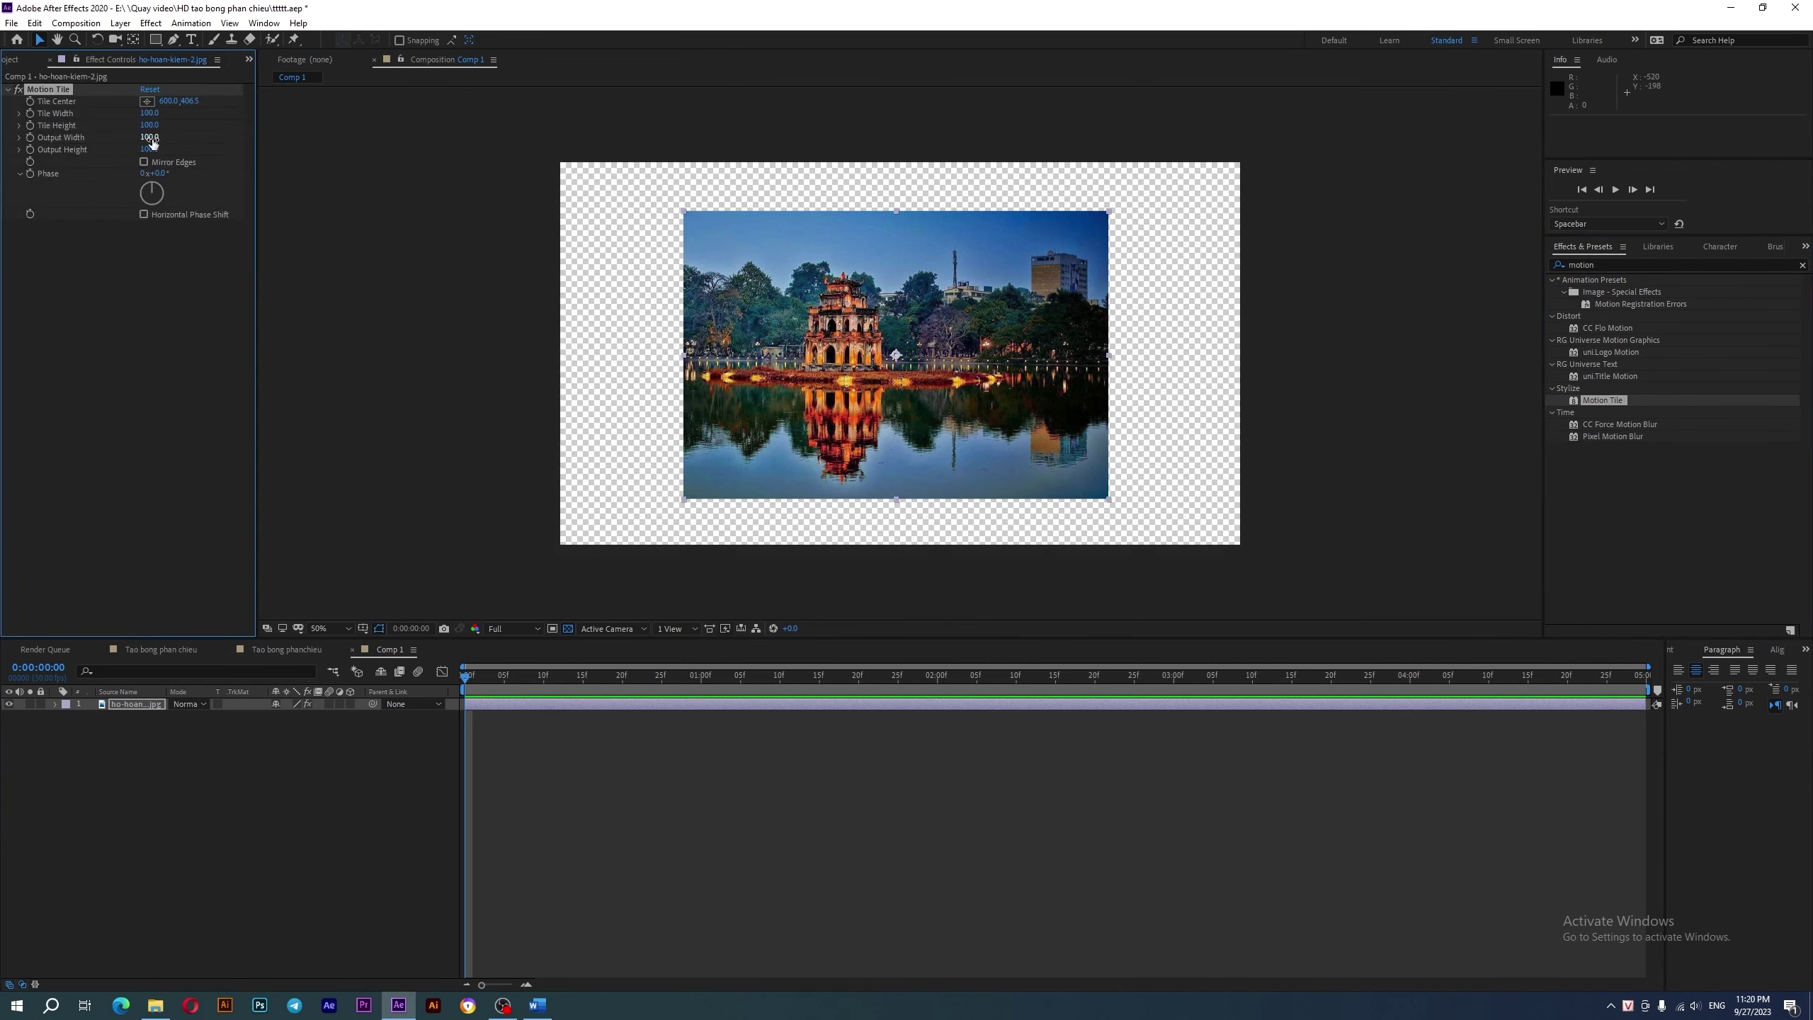
pyautogui.moveTo(152, 138); pyautogui.dragTo(152, 138)
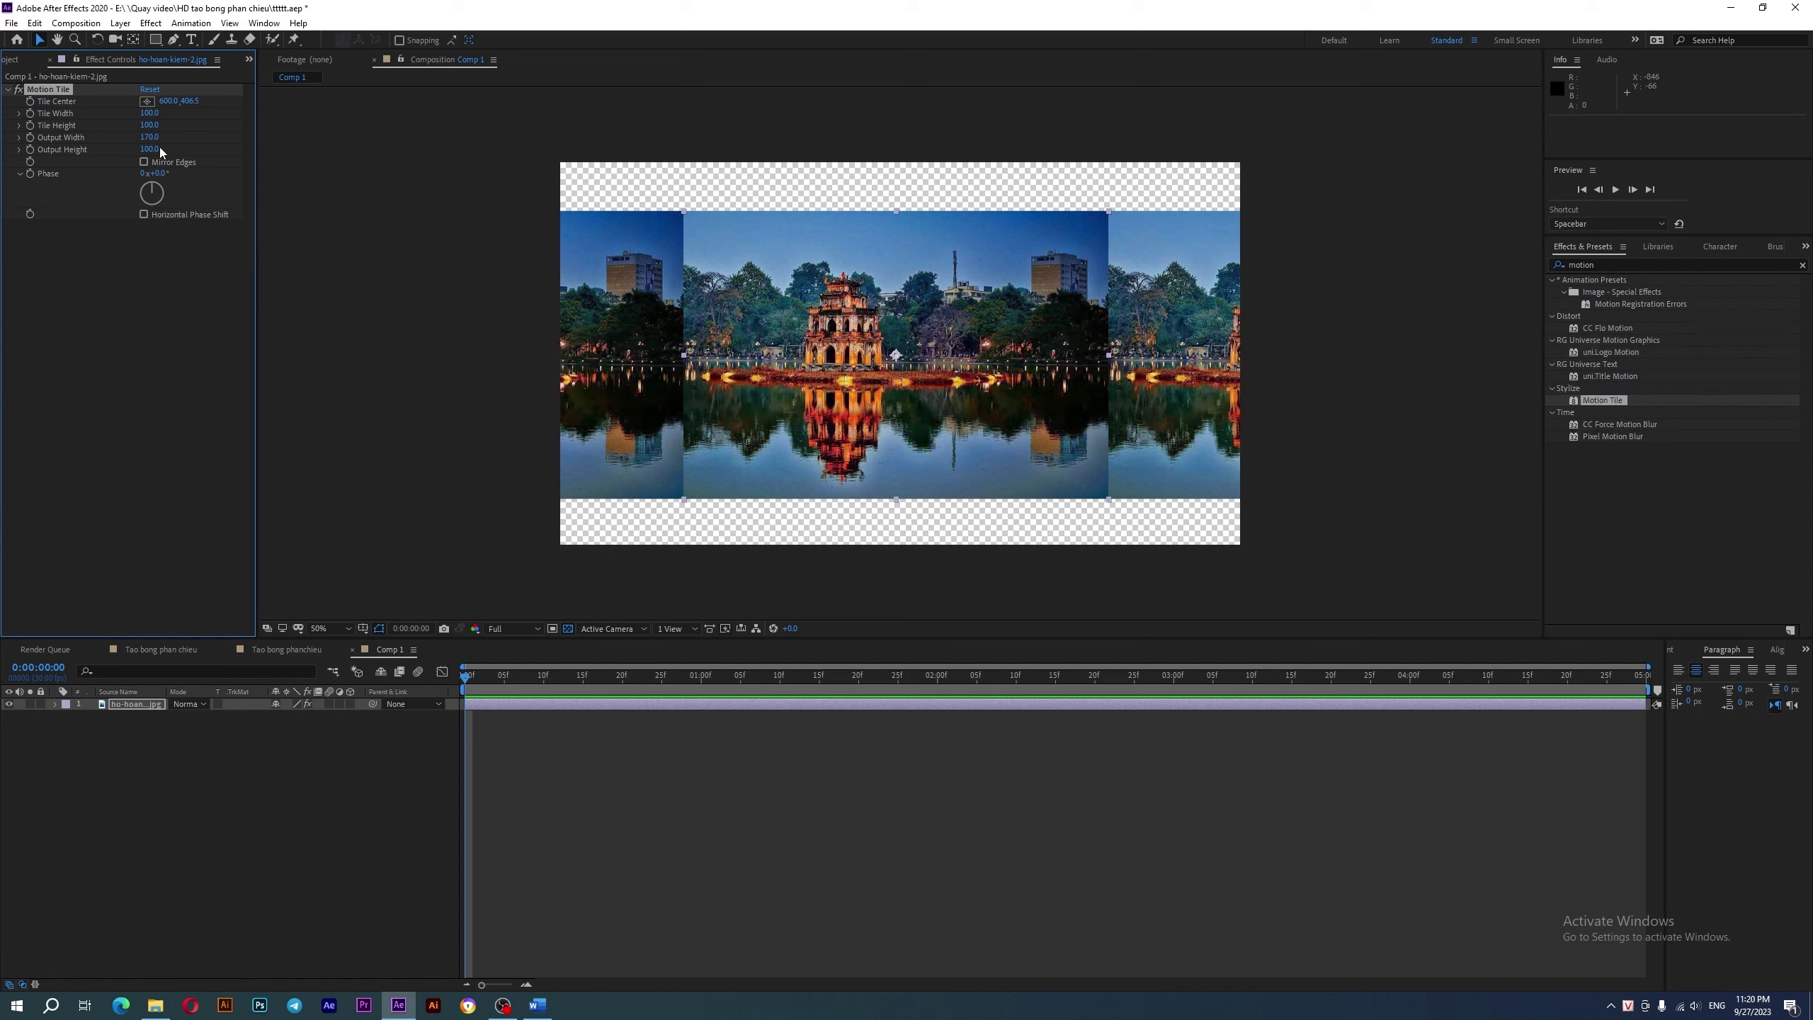
pyautogui.moveTo(150, 155); pyautogui.dragTo(155, 151)
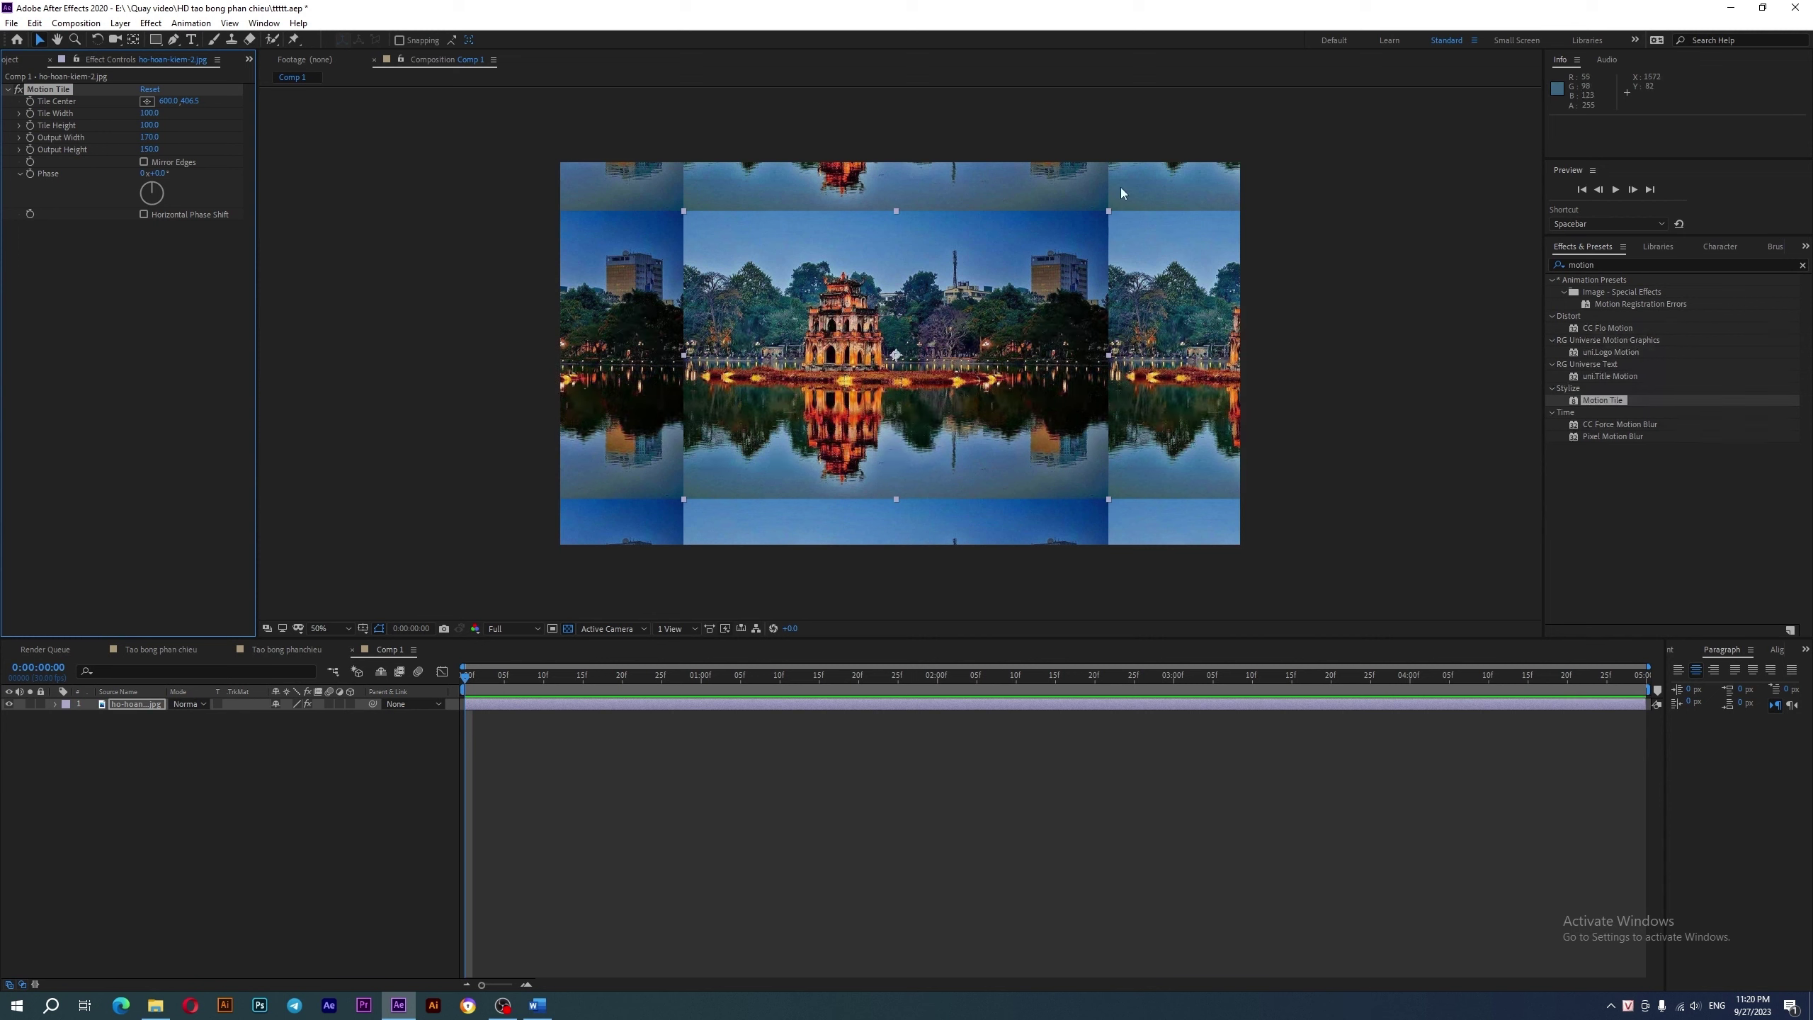
pyautogui.click(144, 163)
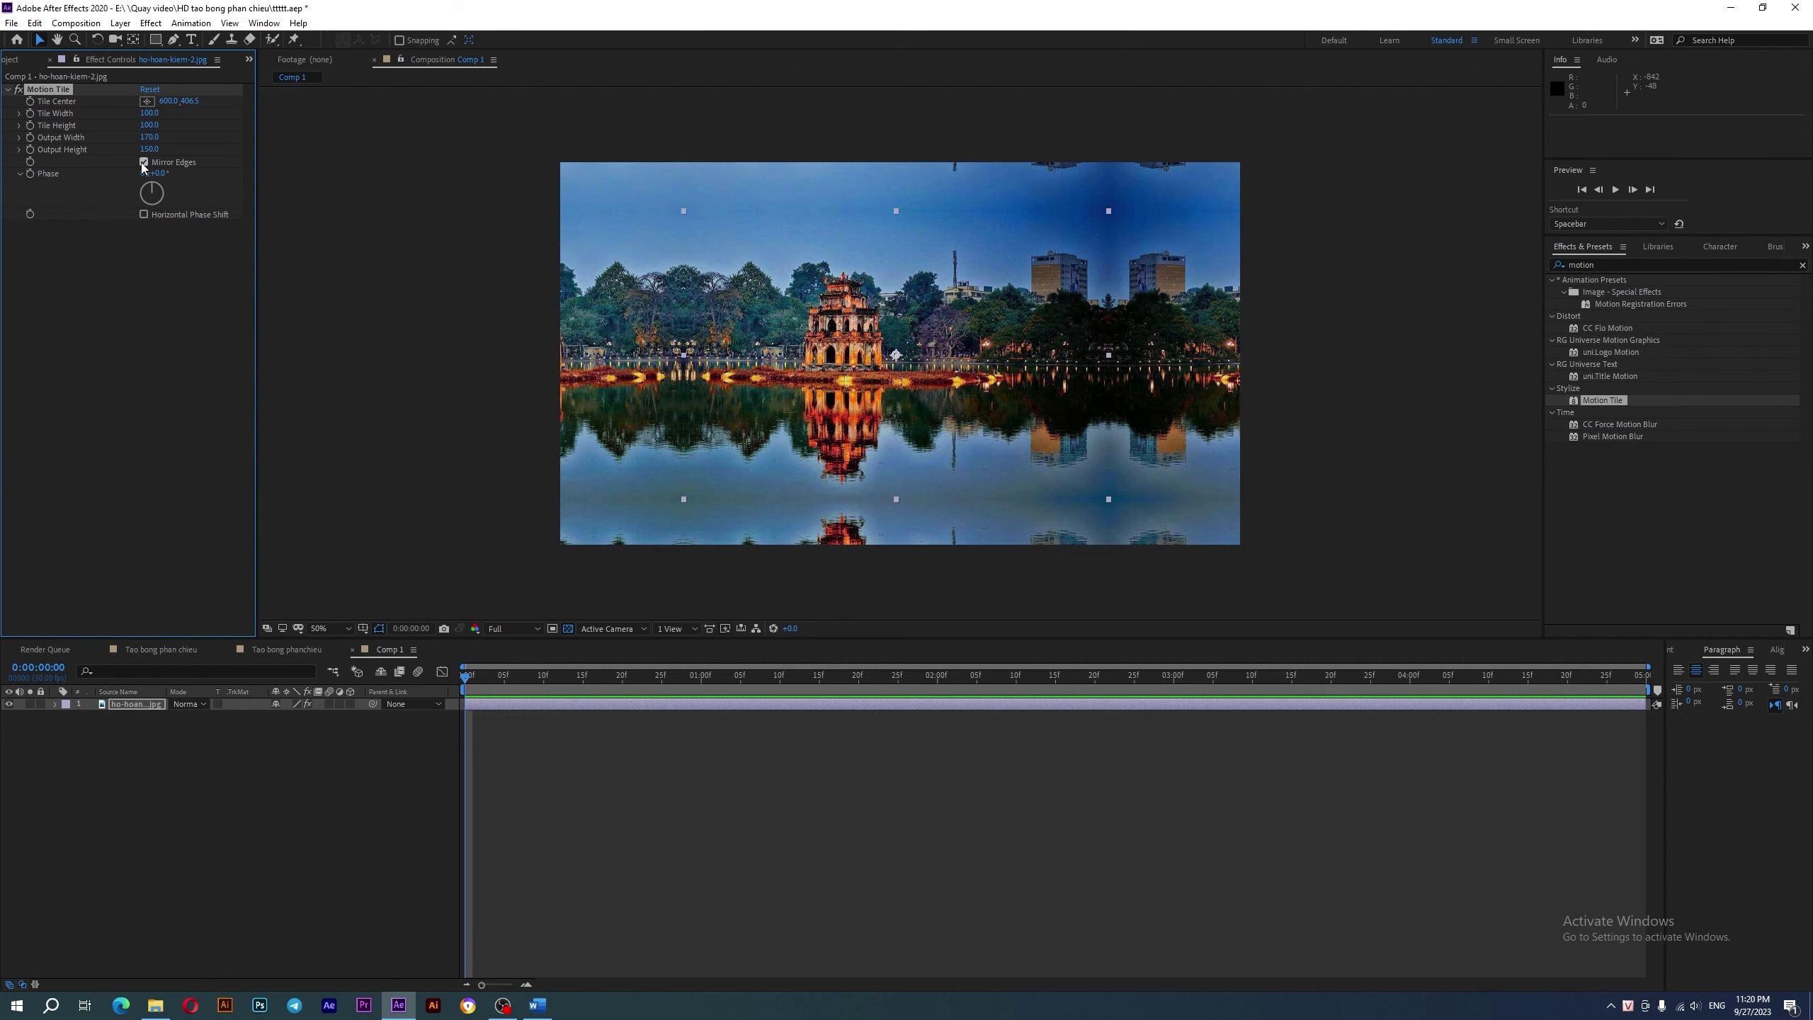
pyautogui.click(143, 163)
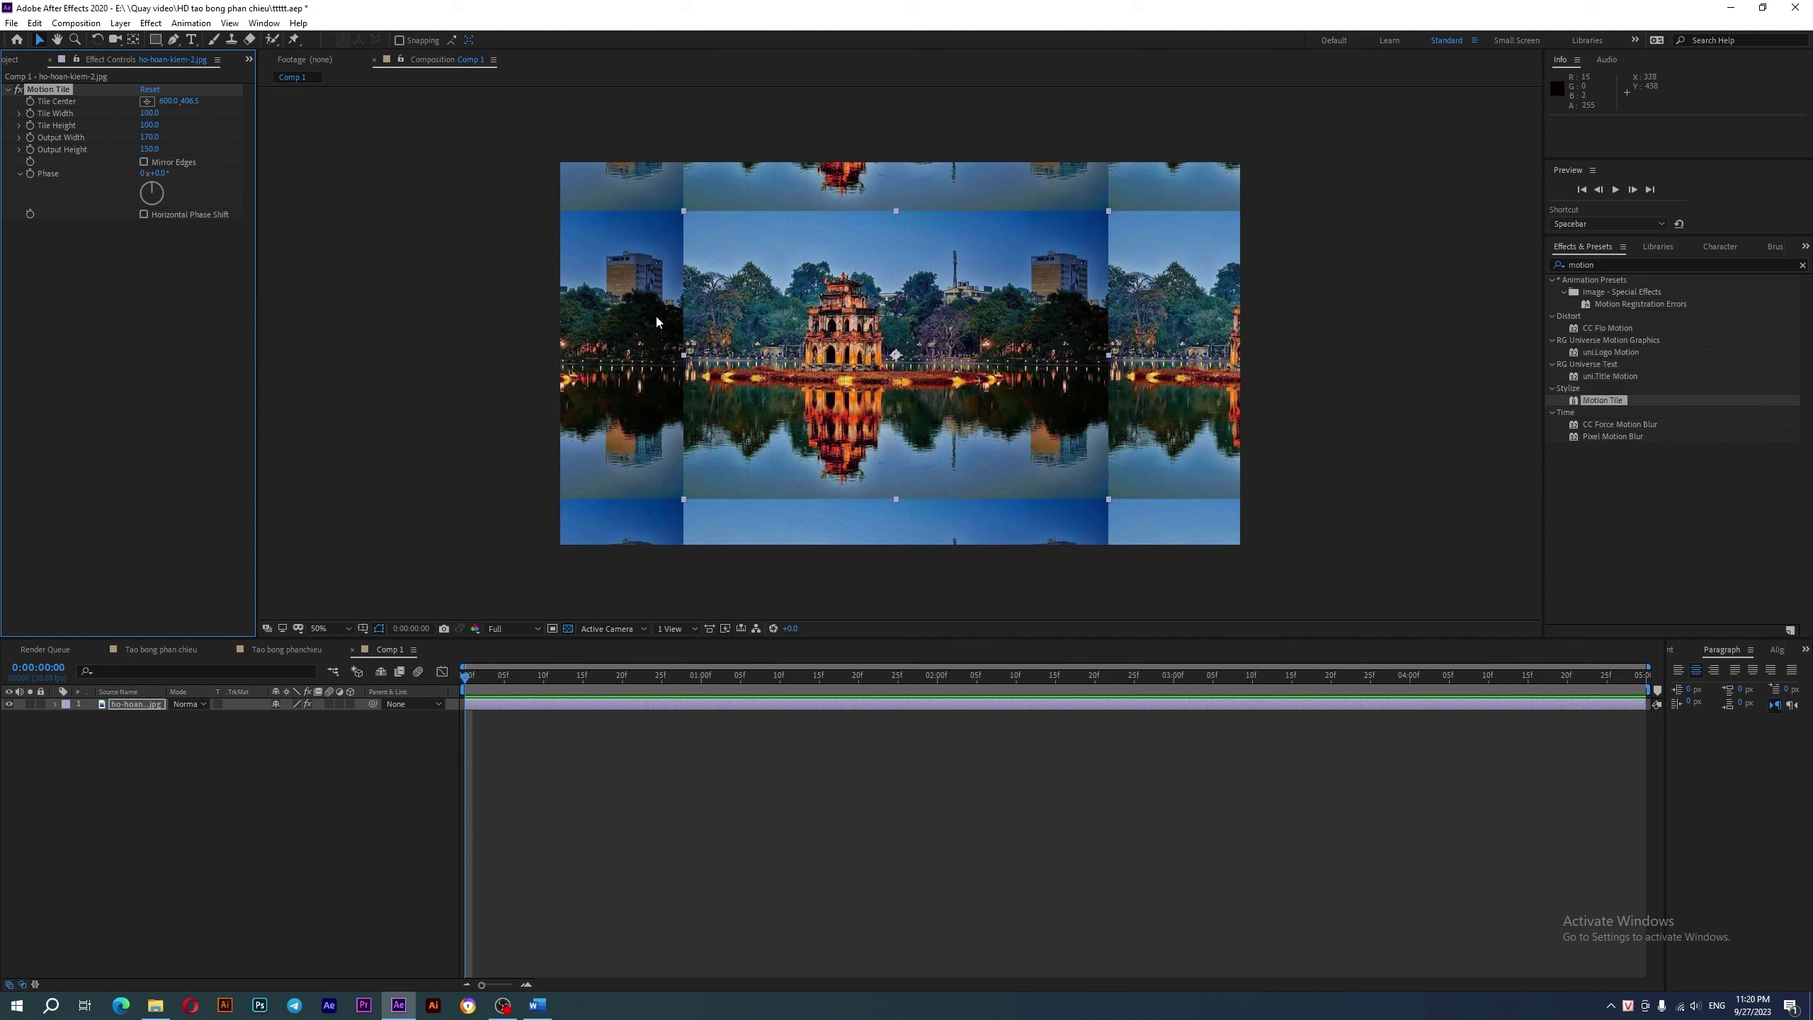
pyautogui.click(144, 162)
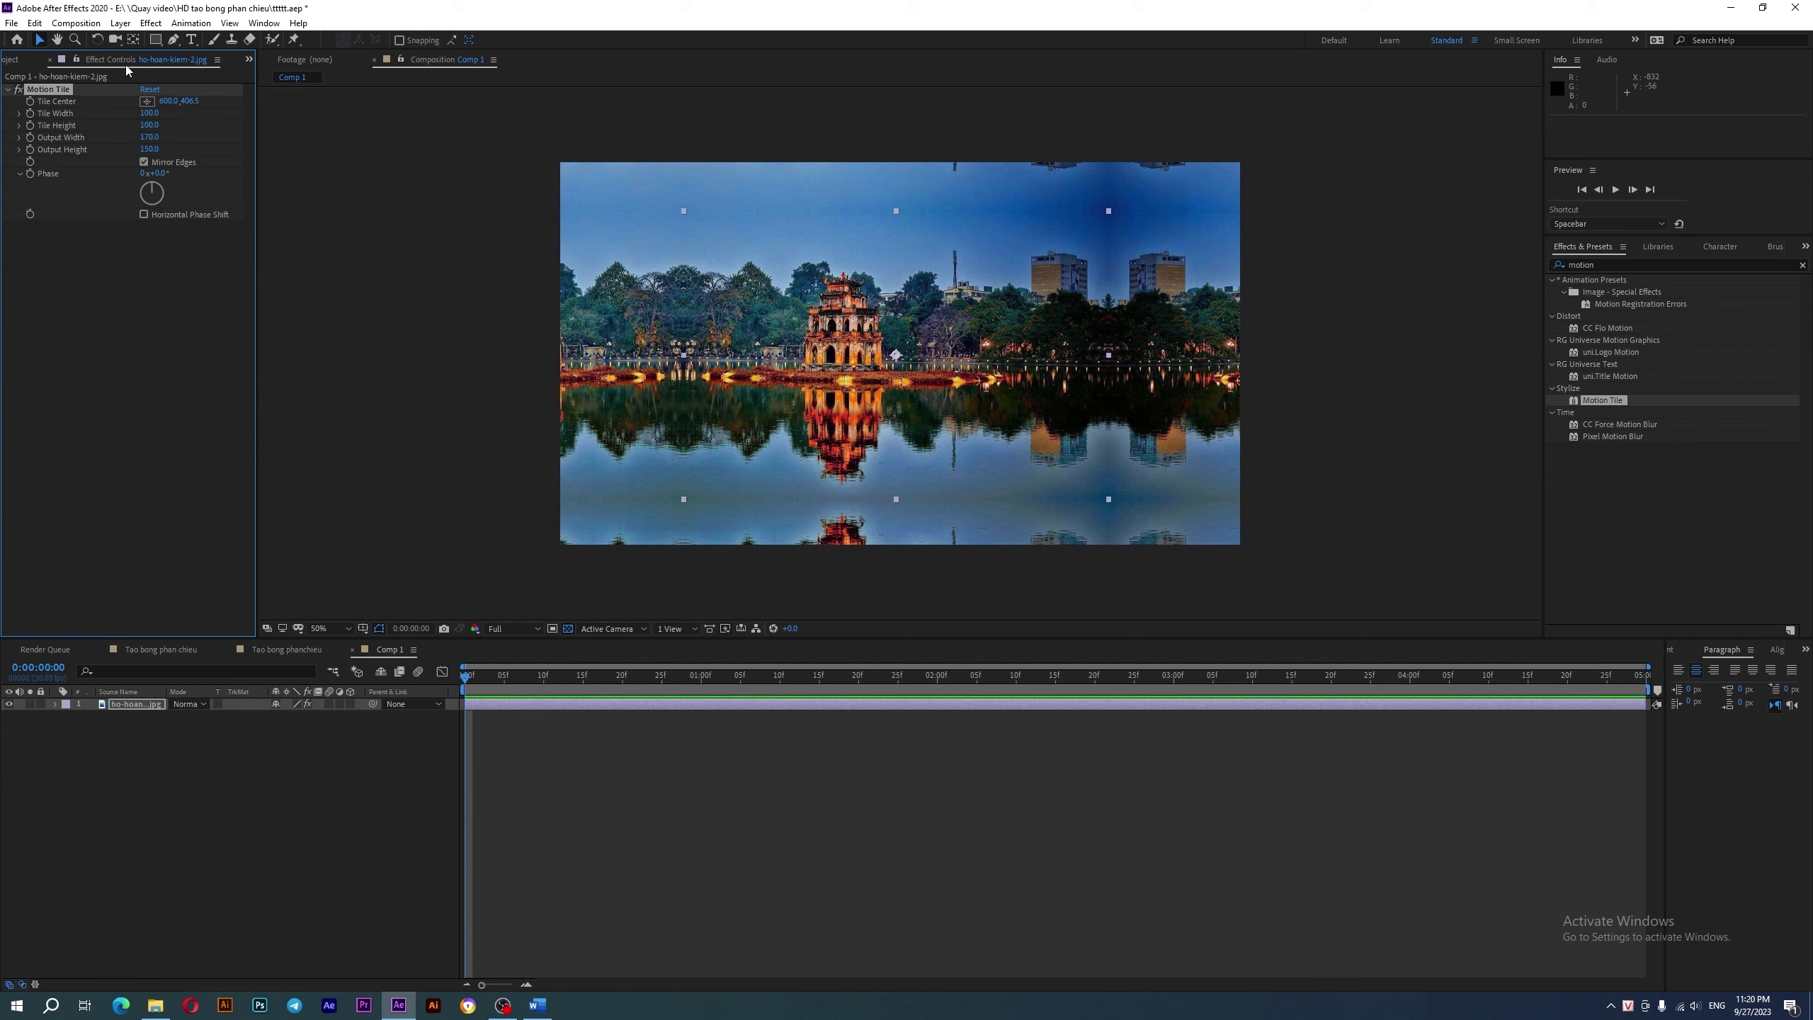
pyautogui.click(267, 650)
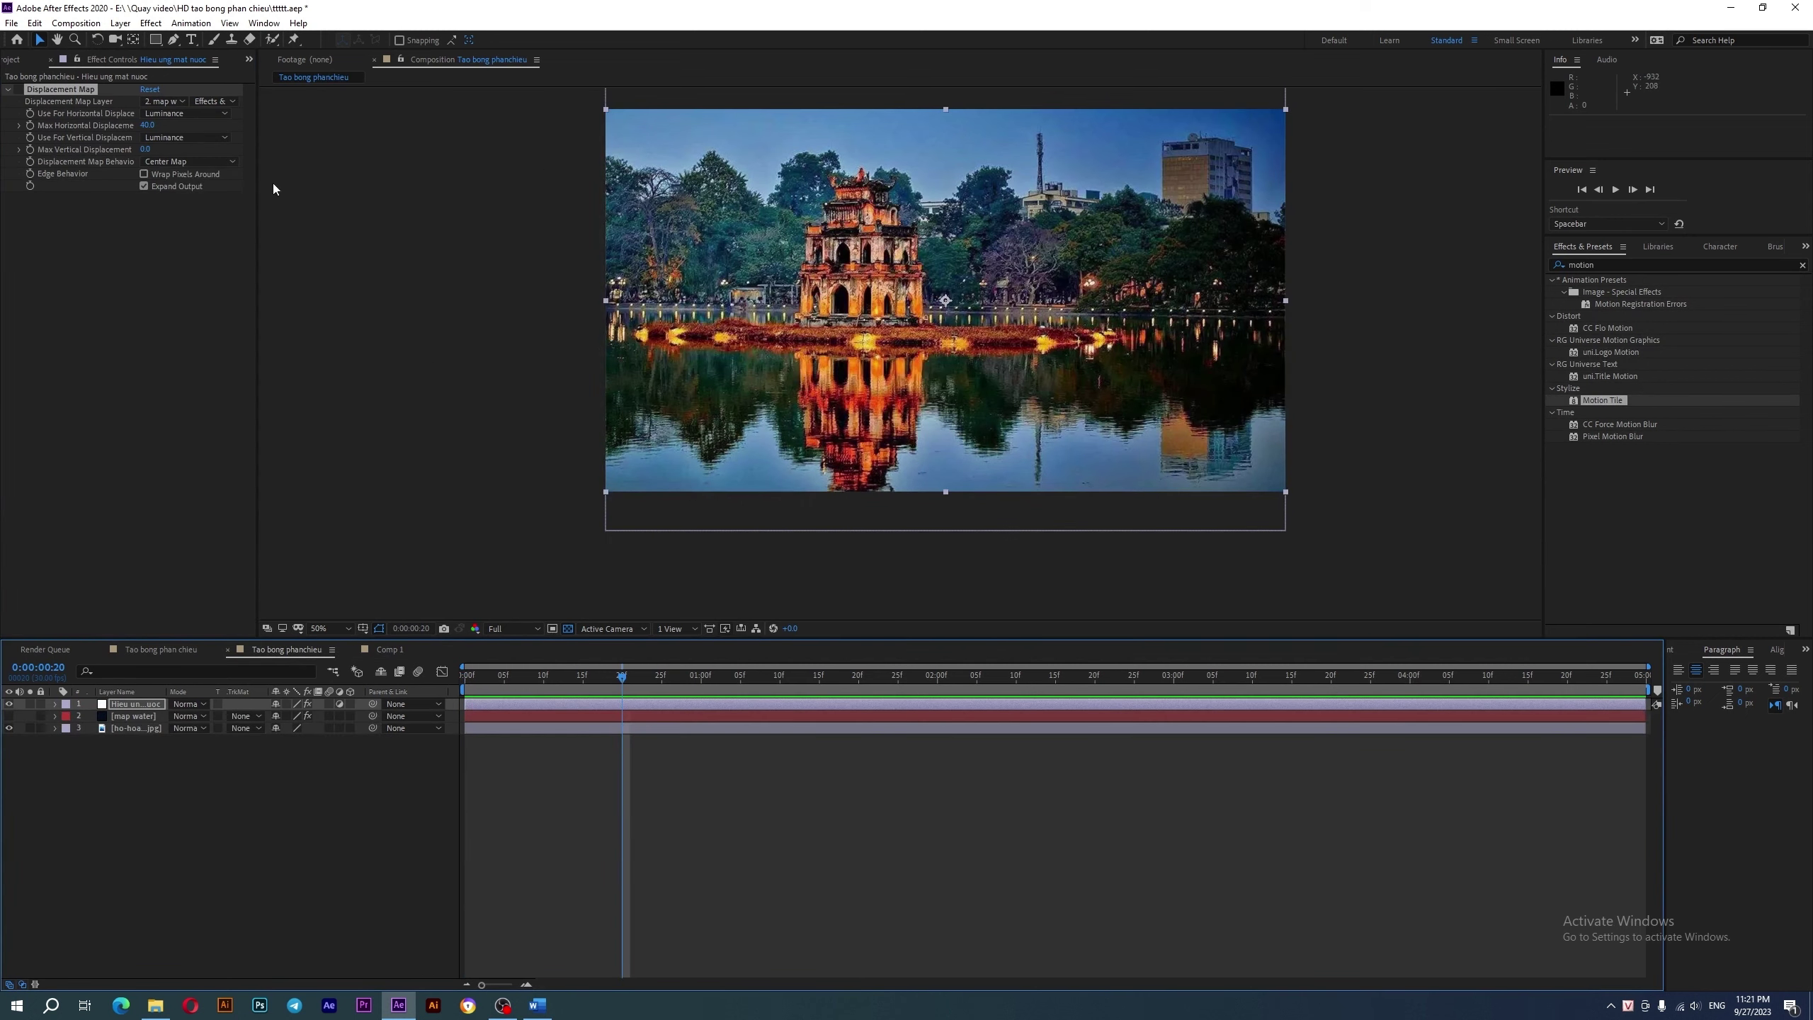
# - Re-enable Displacement Map, then add Motion Tile above it with wider output and Mirror Edges
pyautogui.click(18, 89)
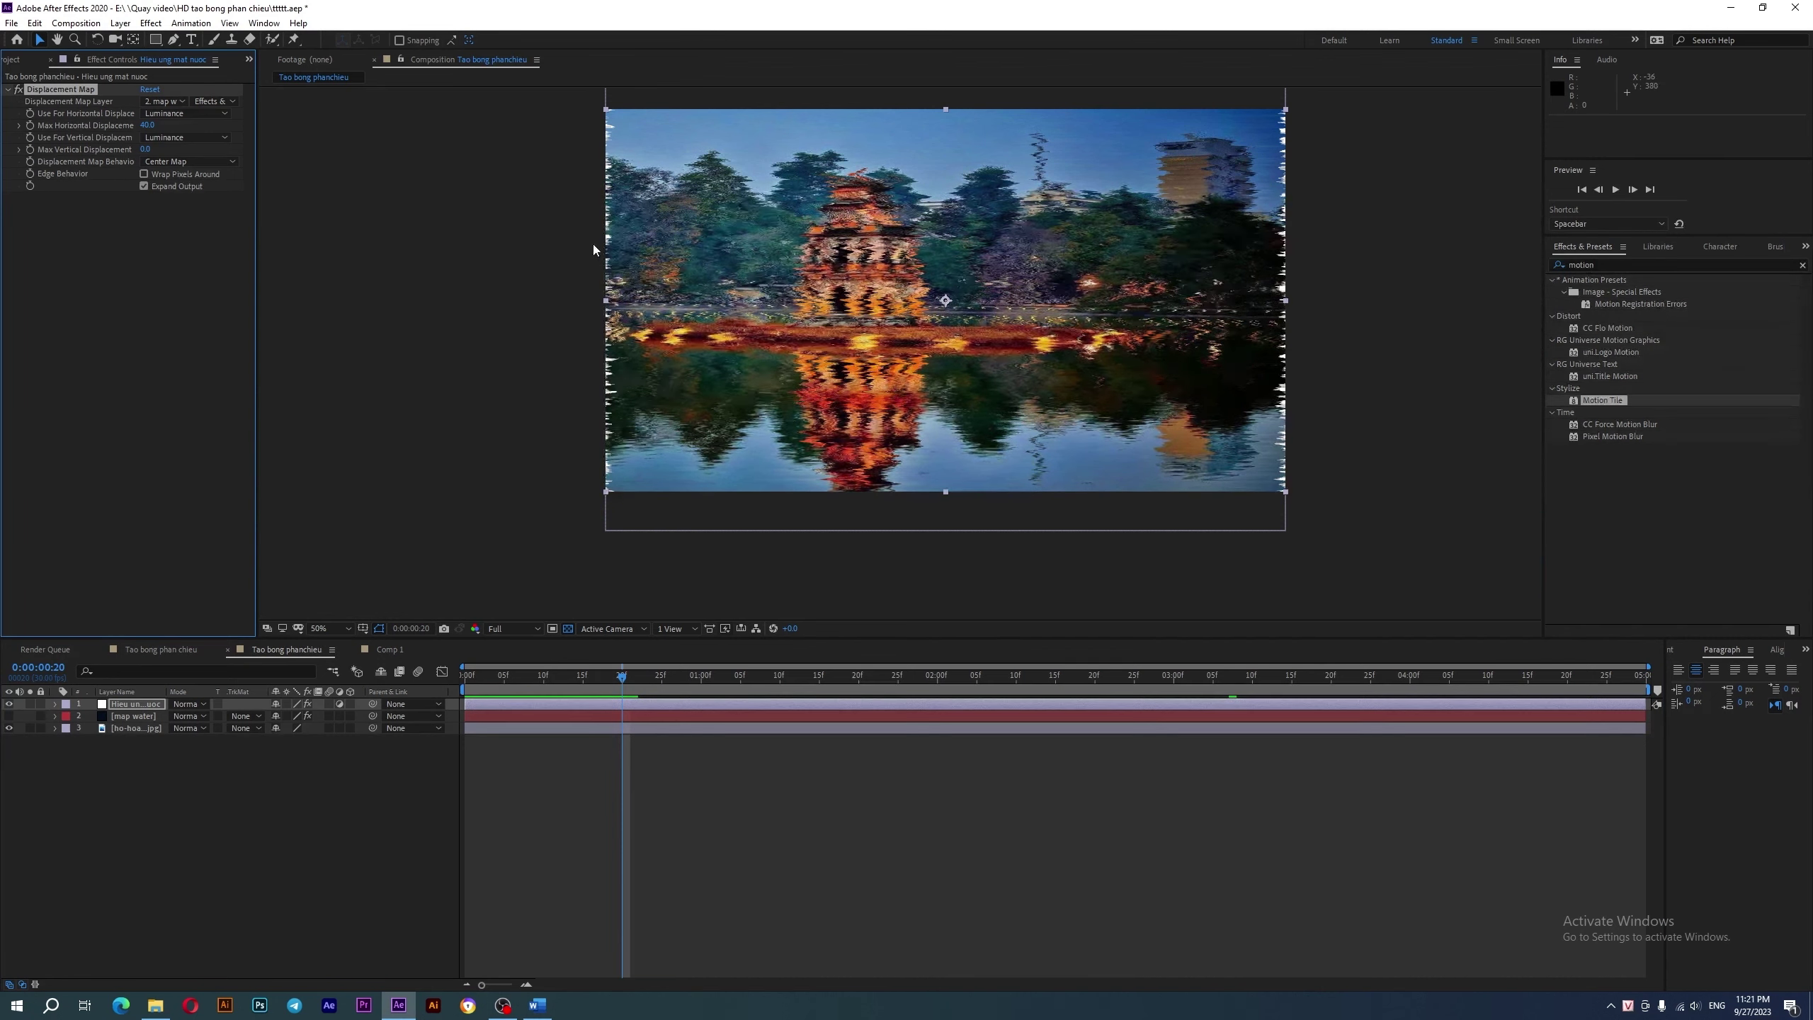
pyautogui.scroll(2, 592, 244)
pyautogui.moveTo(1570, 409); pyautogui.dragTo(110, 269)
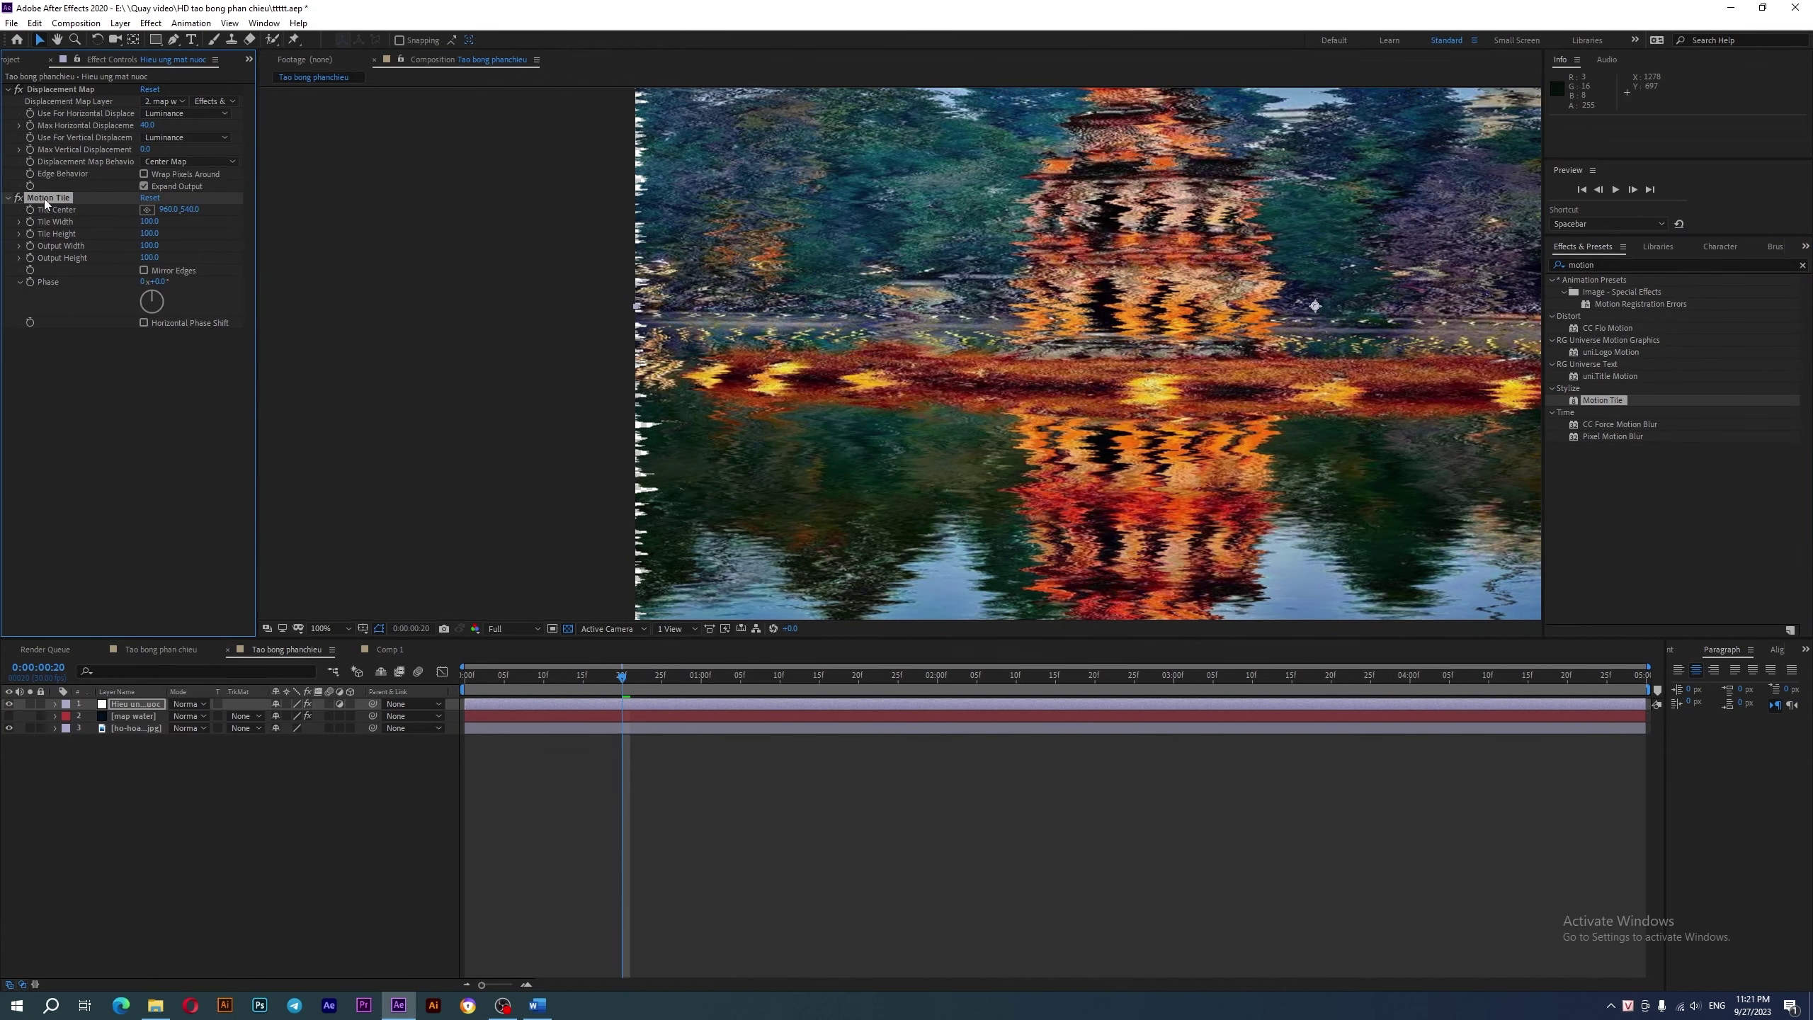
pyautogui.moveTo(46, 202); pyautogui.dragTo(43, 92)
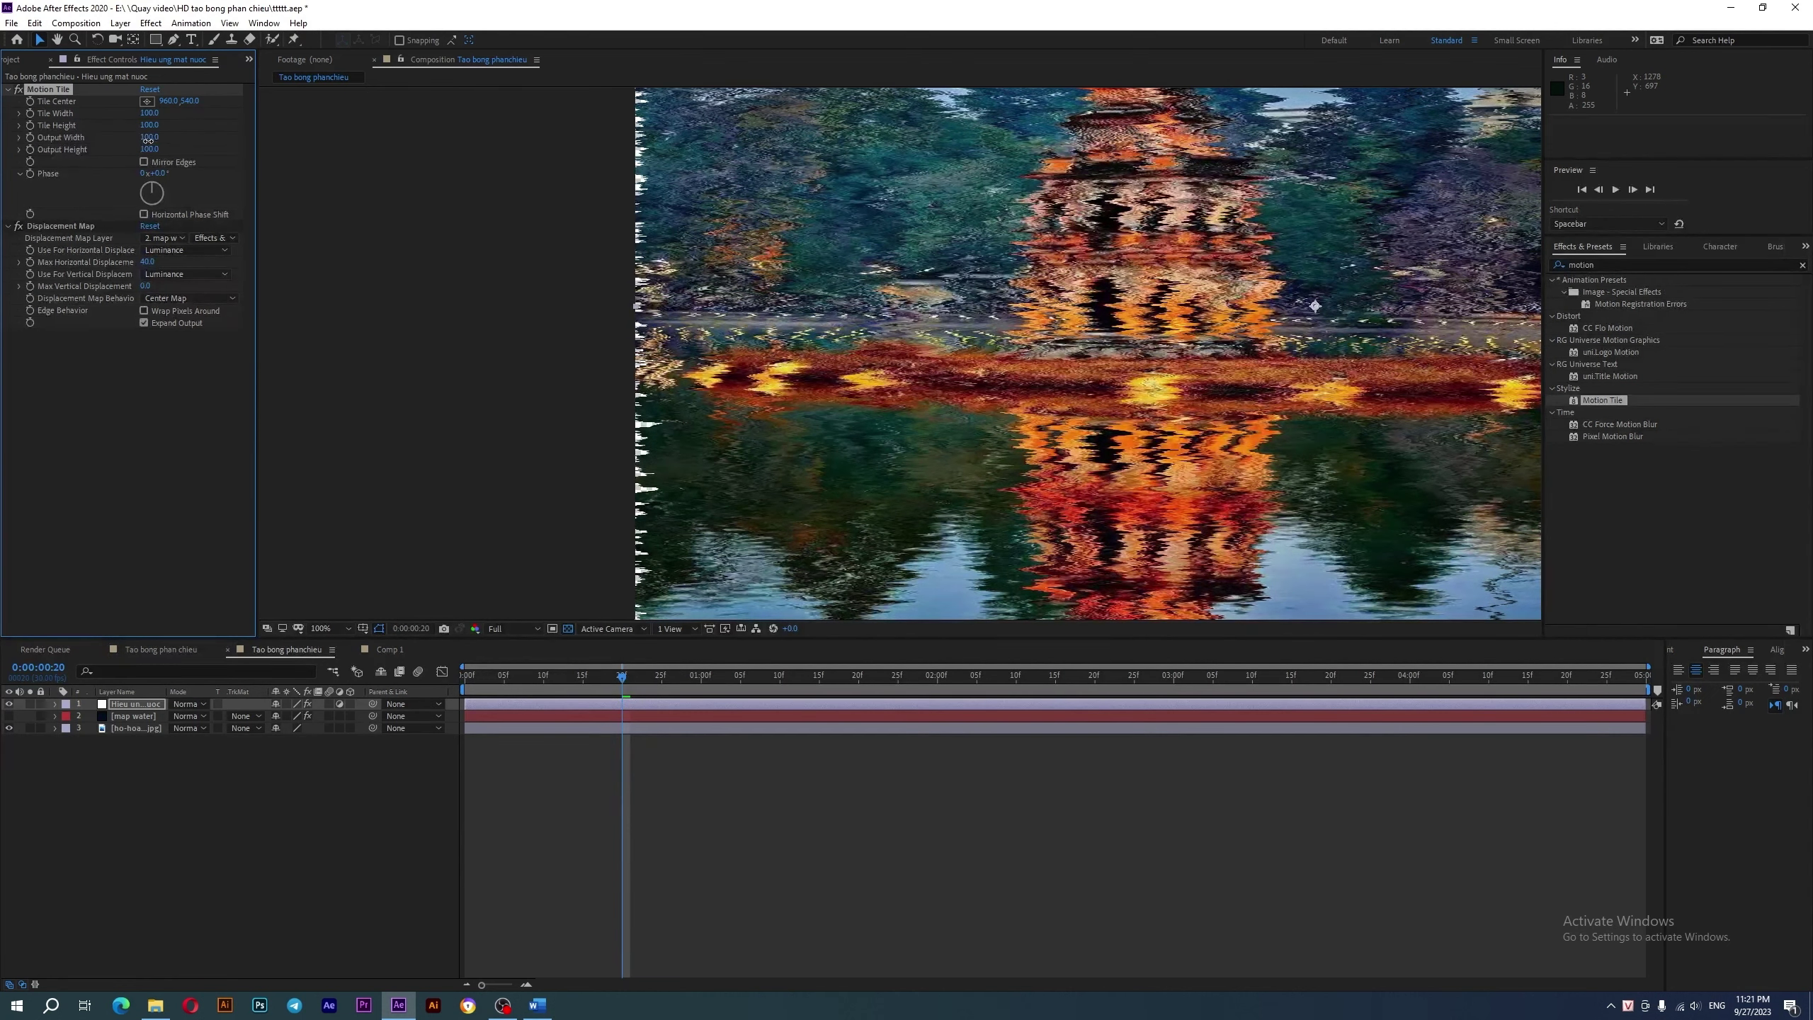
pyautogui.moveTo(148, 140); pyautogui.dragTo(146, 137)
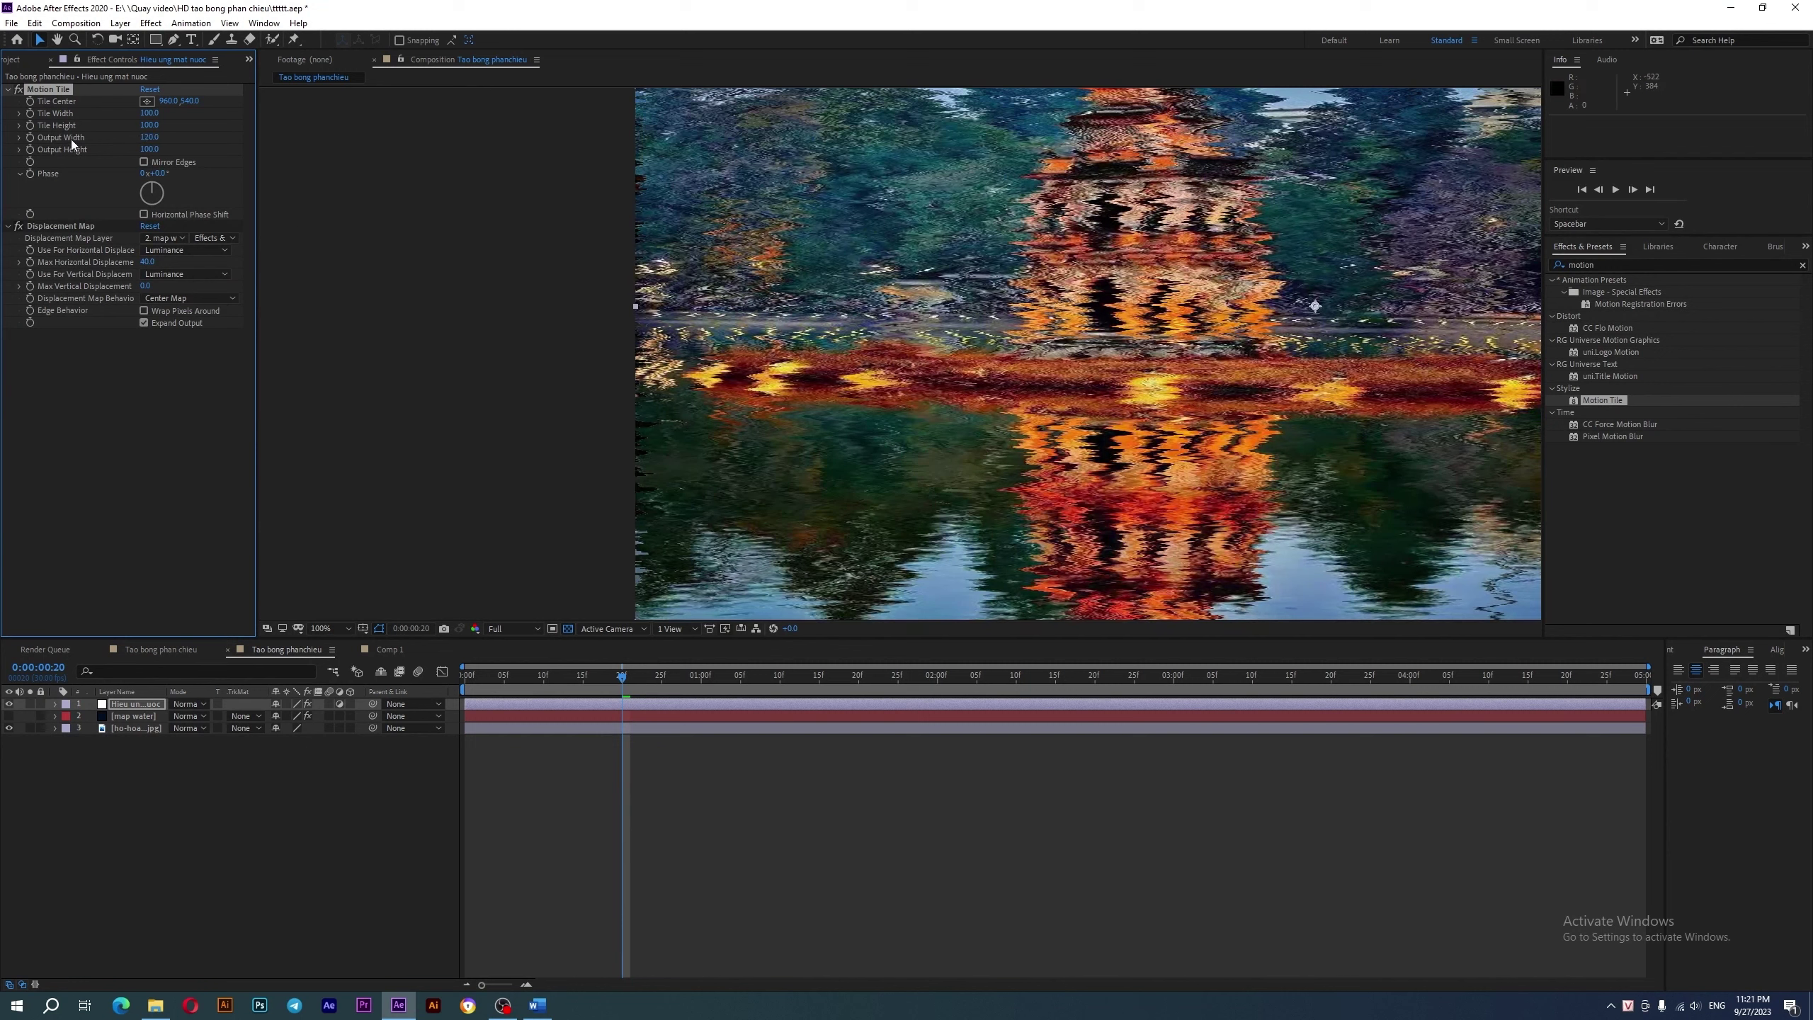
pyautogui.click(144, 162)
# - Set Motion Tile Output Height to 110, preview the ripple, and show lake photo layer 3
pyautogui.press(',')
pyautogui.press(',')
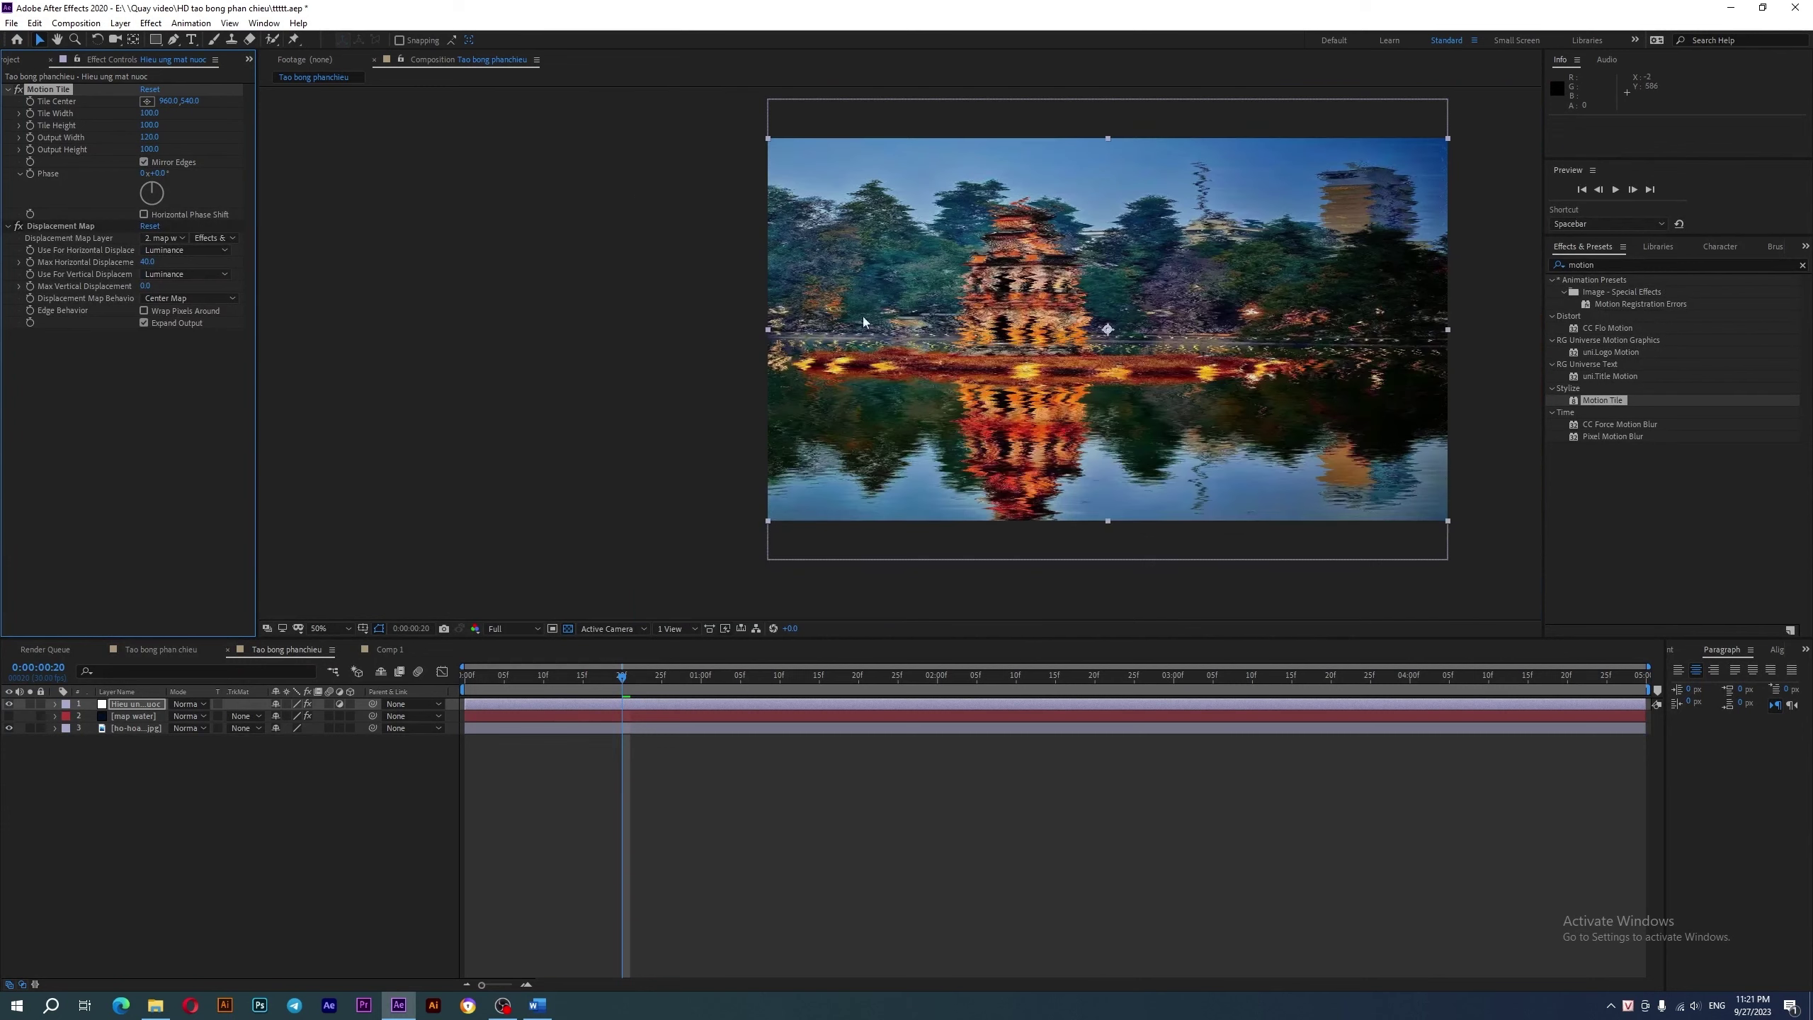
pyautogui.press('.')
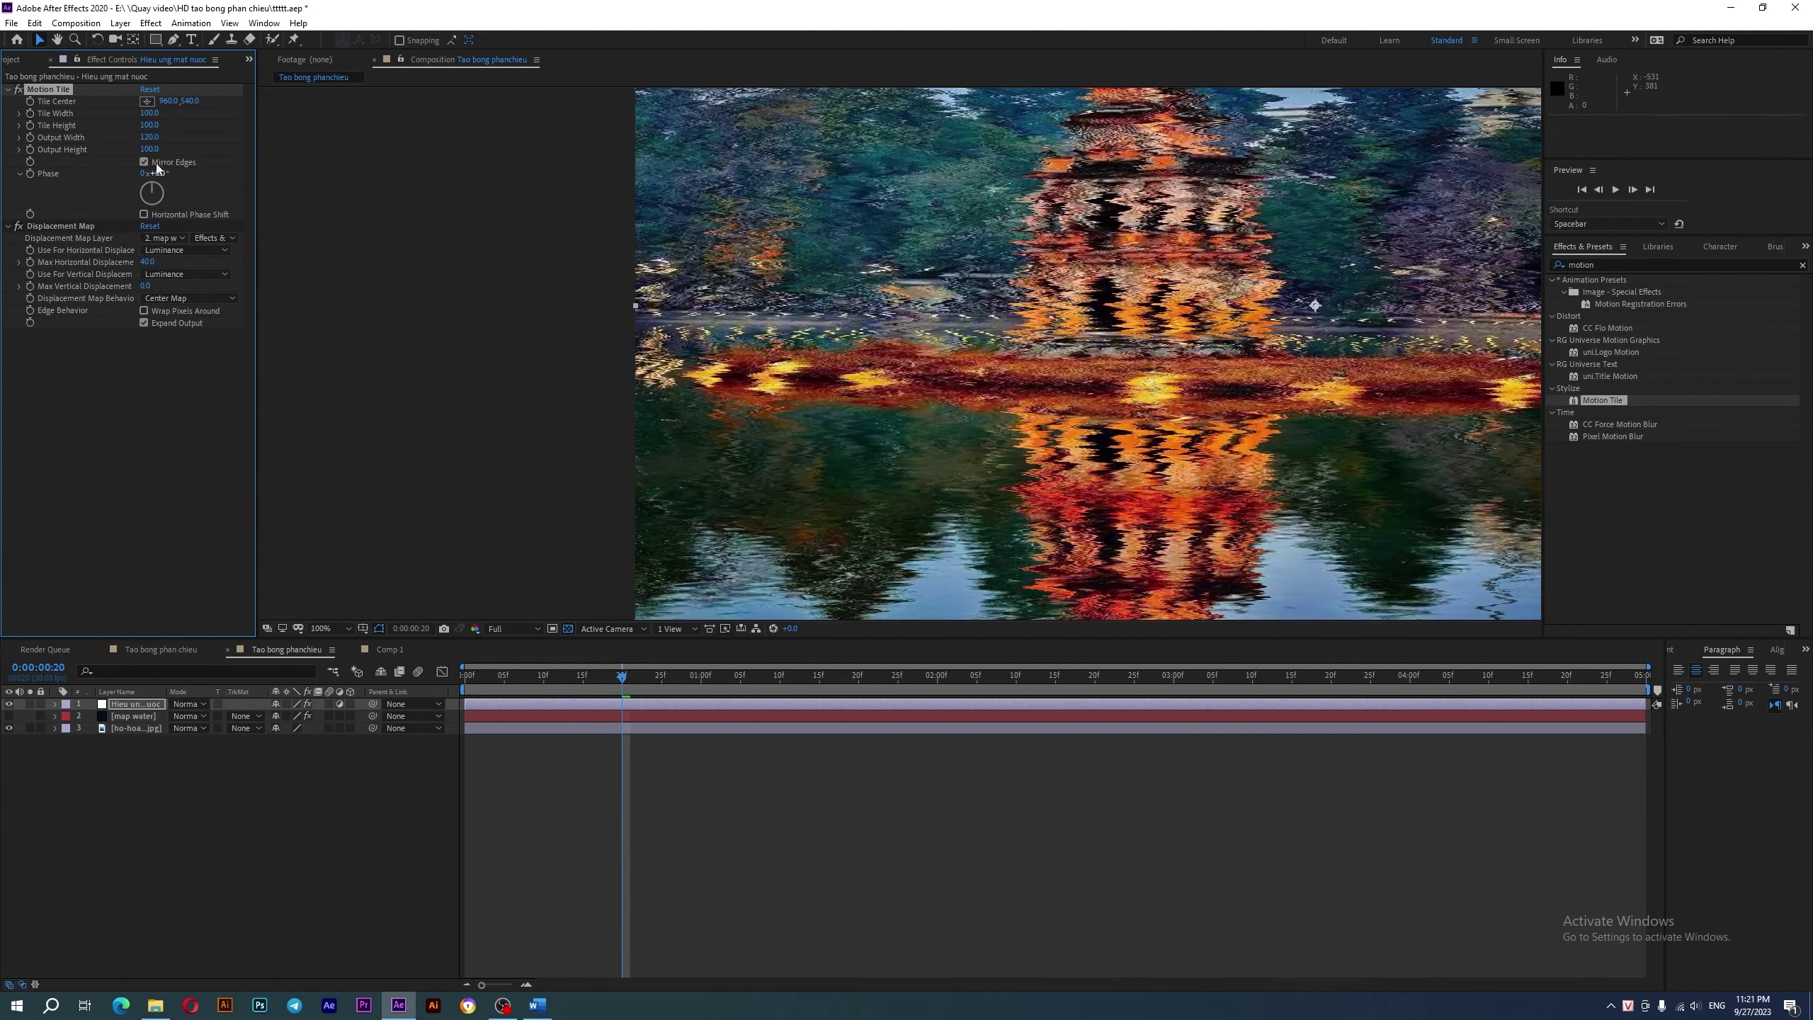
pyautogui.click(150, 149)
pyautogui.press('Return')
pyautogui.press(',')
pyautogui.moveTo(967, 493); pyautogui.dragTo(858, 504)
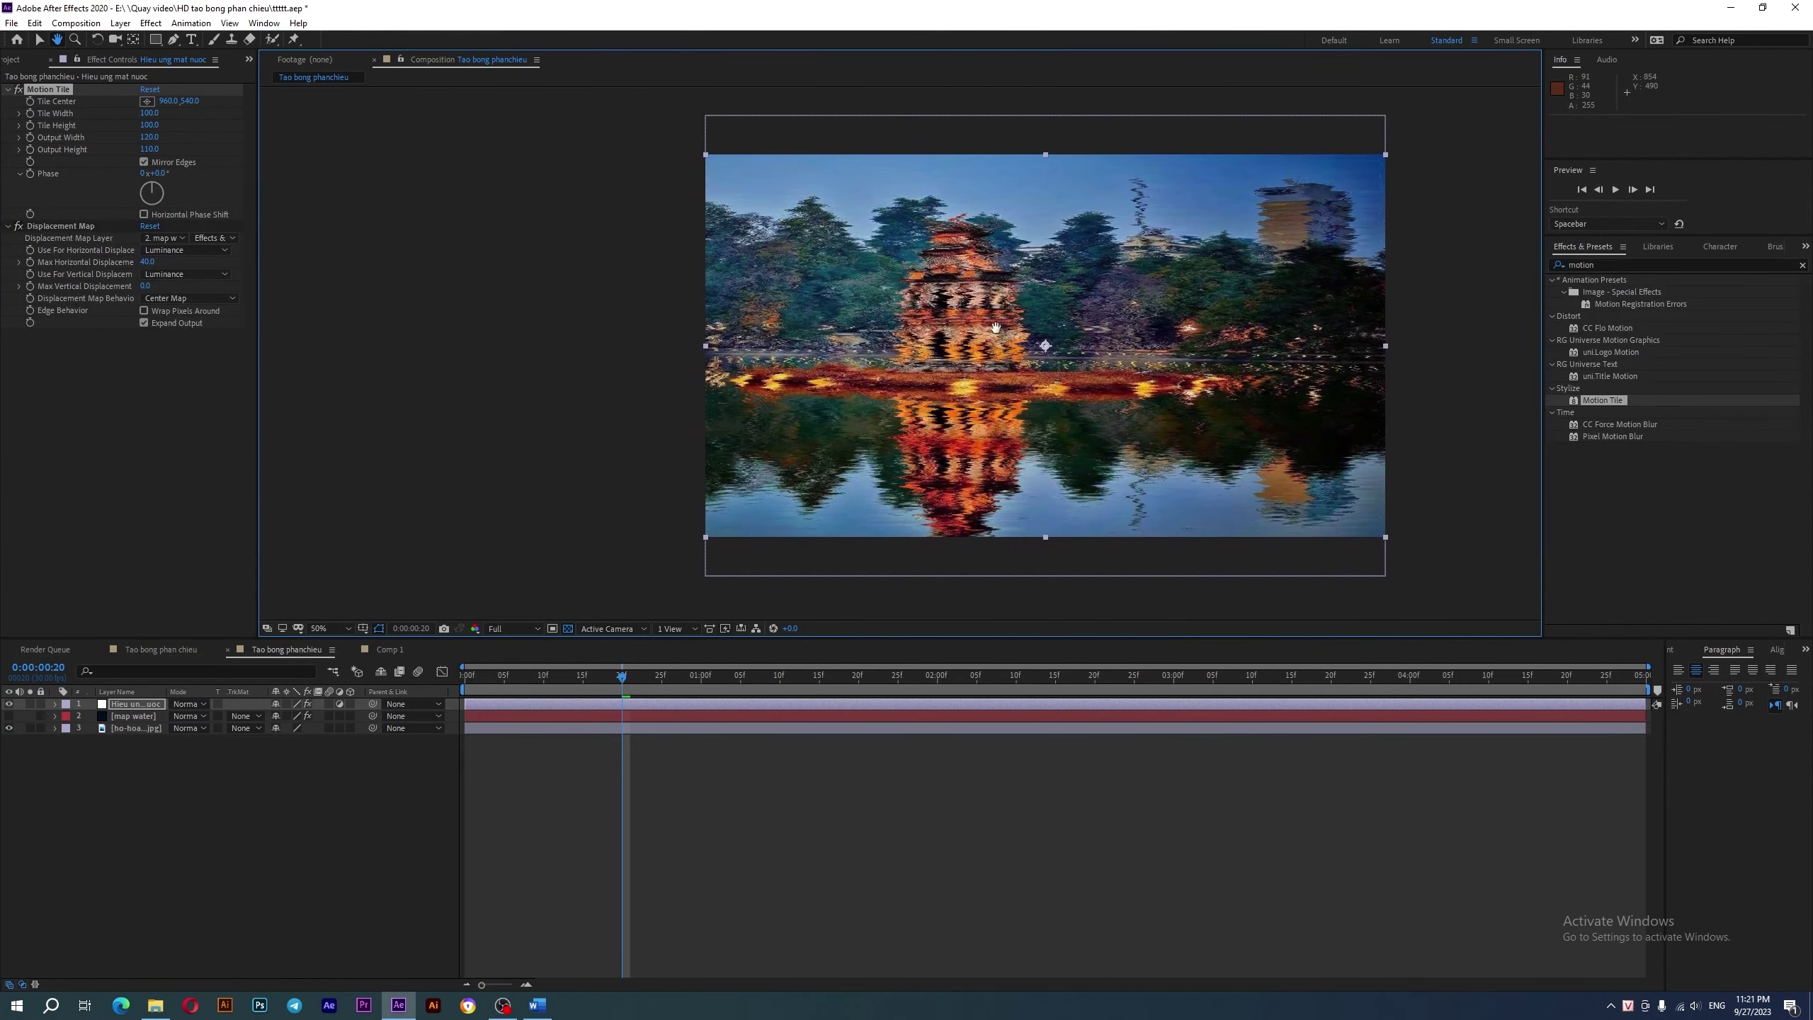
pyautogui.press('space')
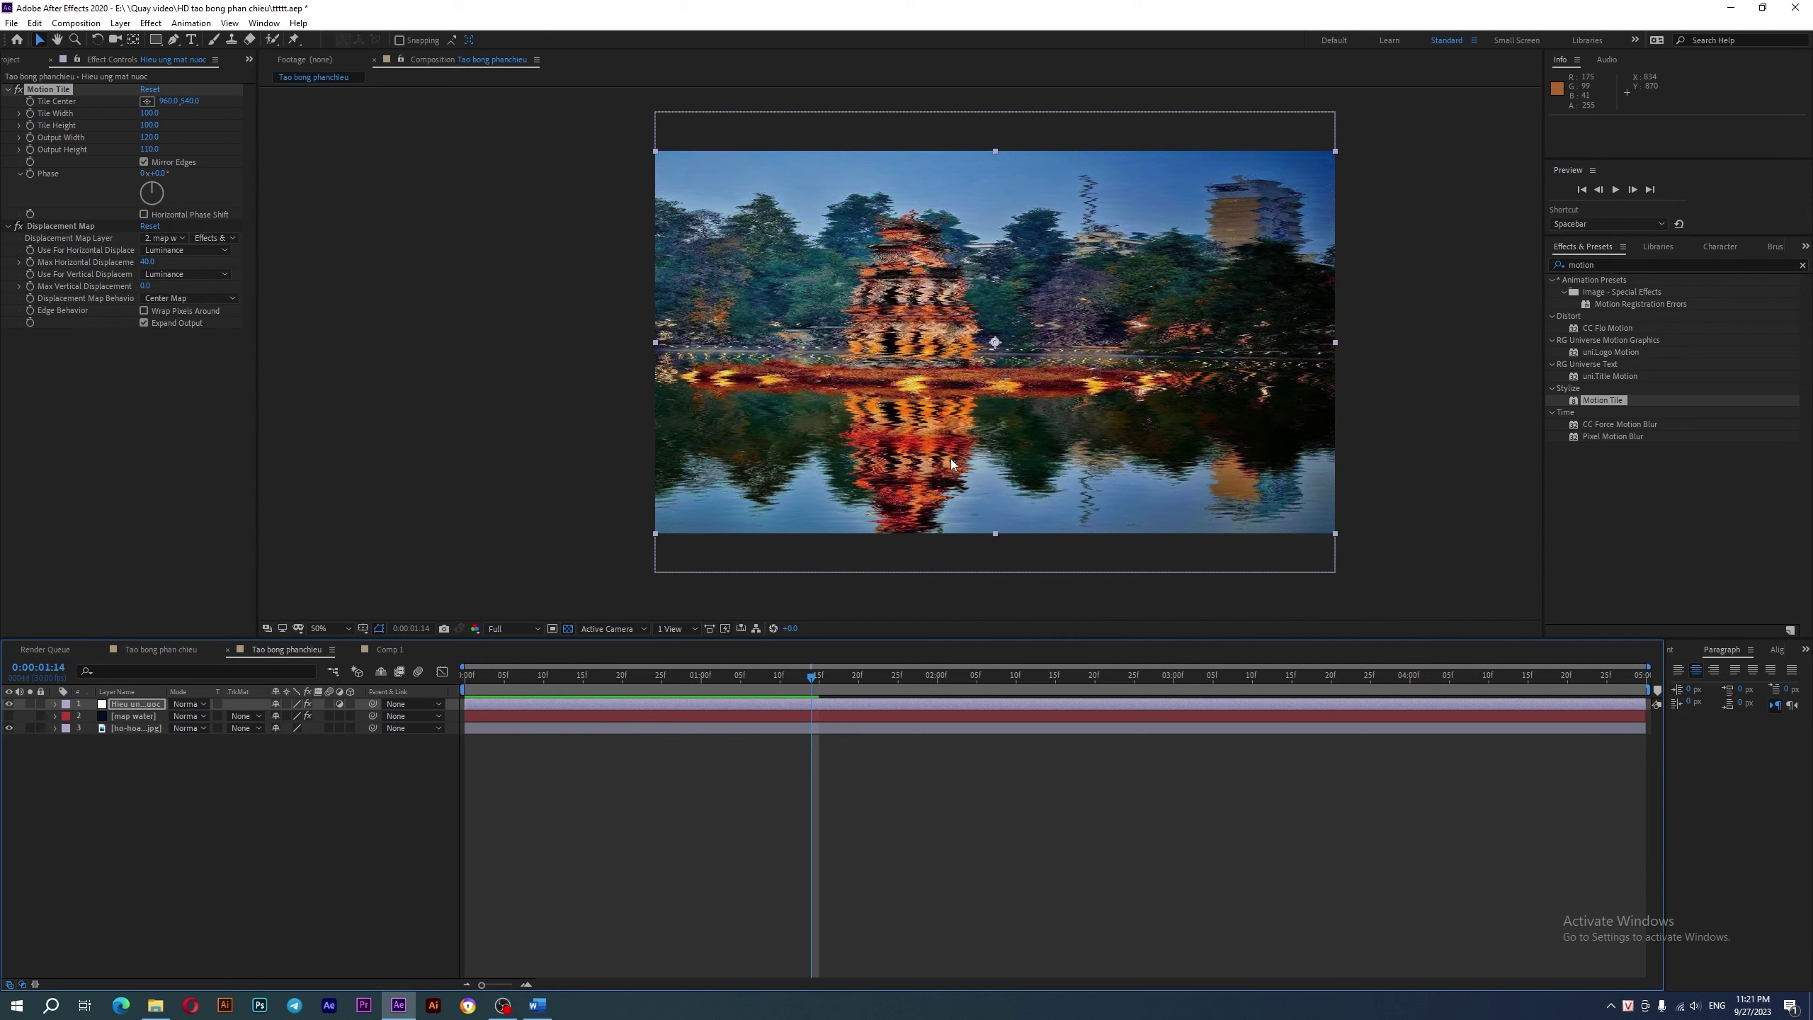
pyautogui.scroll(2, 1136, 448)
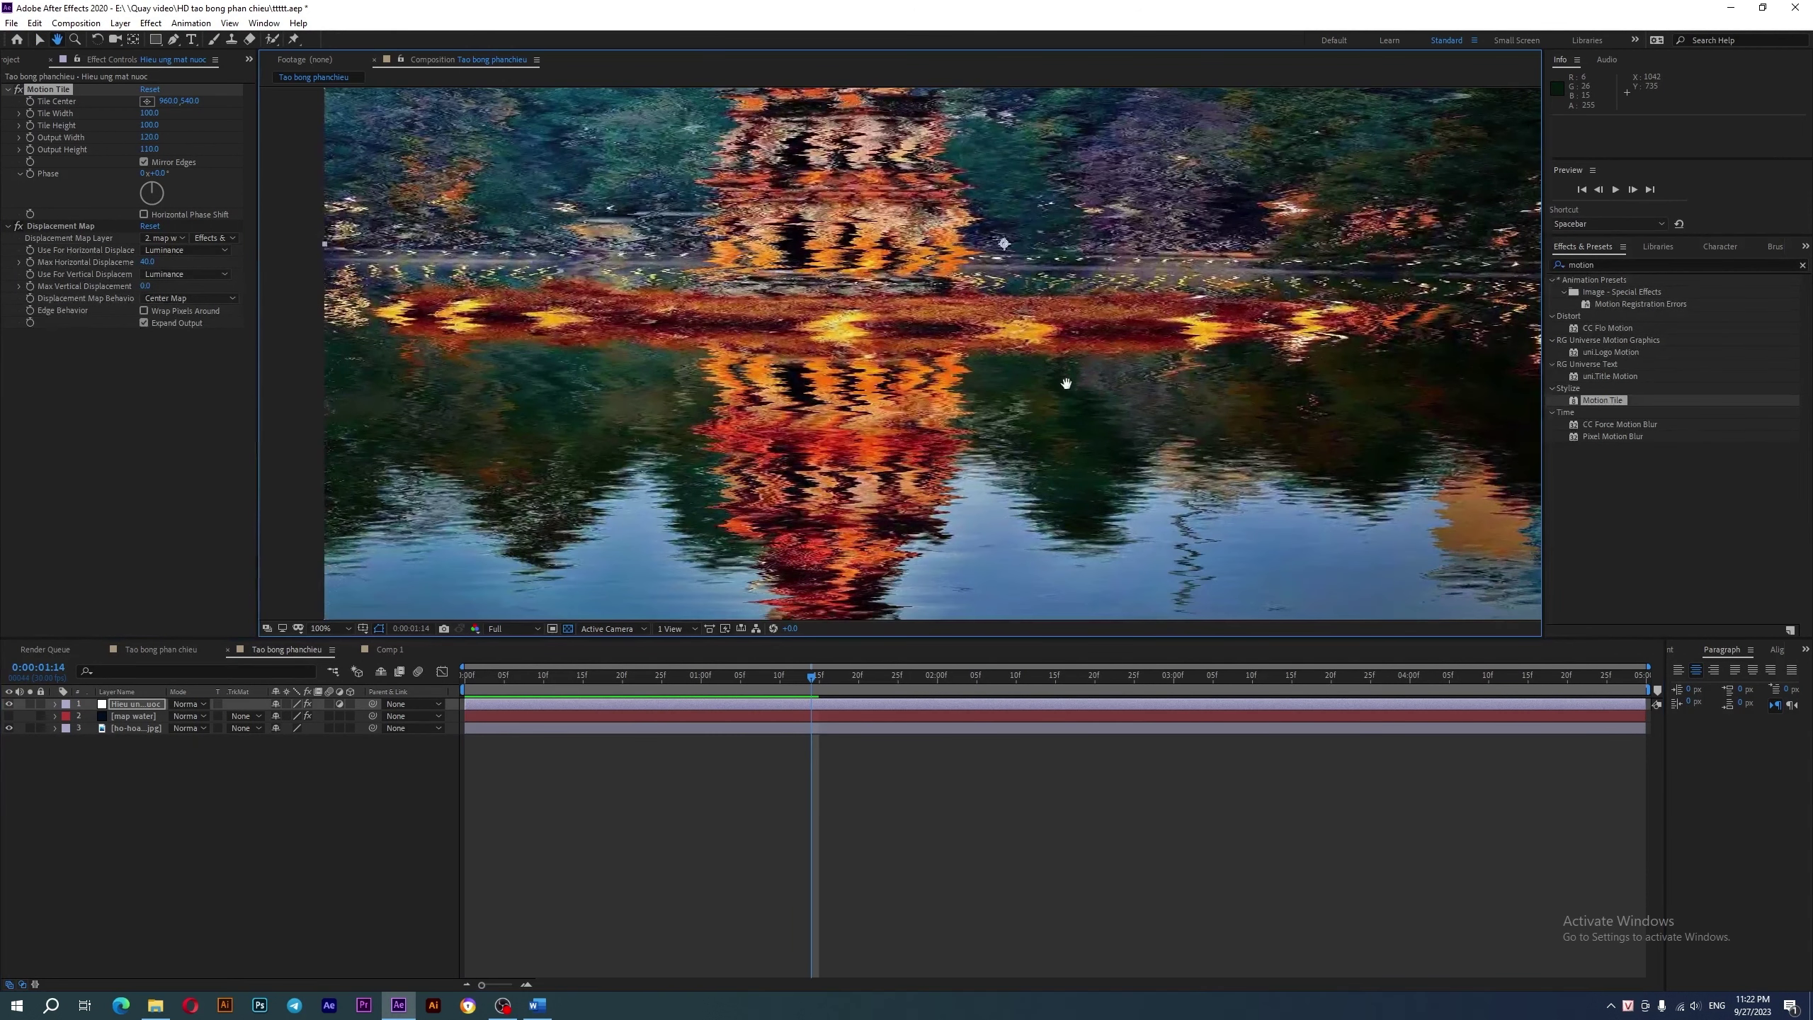
pyautogui.scroll(-2, 1067, 390)
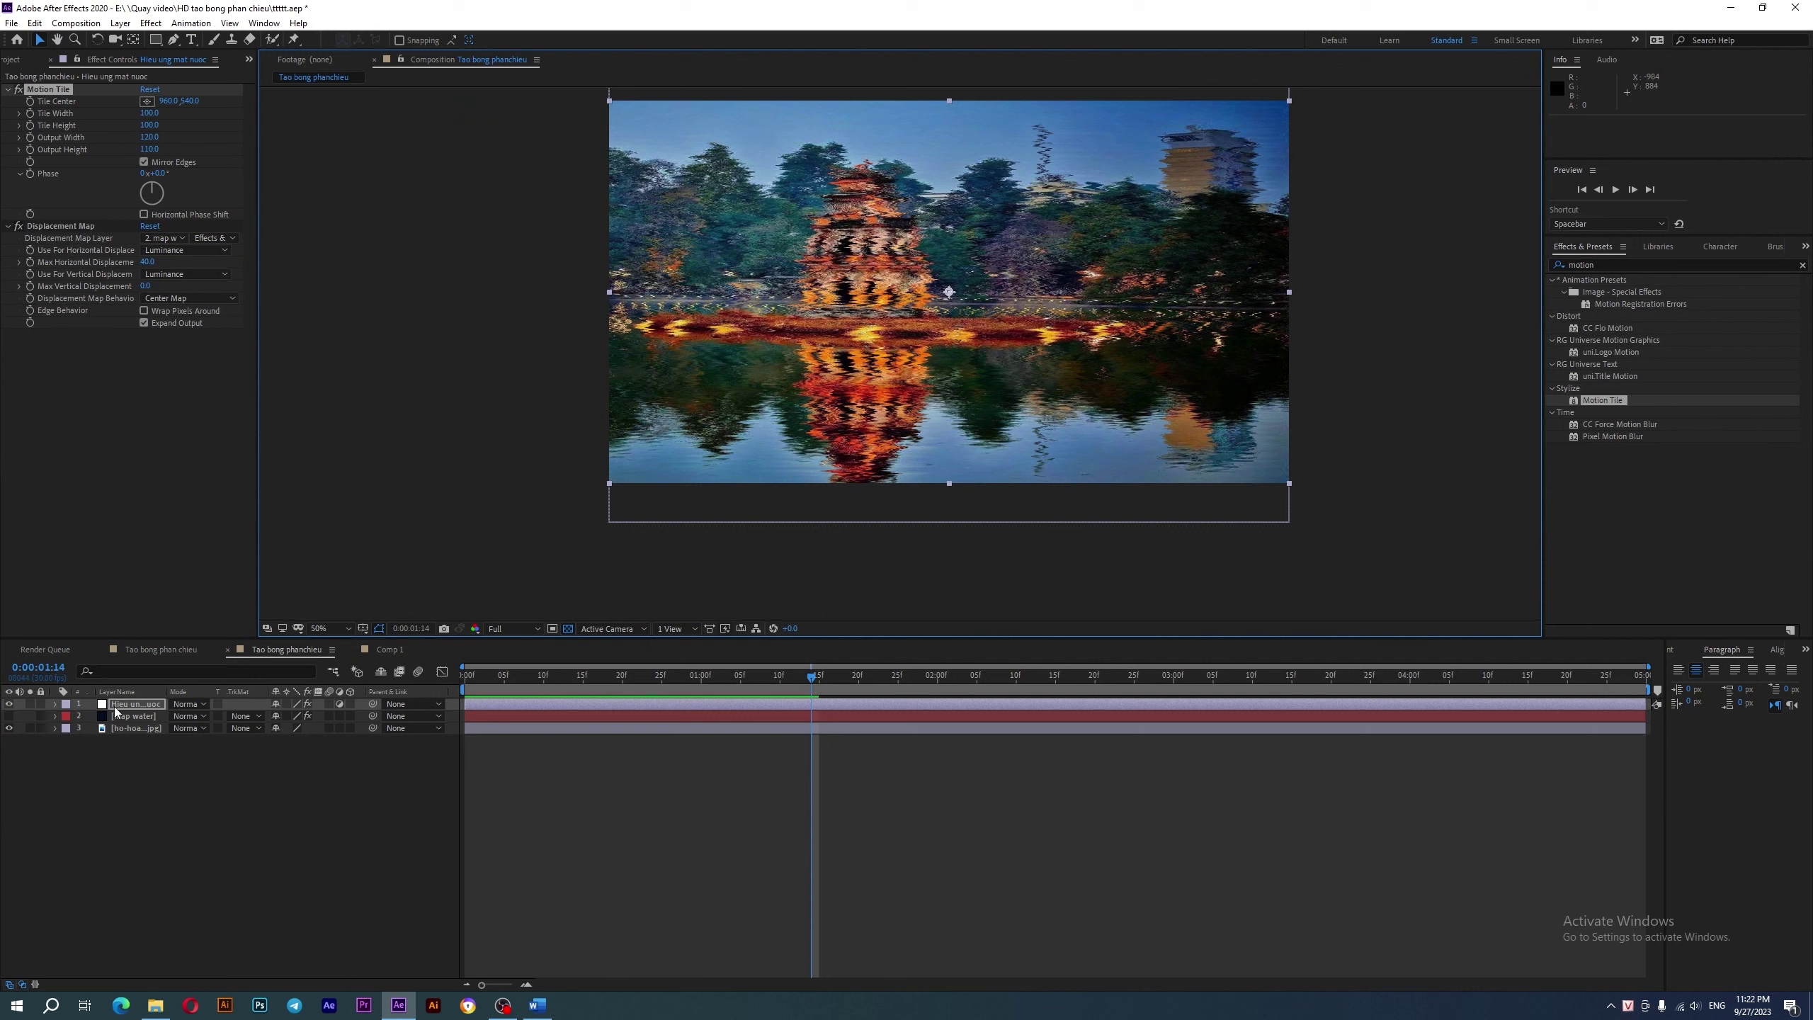
pyautogui.click(9, 728)
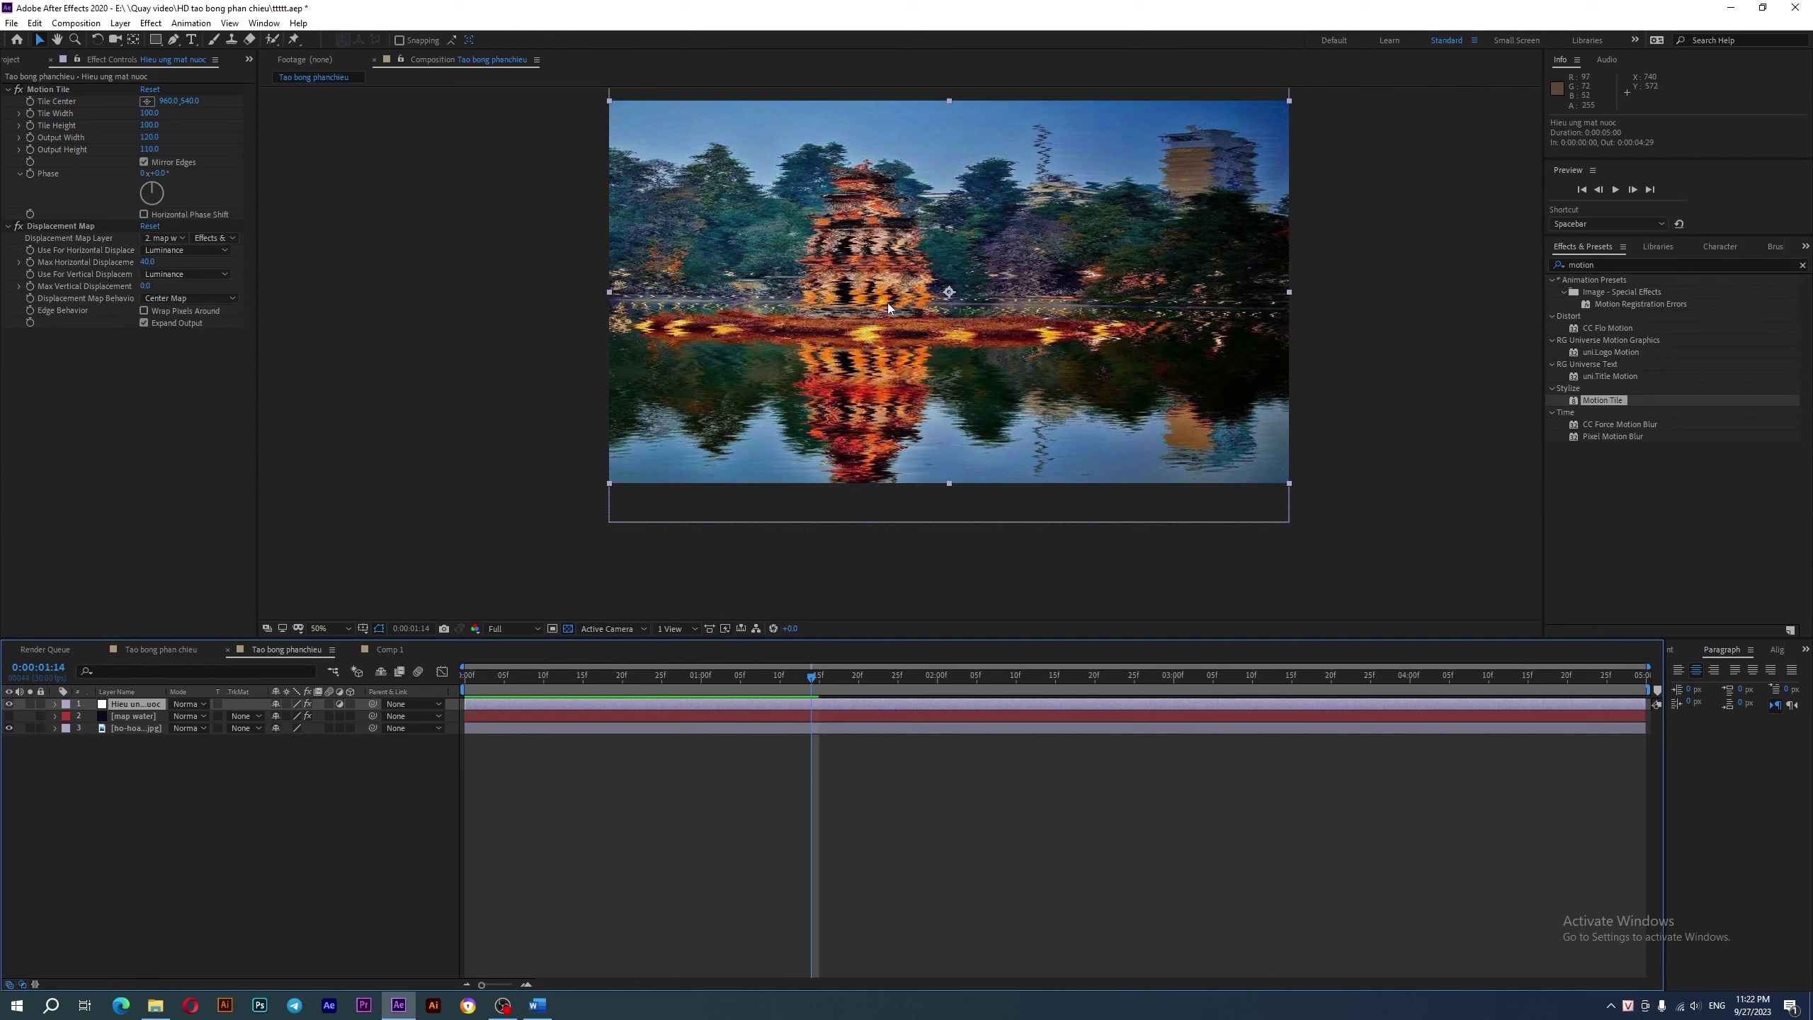
# - Compare the water-effect layer with and without its effects, leaving them off
pyautogui.click(307, 704)
pyautogui.click(307, 704)
pyautogui.click(308, 704)
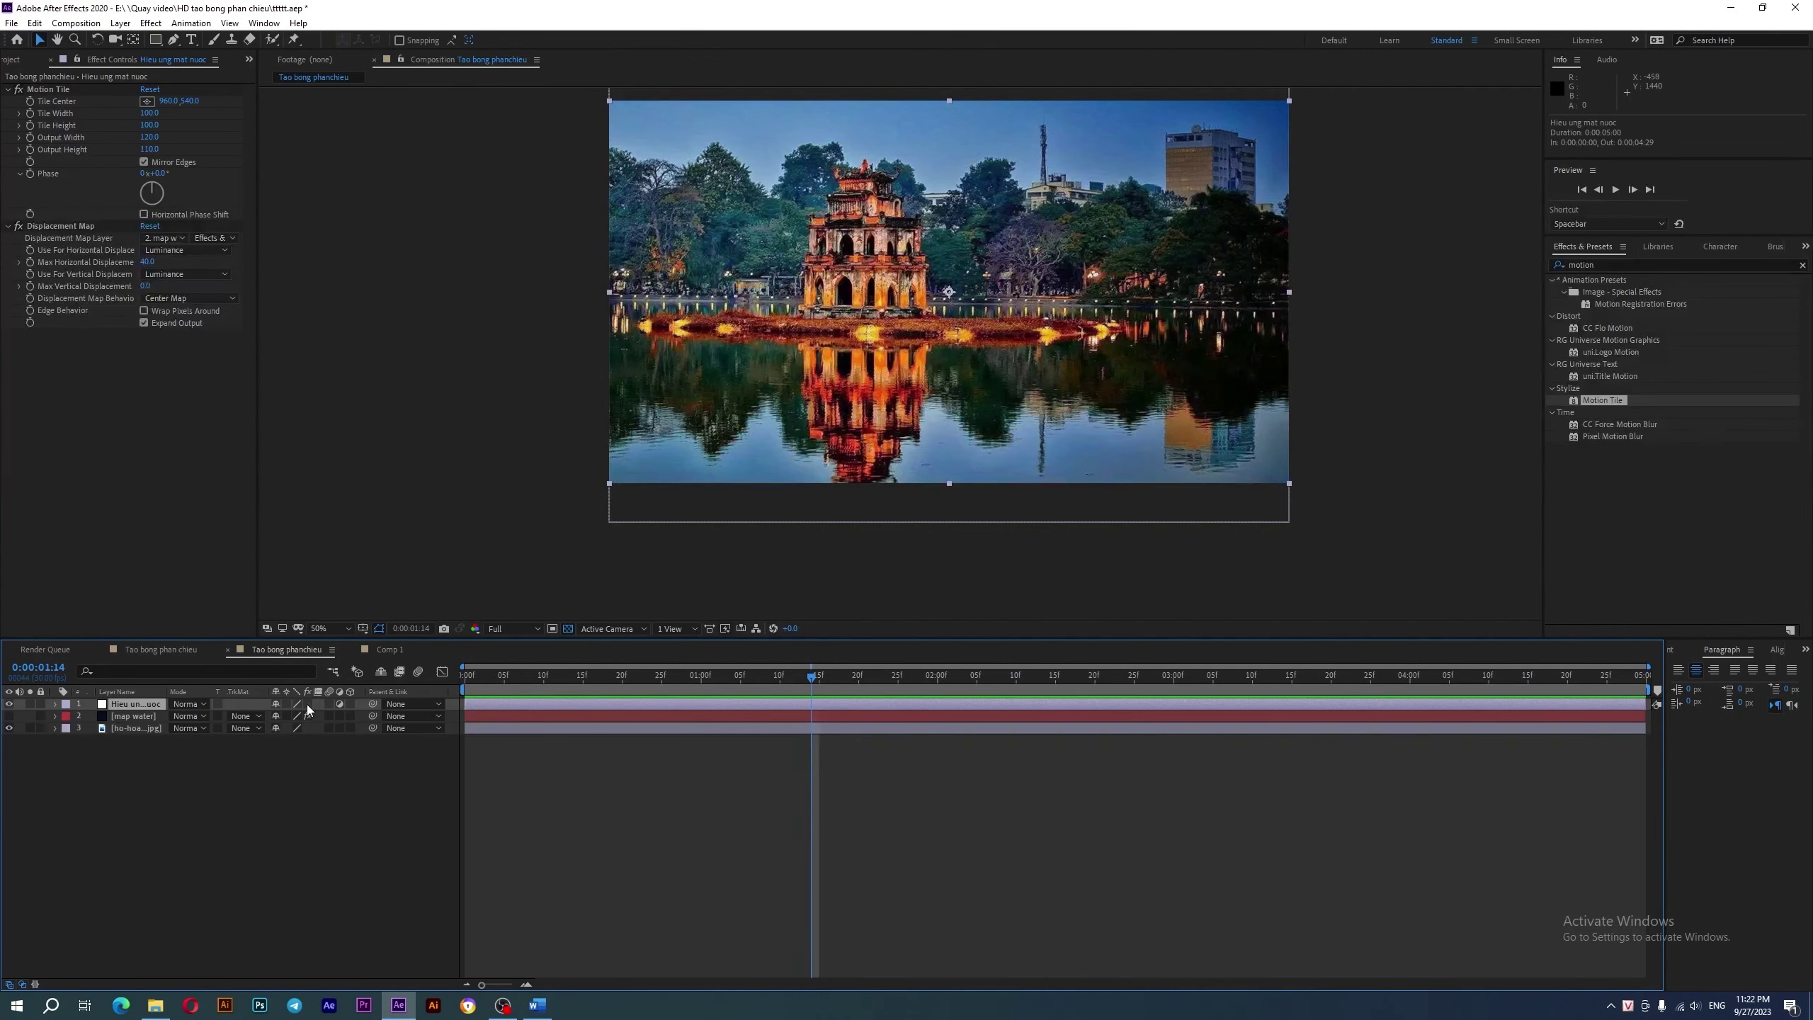
pyautogui.click(307, 704)
pyautogui.click(308, 704)
# - Draw a second Pen mask enclosing the water area along the shoreline
pyautogui.click(173, 39)
pyautogui.scroll(2, 894, 336)
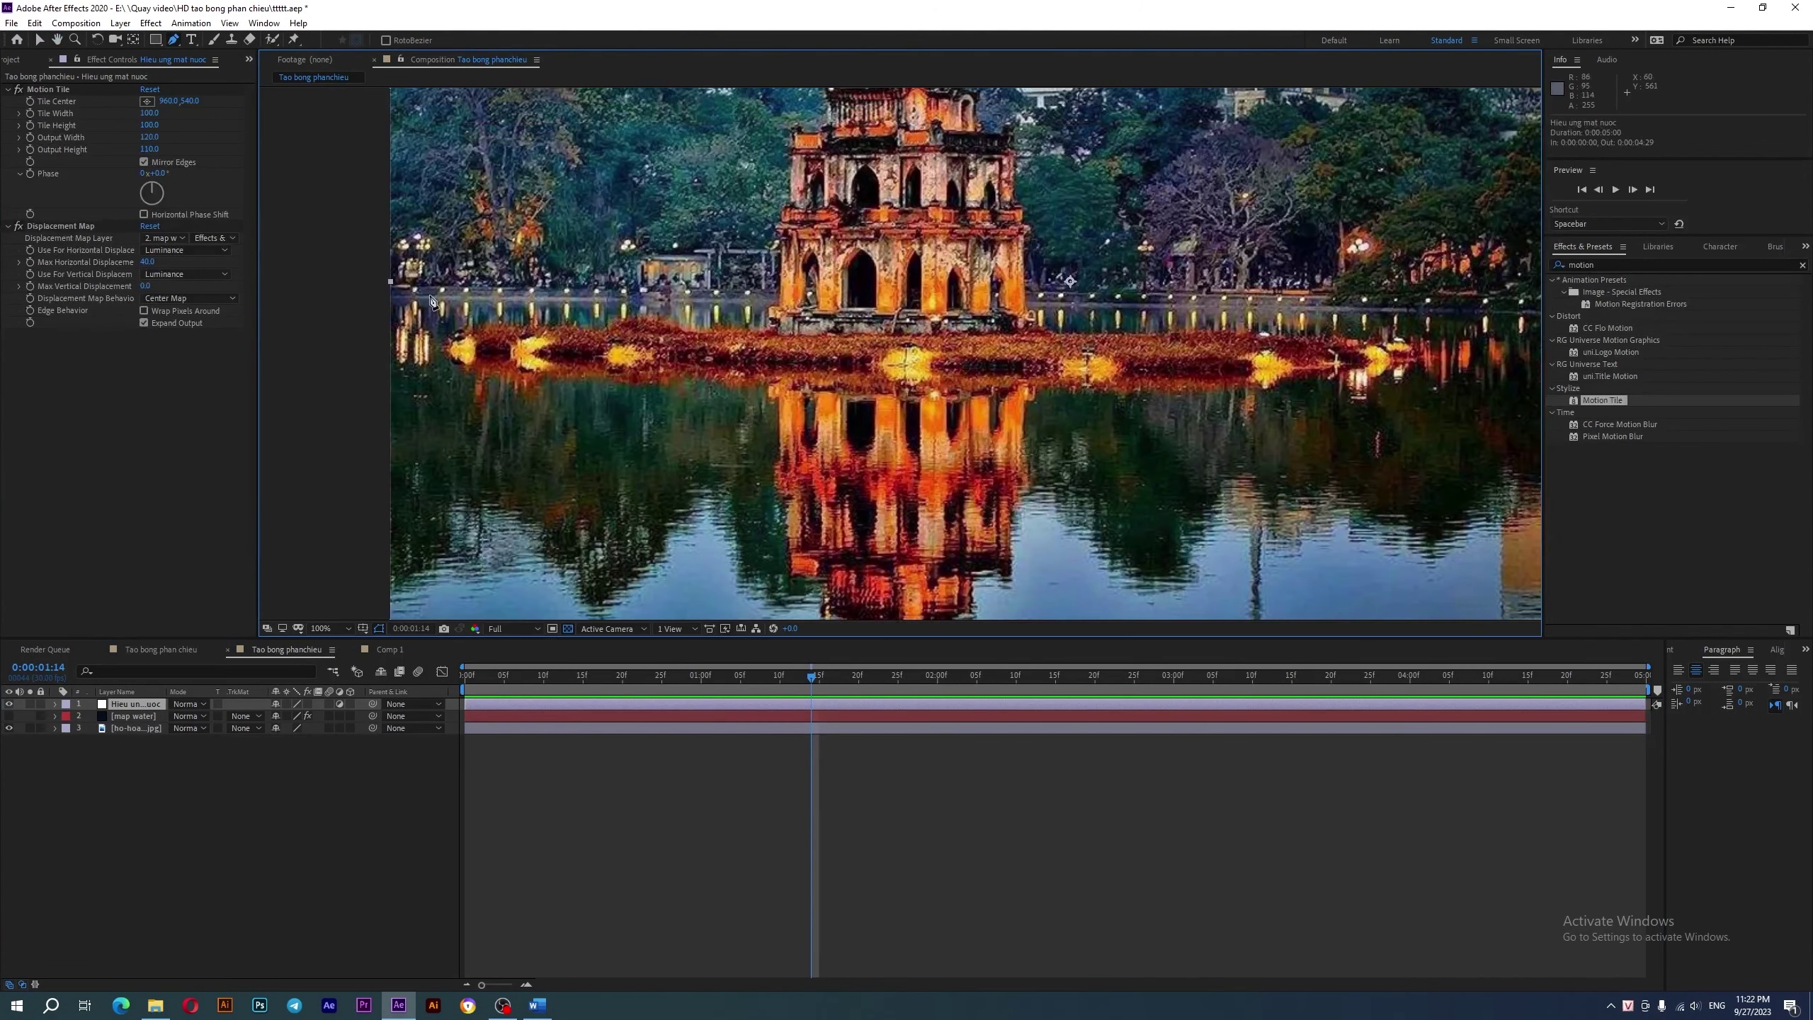
pyautogui.click(774, 300)
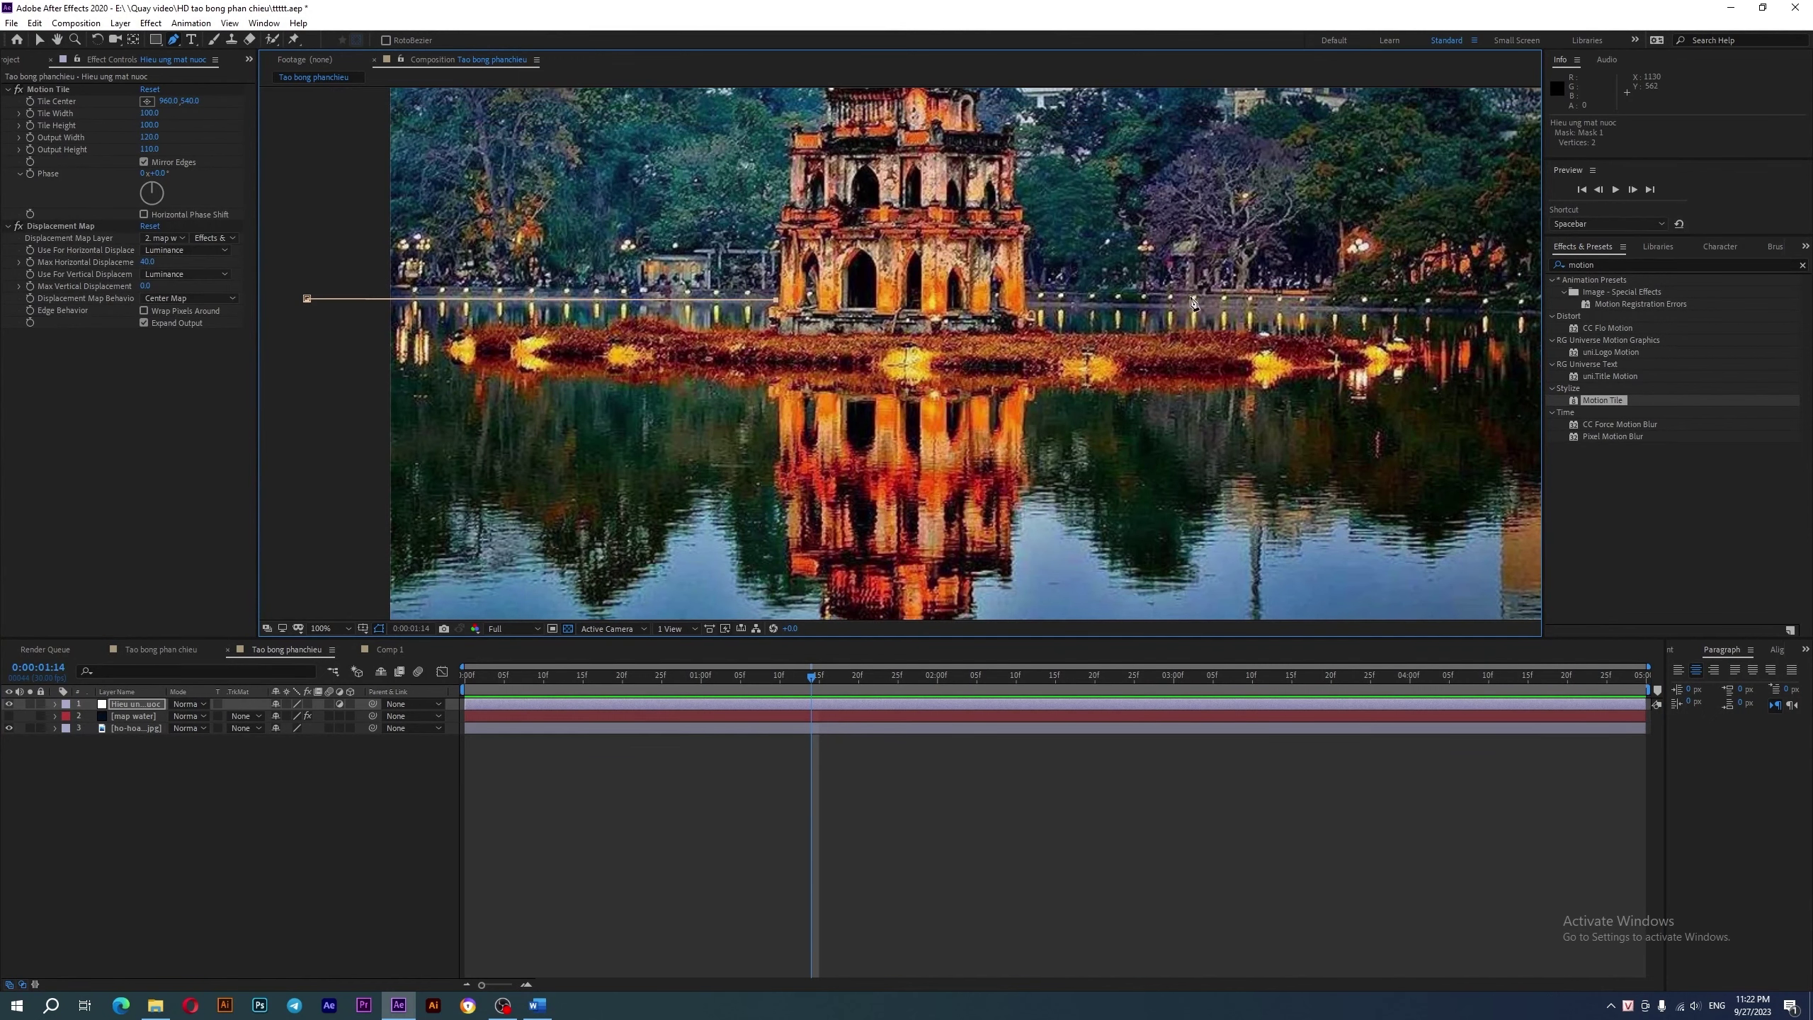
pyautogui.click(1195, 299)
pyautogui.moveTo(1289, 298); pyautogui.dragTo(711, 320)
pyautogui.click(736, 328)
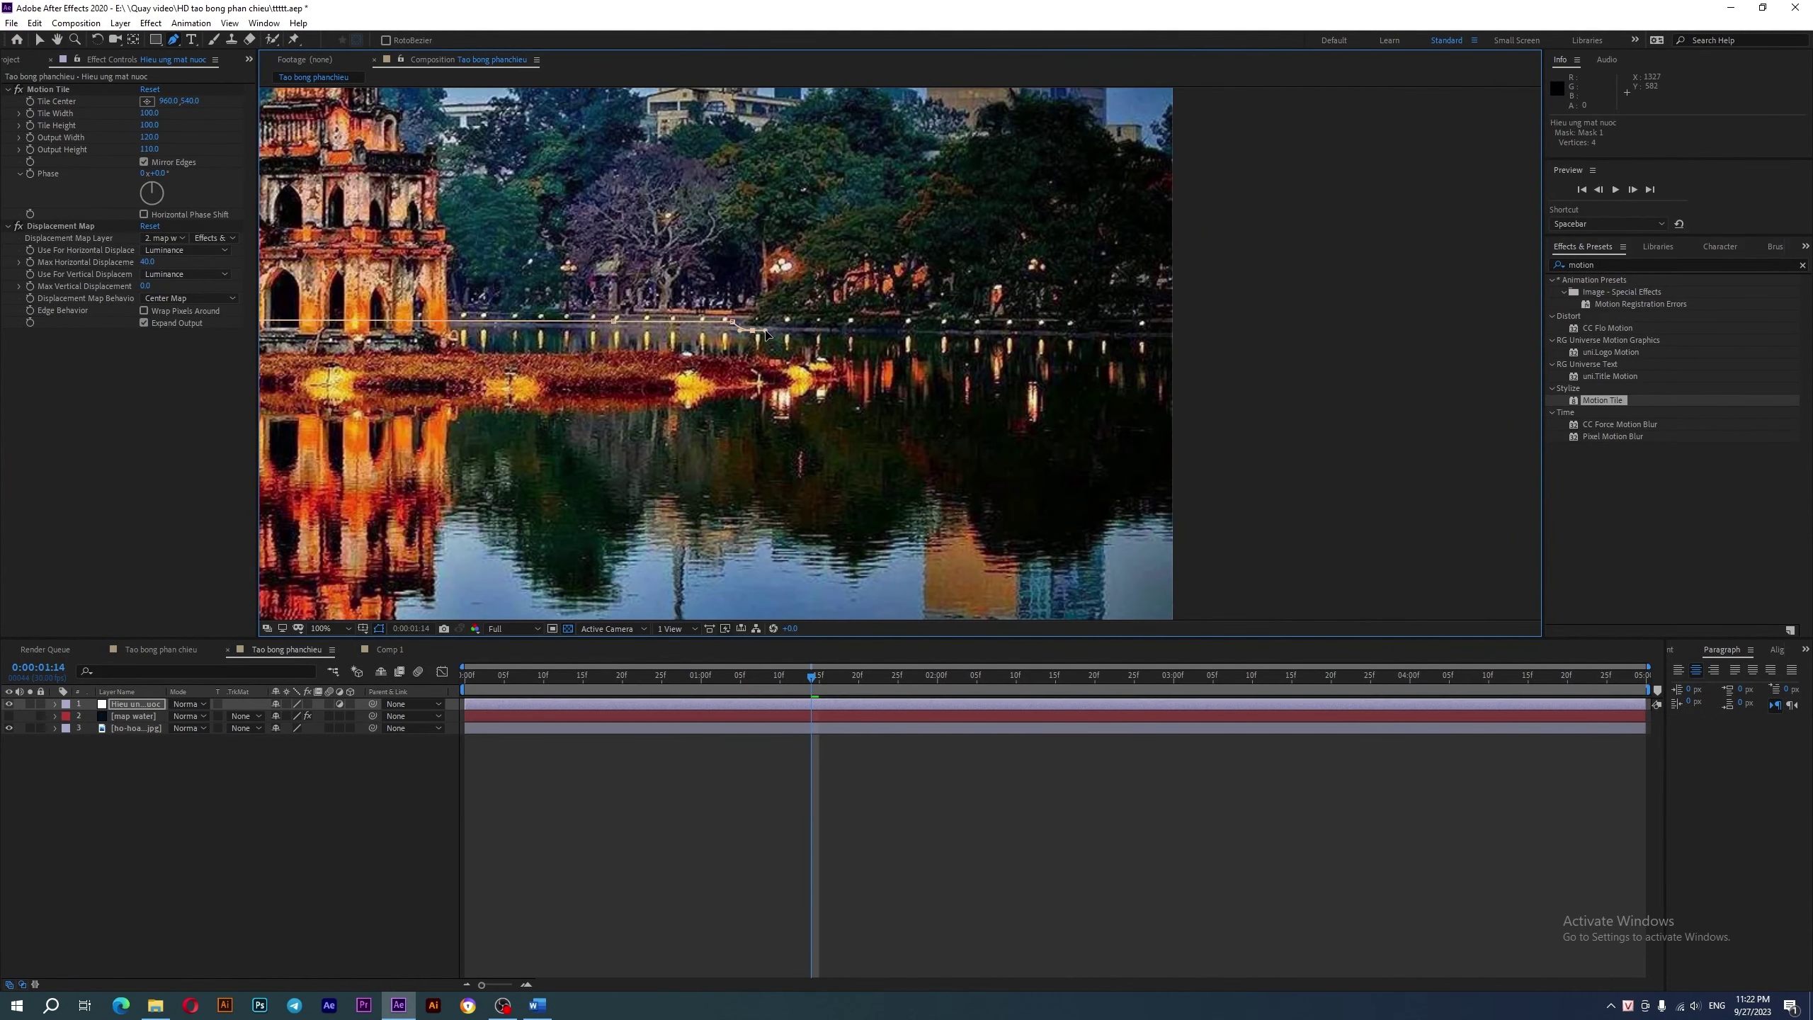
pyautogui.click(1187, 333)
pyautogui.scroll(-2, 1218, 333)
pyautogui.click(1124, 437)
pyautogui.click(937, 524)
pyautogui.click(610, 510)
pyautogui.click(512, 468)
pyautogui.click(580, 388)
pyautogui.click(607, 344)
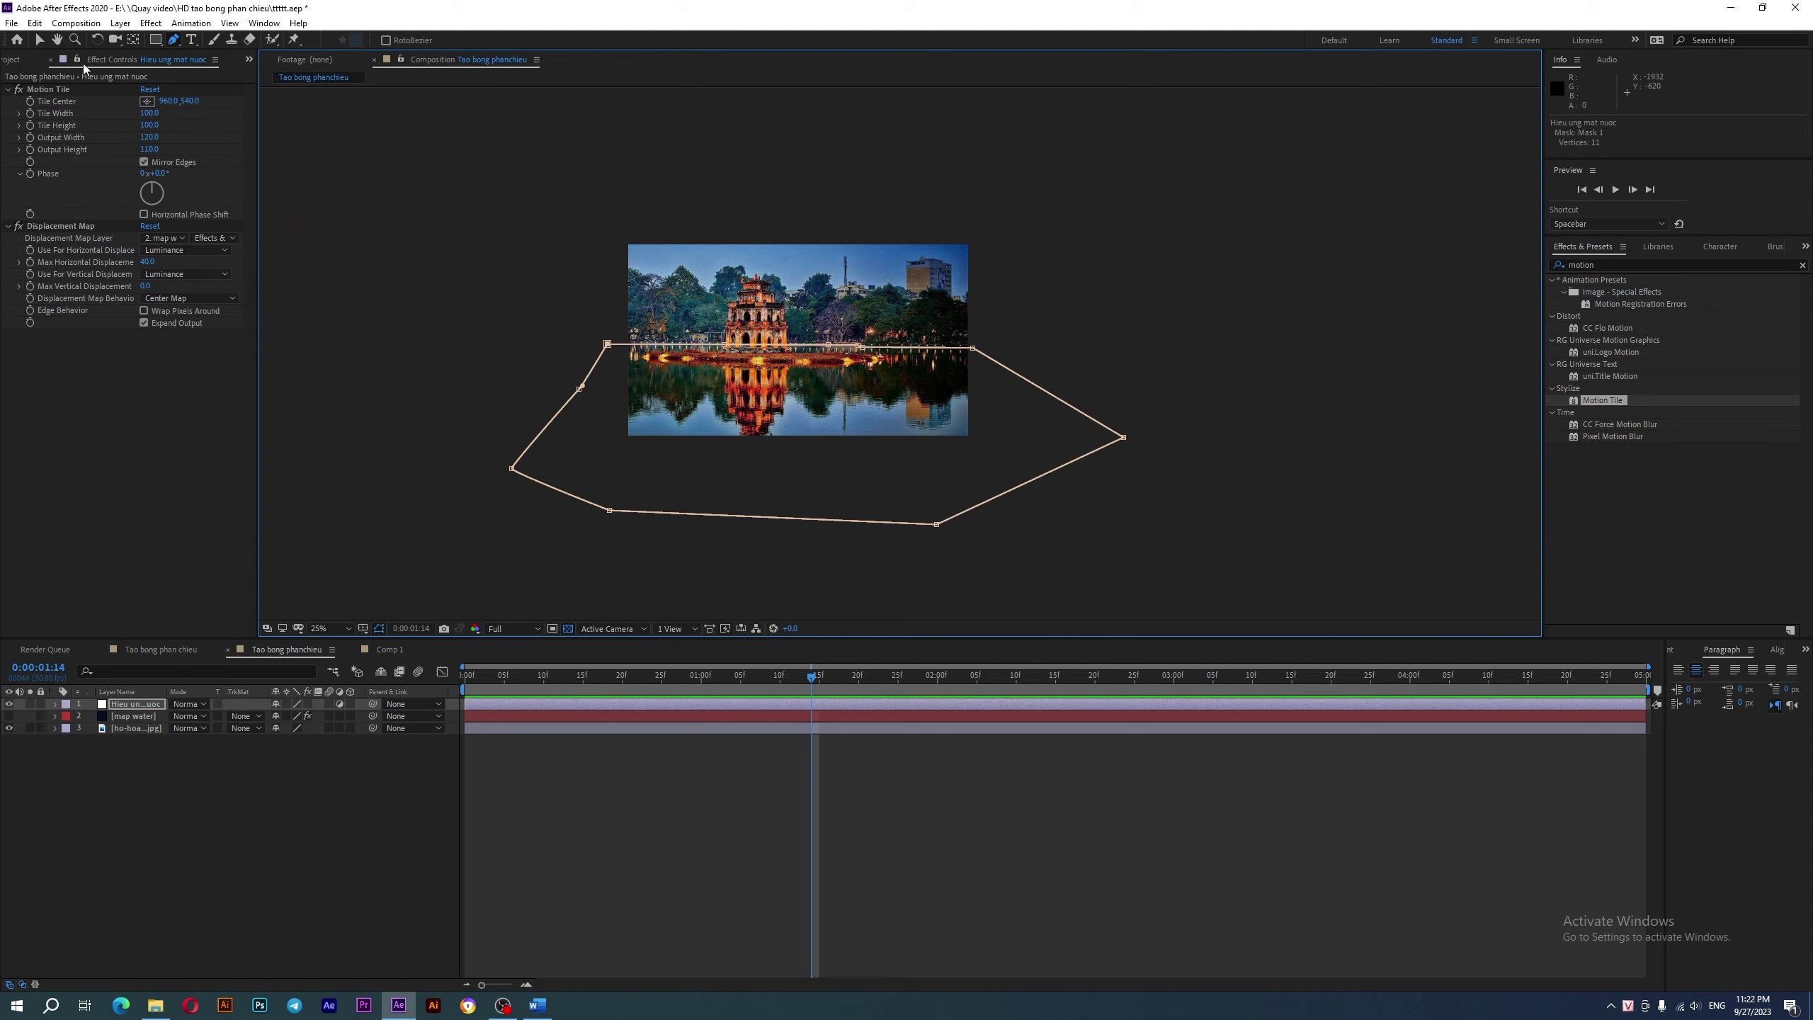
# - Undo the stray last mask point while inspecting the shoreline around the pagoda
pyautogui.press('.')
pyautogui.moveTo(469, 400); pyautogui.dragTo(676, 409)
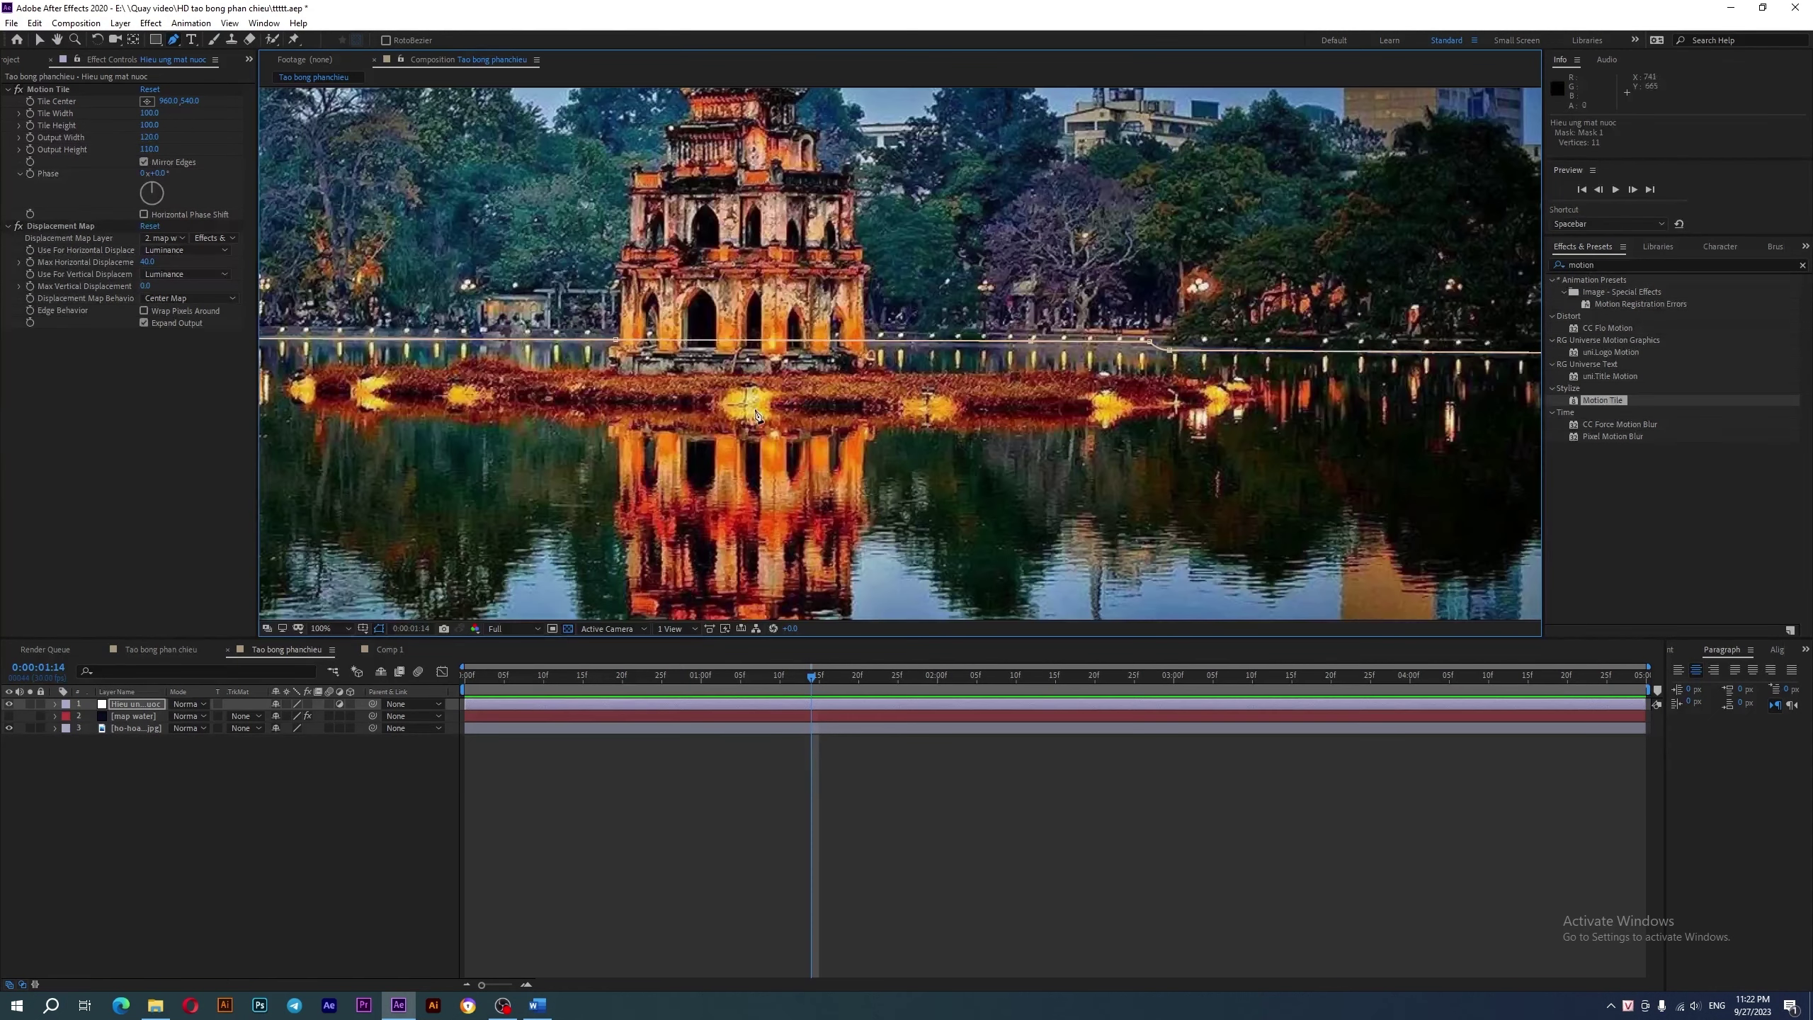
pyautogui.scroll(2, 759, 414)
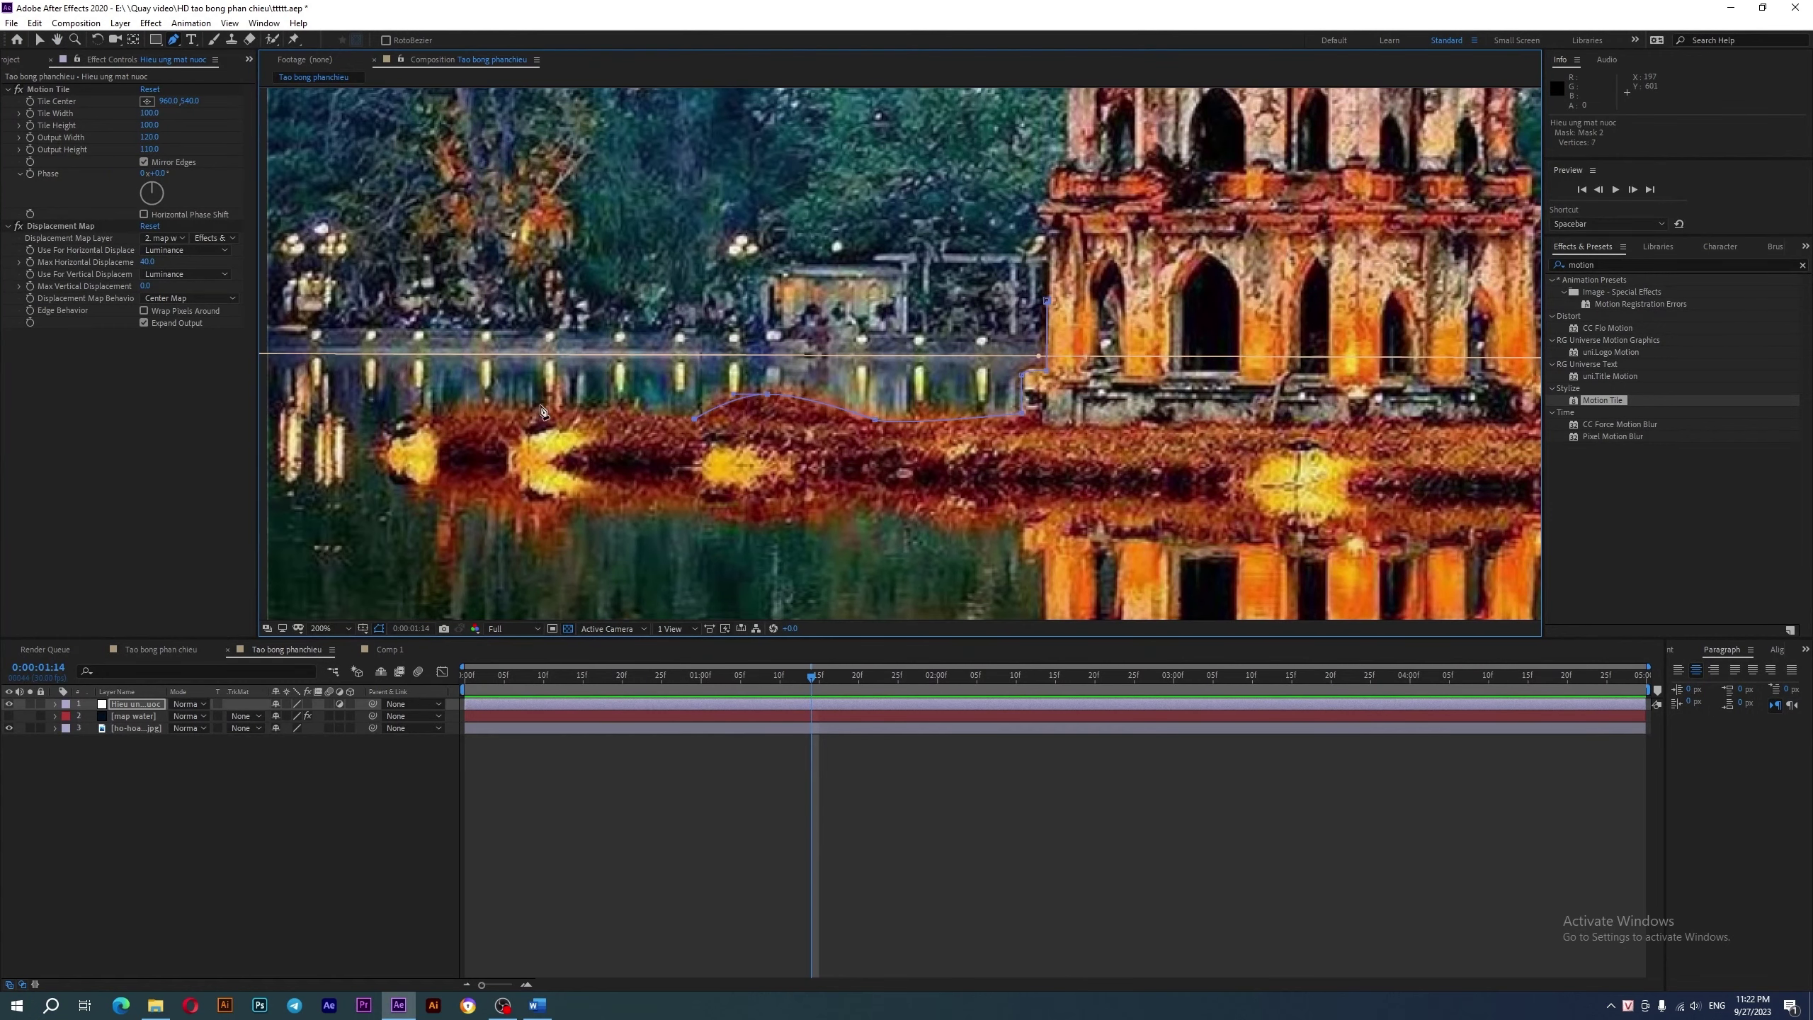
pyautogui.hotkey('ctrl', 'z')
pyautogui.moveTo(427, 508); pyautogui.dragTo(470, 313)
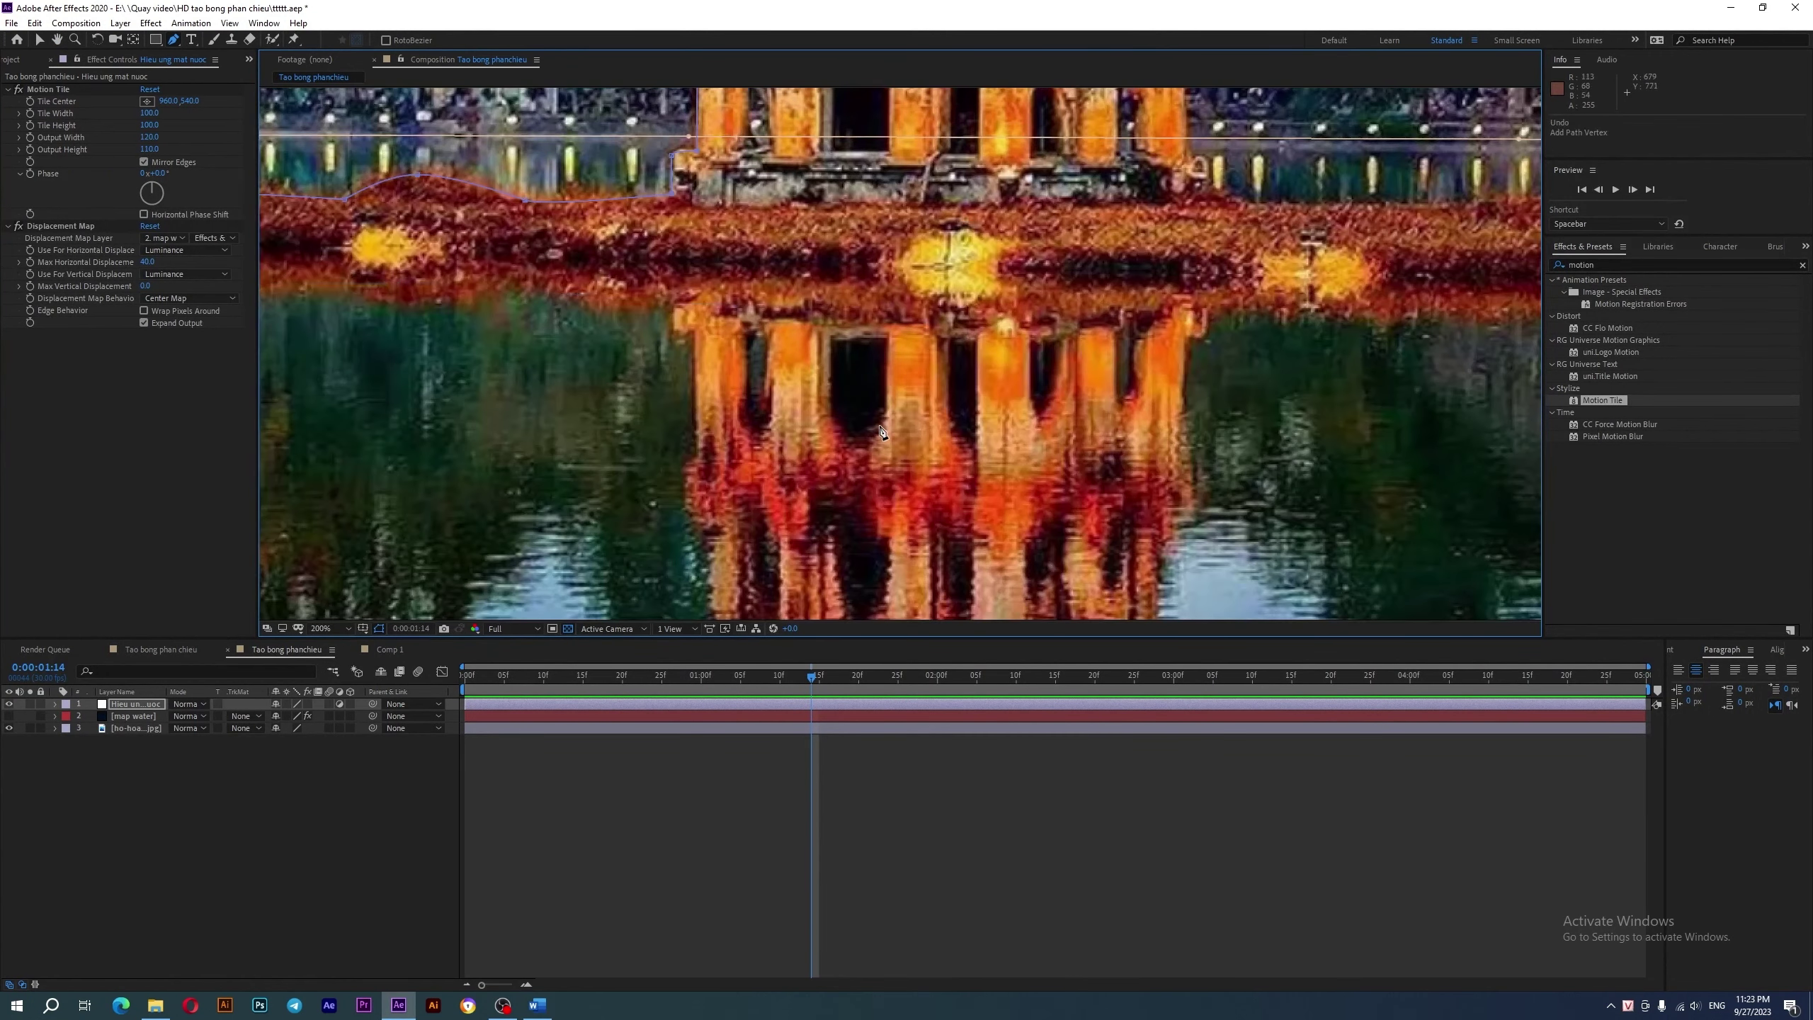
pyautogui.scroll(-1, 470, 312)
pyautogui.scroll(1, 470, 312)
pyautogui.moveTo(1356, 471); pyautogui.dragTo(583, 465)
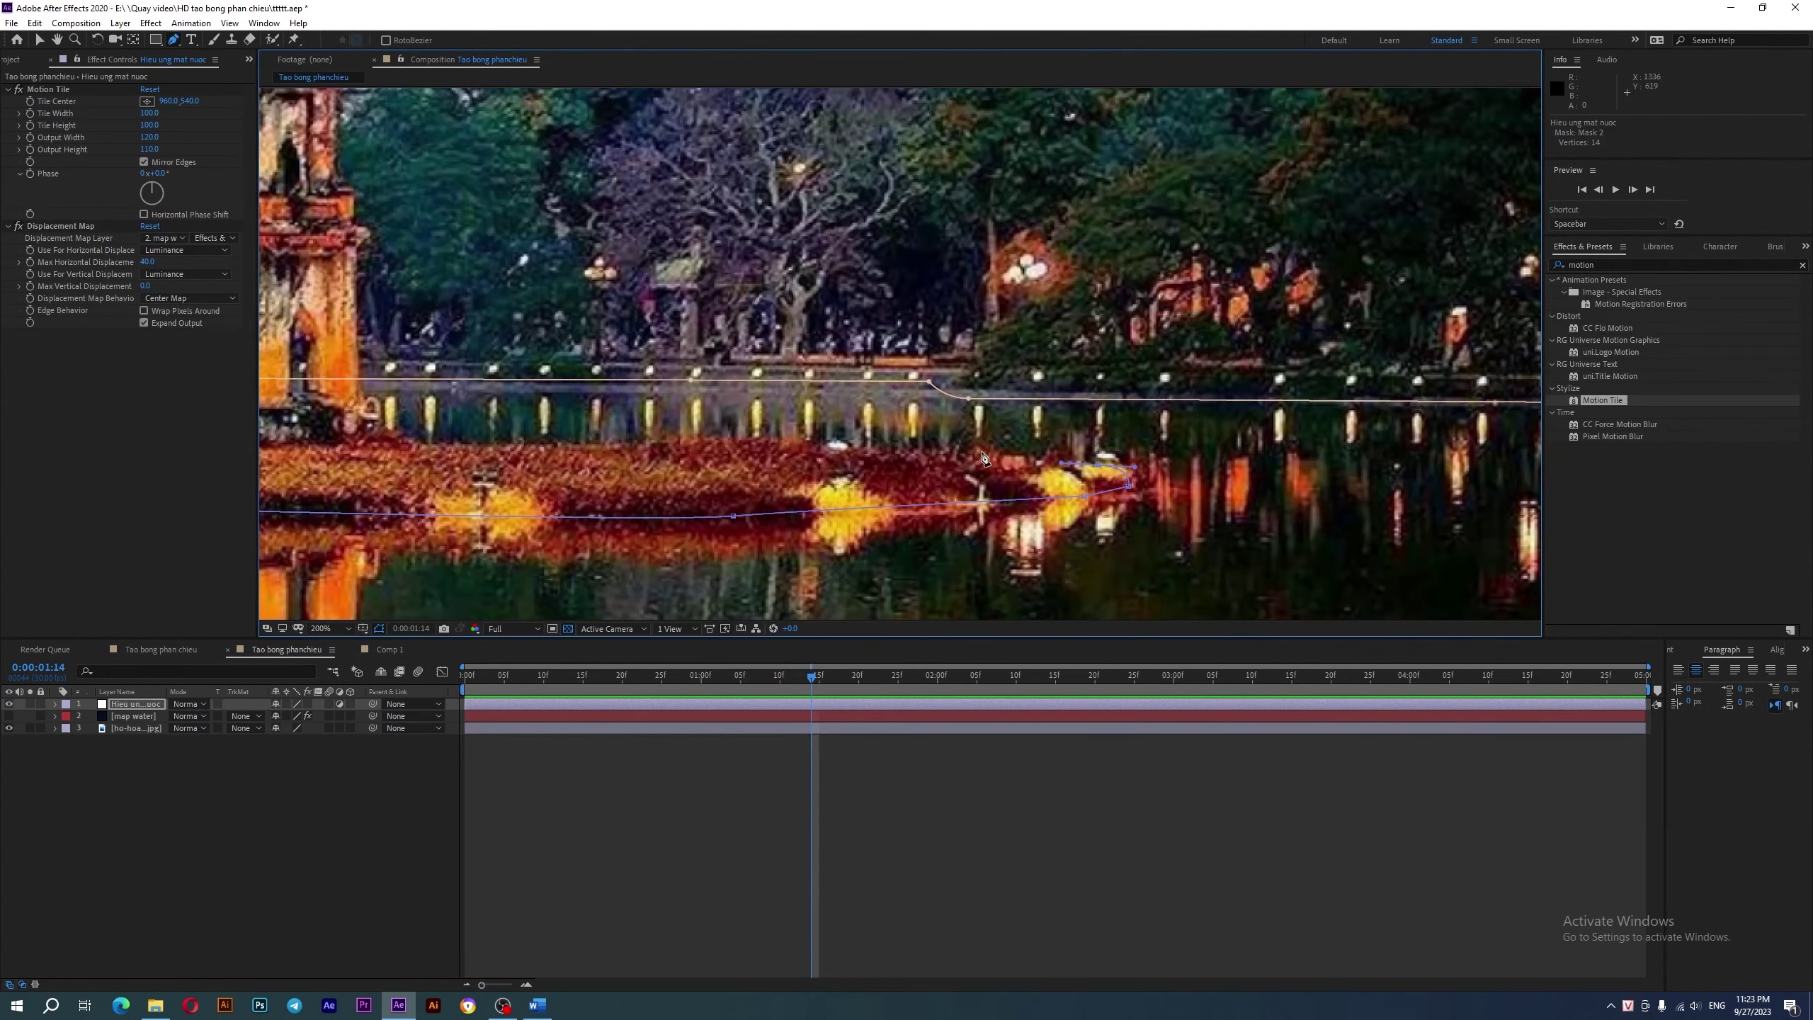
pyautogui.scroll(-1, 583, 465)
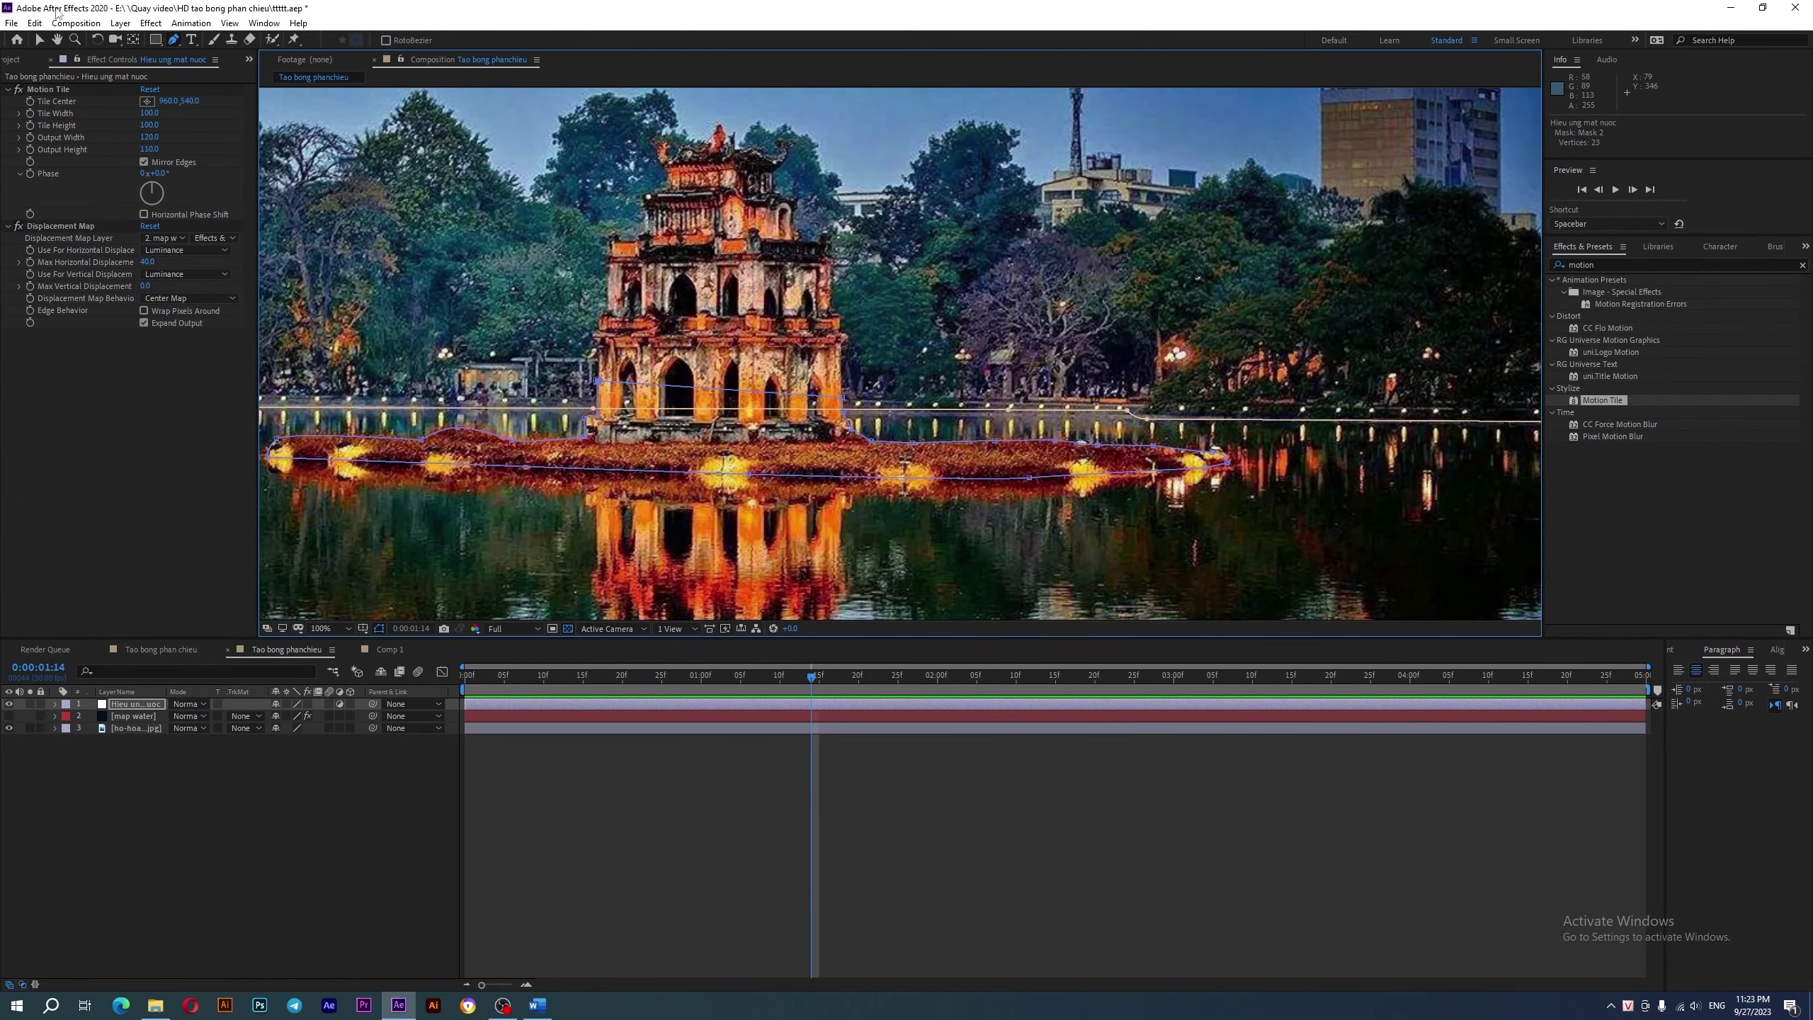
# - Set Mask 2 to Subtract and turn the water-effect layer's effects back on
pyautogui.click(39, 40)
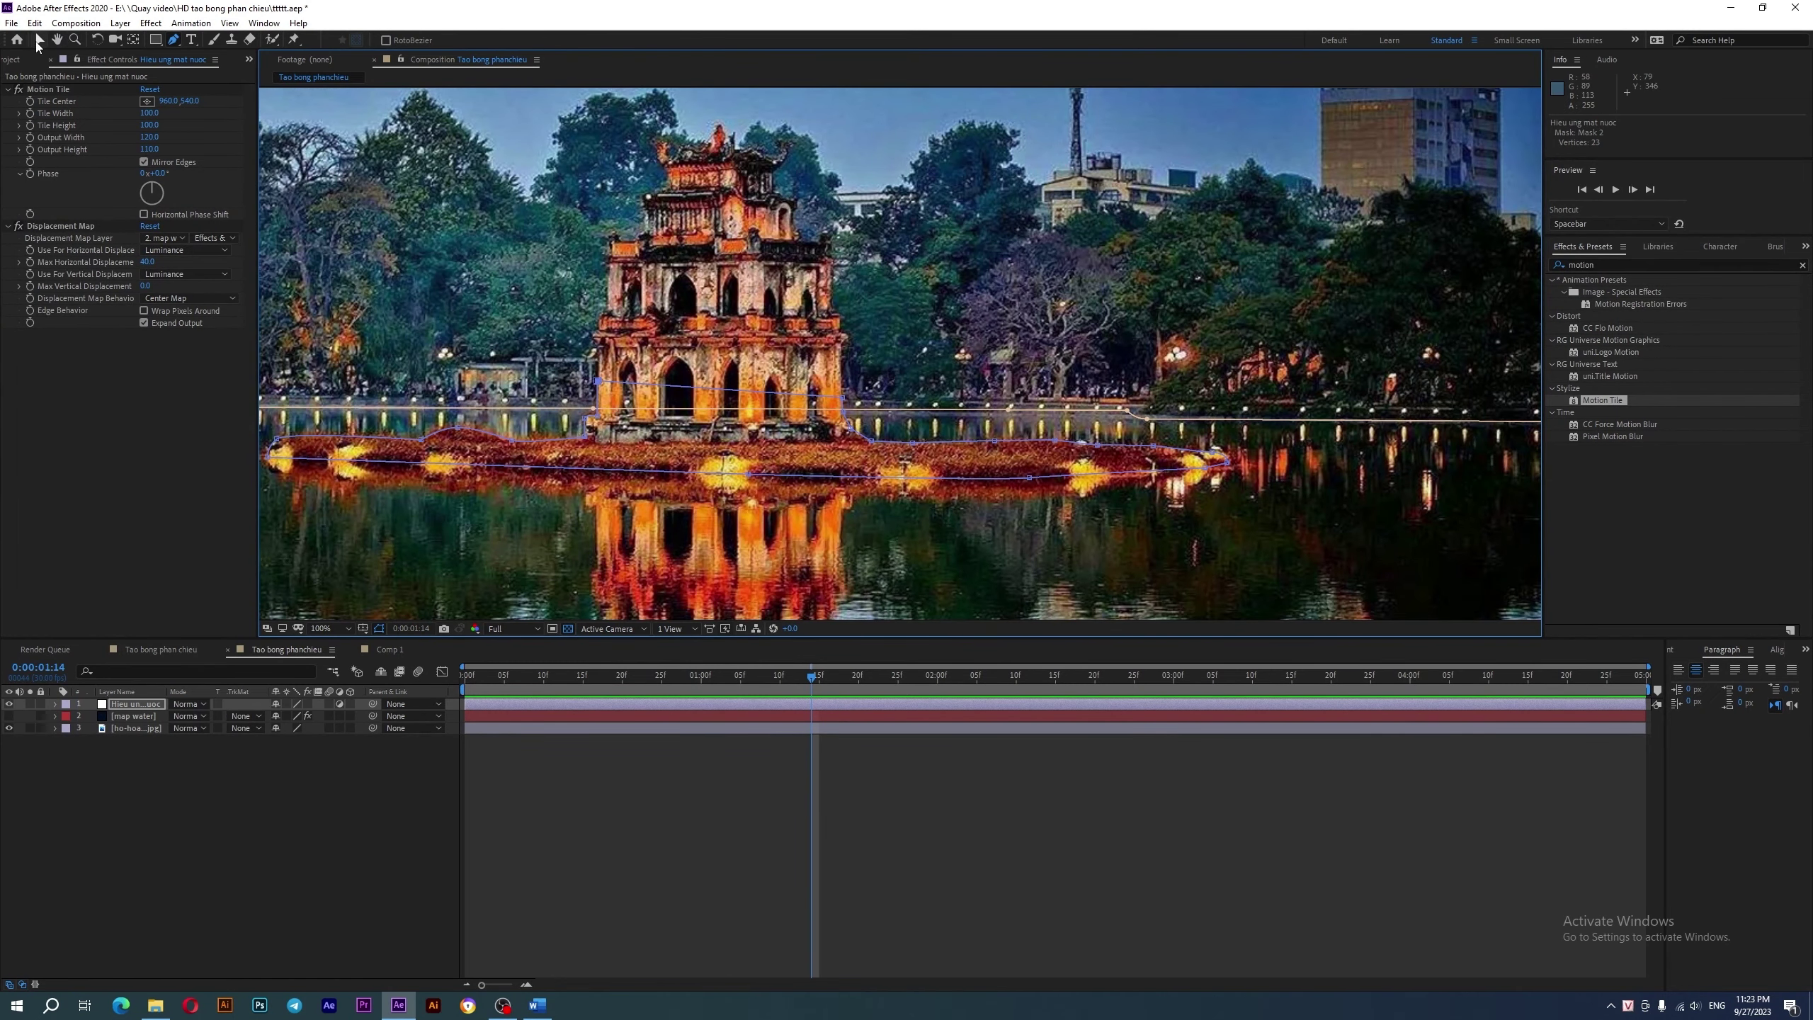
pyautogui.click(131, 705)
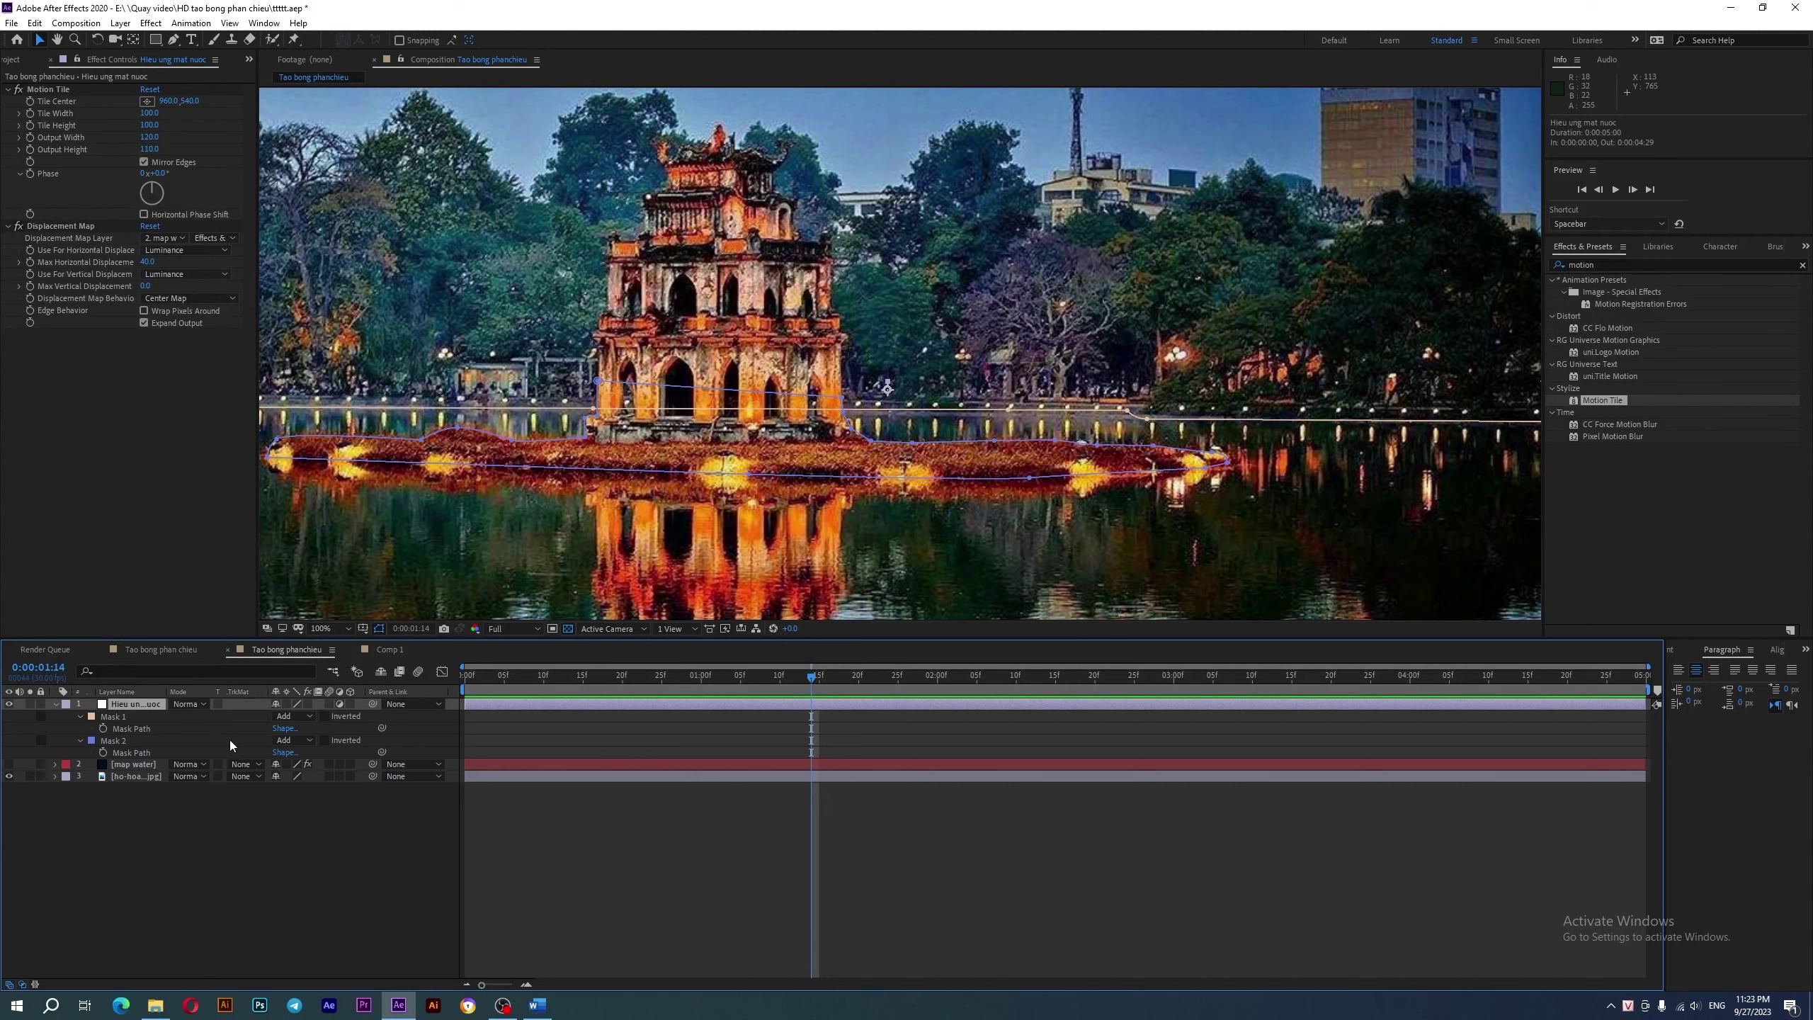
pyautogui.click(292, 741)
pyautogui.click(312, 787)
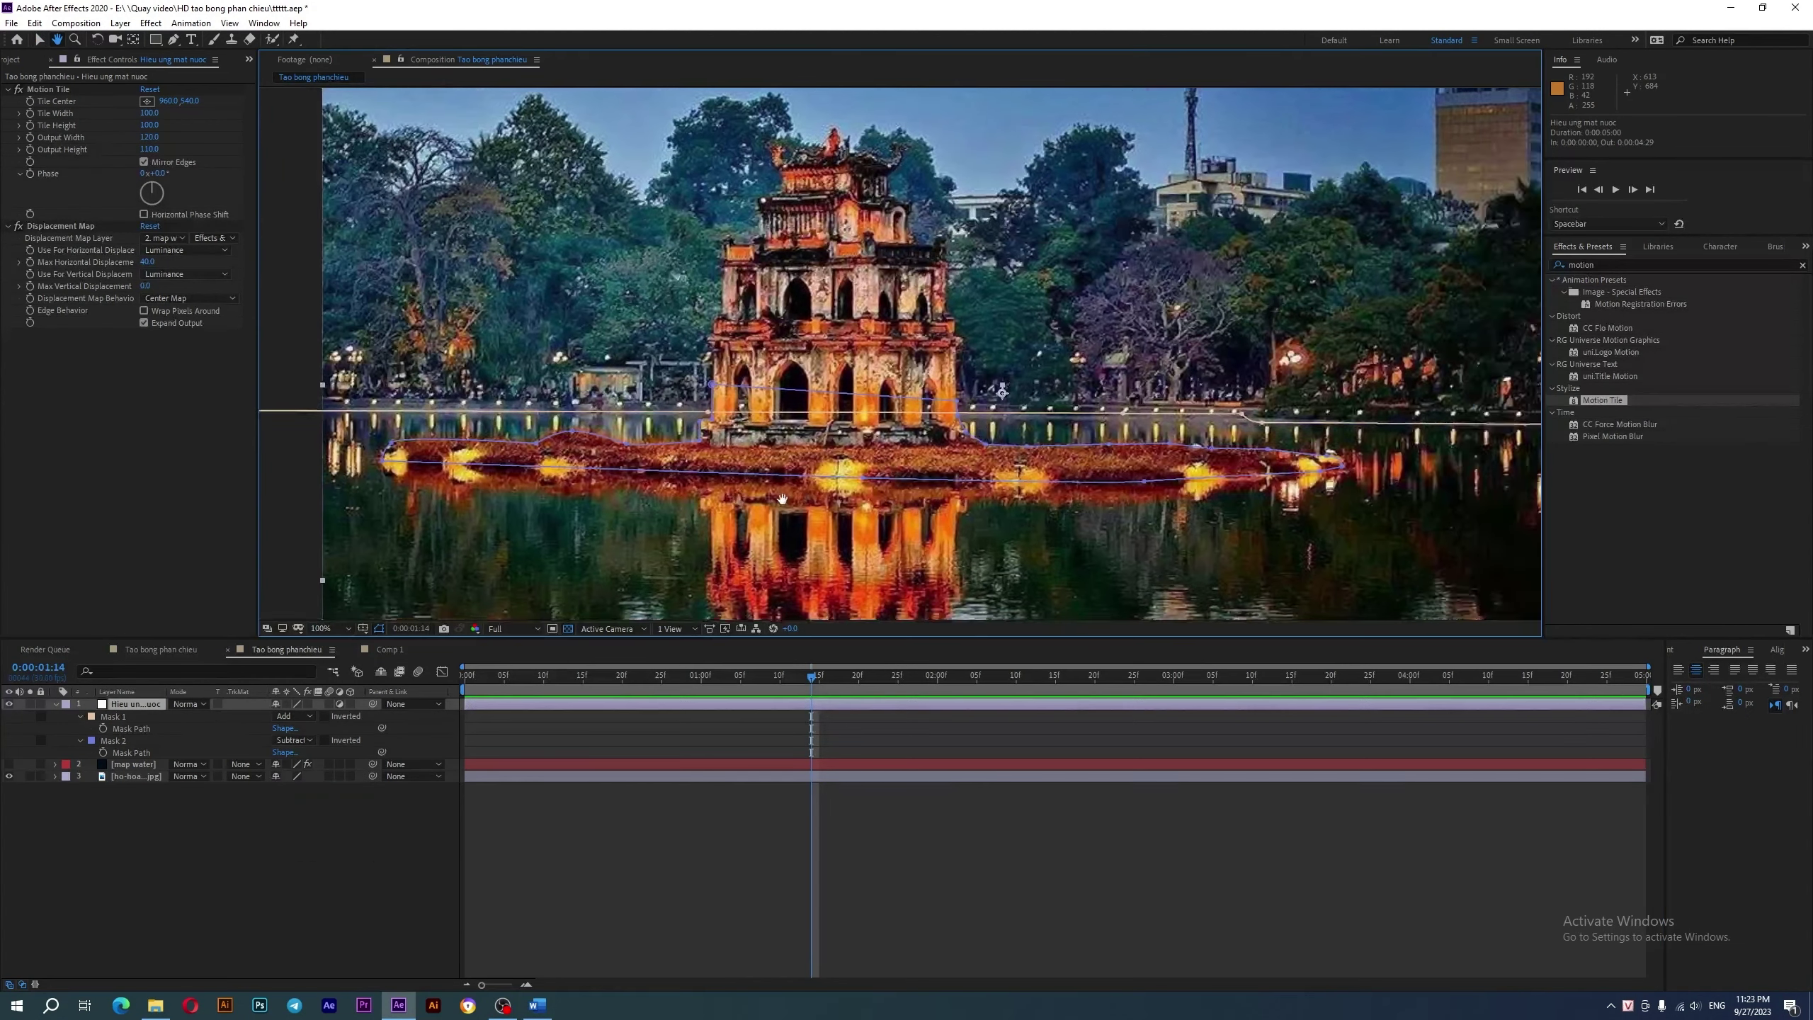
pyautogui.hscroll(-5, 678, 456)
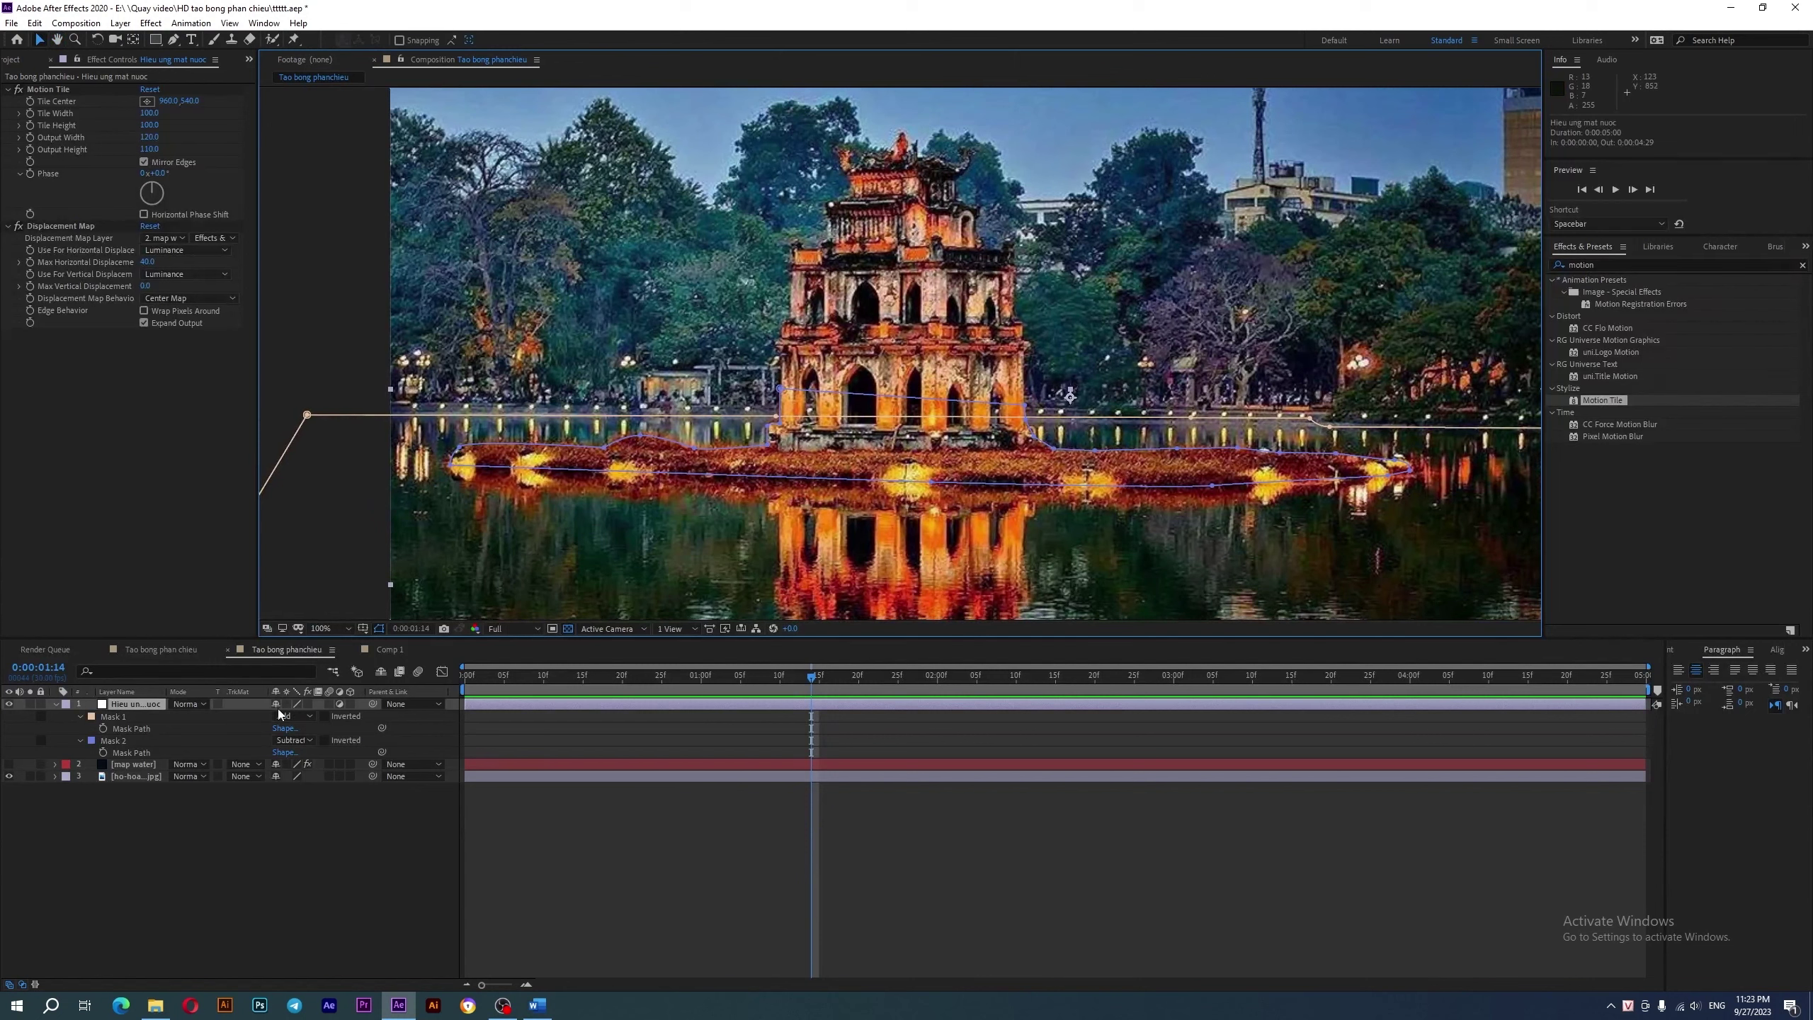
pyautogui.click(306, 704)
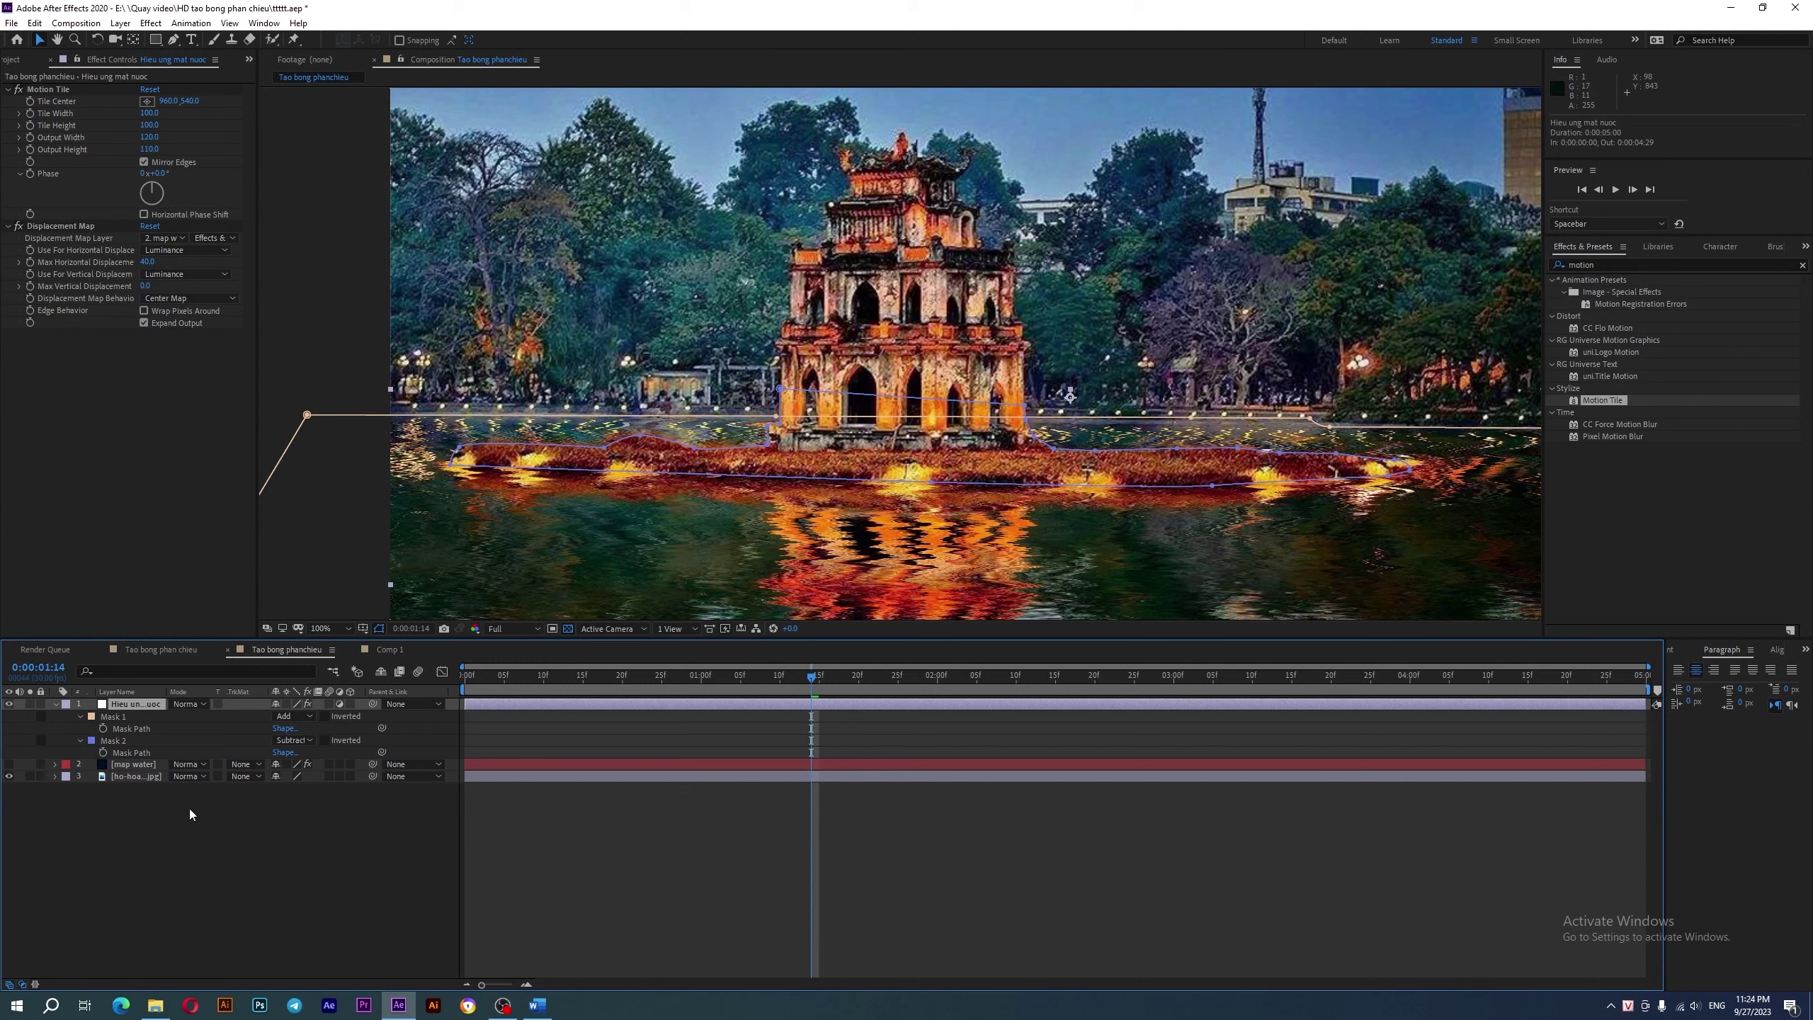
# - Feather Mask 1 and Mask 2, set Mask 2 Mask Expansion to -7 px, and preview
pyautogui.press('f')
pyautogui.moveTo(296, 728)
pyautogui.mouseDown()
pyautogui.moveTo(328, 728)
pyautogui.moveTo(332, 755)
pyautogui.mouseUp()
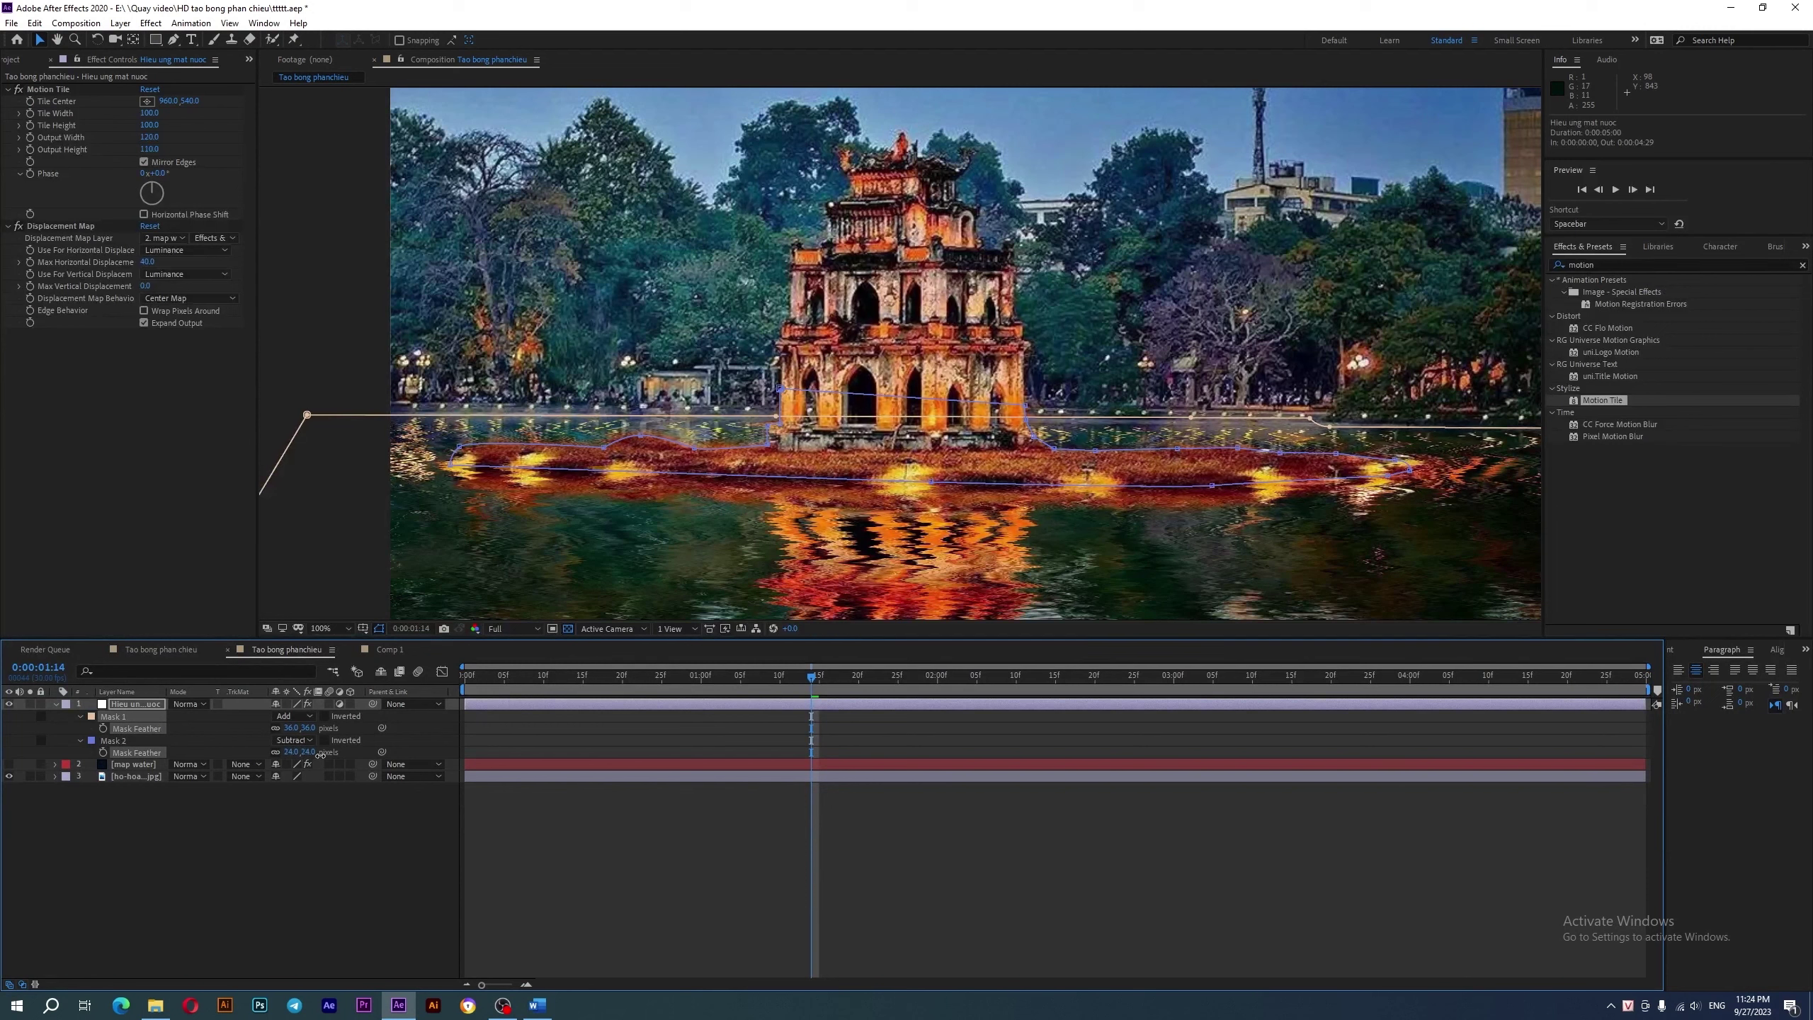
pyautogui.click(79, 744)
pyautogui.click(79, 743)
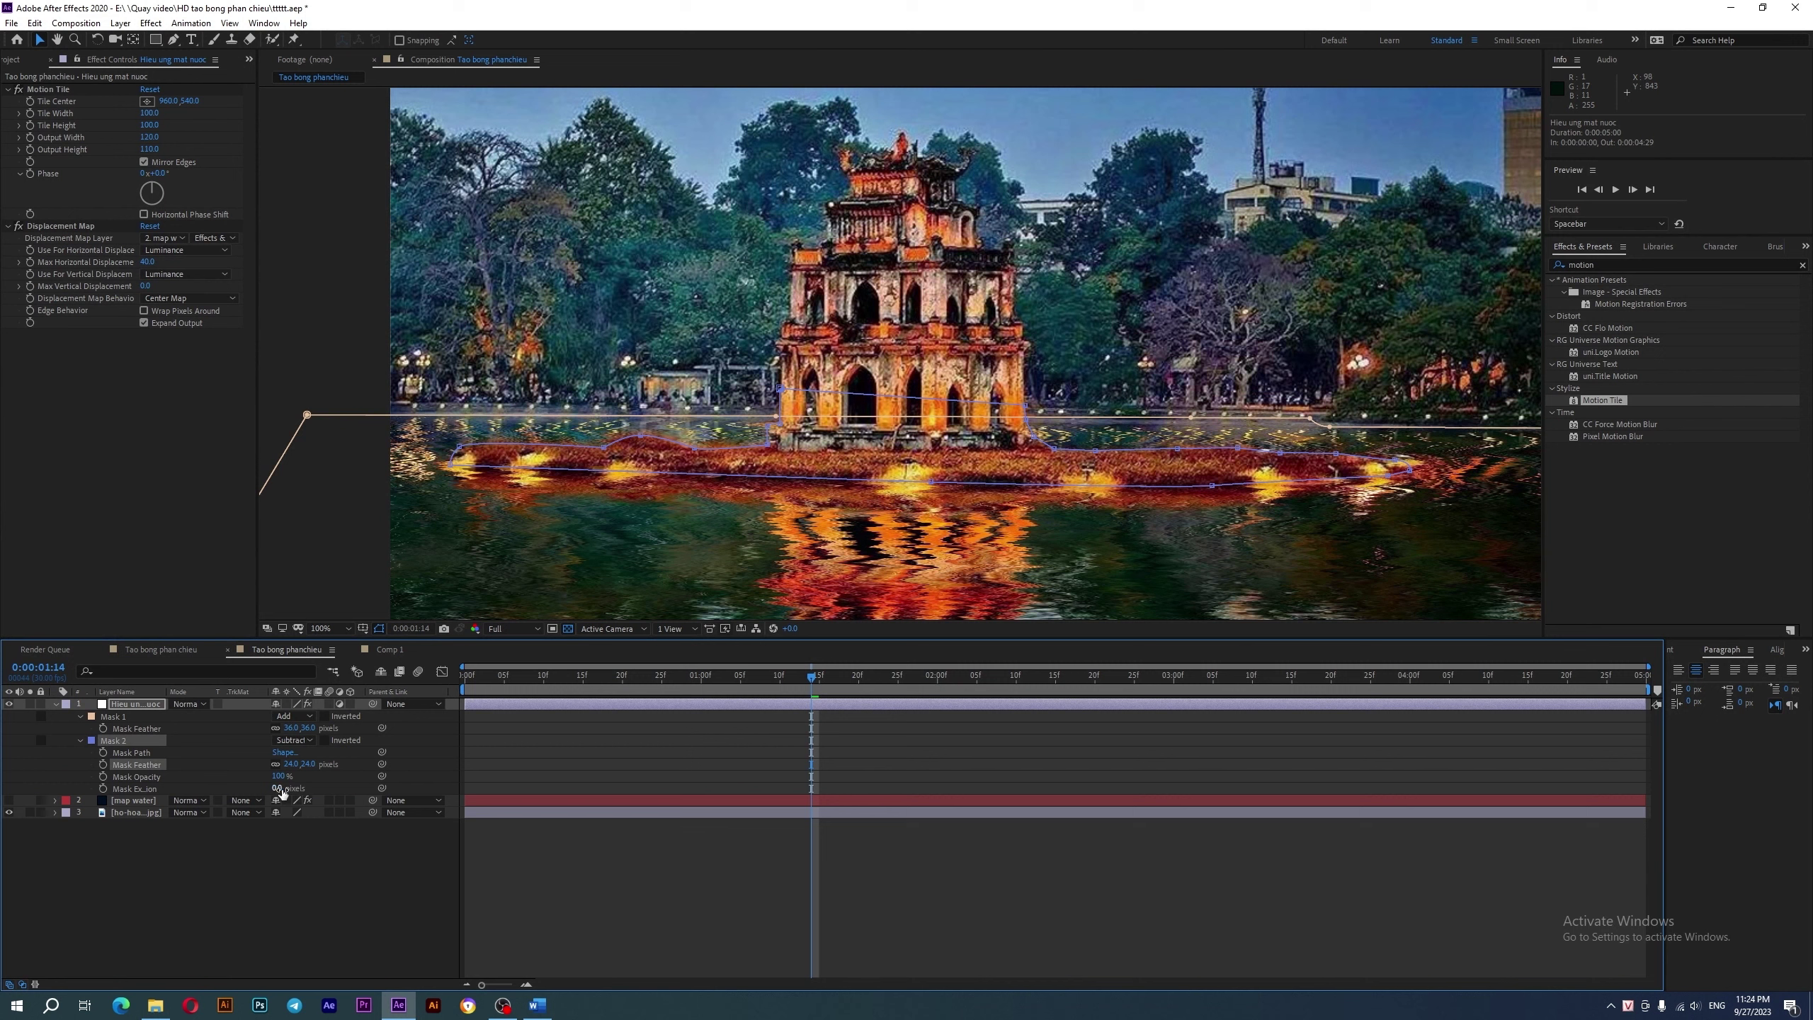
pyautogui.moveTo(279, 788); pyautogui.dragTo(282, 787)
pyautogui.moveTo(275, 787); pyautogui.dragTo(255, 776)
pyautogui.moveTo(277, 788); pyautogui.dragTo(259, 773)
pyautogui.press(',')
pyautogui.press('space')
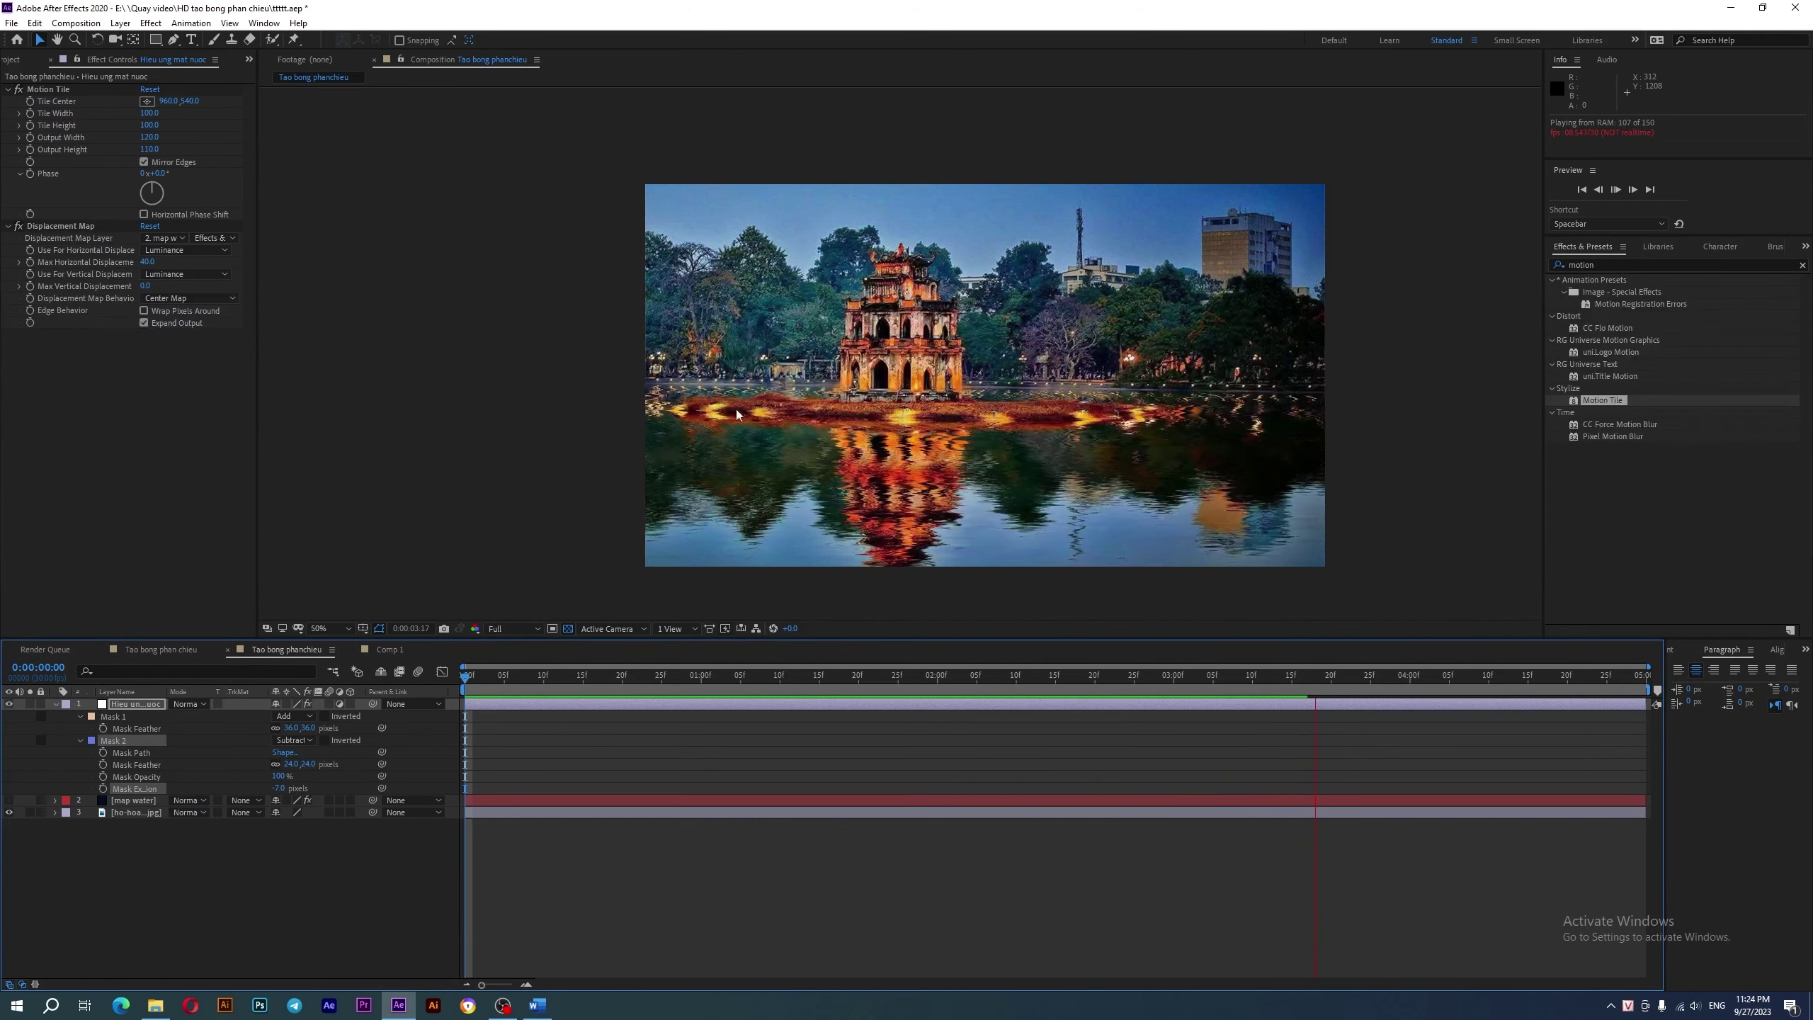
pyautogui.scroll(2, 737, 414)
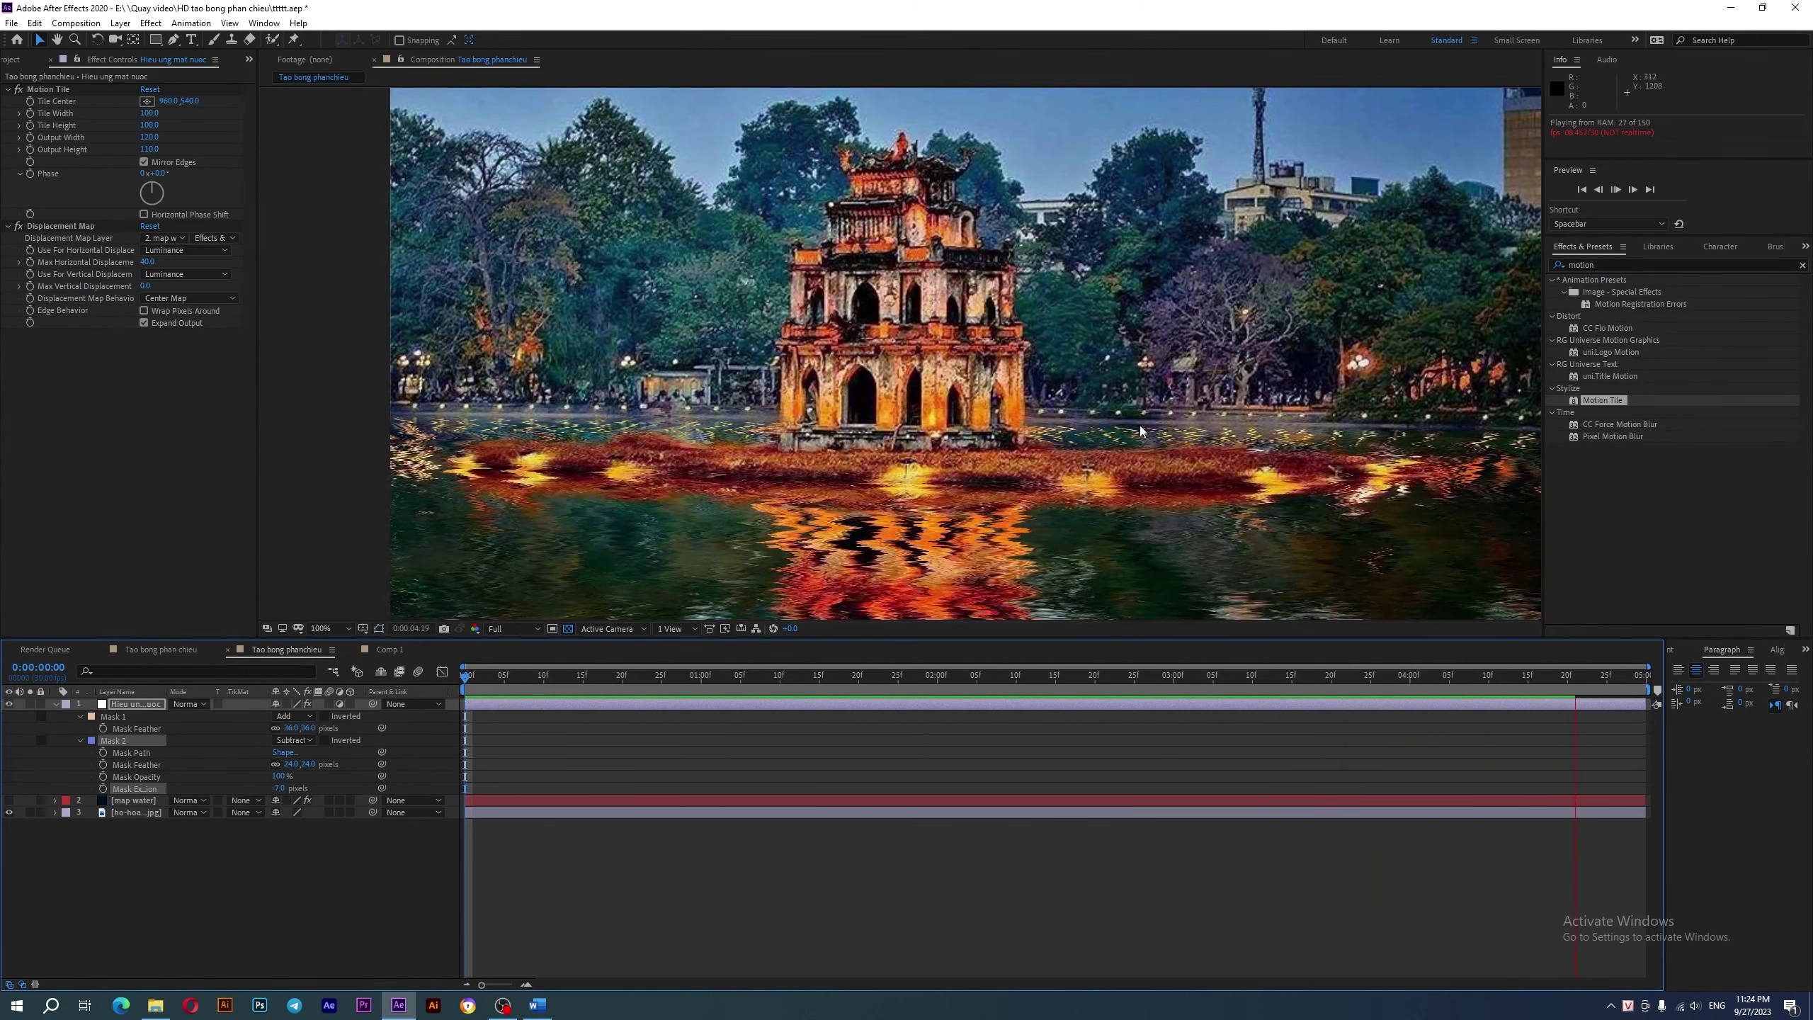
pyautogui.scroll(-2, 1138, 425)
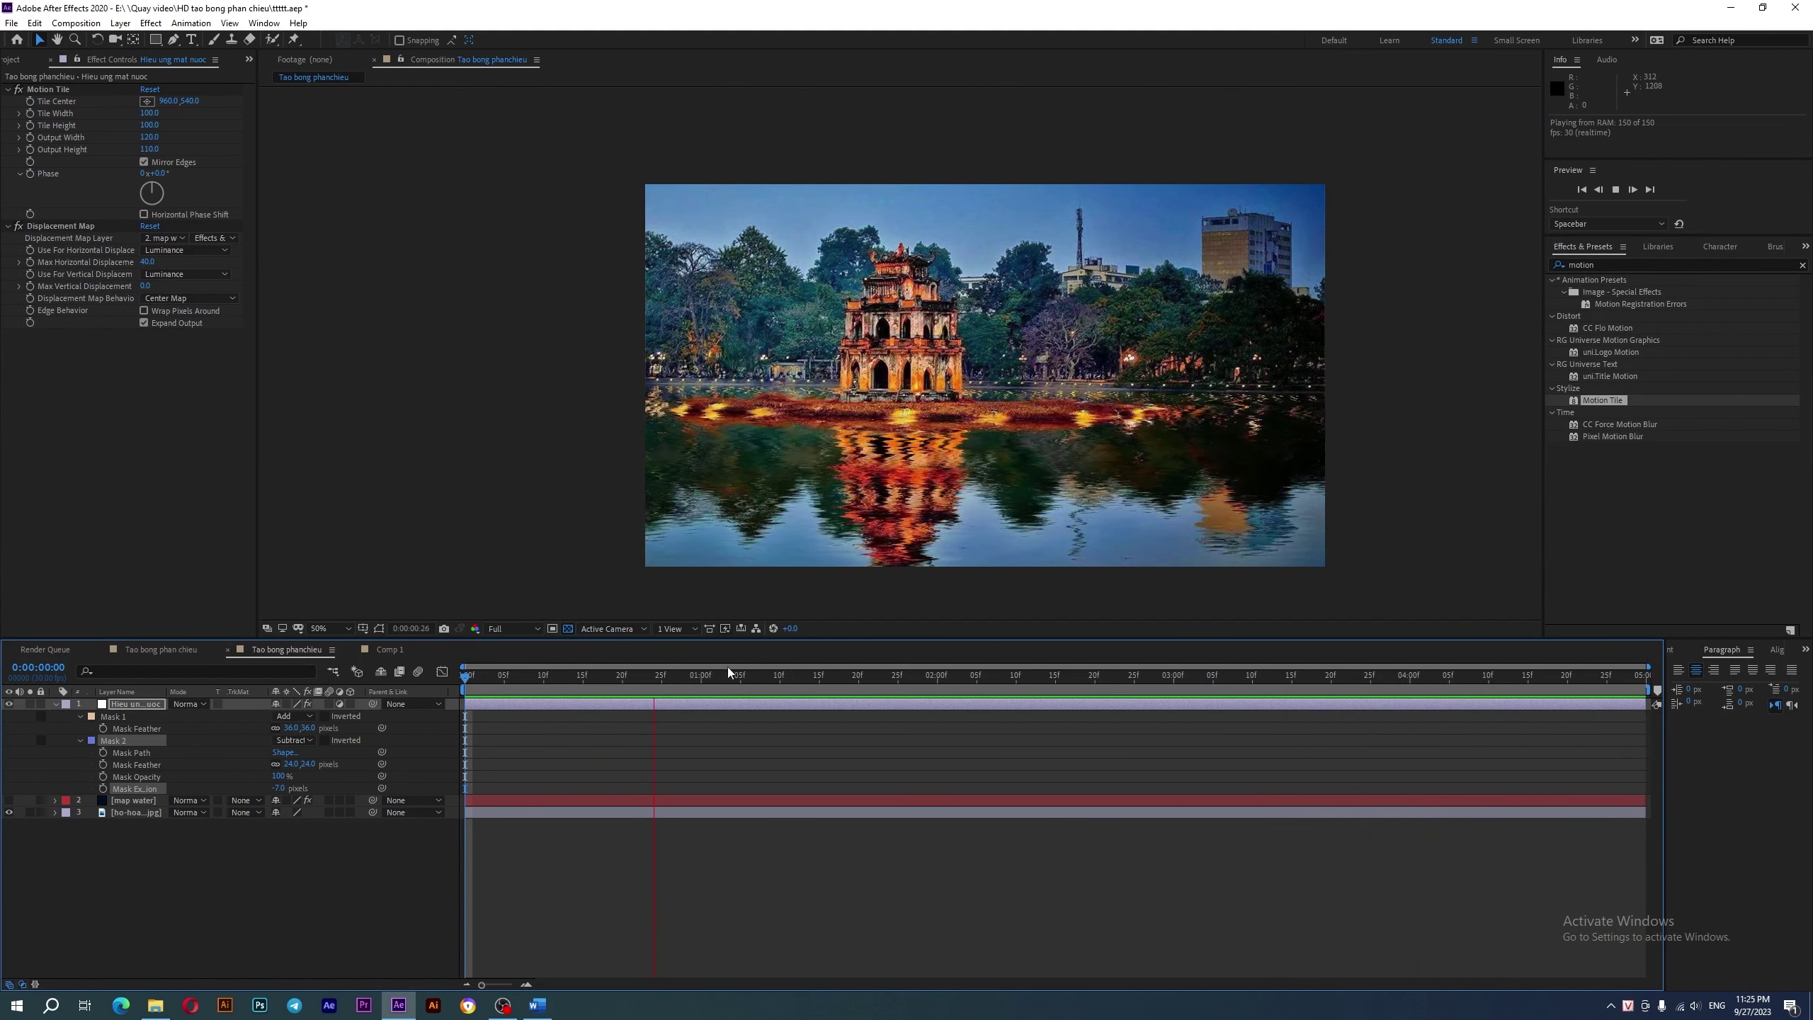
pyautogui.press('space')
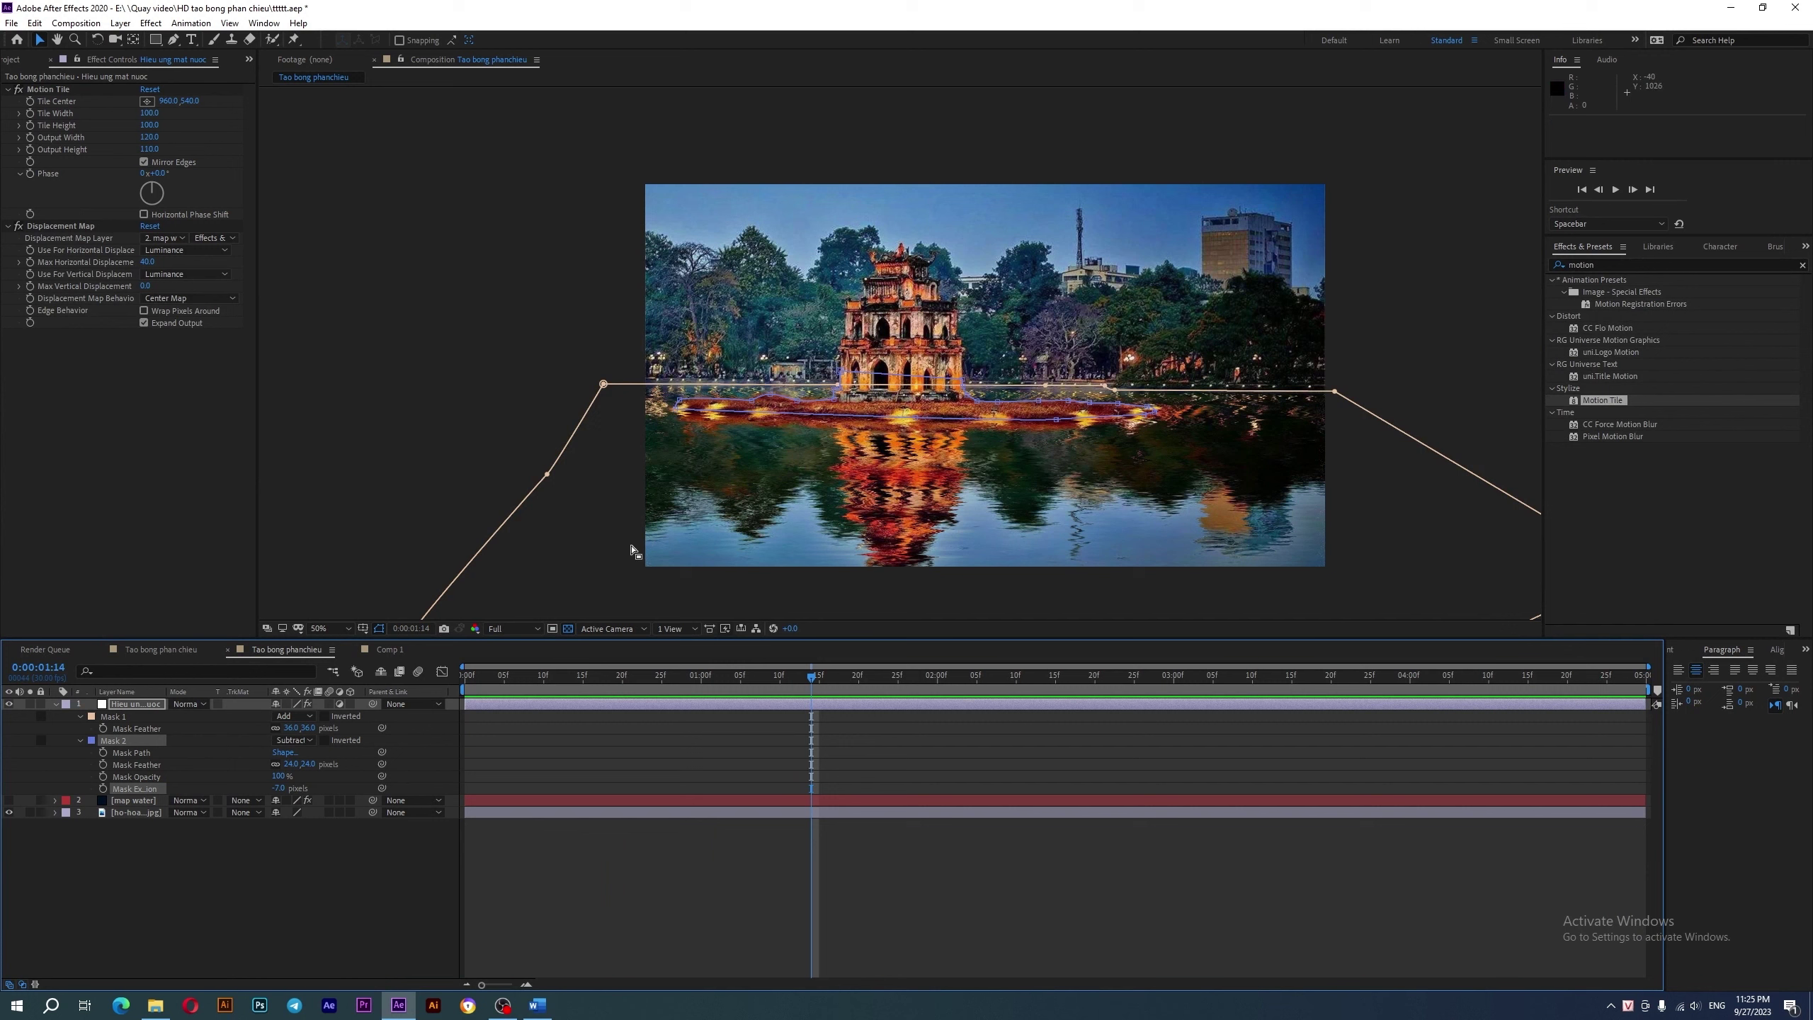
# - Draw a rectangle mask on the map water layer over the lower water area
pyautogui.click(261, 869)
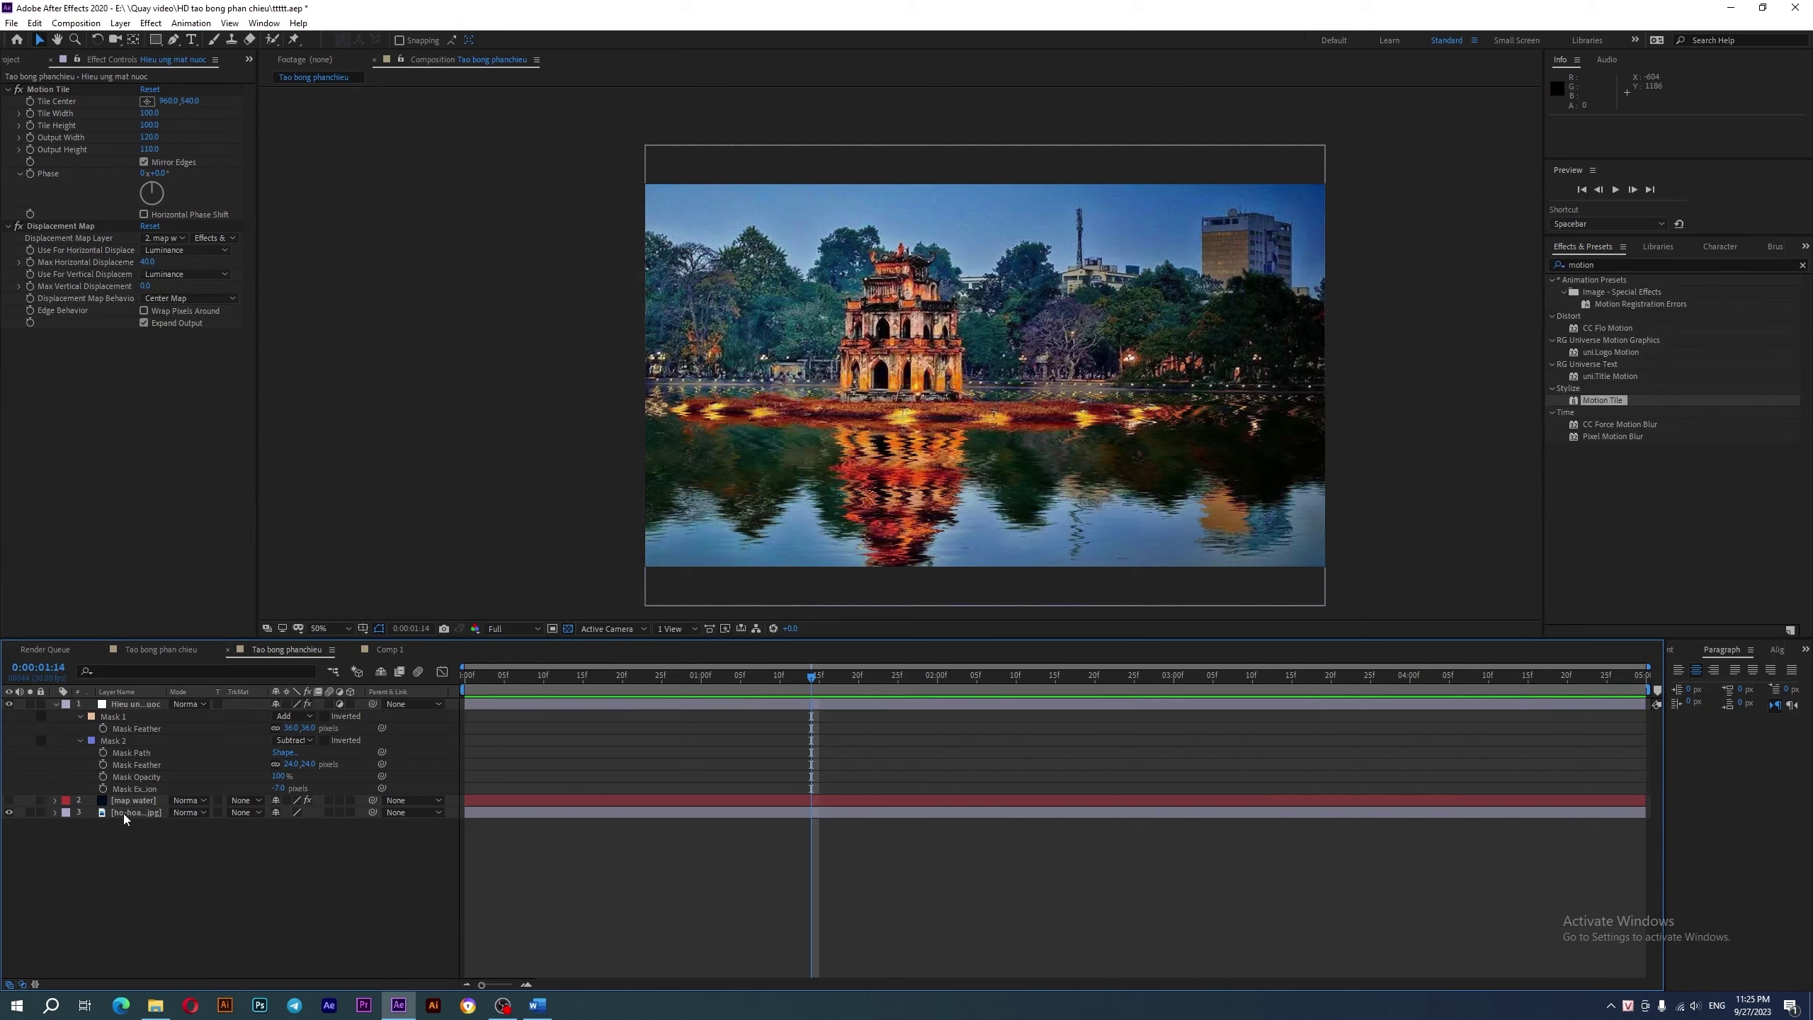
pyautogui.click(131, 800)
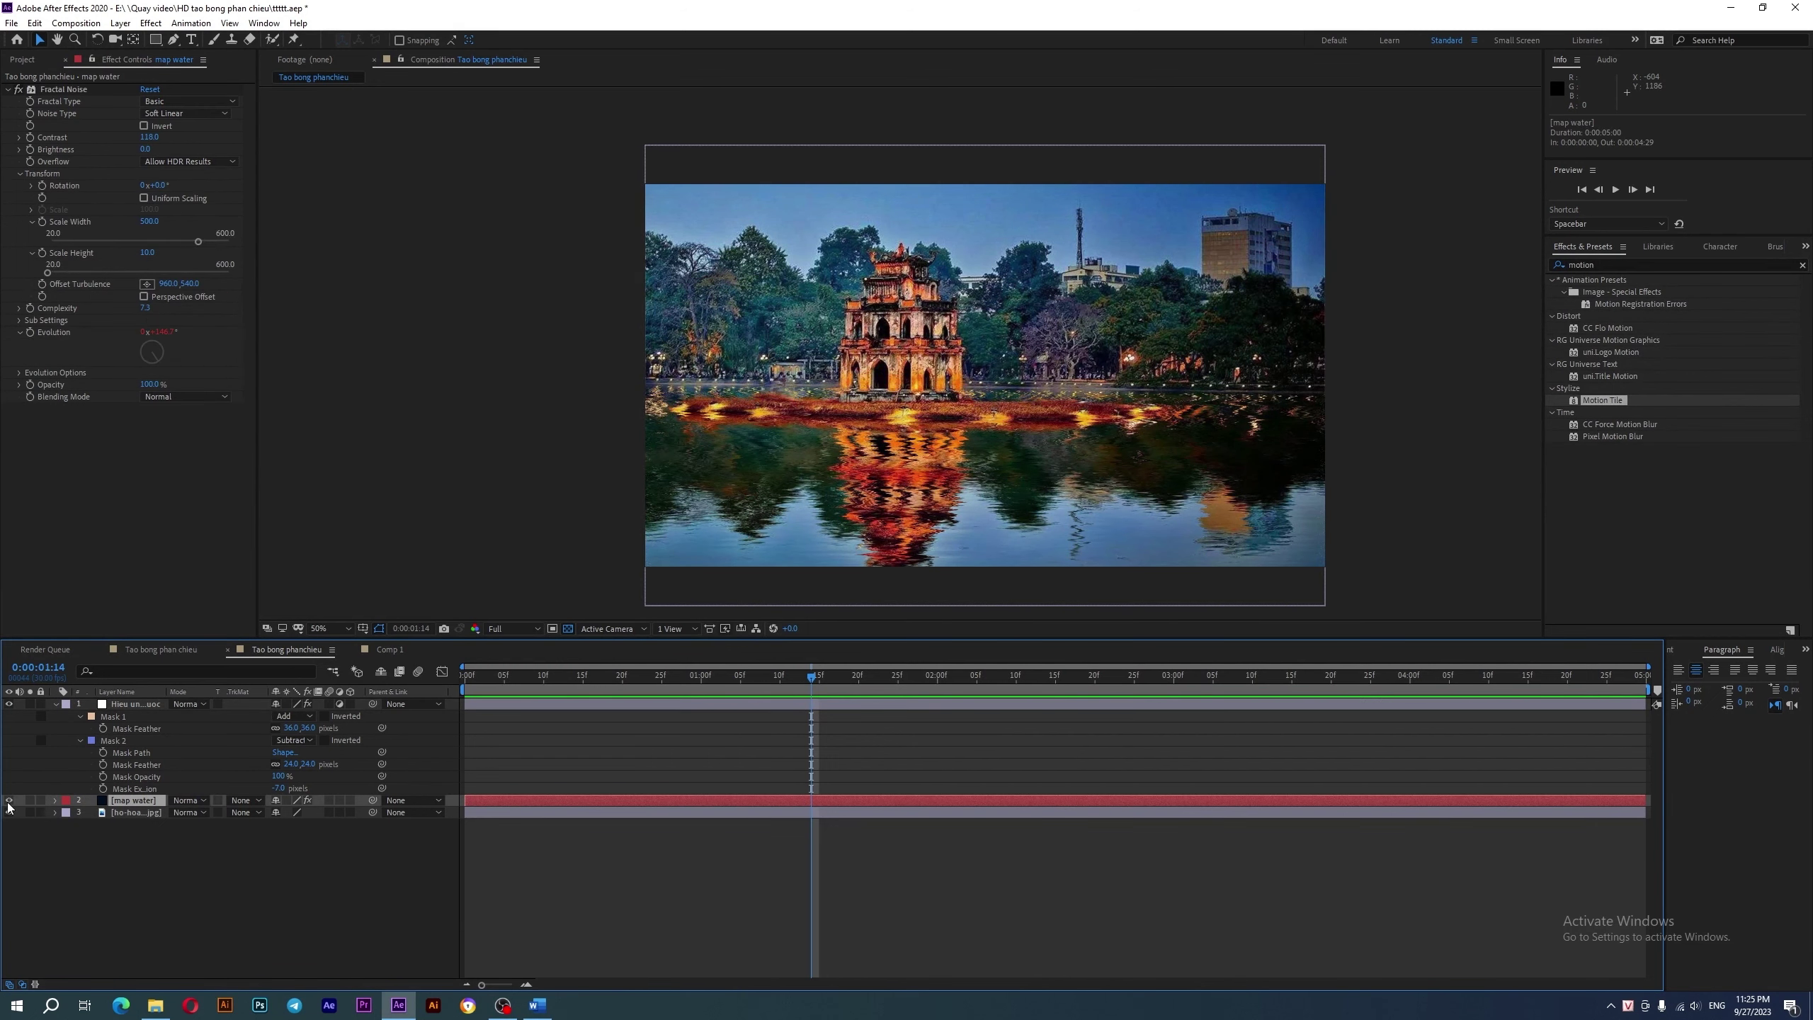
pyautogui.click(9, 800)
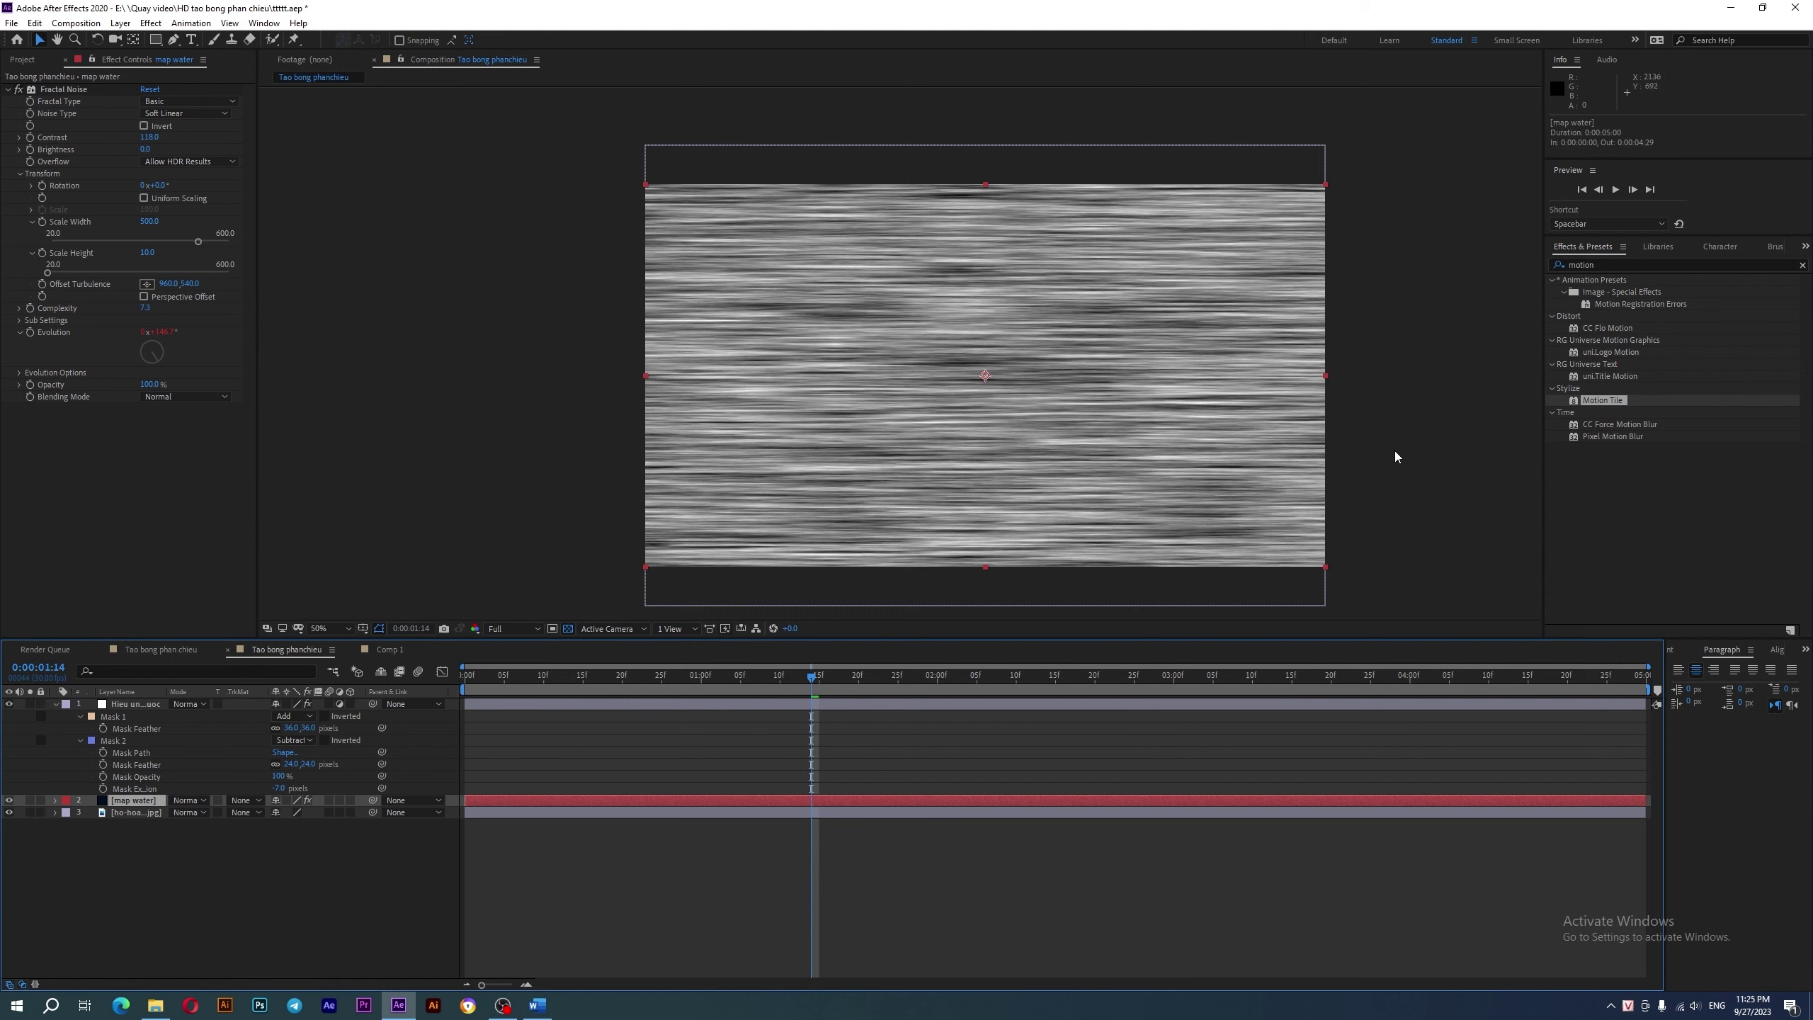
pyautogui.click(9, 799)
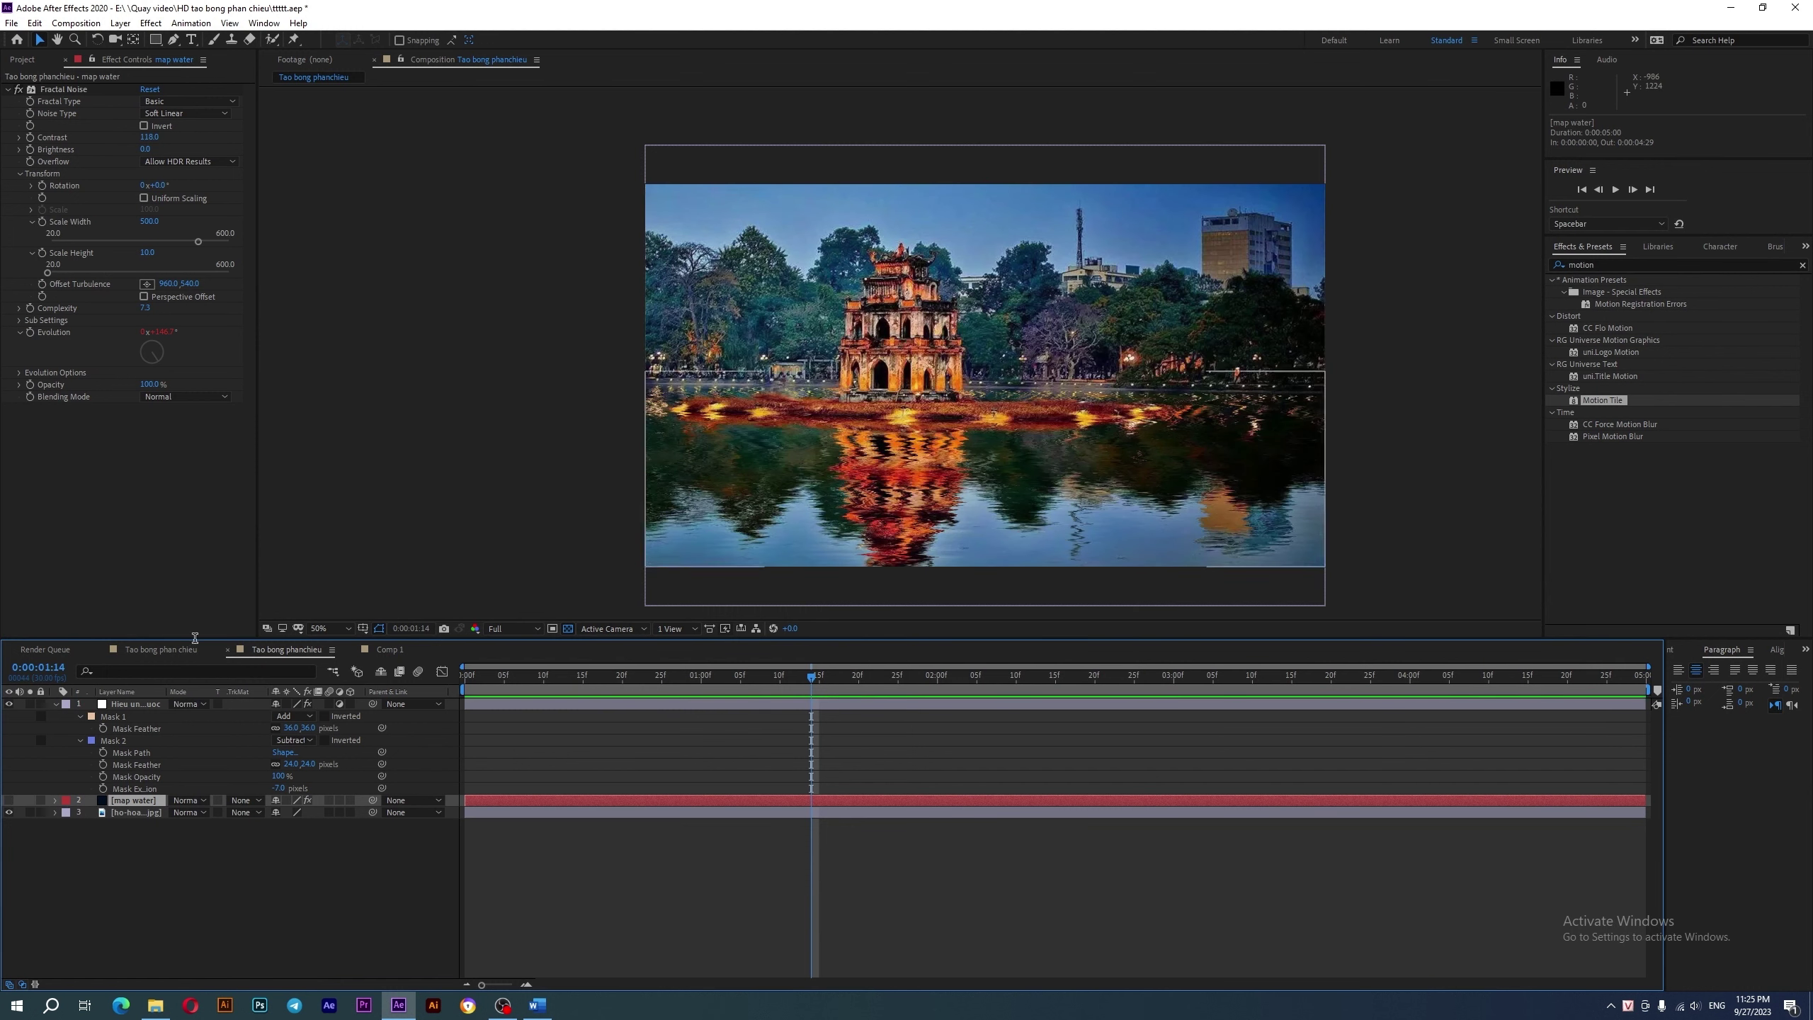
pyautogui.click(155, 40)
pyautogui.moveTo(508, 406)
pyautogui.mouseDown()
pyautogui.moveTo(452, 309)
pyautogui.moveTo(1323, 582)
pyautogui.mouseUp()
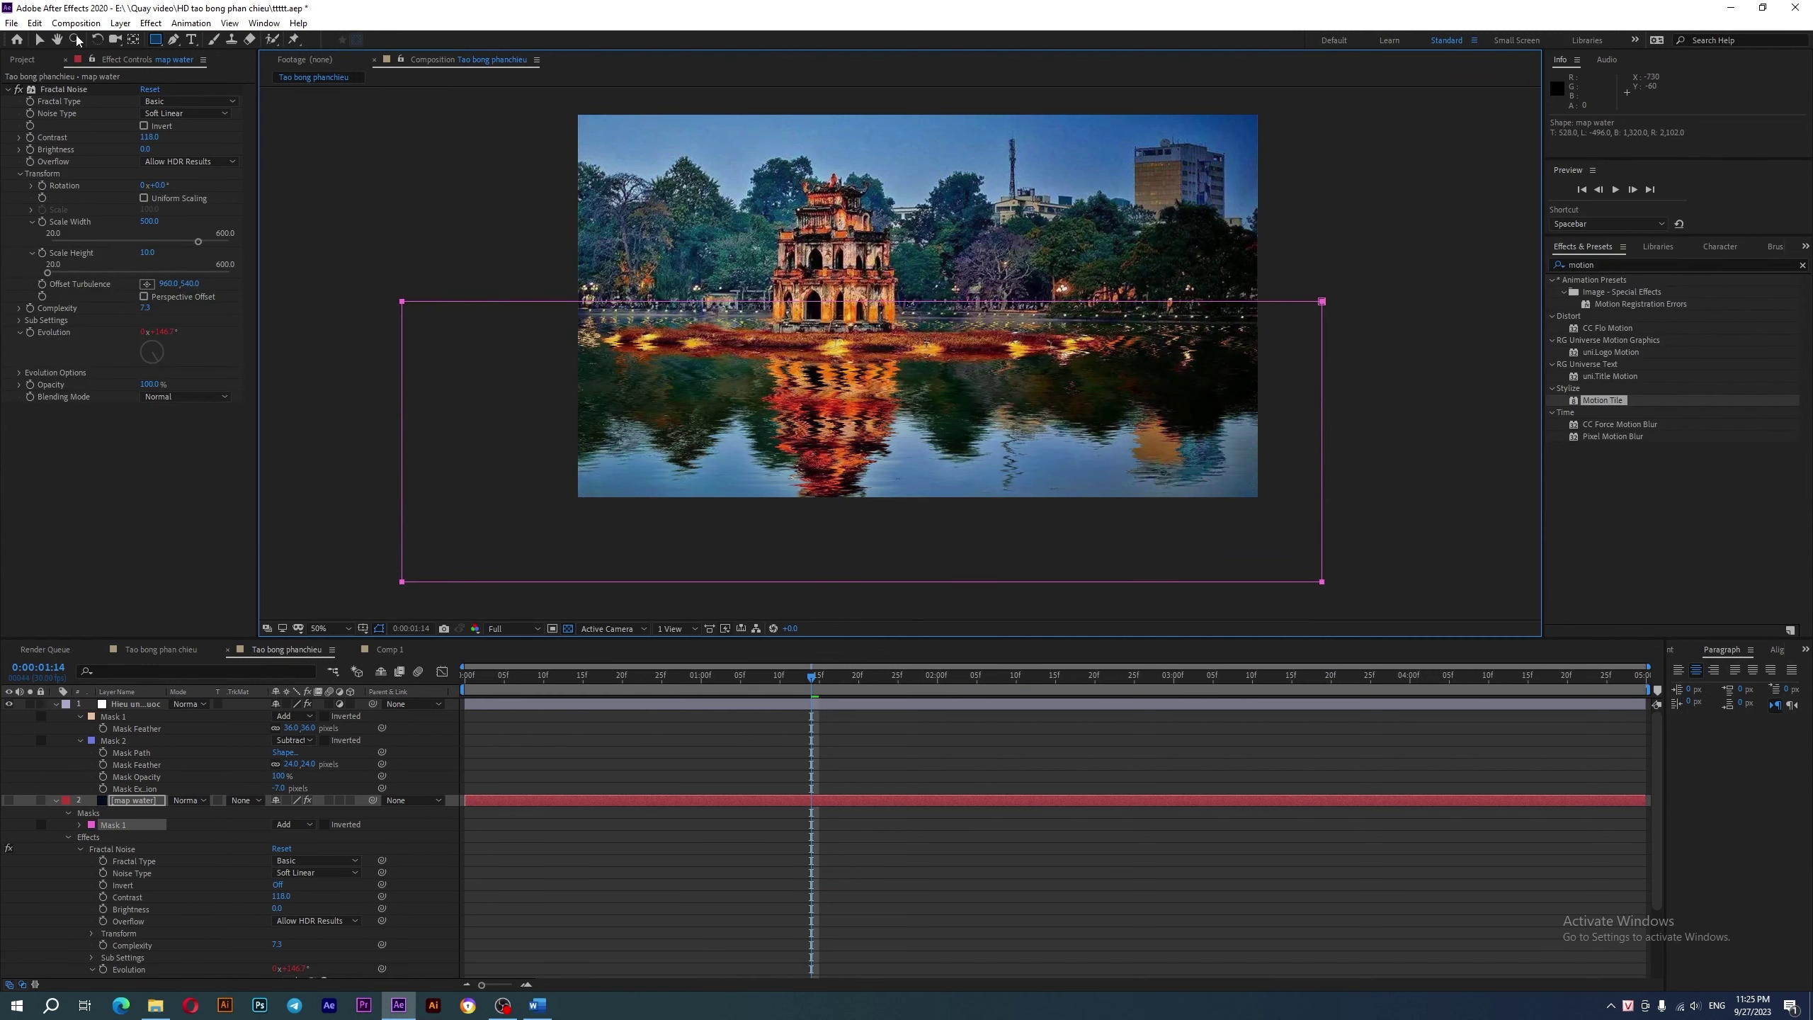
pyautogui.click(39, 40)
pyautogui.moveTo(403, 302); pyautogui.dragTo(405, 296)
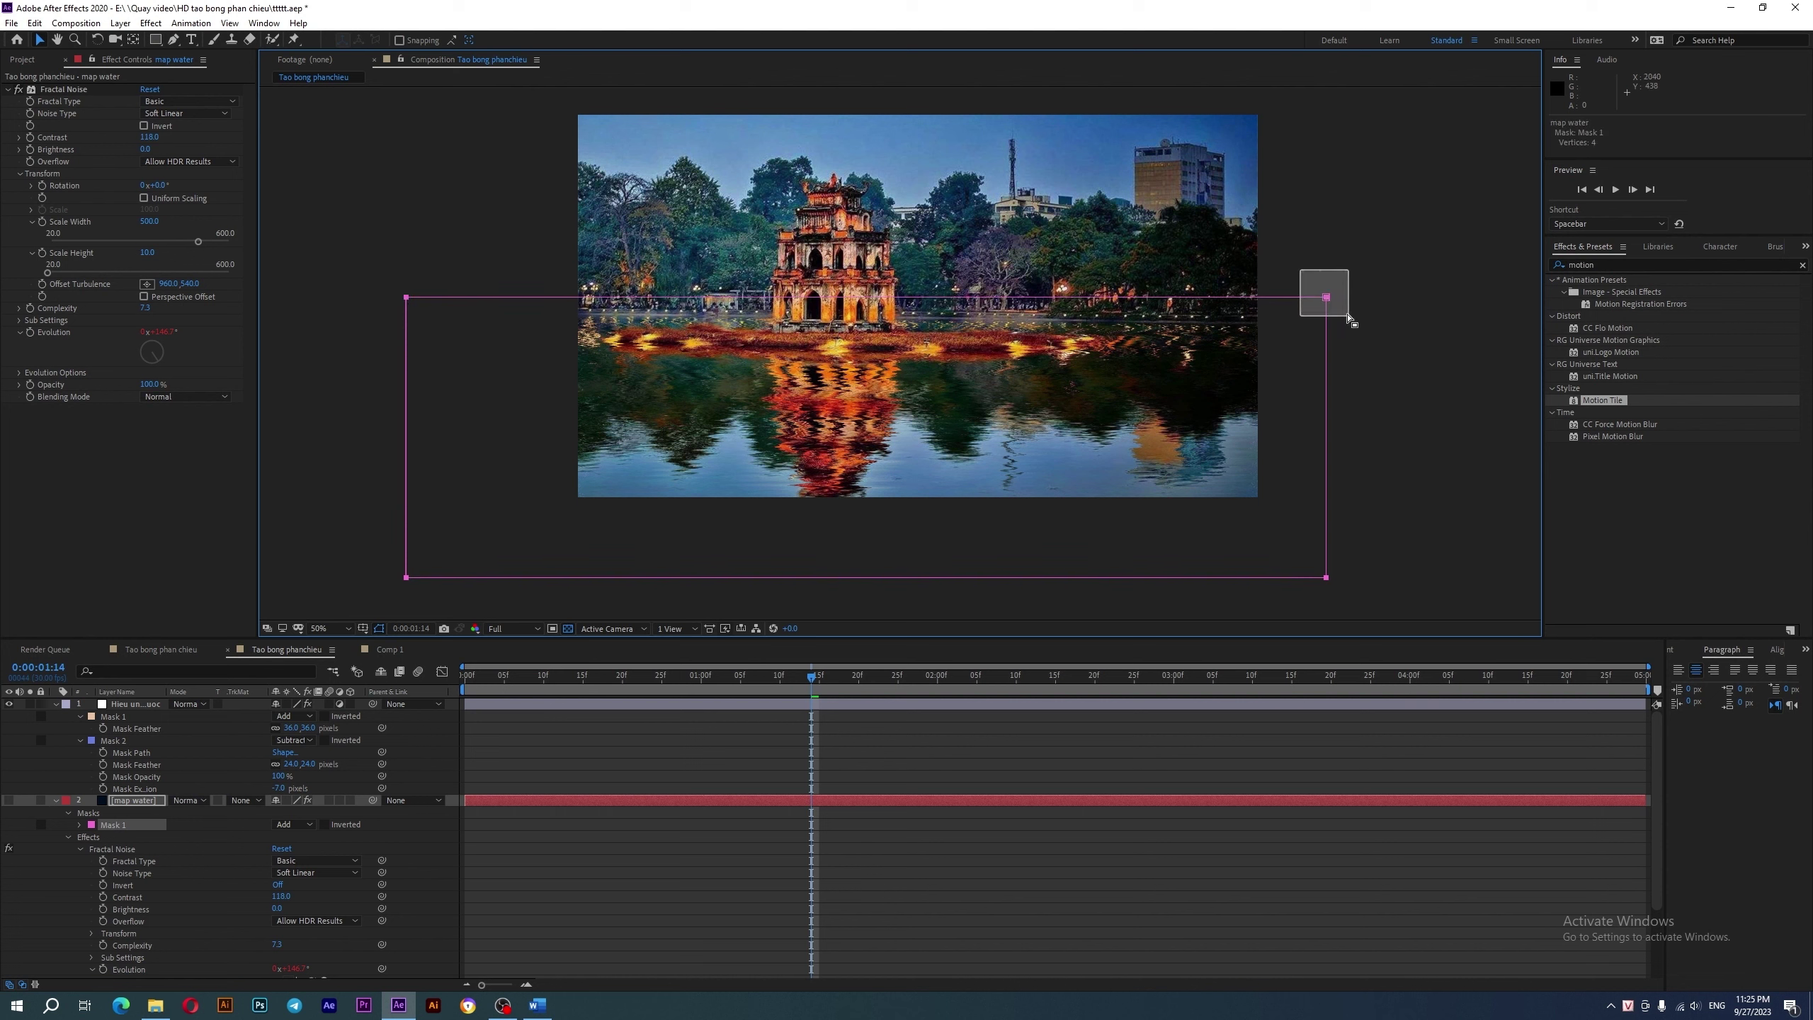
# - Lower the mask's top corners slightly and feather its edges heavily
pyautogui.click(1326, 297)
pyautogui.moveTo(1326, 296); pyautogui.dragTo(1327, 319)
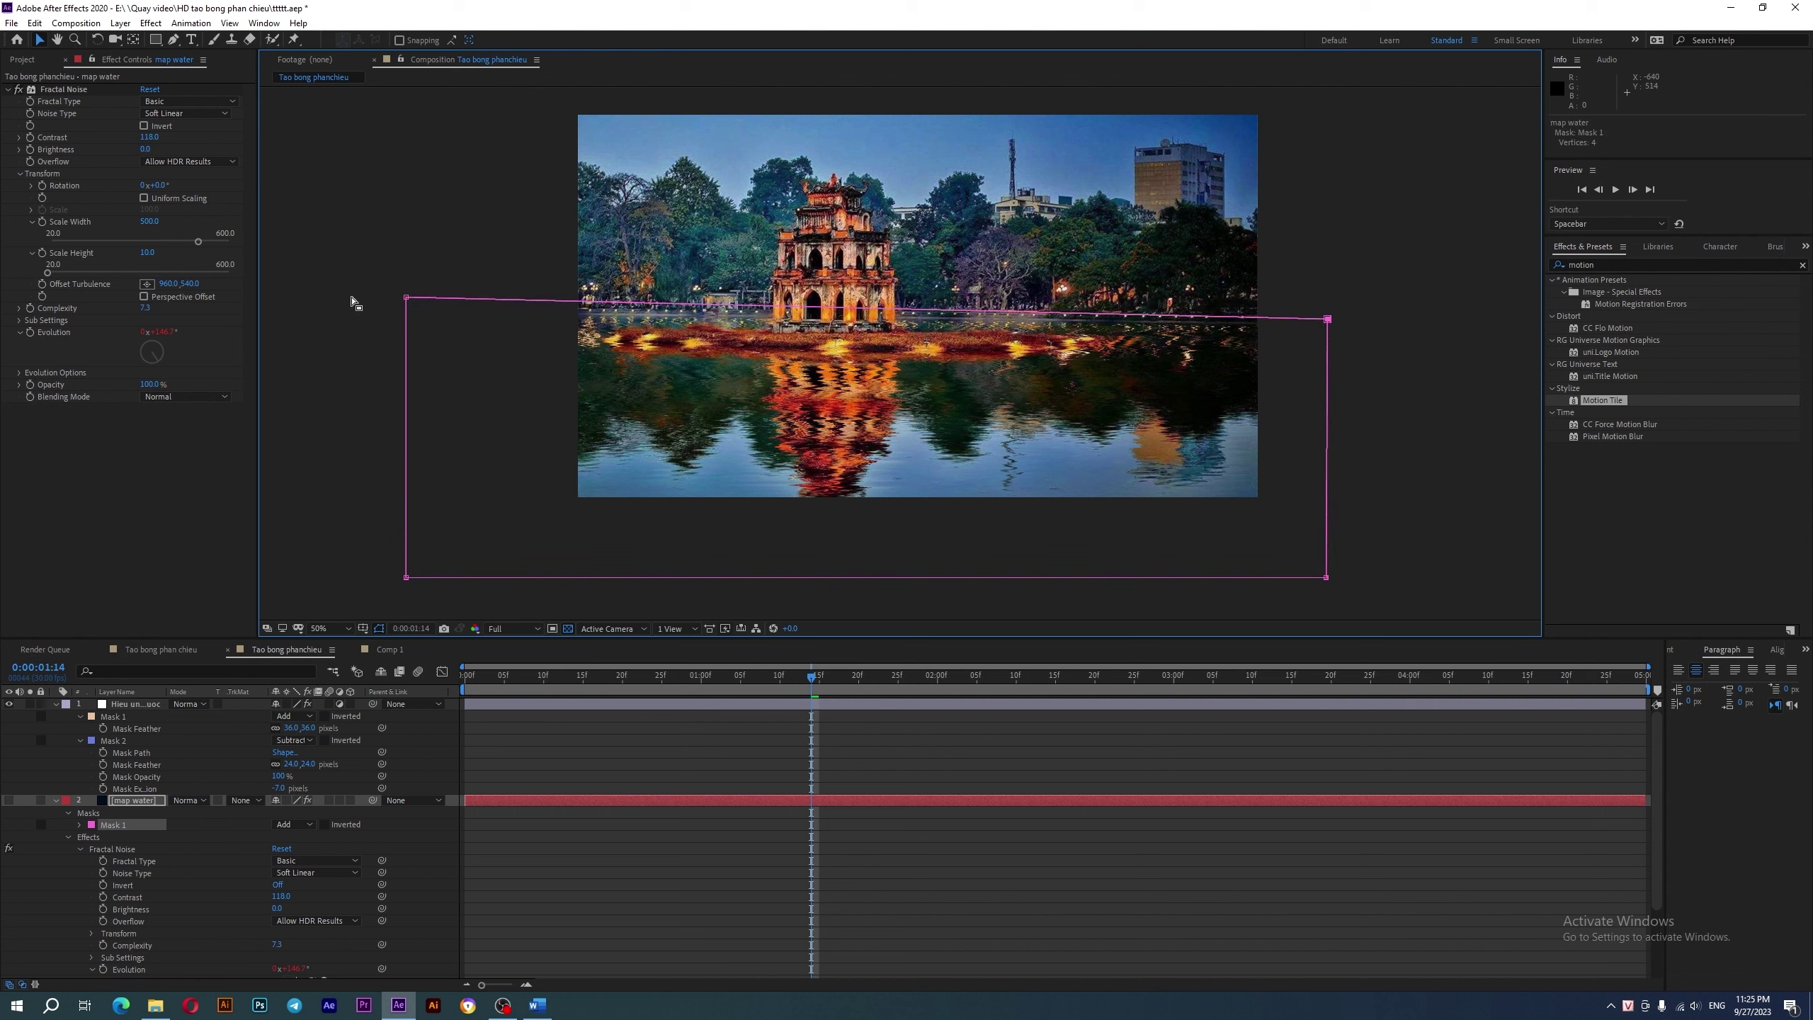
pyautogui.moveTo(407, 301); pyautogui.dragTo(404, 315)
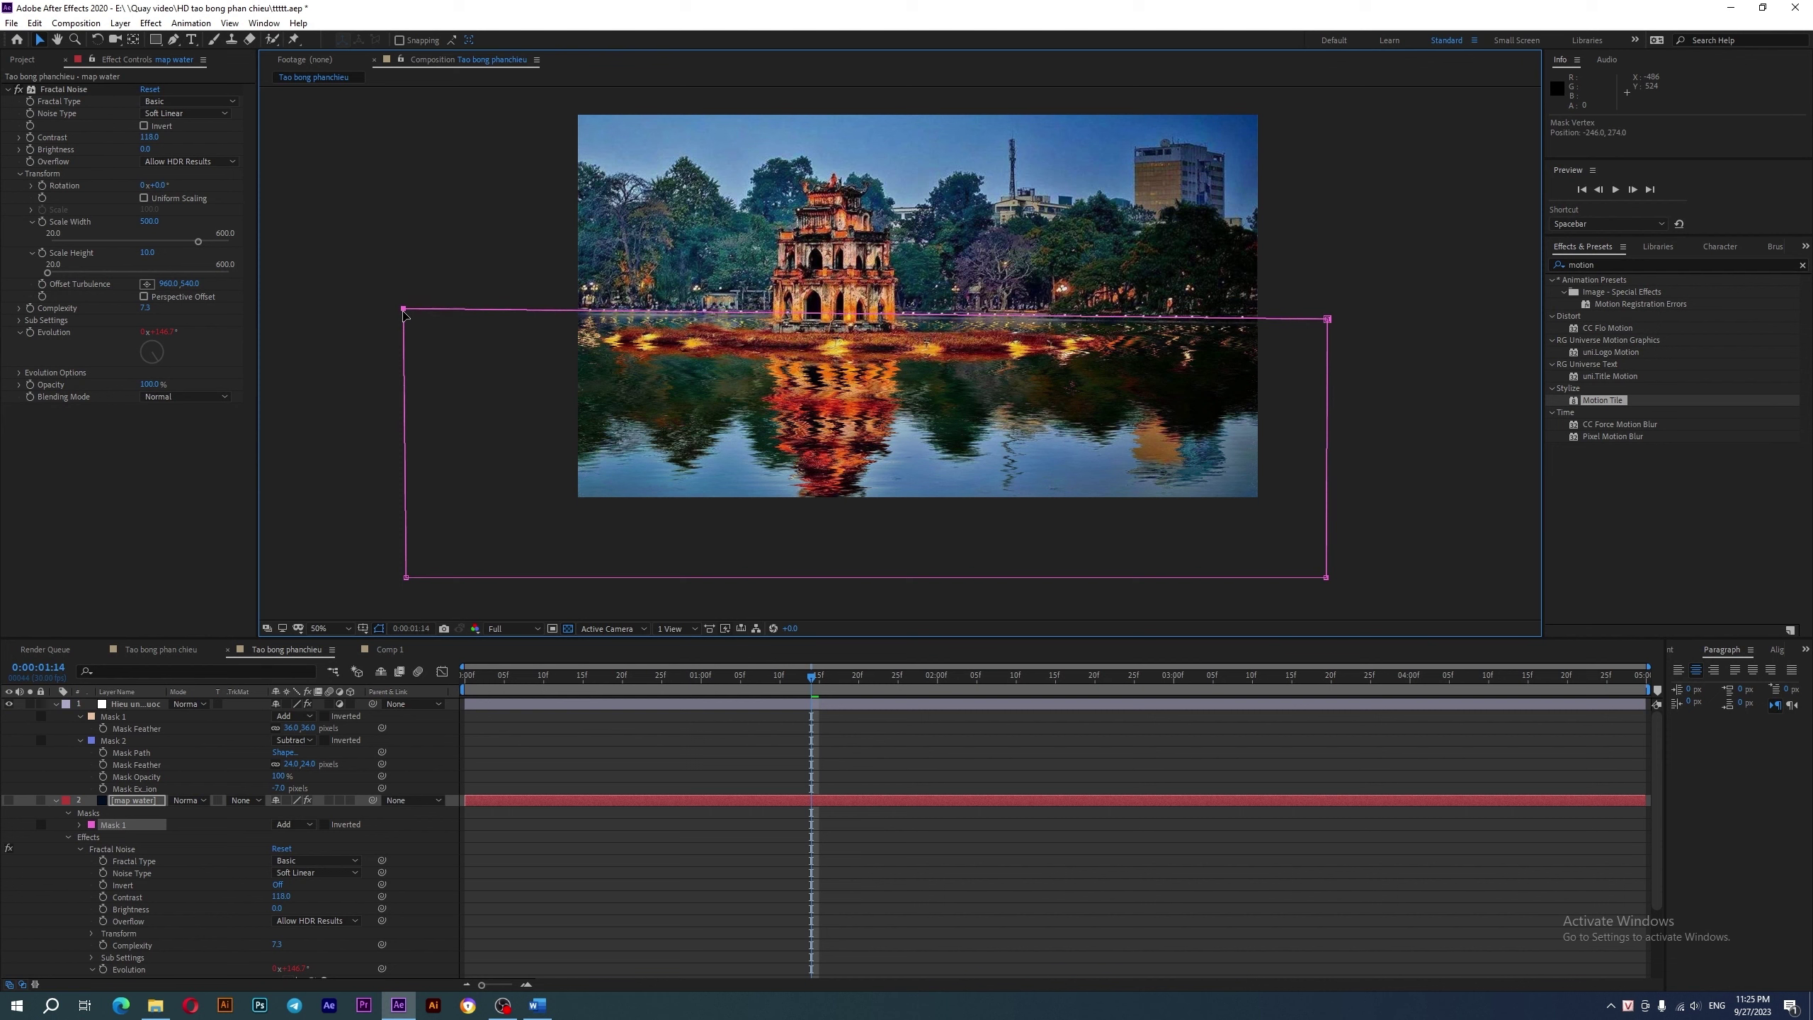
pyautogui.press('f')
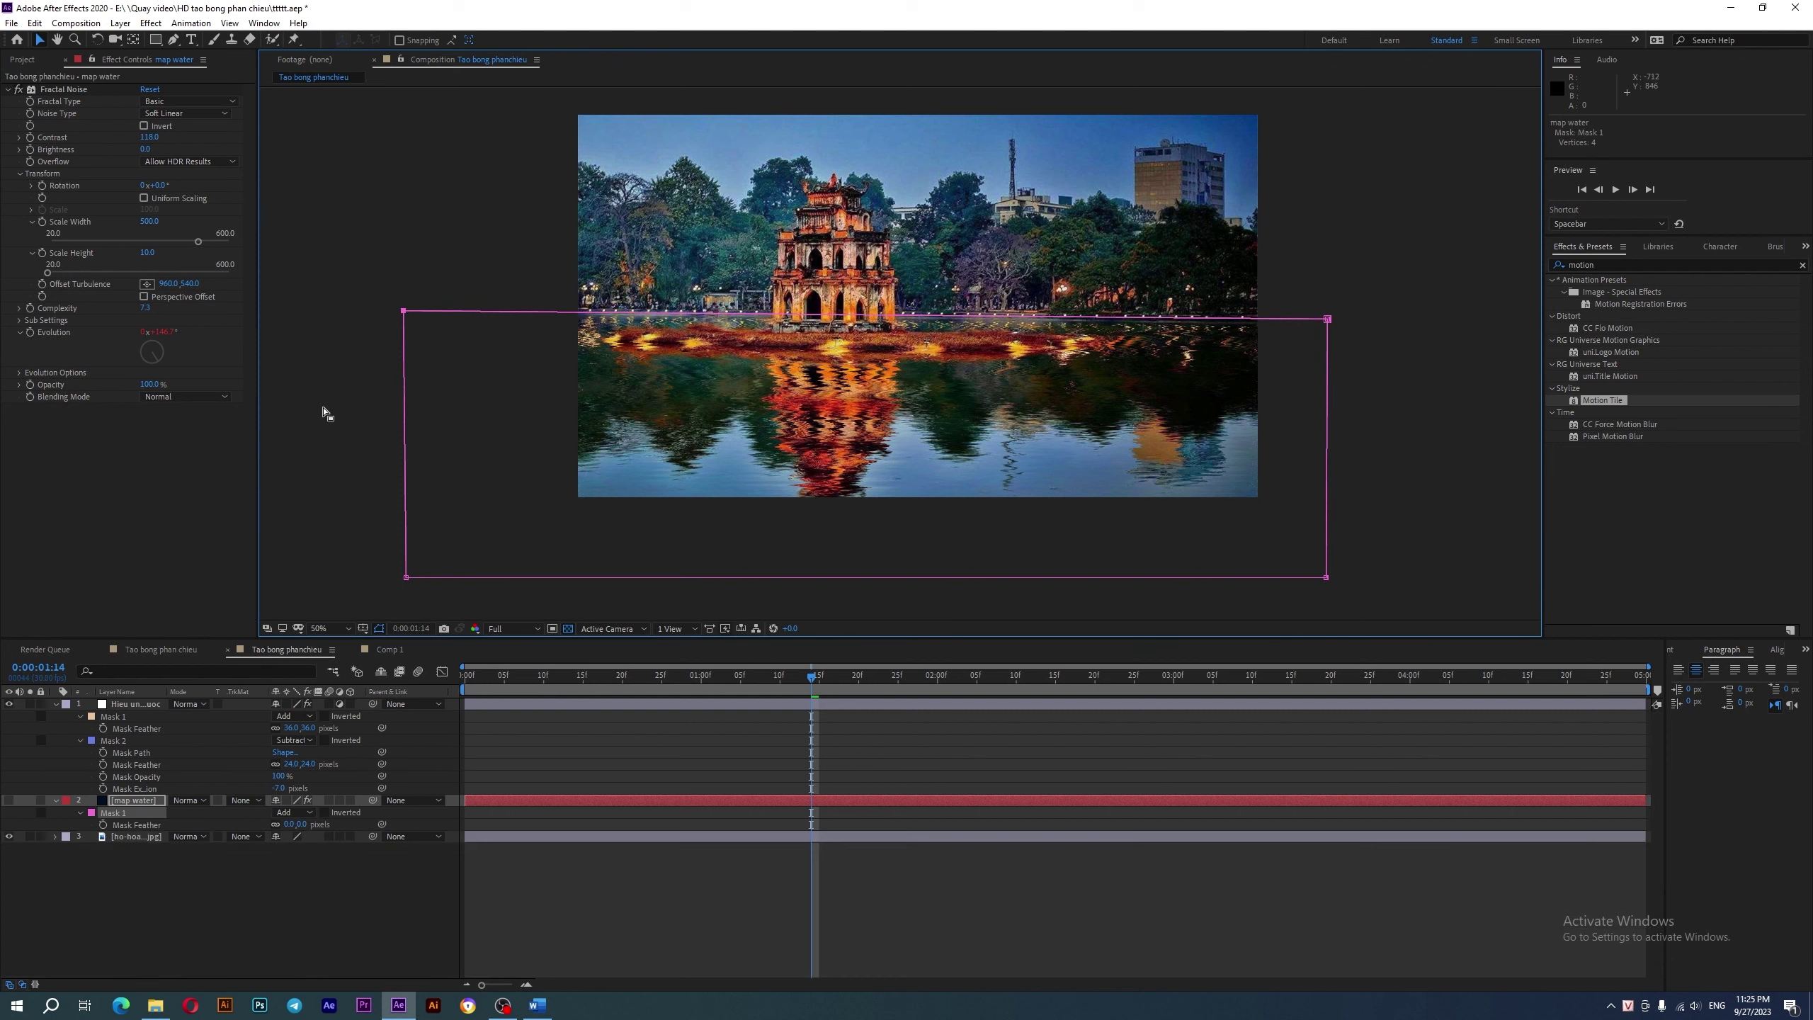
pyautogui.moveTo(293, 825); pyautogui.dragTo(440, 820)
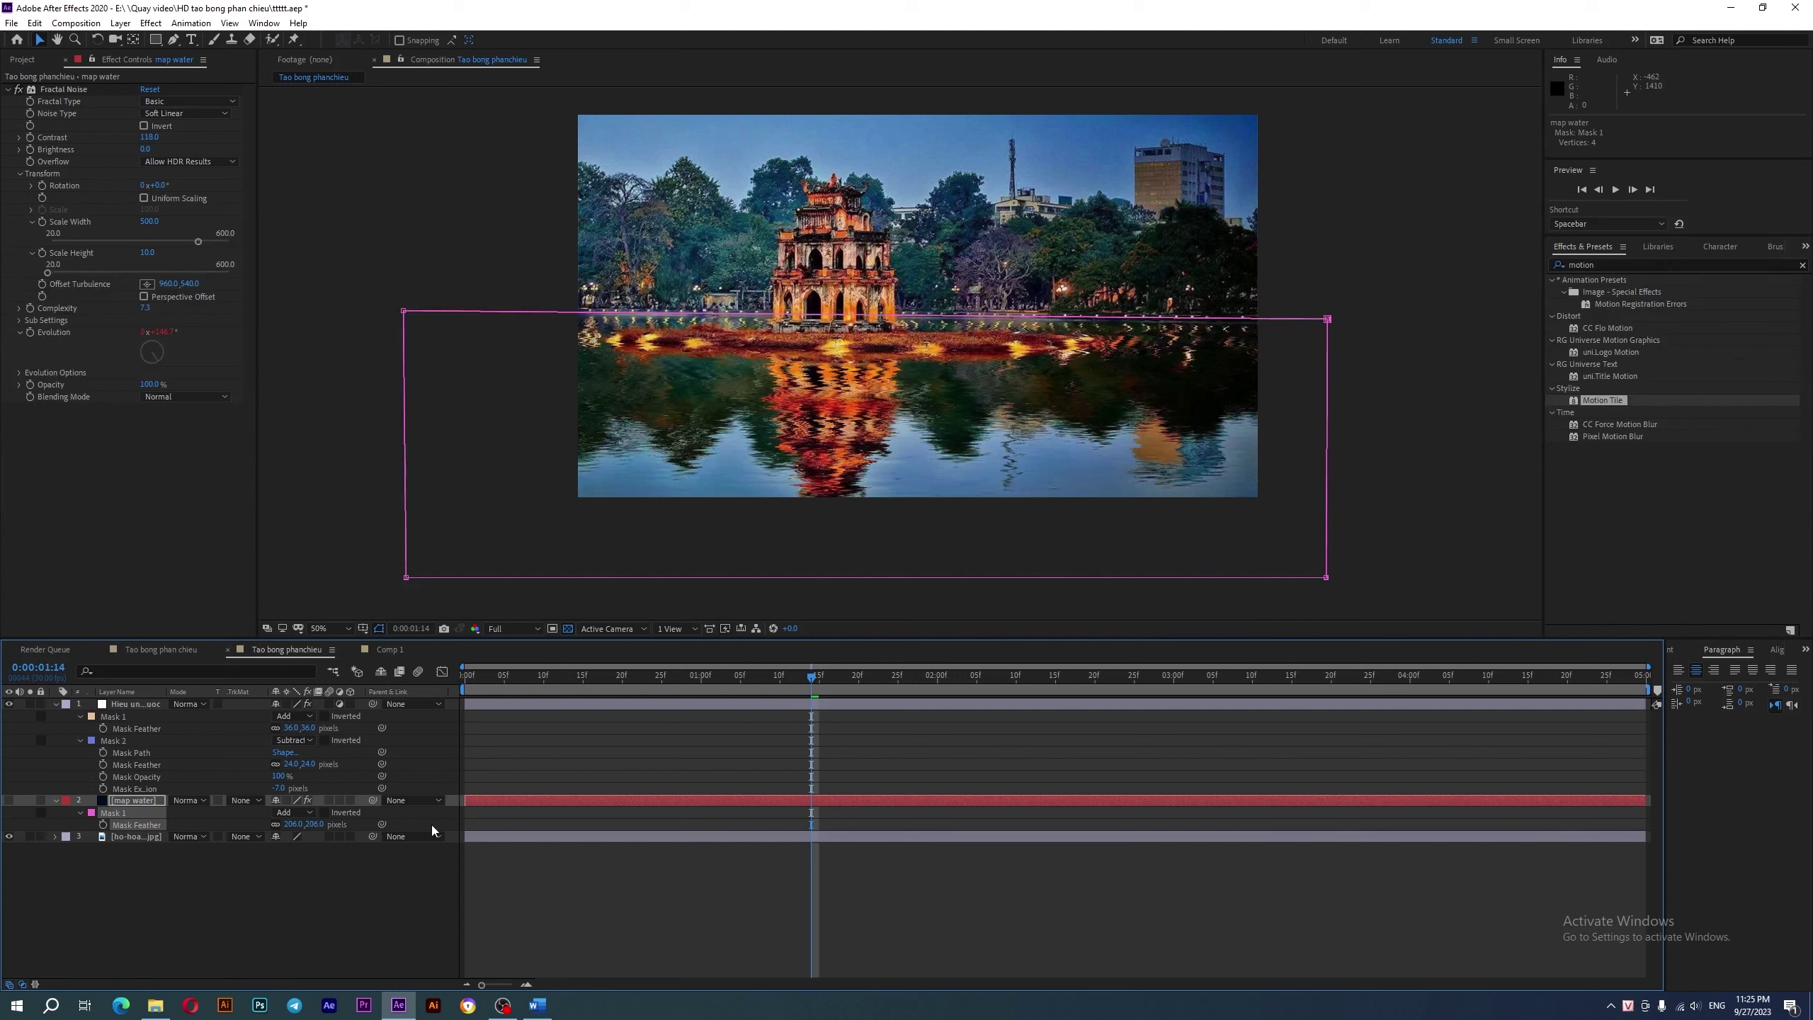
pyautogui.click(340, 884)
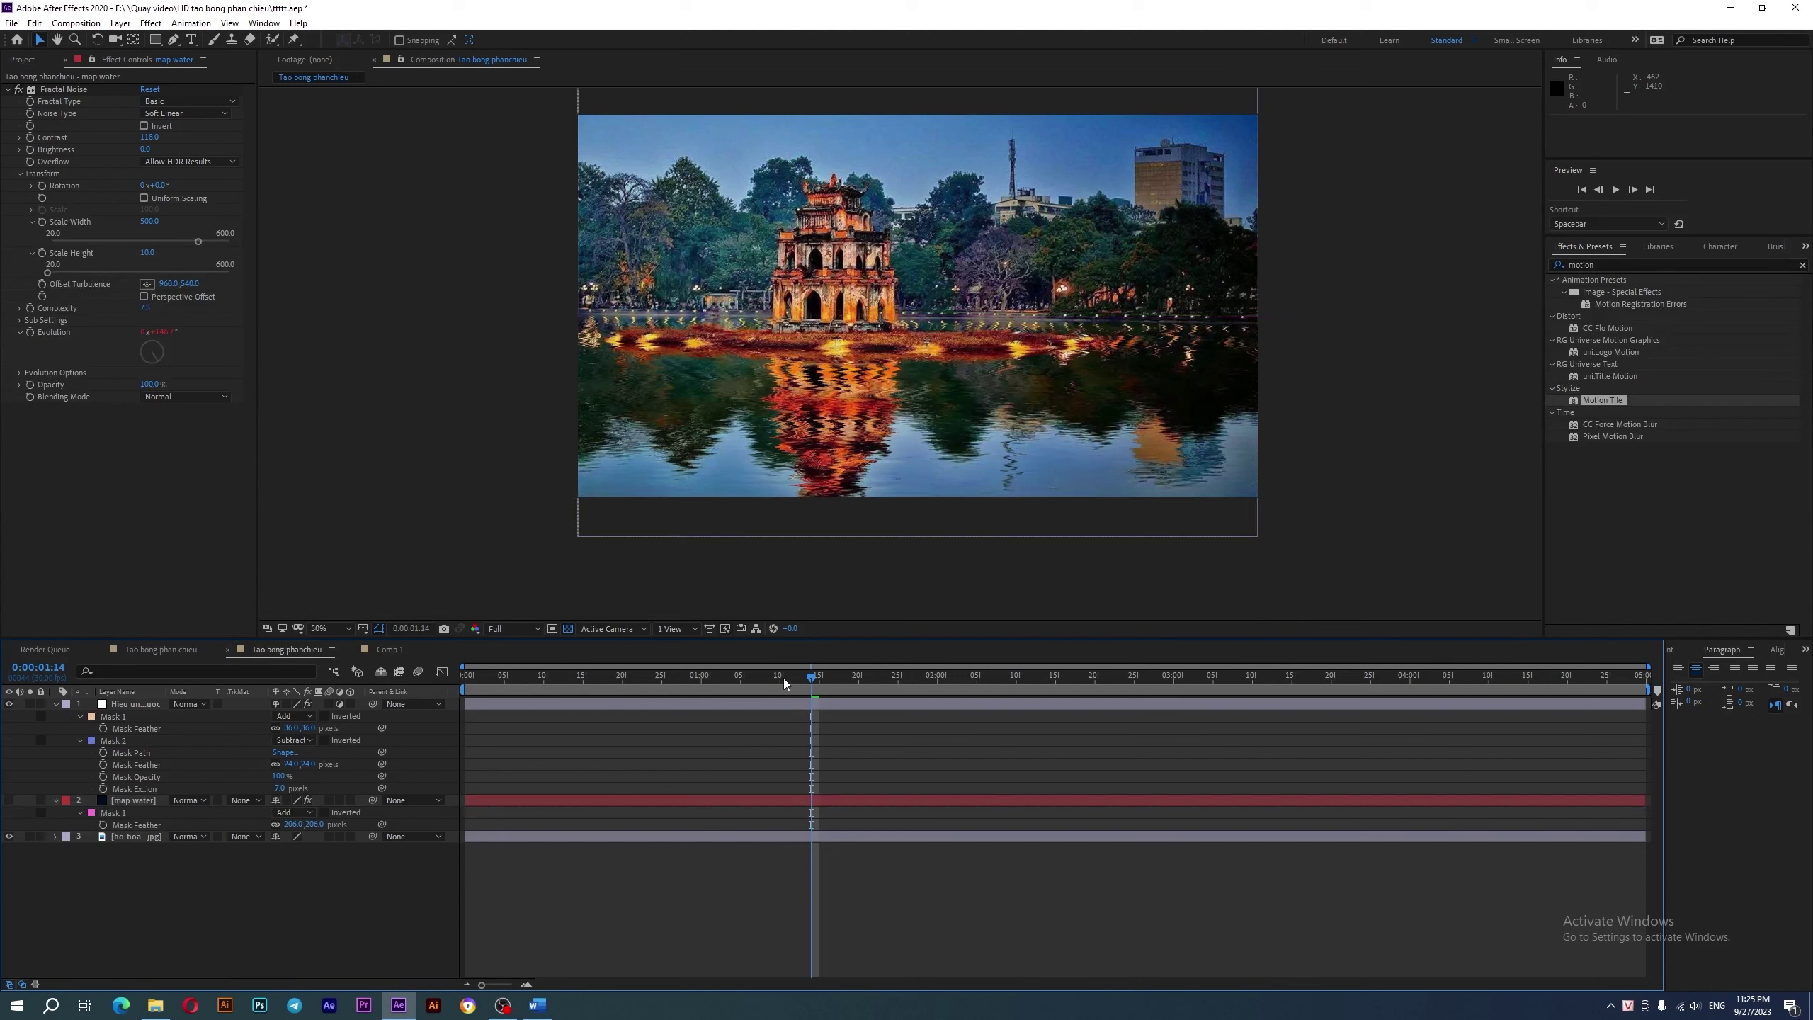
# - Preview the reflection from a slightly earlier time
pyautogui.click(725, 677)
pyautogui.press('space')
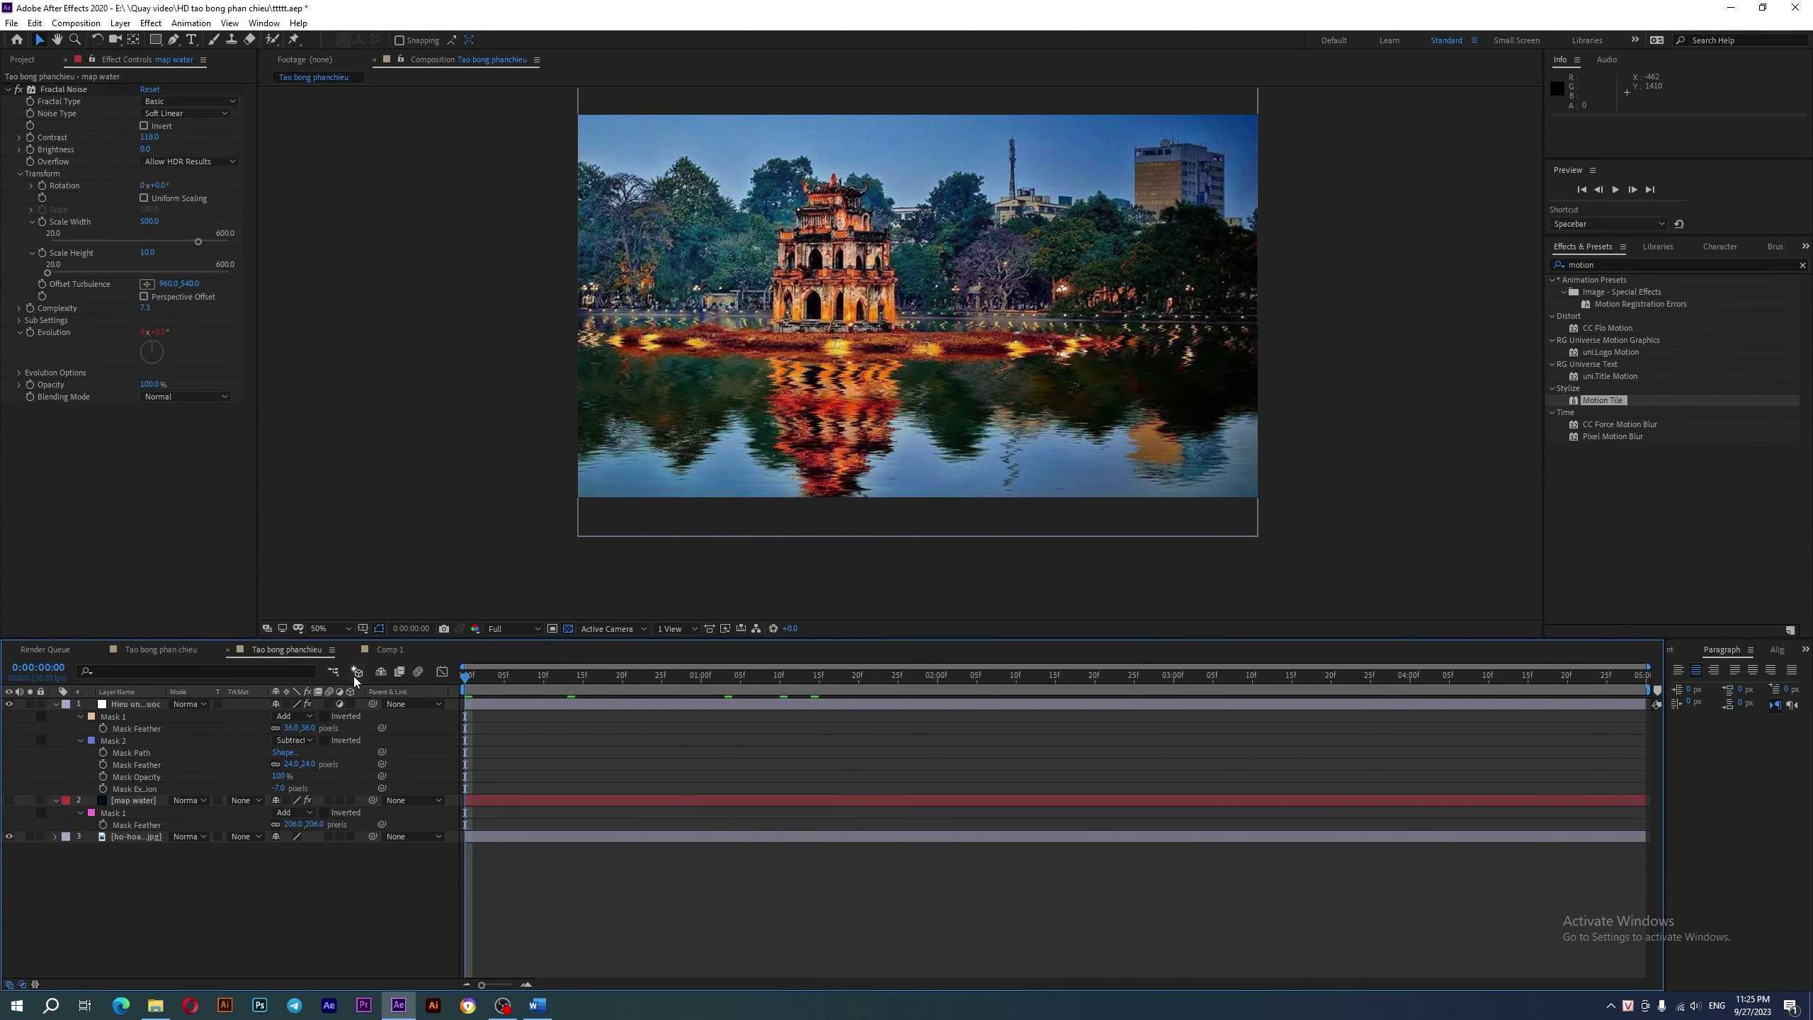
pyautogui.press('space')
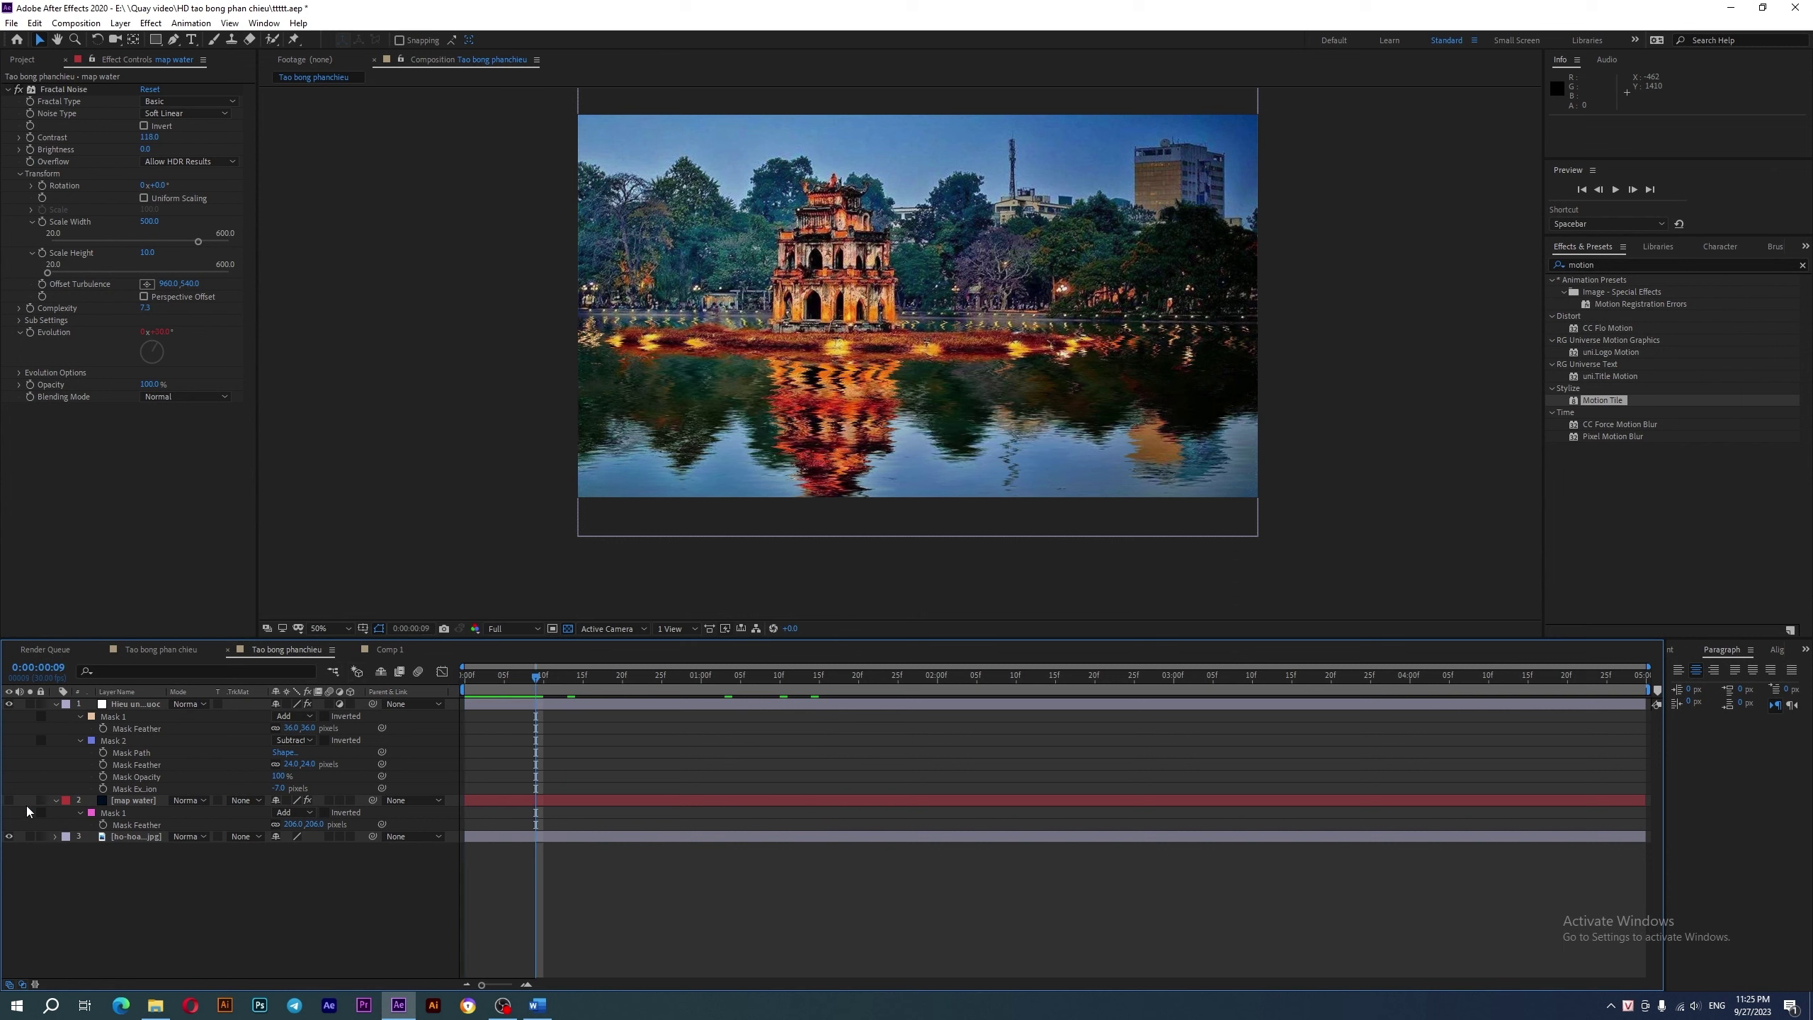
# - Nudge the map water mask's top two vertices down a few pixels, then hide the layer
pyautogui.click(9, 801)
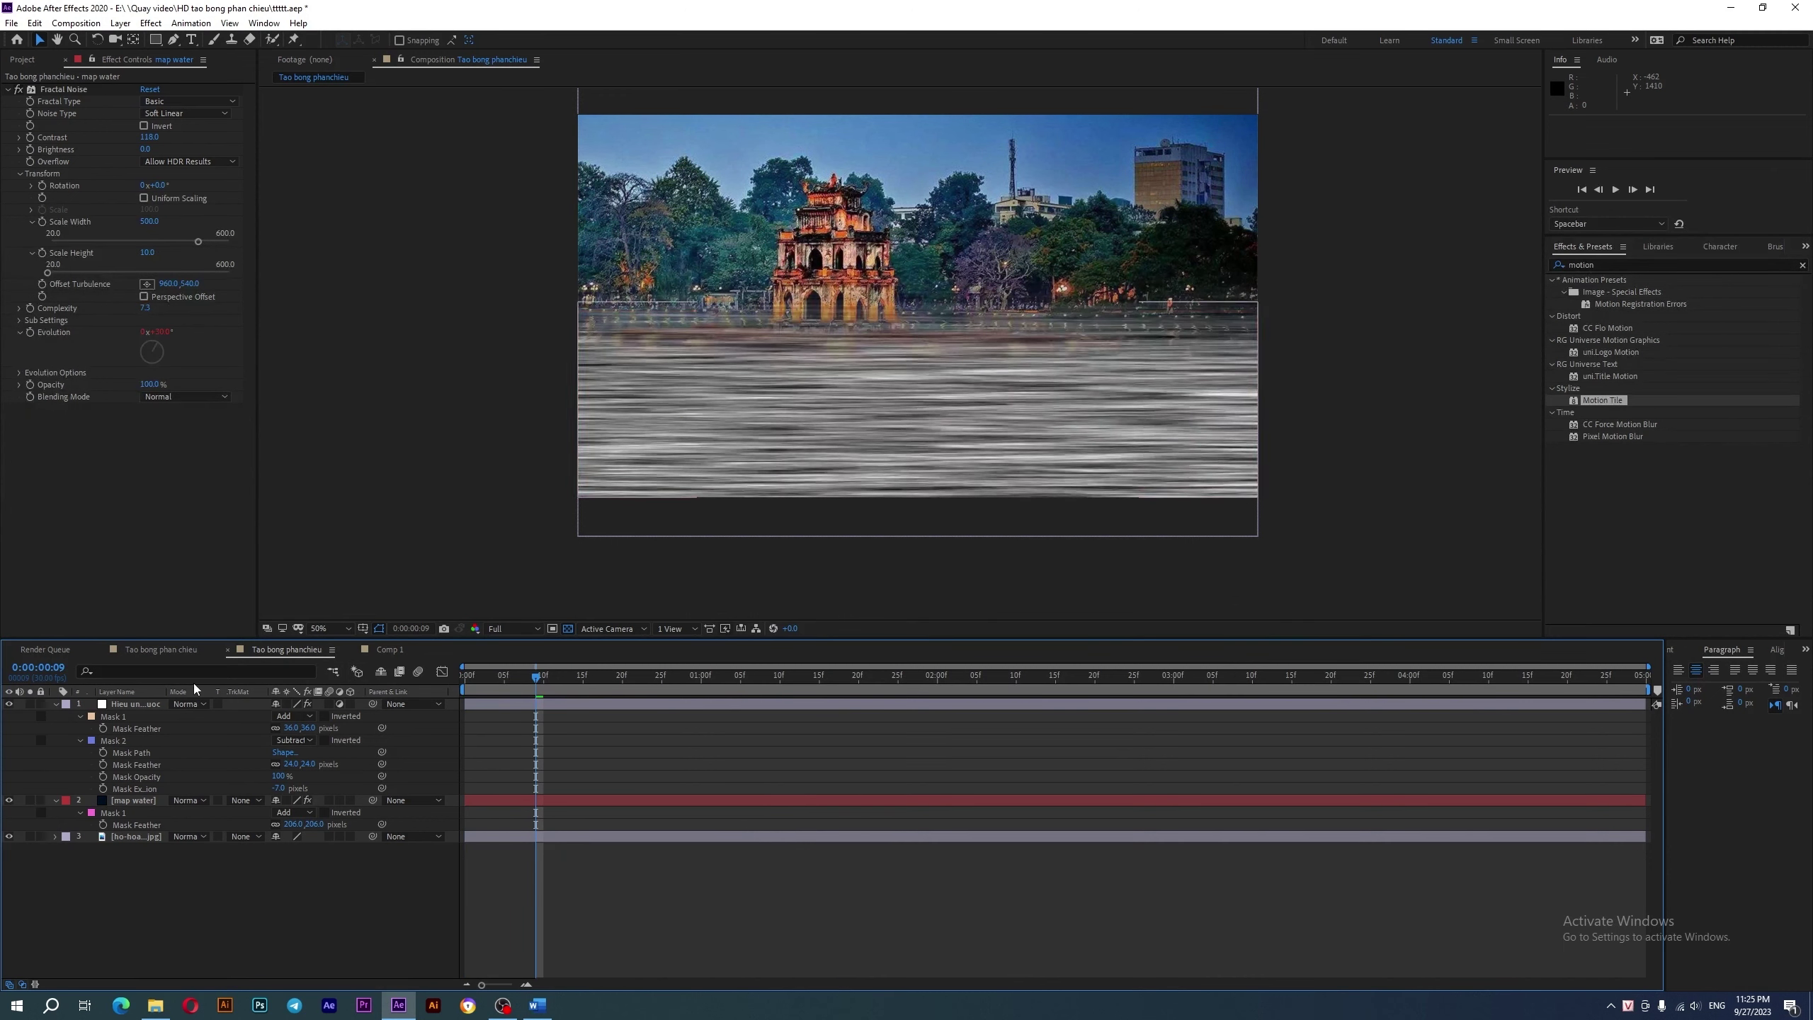
pyautogui.click(124, 799)
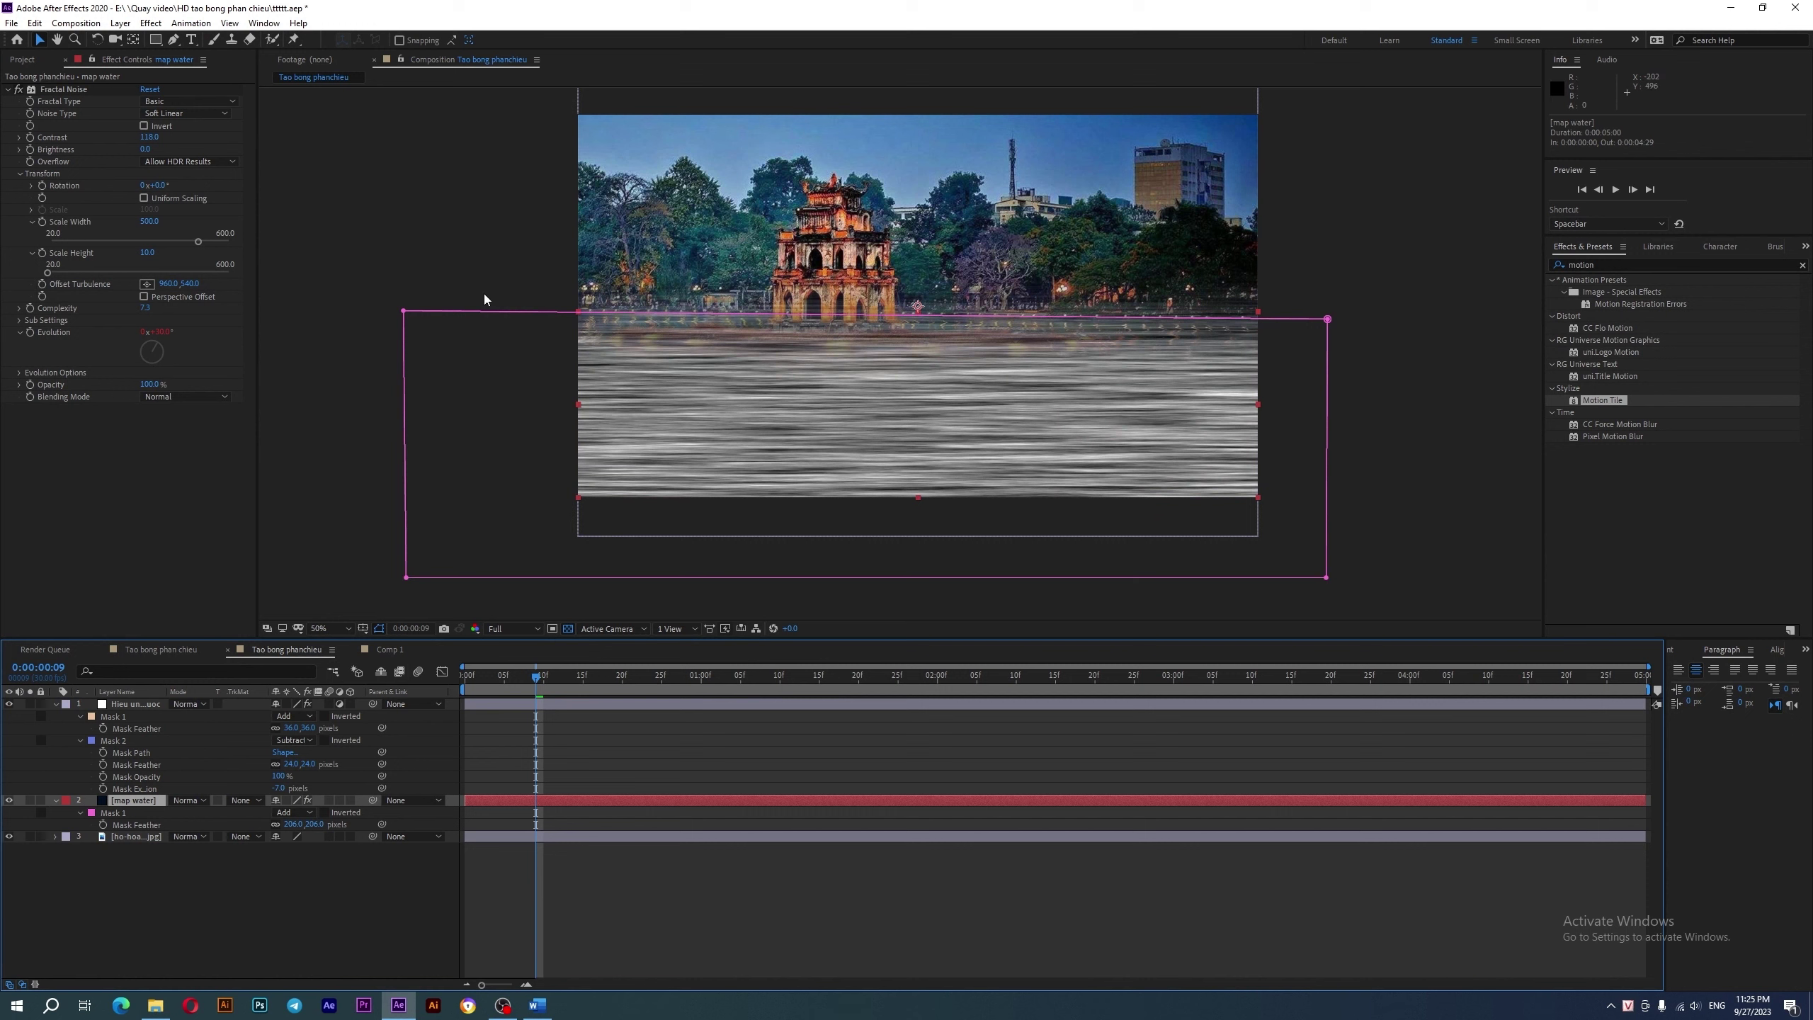
pyautogui.click(398, 318)
pyautogui.moveTo(355, 272)
pyautogui.mouseDown()
pyautogui.moveTo(1407, 358)
pyautogui.moveTo(1326, 347)
pyautogui.mouseUp()
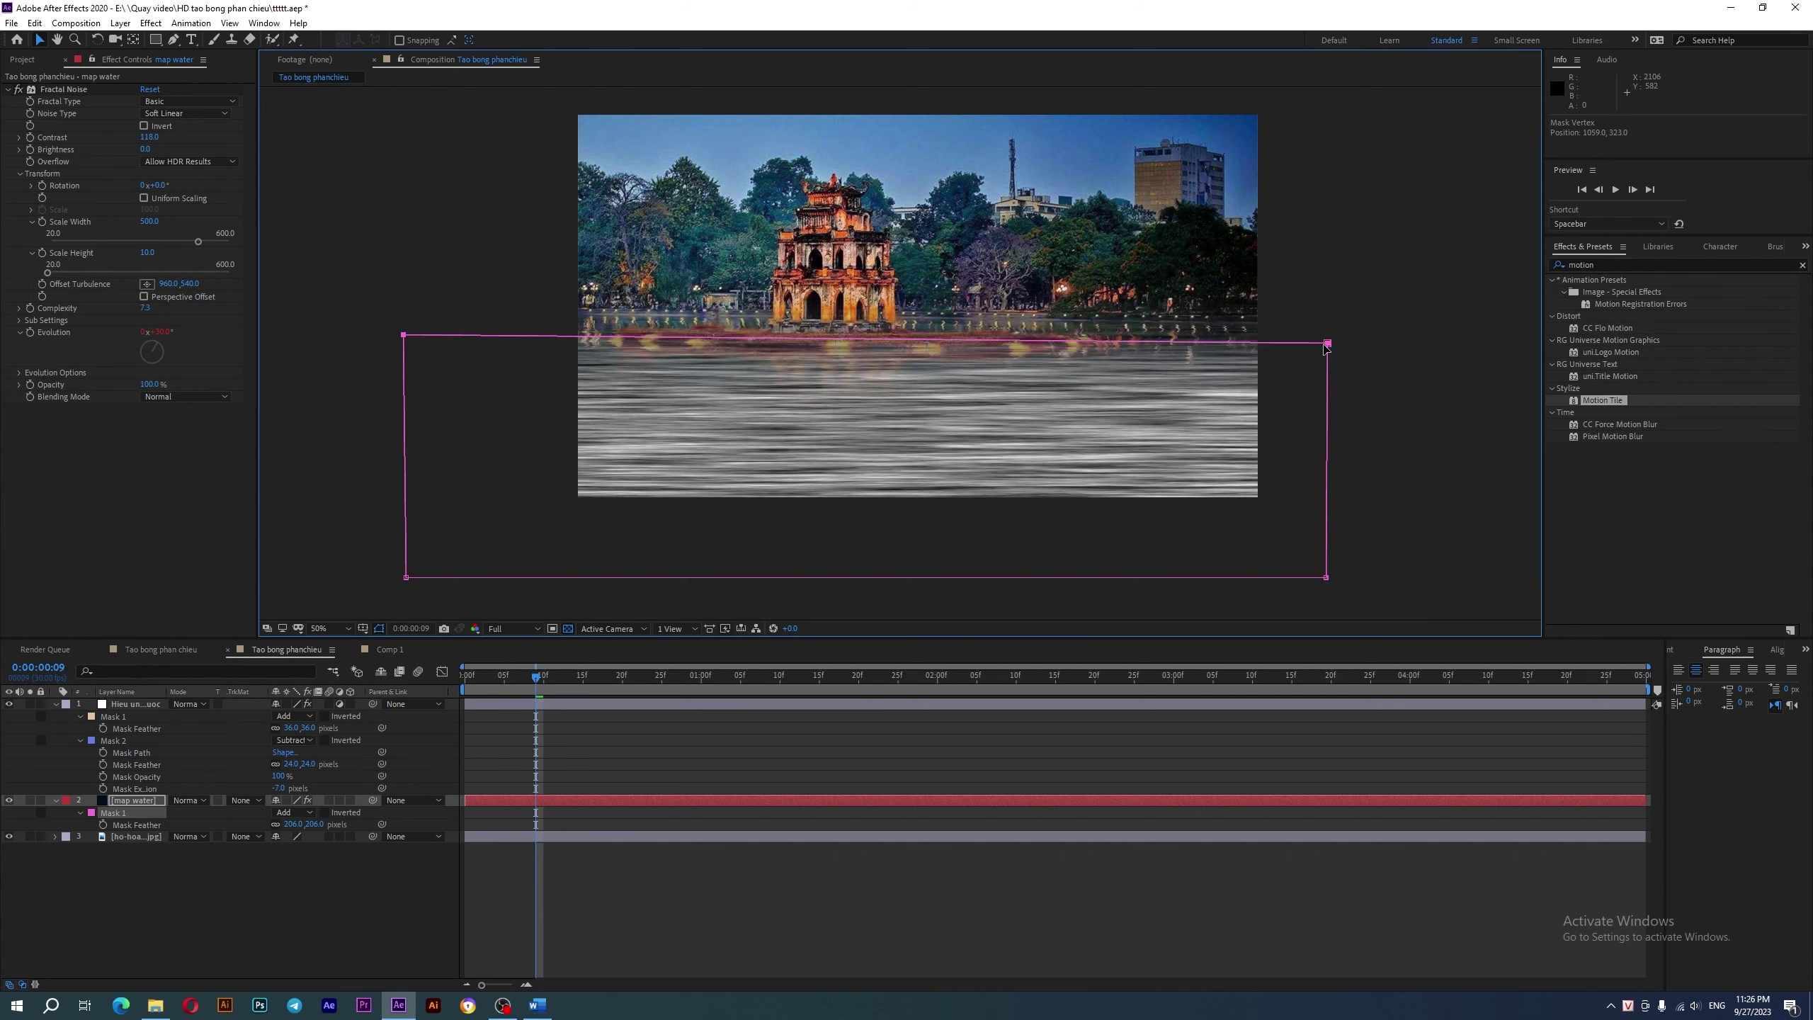
pyautogui.moveTo(1327, 347); pyautogui.dragTo(1326, 348)
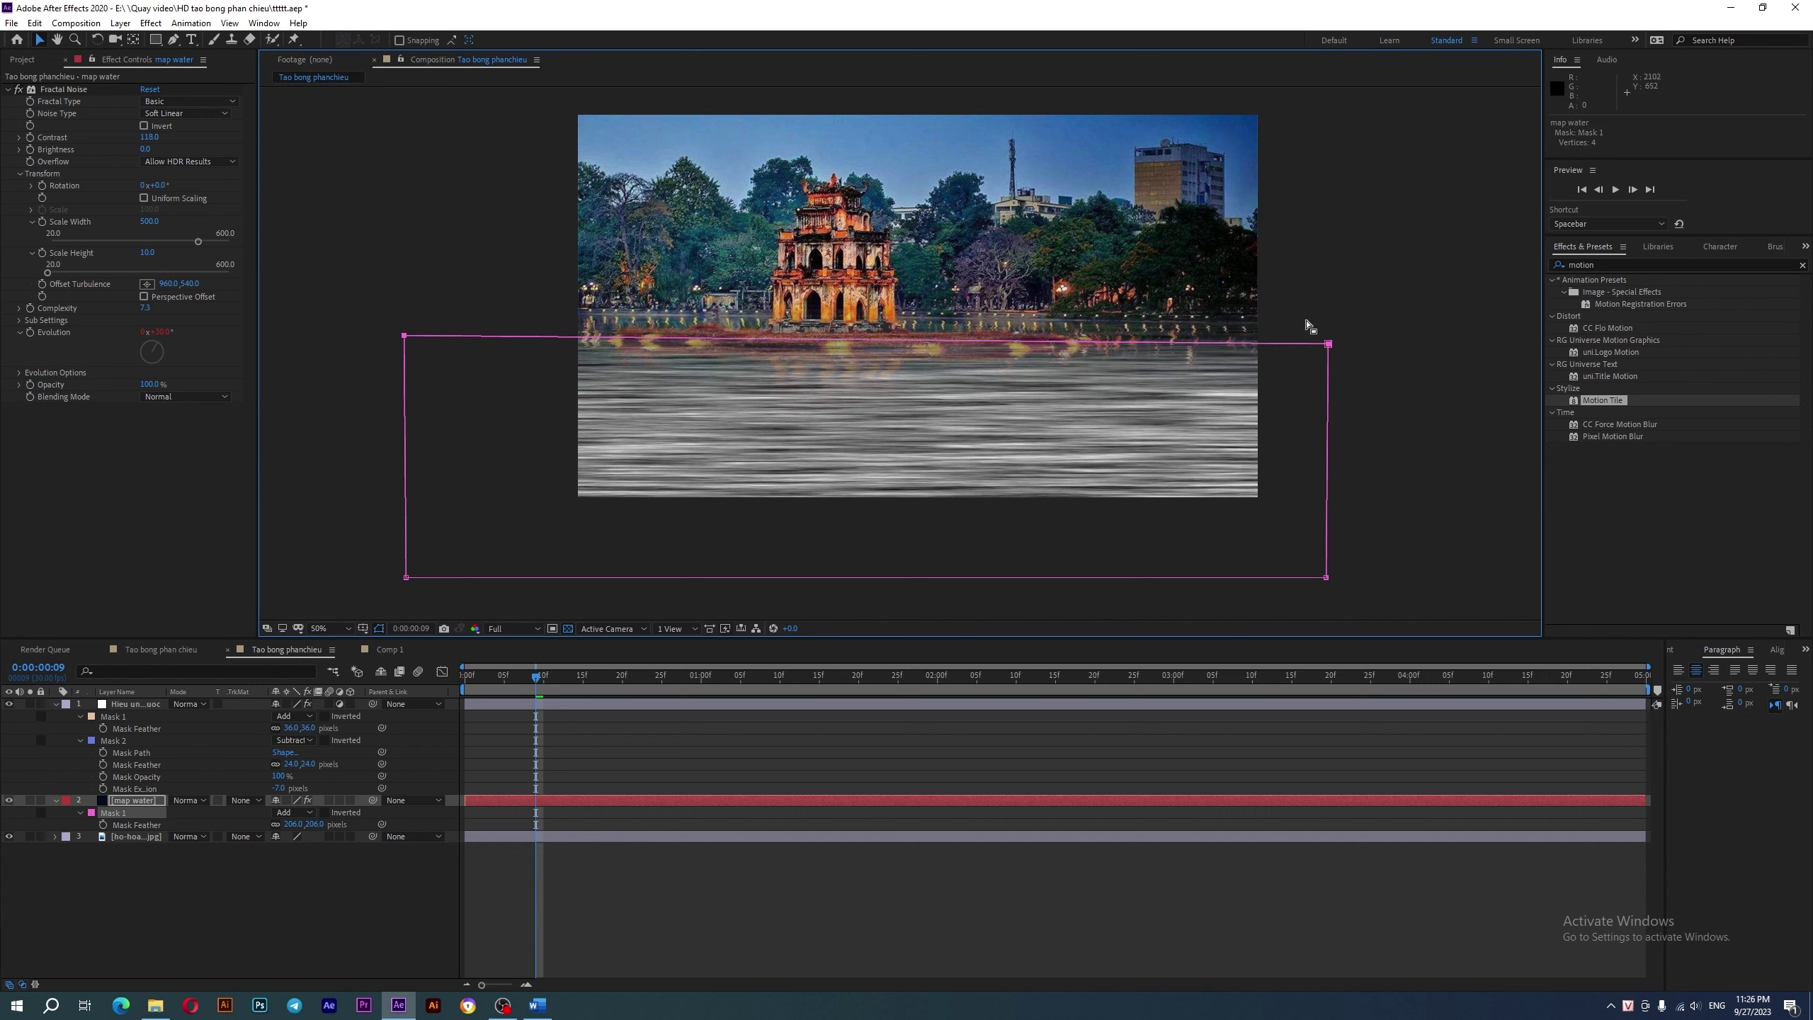
pyautogui.click(9, 800)
# - Set the Hieu ung mat nuoc layer's Mask 1 feather to 117 px
pyautogui.click(139, 703)
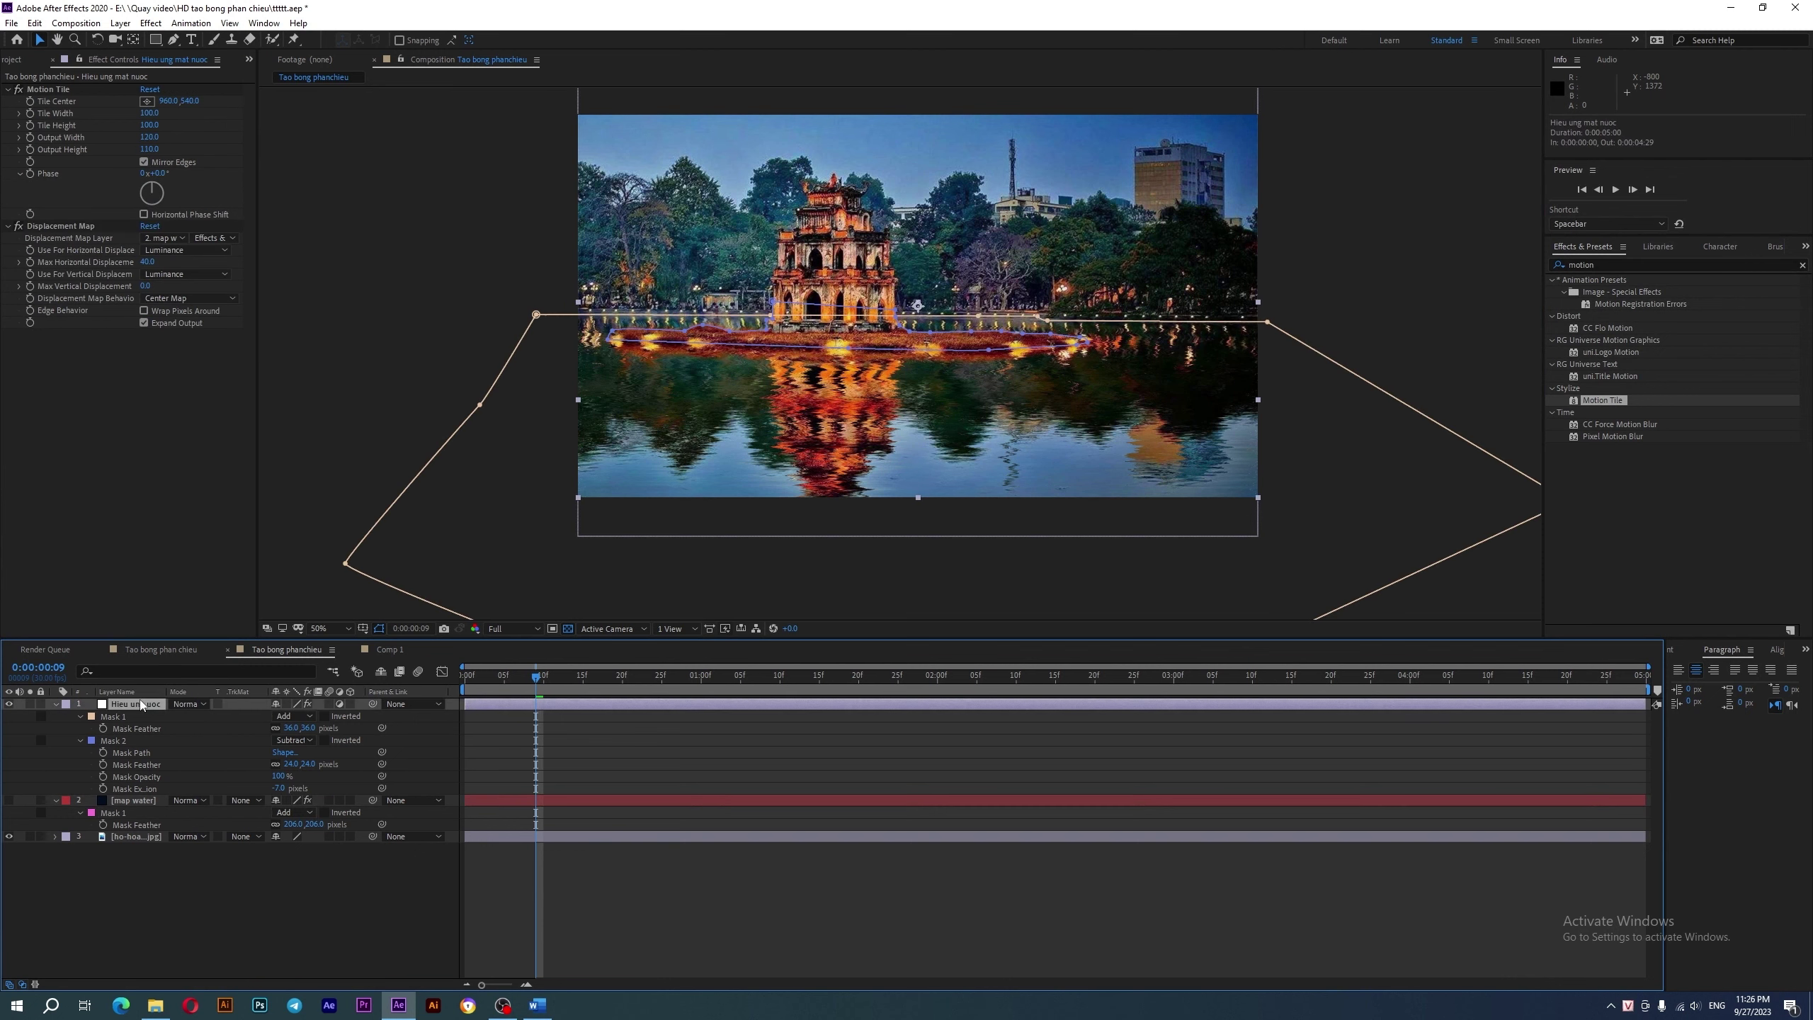
pyautogui.moveTo(299, 728); pyautogui.dragTo(363, 729)
pyautogui.click(363, 730)
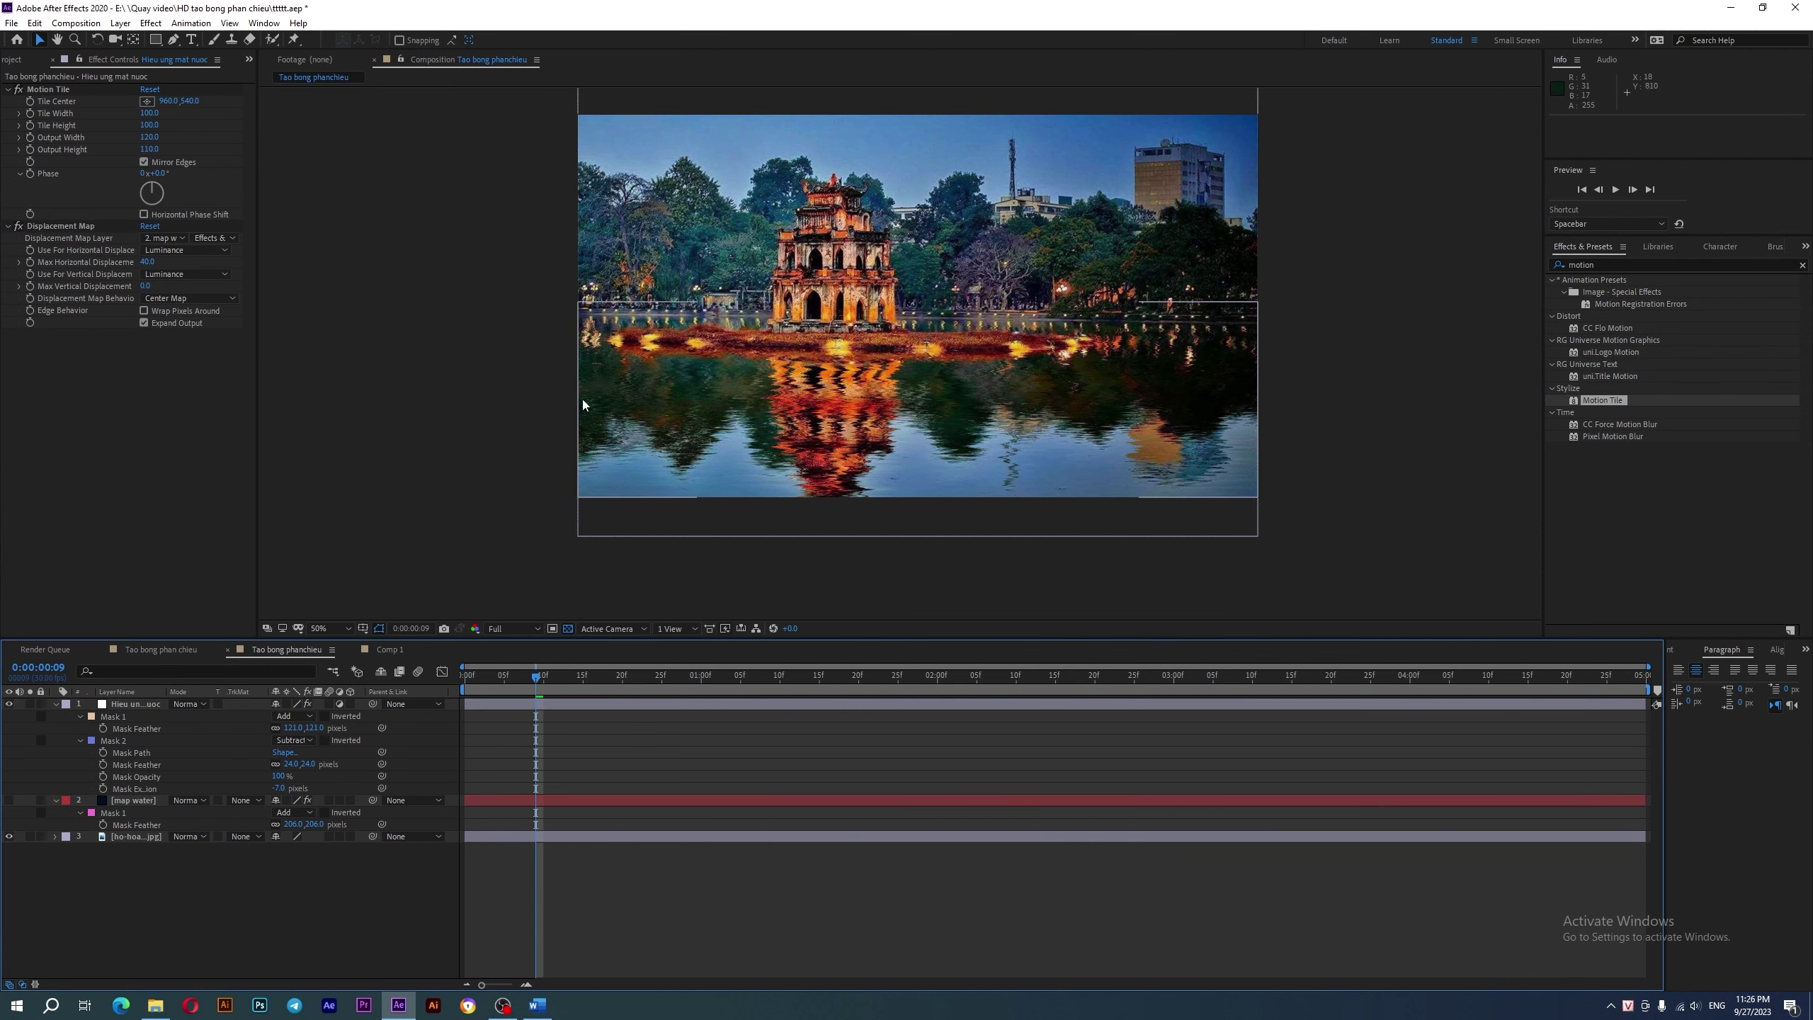
# - View the comp at 100% and preview the rippling reflection from the start
pyautogui.press('.')
pyautogui.moveTo(577, 399); pyautogui.dragTo(881, 459)
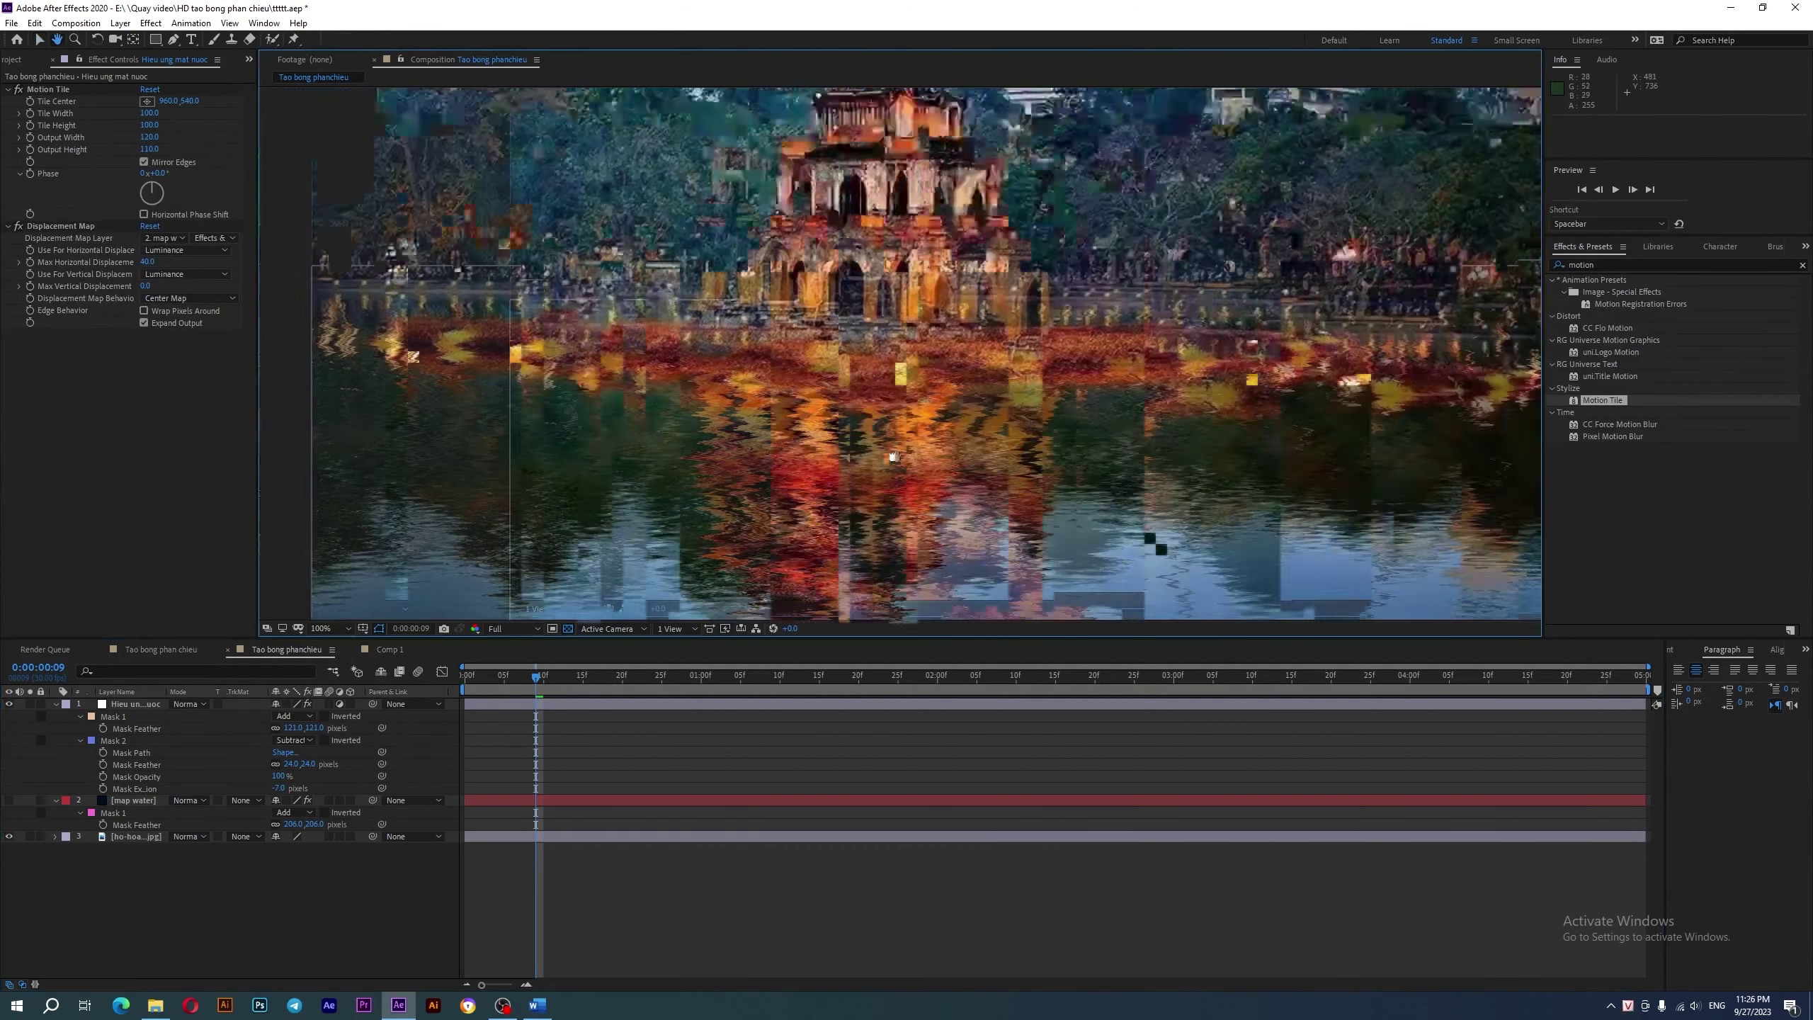
pyautogui.moveTo(541, 675); pyautogui.dragTo(361, 692)
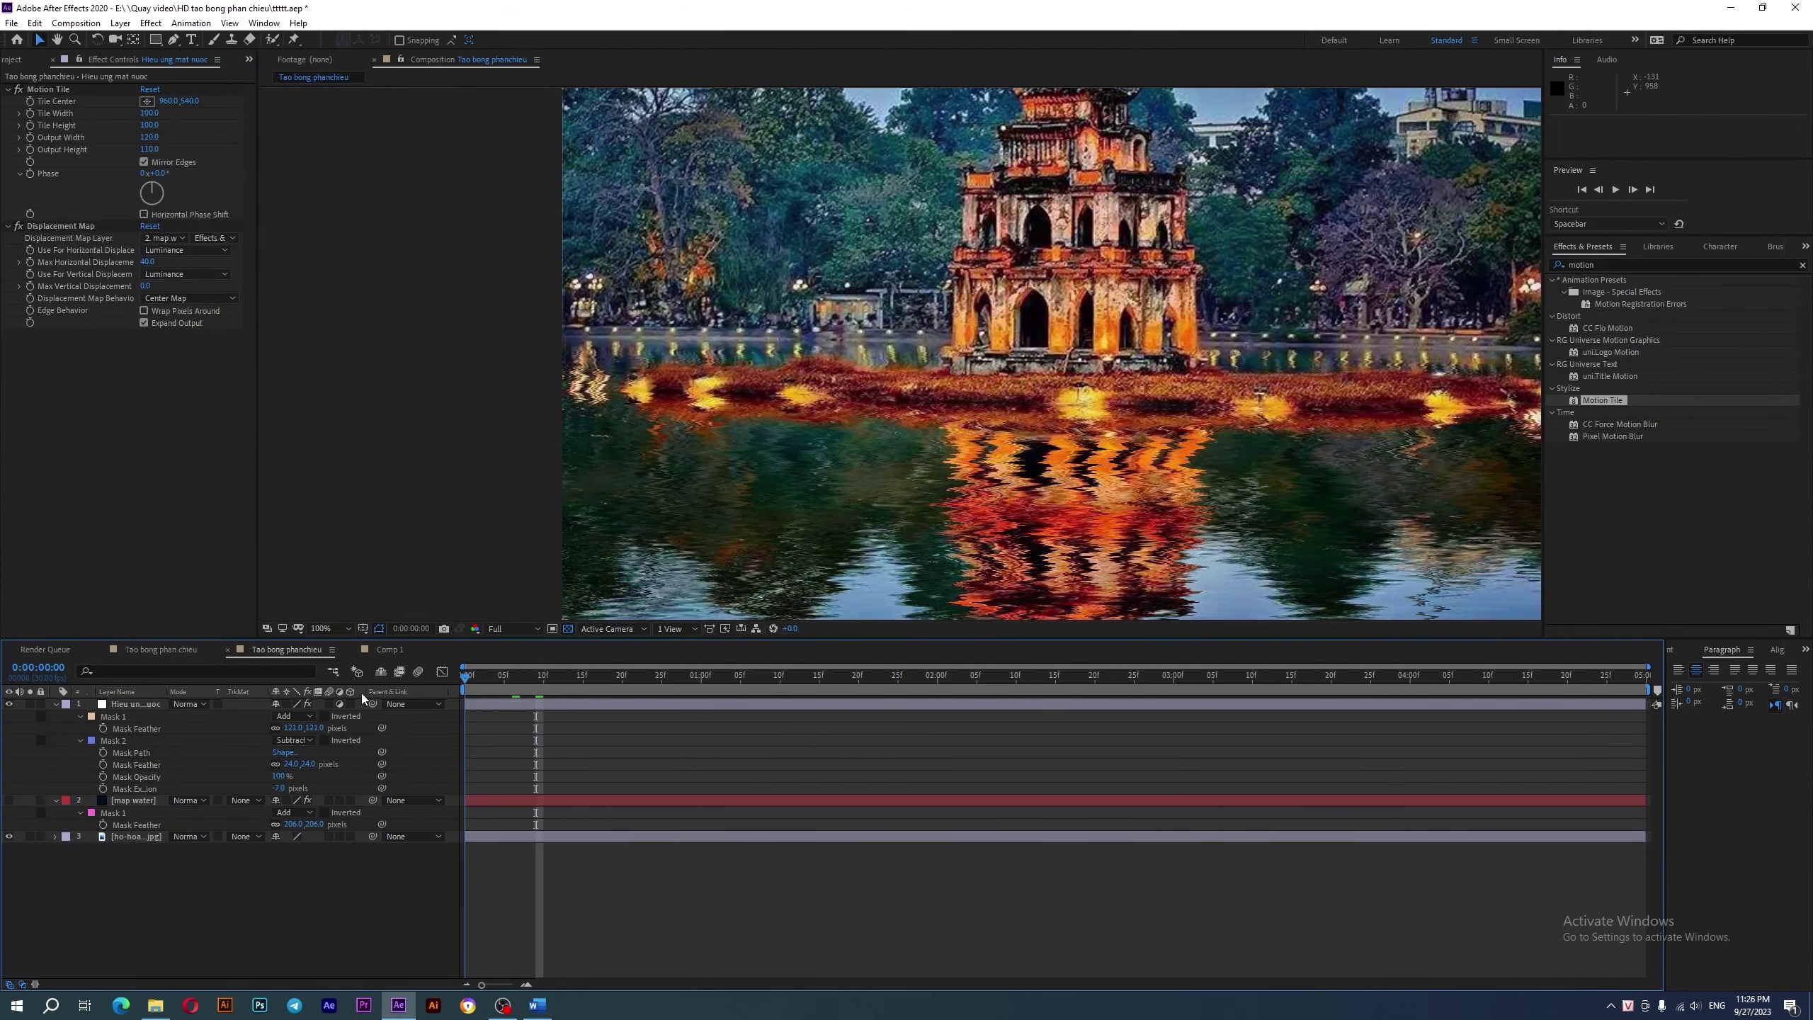
pyautogui.press('space')
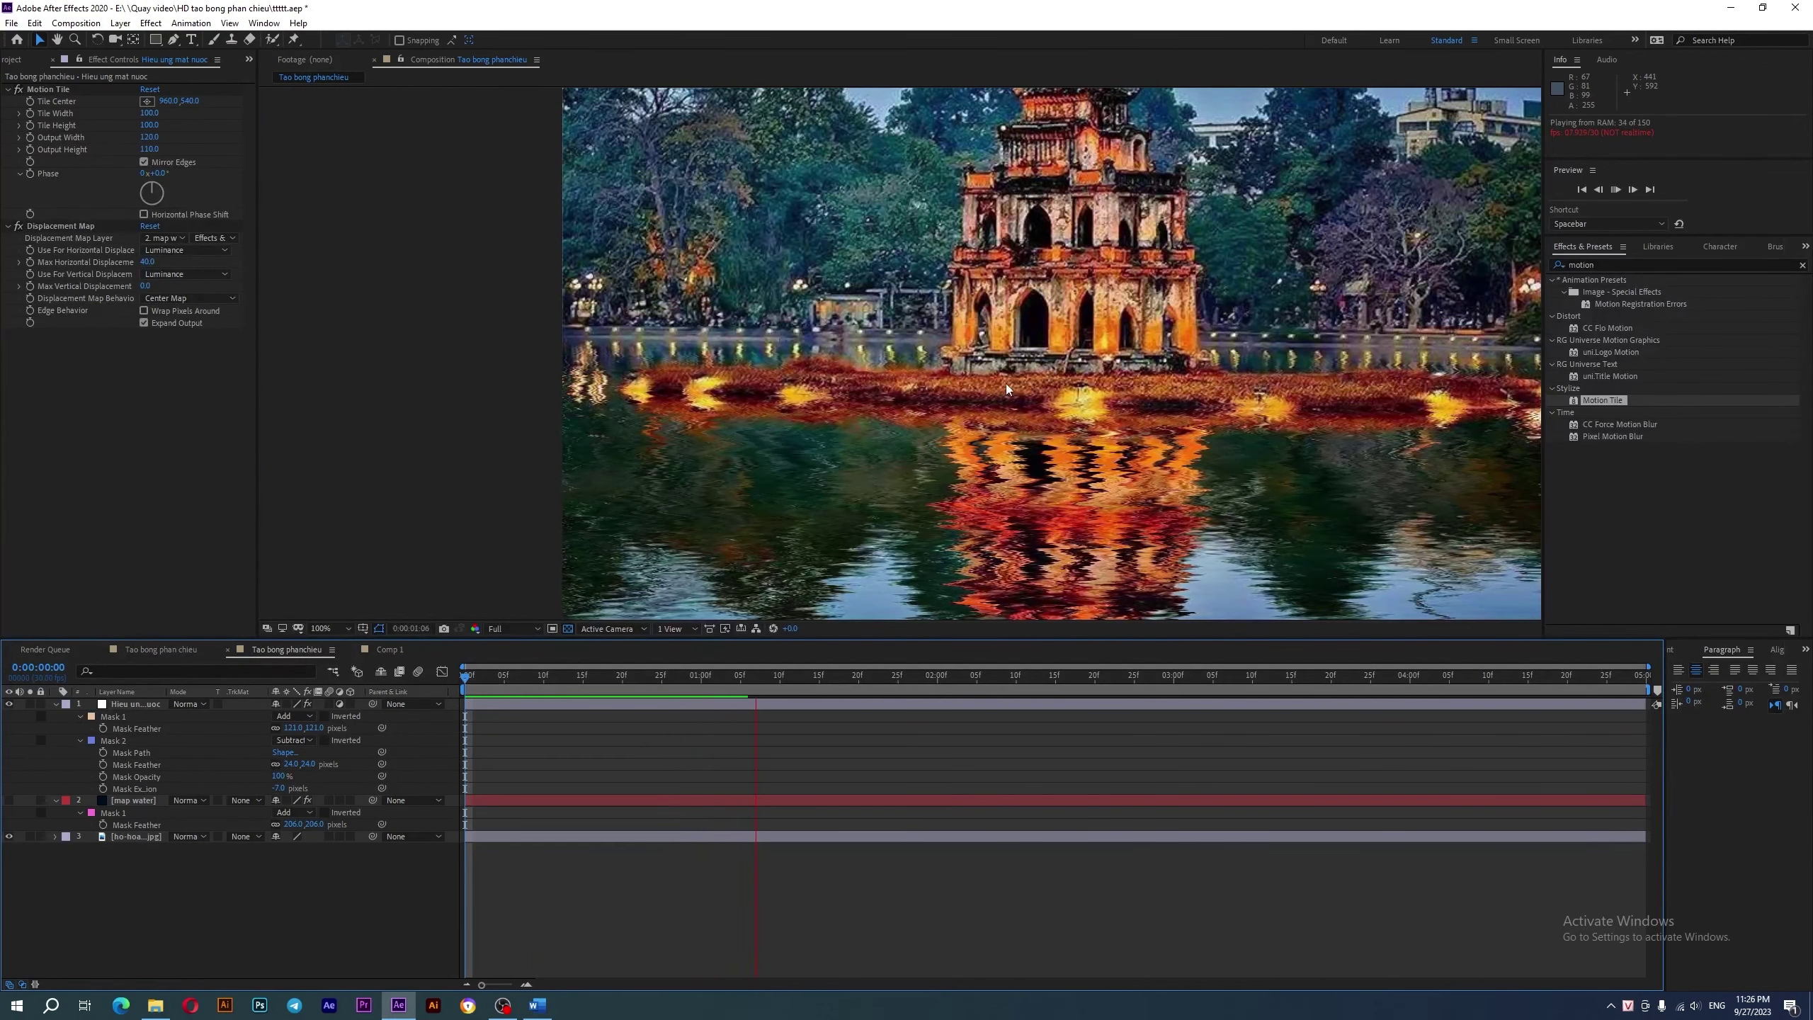
pyautogui.scroll(-2, 904, 363)
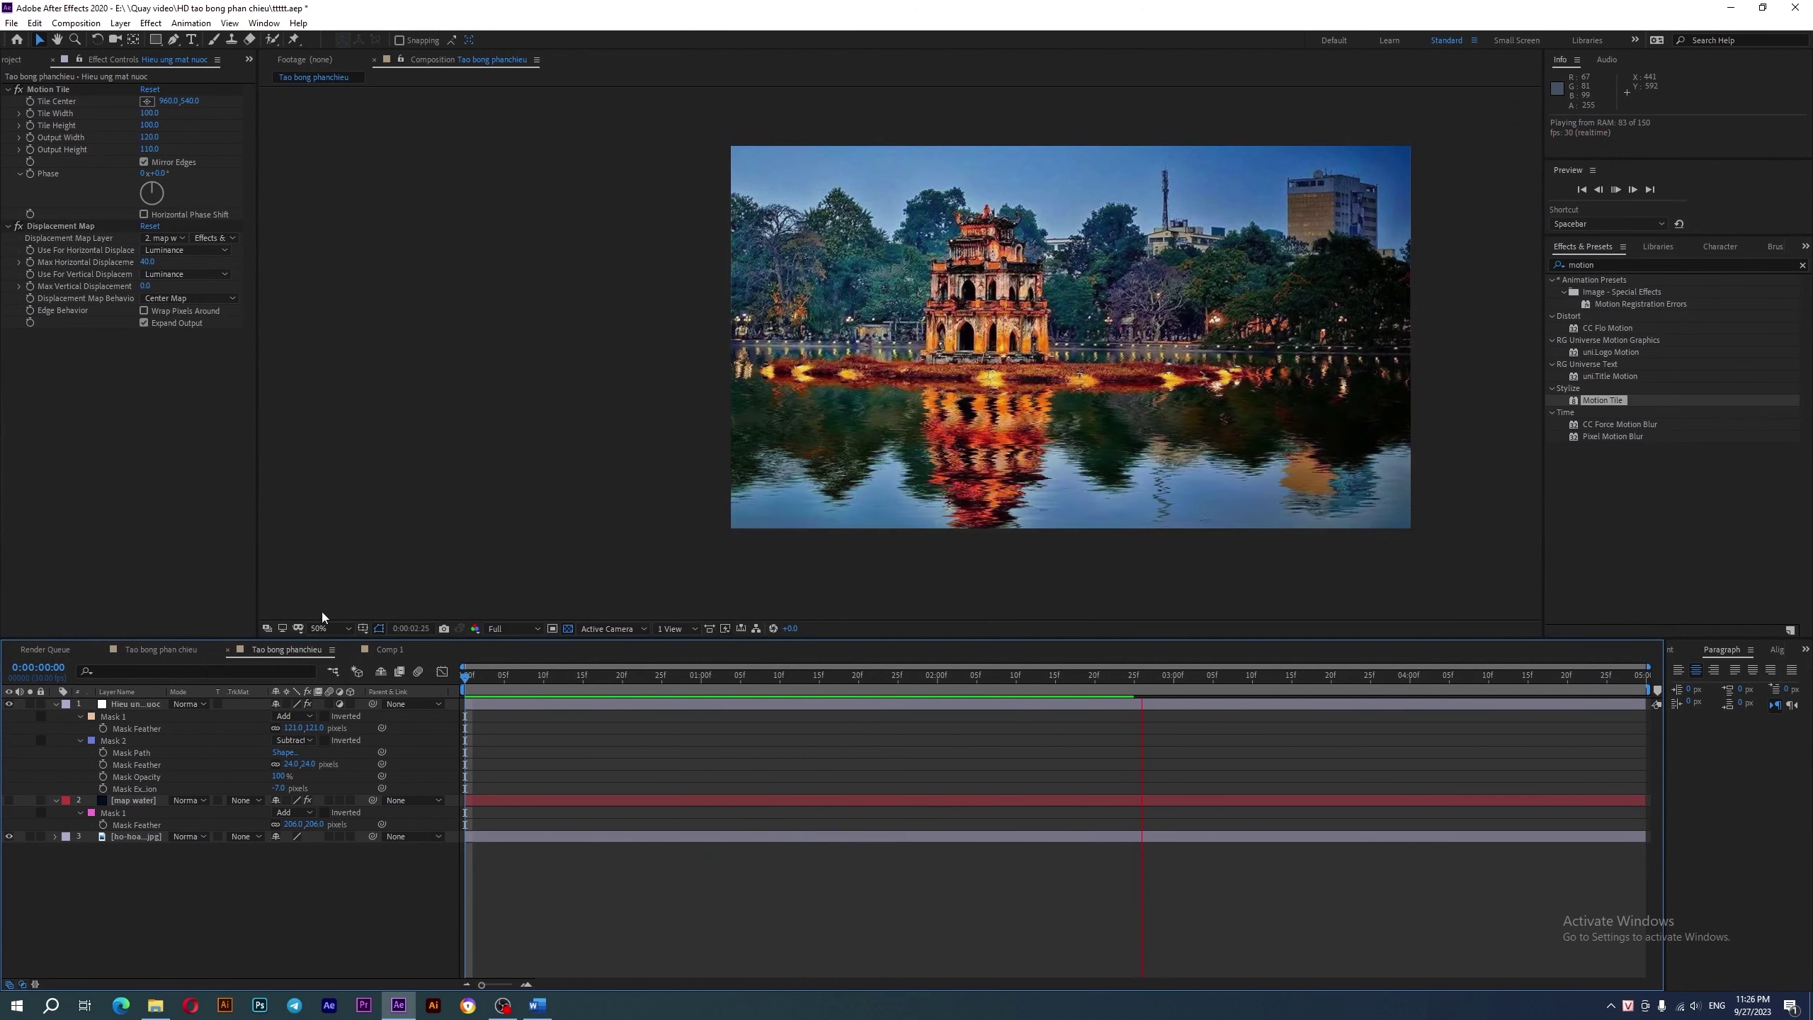
pyautogui.press('space')
pyautogui.moveTo(1288, 374); pyautogui.dragTo(1093, 361)
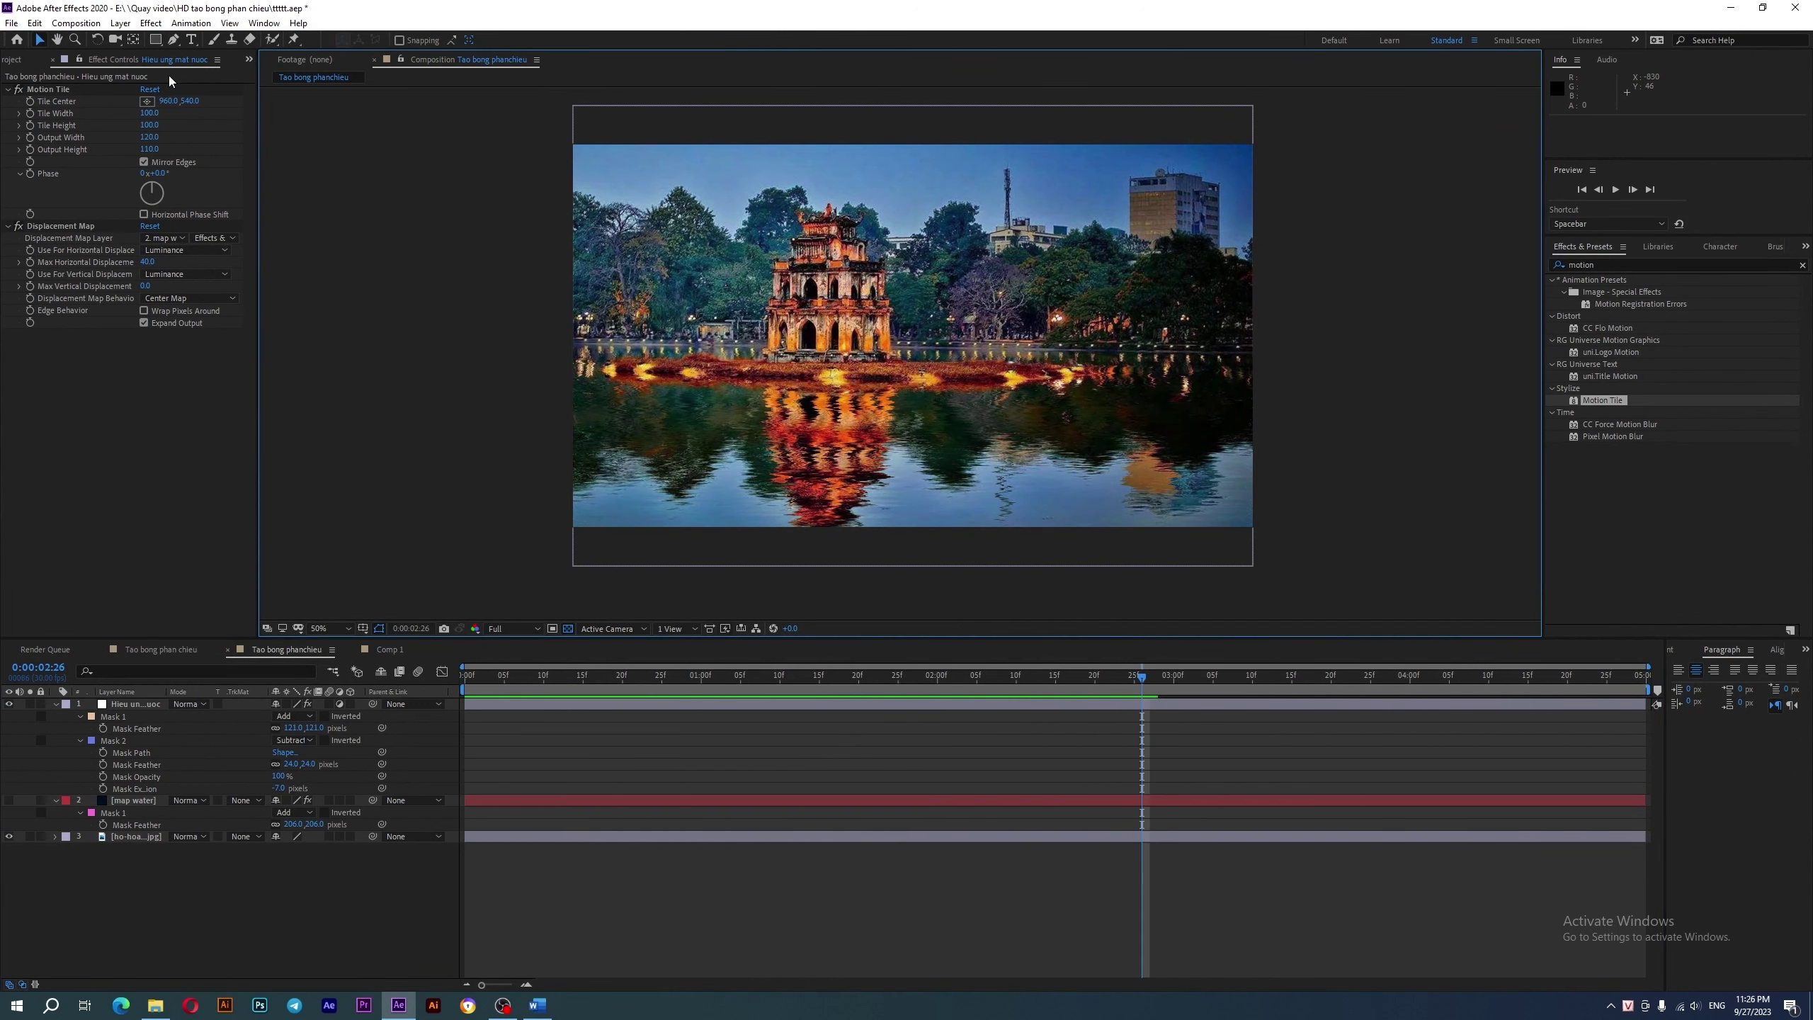
# - Type a 'Visual led' title, size it to 137 px, and move it right and down over the lake
pyautogui.click(191, 39)
pyautogui.click(986, 417)
pyautogui.write('V')
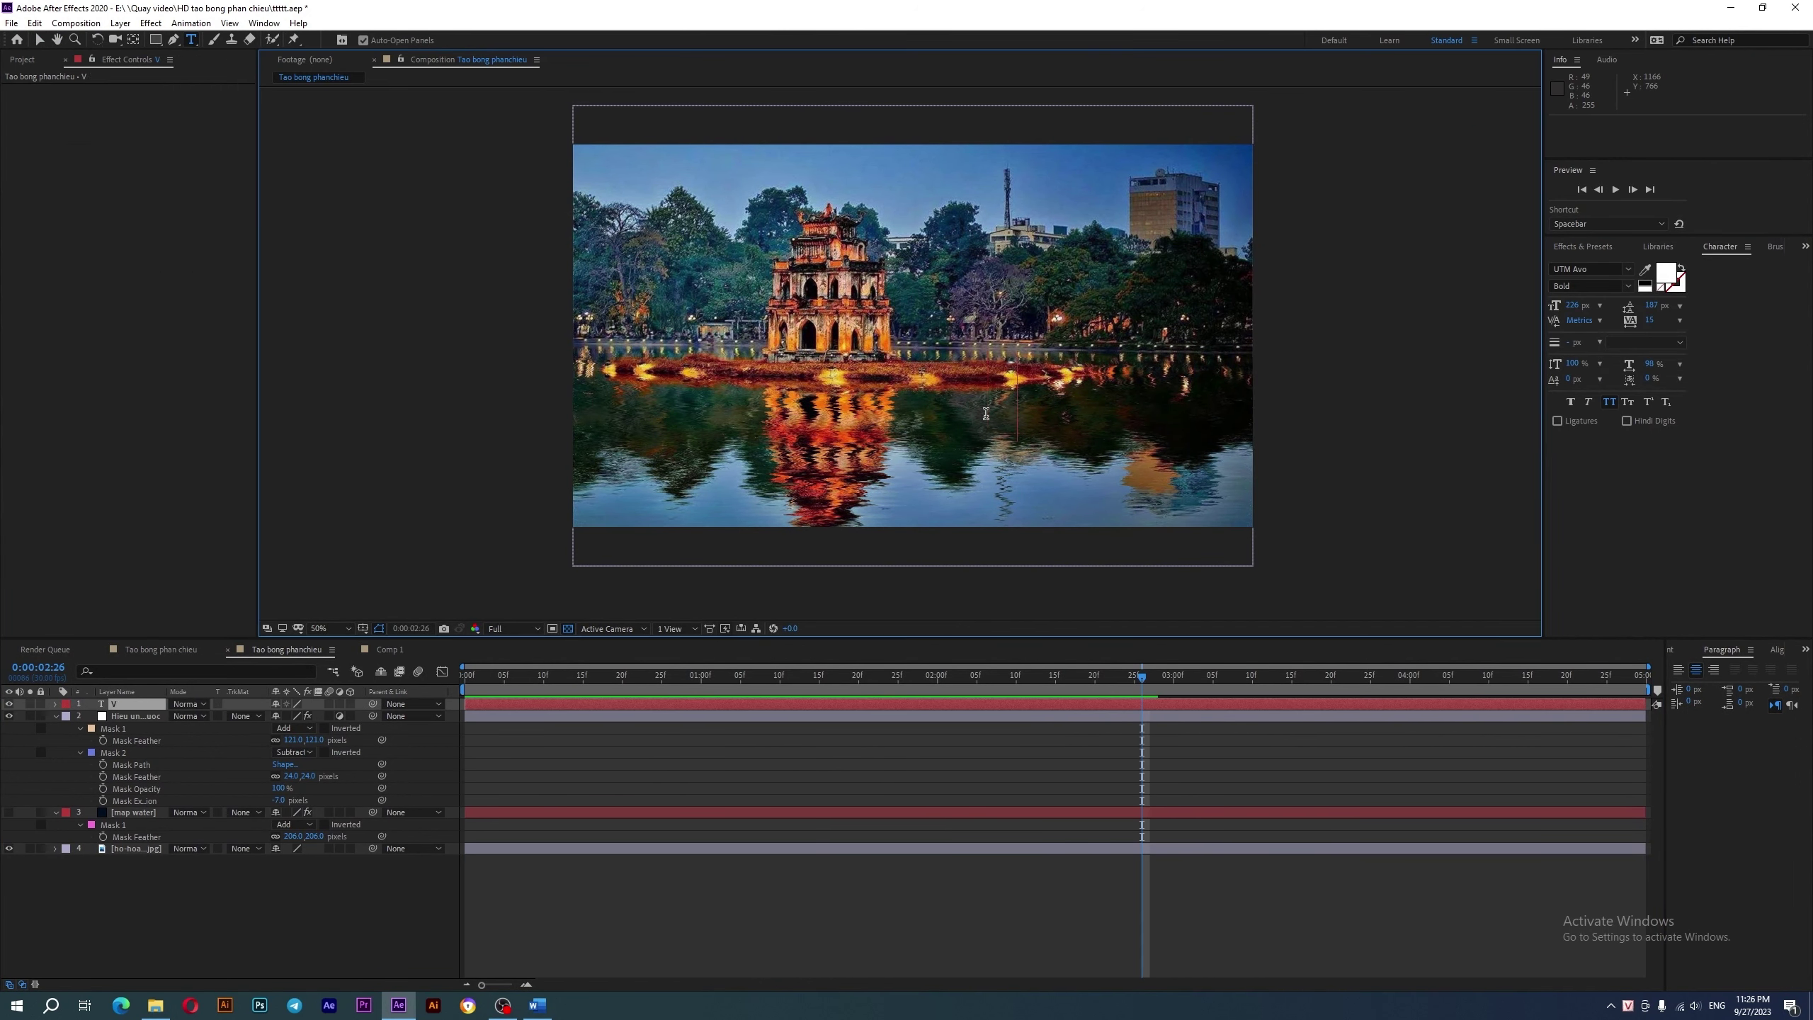
pyautogui.write('isual led')
pyautogui.click(39, 39)
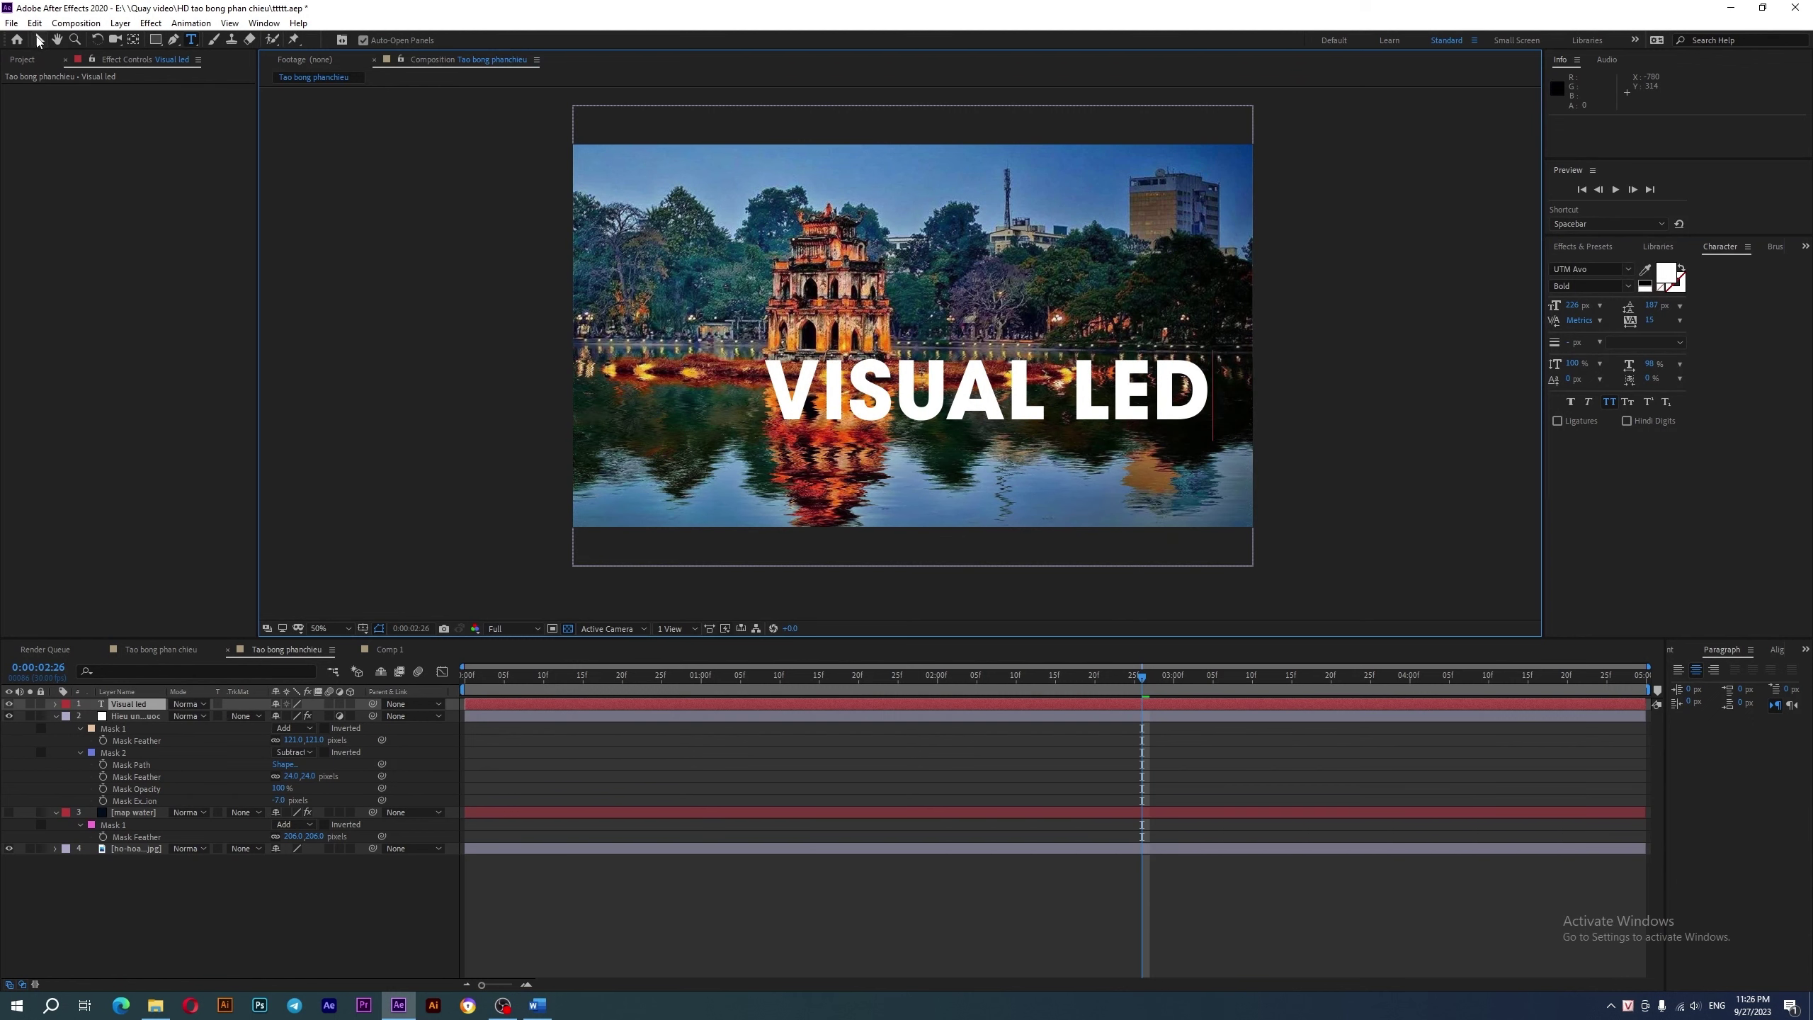
pyautogui.moveTo(1569, 310); pyautogui.dragTo(1513, 316)
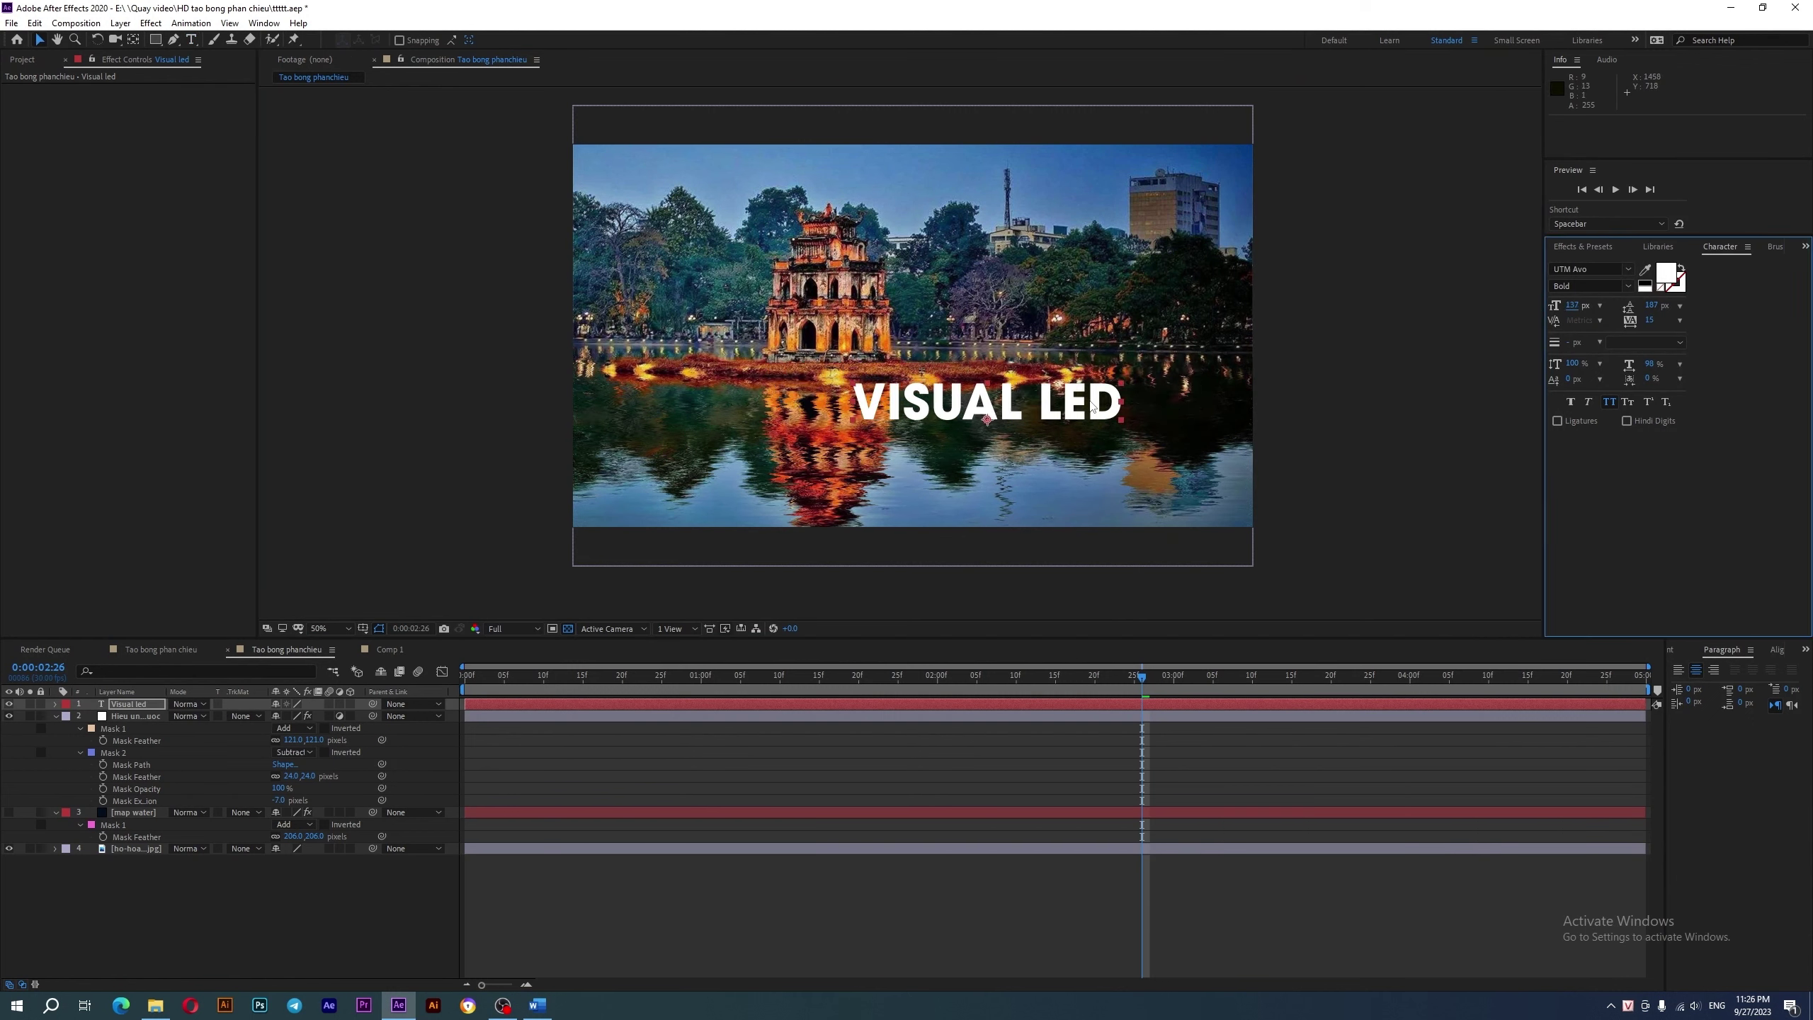
pyautogui.moveTo(1087, 398); pyautogui.dragTo(1159, 402)
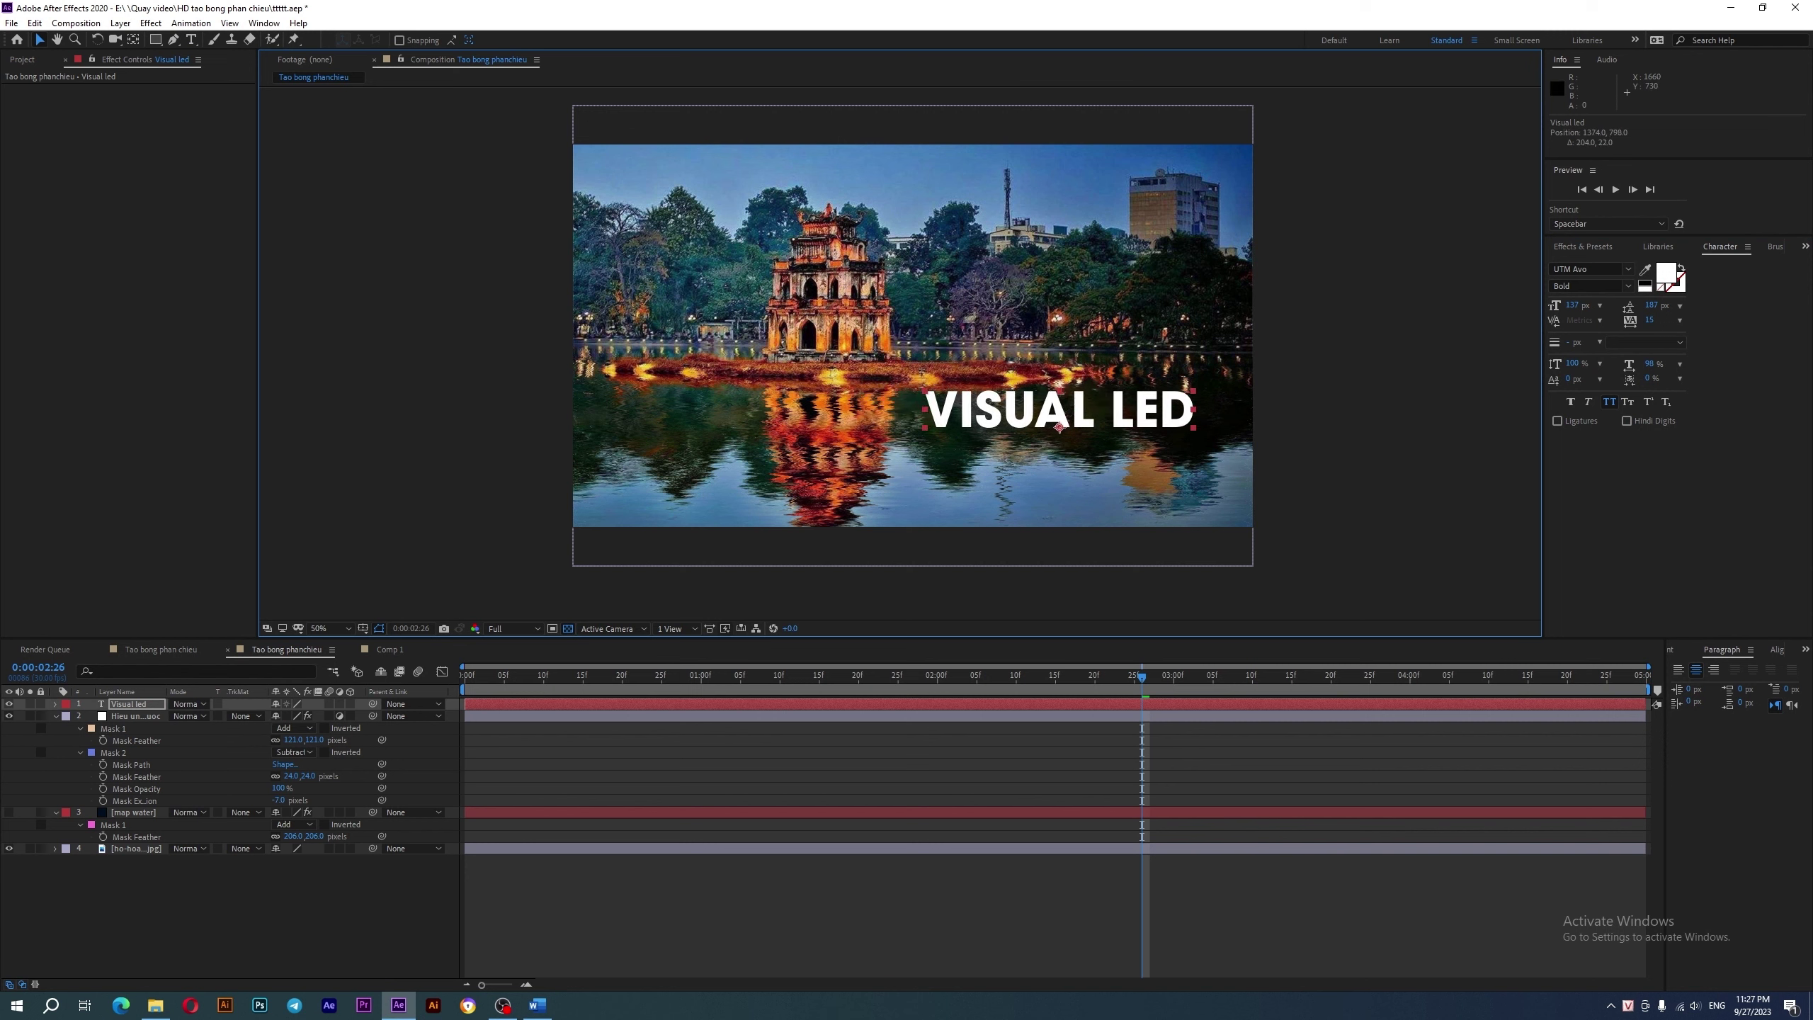
# - Apply the Mirror effect to the VISUAL LED title with a 90° Reflection Angle
pyautogui.click(1582, 246)
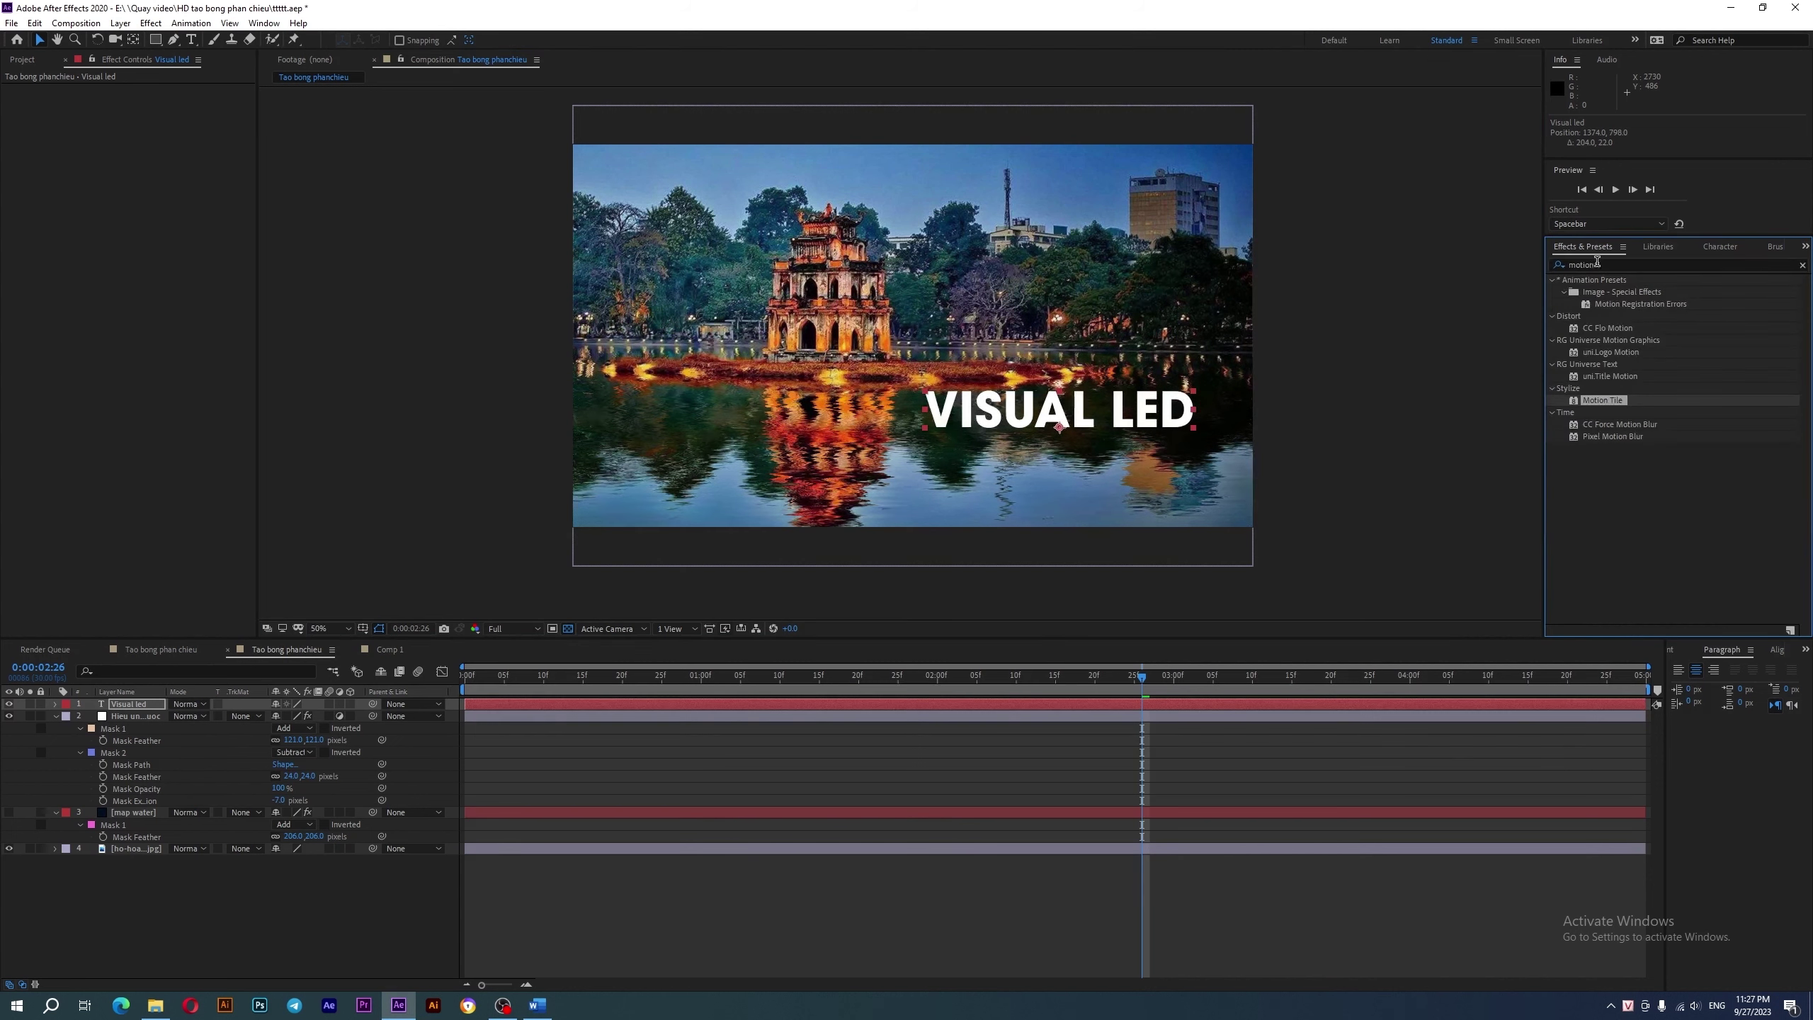
pyautogui.write('mi')
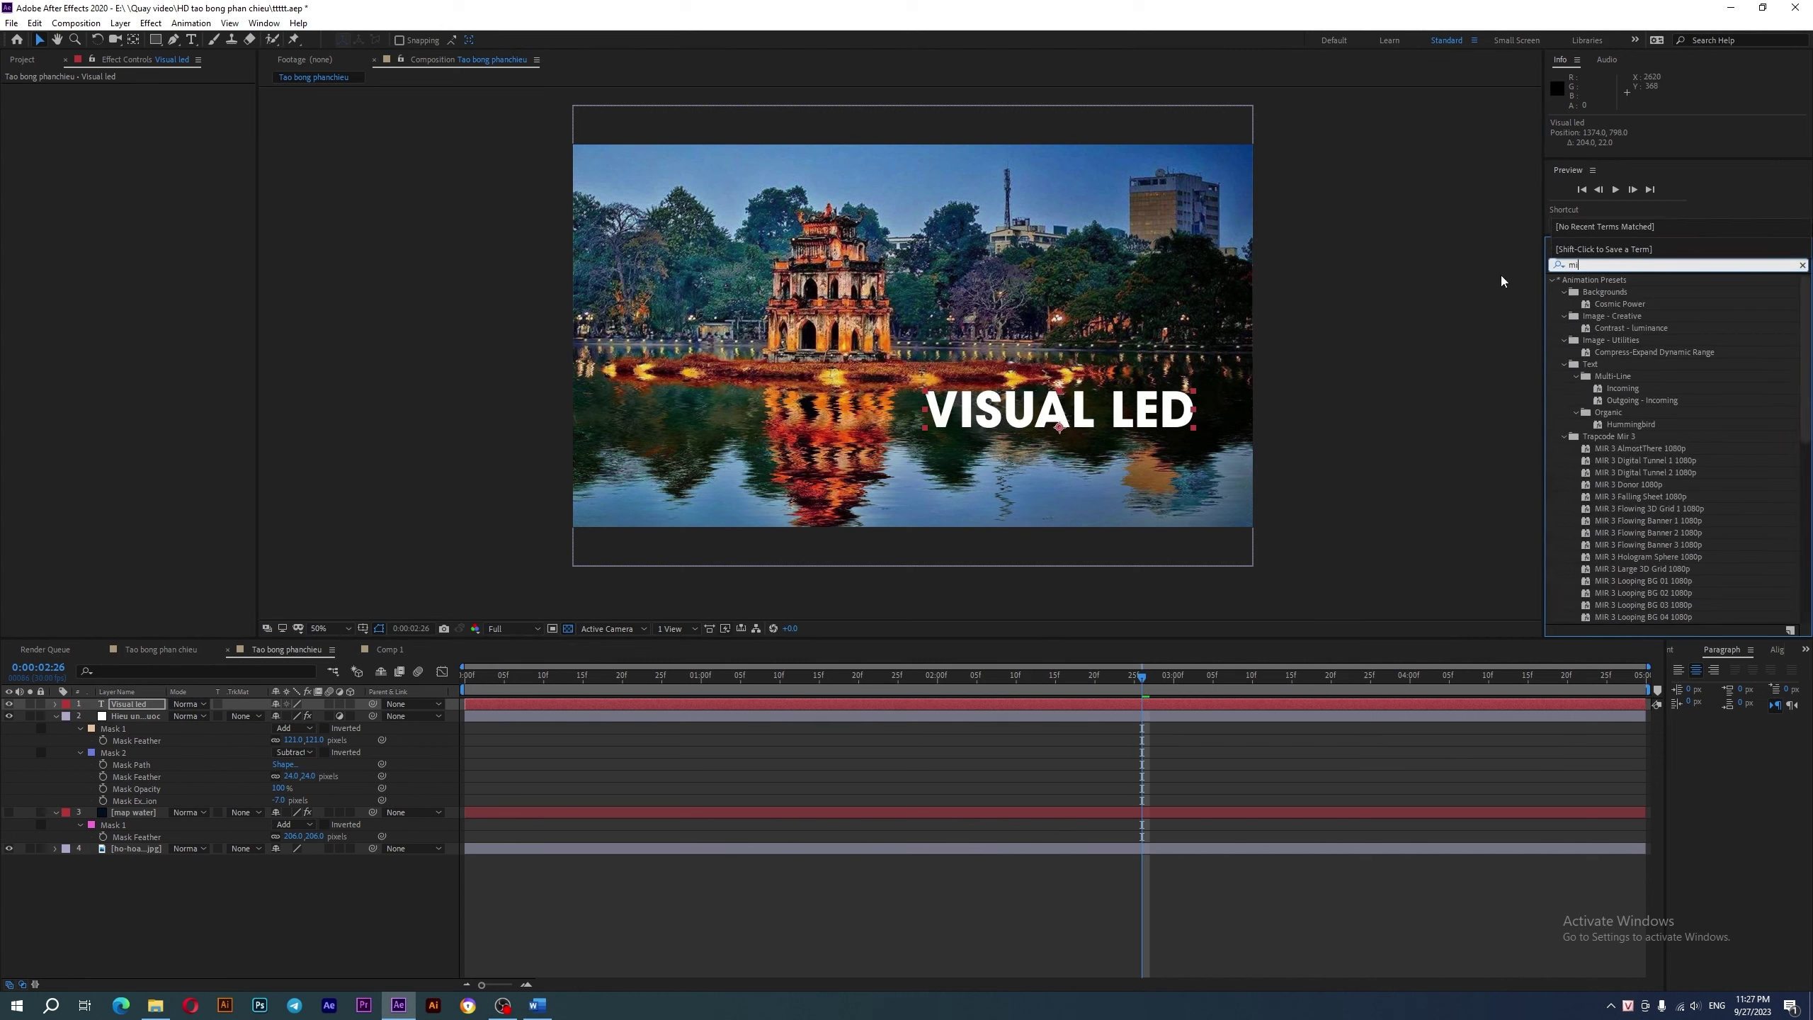
pyautogui.write('rro')
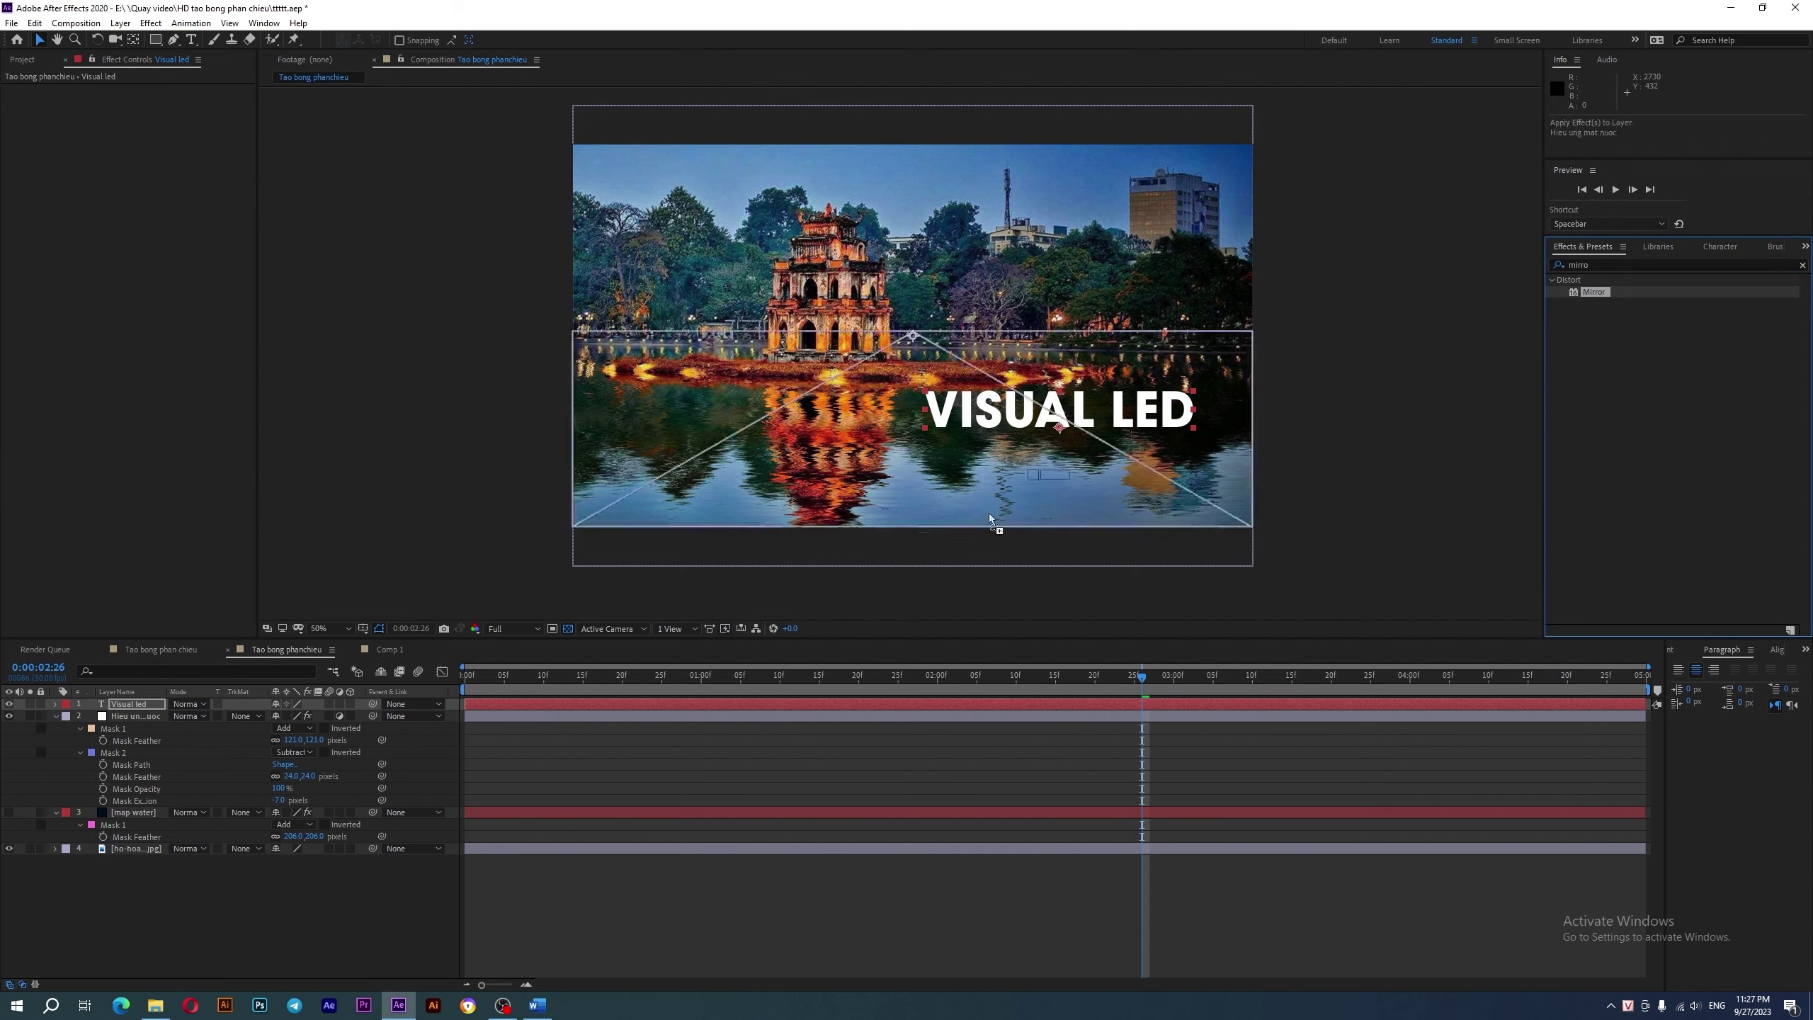
pyautogui.moveTo(1594, 293); pyautogui.dragTo(135, 703)
pyautogui.click(135, 702)
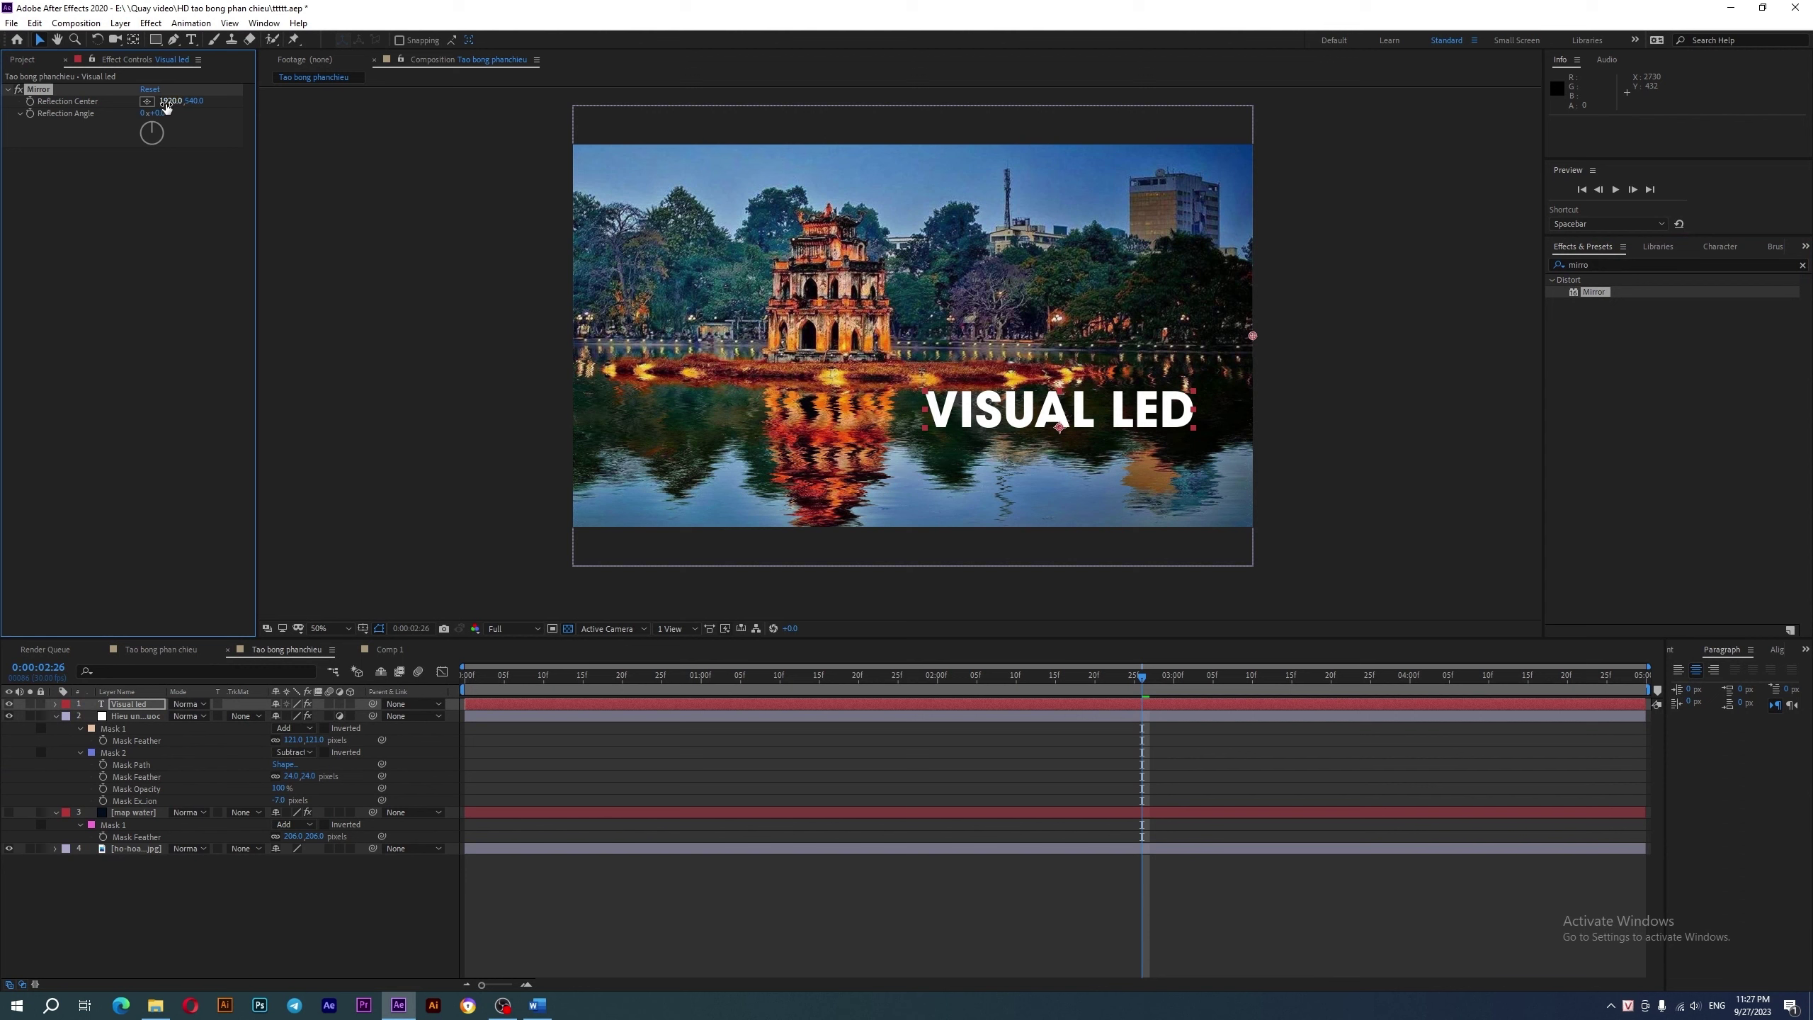
pyautogui.moveTo(171, 100); pyautogui.dragTo(28, 135)
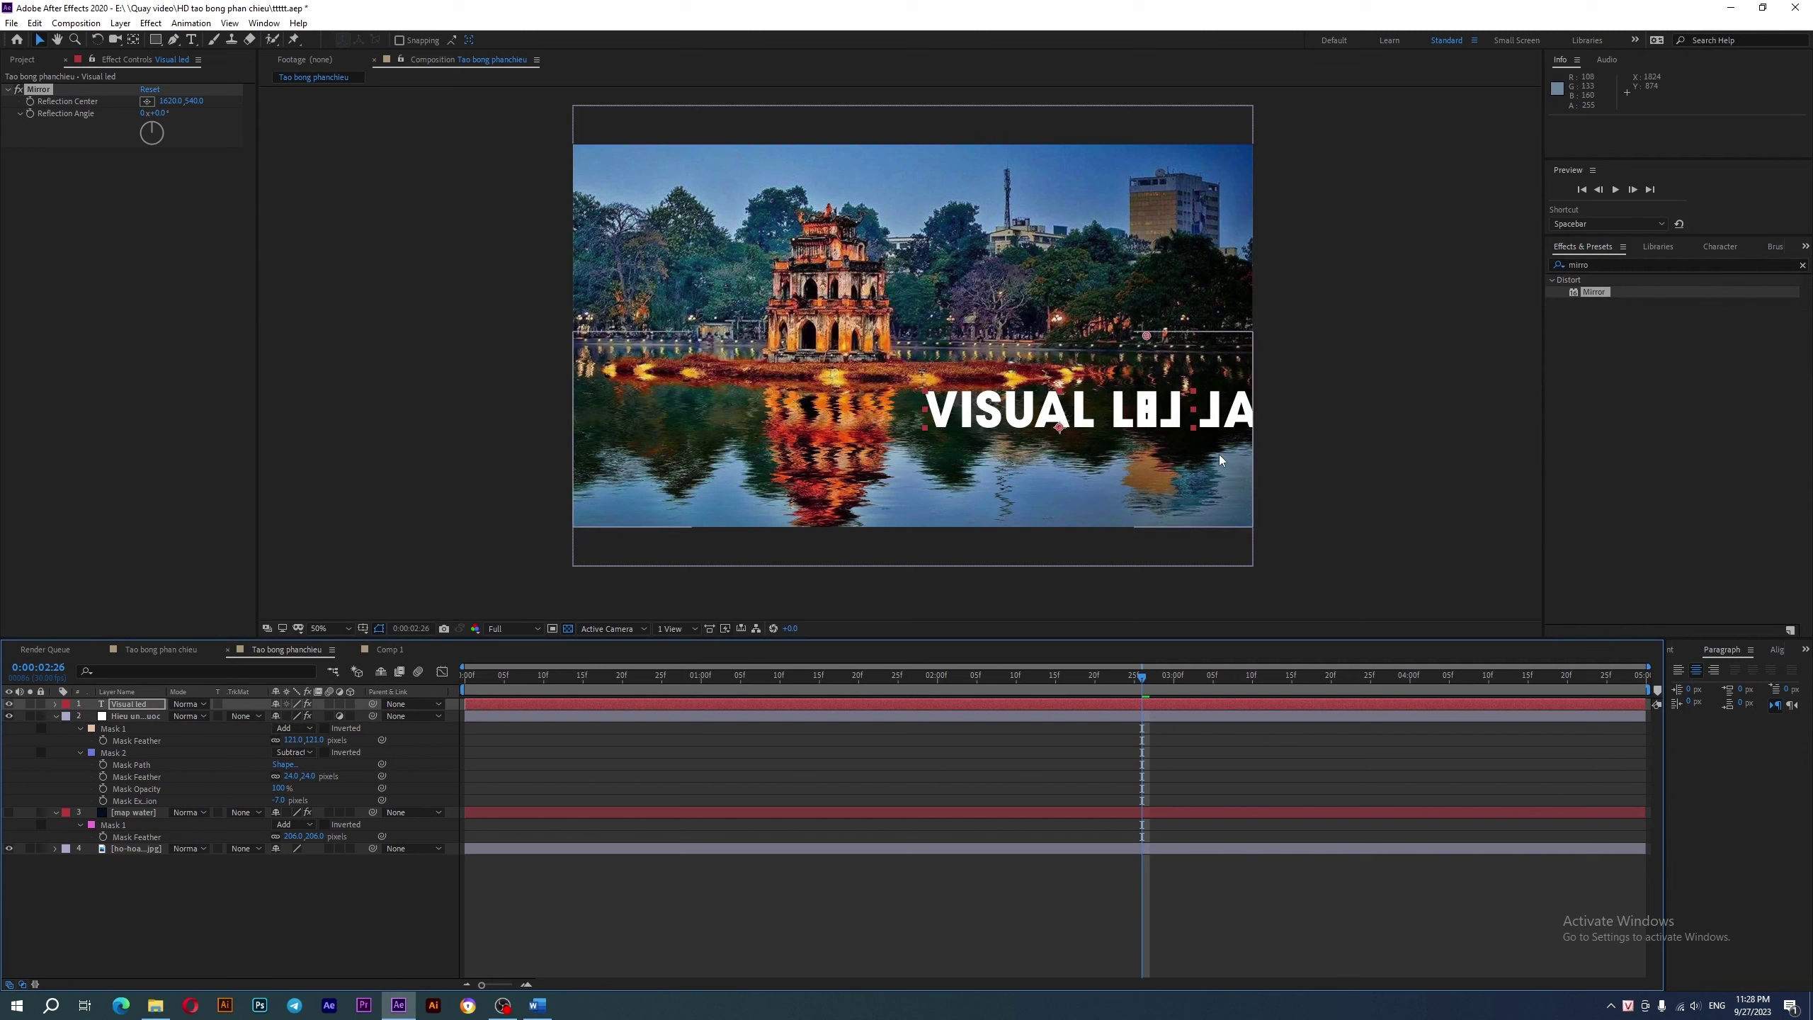
pyautogui.click(158, 113)
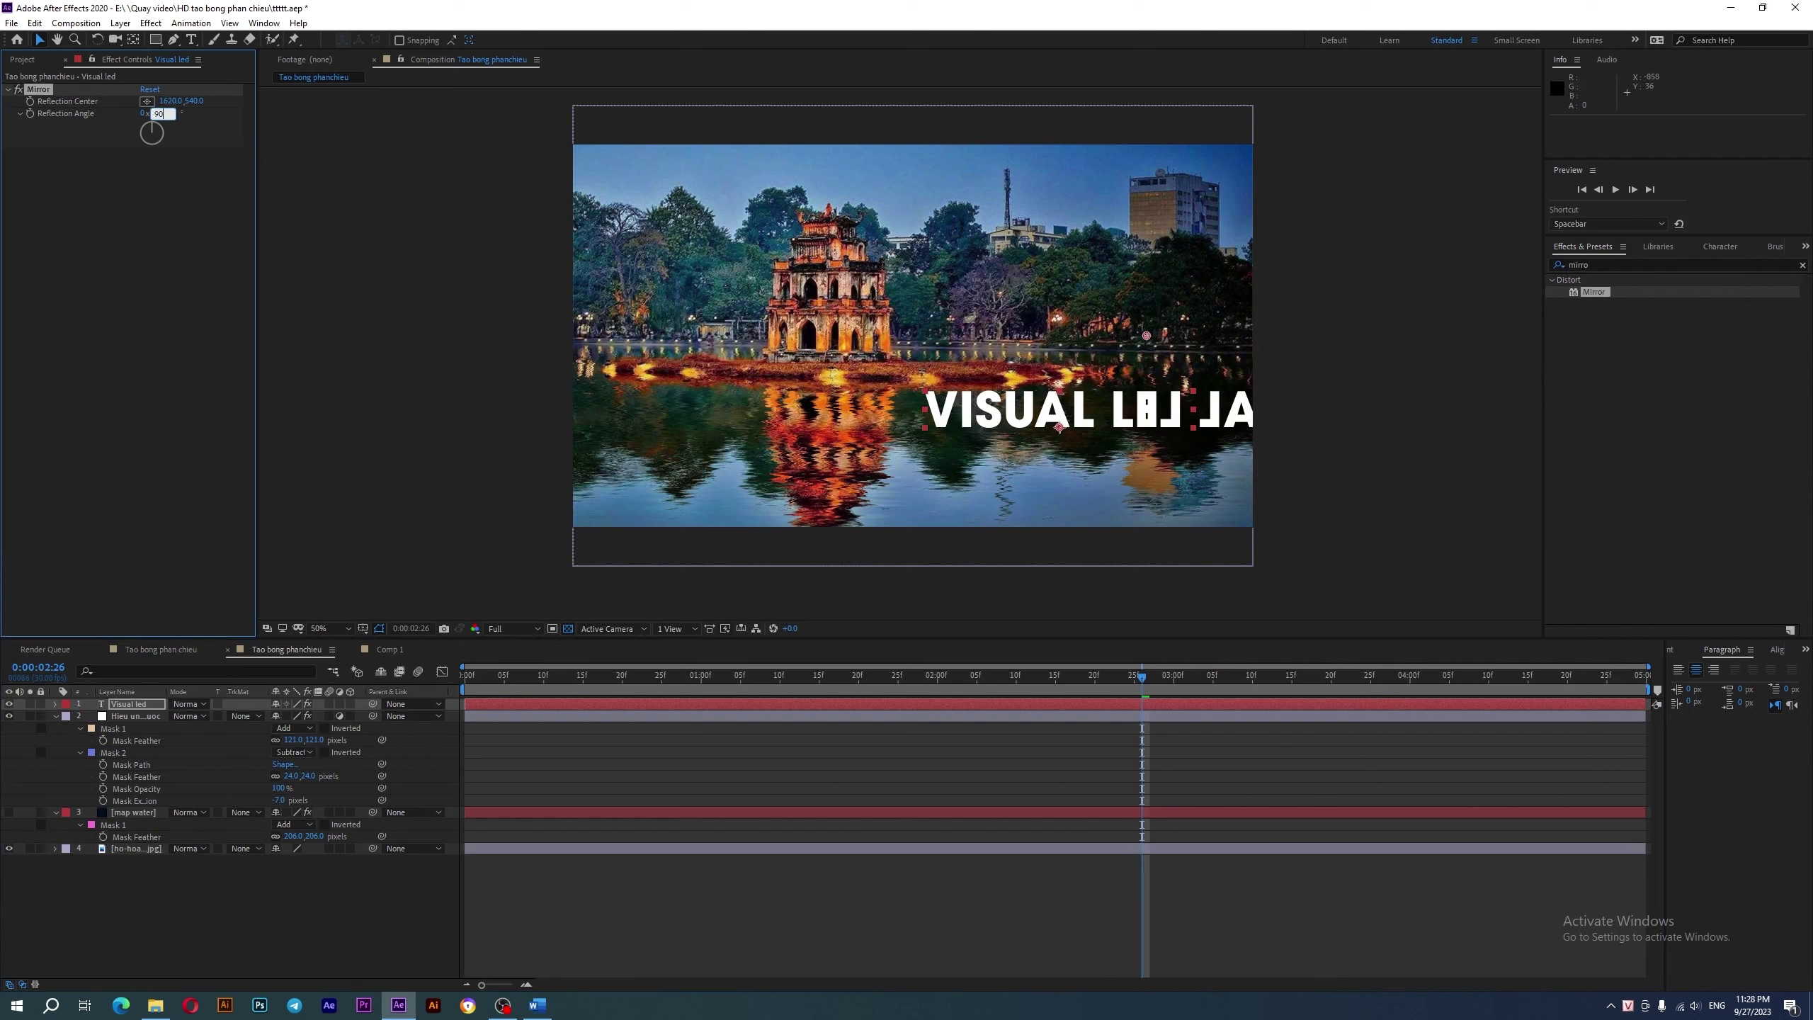
pyautogui.press('Return')
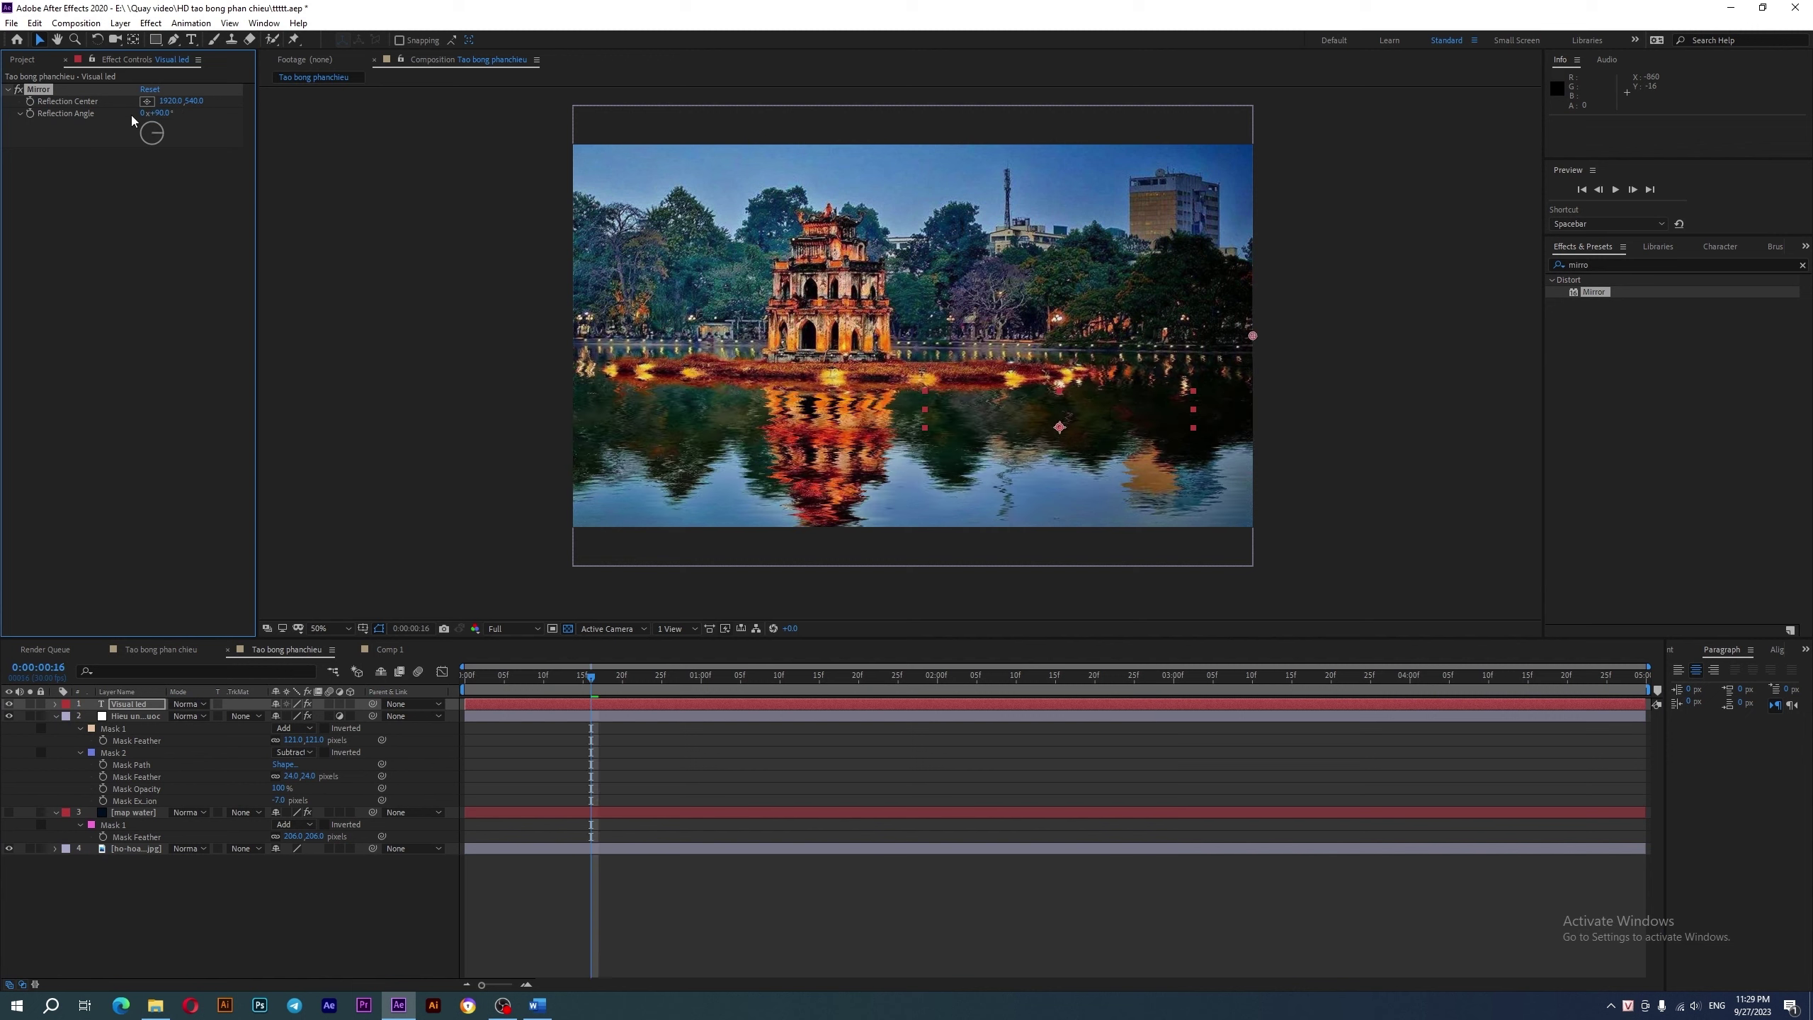
# - Adjust Reflection Center and the title position so the mirrored copy sits just beneath it
pyautogui.moveTo(313, 99)
pyautogui.mouseDown()
pyautogui.moveTo(384, 111)
pyautogui.moveTo(364, 135)
pyautogui.mouseUp()
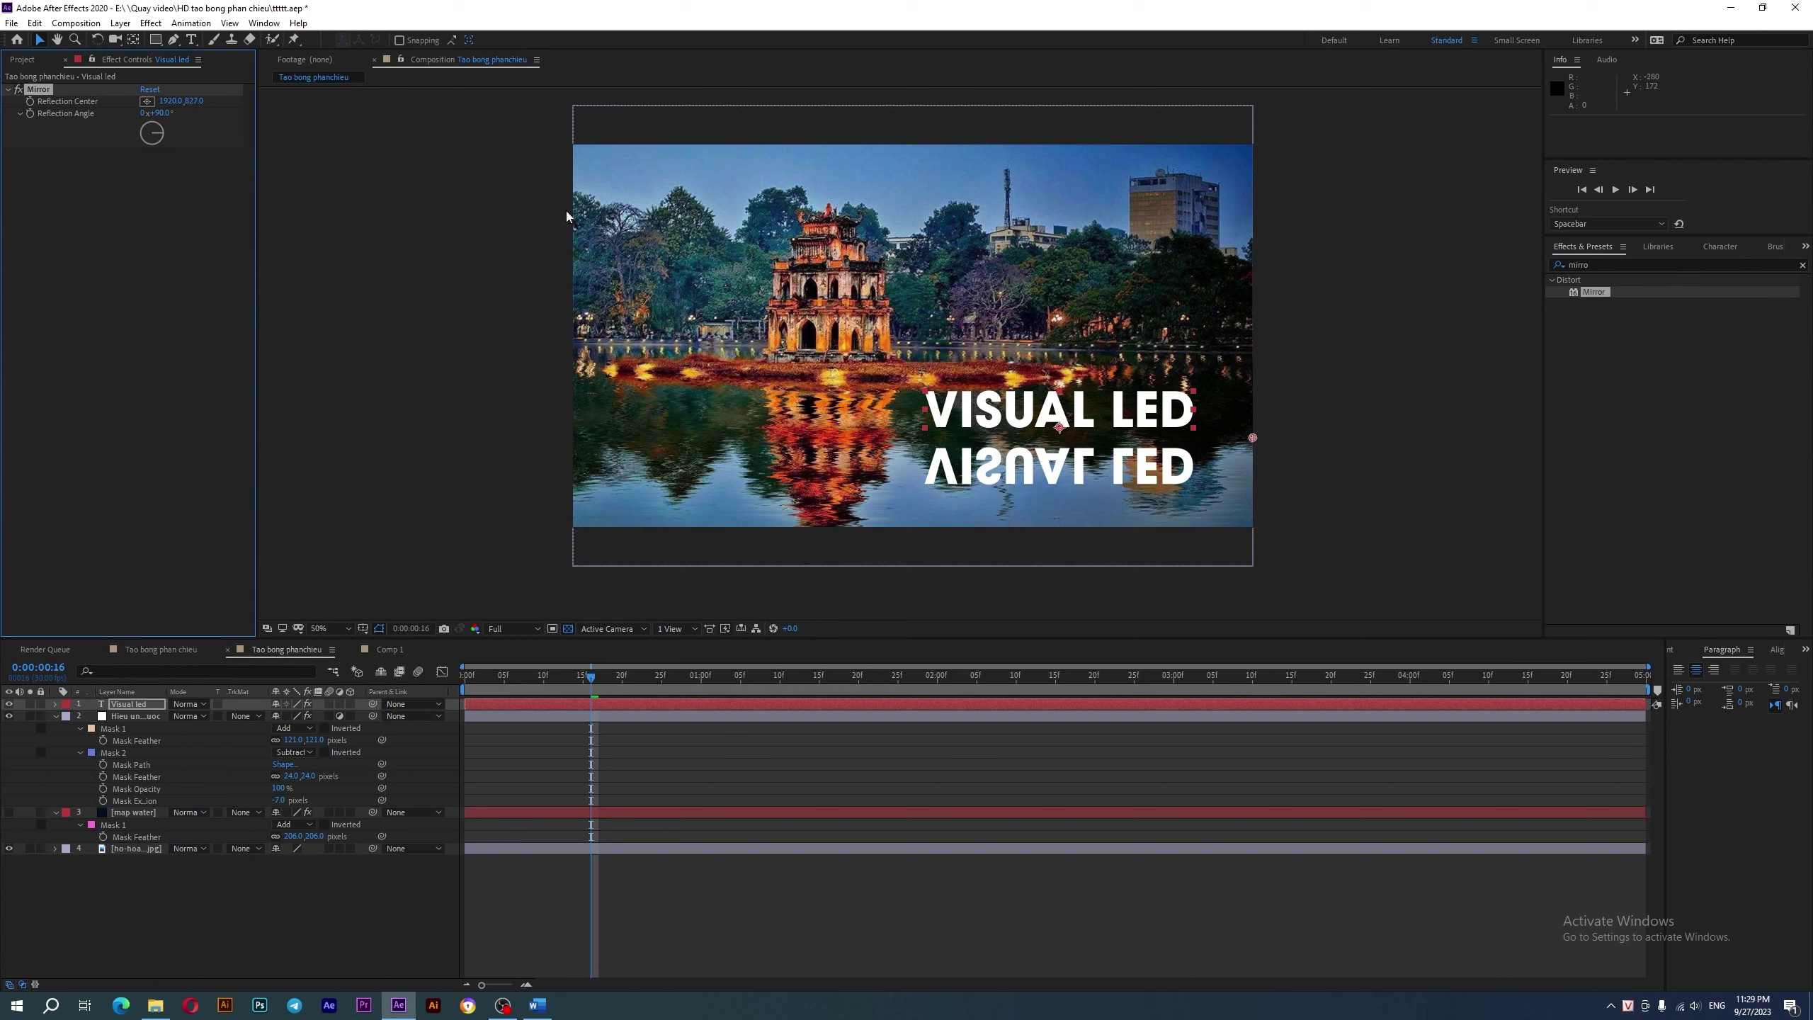
pyautogui.moveTo(1025, 420); pyautogui.dragTo(1025, 413)
pyautogui.moveTo(1022, 409); pyautogui.dragTo(1022, 401)
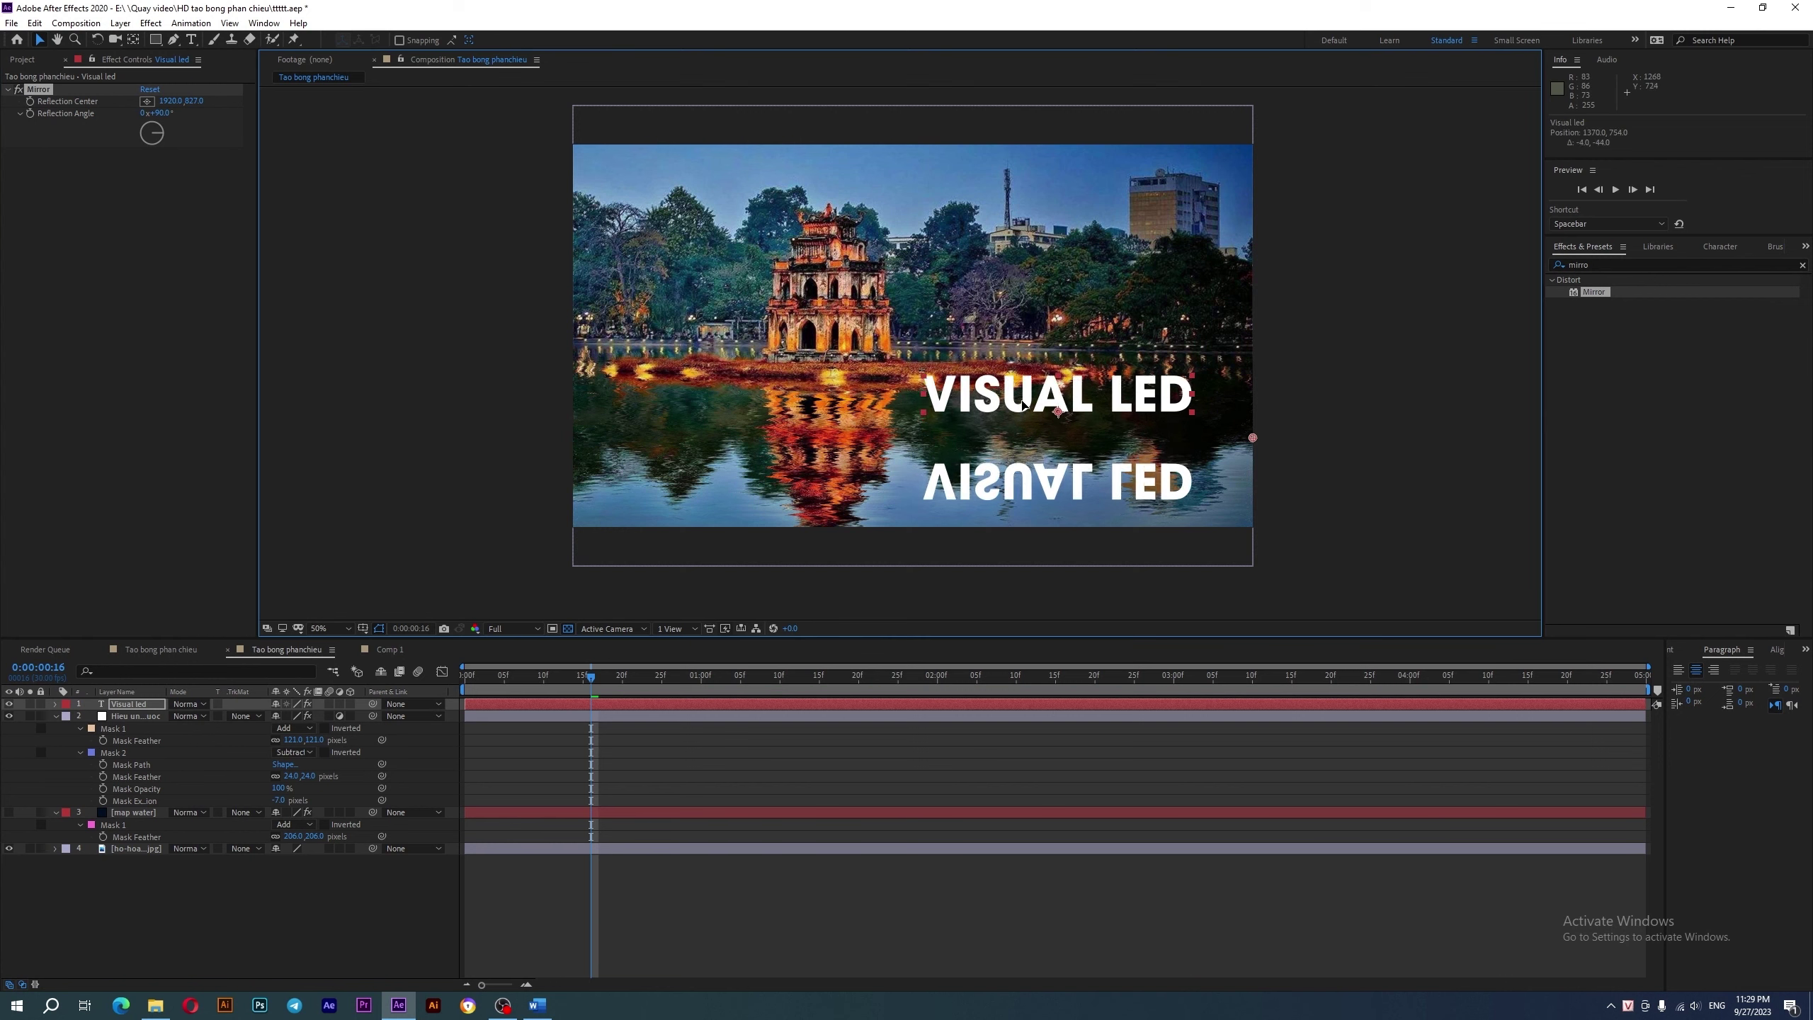
pyautogui.moveTo(194, 101); pyautogui.dragTo(141, 118)
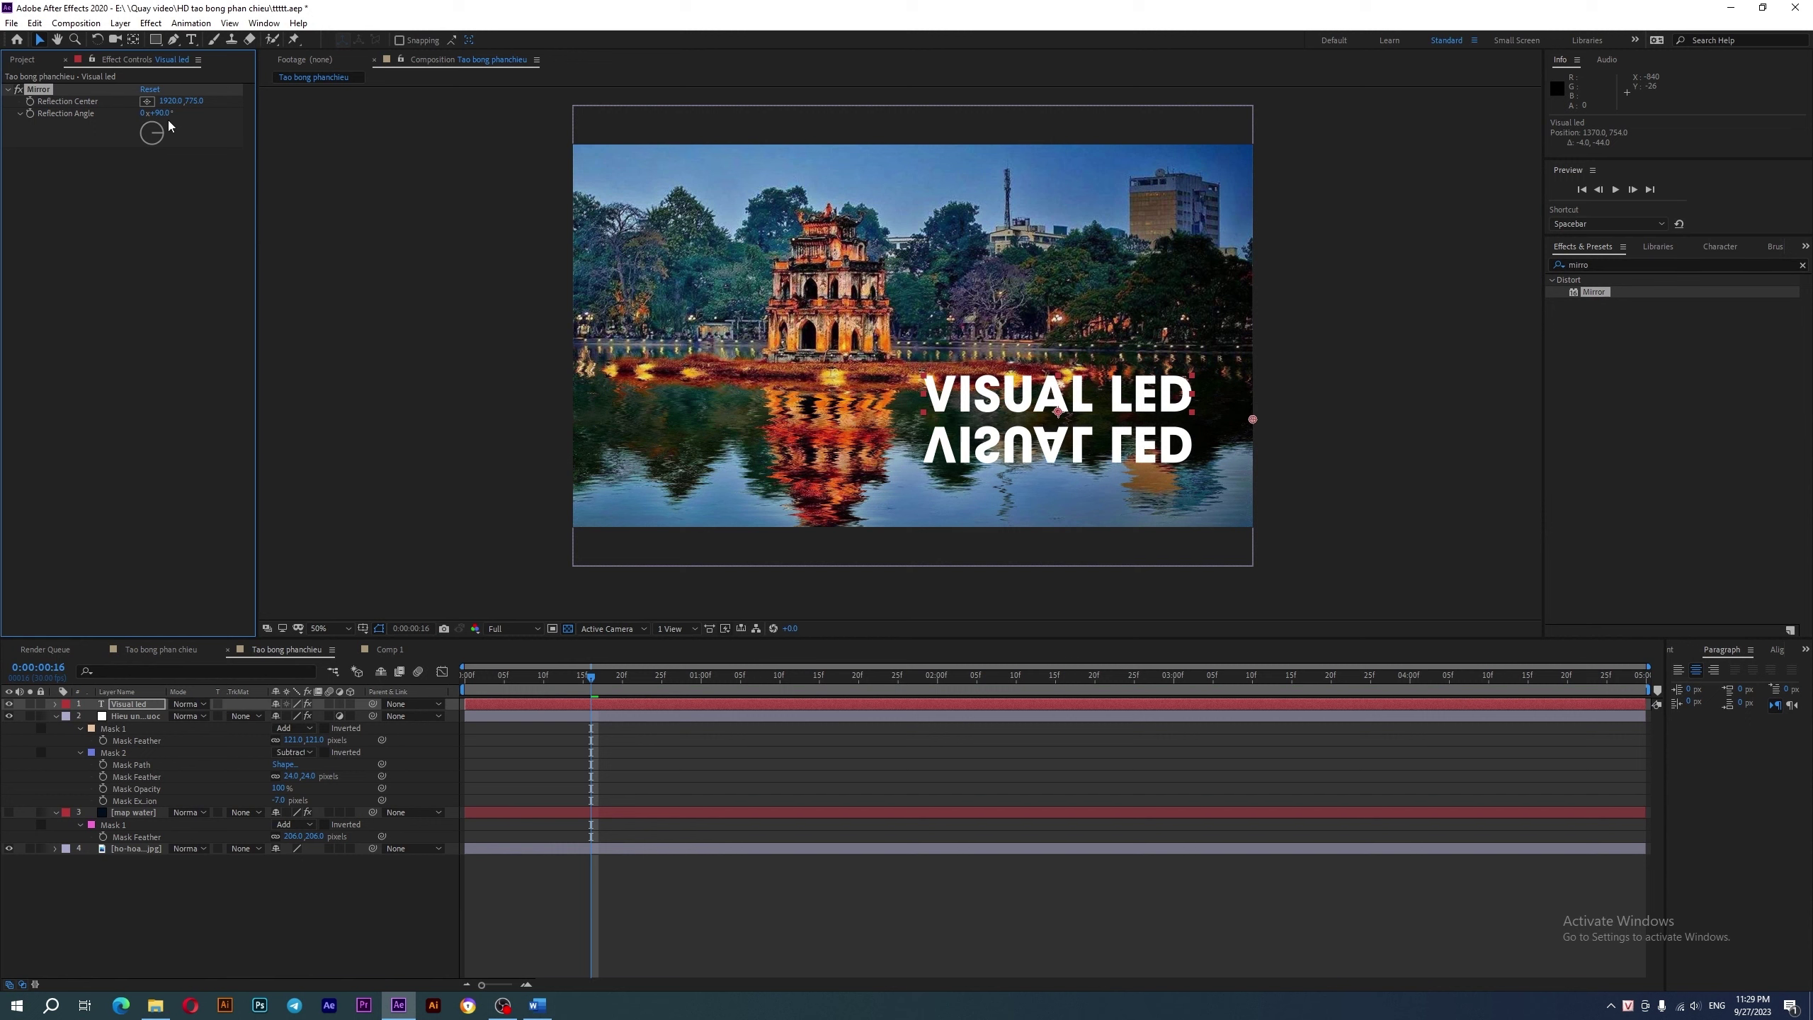
pyautogui.moveTo(191, 106); pyautogui.dragTo(201, 101)
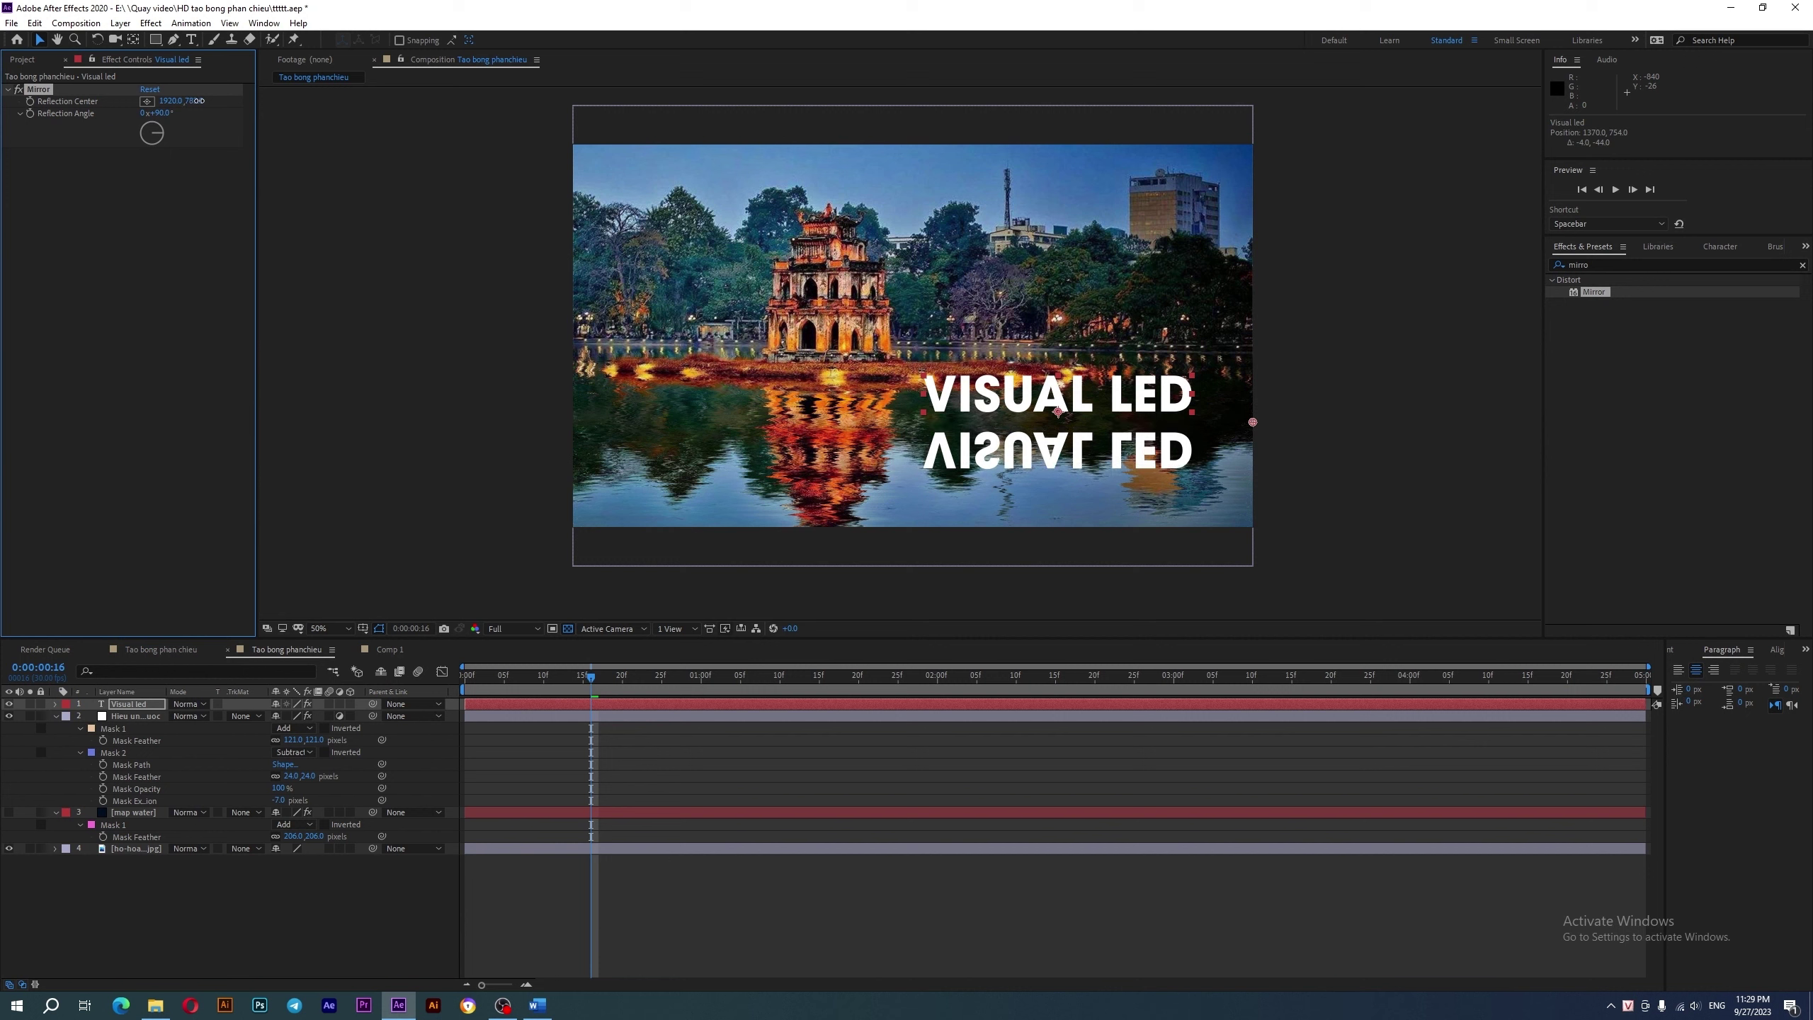
# - Search 'linea' and apply the Linear Wipe effect to the Visual led title layer
pyautogui.click(1585, 265)
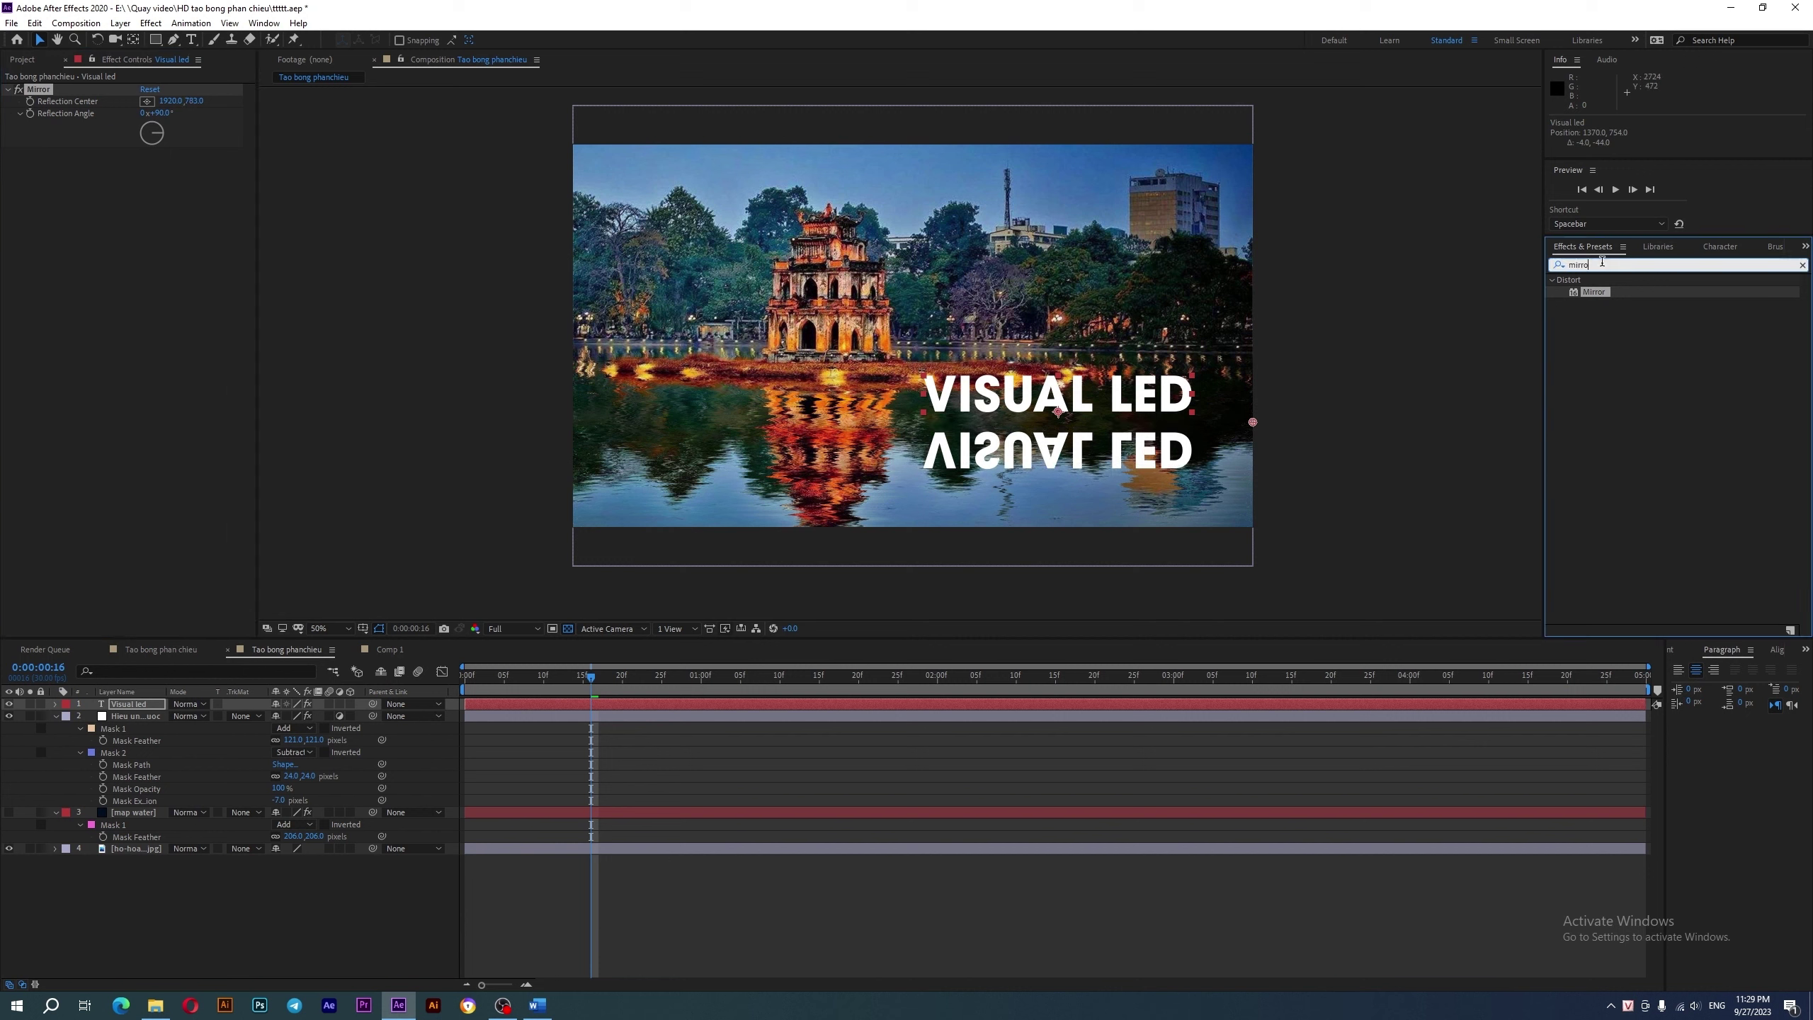
pyautogui.press('BackSpace')
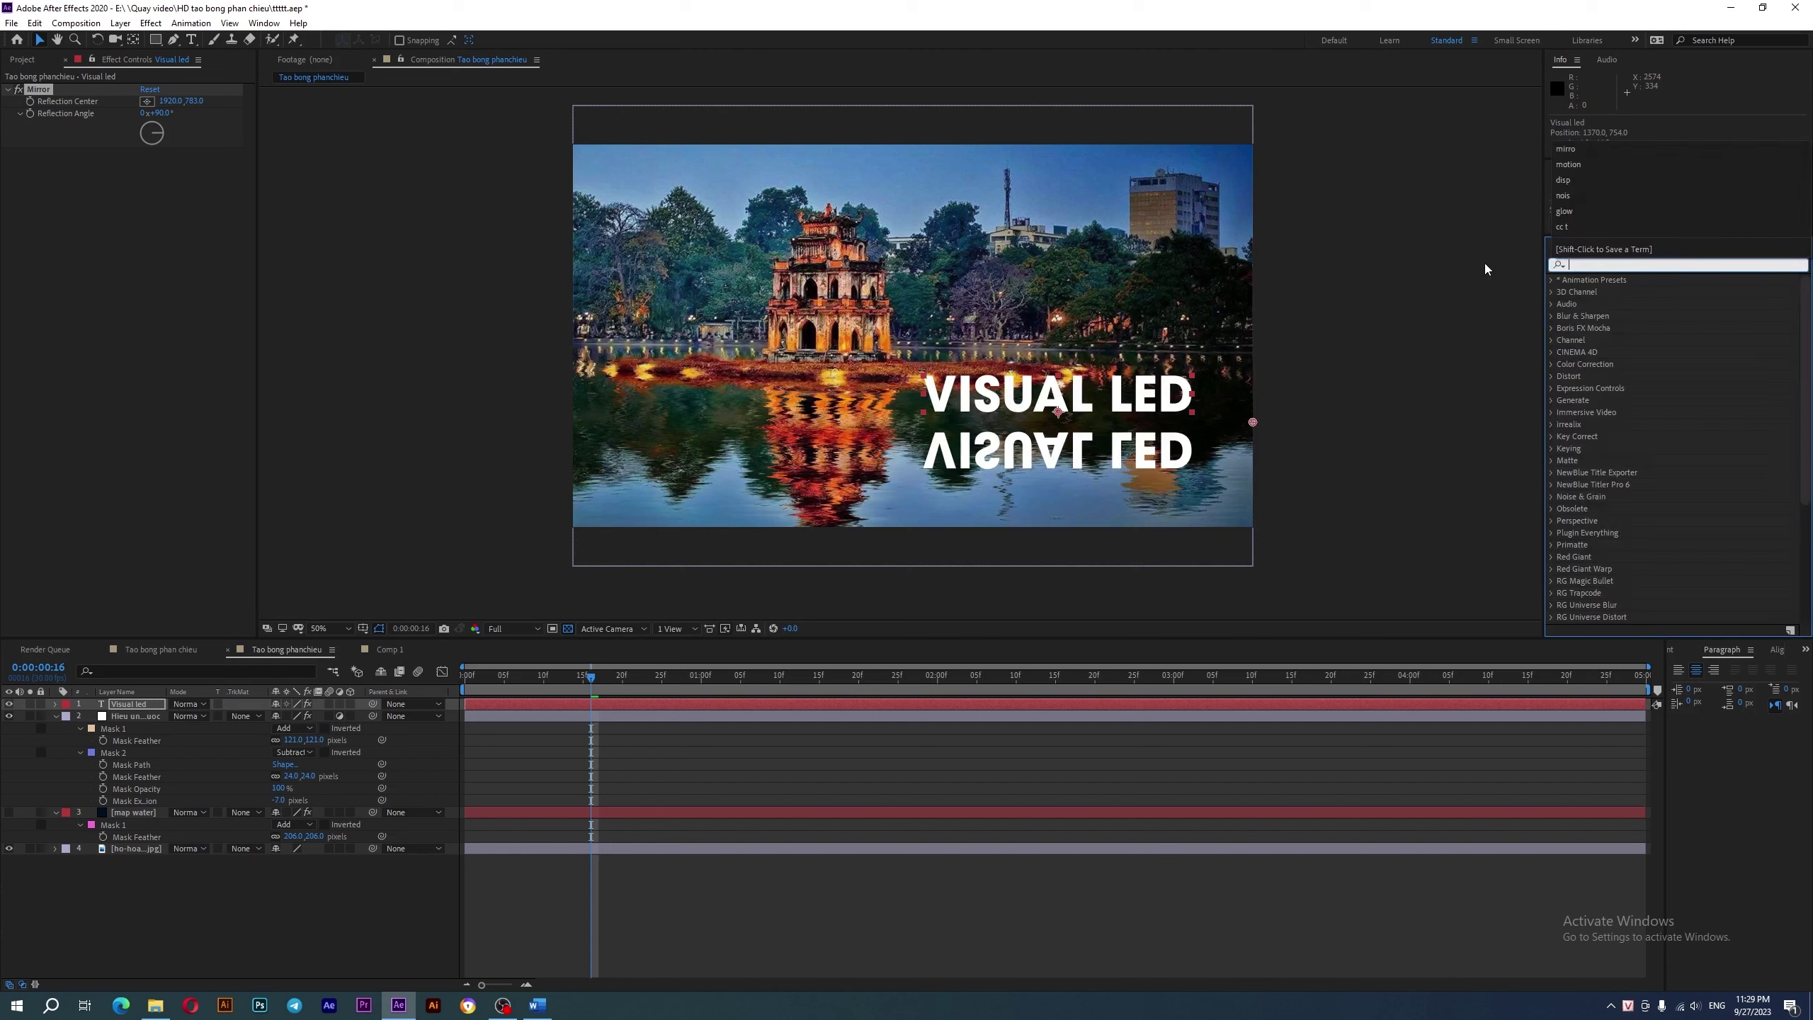
pyautogui.write('l')
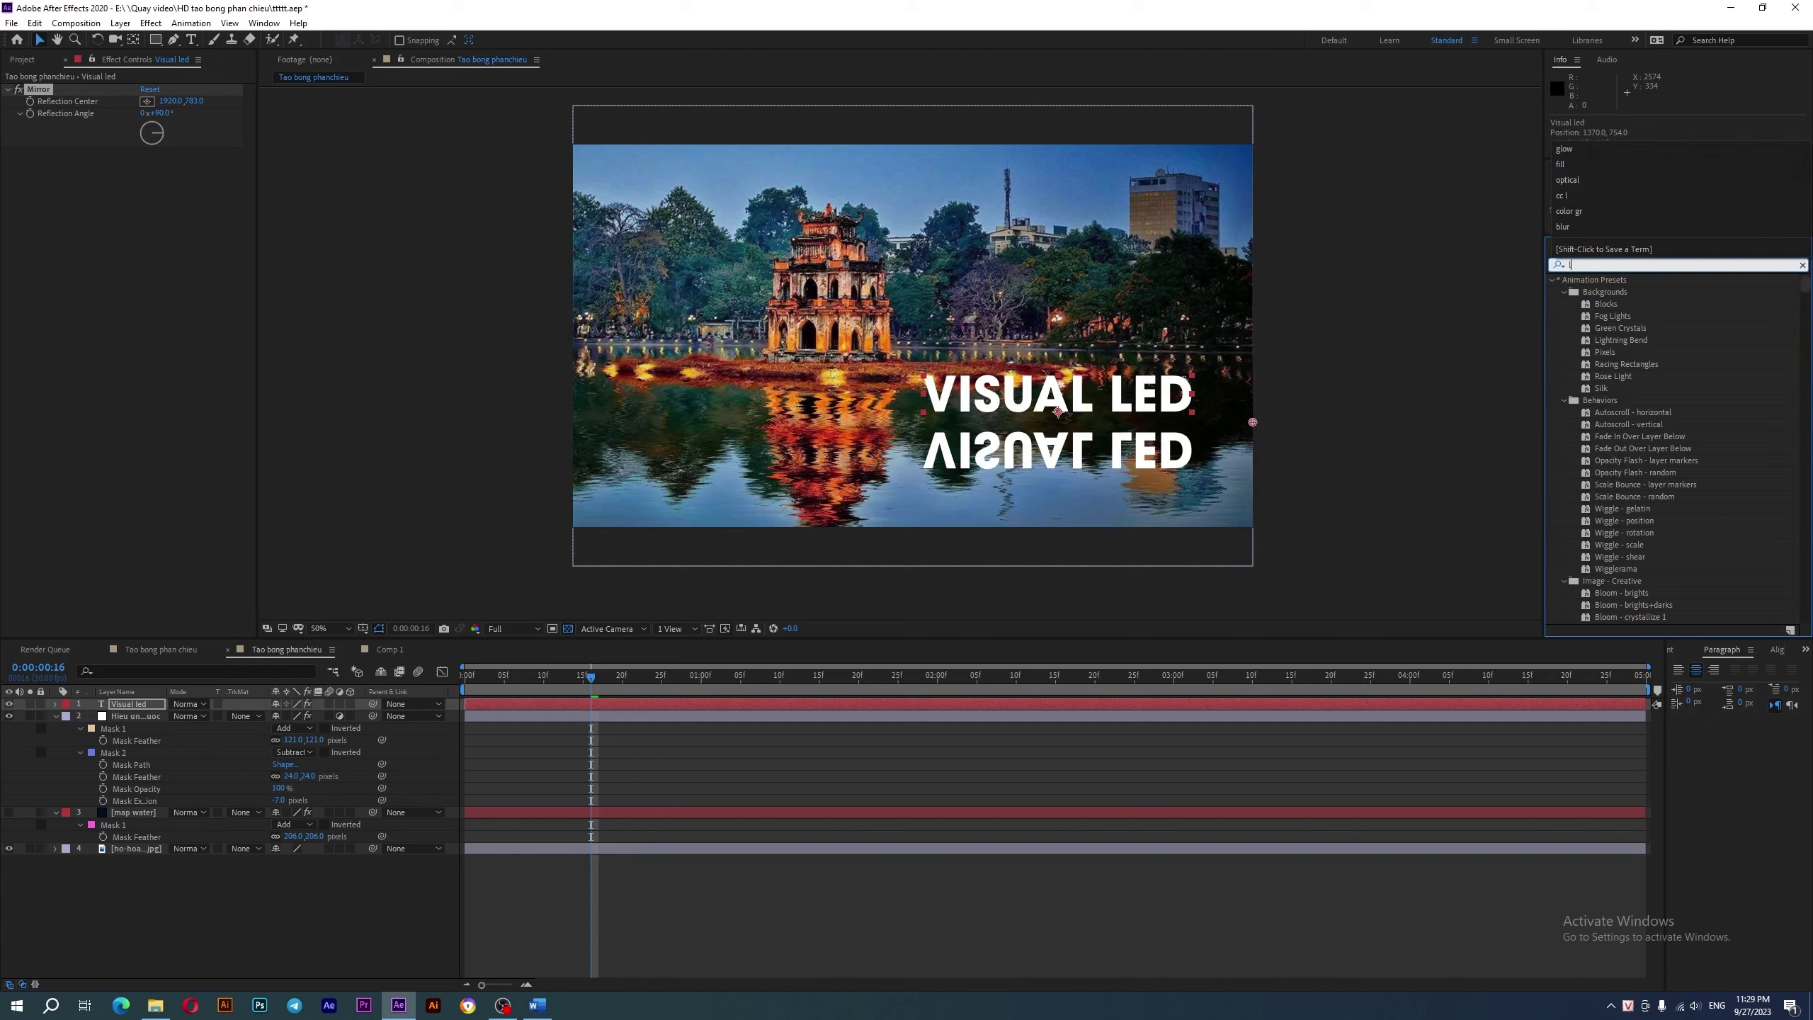
pyautogui.write('inear')
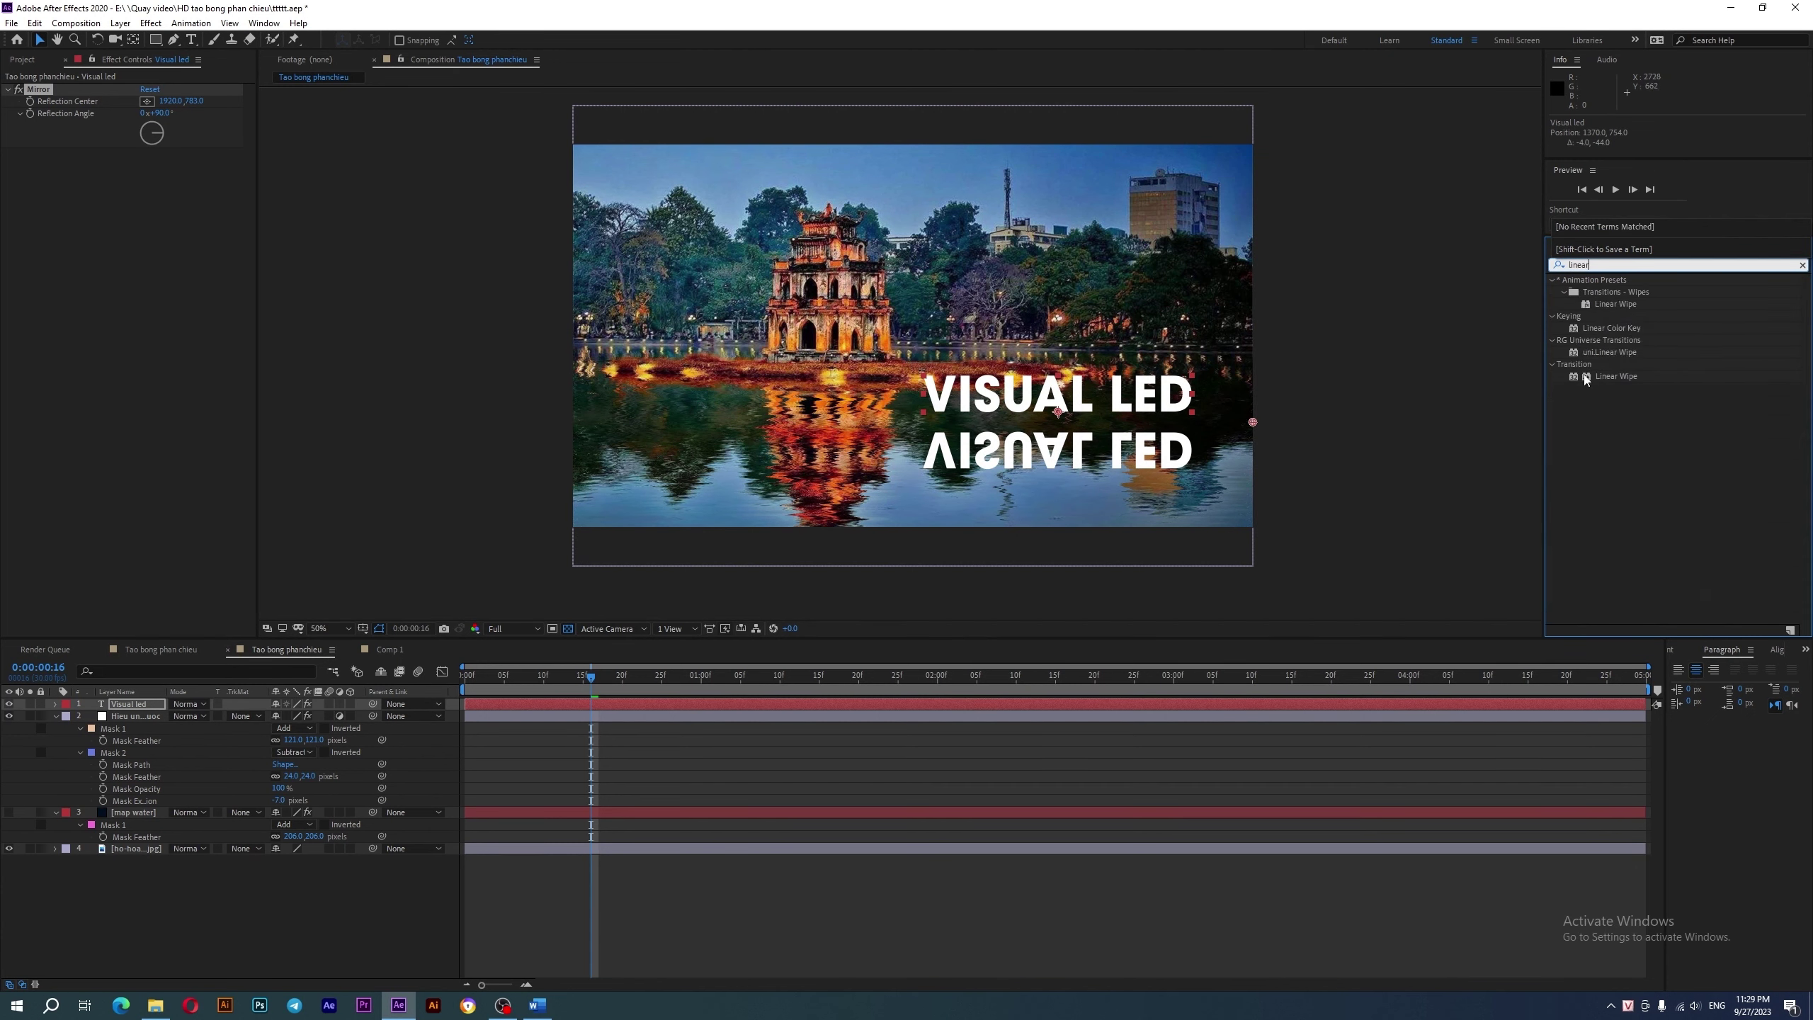
pyautogui.click(1603, 377)
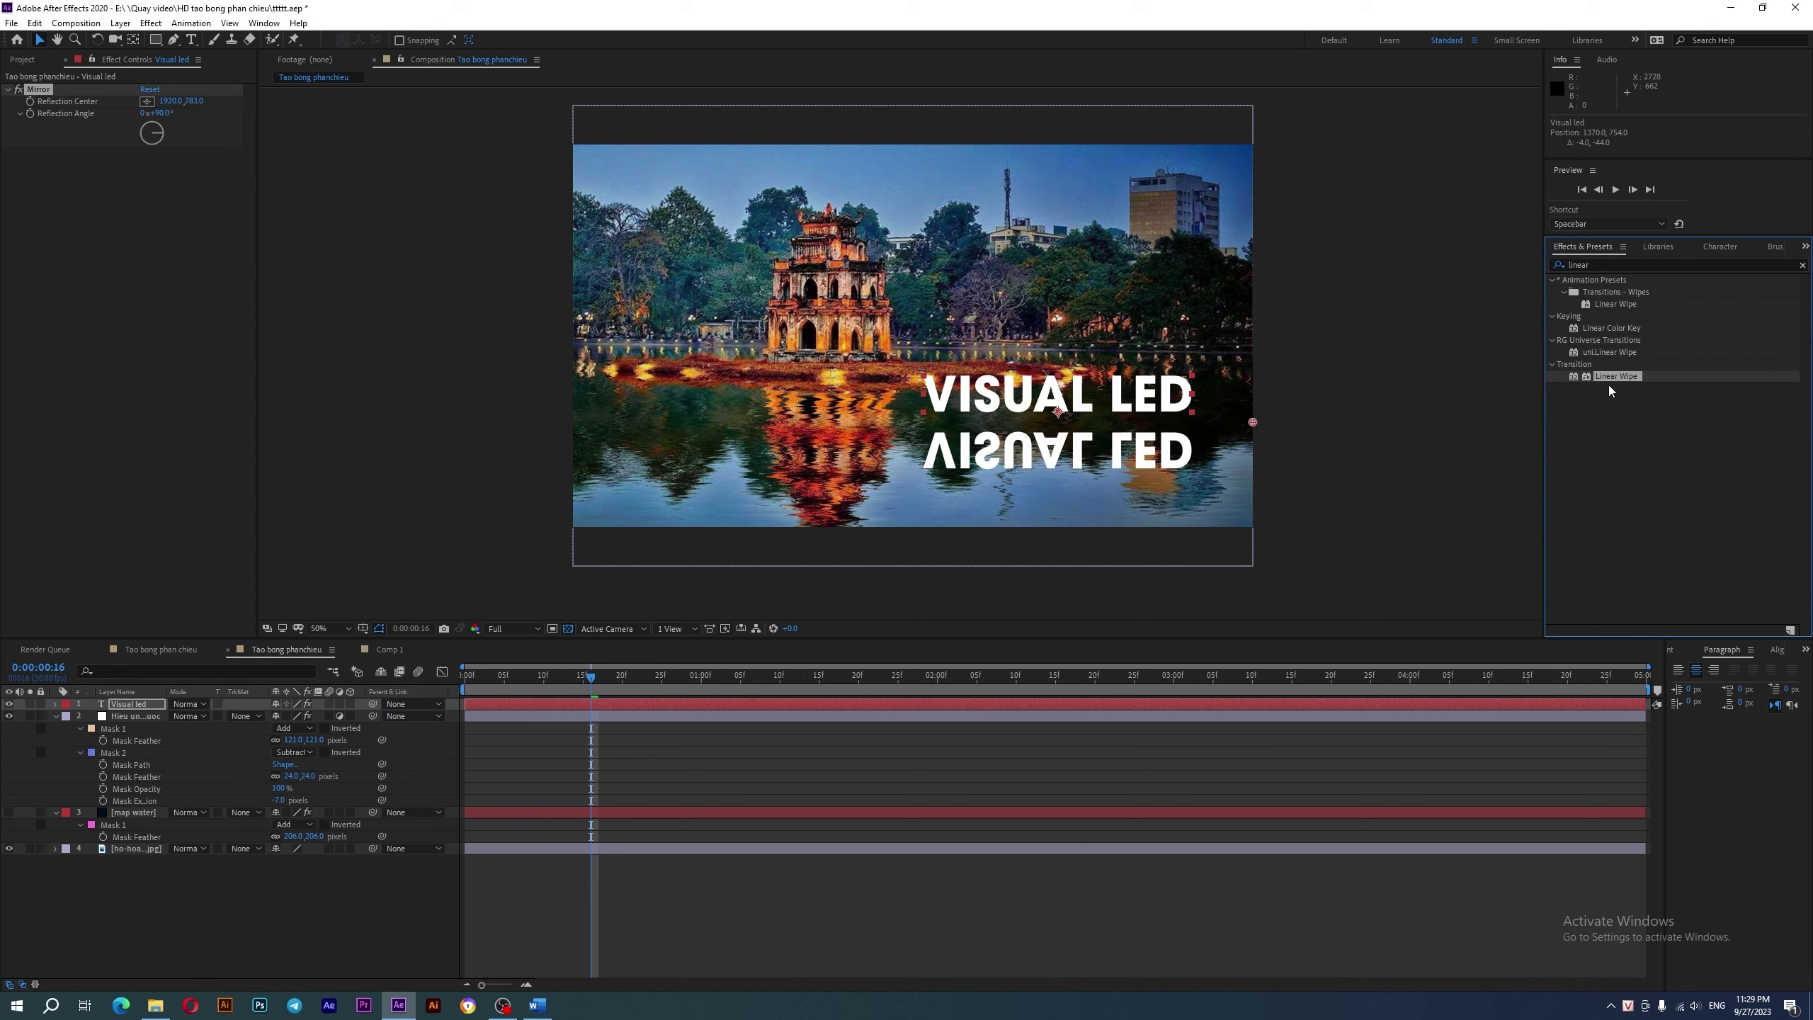
pyautogui.moveTo(1626, 374); pyautogui.dragTo(289, 702)
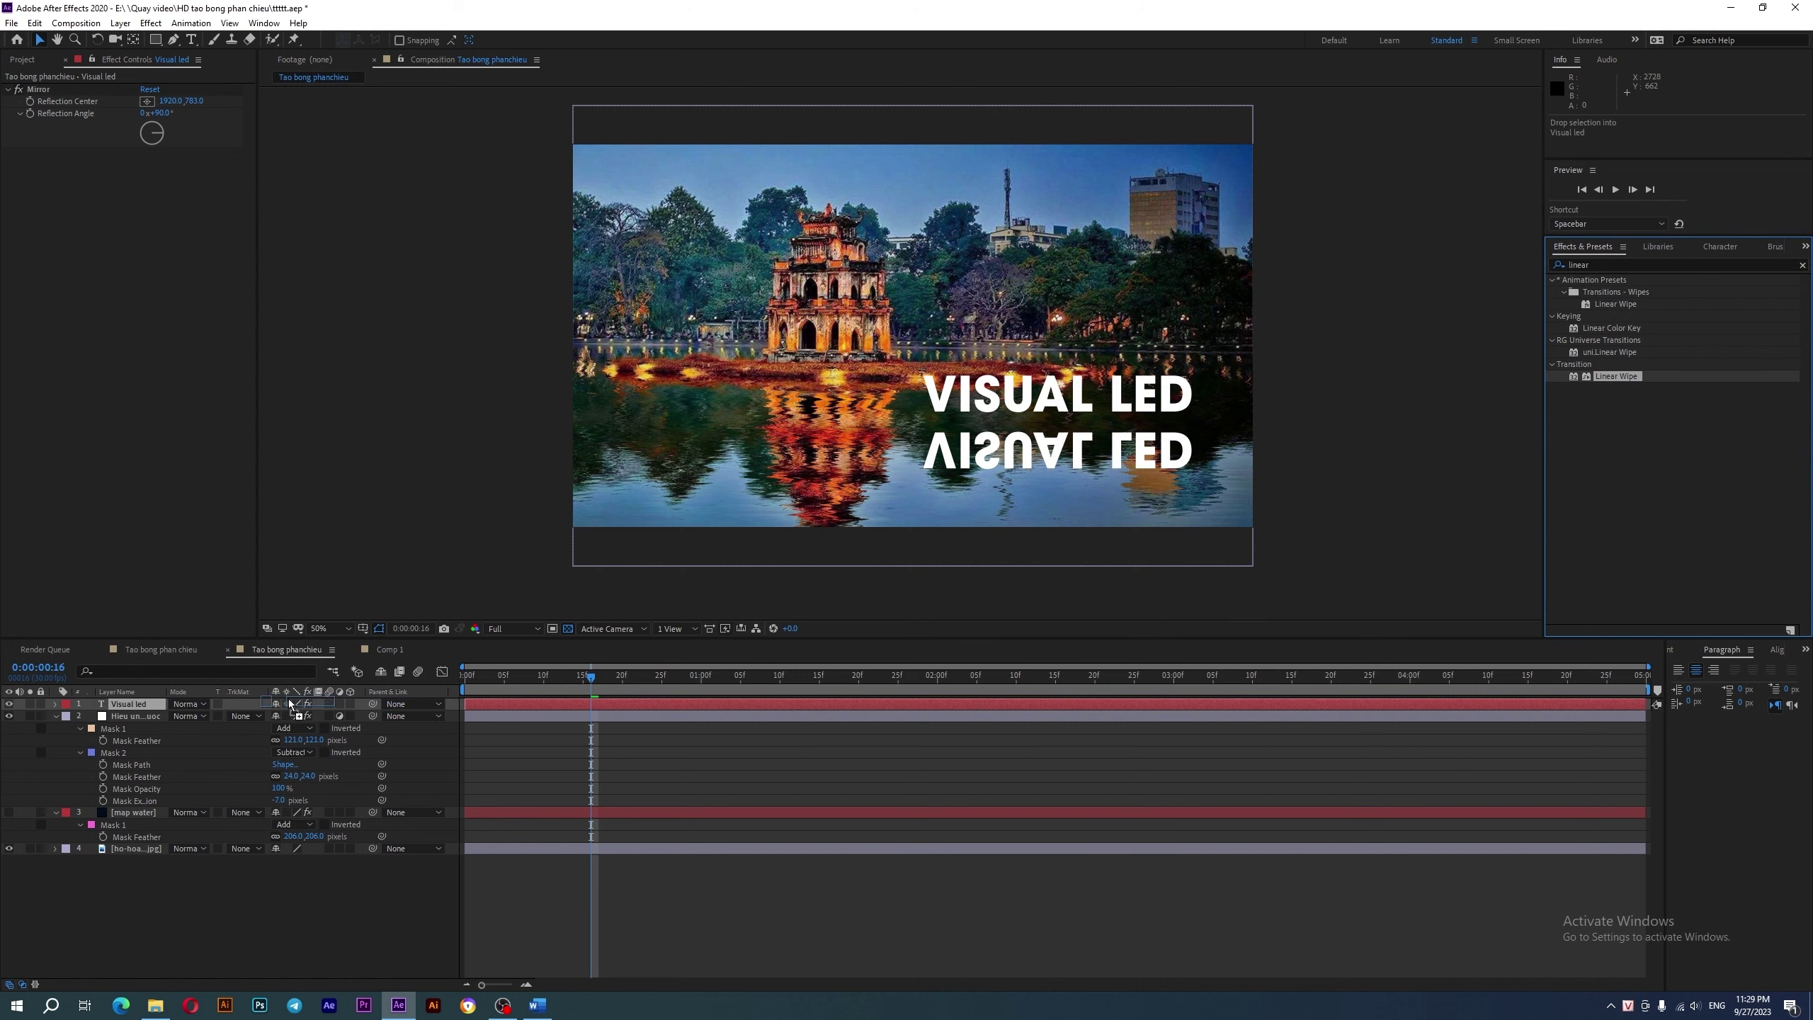
pyautogui.moveTo(131, 705); pyautogui.dragTo(135, 700)
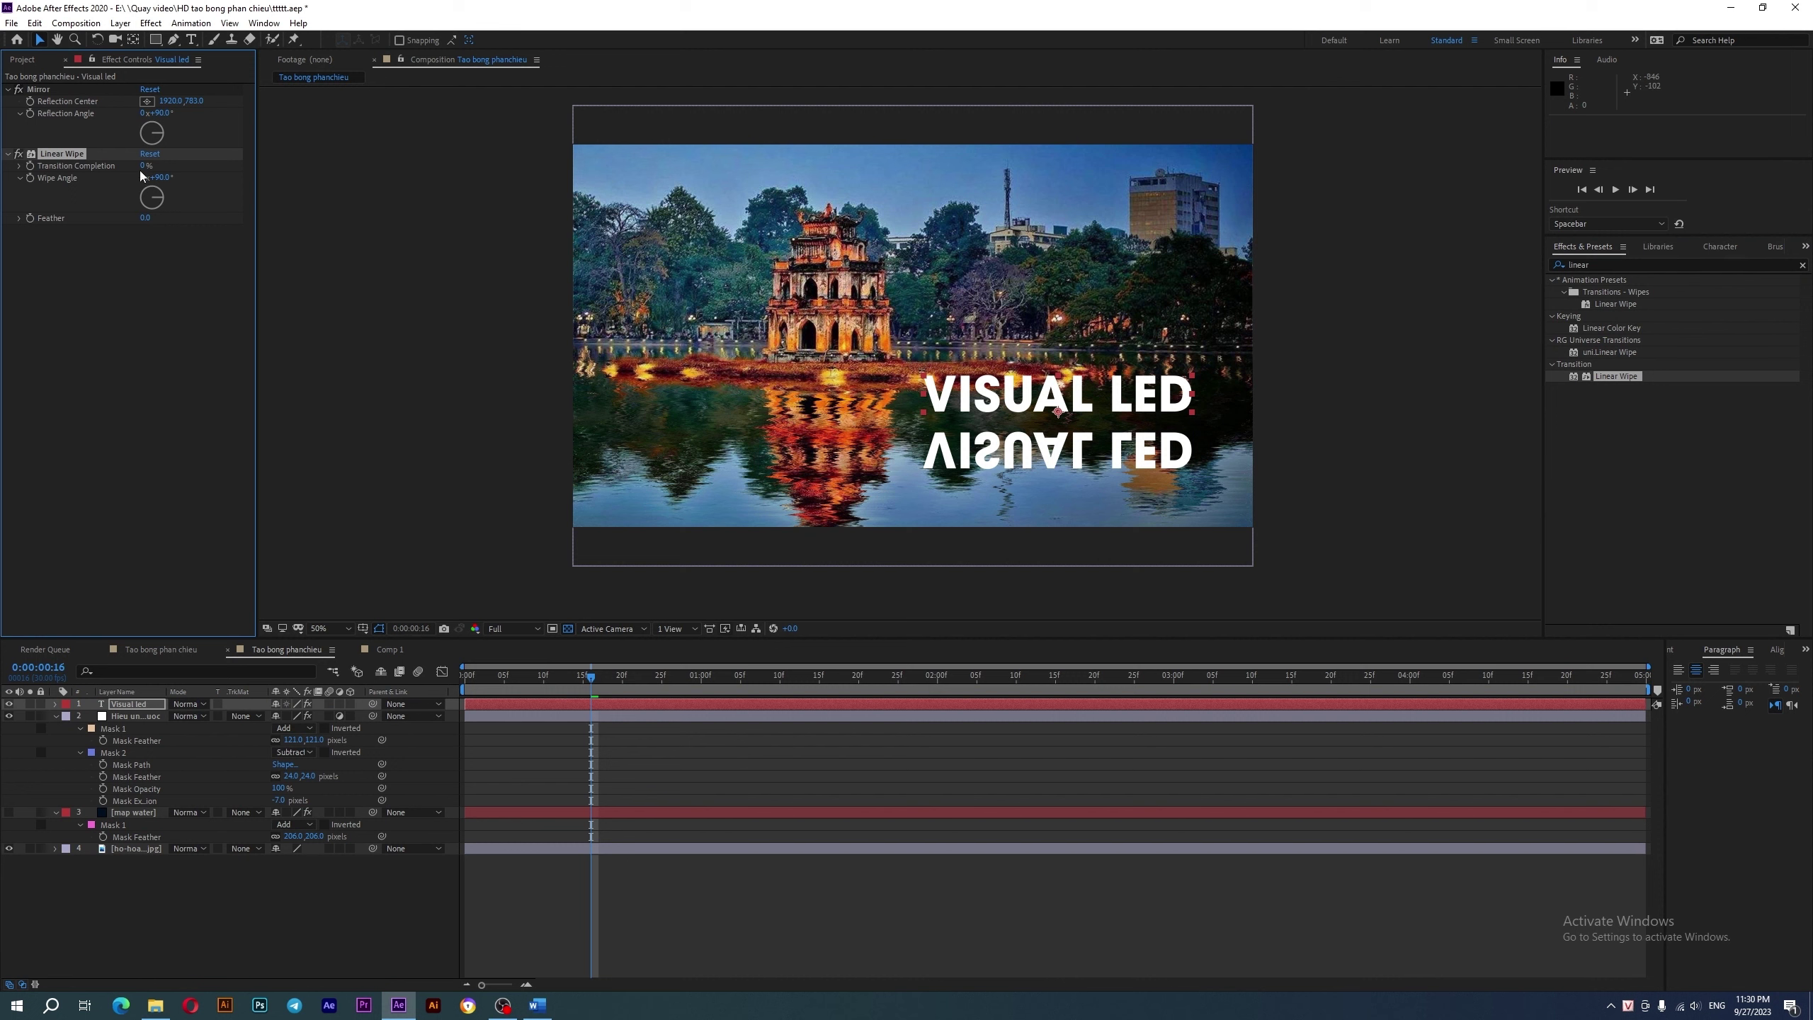
# - Set the wipe to 22% completion at about 60° and feather its edge to roughly 63
pyautogui.moveTo(145, 170); pyautogui.dragTo(186, 166)
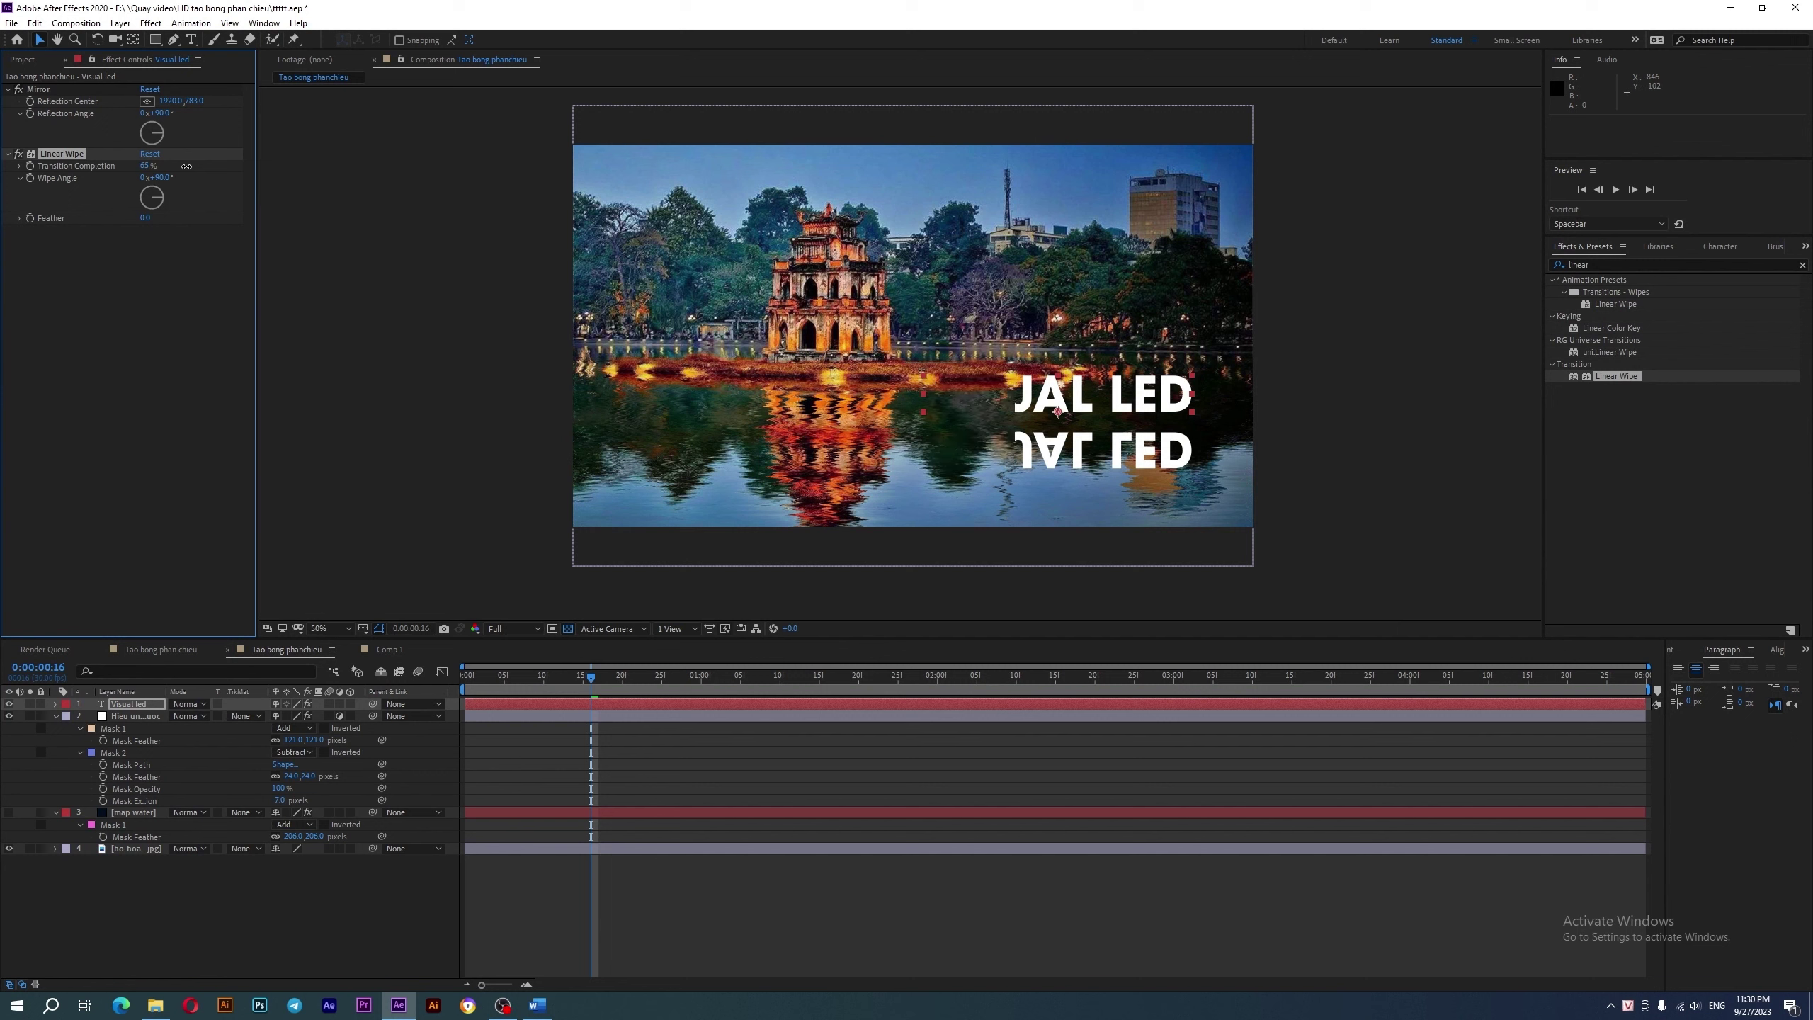
pyautogui.moveTo(166, 178); pyautogui.dragTo(155, 174)
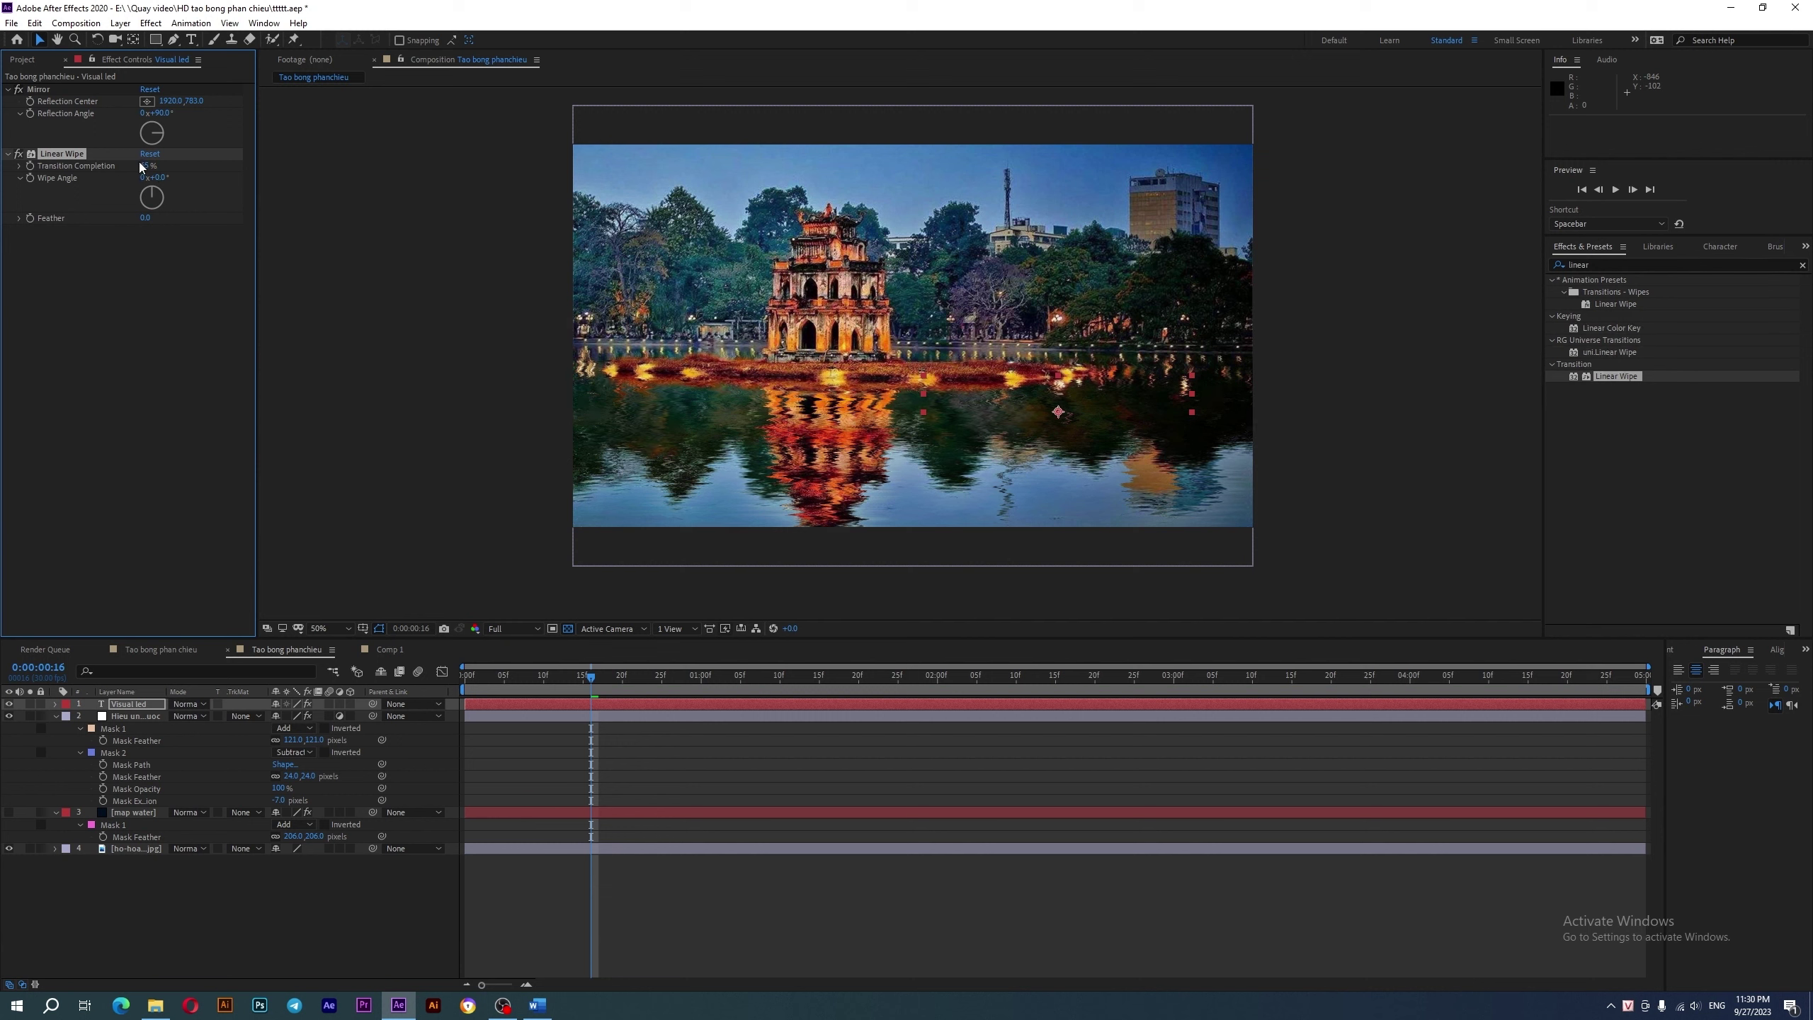
pyautogui.moveTo(144, 165); pyautogui.dragTo(124, 178)
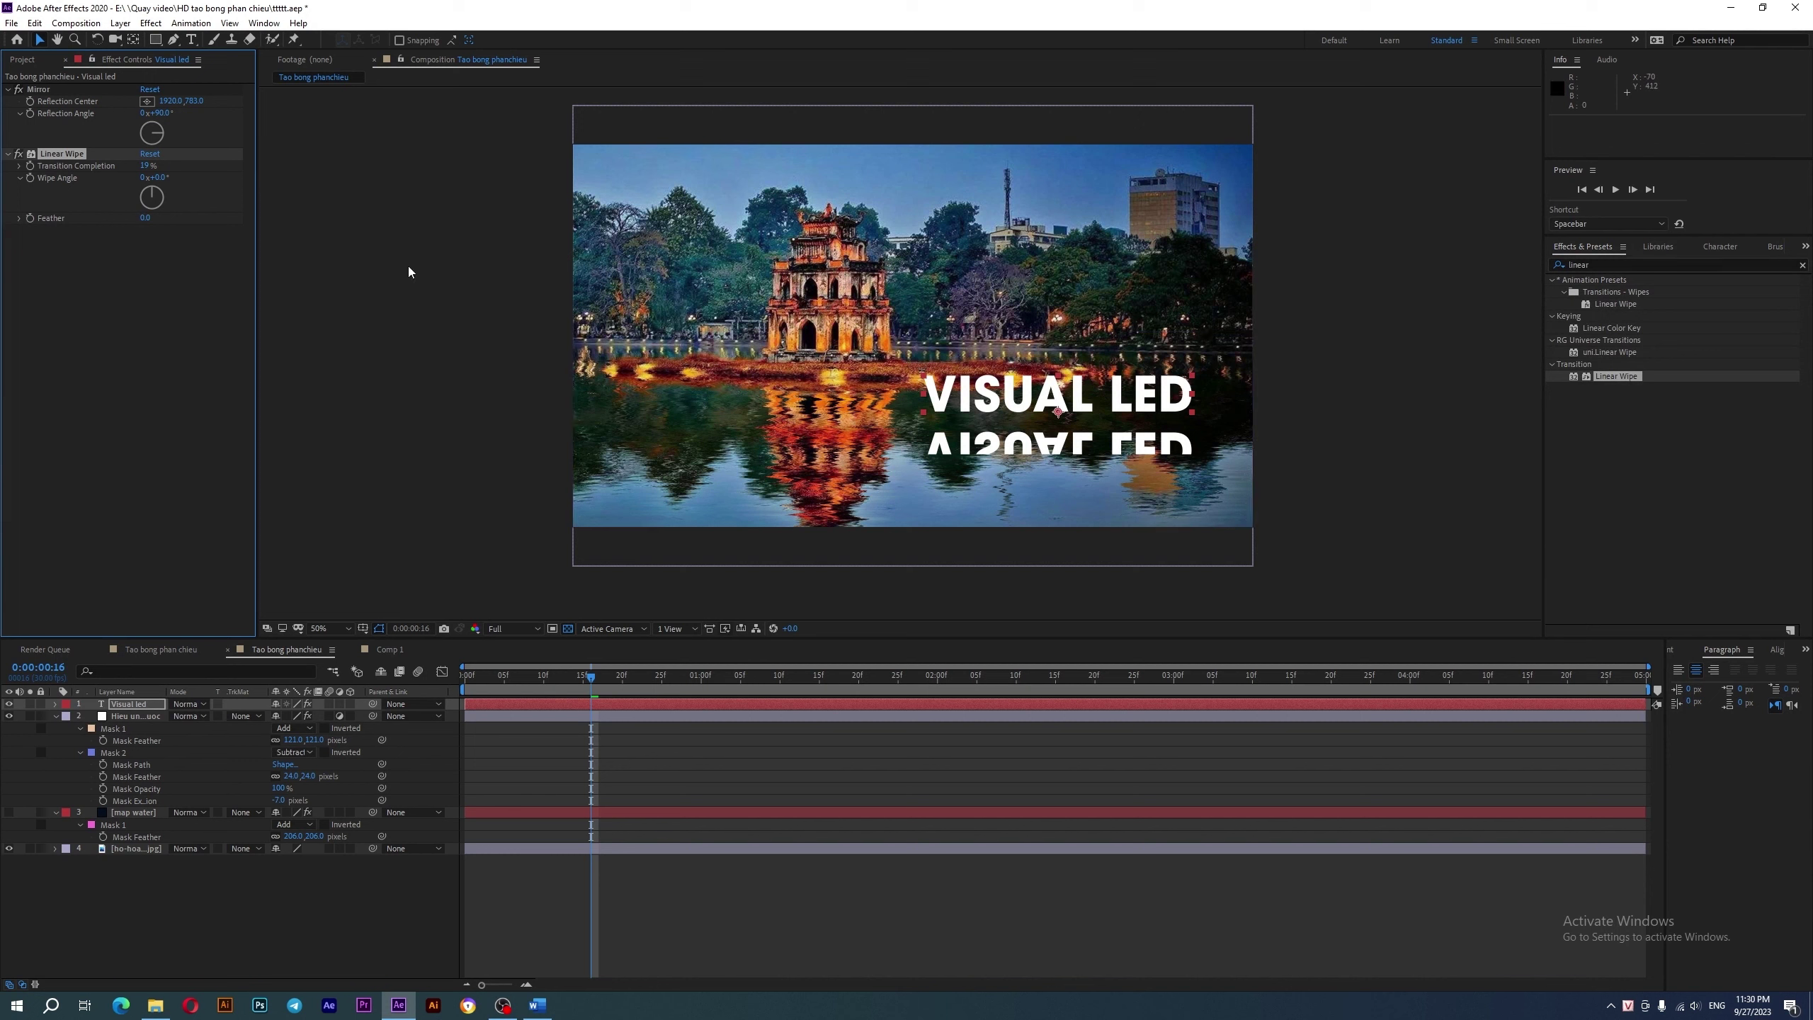
pyautogui.moveTo(146, 217)
pyautogui.mouseDown()
pyautogui.moveTo(182, 221)
pyautogui.moveTo(150, 168)
pyautogui.mouseUp()
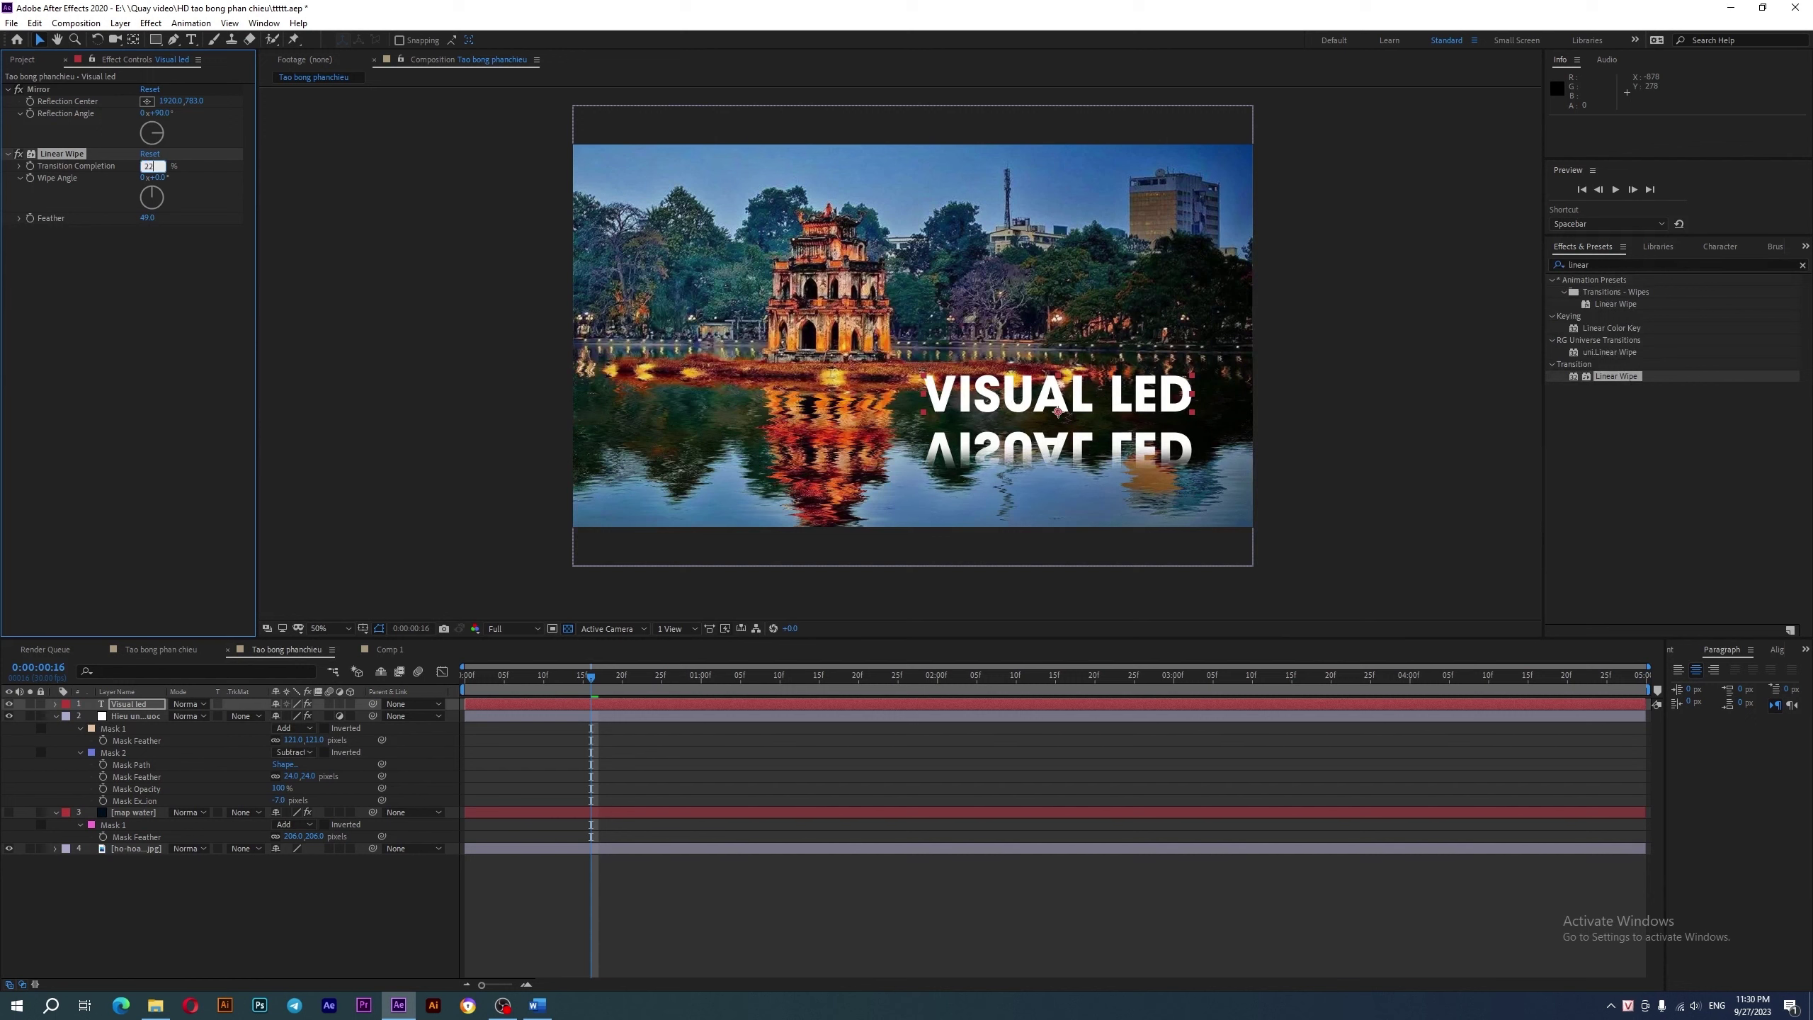
pyautogui.press('Return')
pyautogui.moveTo(148, 218); pyautogui.dragTo(163, 218)
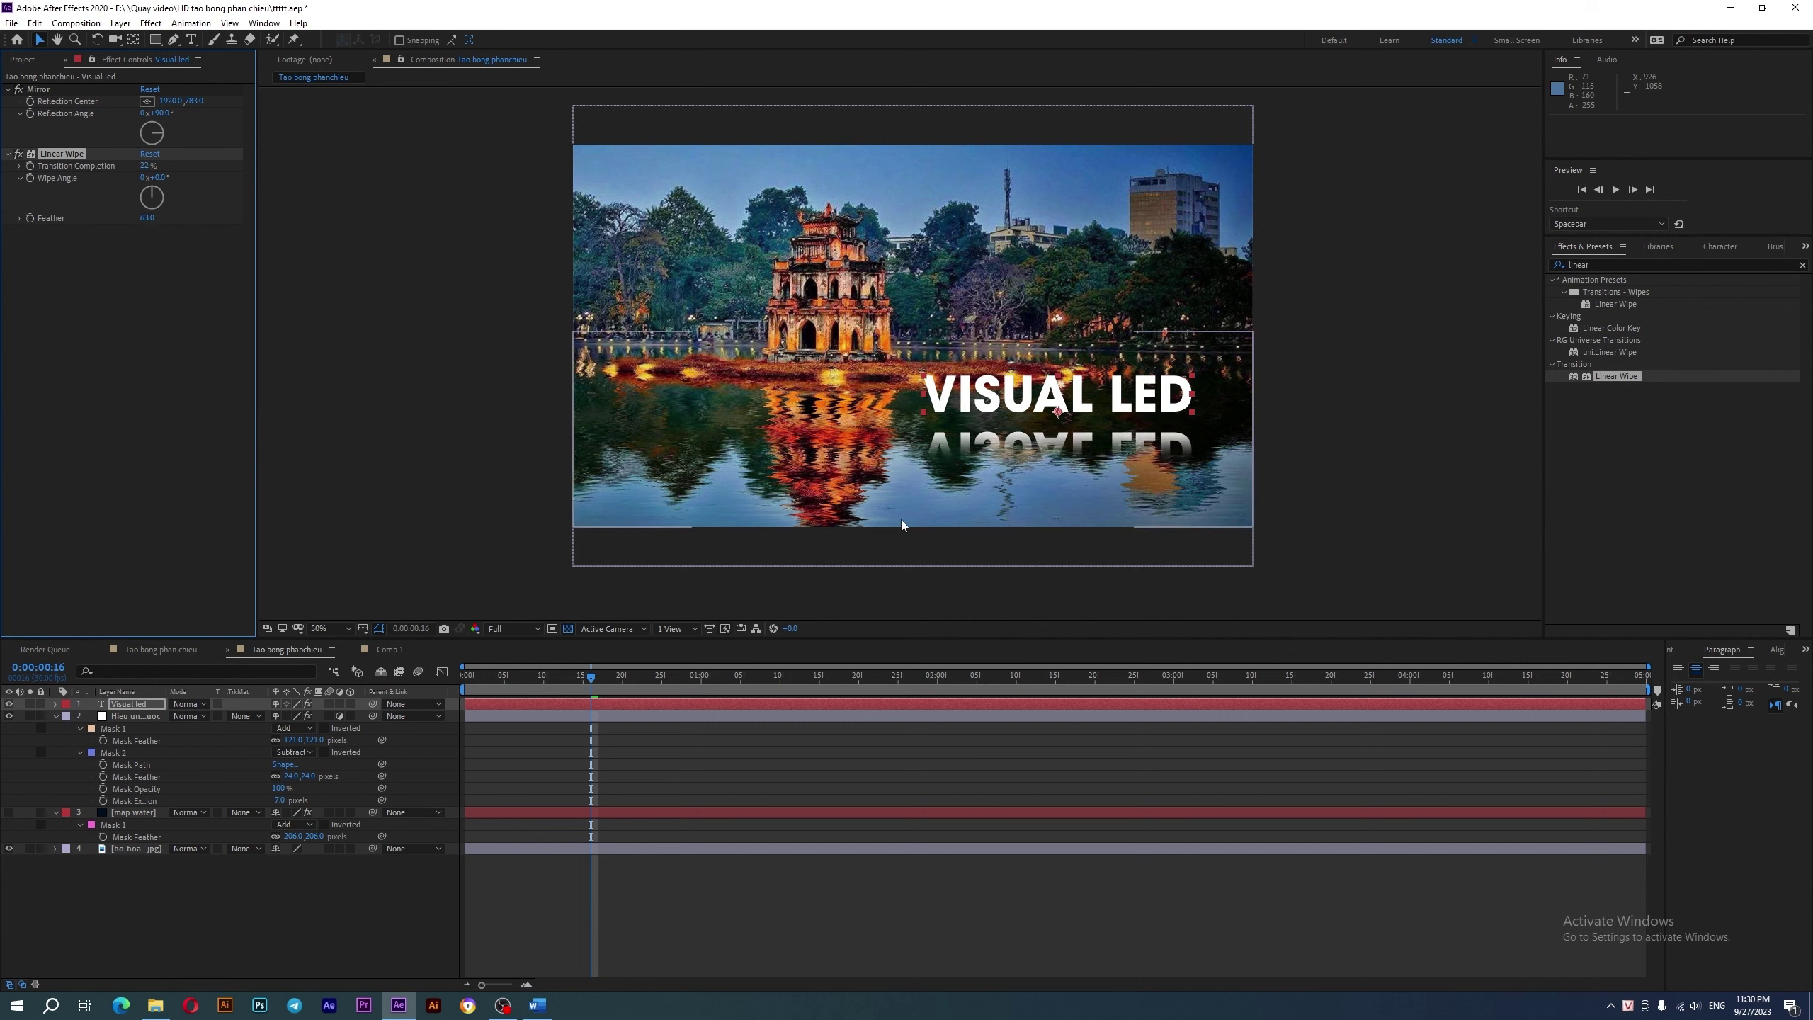
# - Select water-ripple layer 2 and zoom the viewer in on the lake reflection
pyautogui.click(134, 719)
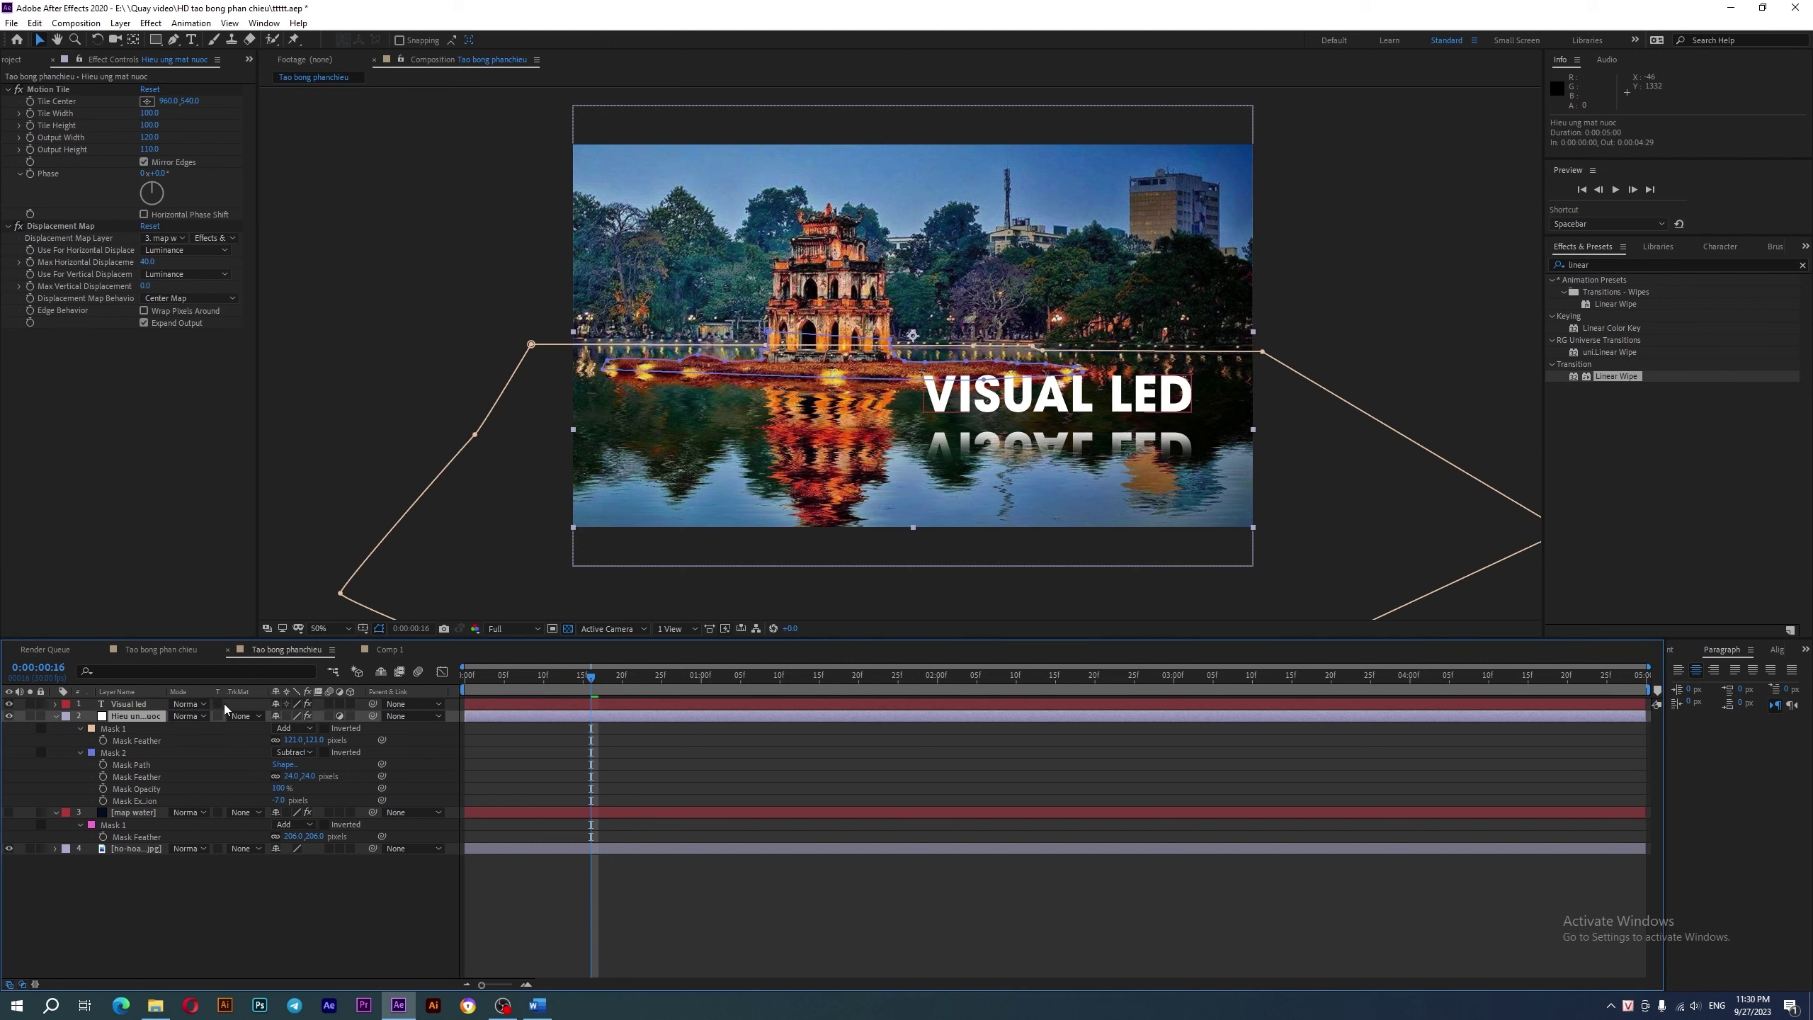
pyautogui.scroll(-2, 677, 499)
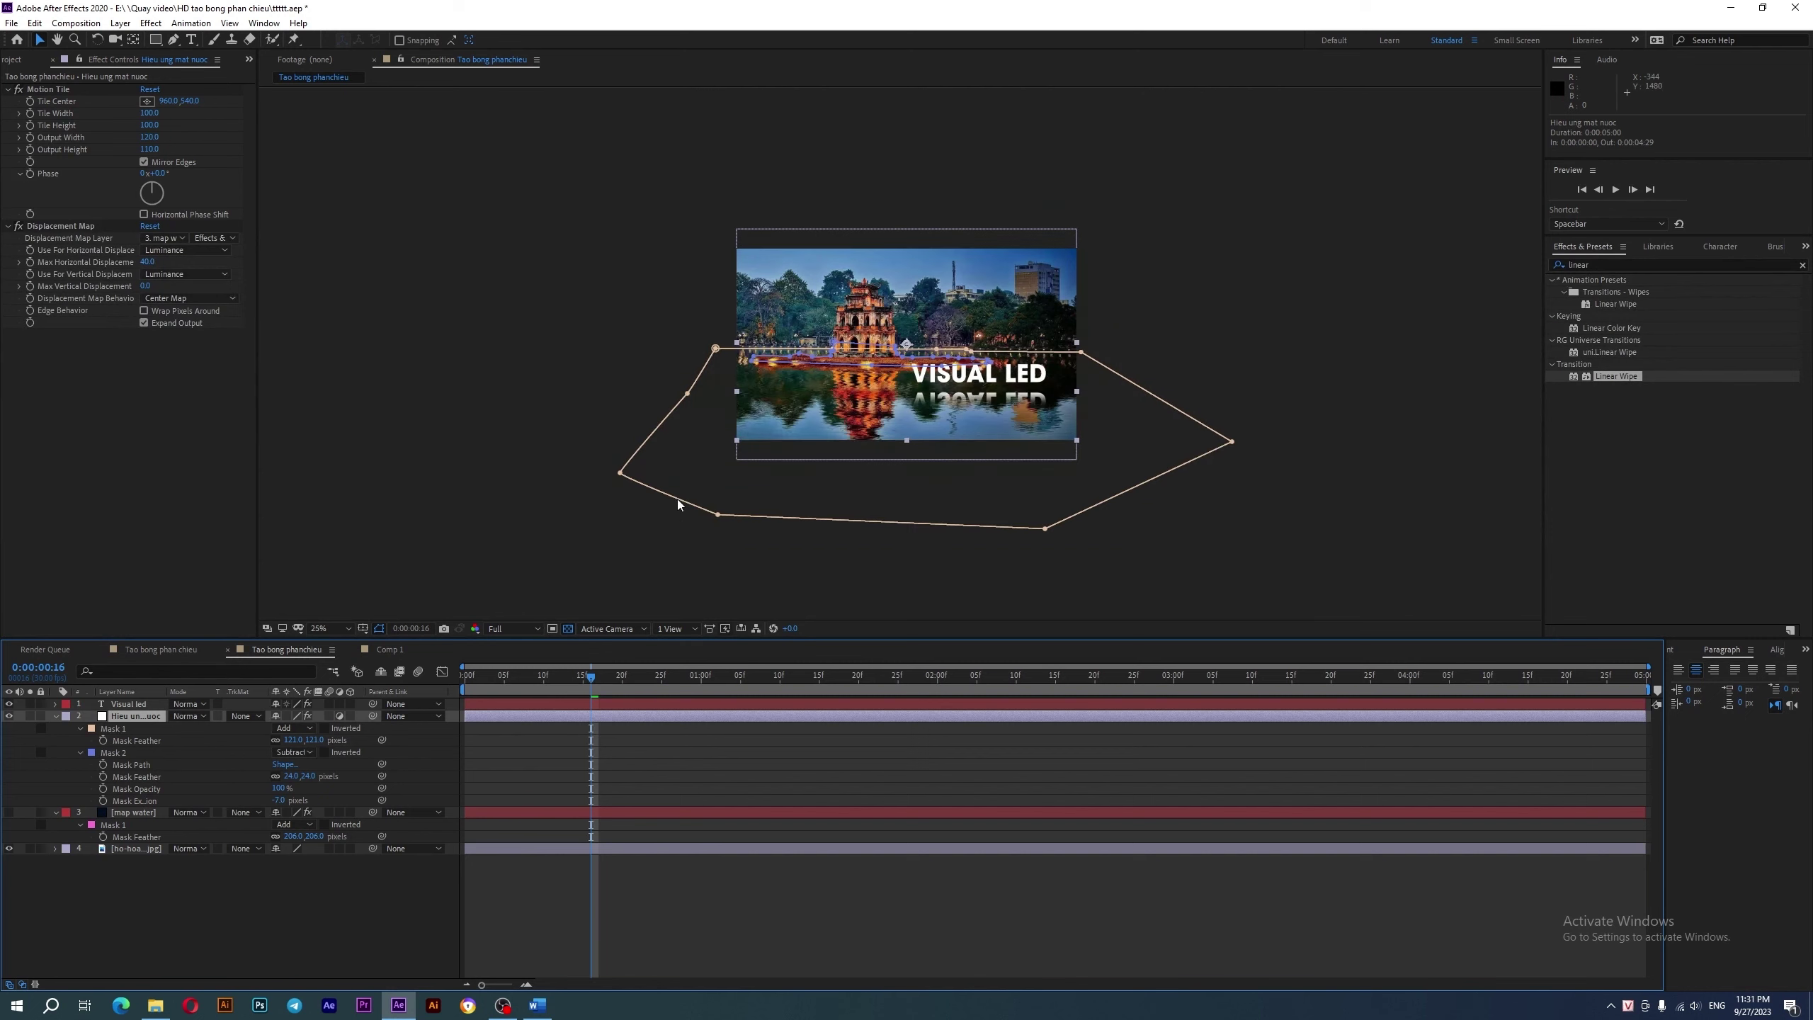
pyautogui.scroll(4, 827, 418)
pyautogui.moveTo(467, 540)
pyautogui.mouseDown()
pyautogui.moveTo(751, 432)
pyautogui.moveTo(662, 378)
pyautogui.moveTo(841, 435)
pyautogui.moveTo(831, 370)
pyautogui.mouseUp()
pyautogui.scroll(2, 727, 439)
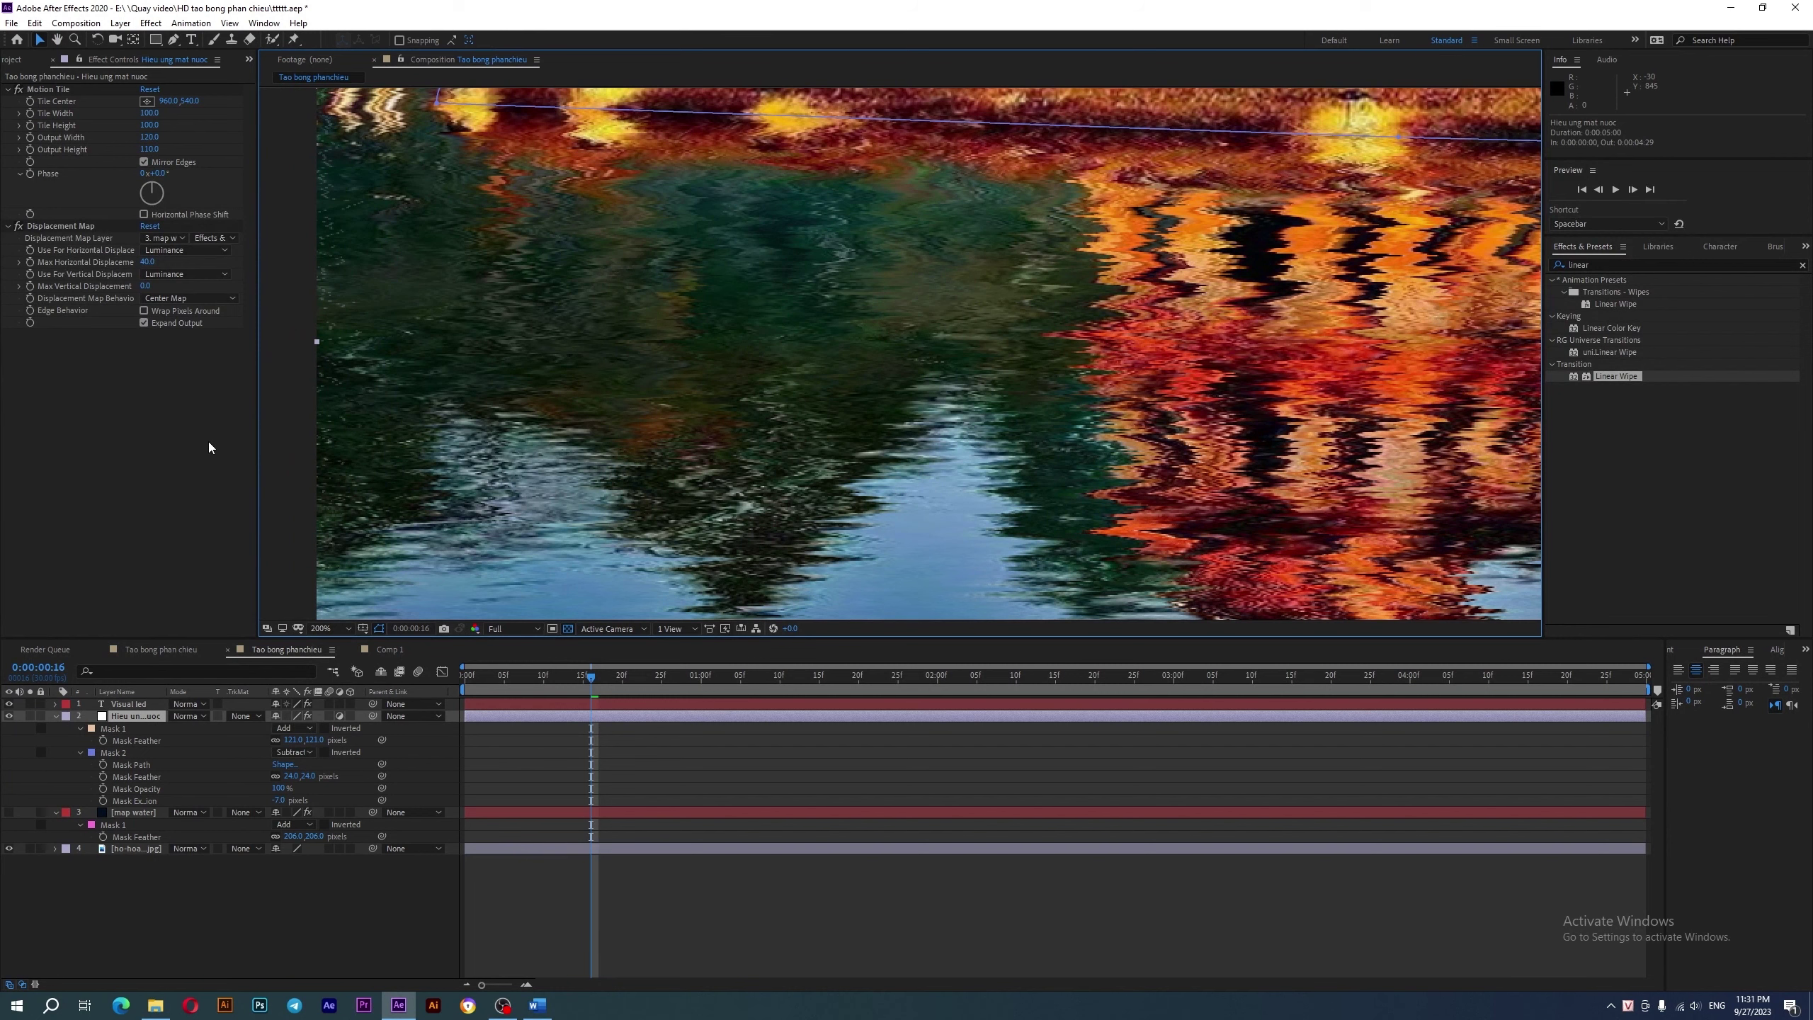
# - Toggle the Displacement Map effect off and back on to compare the ripple
pyautogui.click(25, 231)
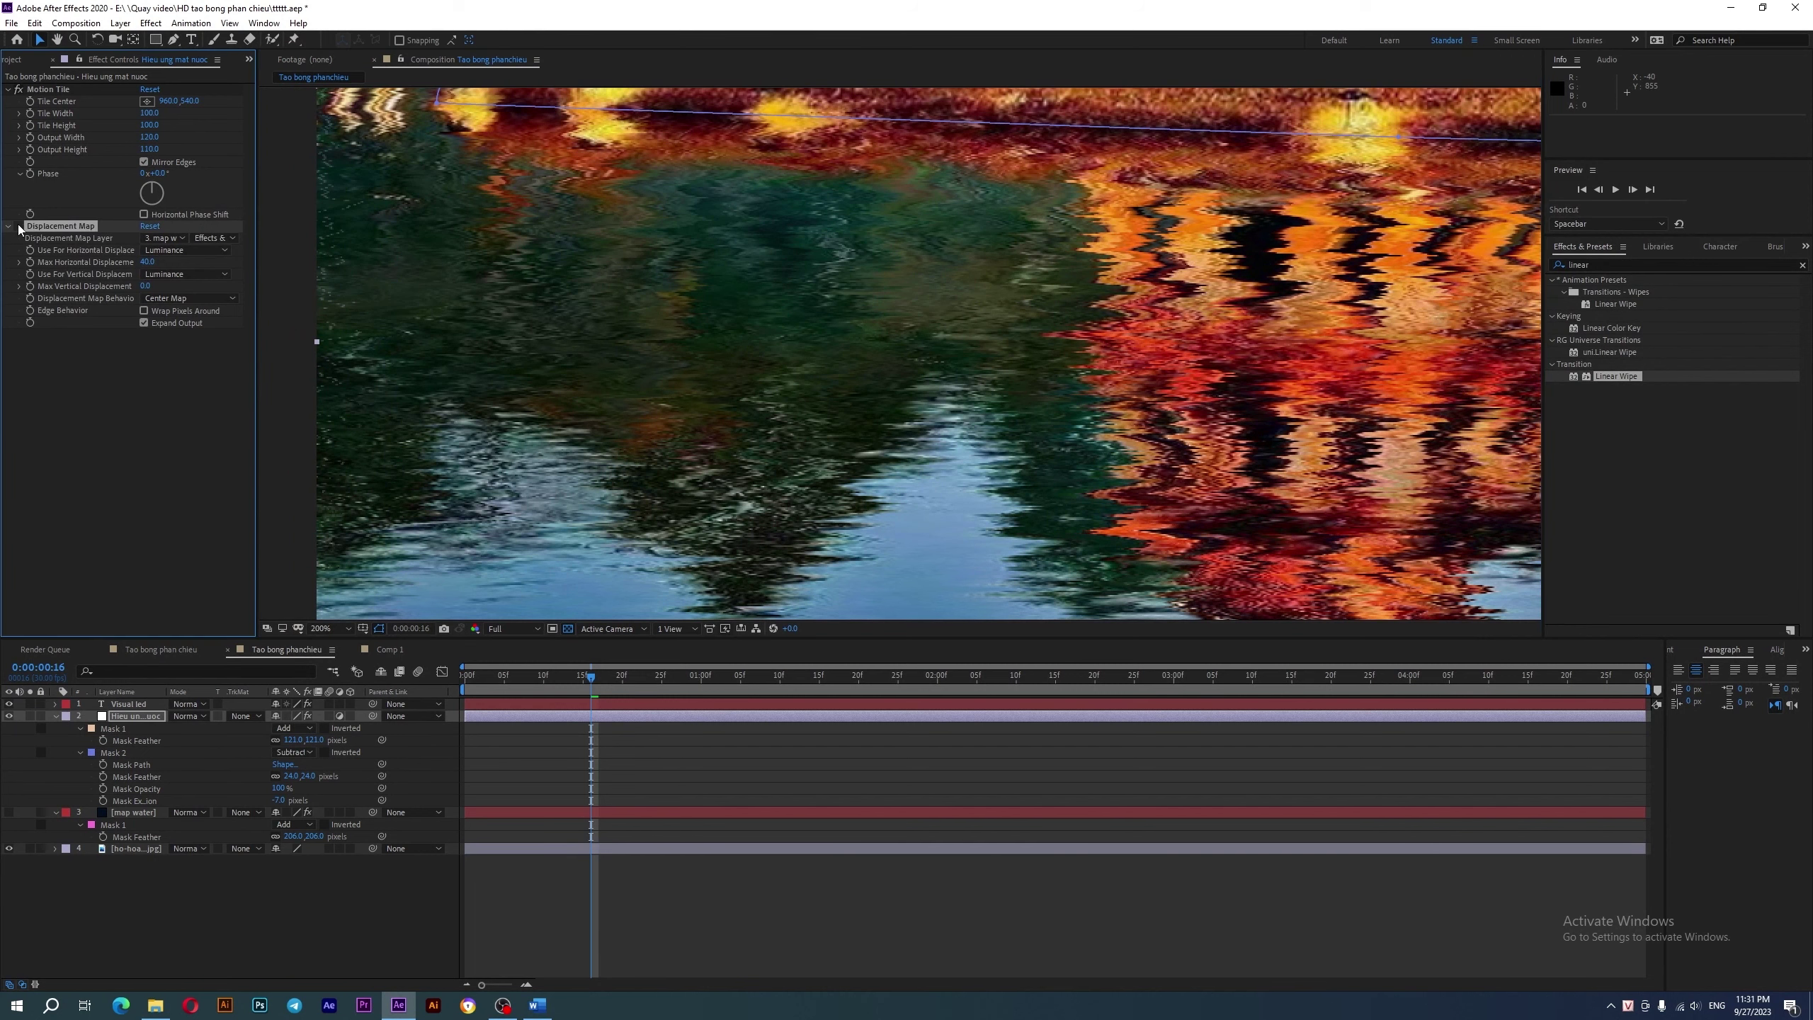
pyautogui.click(18, 226)
pyautogui.click(18, 226)
# - Search 'blur' and apply Compound Blur below Displacement Map on the water layer
pyautogui.click(1597, 261)
pyautogui.write('blu')
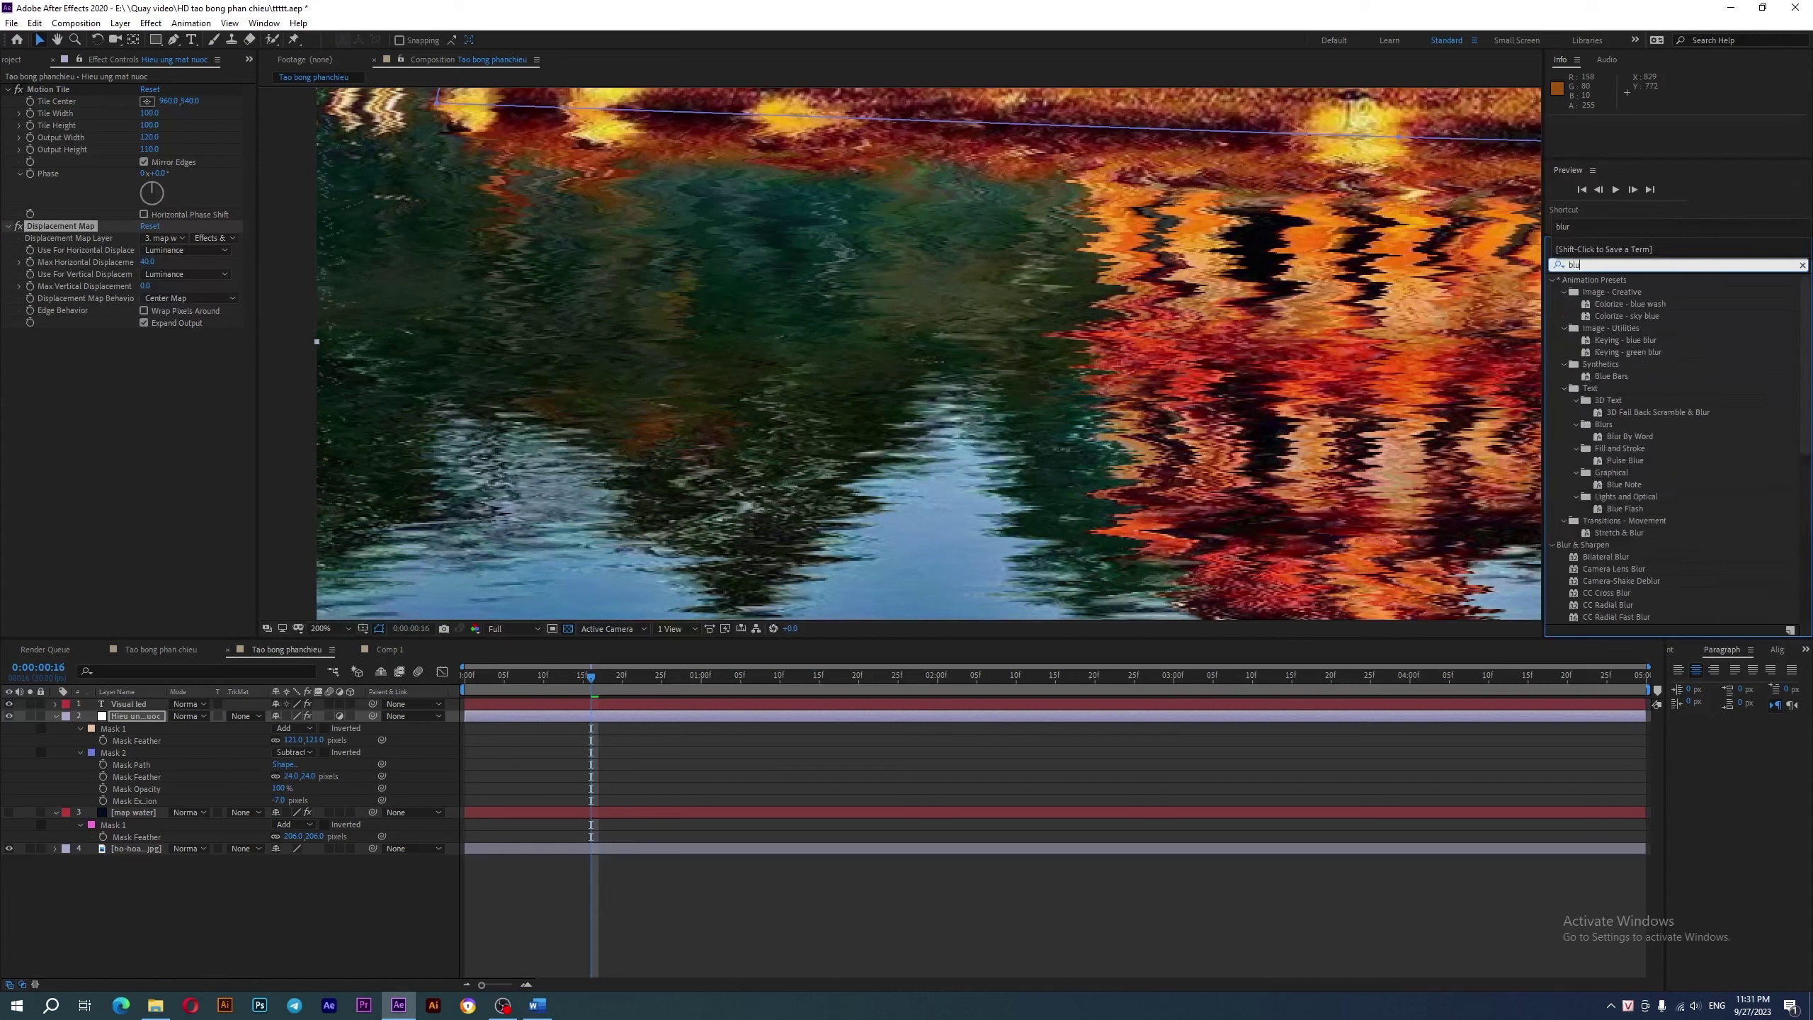
pyautogui.write('r')
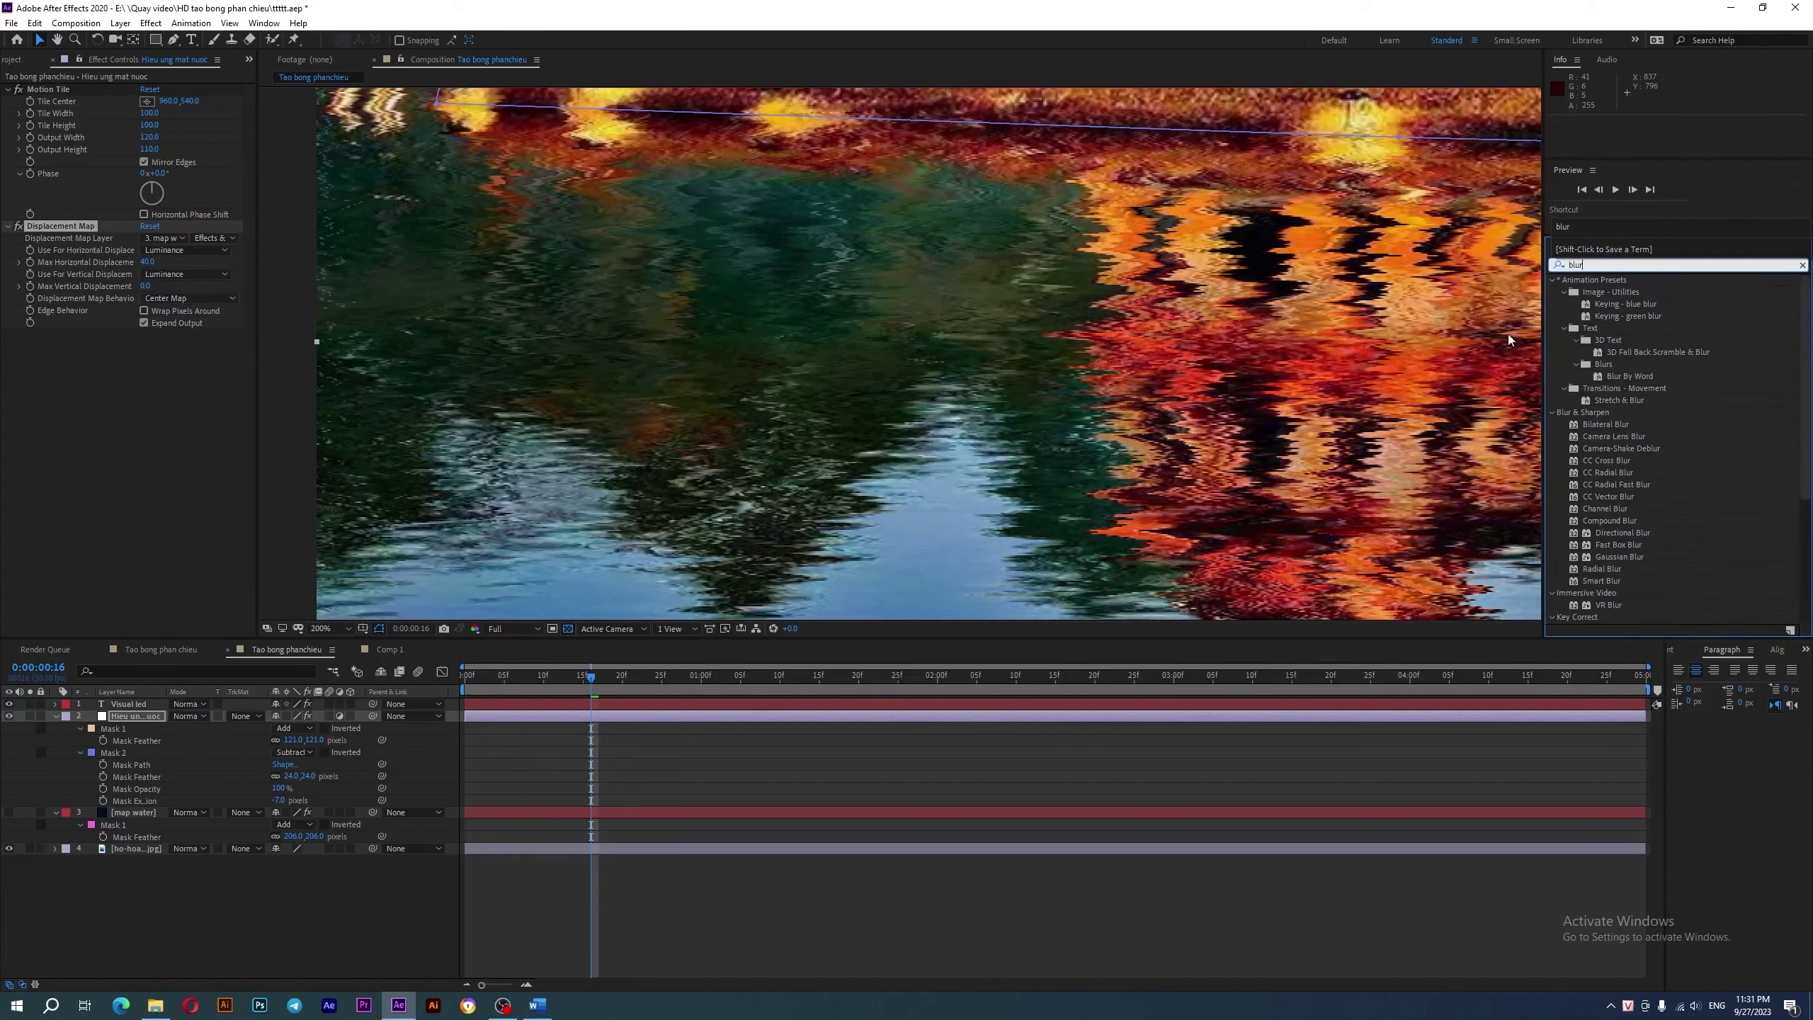
pyautogui.click(1612, 559)
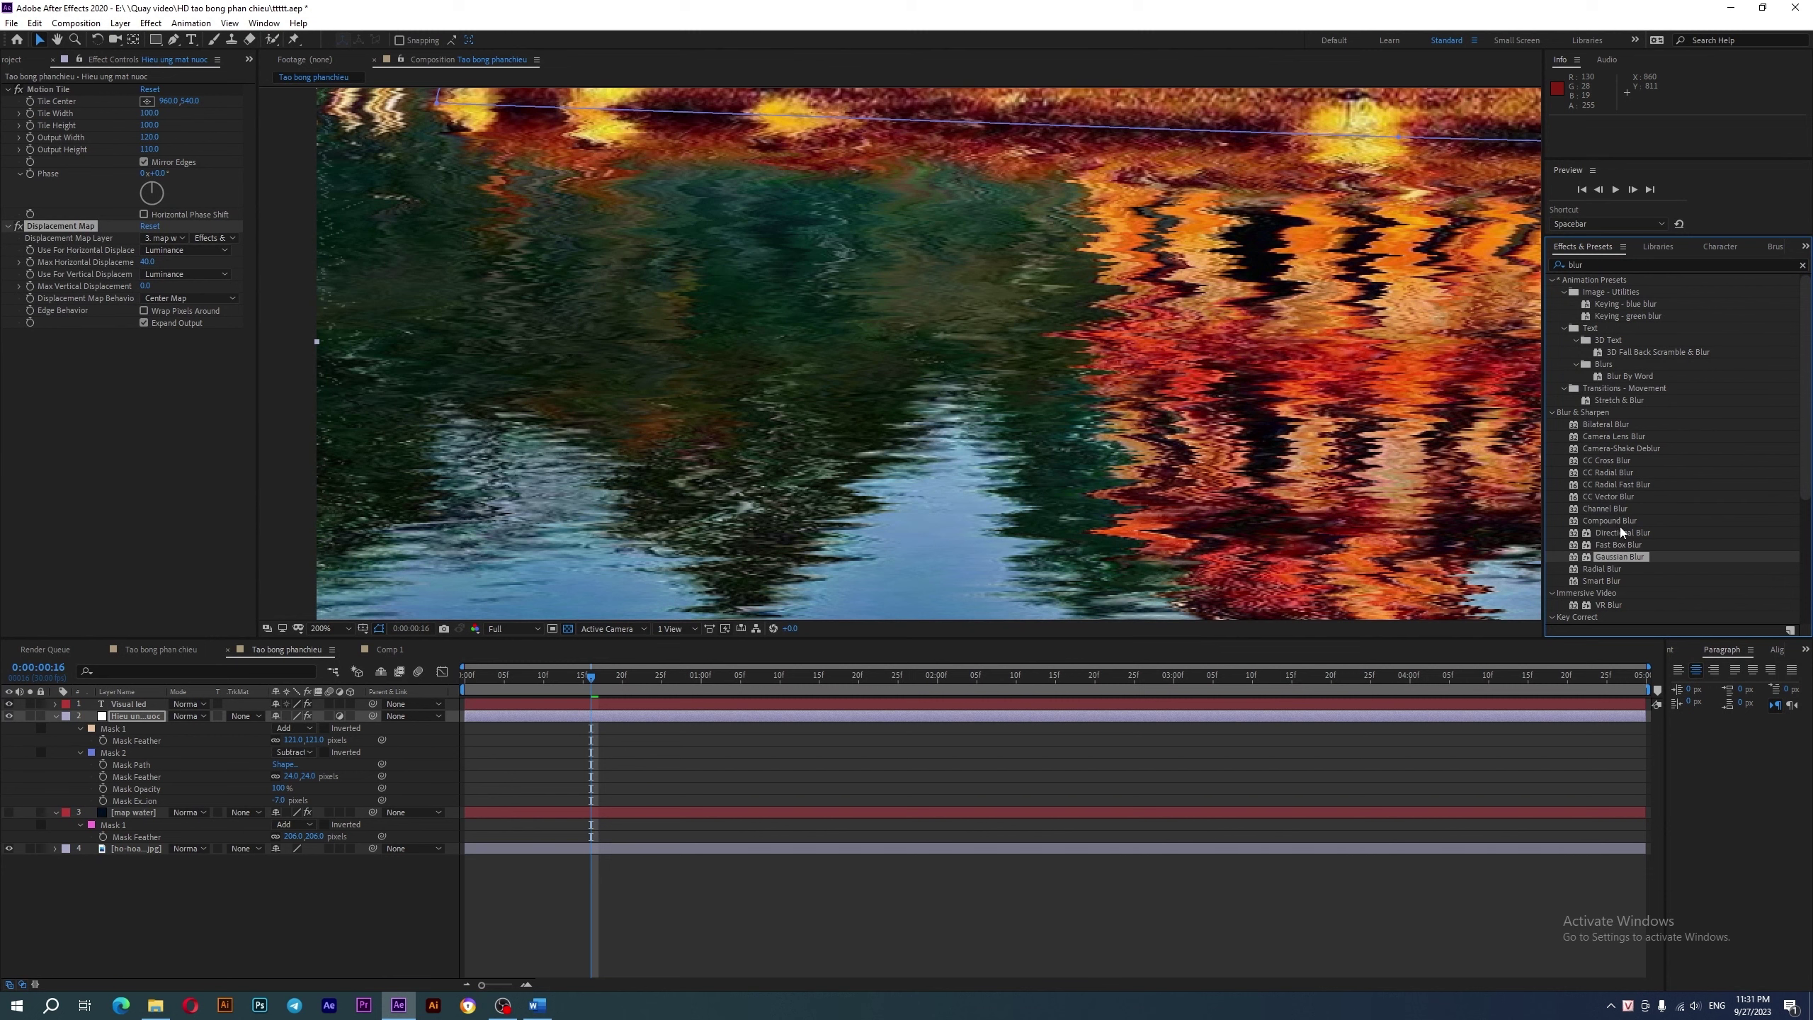
pyautogui.moveTo(1621, 524); pyautogui.dragTo(207, 398)
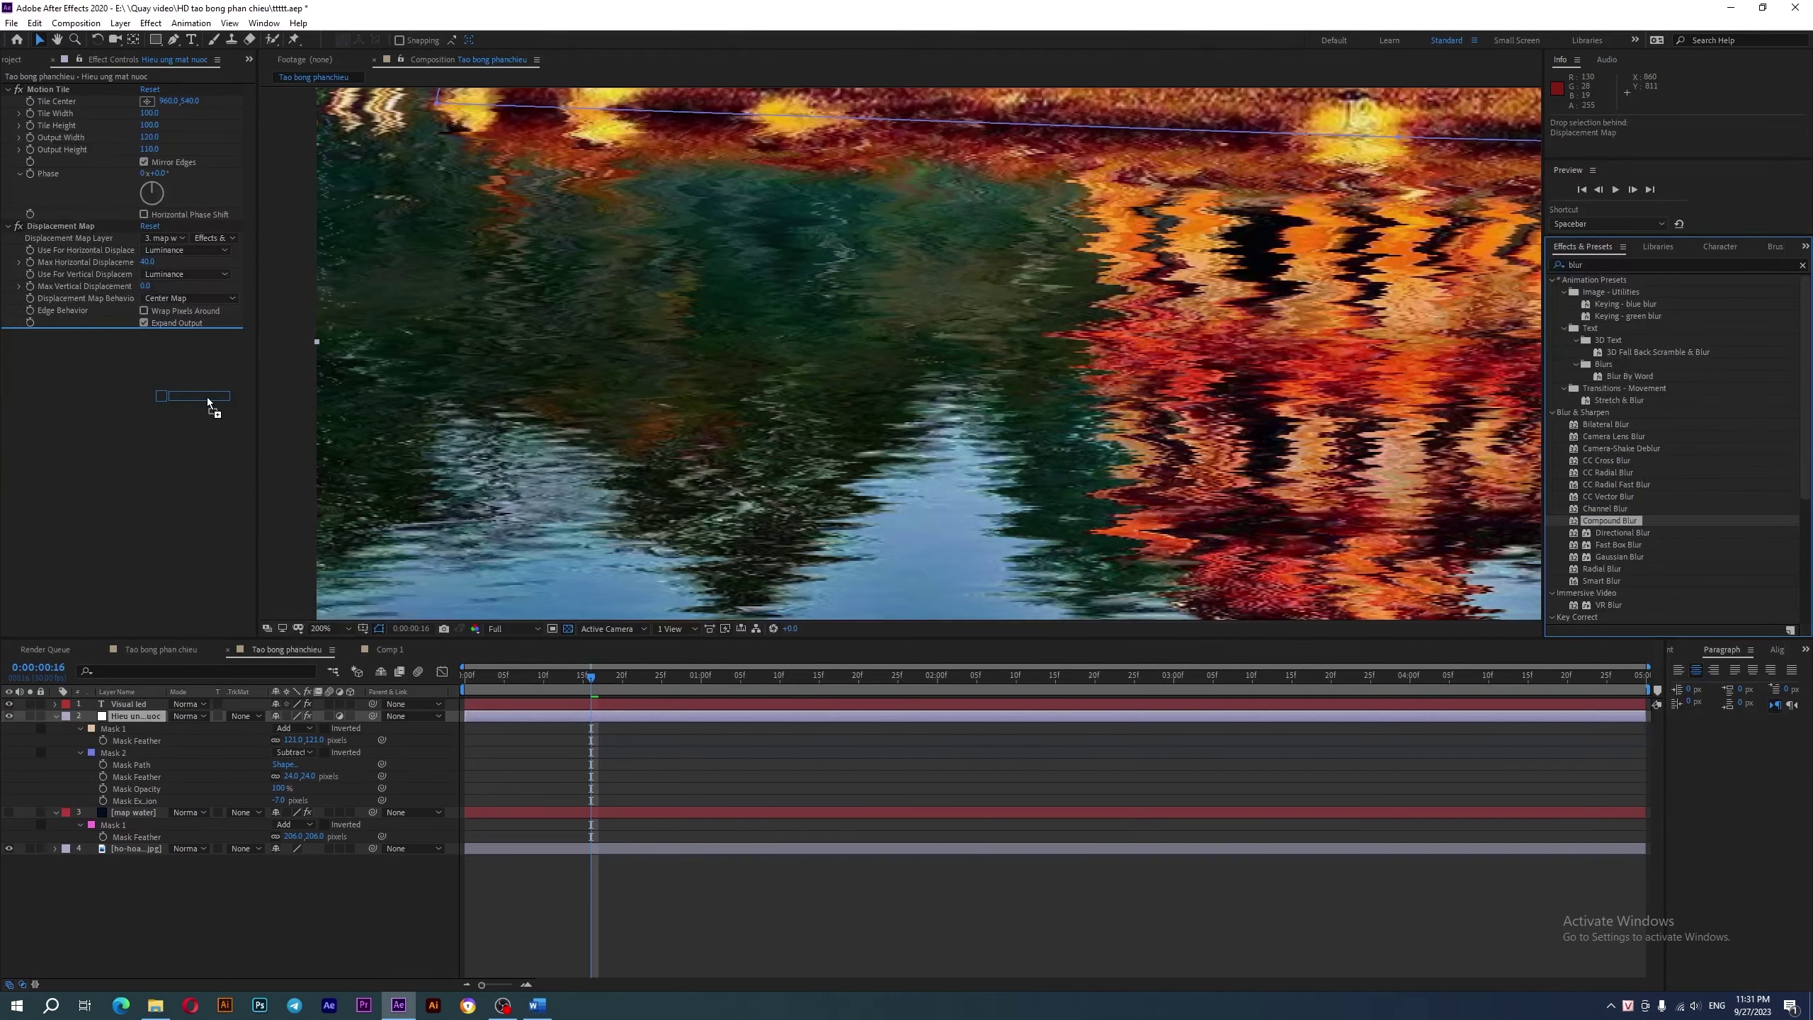
# - Set Compound Blur's Blur Layer to 3. map water using Effects & Masks, Maximum Blur 1
pyautogui.scroll(-2, 660, 300)
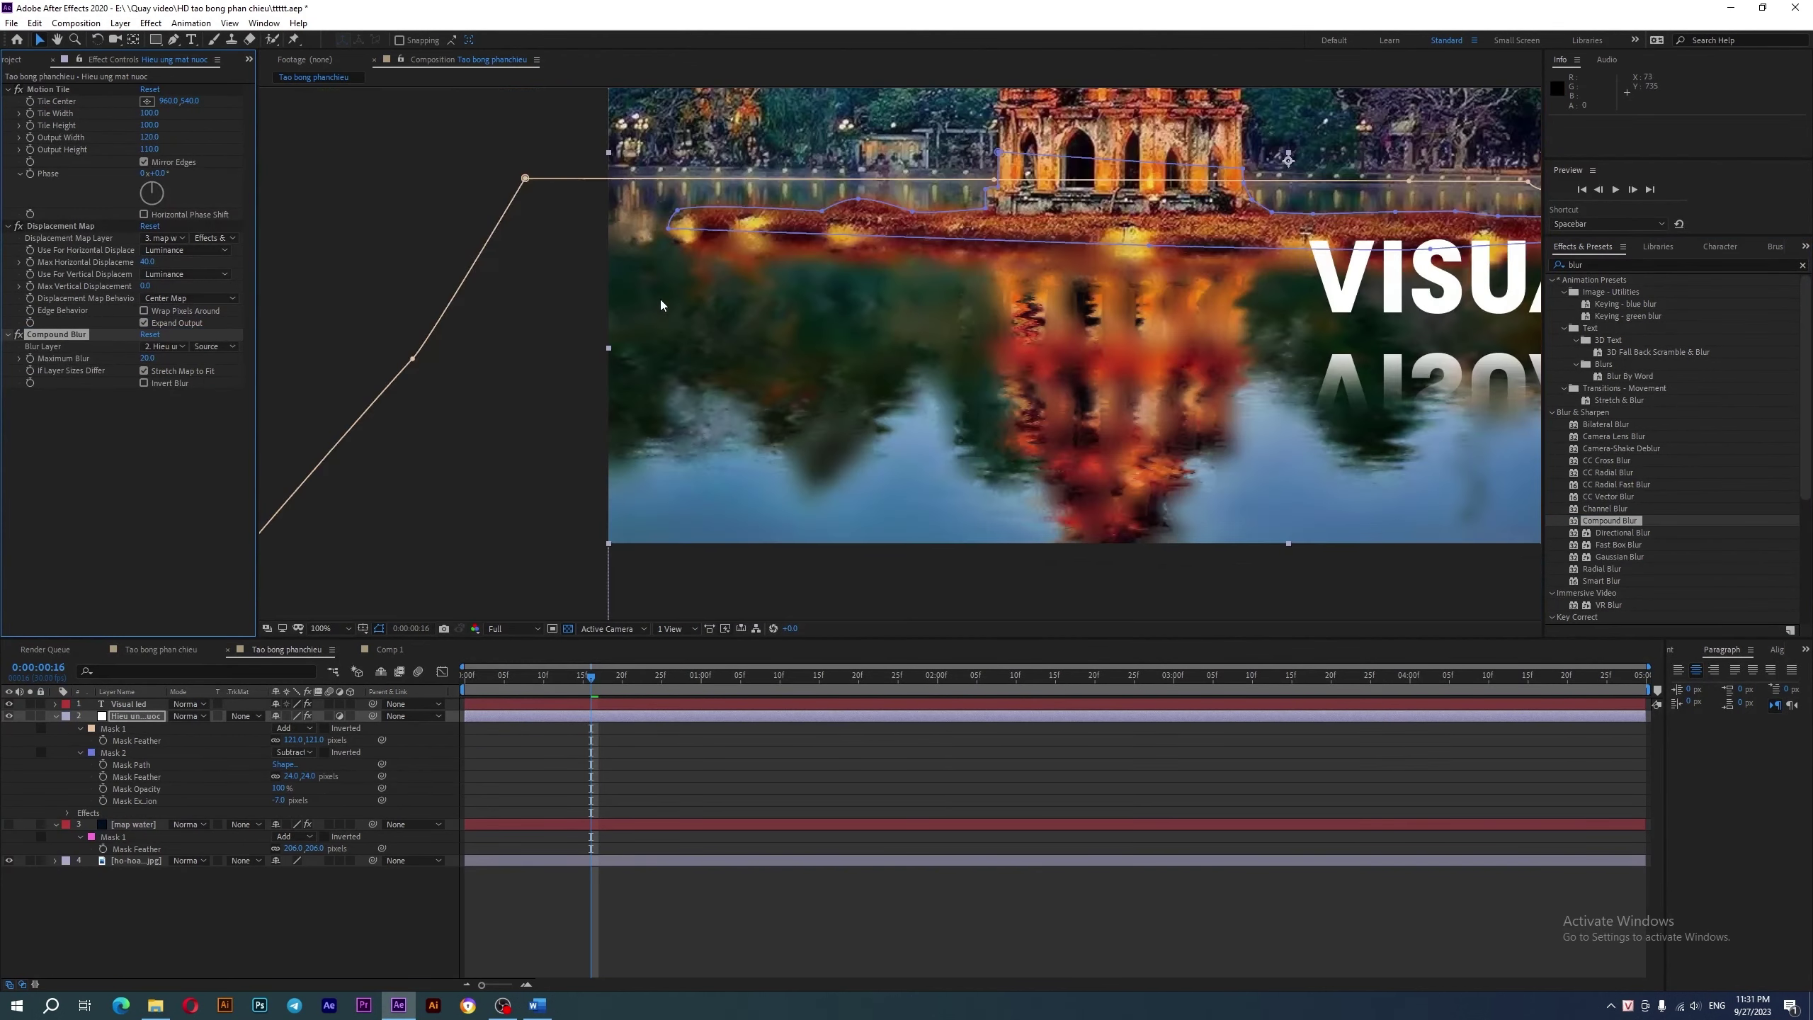
pyautogui.click(154, 347)
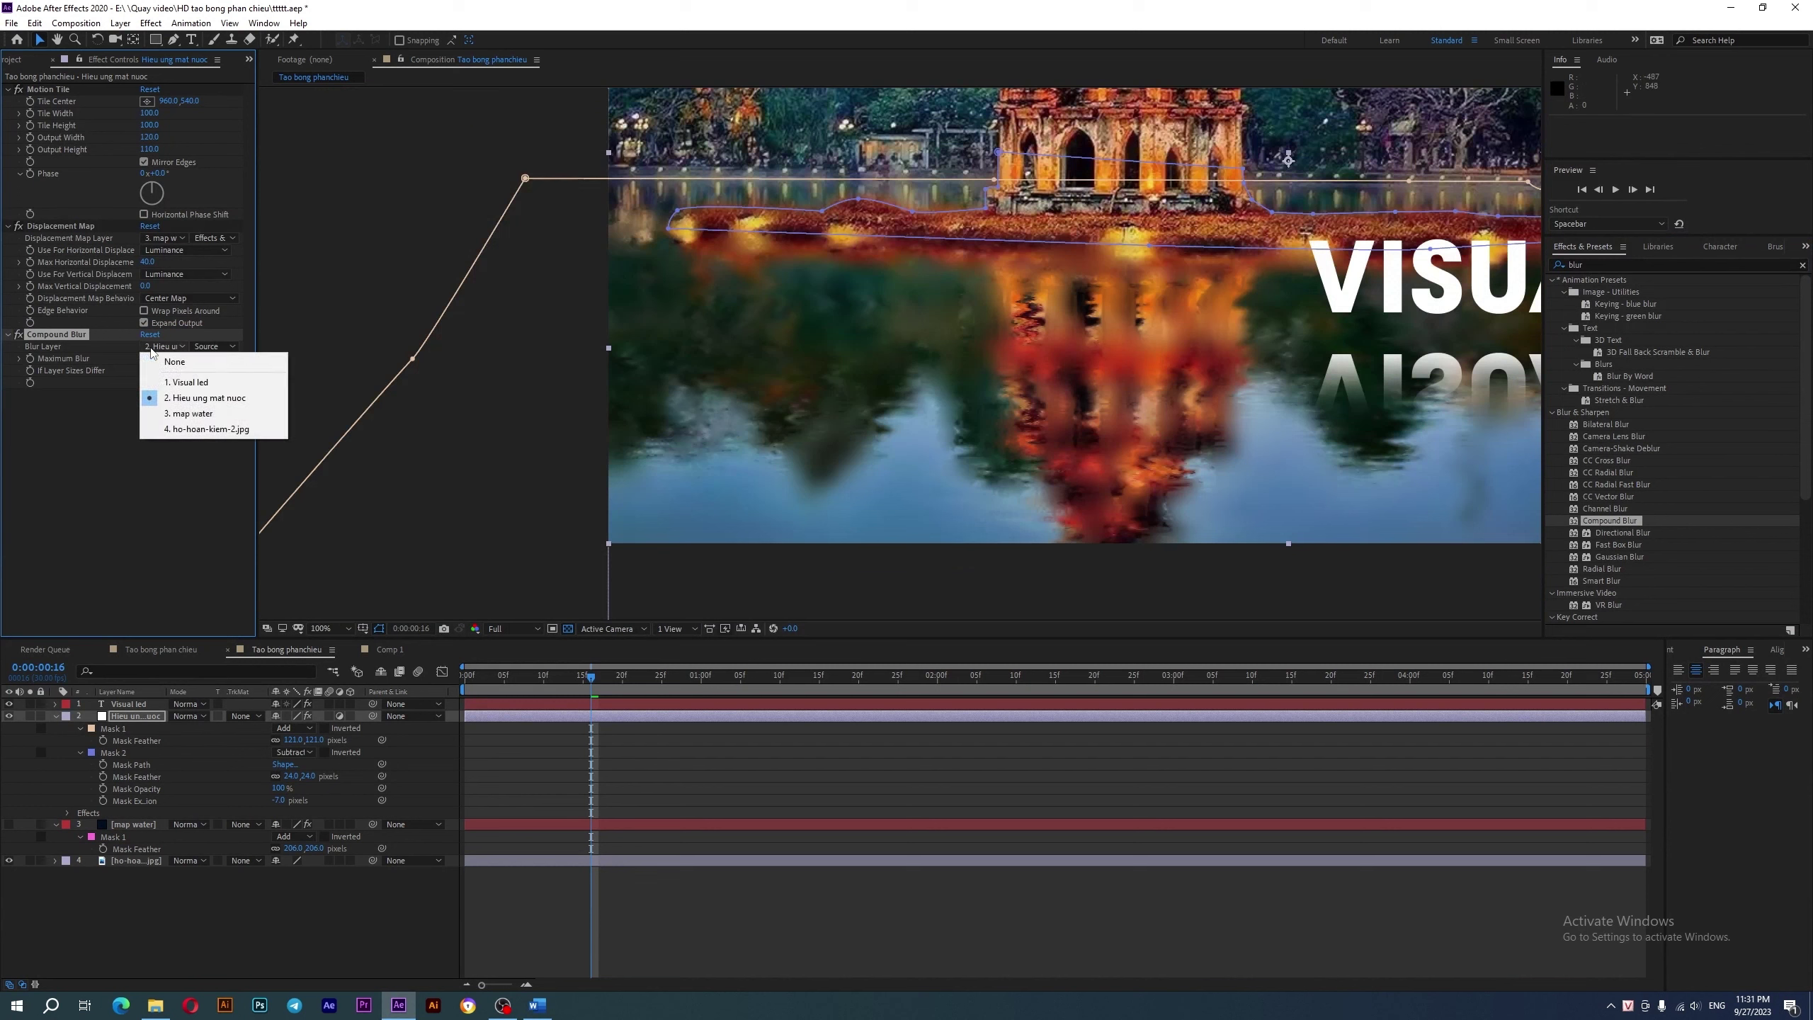
pyautogui.click(190, 415)
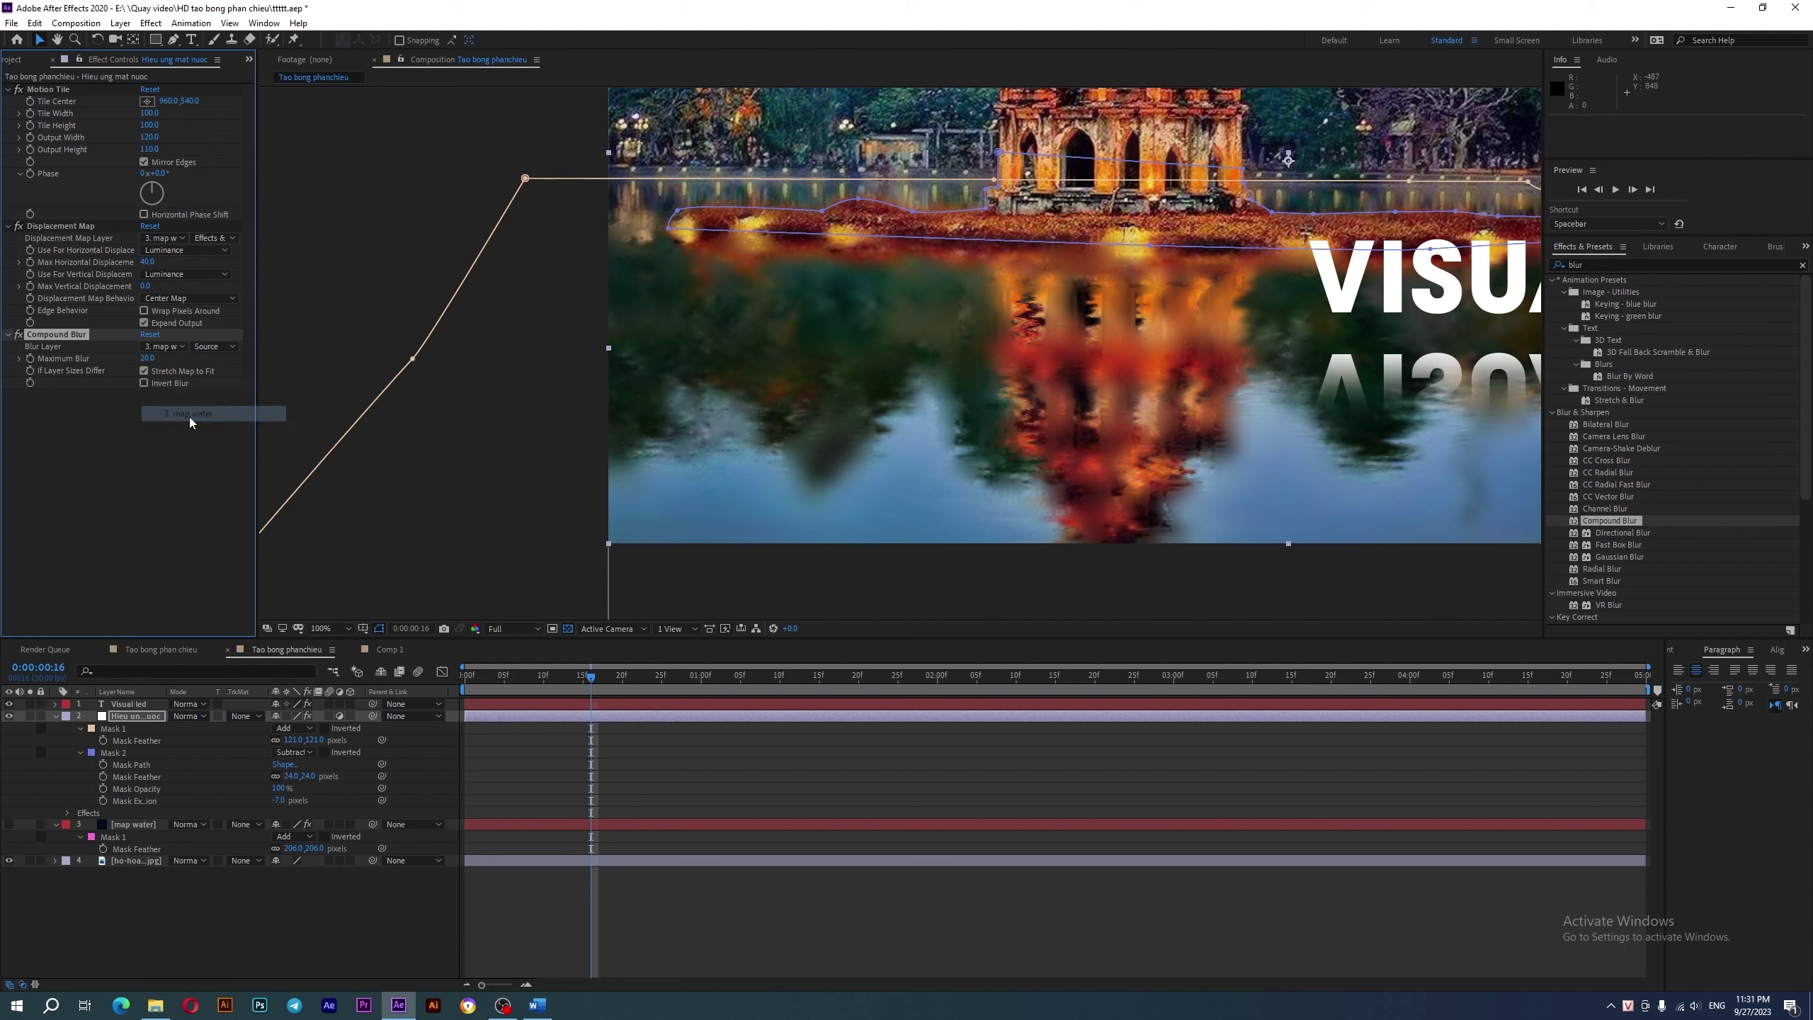
pyautogui.click(212, 350)
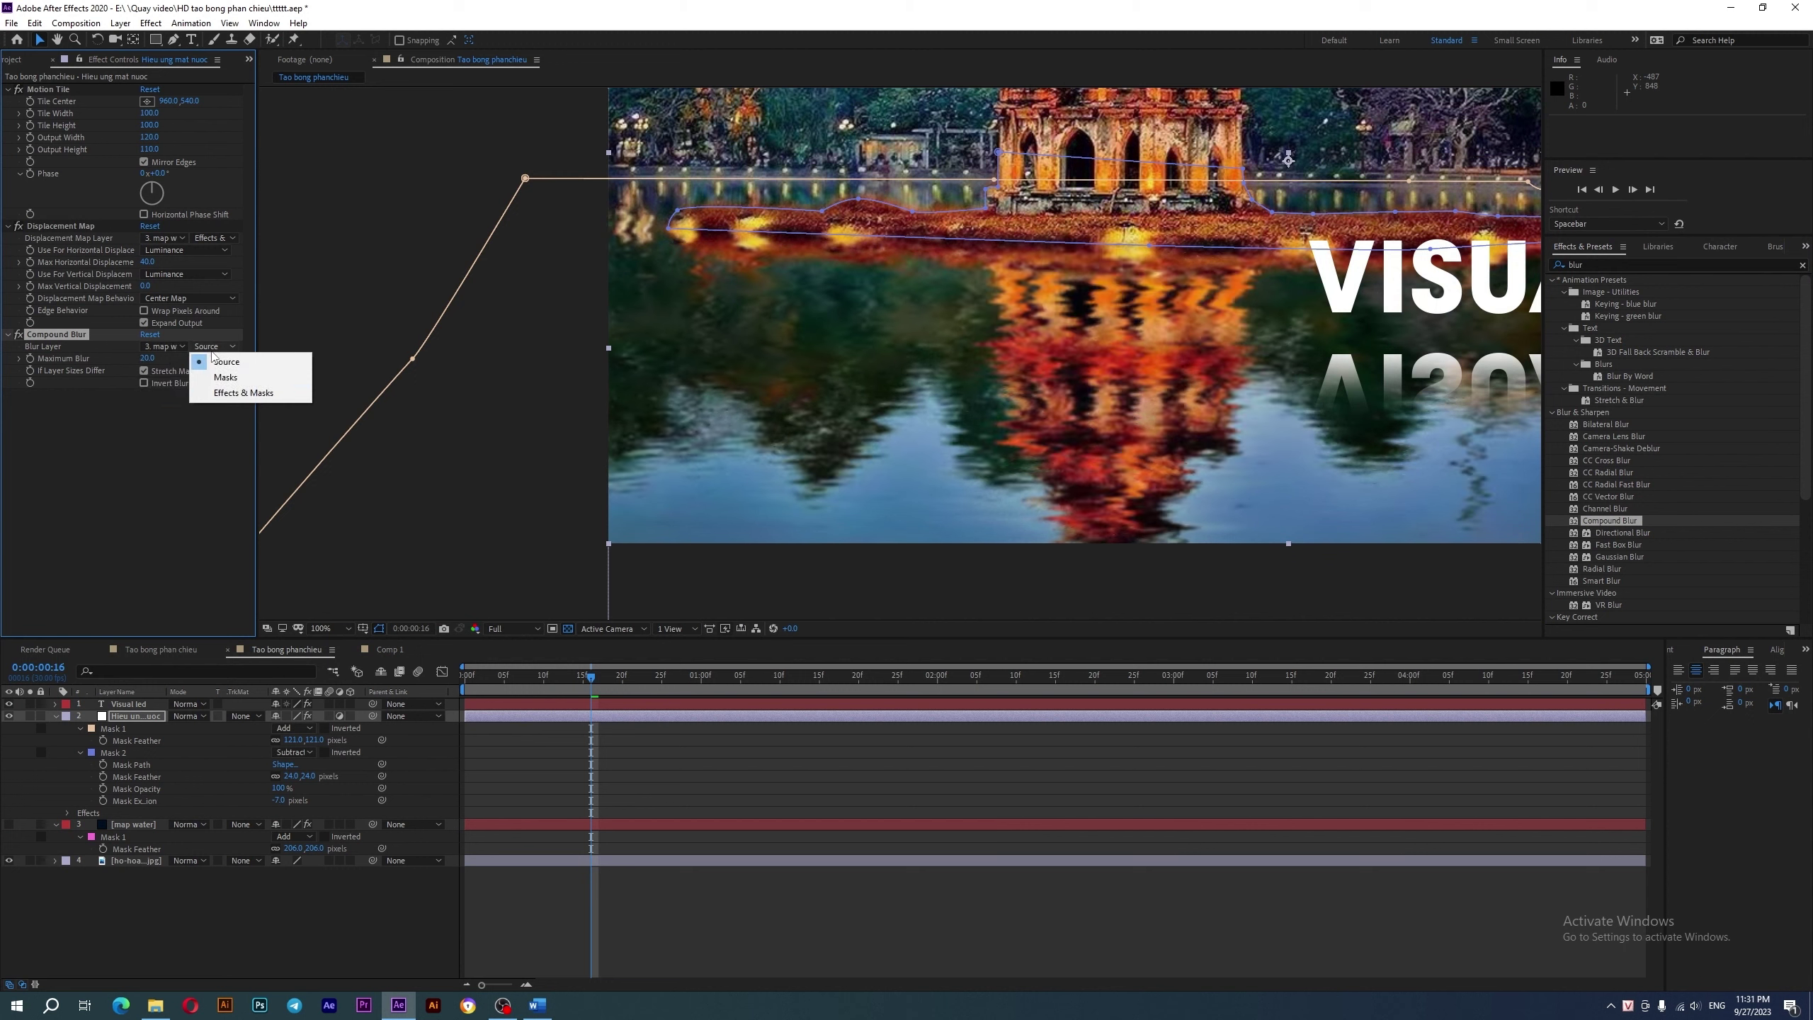
pyautogui.click(213, 395)
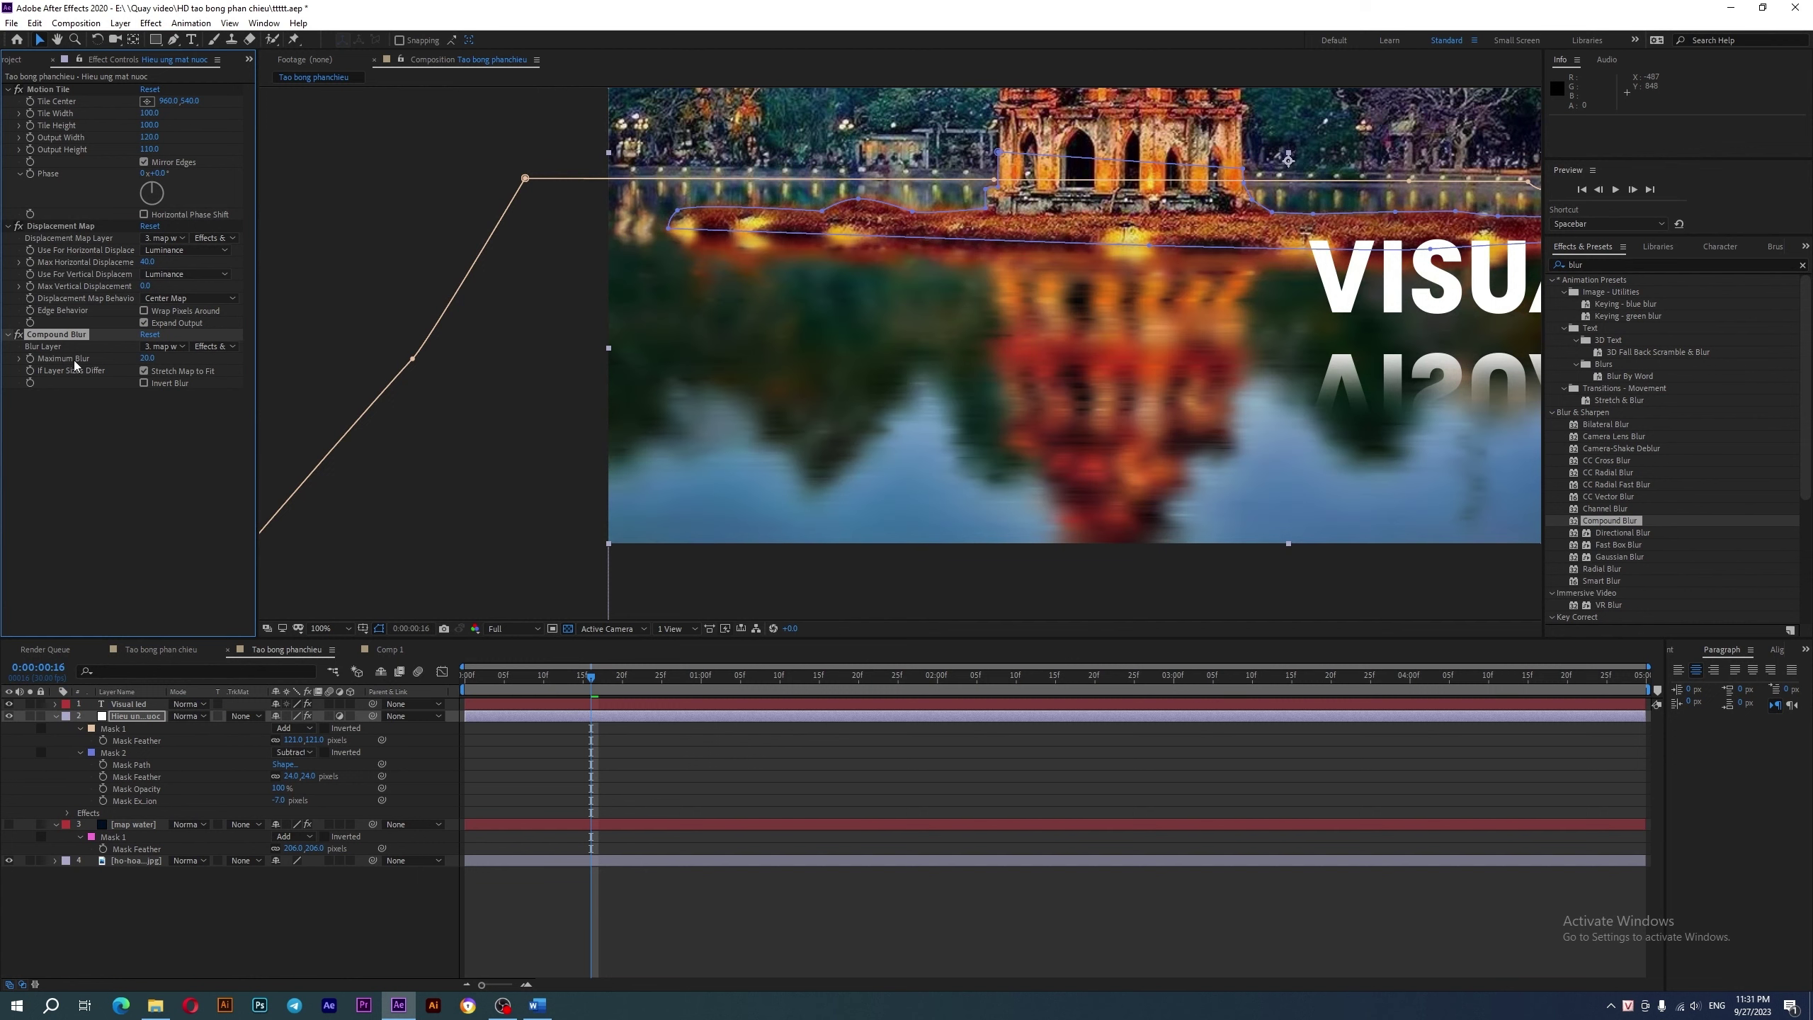
pyautogui.moveTo(148, 359); pyautogui.dragTo(146, 361)
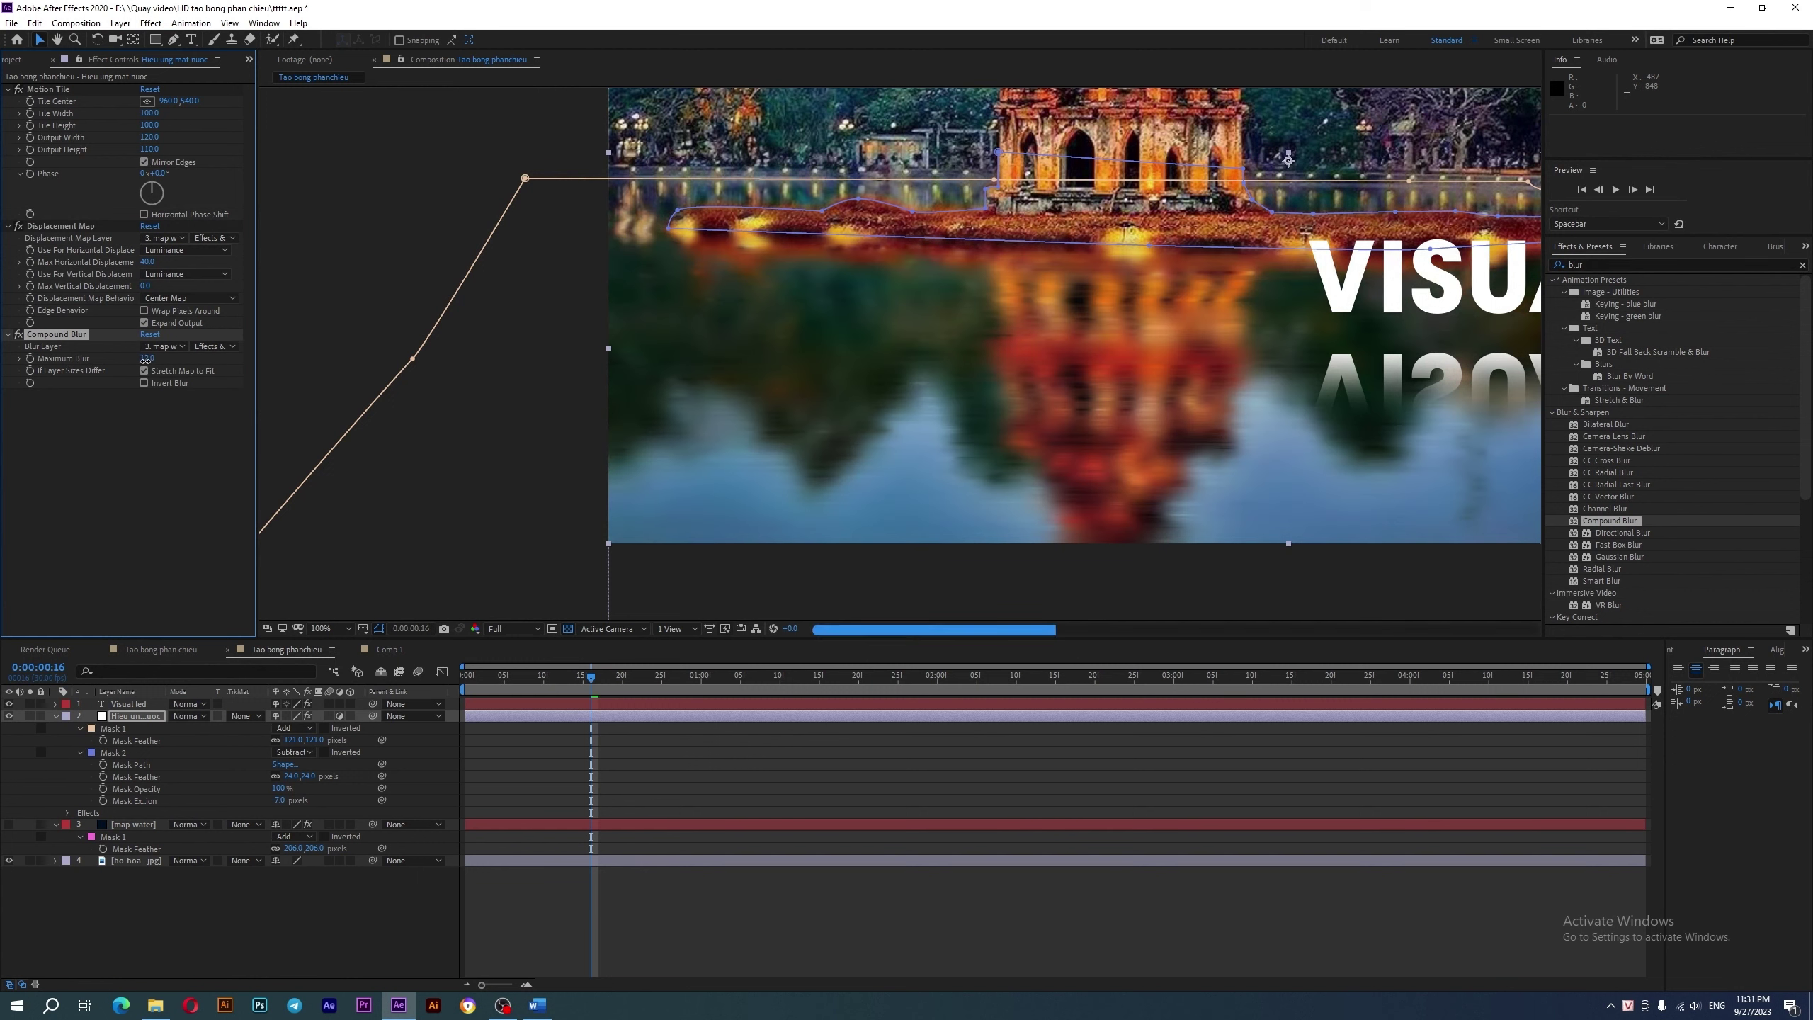
pyautogui.click(145, 359)
pyautogui.write('0')
pyautogui.press('Return')
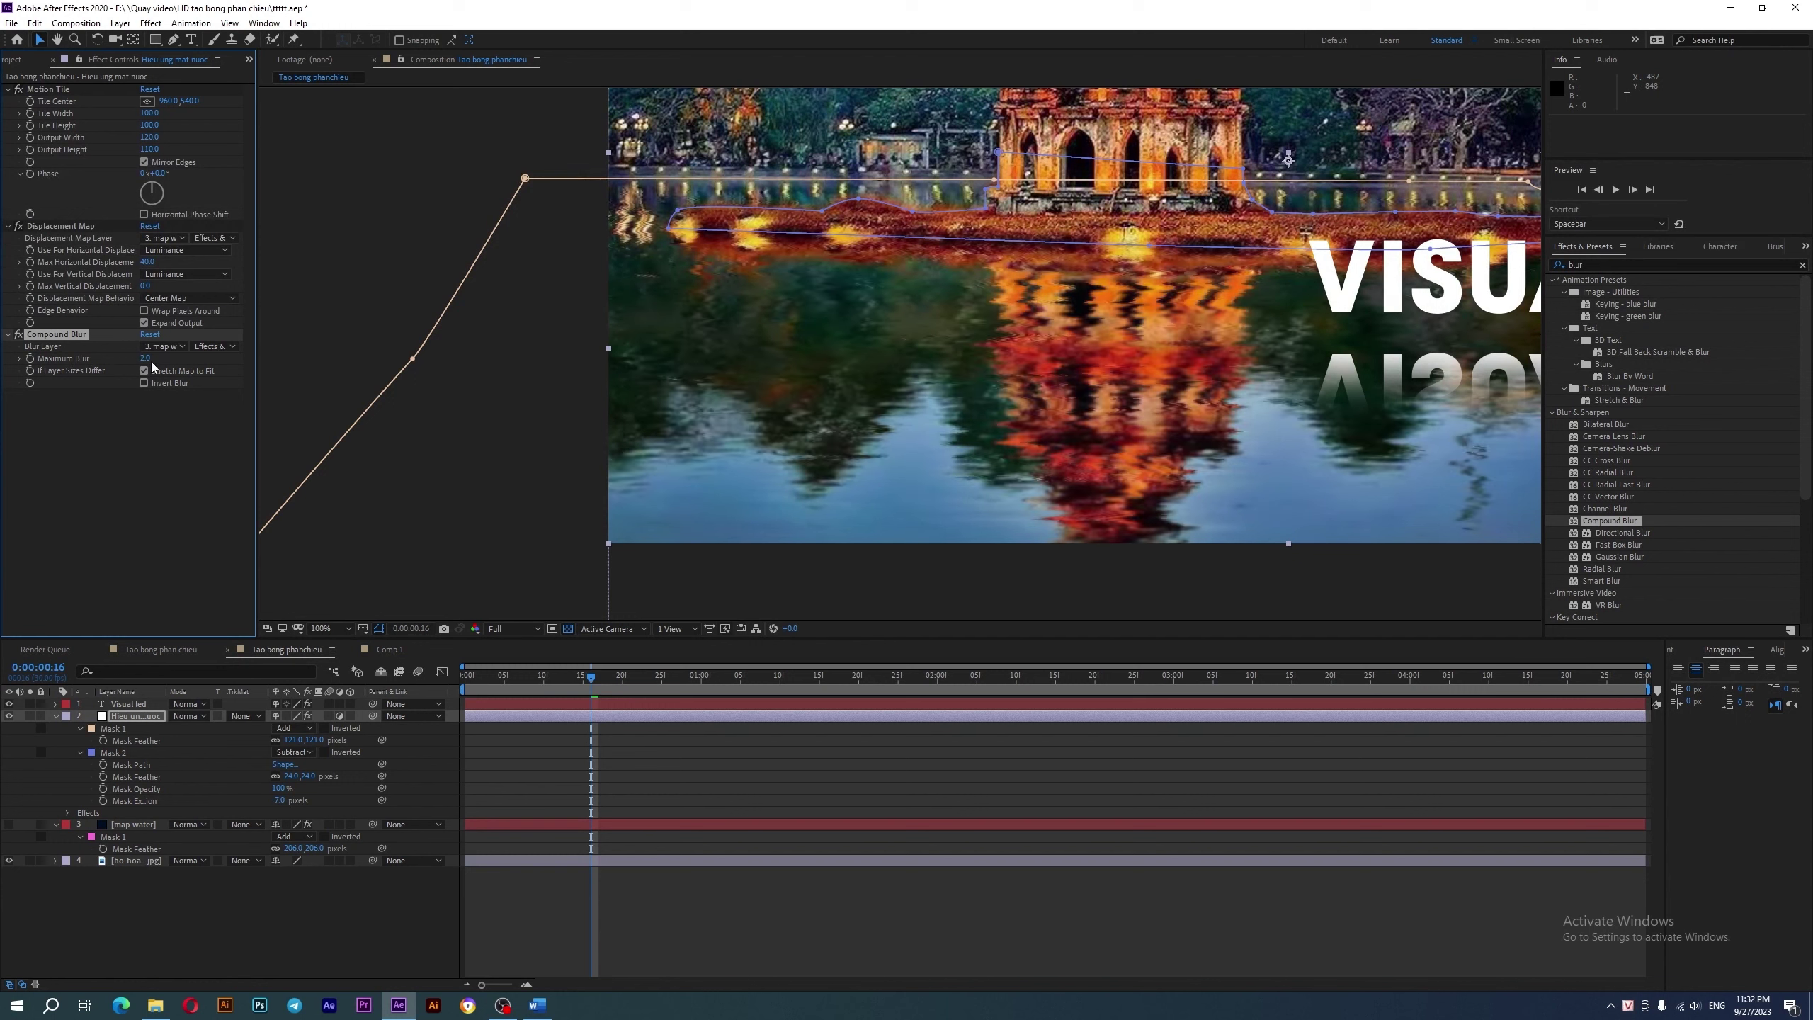
pyautogui.moveTo(146, 359); pyautogui.dragTo(141, 363)
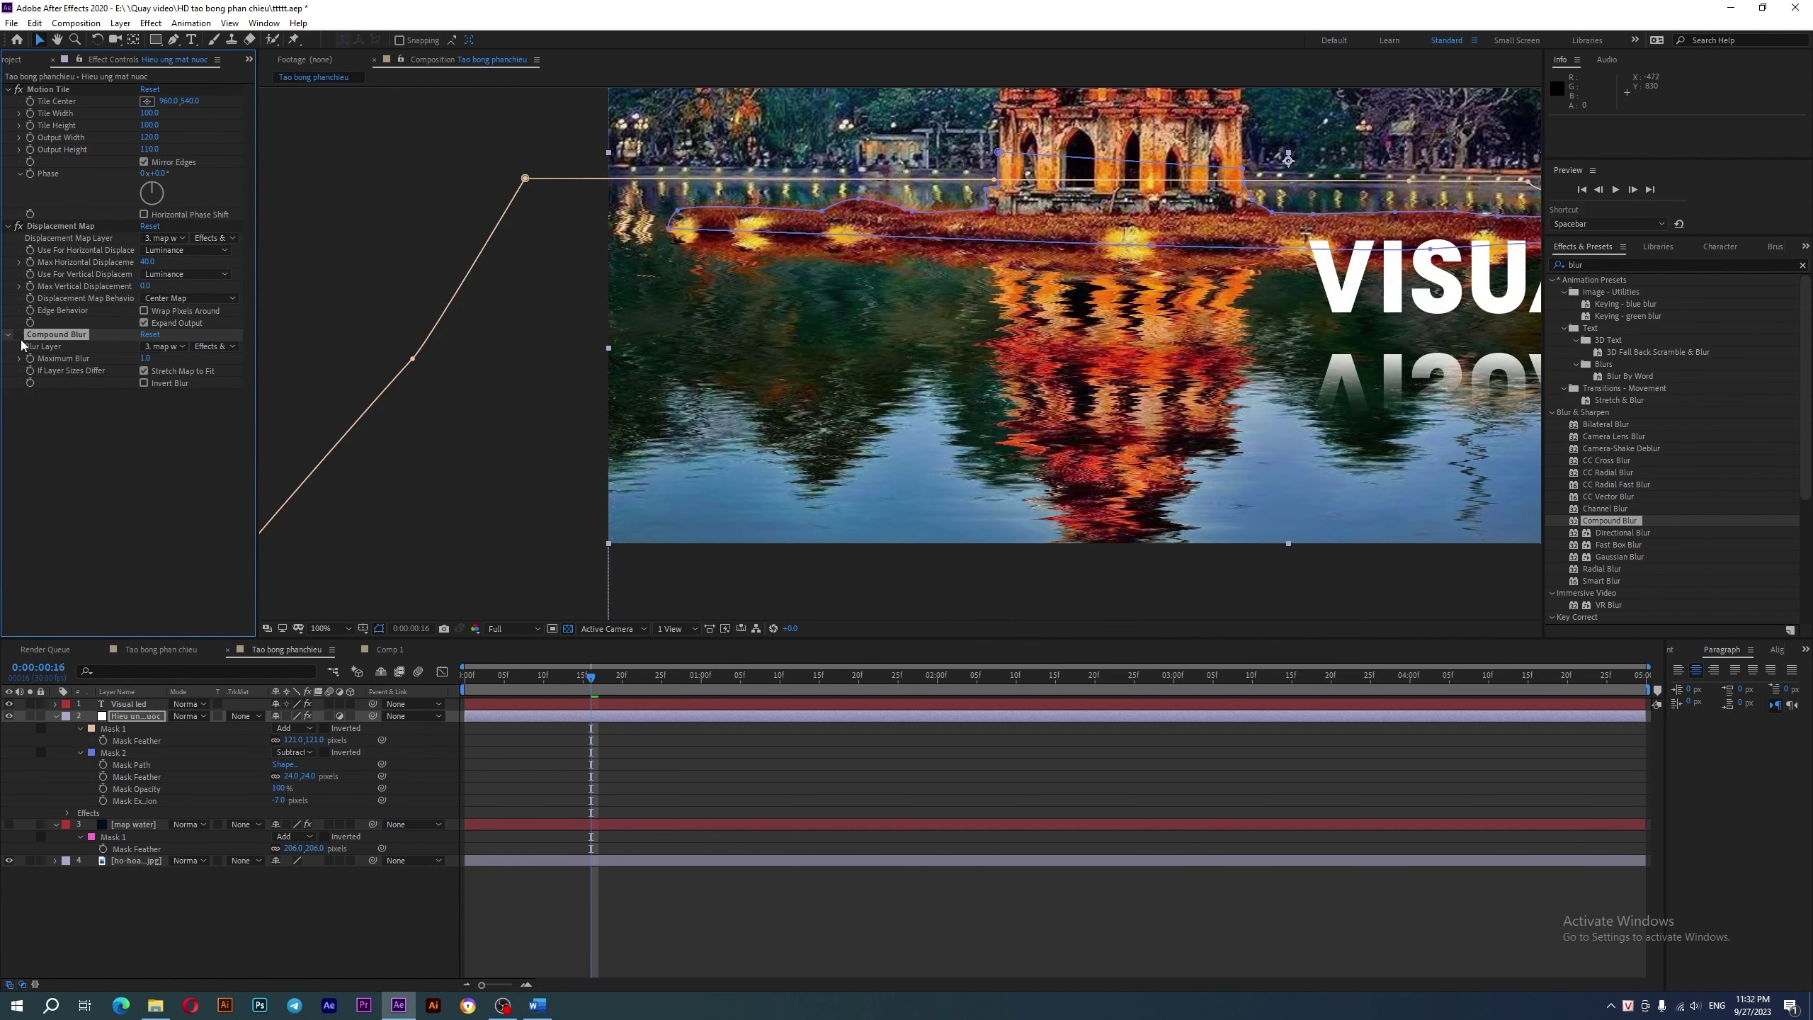
# - Select the water layer's Displacement Map and Compound Blur effects, then select the Visual led layer
pyautogui.scroll(1, 1027, 379)
pyautogui.moveTo(1027, 379); pyautogui.dragTo(836, 375)
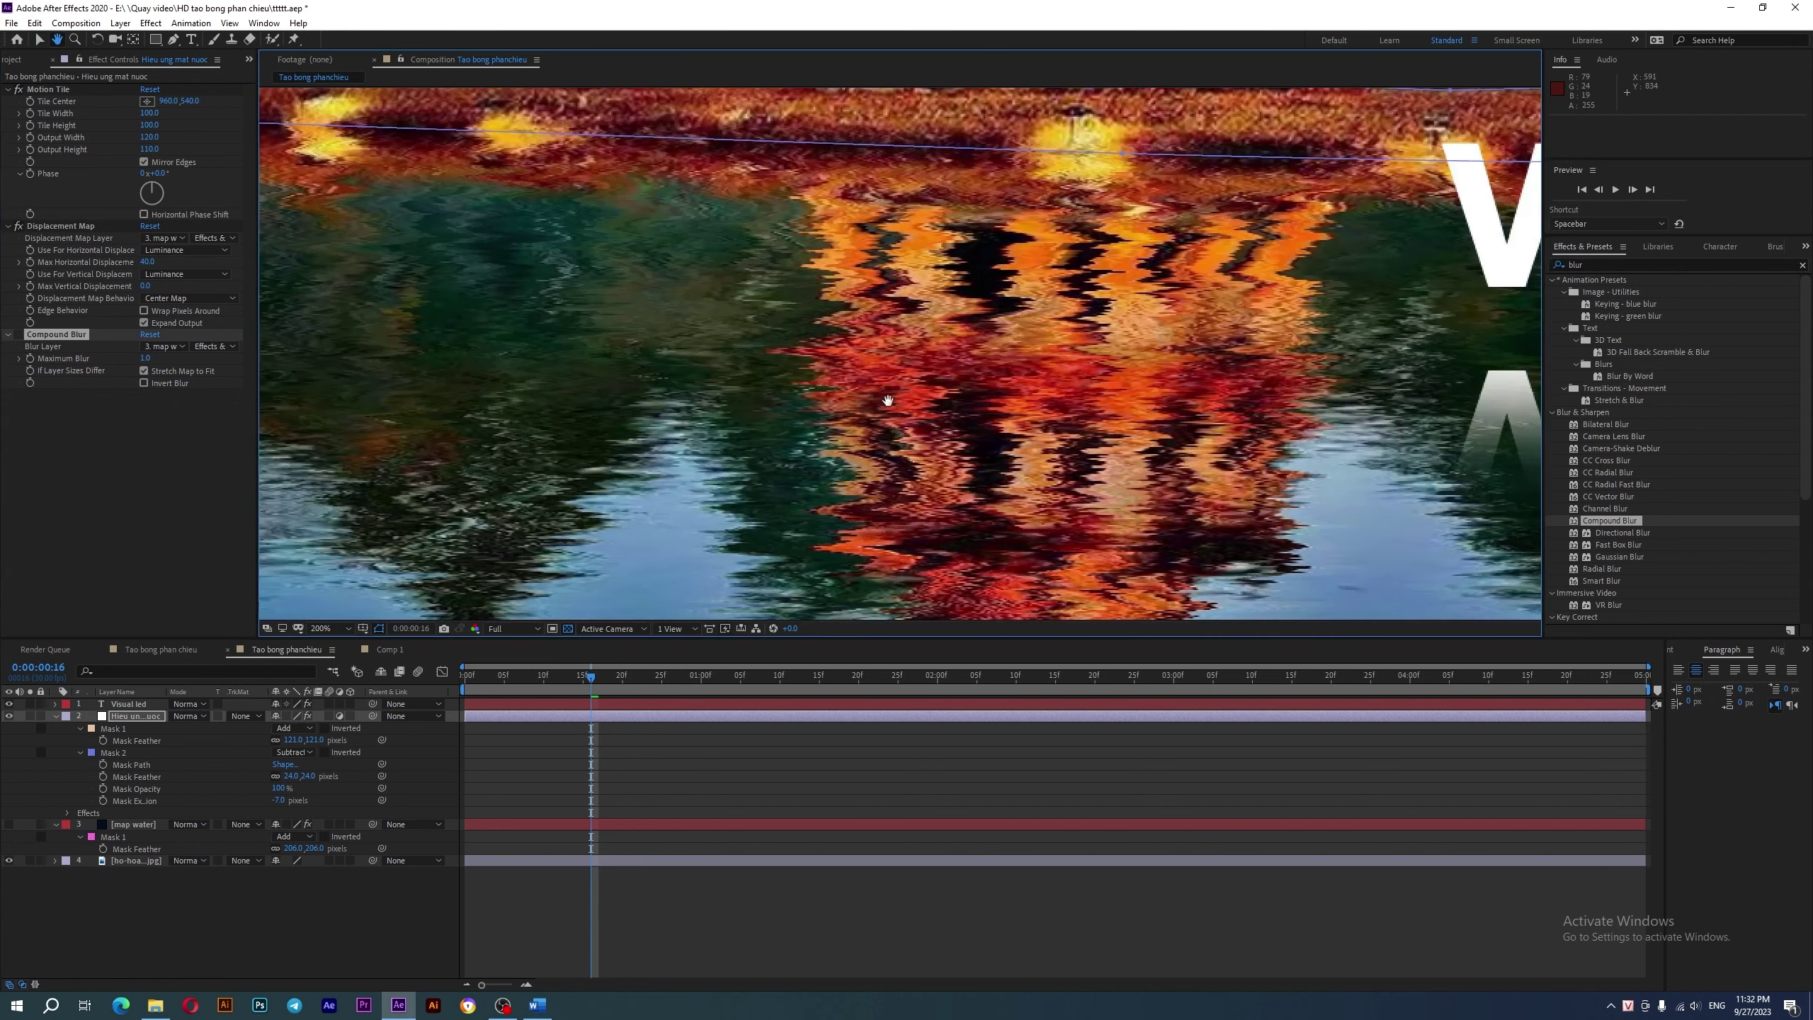
pyautogui.scroll(-1, 836, 376)
pyautogui.scroll(1, 836, 375)
pyautogui.click(20, 339)
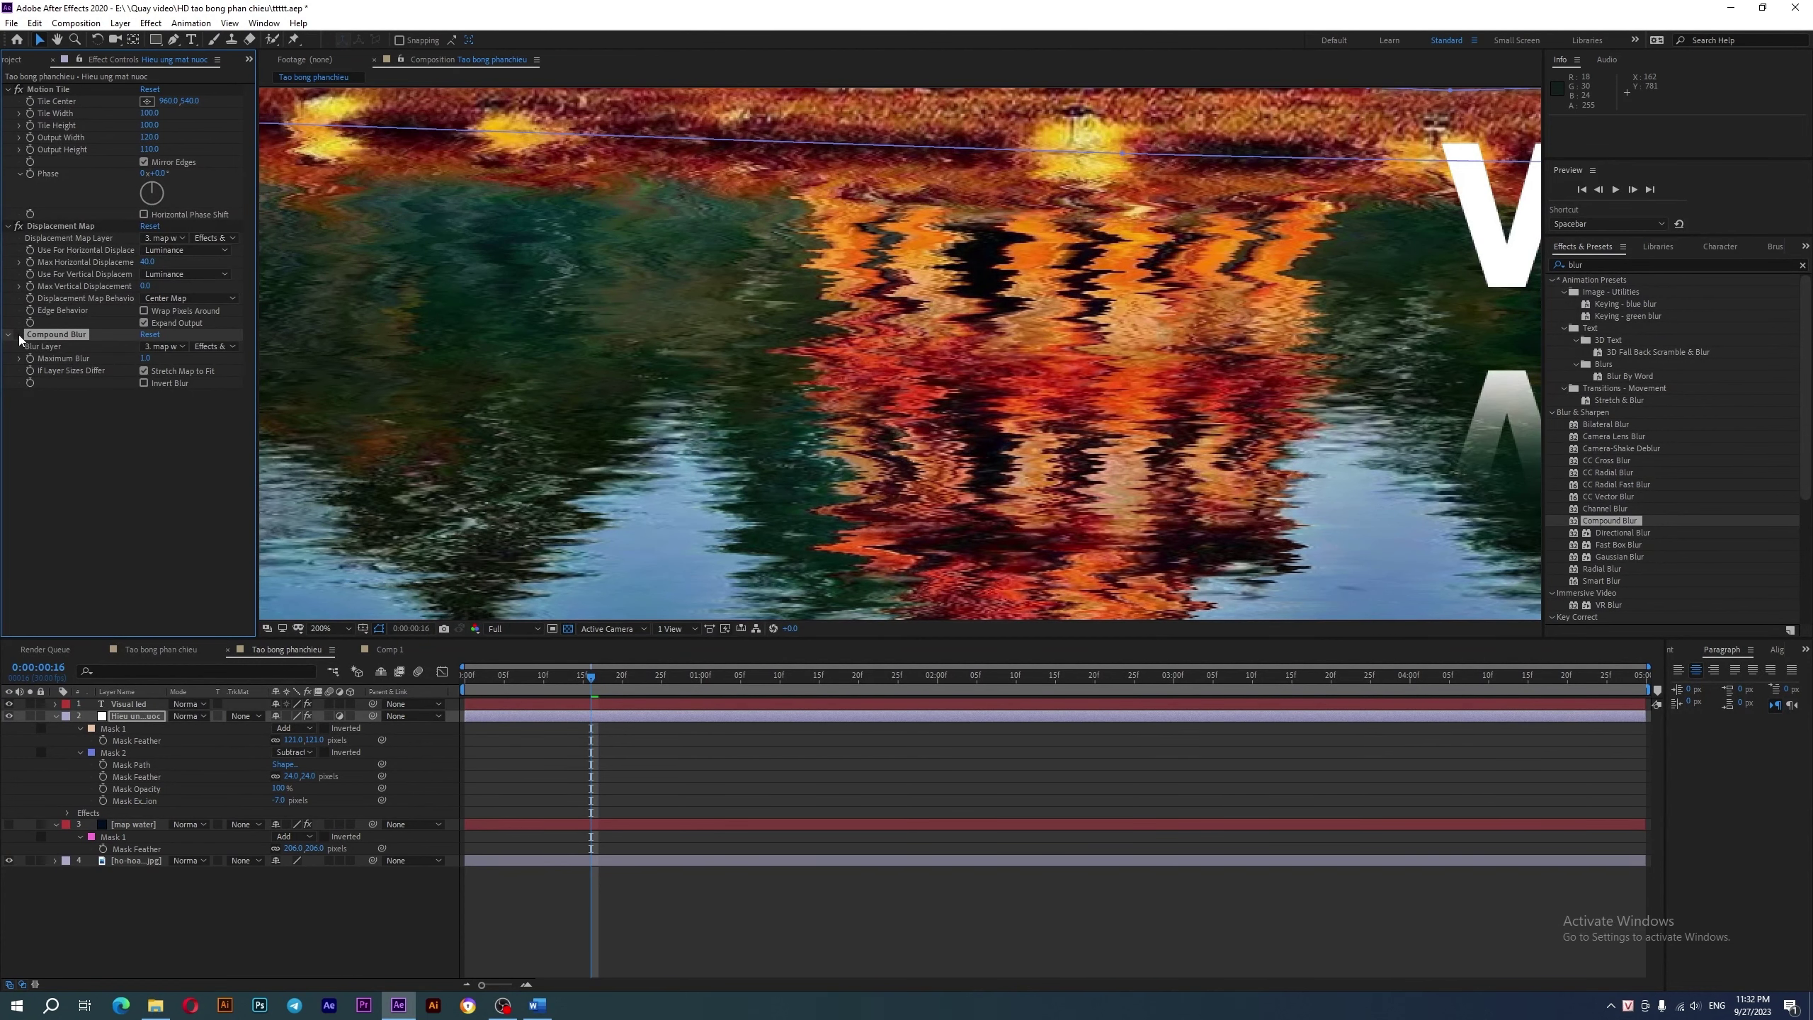
pyautogui.scroll(-2, 612, 389)
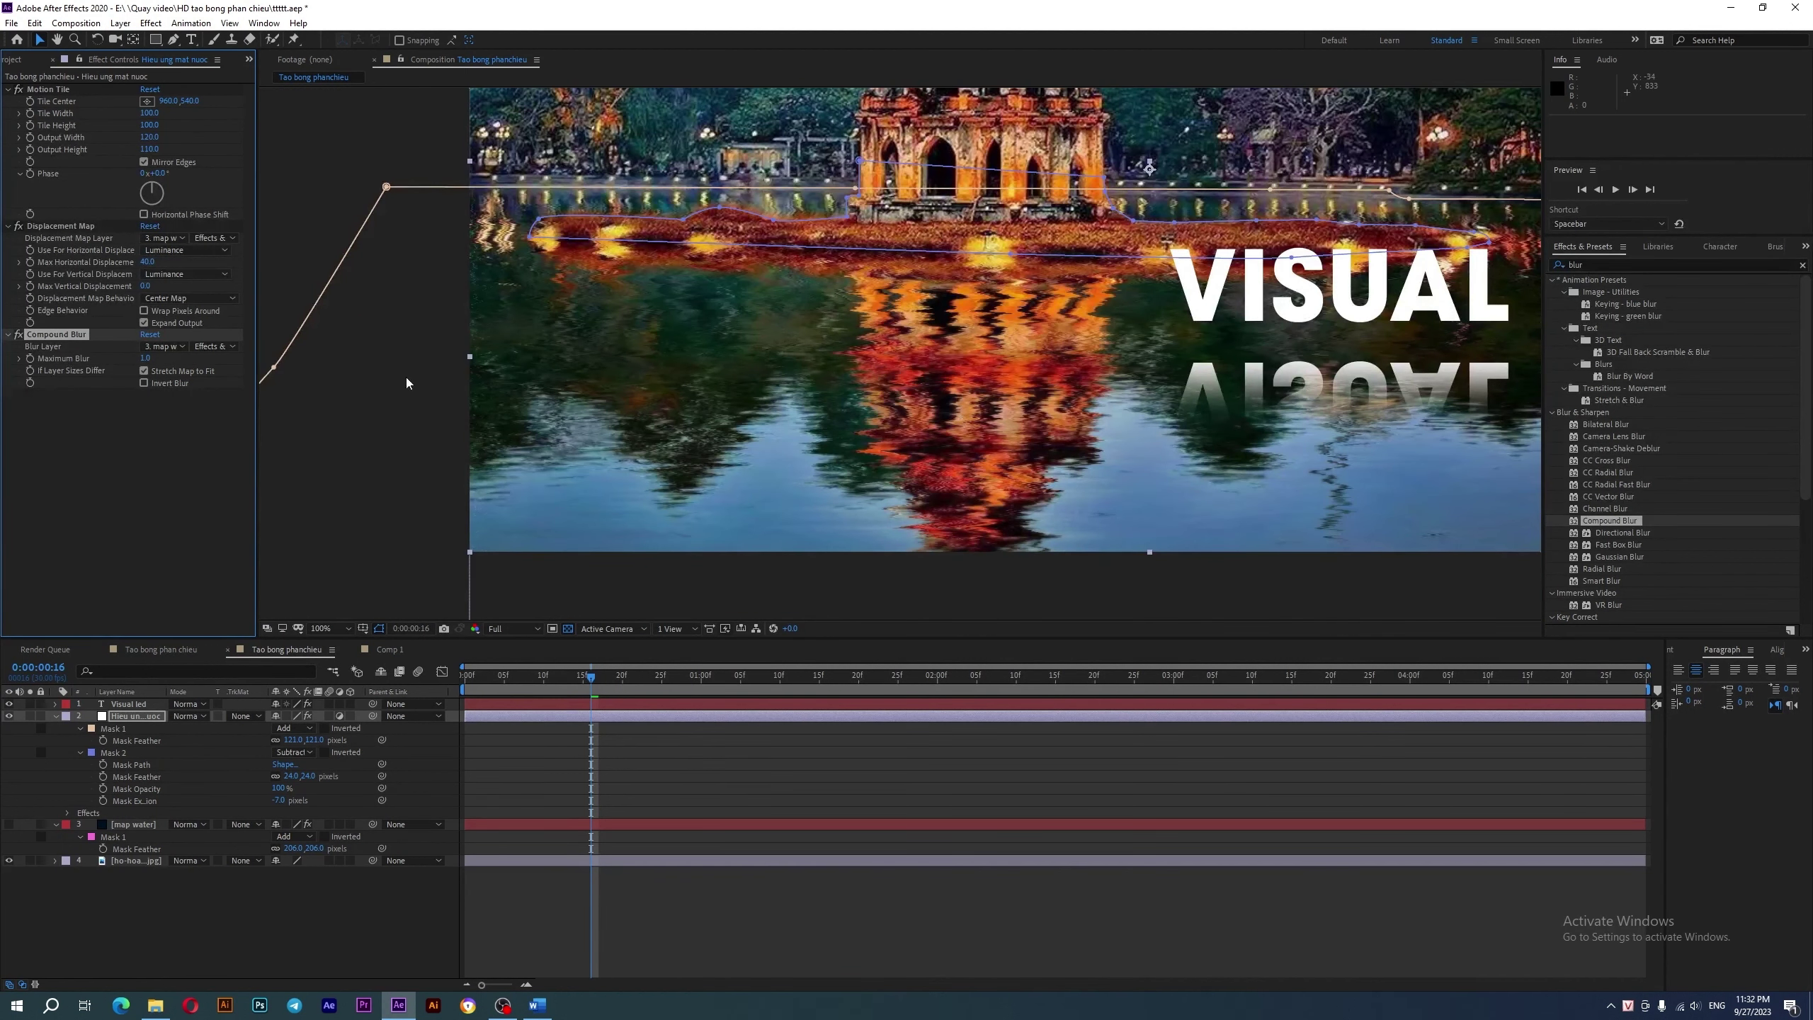
pyautogui.click(64, 231)
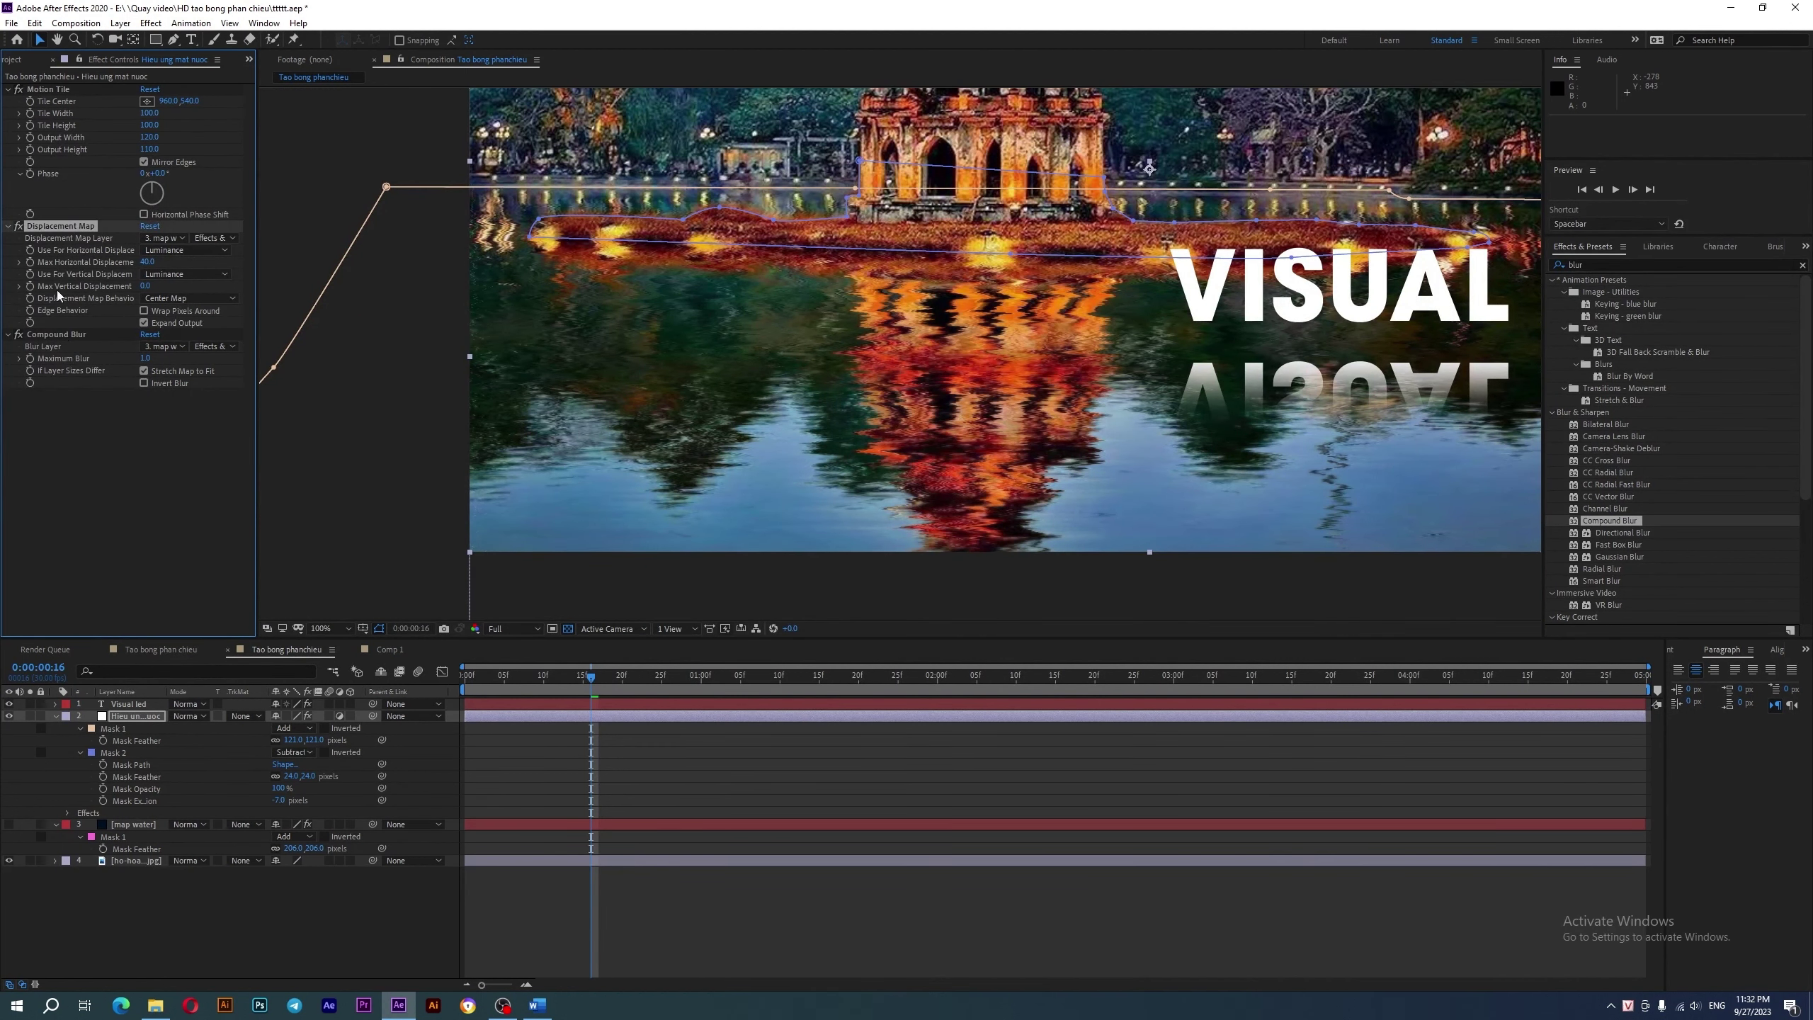
pyautogui.click(55, 339)
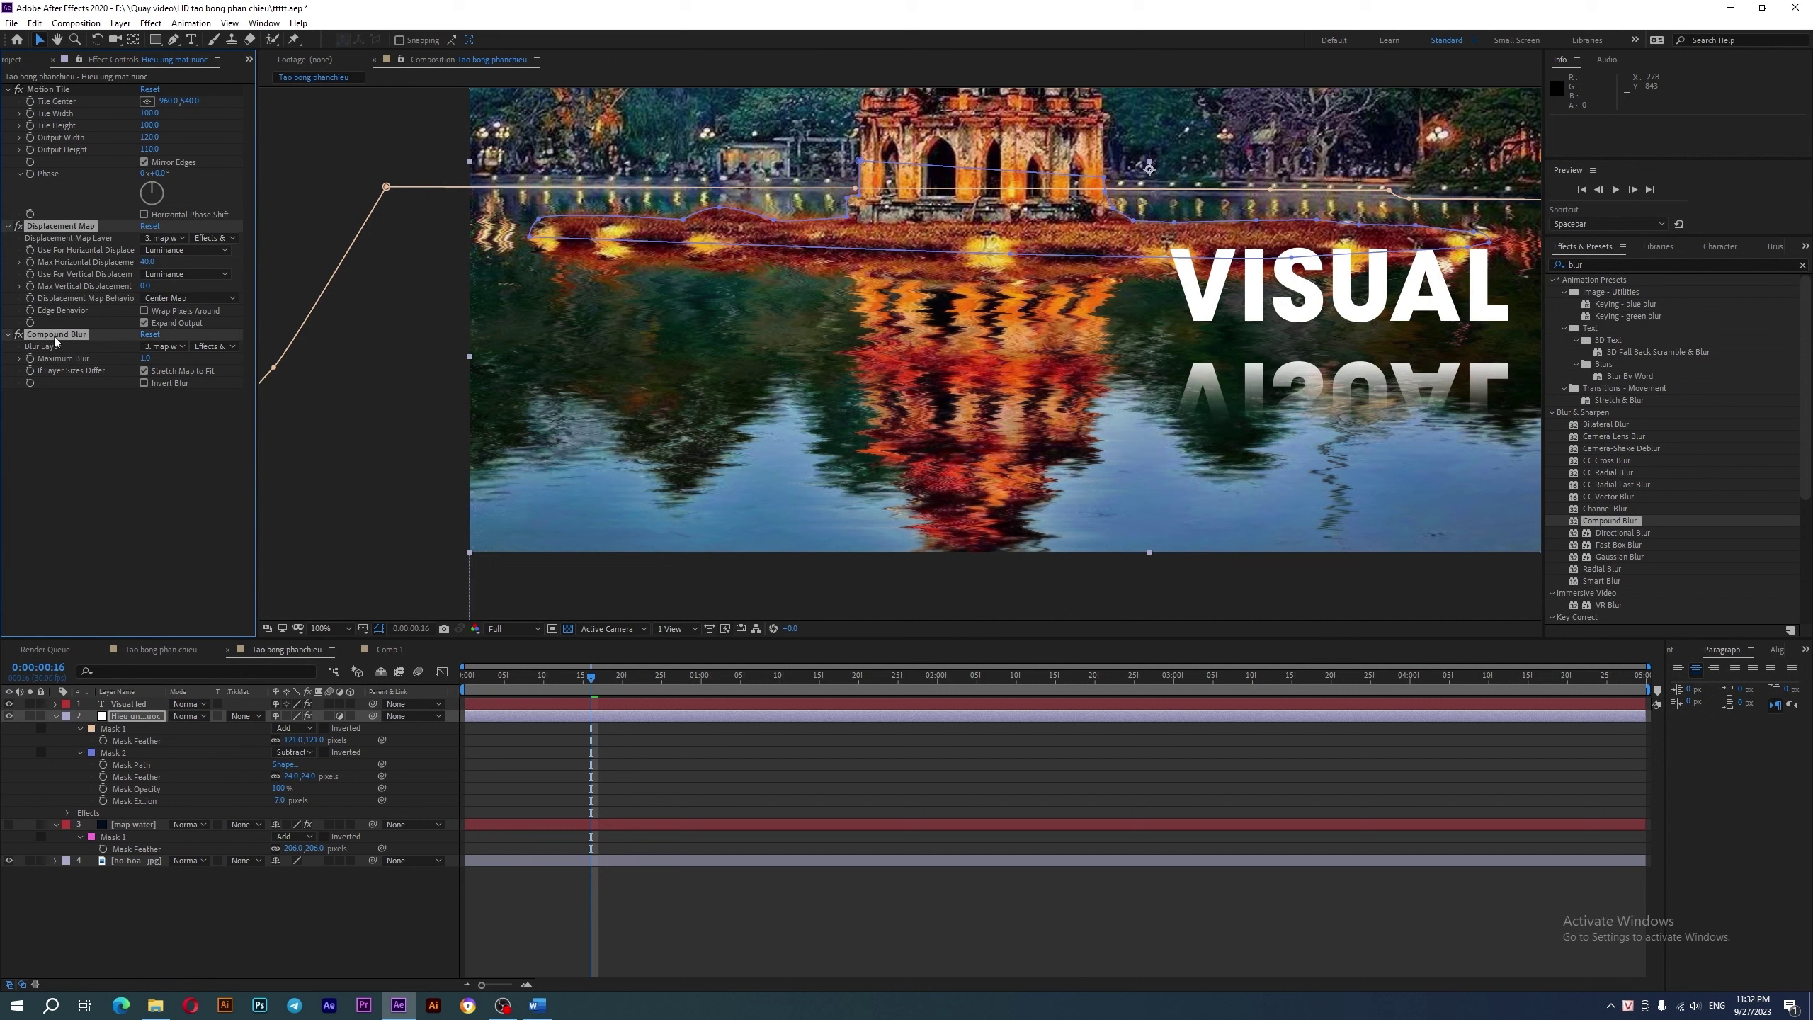
pyautogui.click(134, 704)
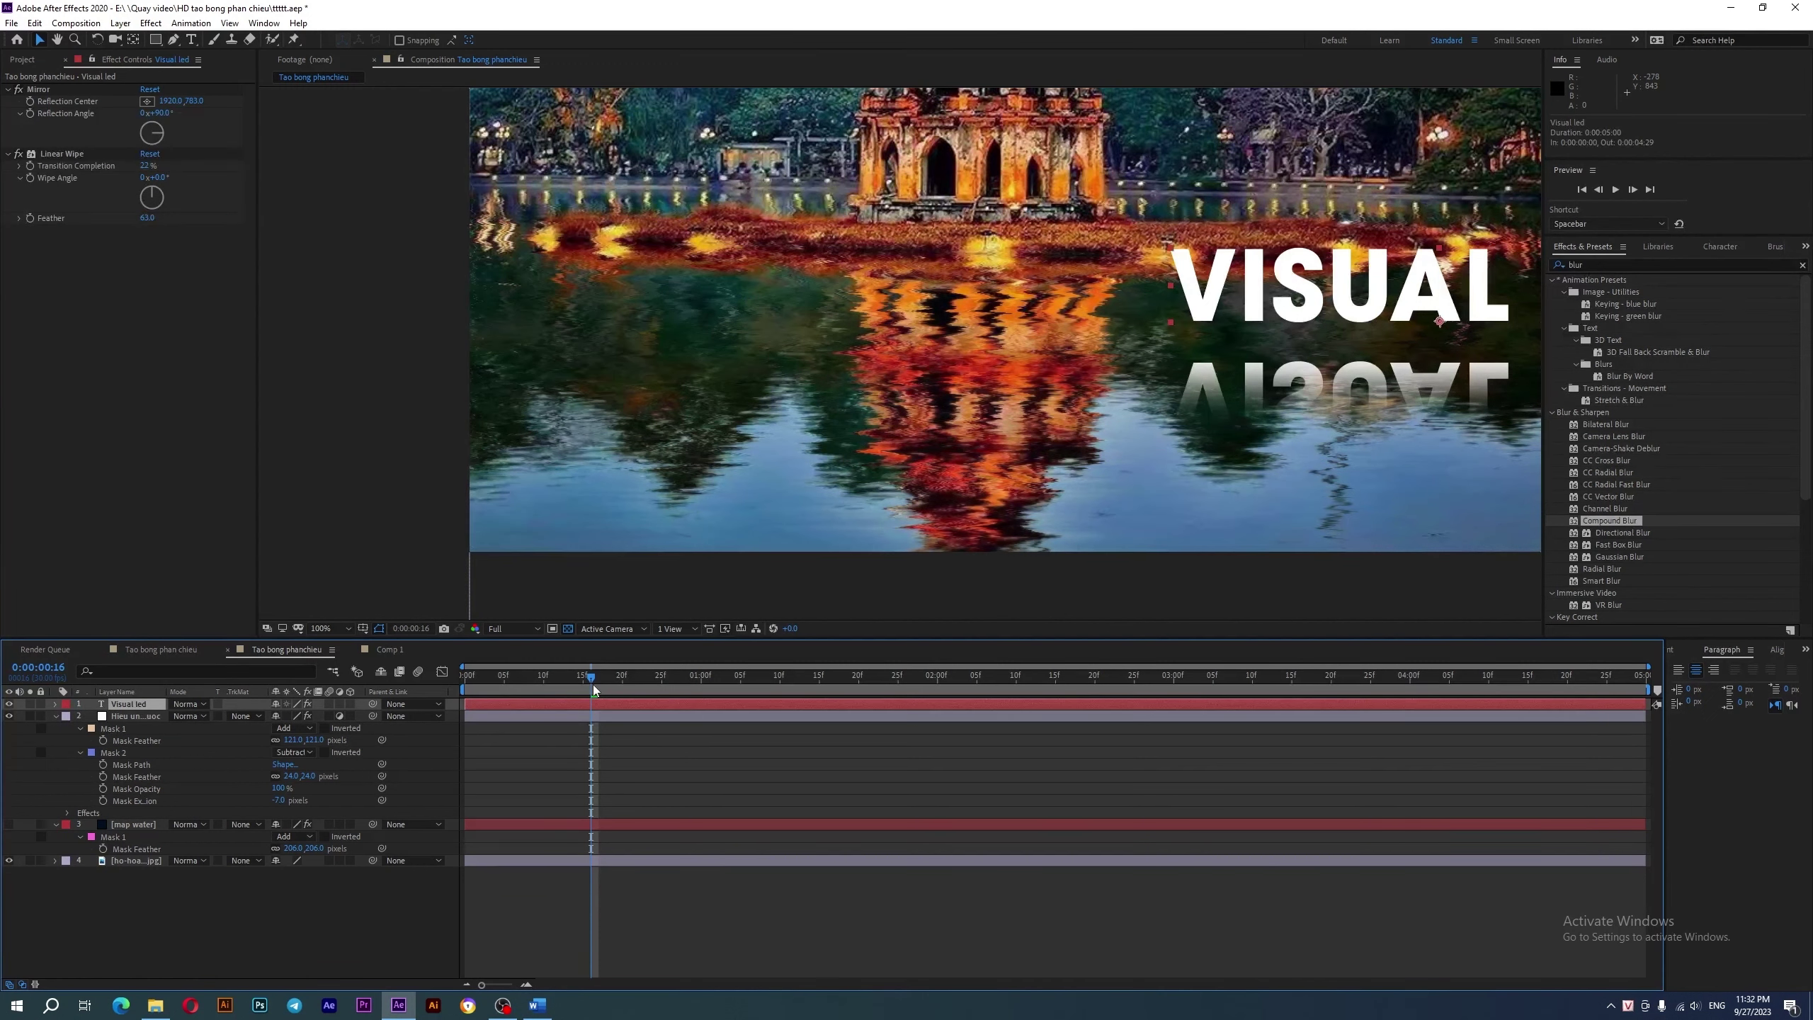
# - Paste Displacement Map and Compound Blur onto Visual led and draw a rectangle mask around the text
pyautogui.hotkey('ctrl', 'v')
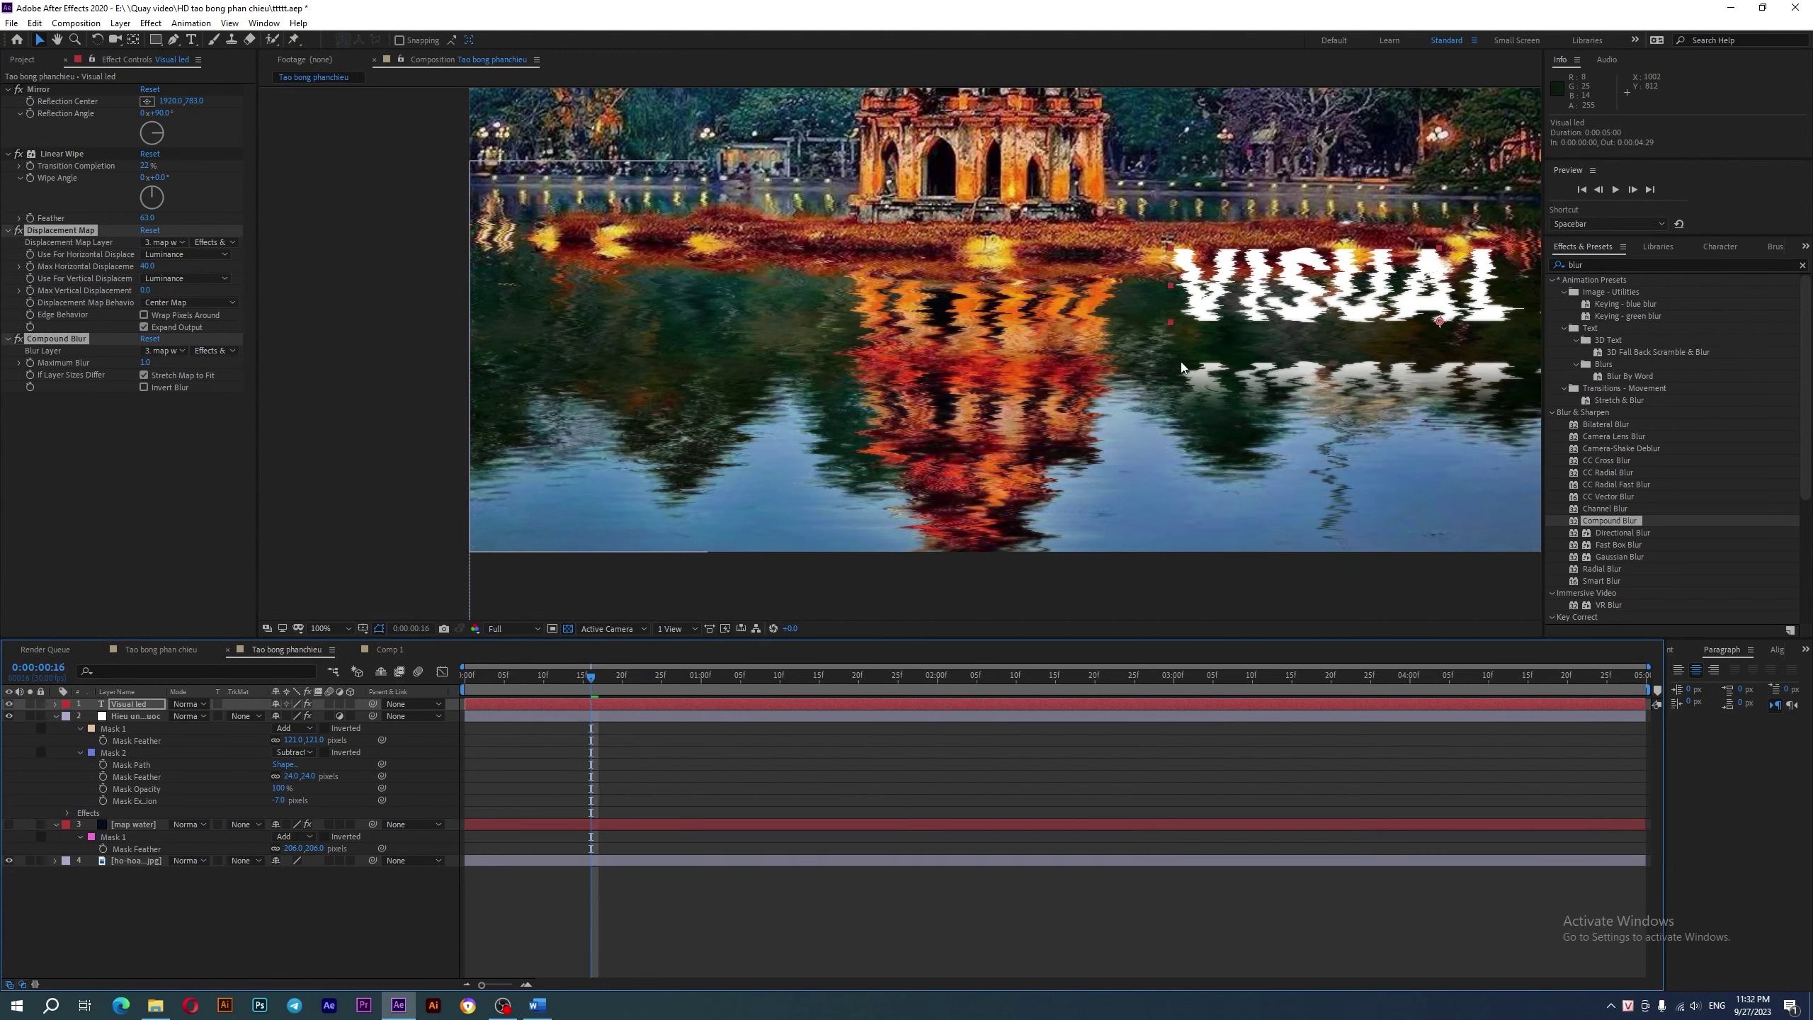
pyautogui.scroll(-2, 1292, 383)
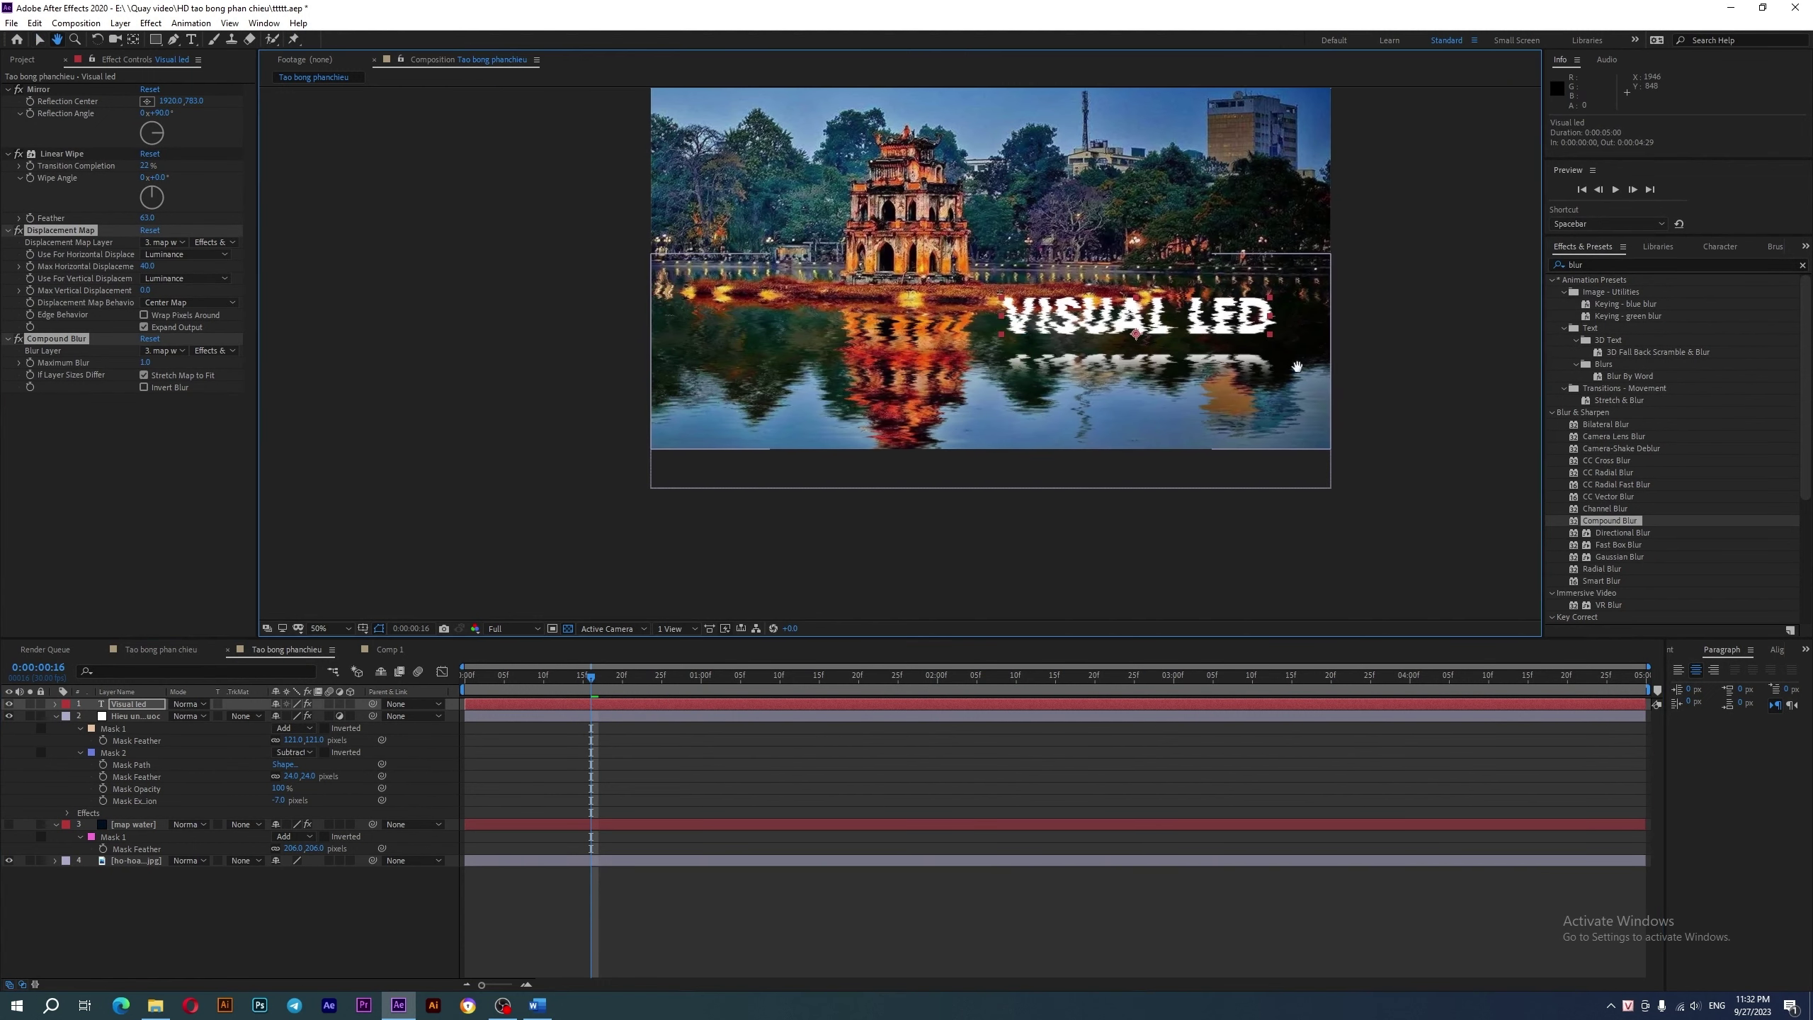
pyautogui.scroll(2, 1292, 367)
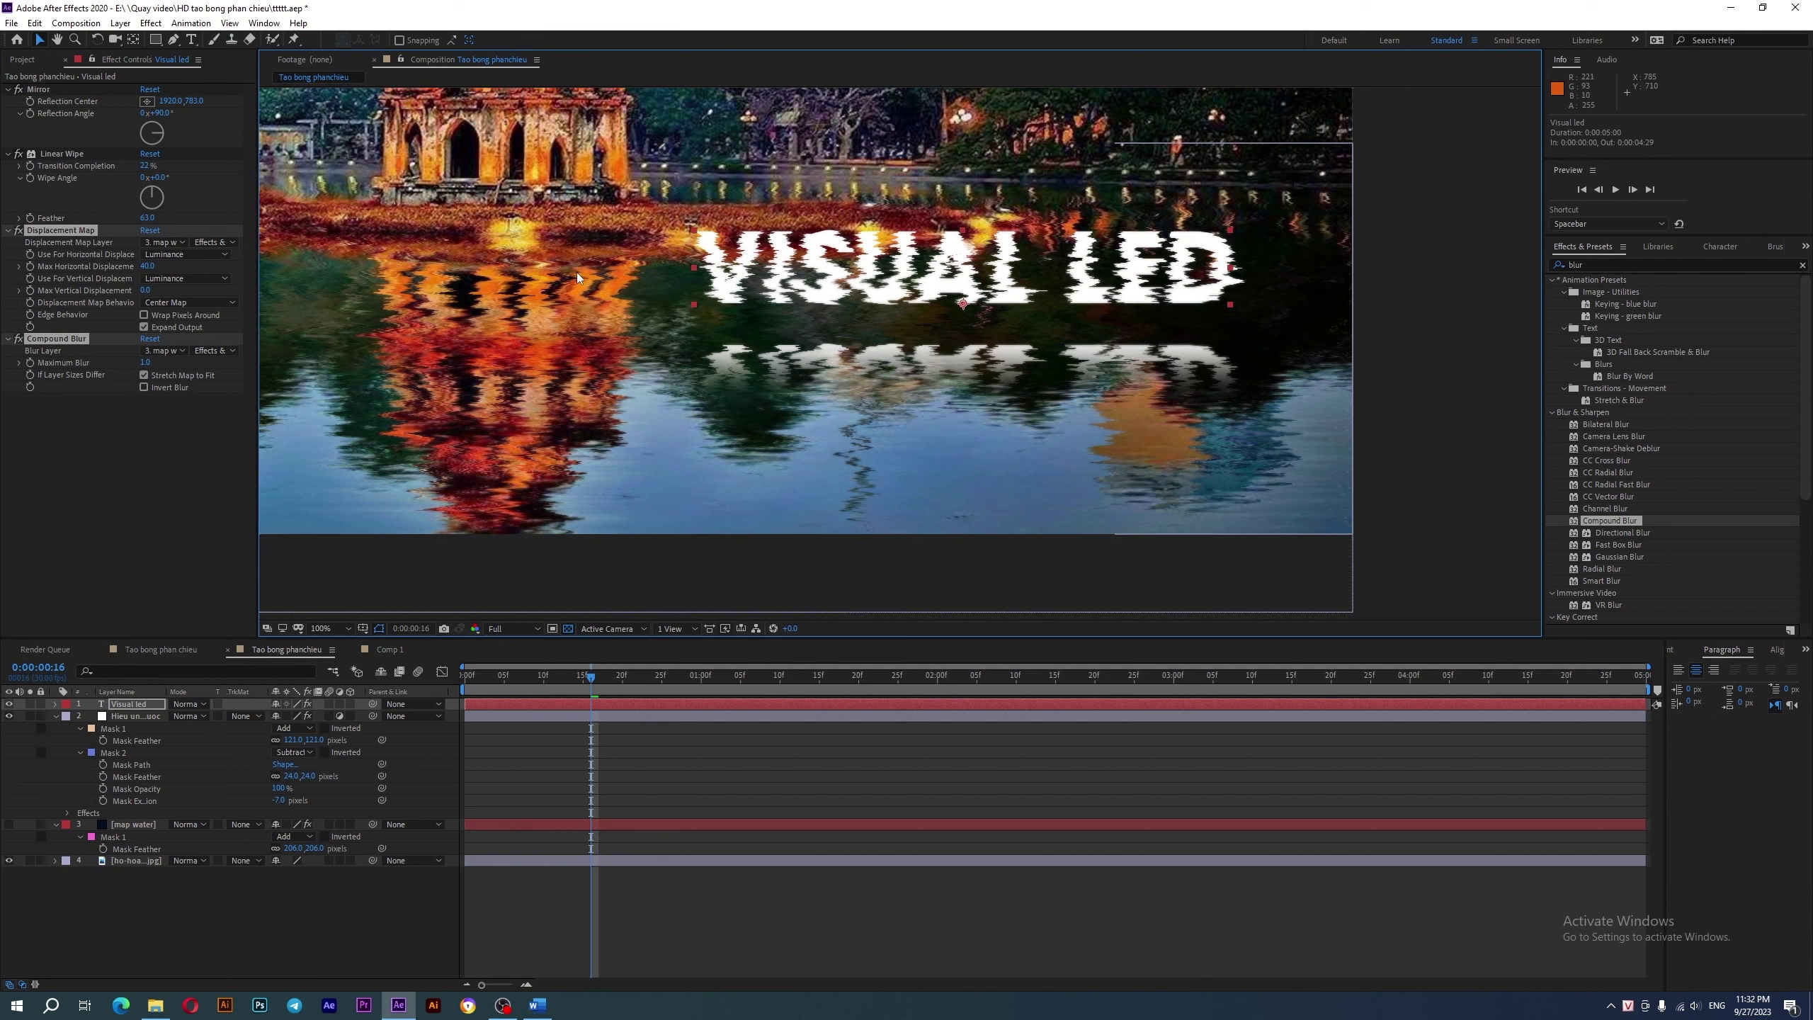
pyautogui.press('q')
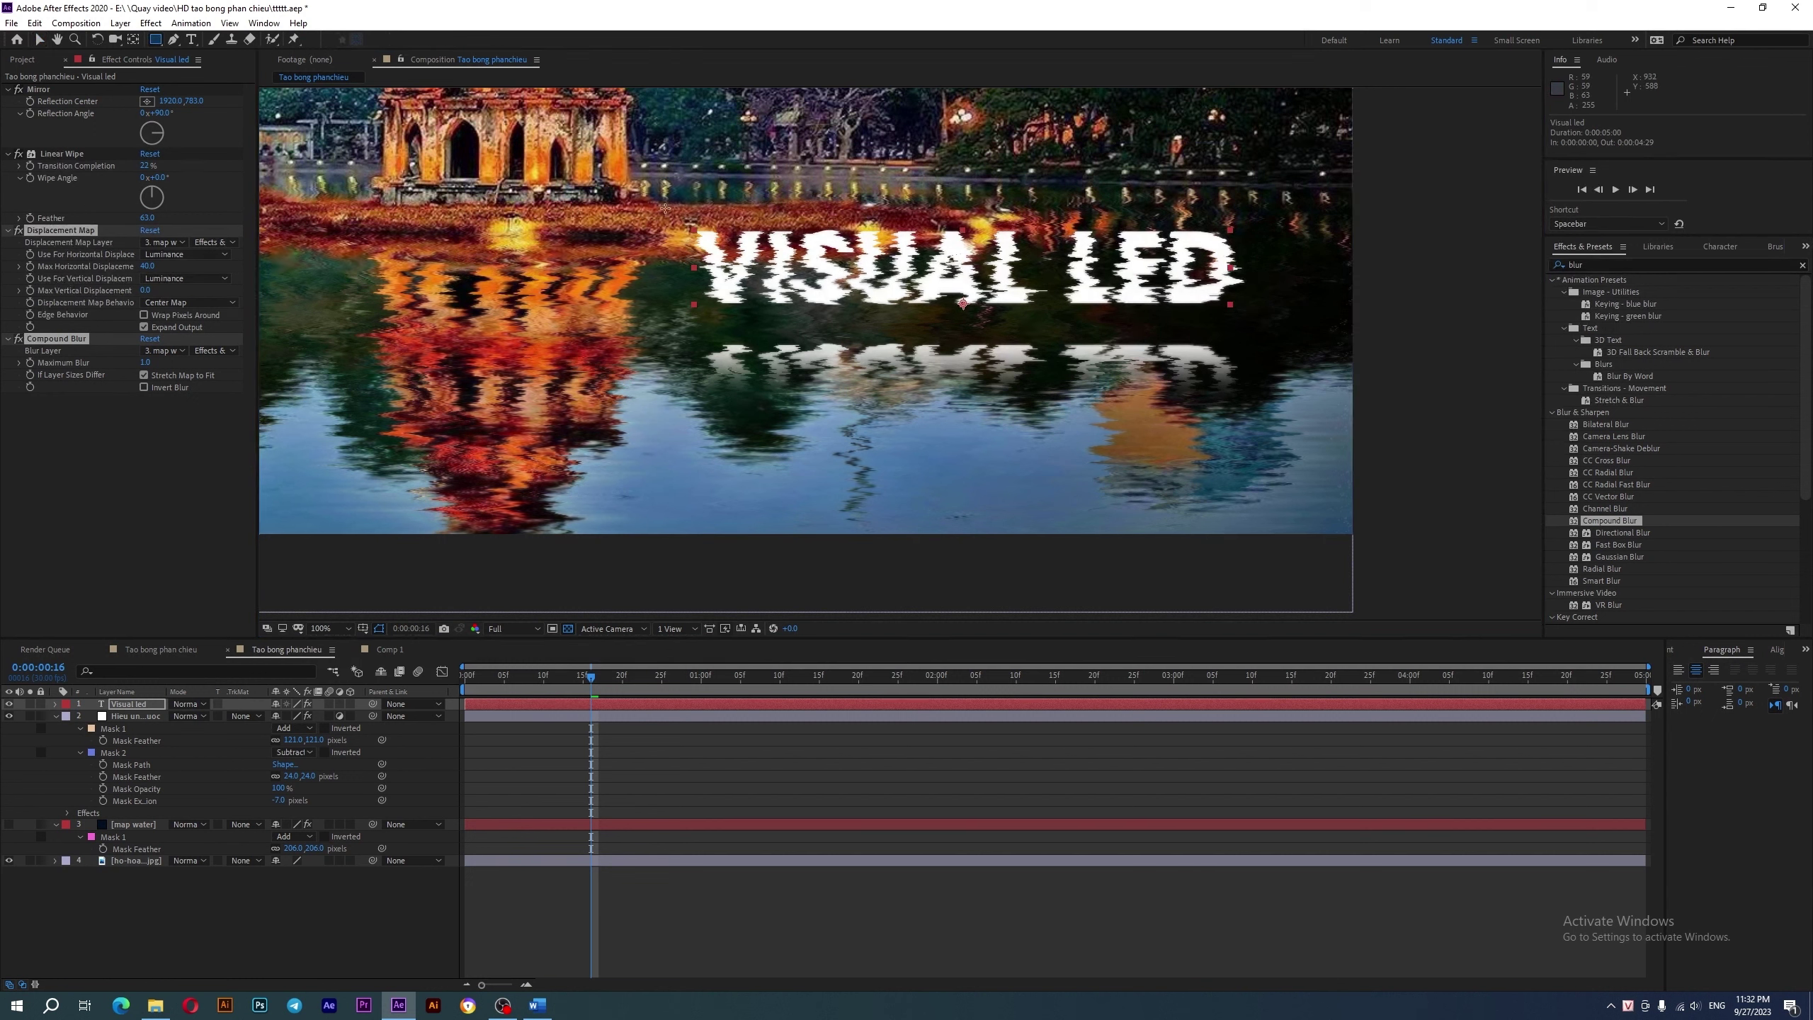
pyautogui.moveTo(652, 185)
pyautogui.mouseDown()
pyautogui.moveTo(1158, 325)
pyautogui.moveTo(1292, 326)
pyautogui.mouseUp()
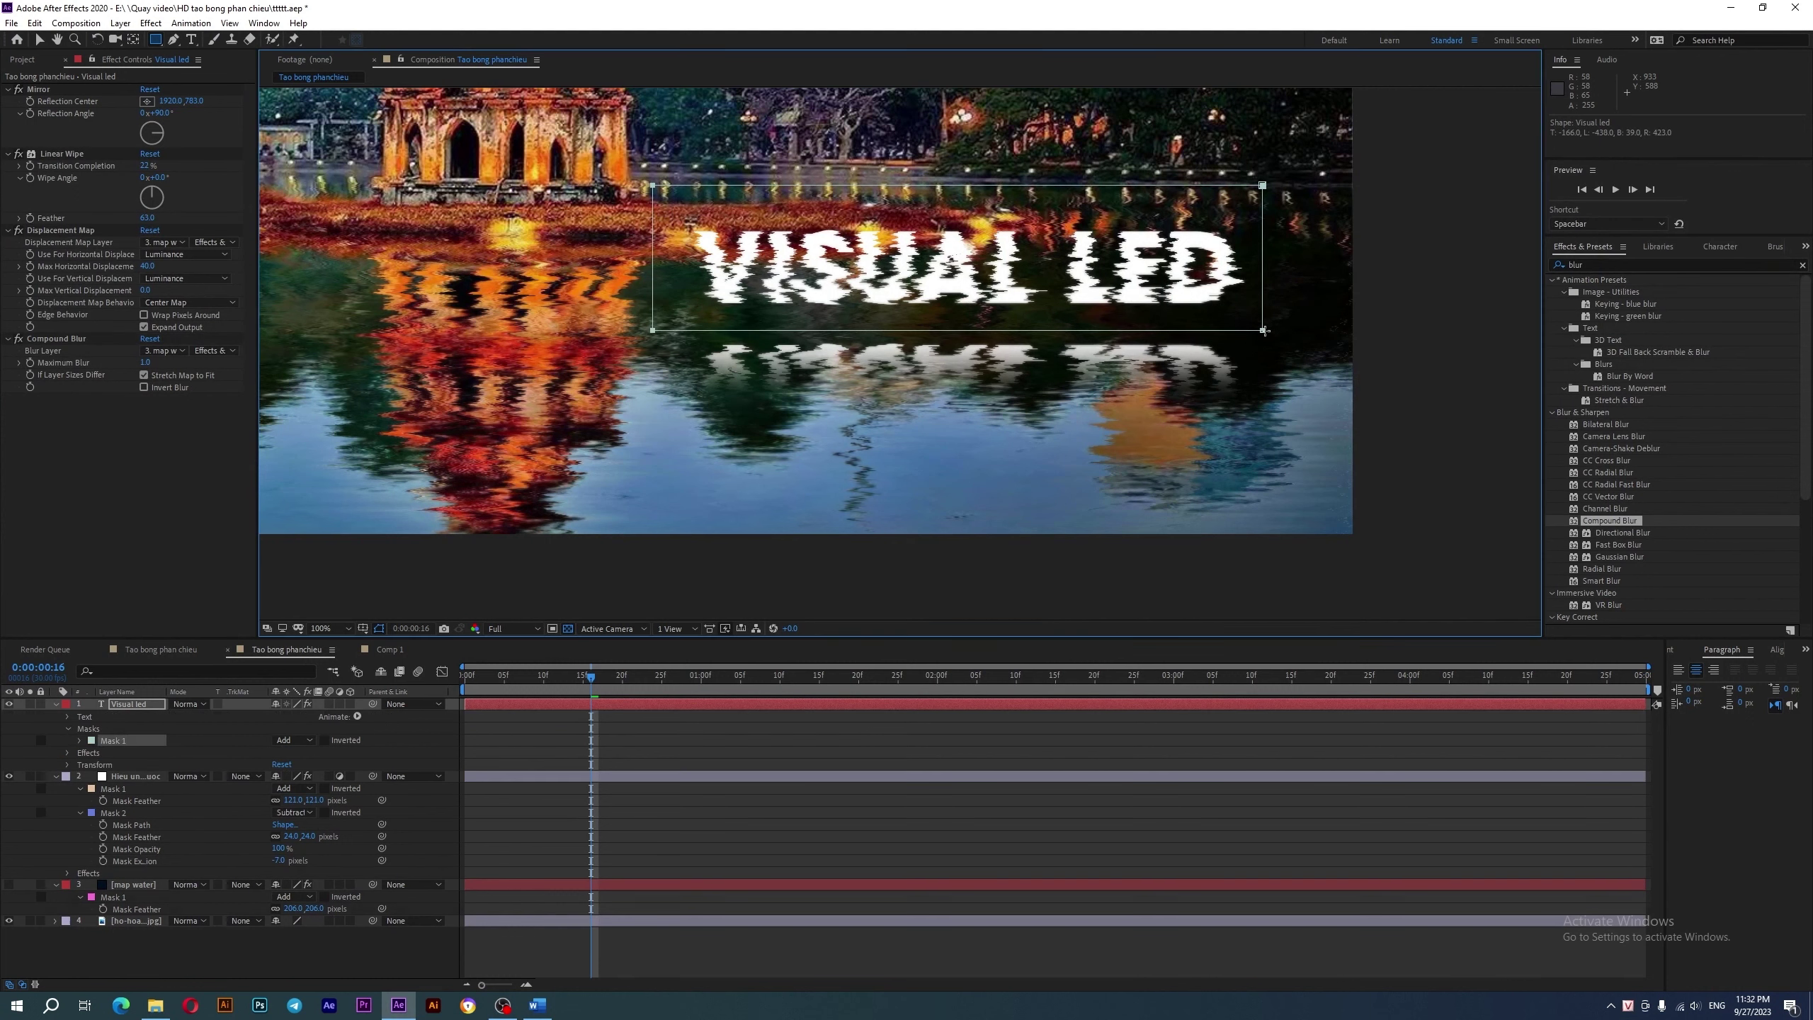
# - Enlarge the timeline and twirl open the title layer's Effects and Displacement Map
pyautogui.press('v')
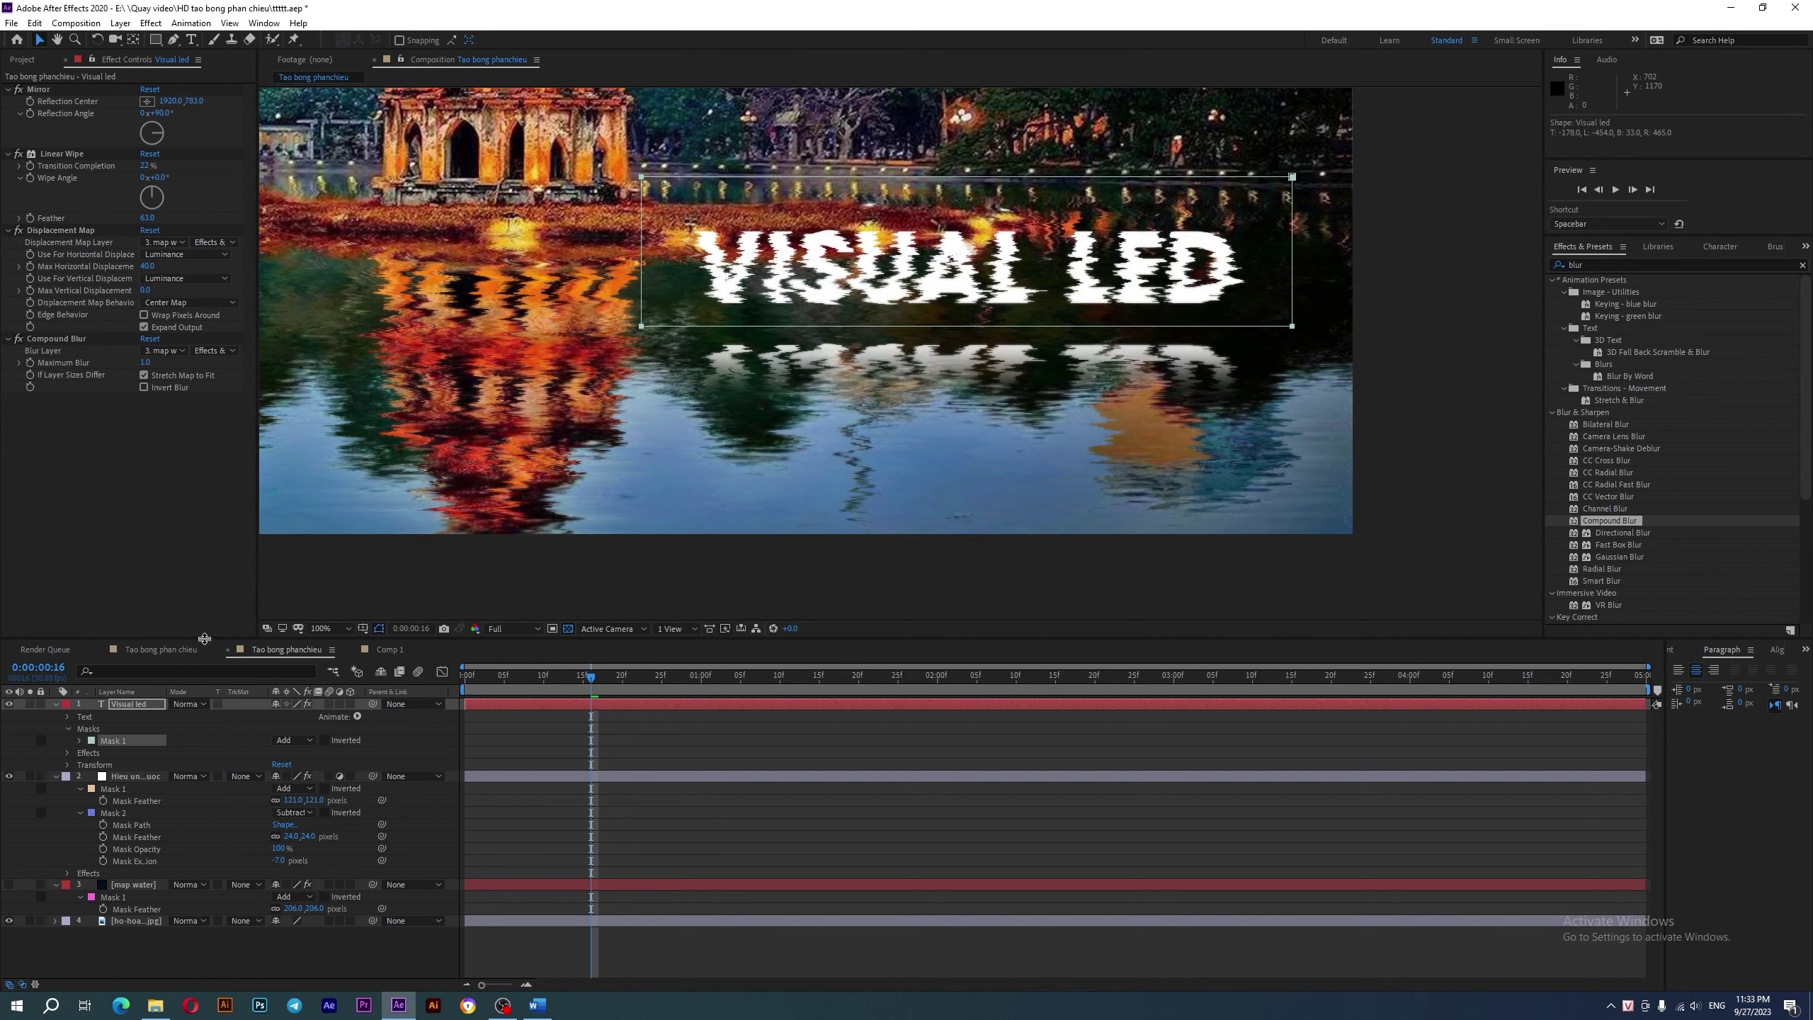
pyautogui.moveTo(204, 638); pyautogui.dragTo(232, 523)
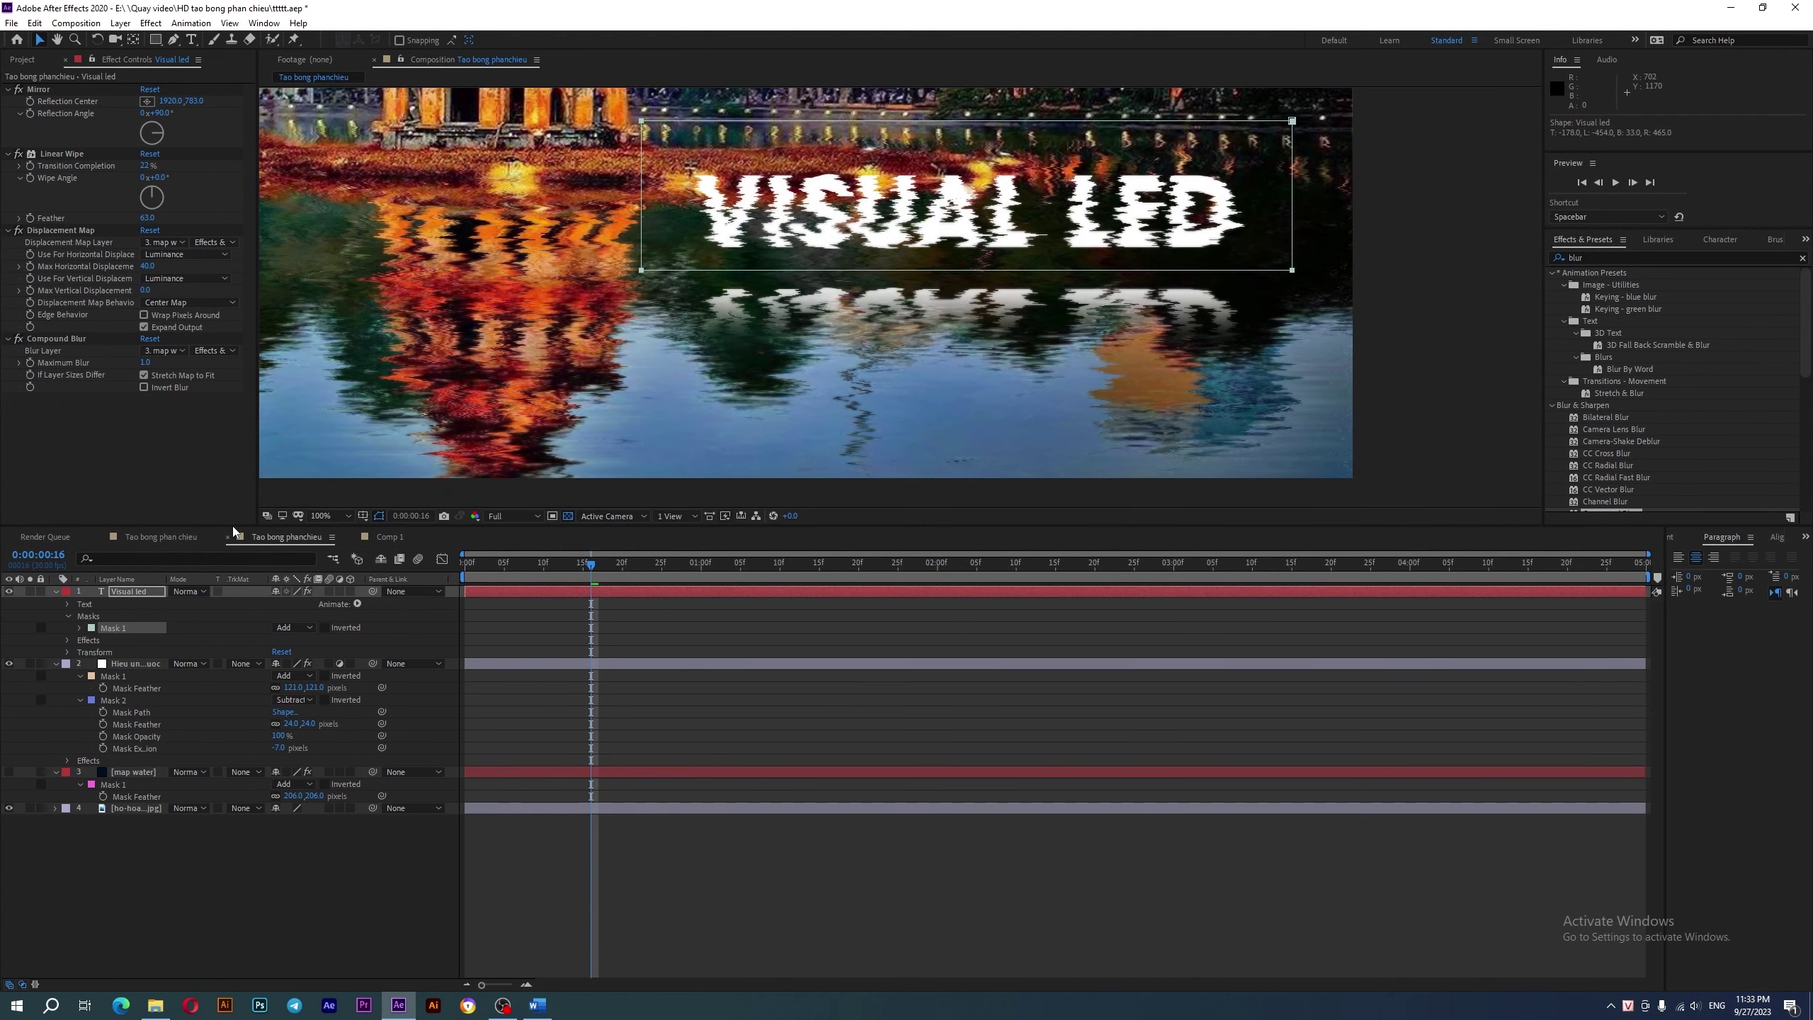
pyautogui.click(68, 641)
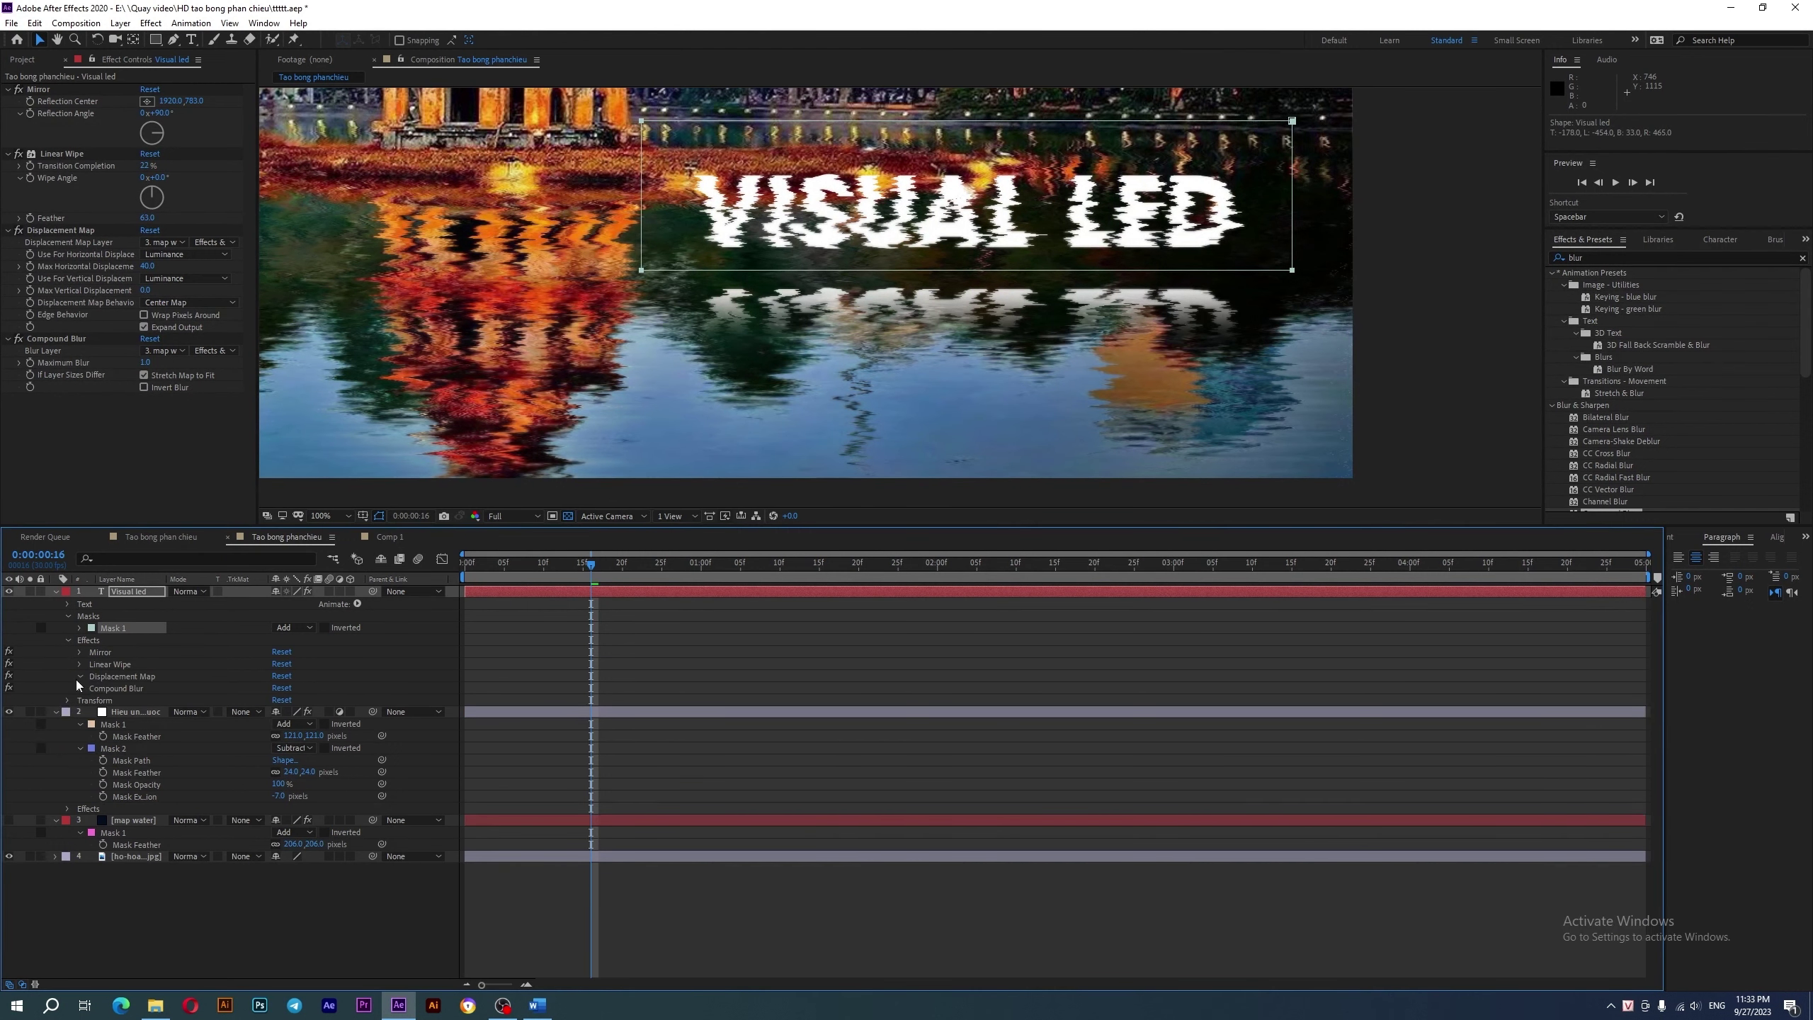
pyautogui.click(79, 675)
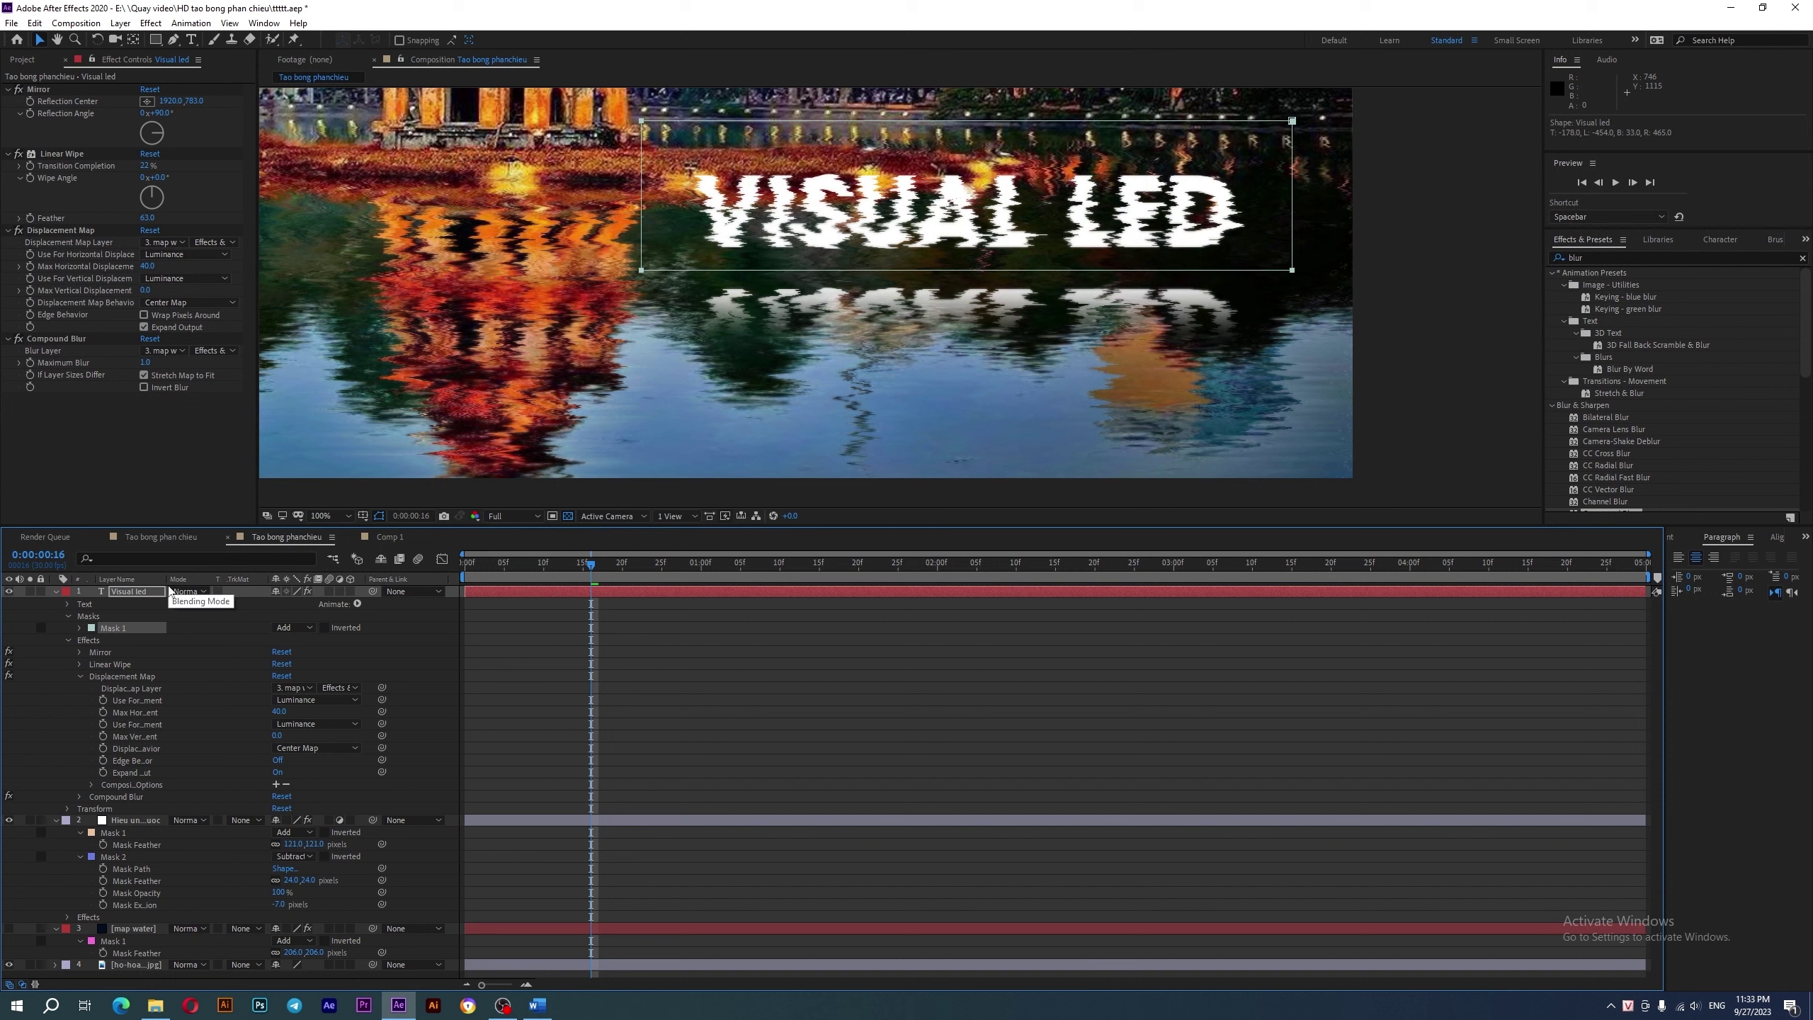
# - Add Mask 1 as Displacement Map's mask reference and set Mask 1 to Subtract
pyautogui.moveTo(247, 587); pyautogui.dragTo(251, 590)
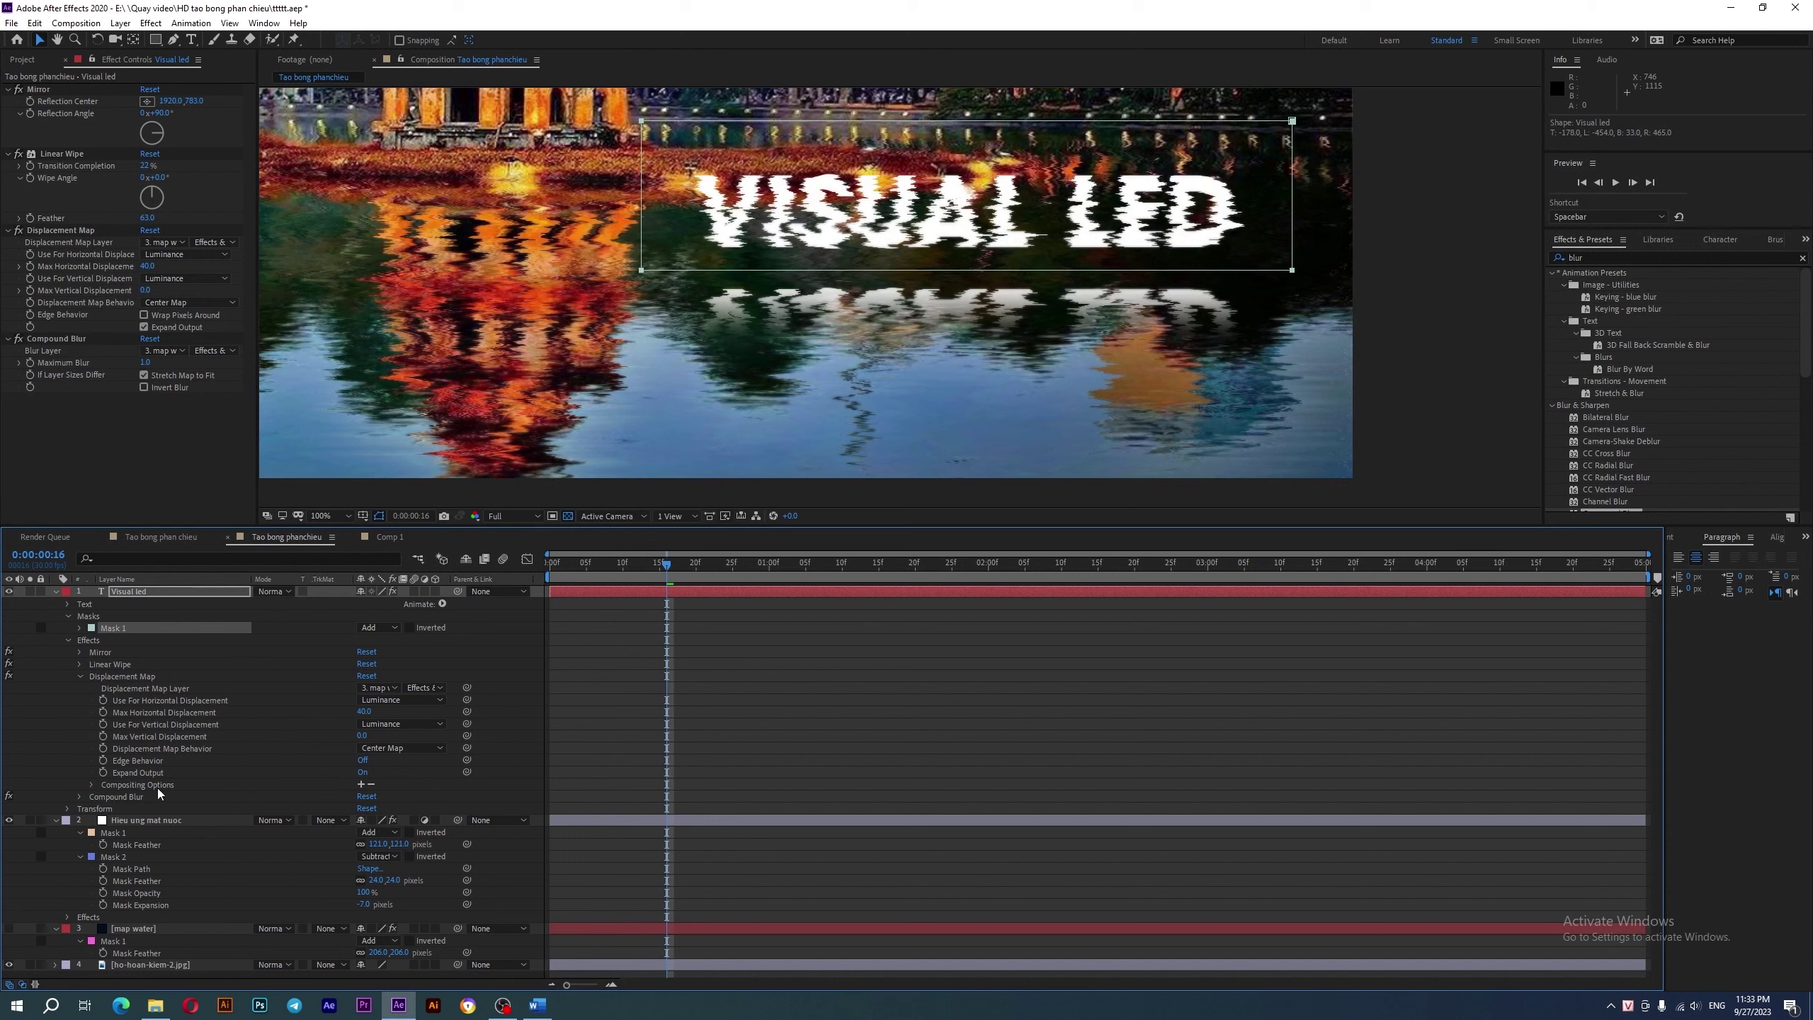
pyautogui.click(361, 785)
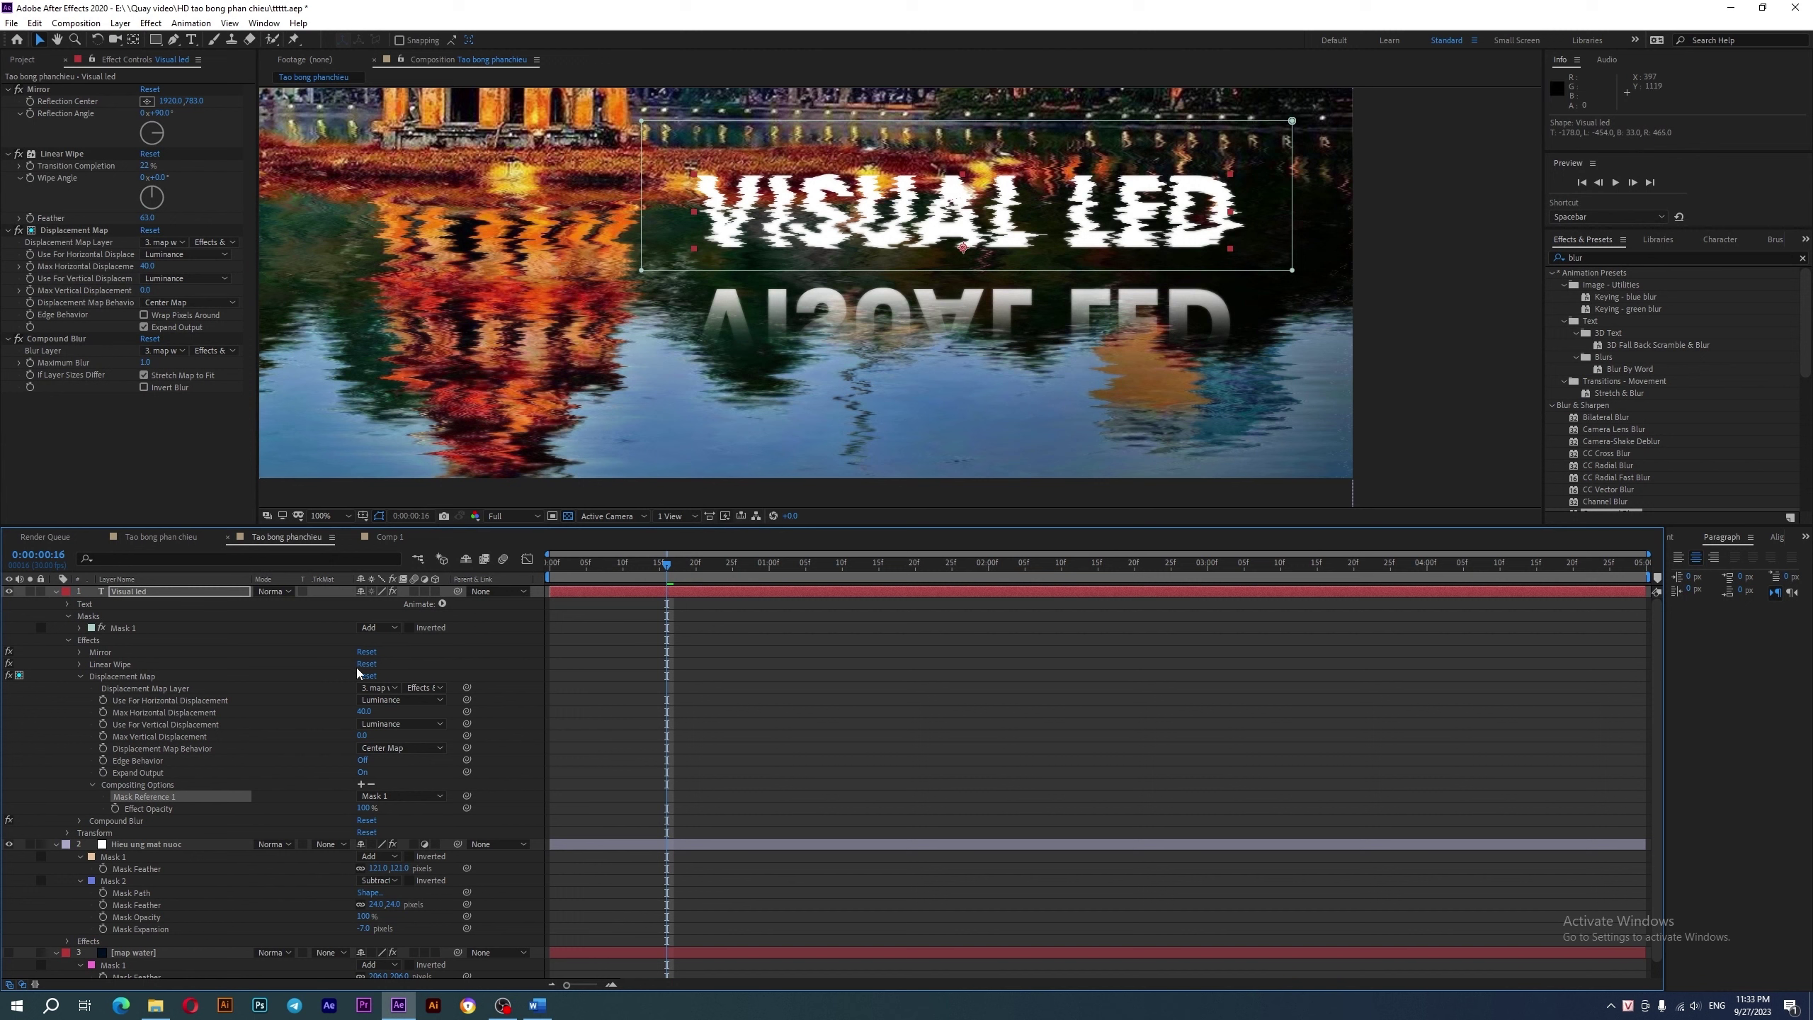
pyautogui.click(380, 627)
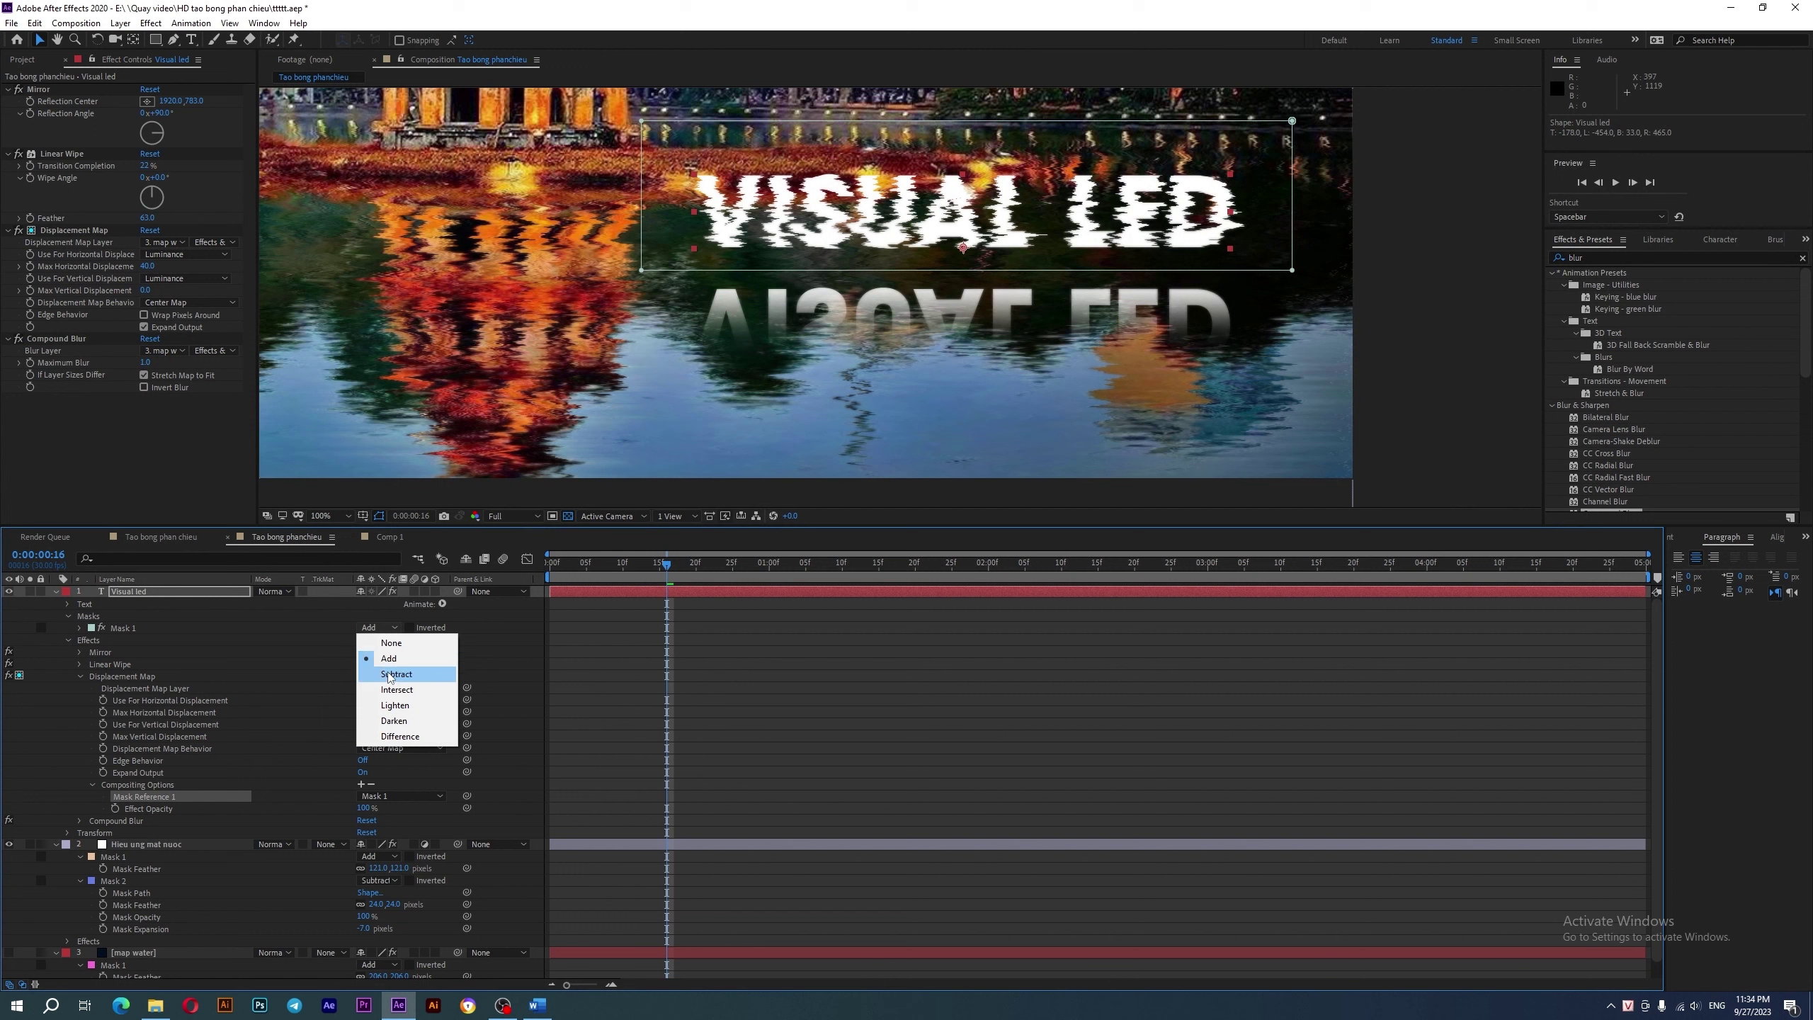
pyautogui.click(389, 674)
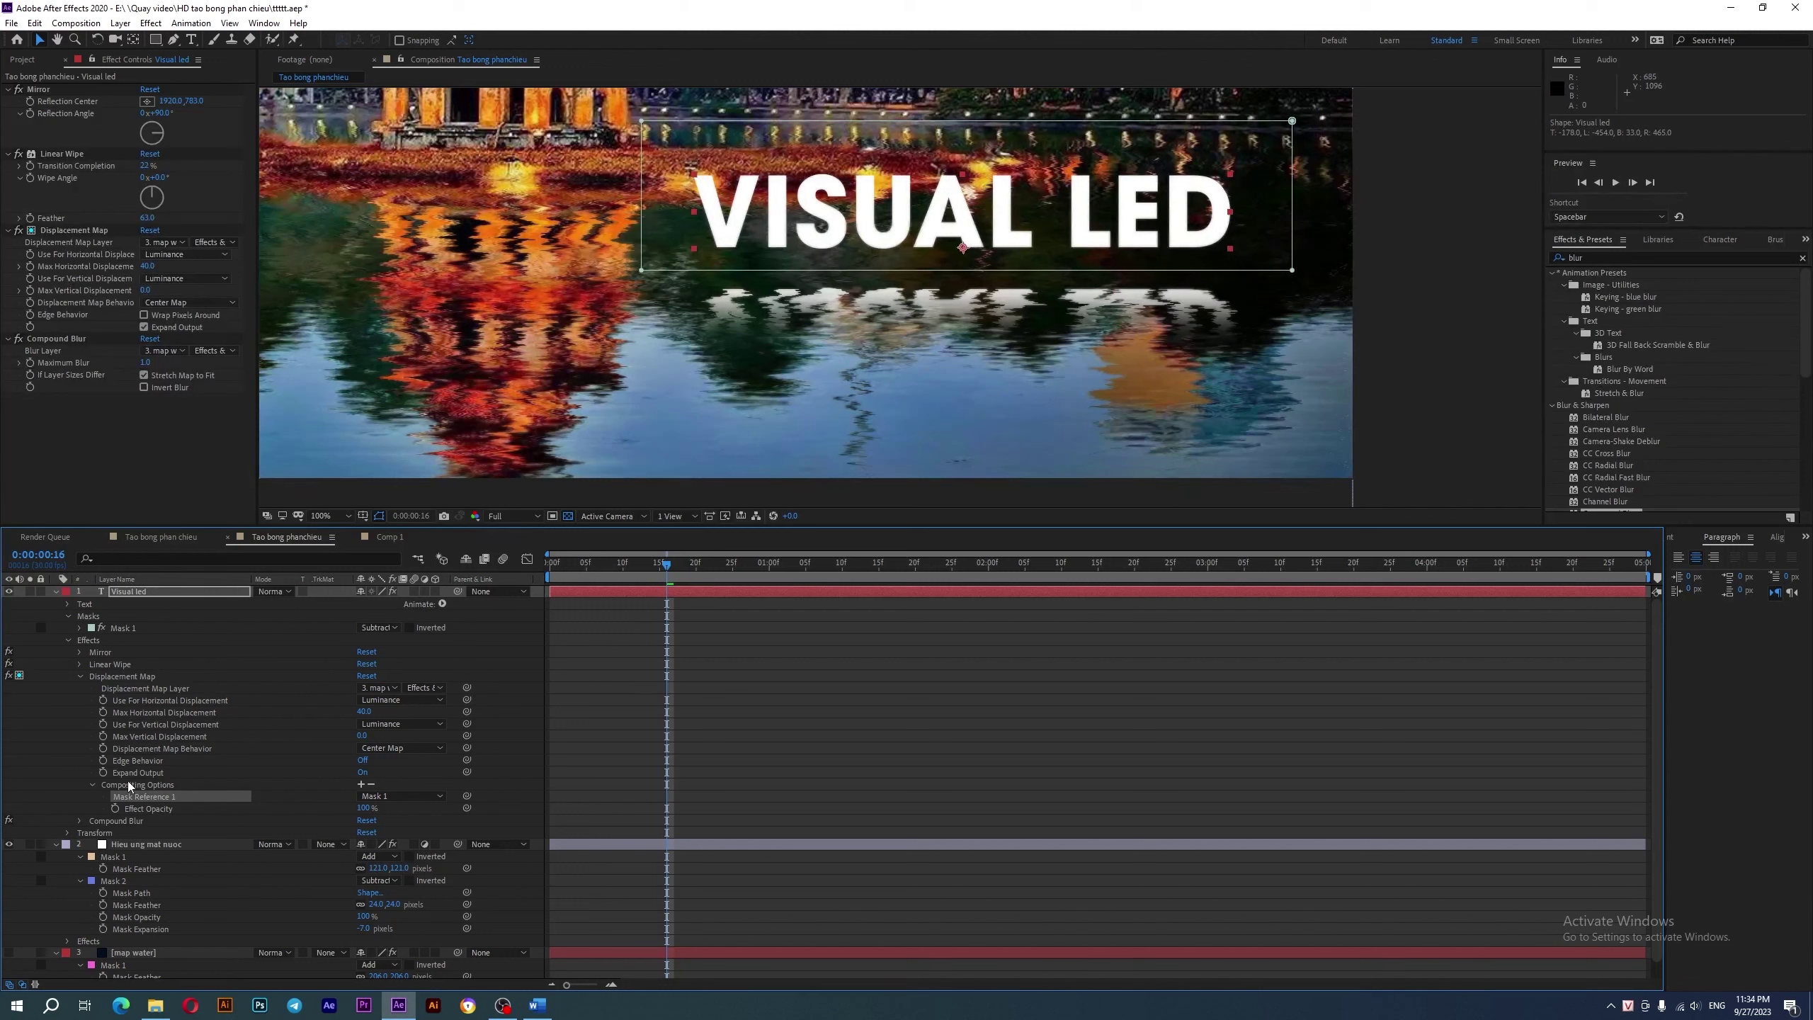
pyautogui.click(80, 675)
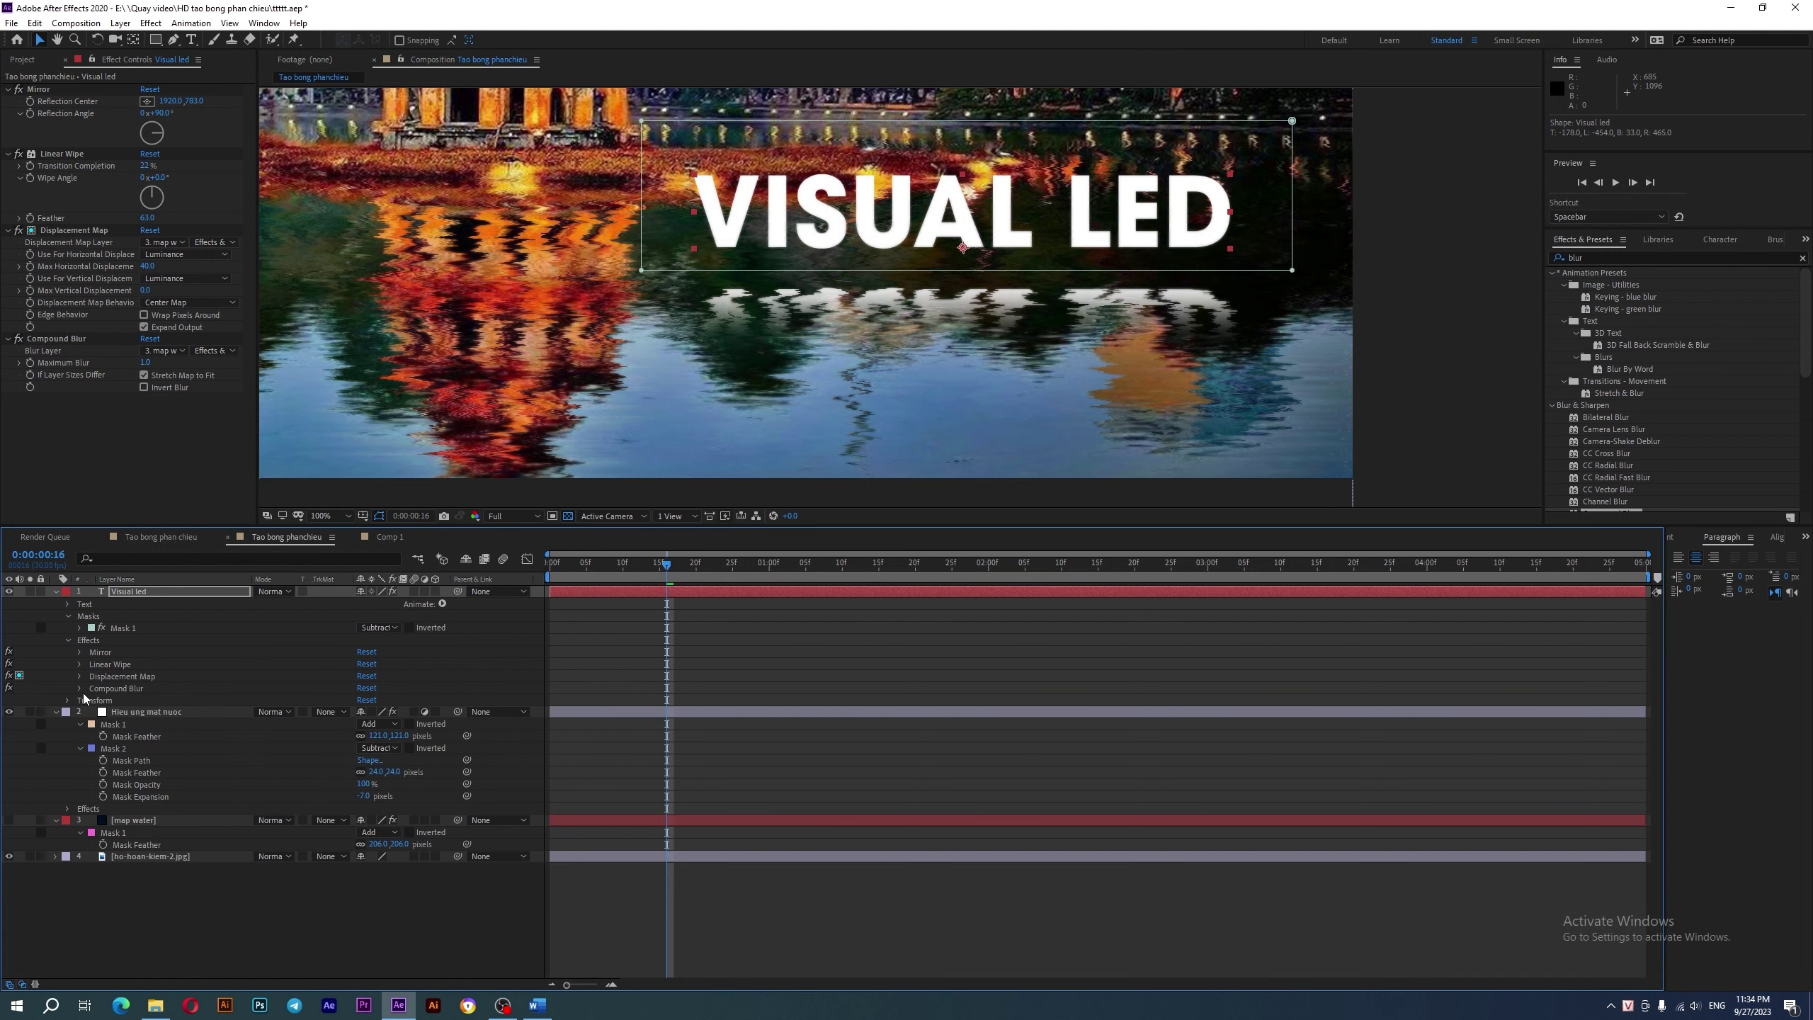
# - Add Mask 1 as Mask Reference 1 in Compound Blur's Compositing Options
pyautogui.click(79, 688)
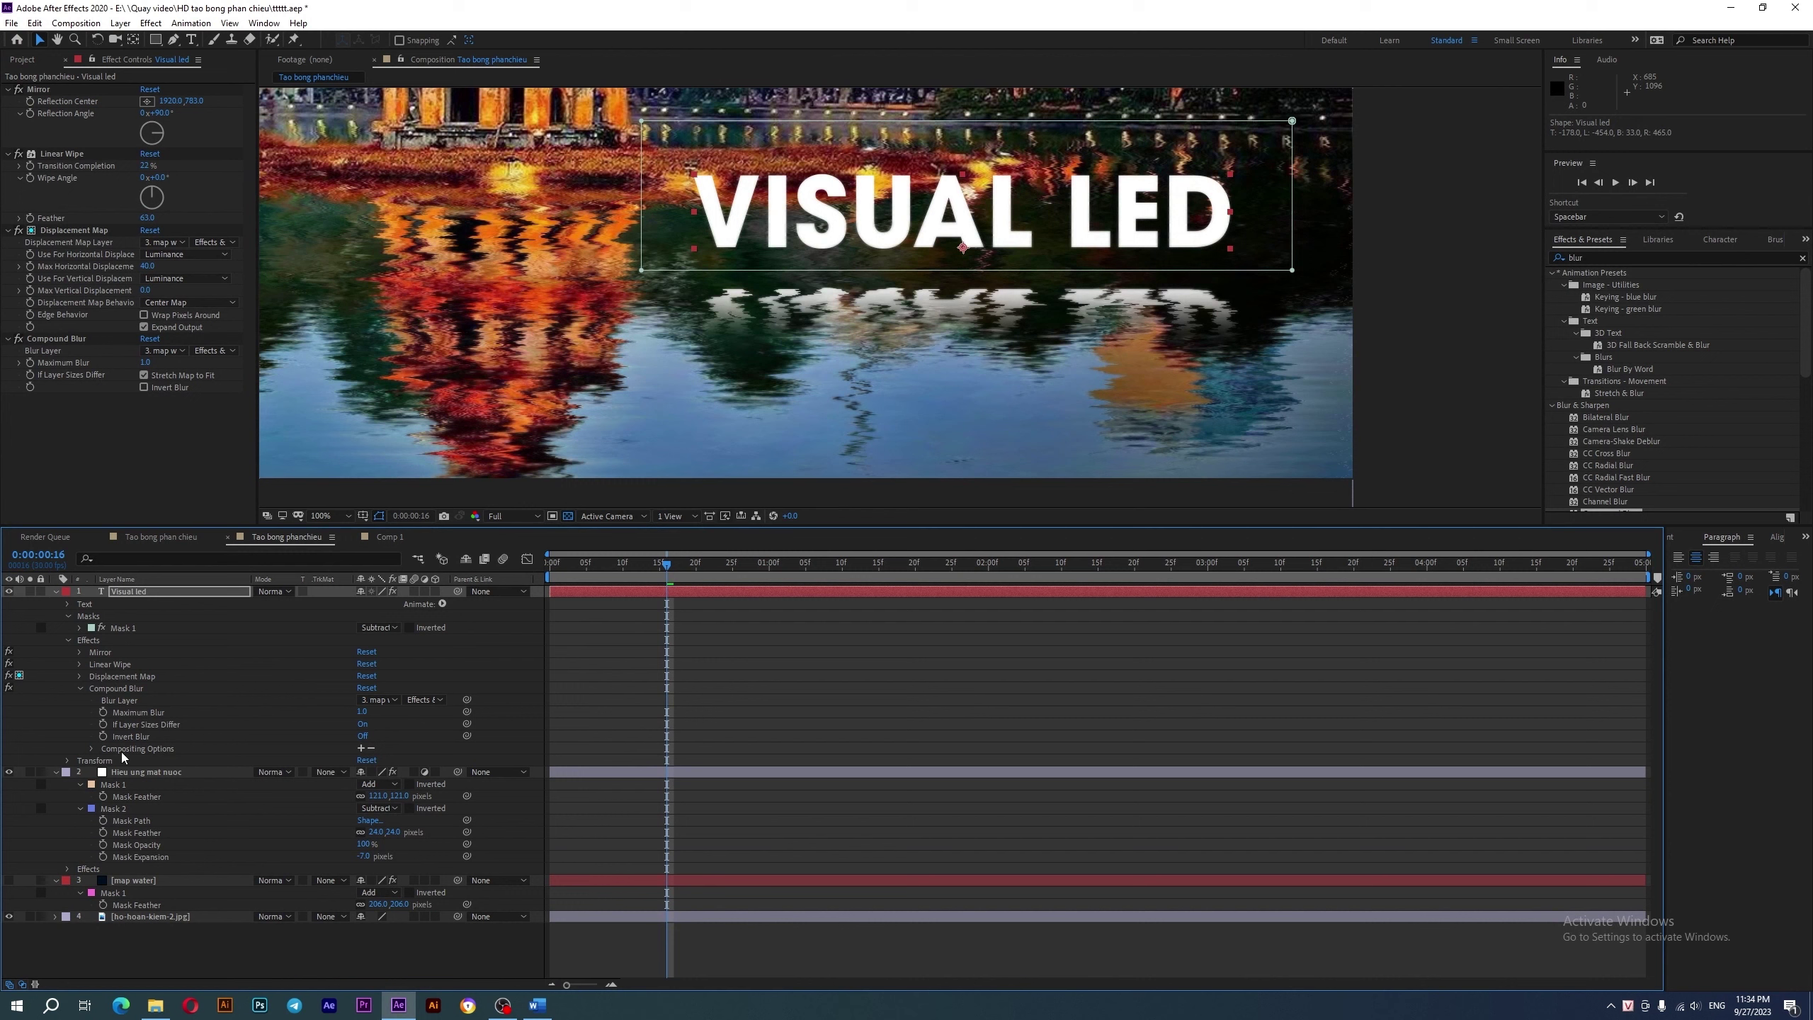
pyautogui.click(361, 749)
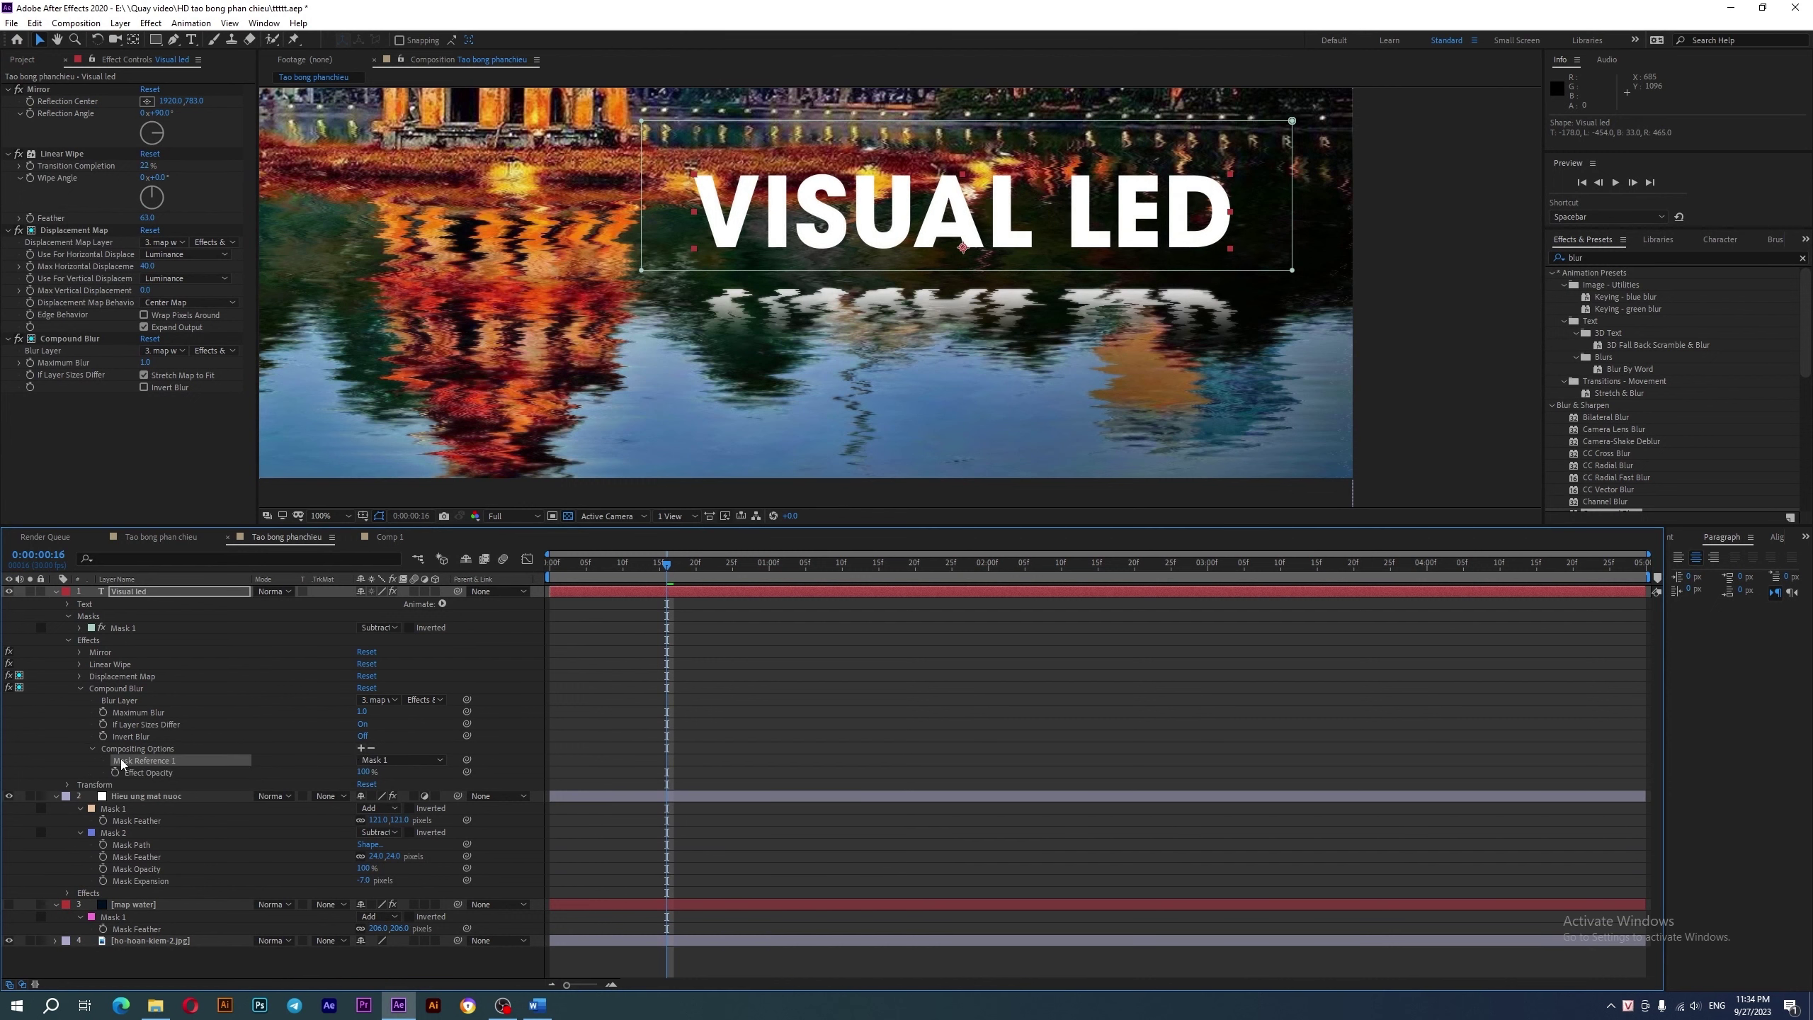
pyautogui.click(399, 760)
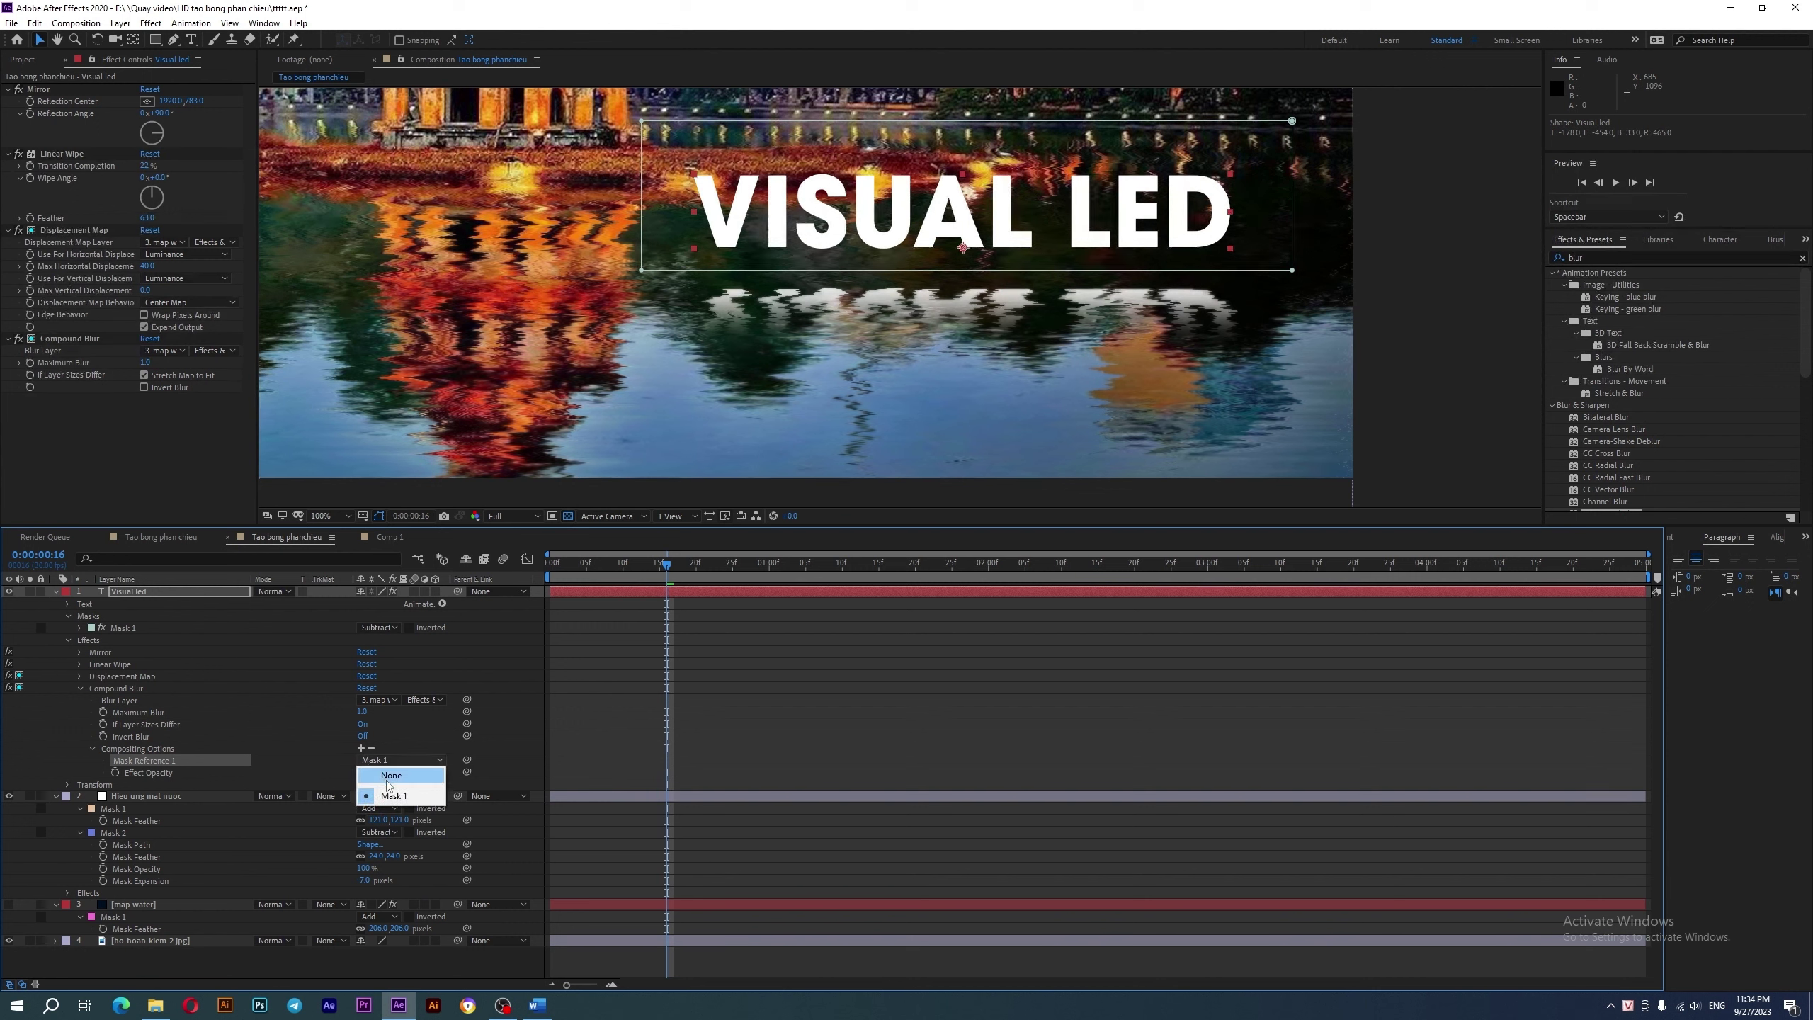
pyautogui.click(393, 796)
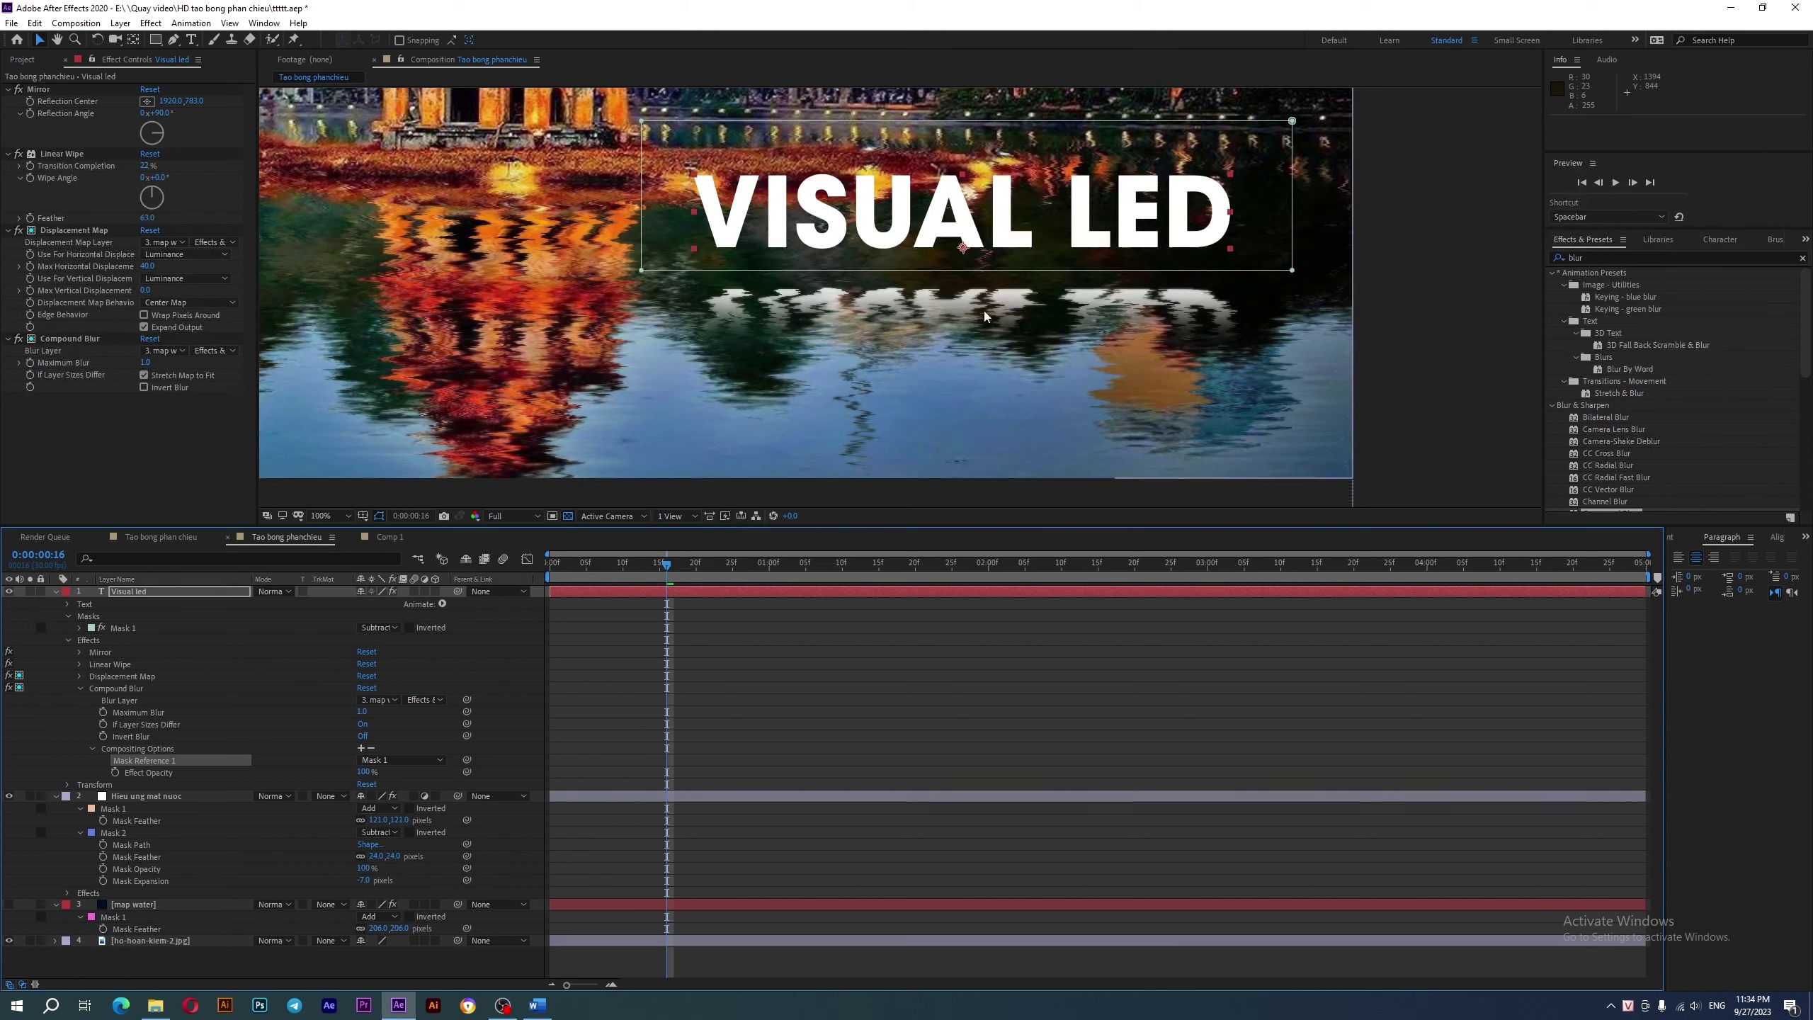
# - Search 'transs' and apply the Transform effect to the title layer
pyautogui.click(1574, 258)
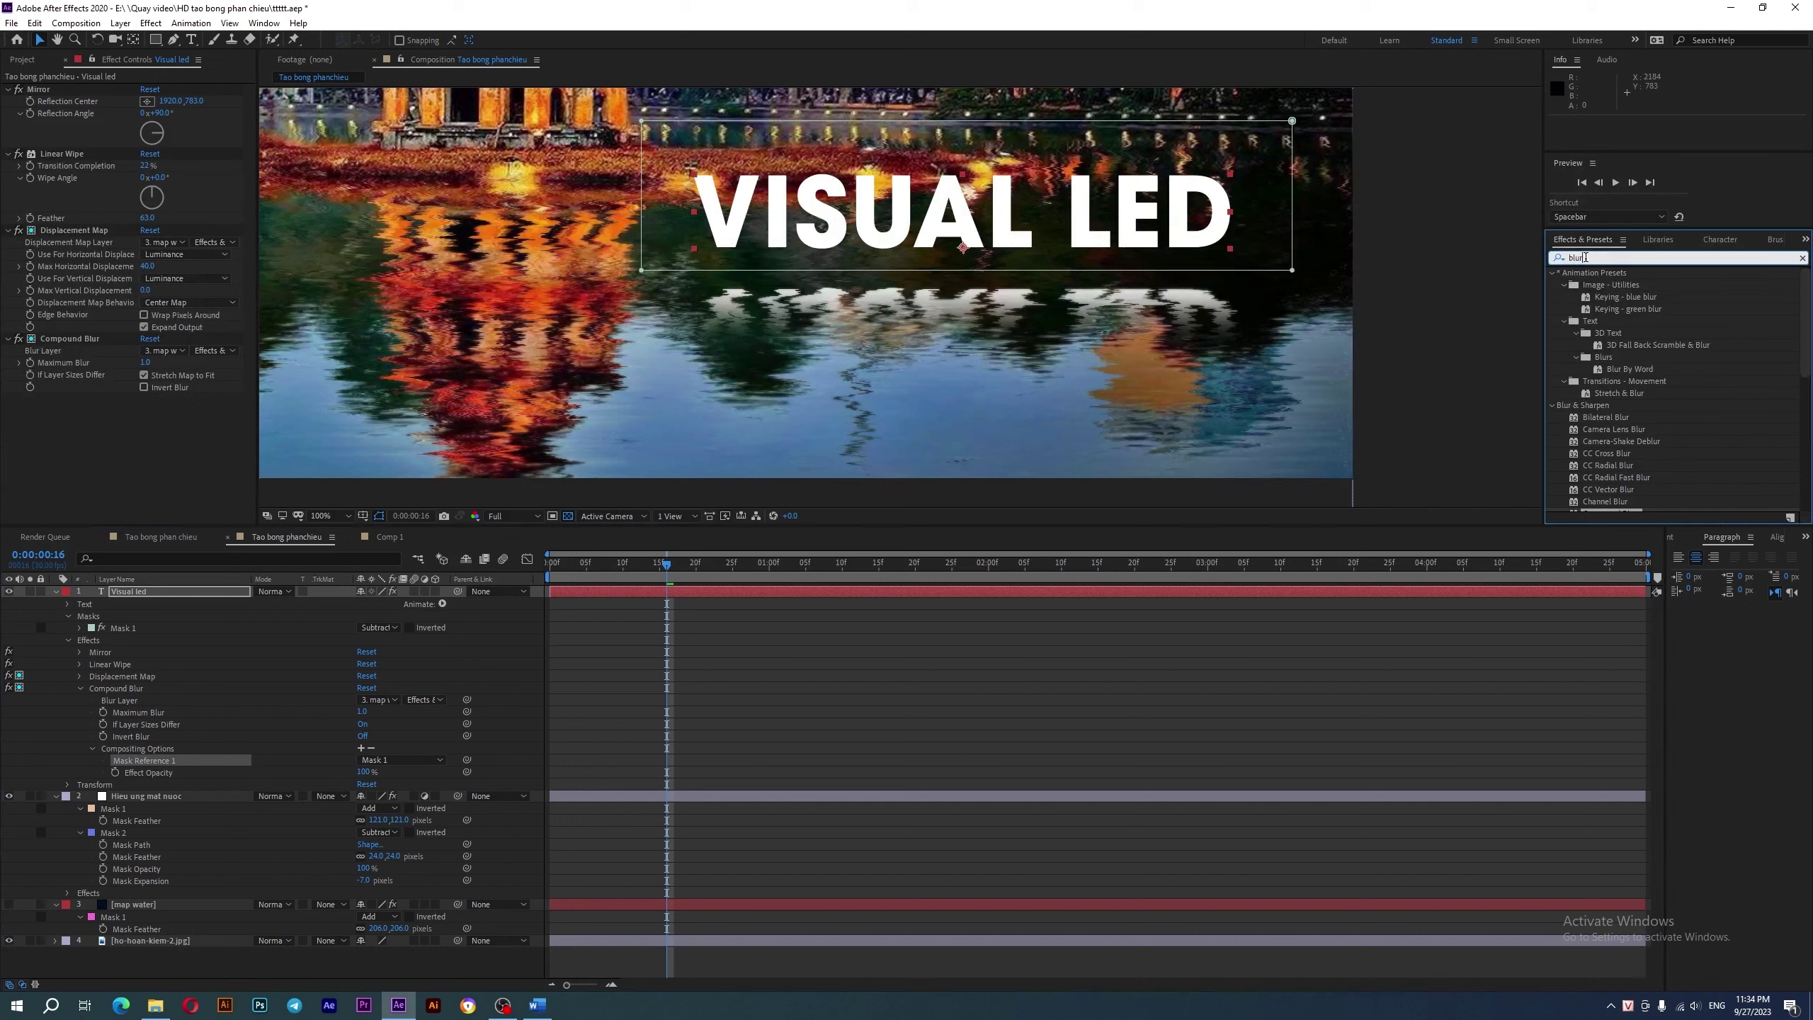
pyautogui.write('tr')
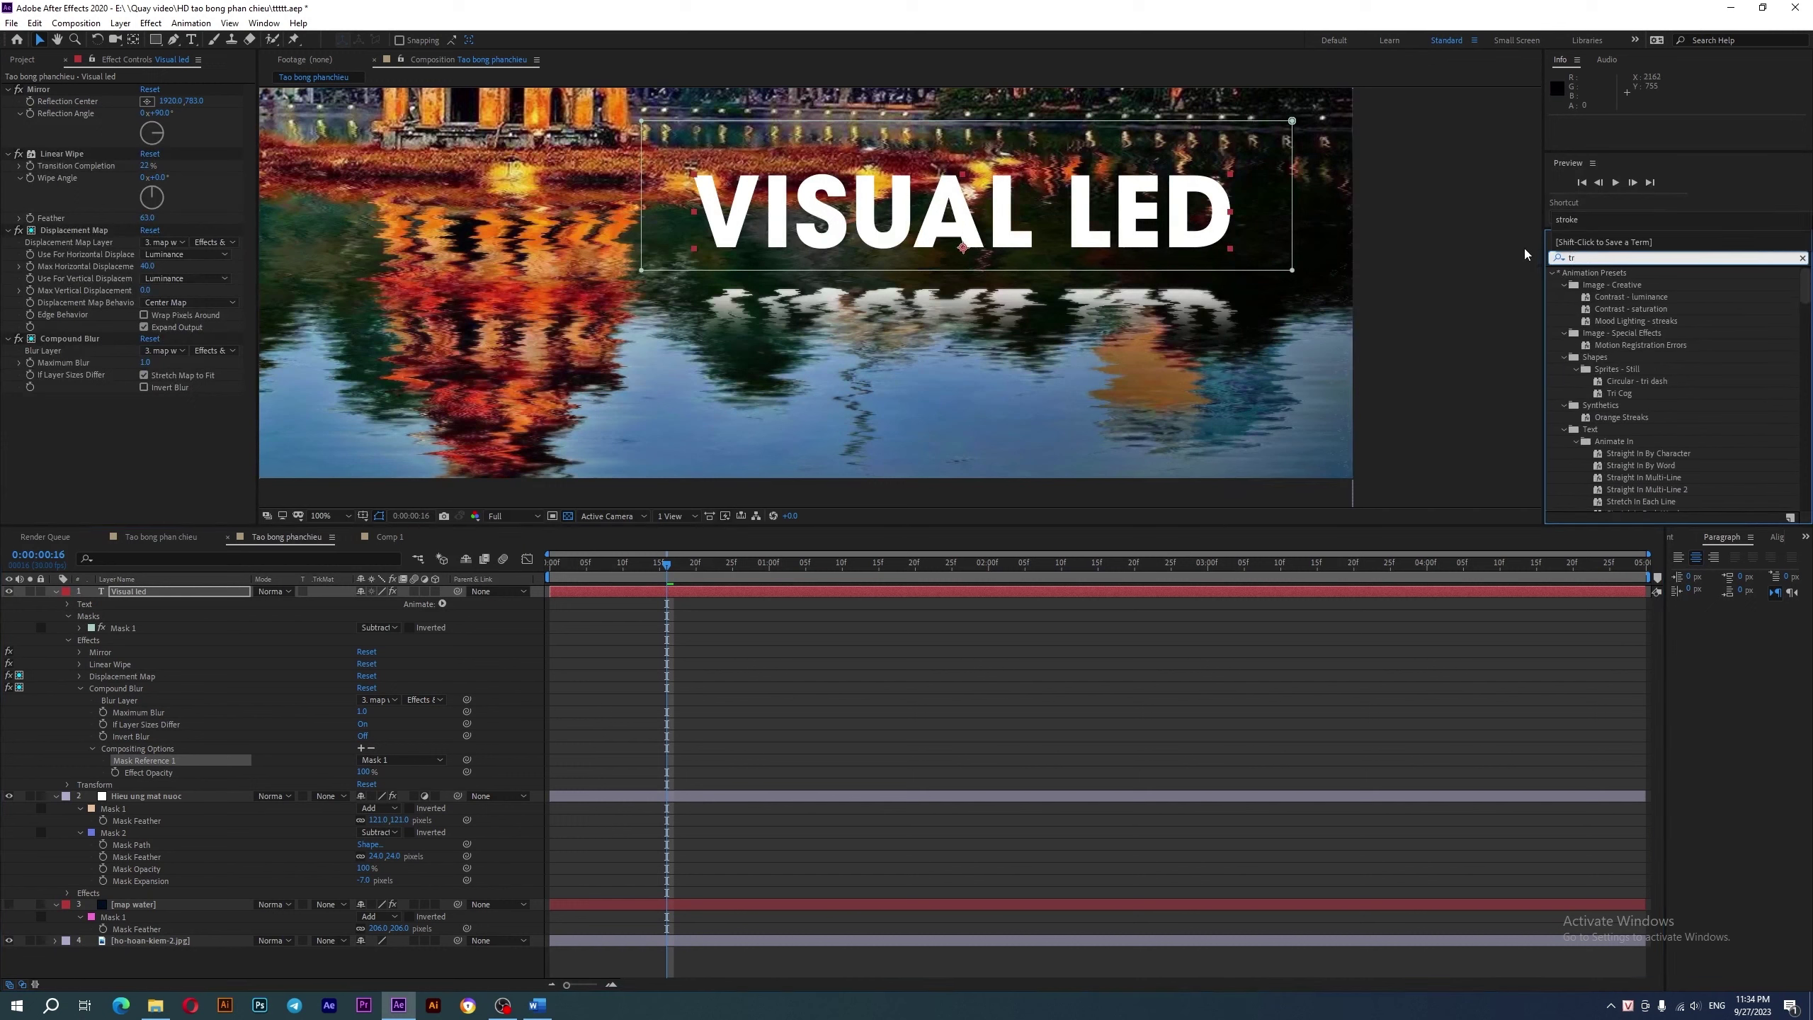
pyautogui.write('an')
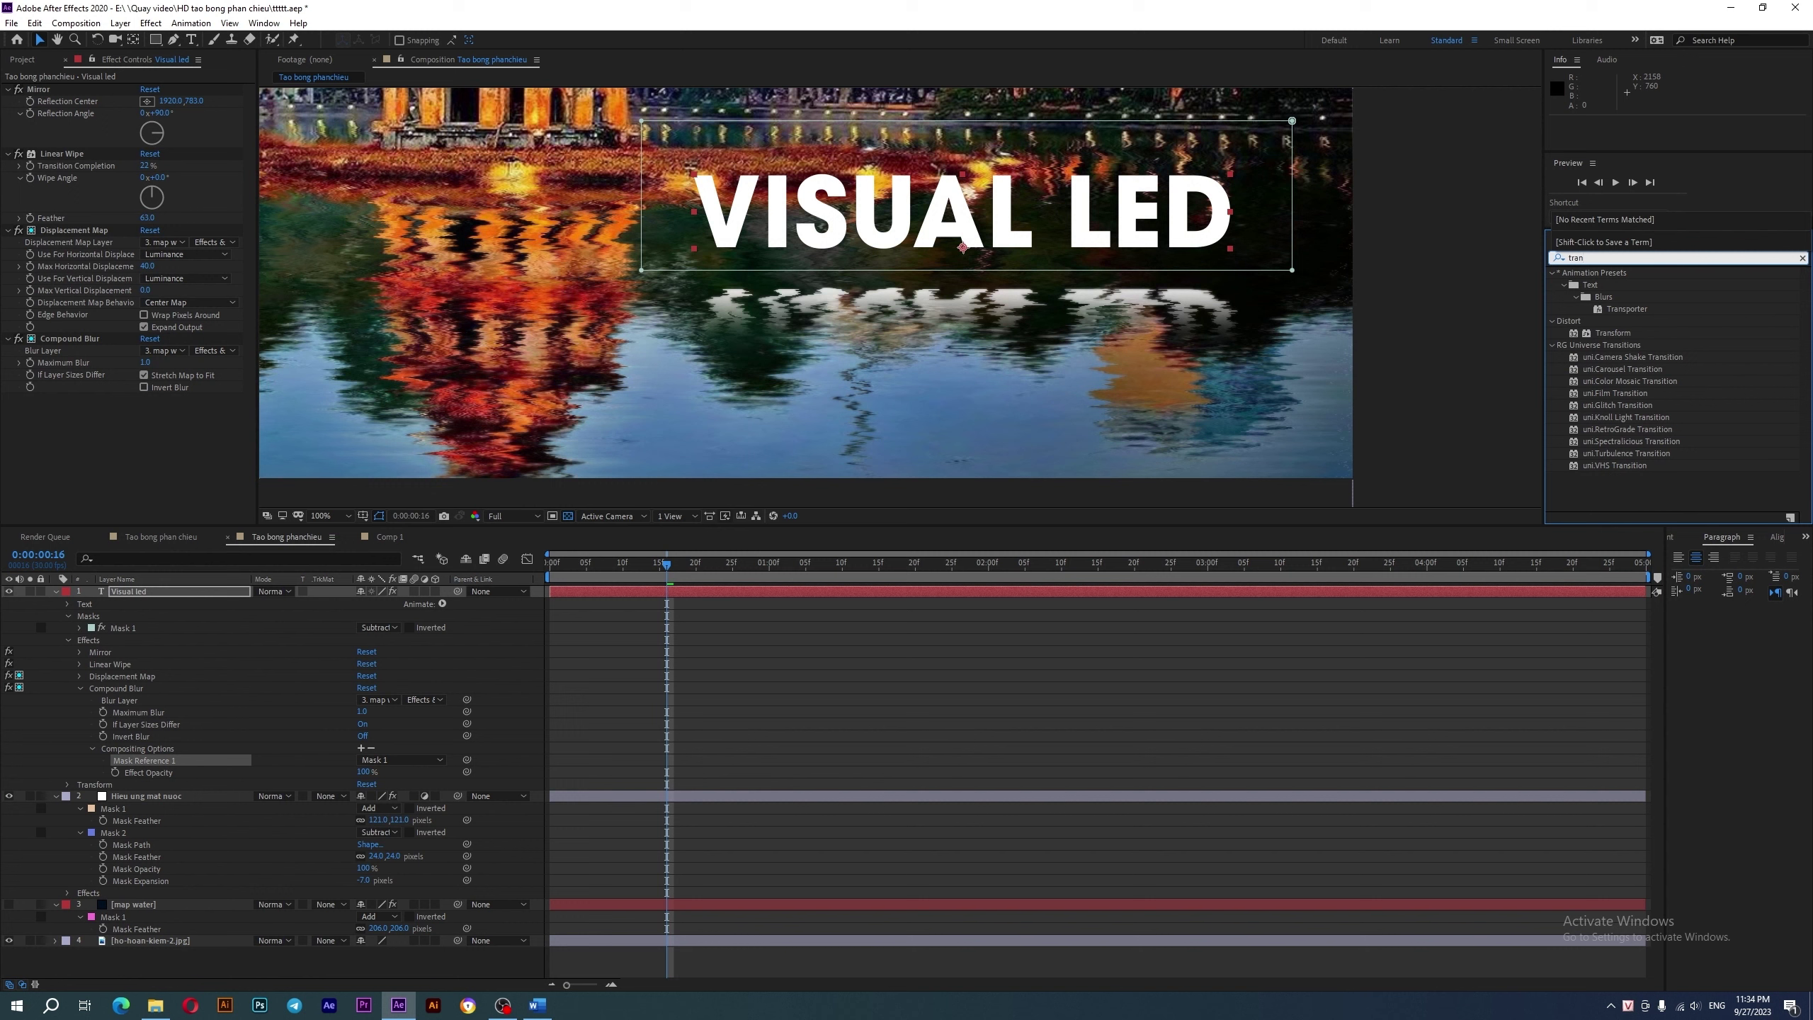
pyautogui.write('ss')
pyautogui.click(1572, 319)
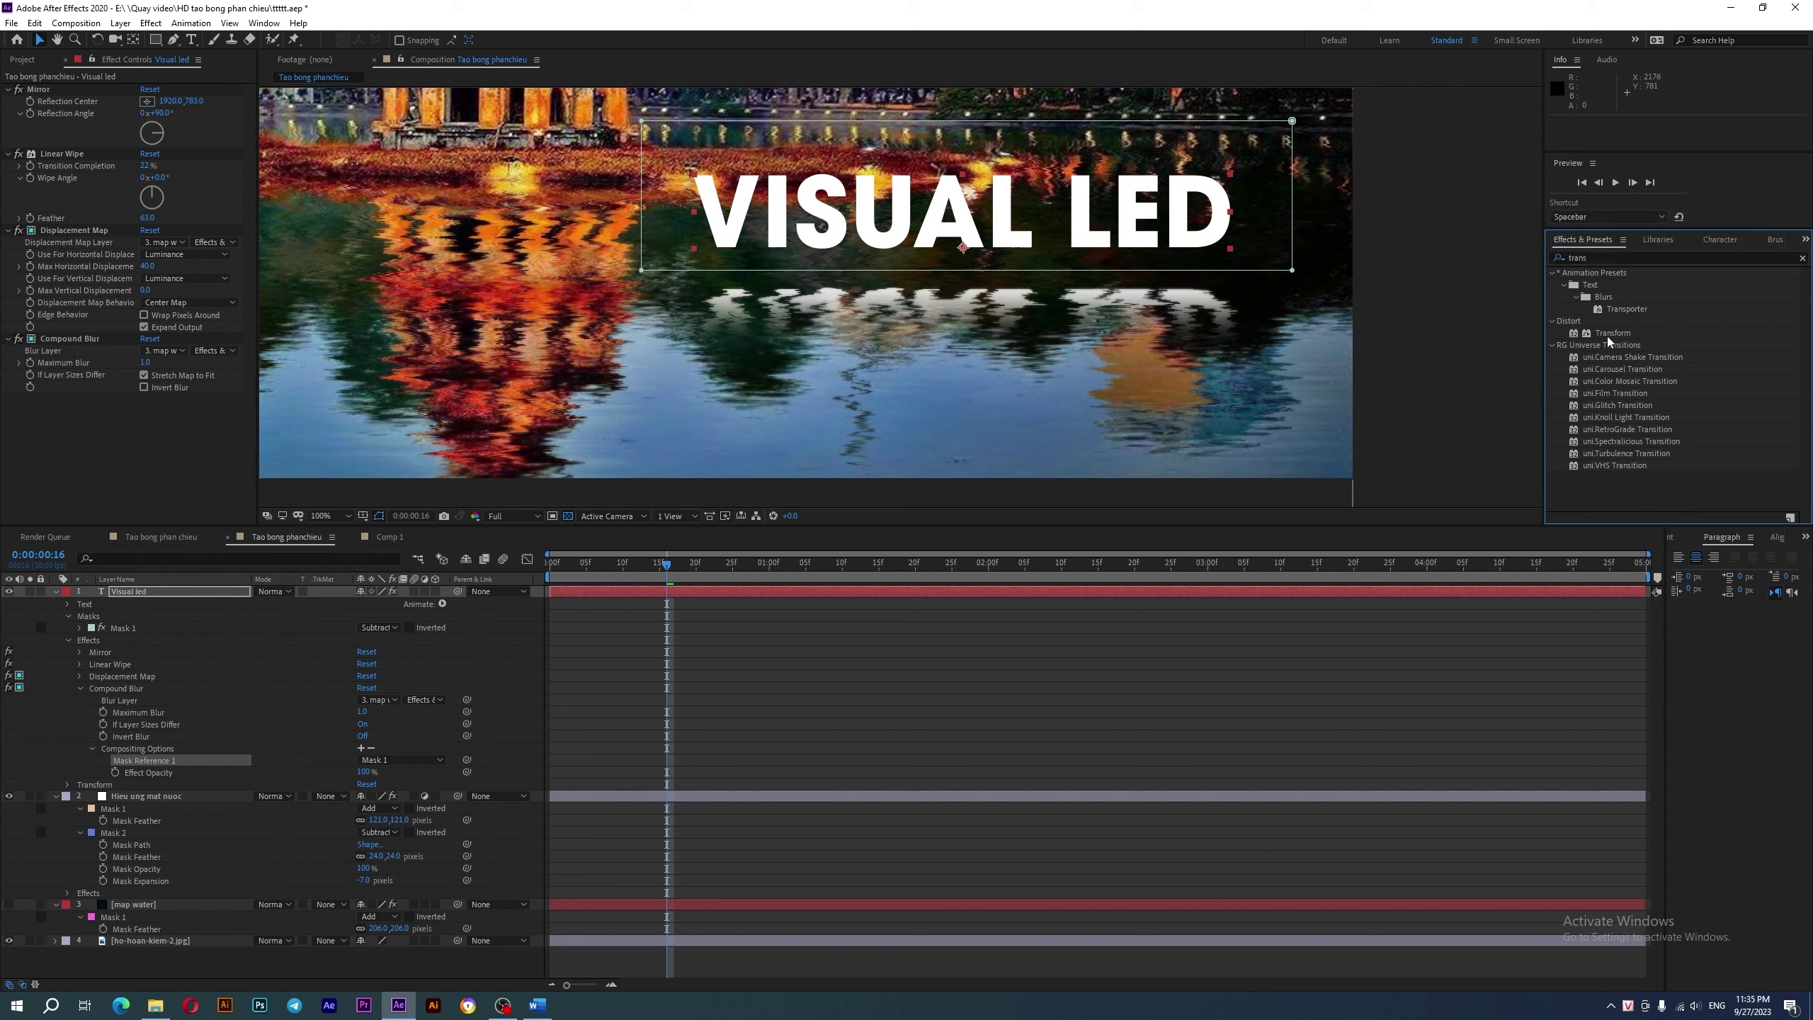
pyautogui.moveTo(1608, 336); pyautogui.dragTo(58, 469)
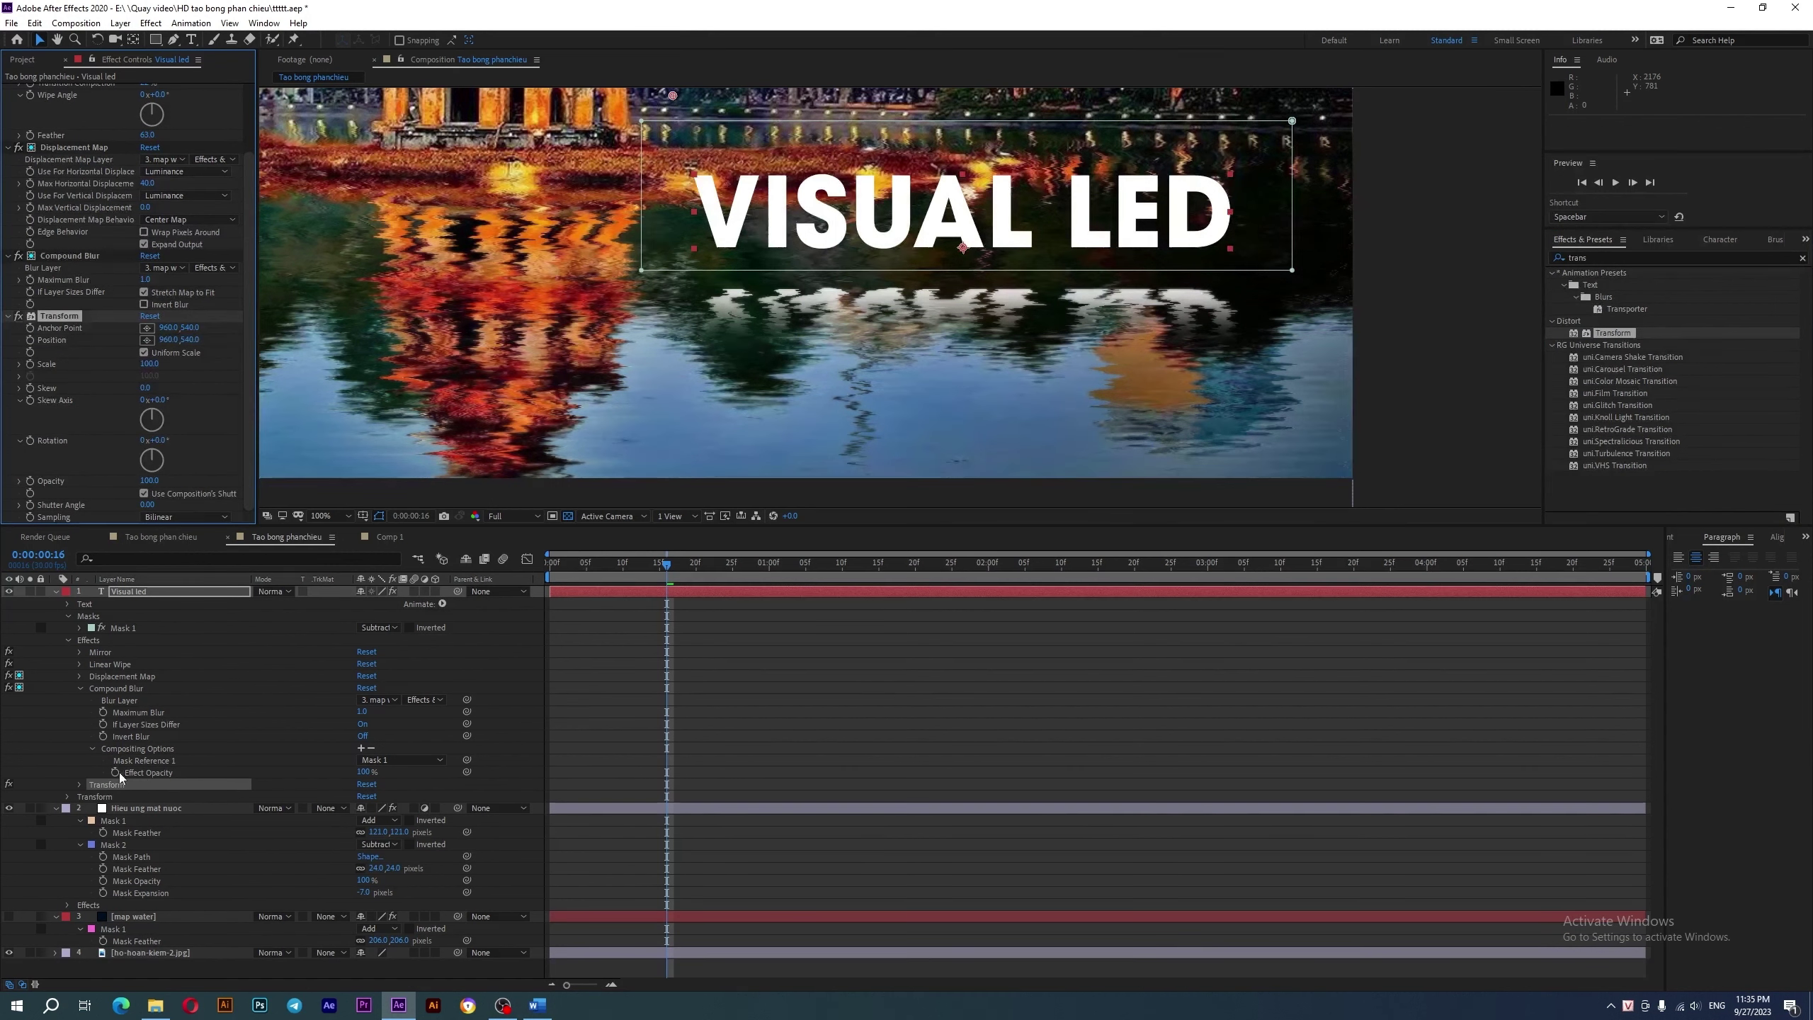
# - Reference Mask 1 in Transform's compositing options and lower its Opacity to about 44
pyautogui.click(79, 785)
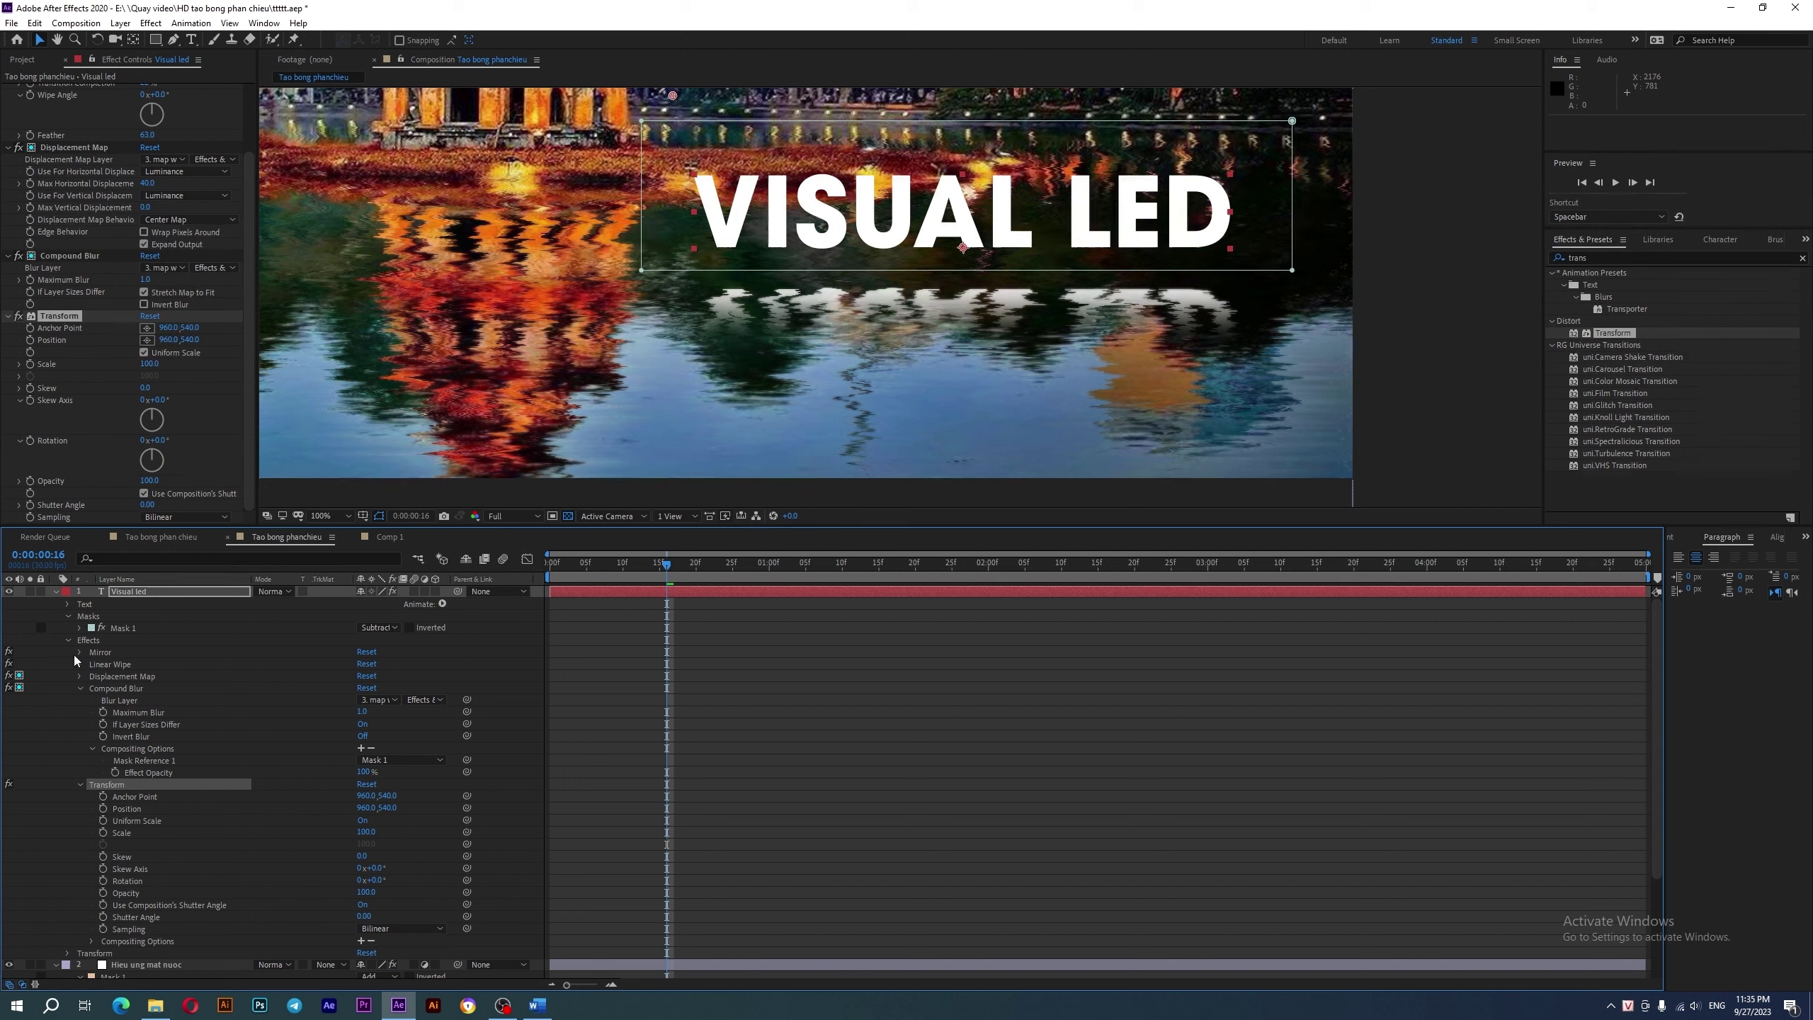
pyautogui.click(80, 688)
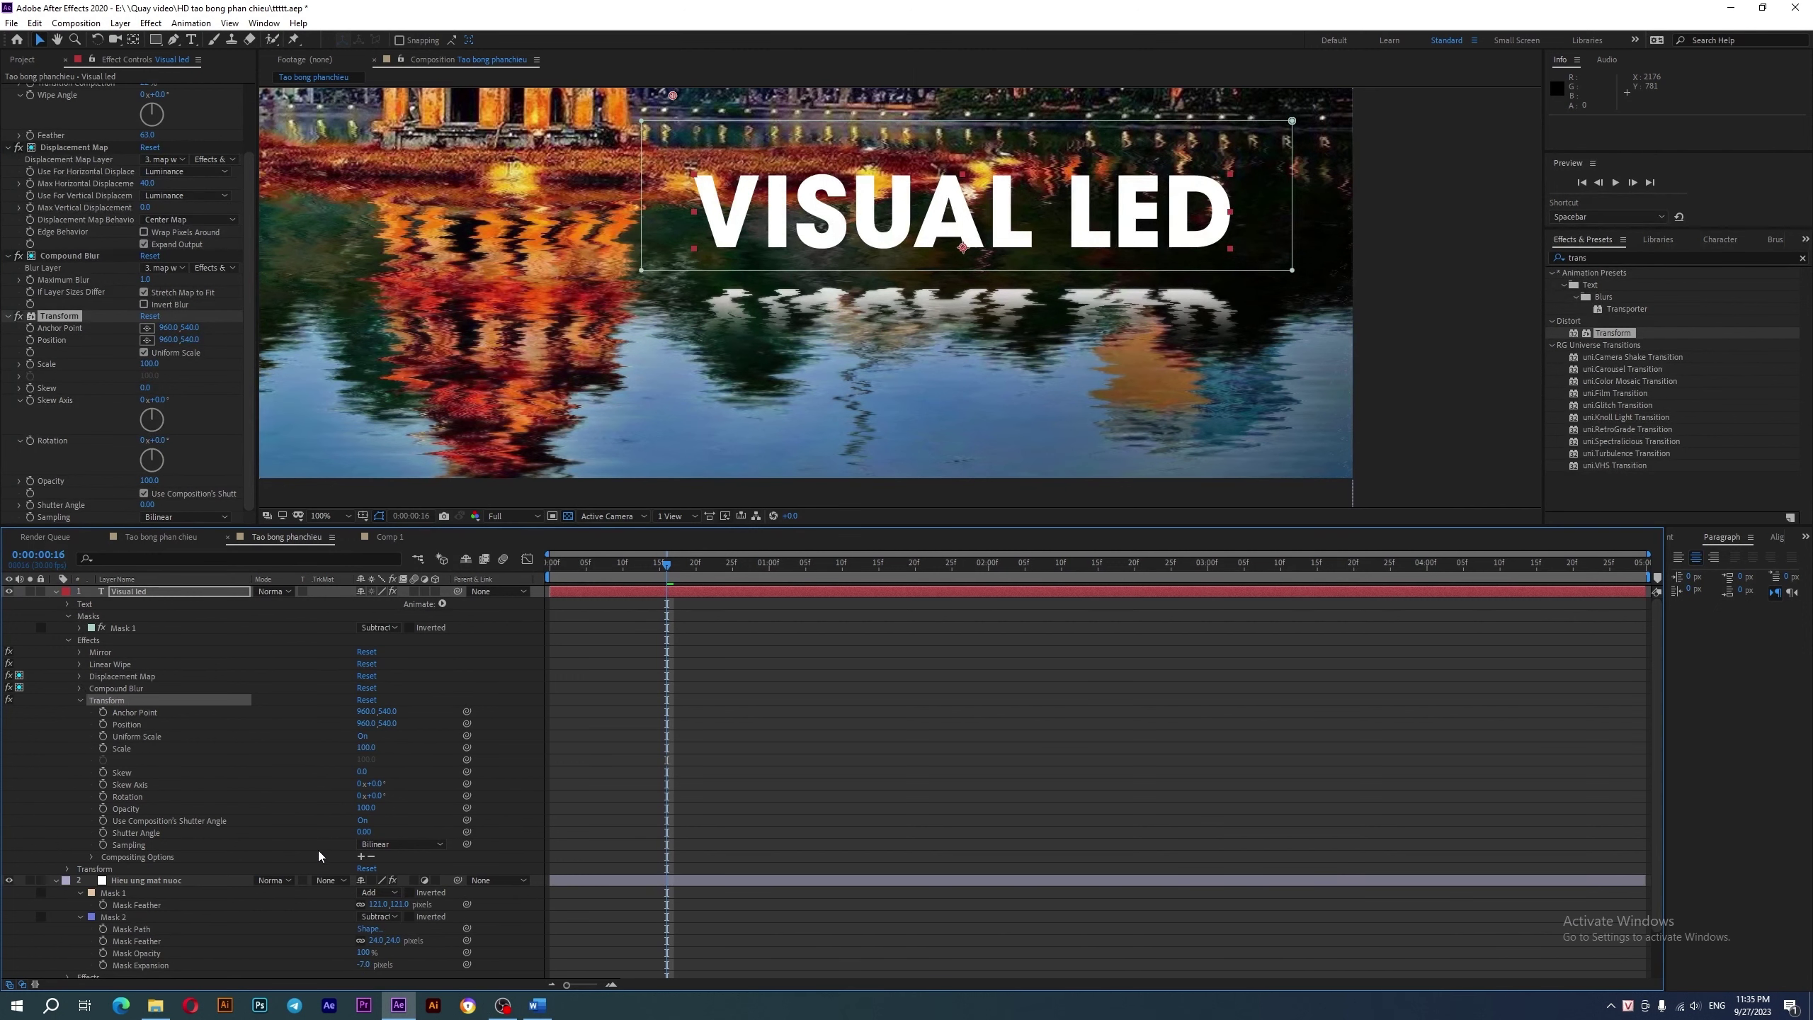
pyautogui.click(360, 856)
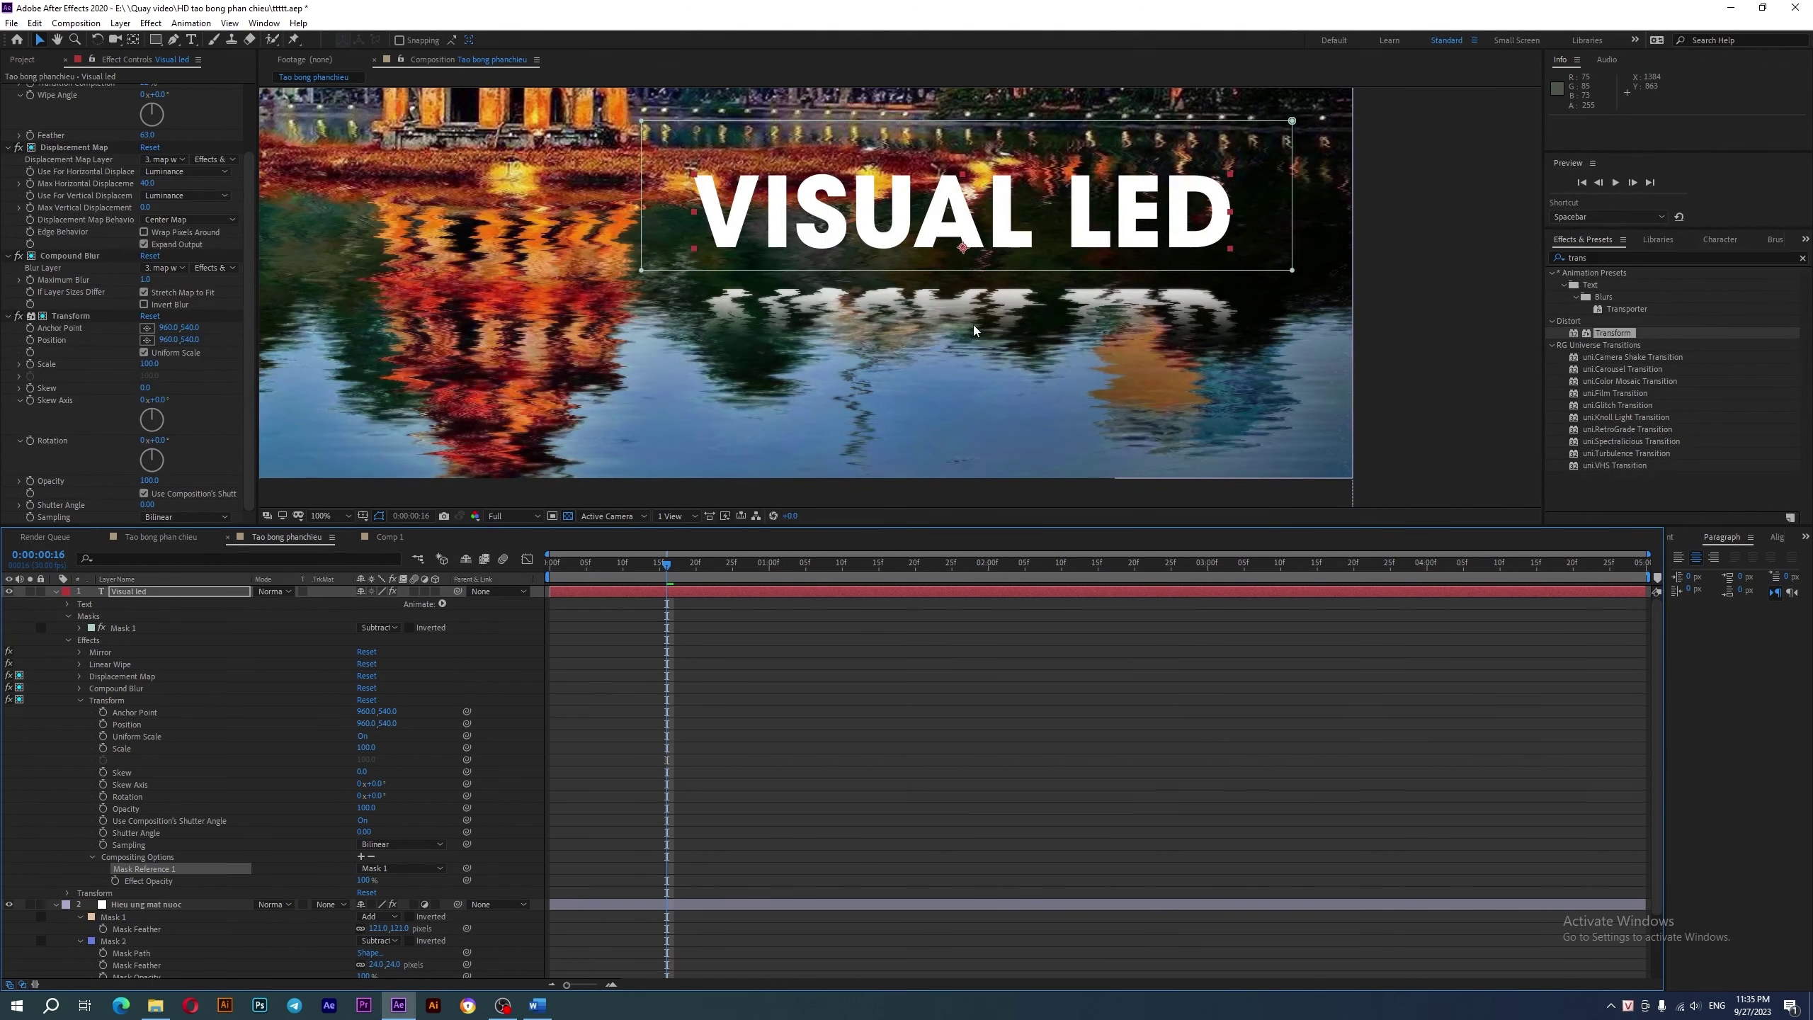
pyautogui.click(80, 702)
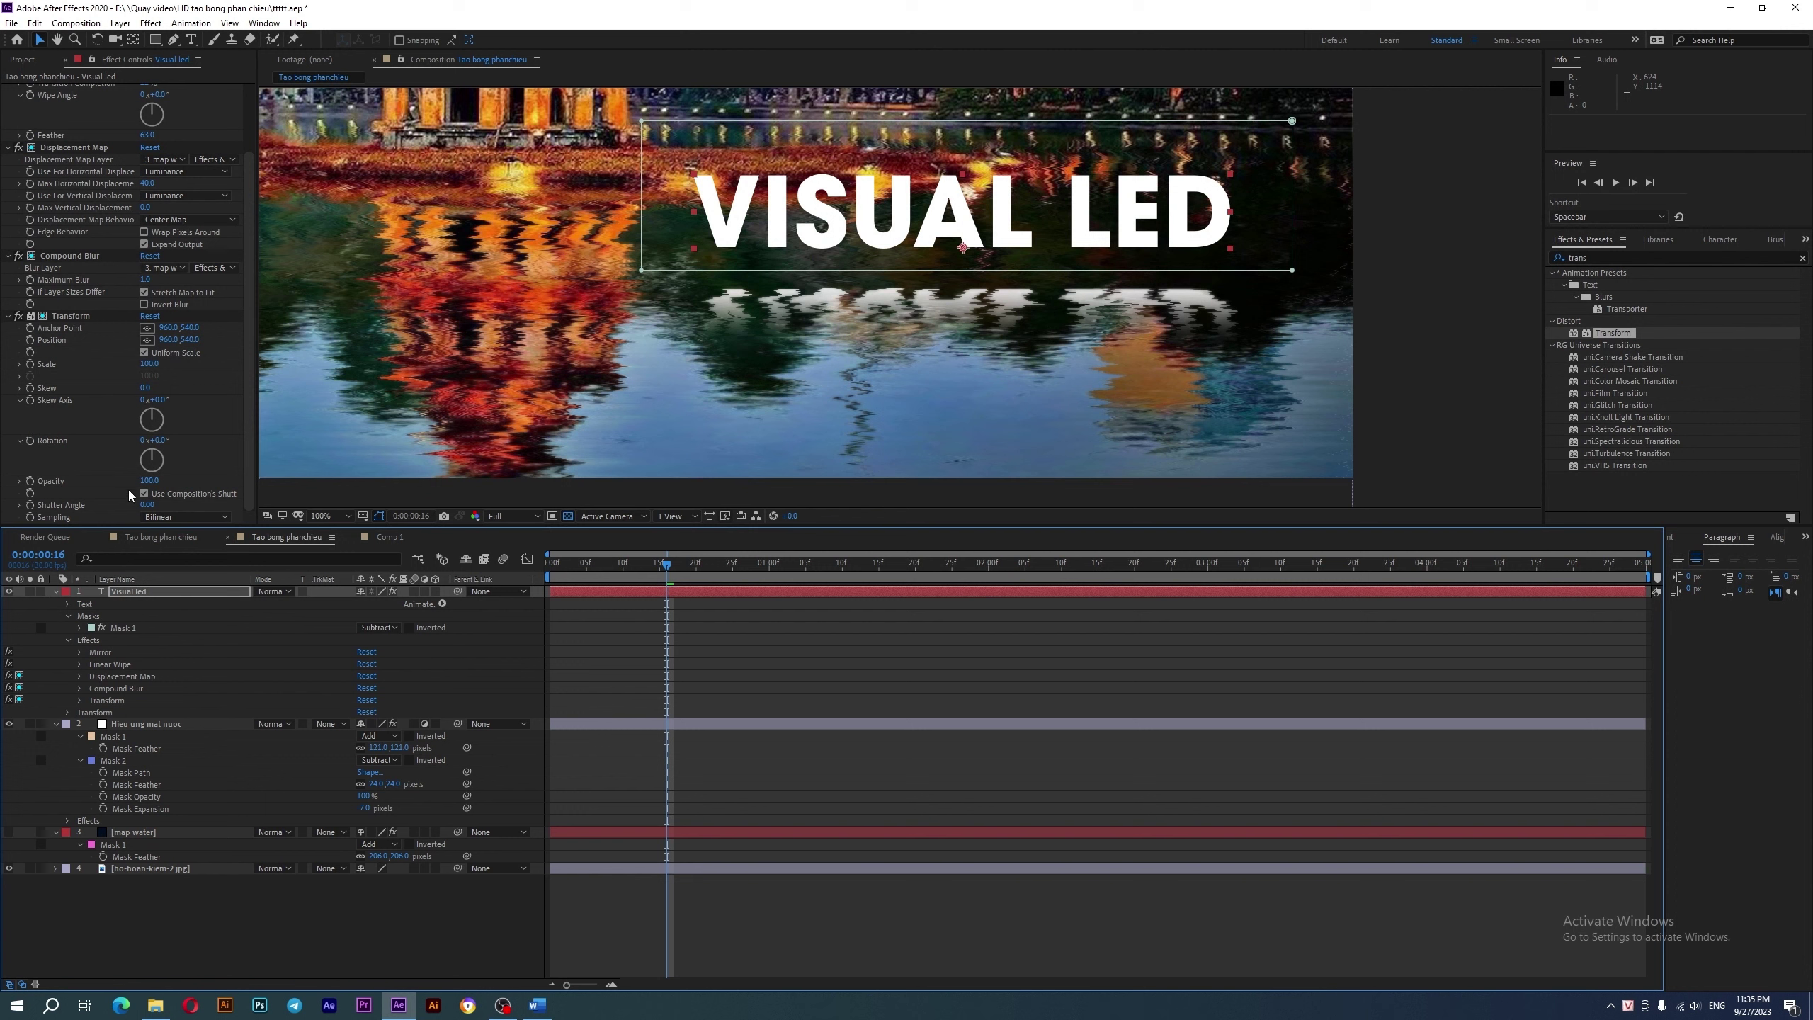
pyautogui.moveTo(150, 481); pyautogui.dragTo(135, 479)
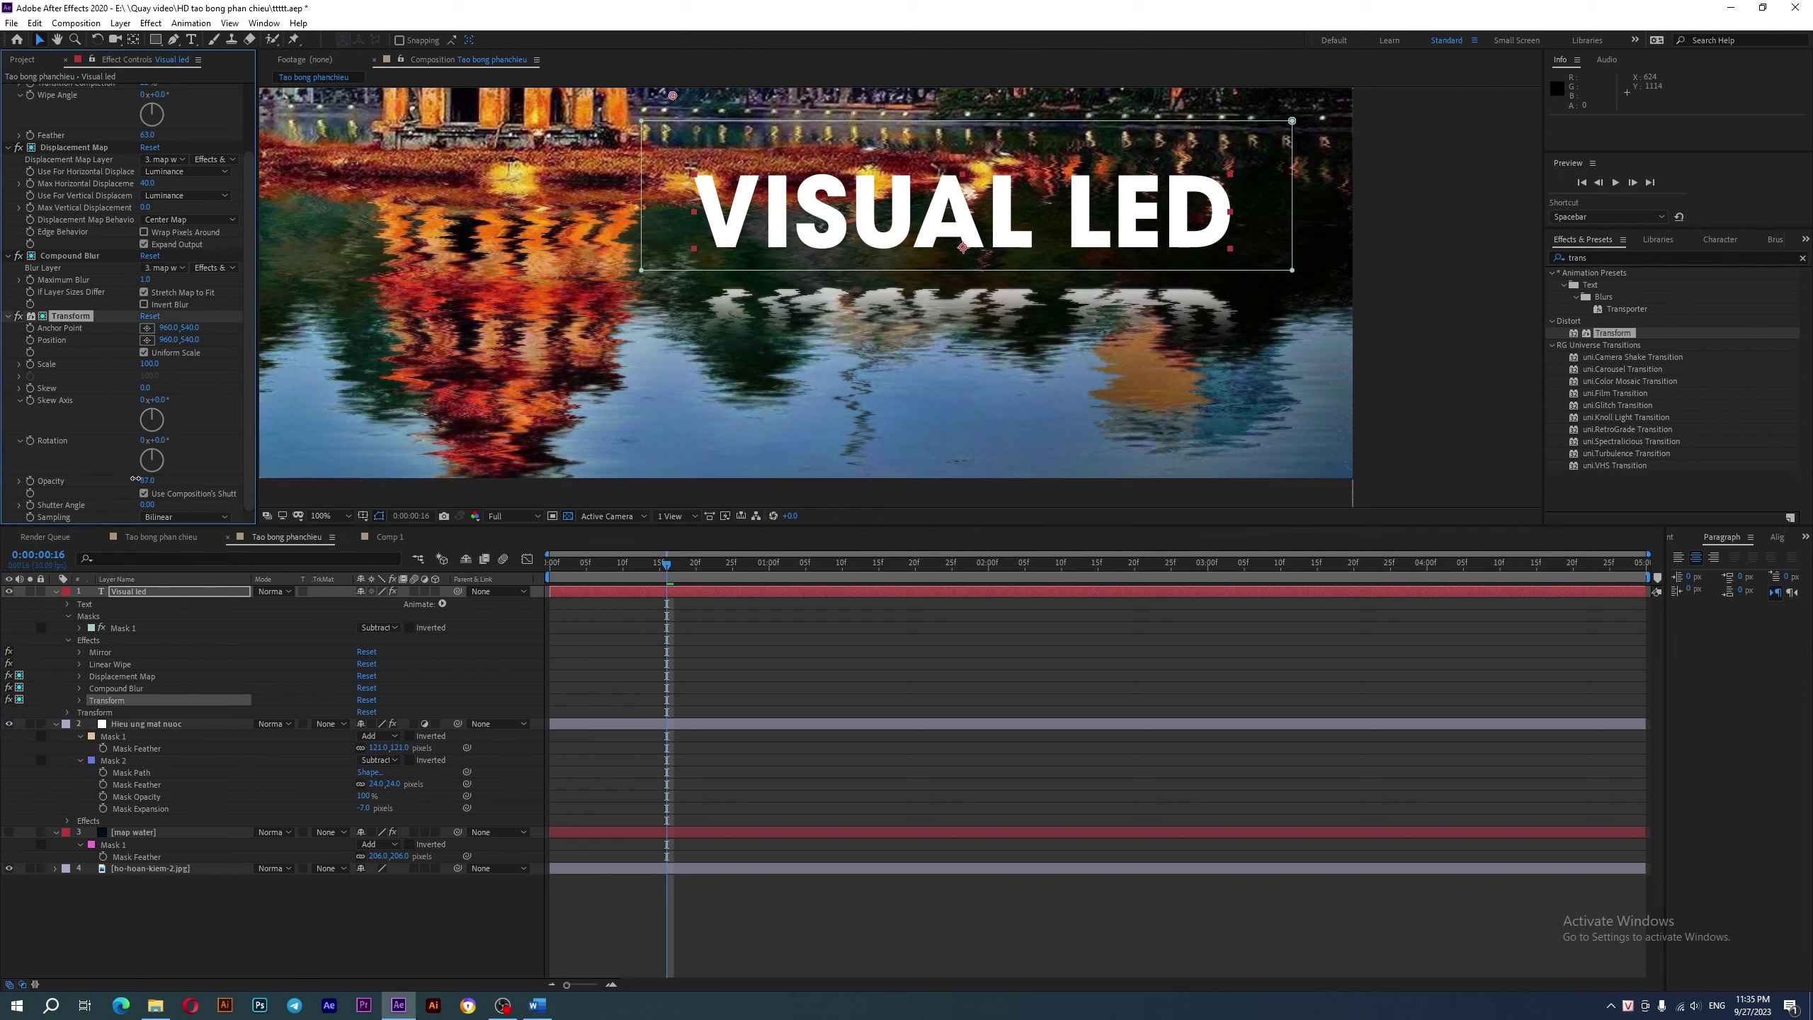
pyautogui.moveTo(131, 478); pyautogui.dragTo(107, 480)
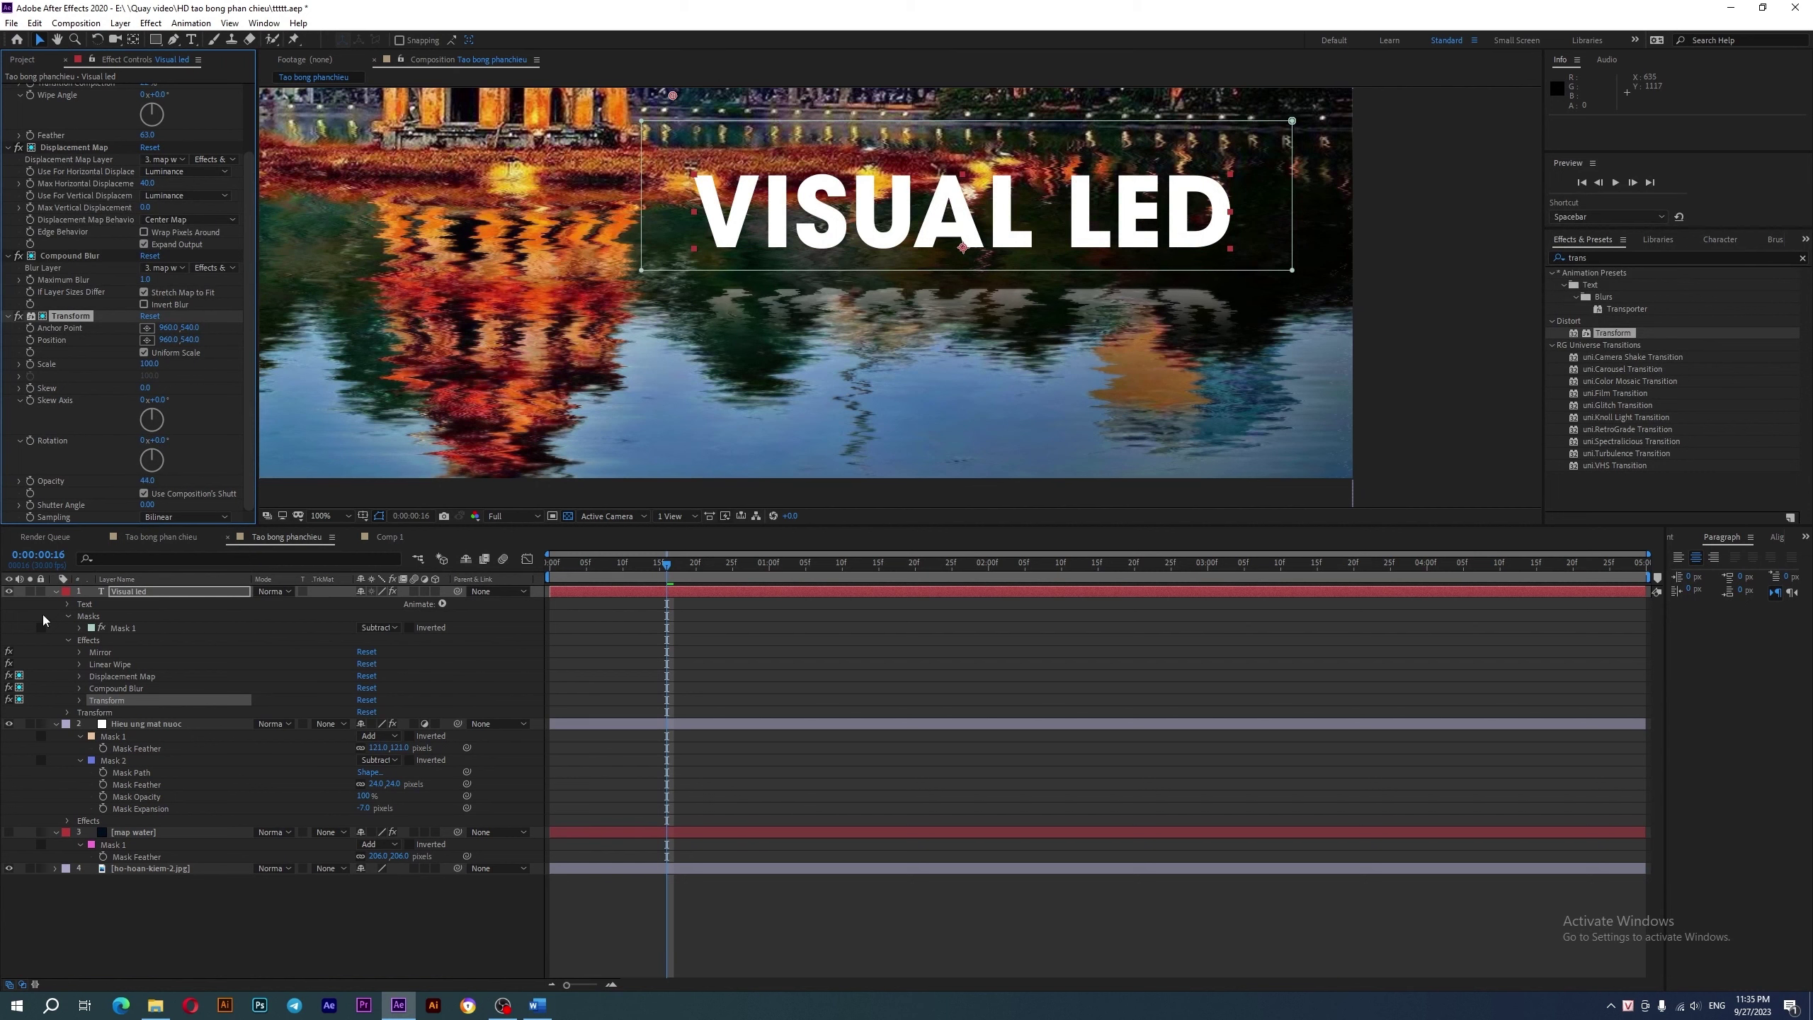
pyautogui.click(57, 592)
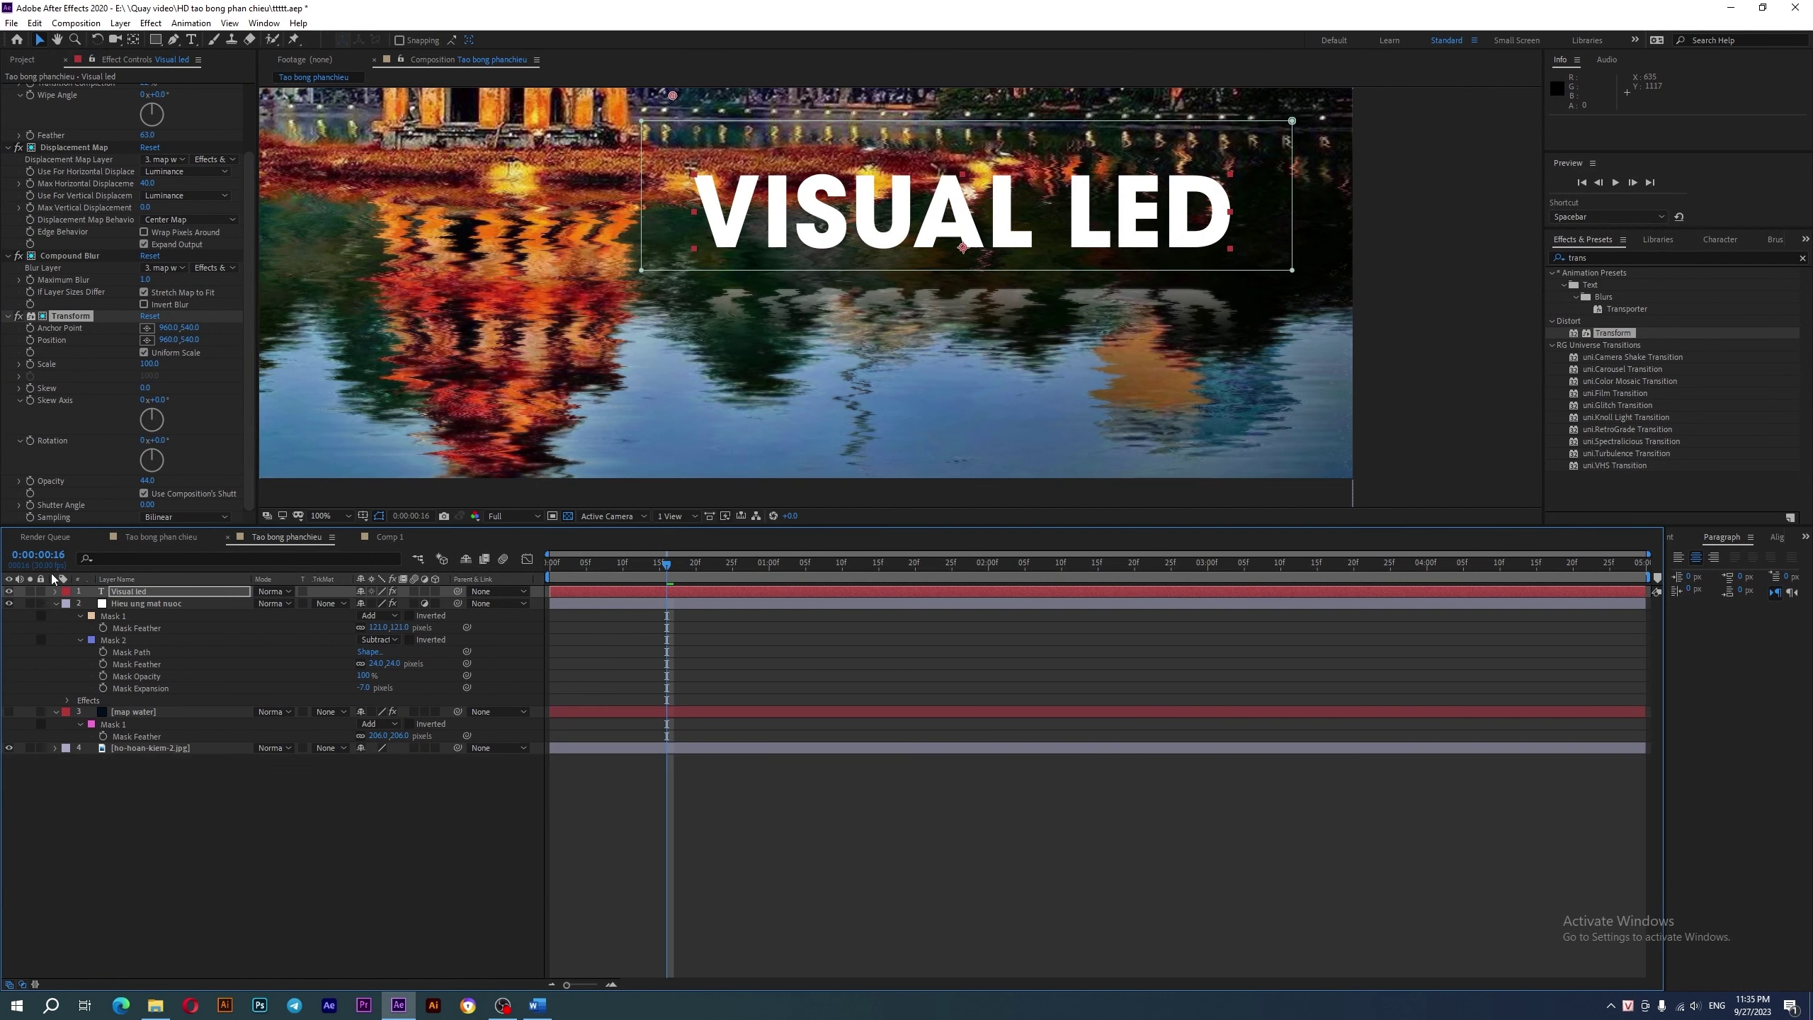
# - Zoom out to the whole composition and preview it from the start
pyautogui.scroll(-2, 1136, 320)
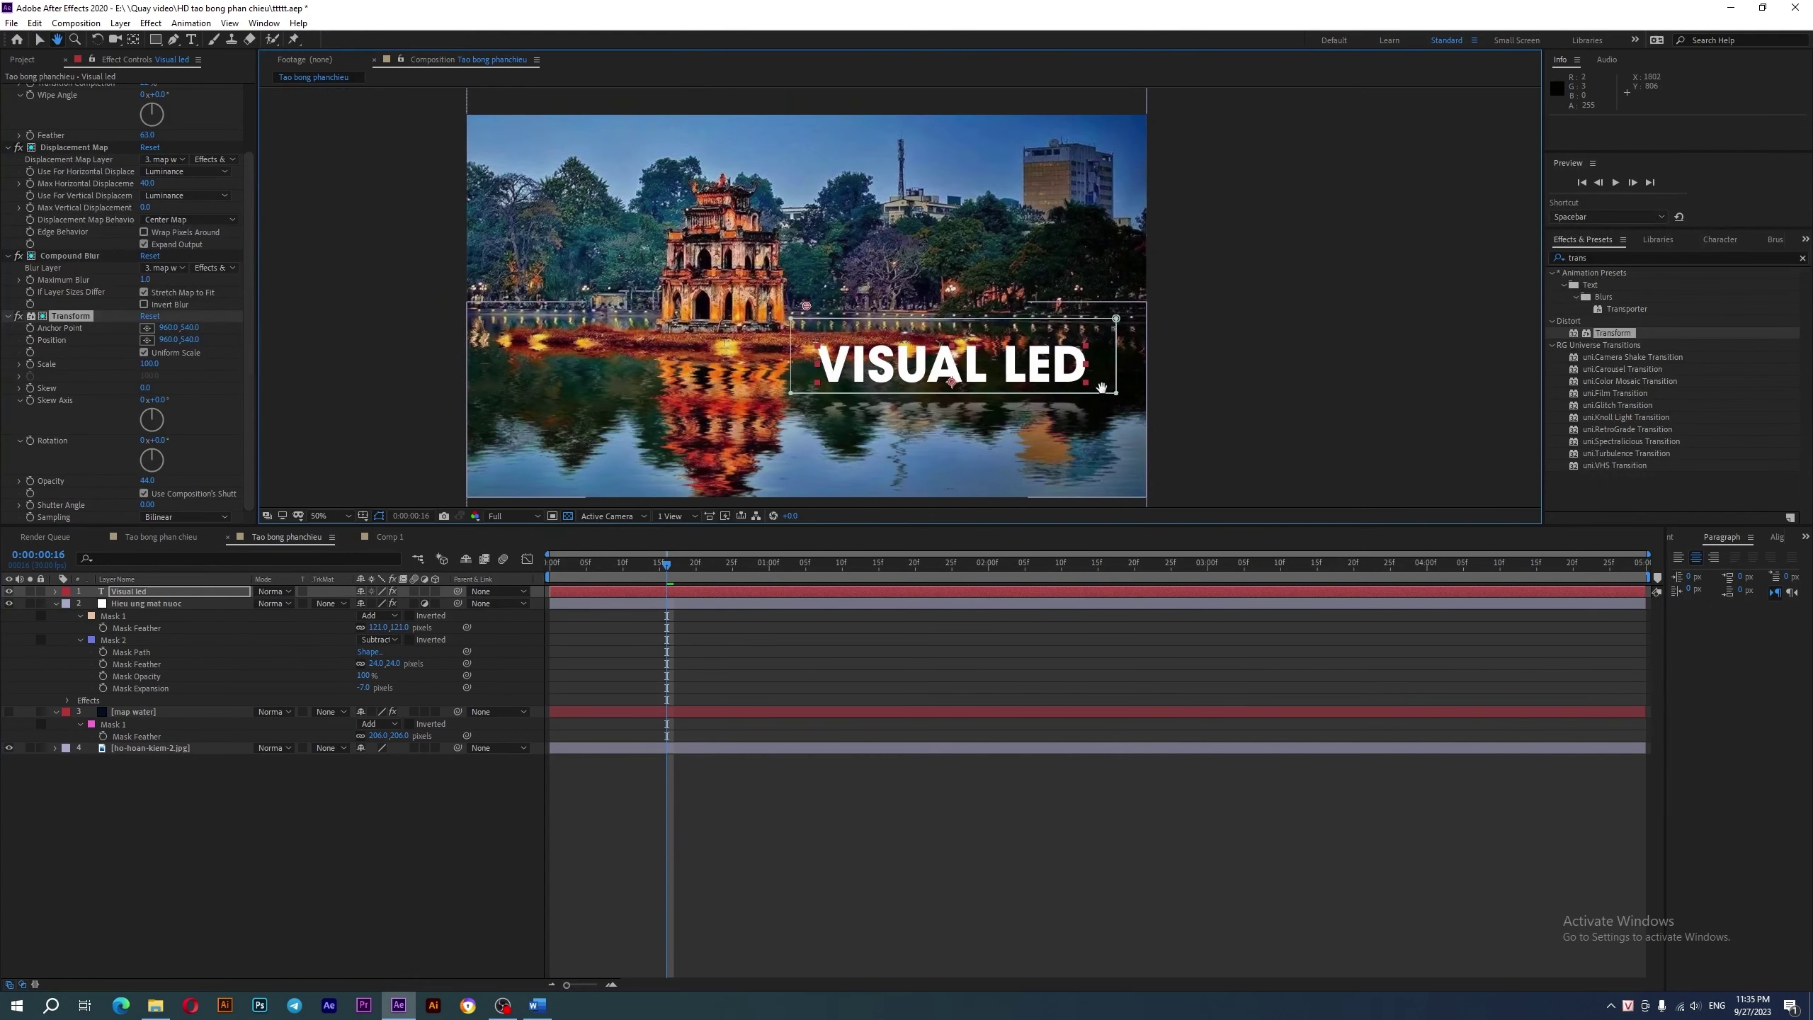
pyautogui.moveTo(1136, 321); pyautogui.dragTo(1126, 370)
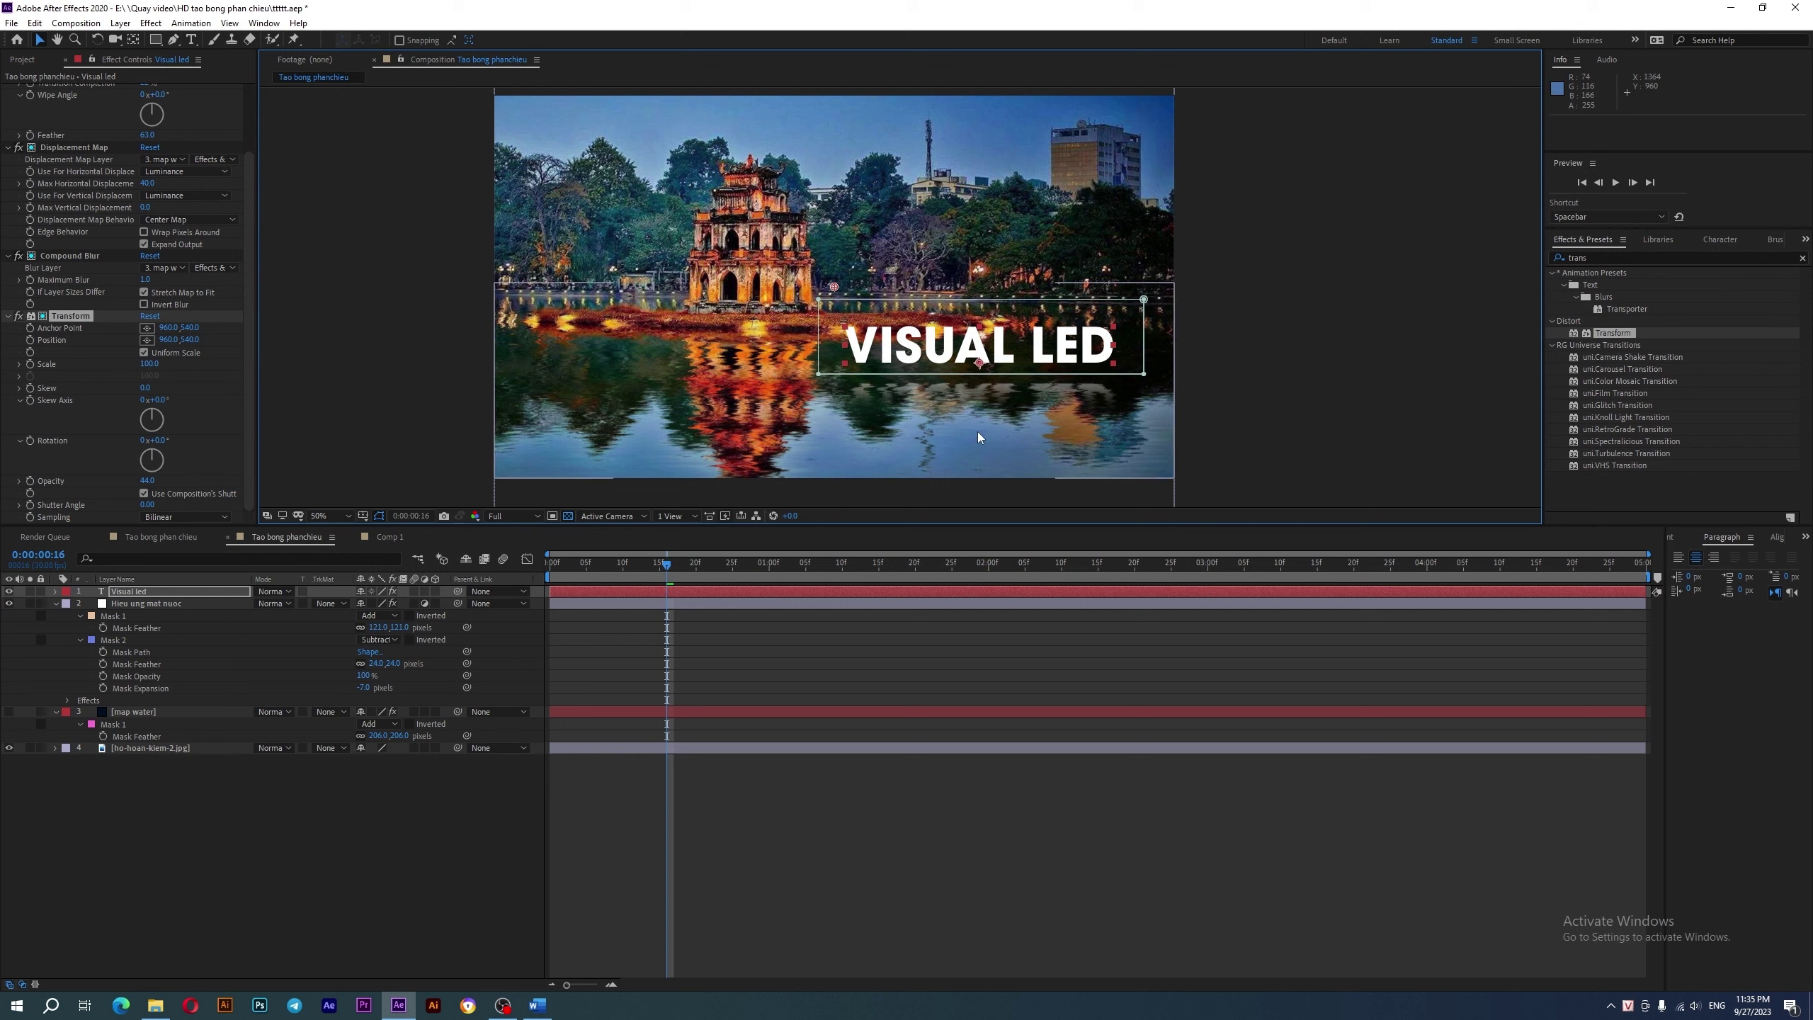
pyautogui.moveTo(656, 568); pyautogui.dragTo(521, 567)
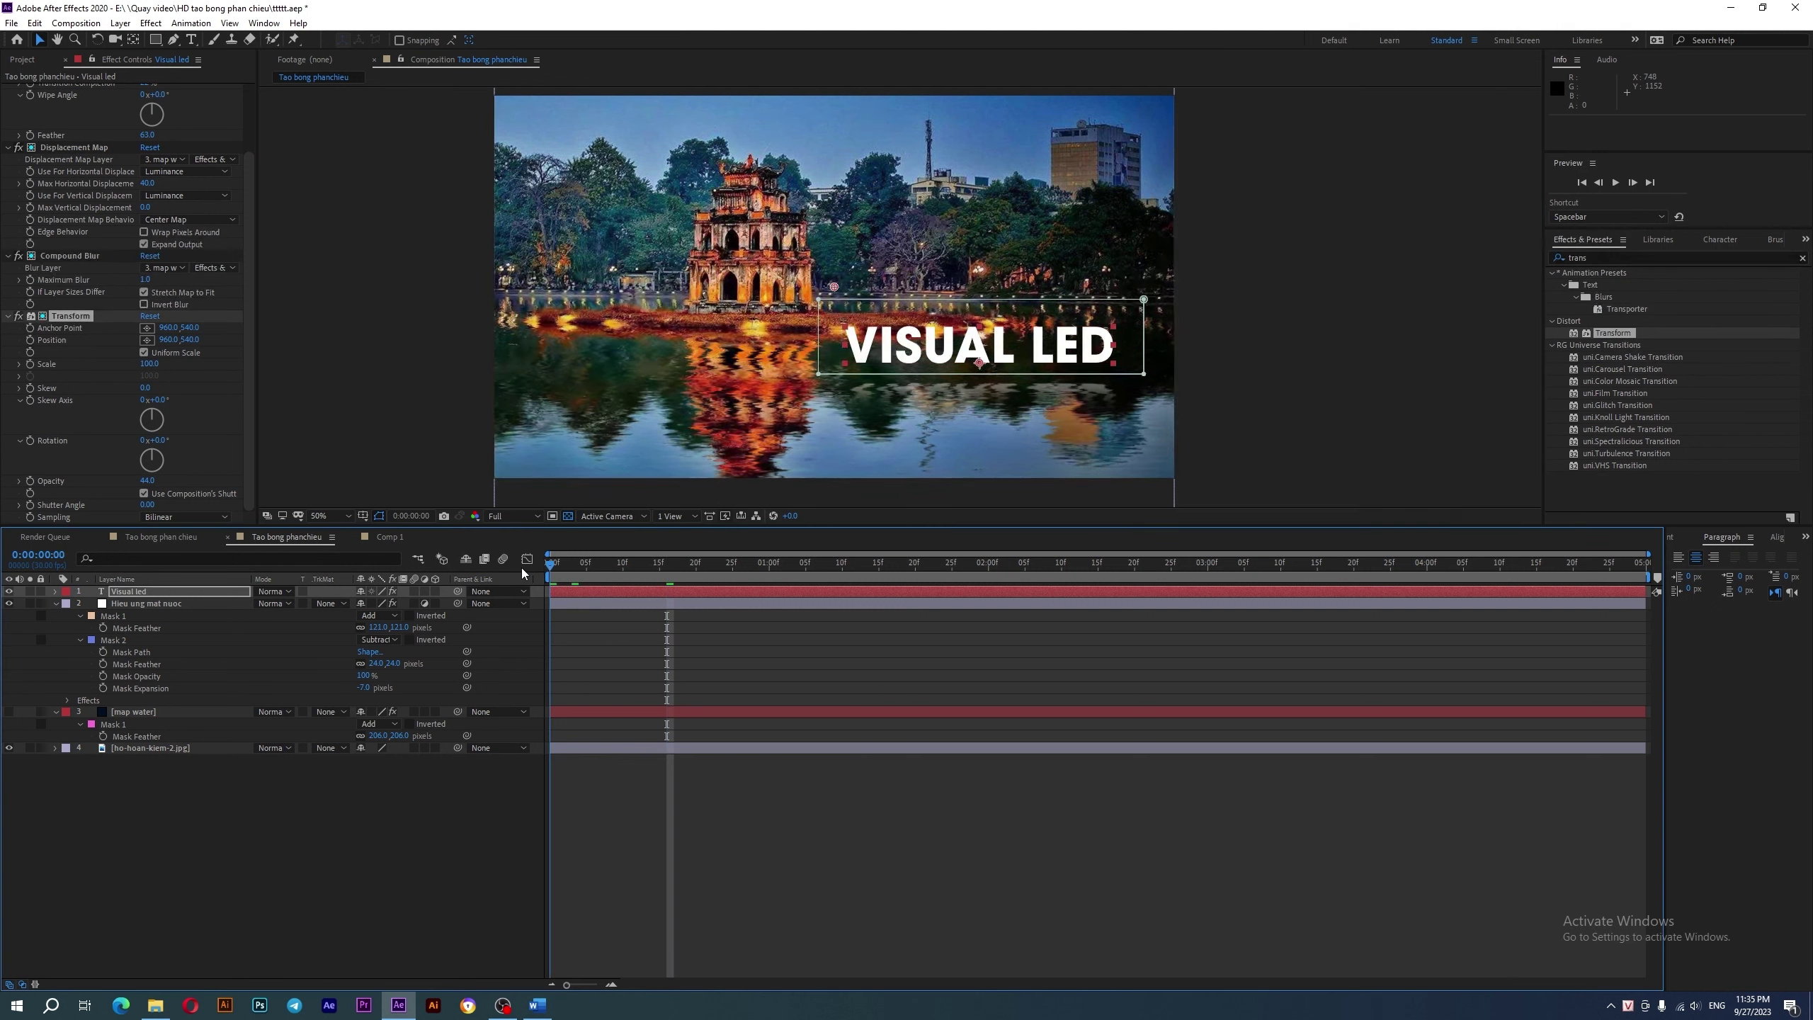
pyautogui.press('space')
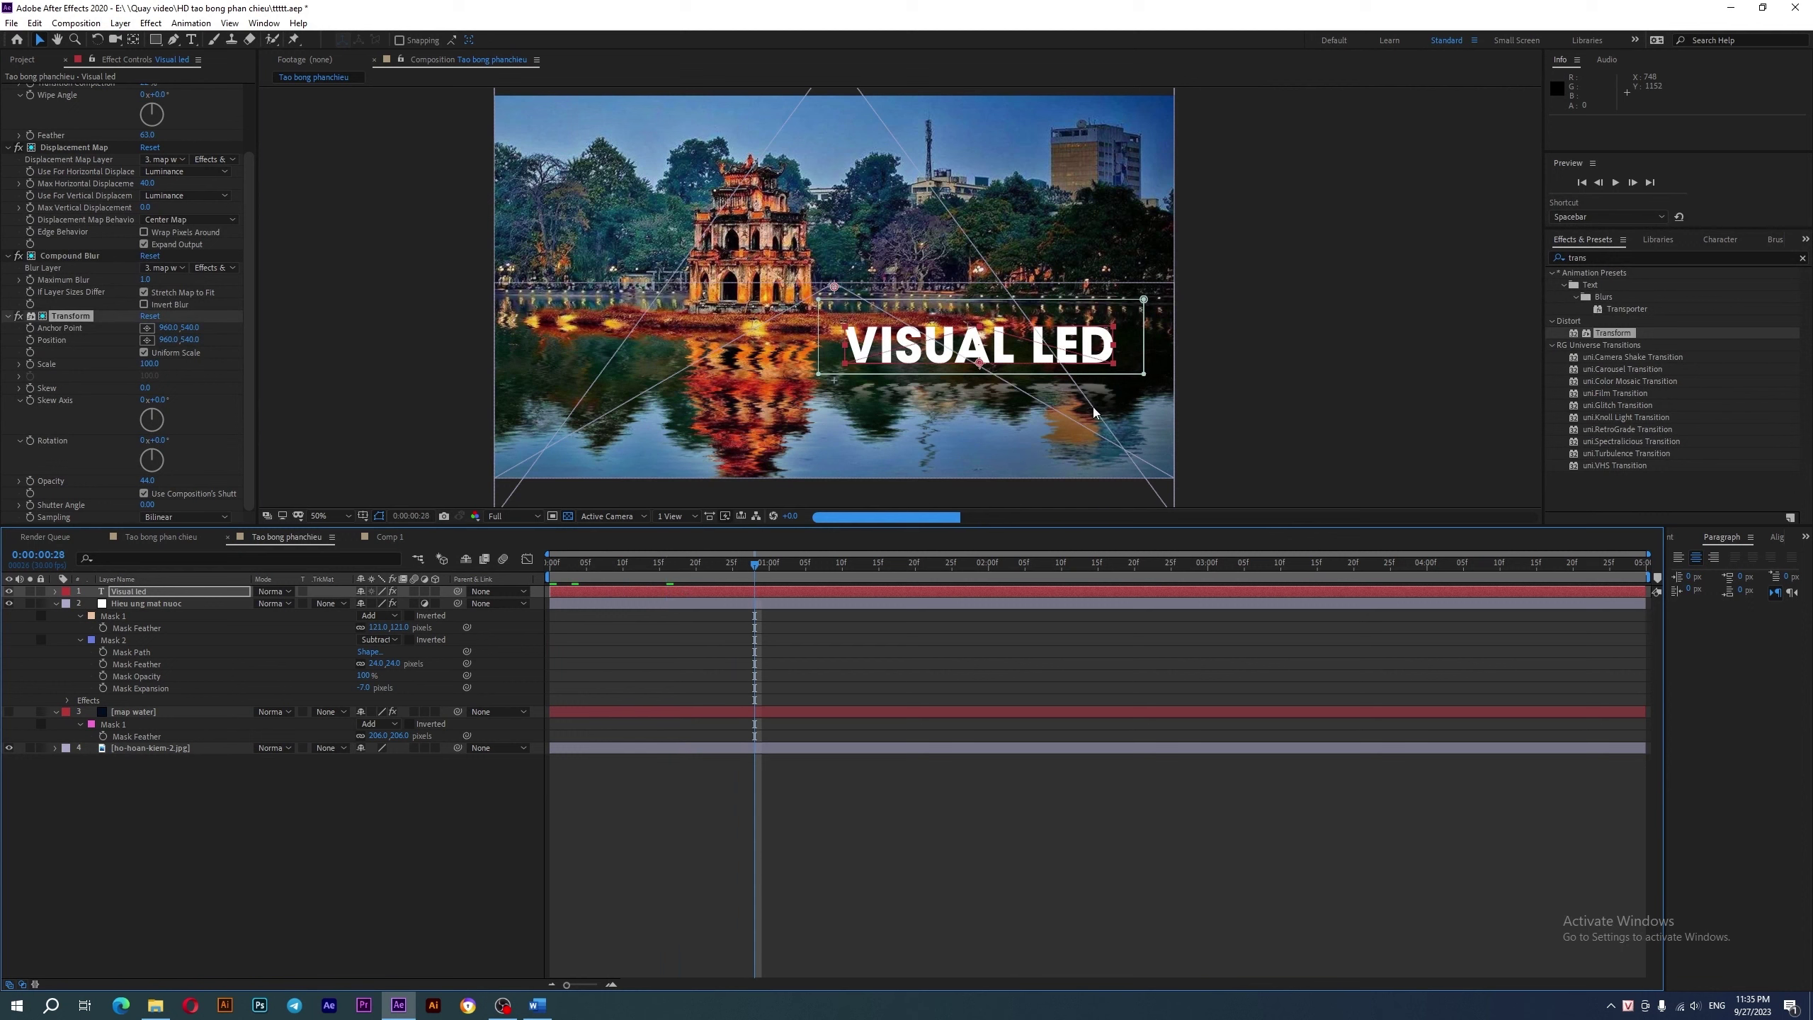
# - Add a second Transform, move it above Mirror, and push the title down to Position Y about 688
pyautogui.click(1610, 258)
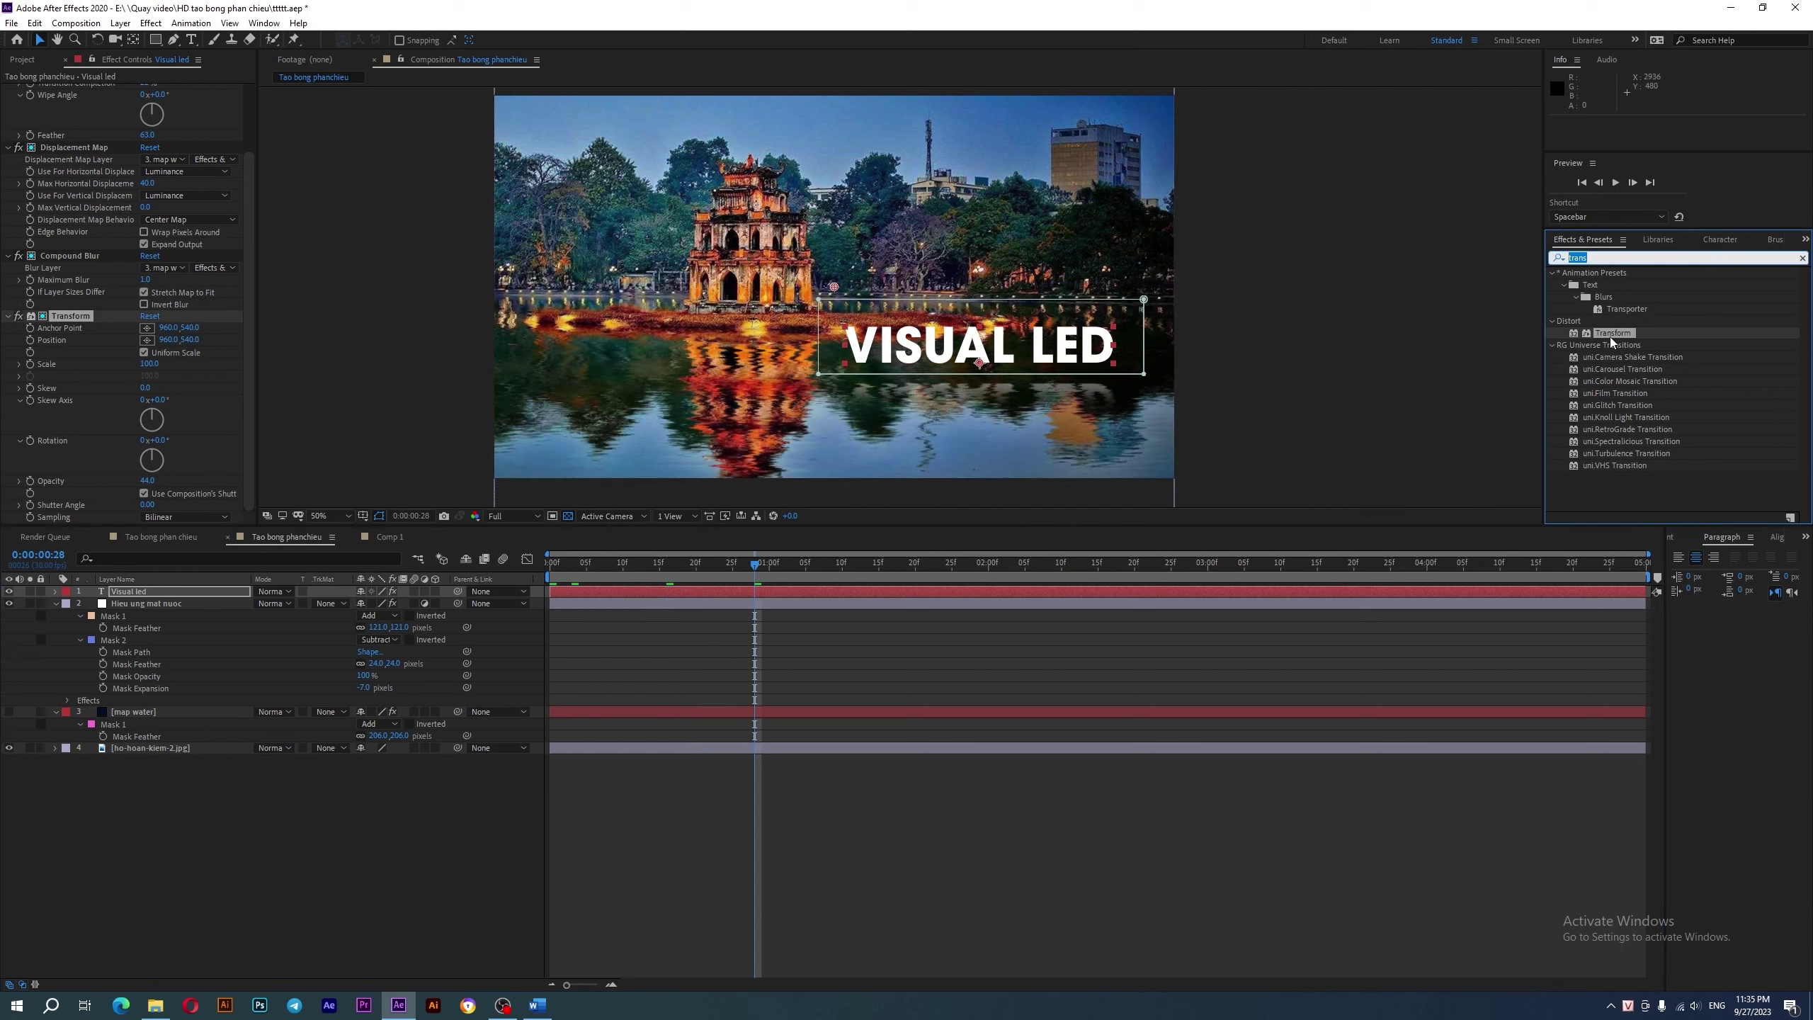
pyautogui.moveTo(1611, 335); pyautogui.dragTo(147, 465)
pyautogui.scroll(-3, 164, 343)
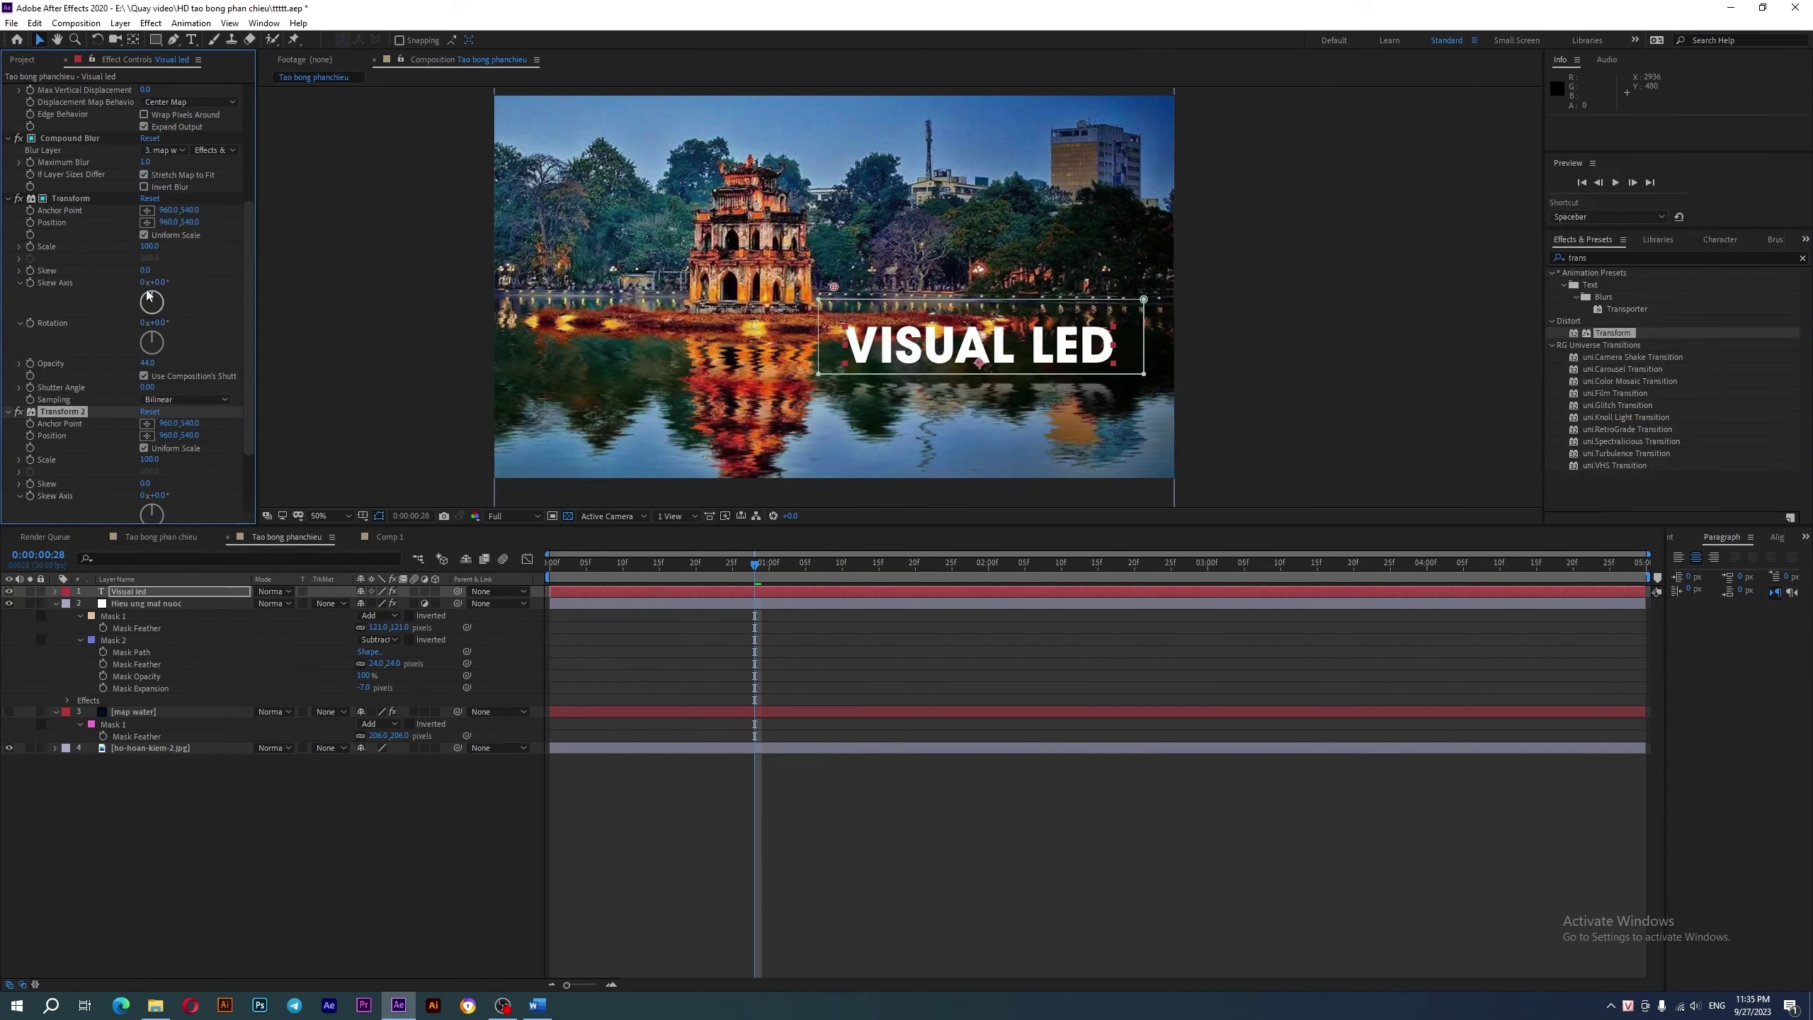
pyautogui.scroll(5, 148, 294)
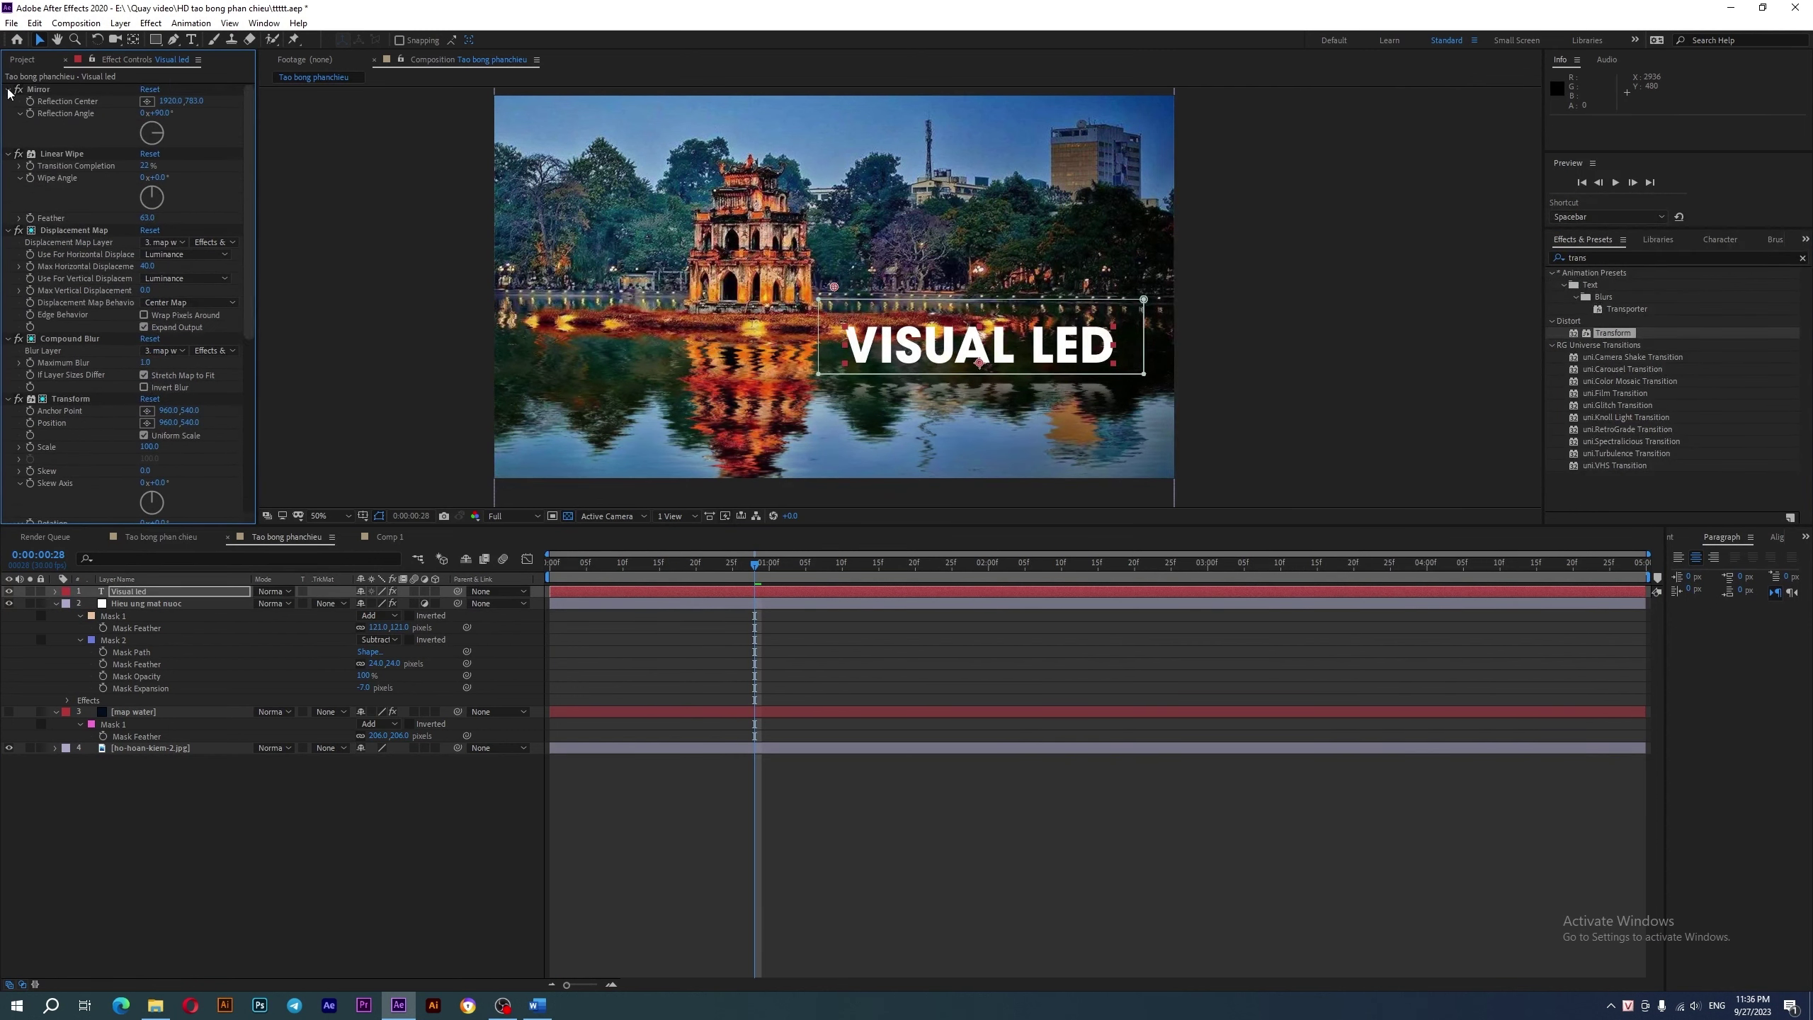
pyautogui.click(8, 89)
pyautogui.click(9, 101)
pyautogui.click(8, 114)
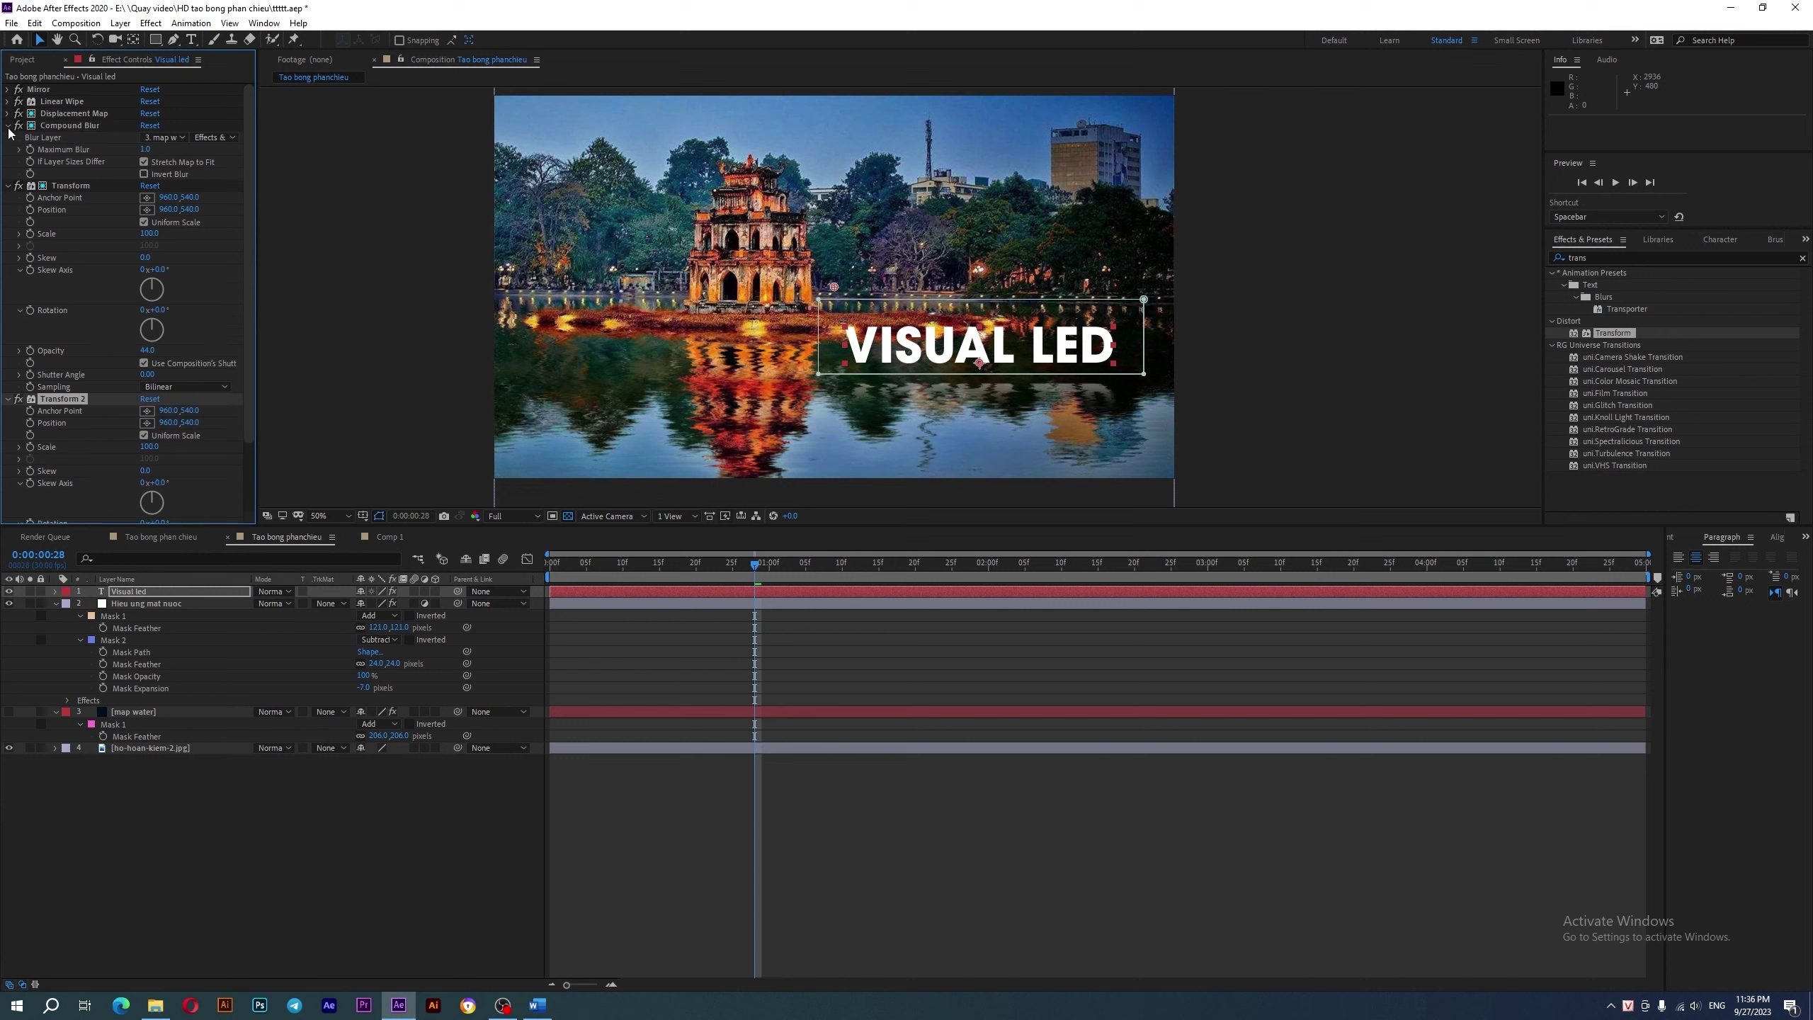
pyautogui.click(8, 125)
pyautogui.click(8, 138)
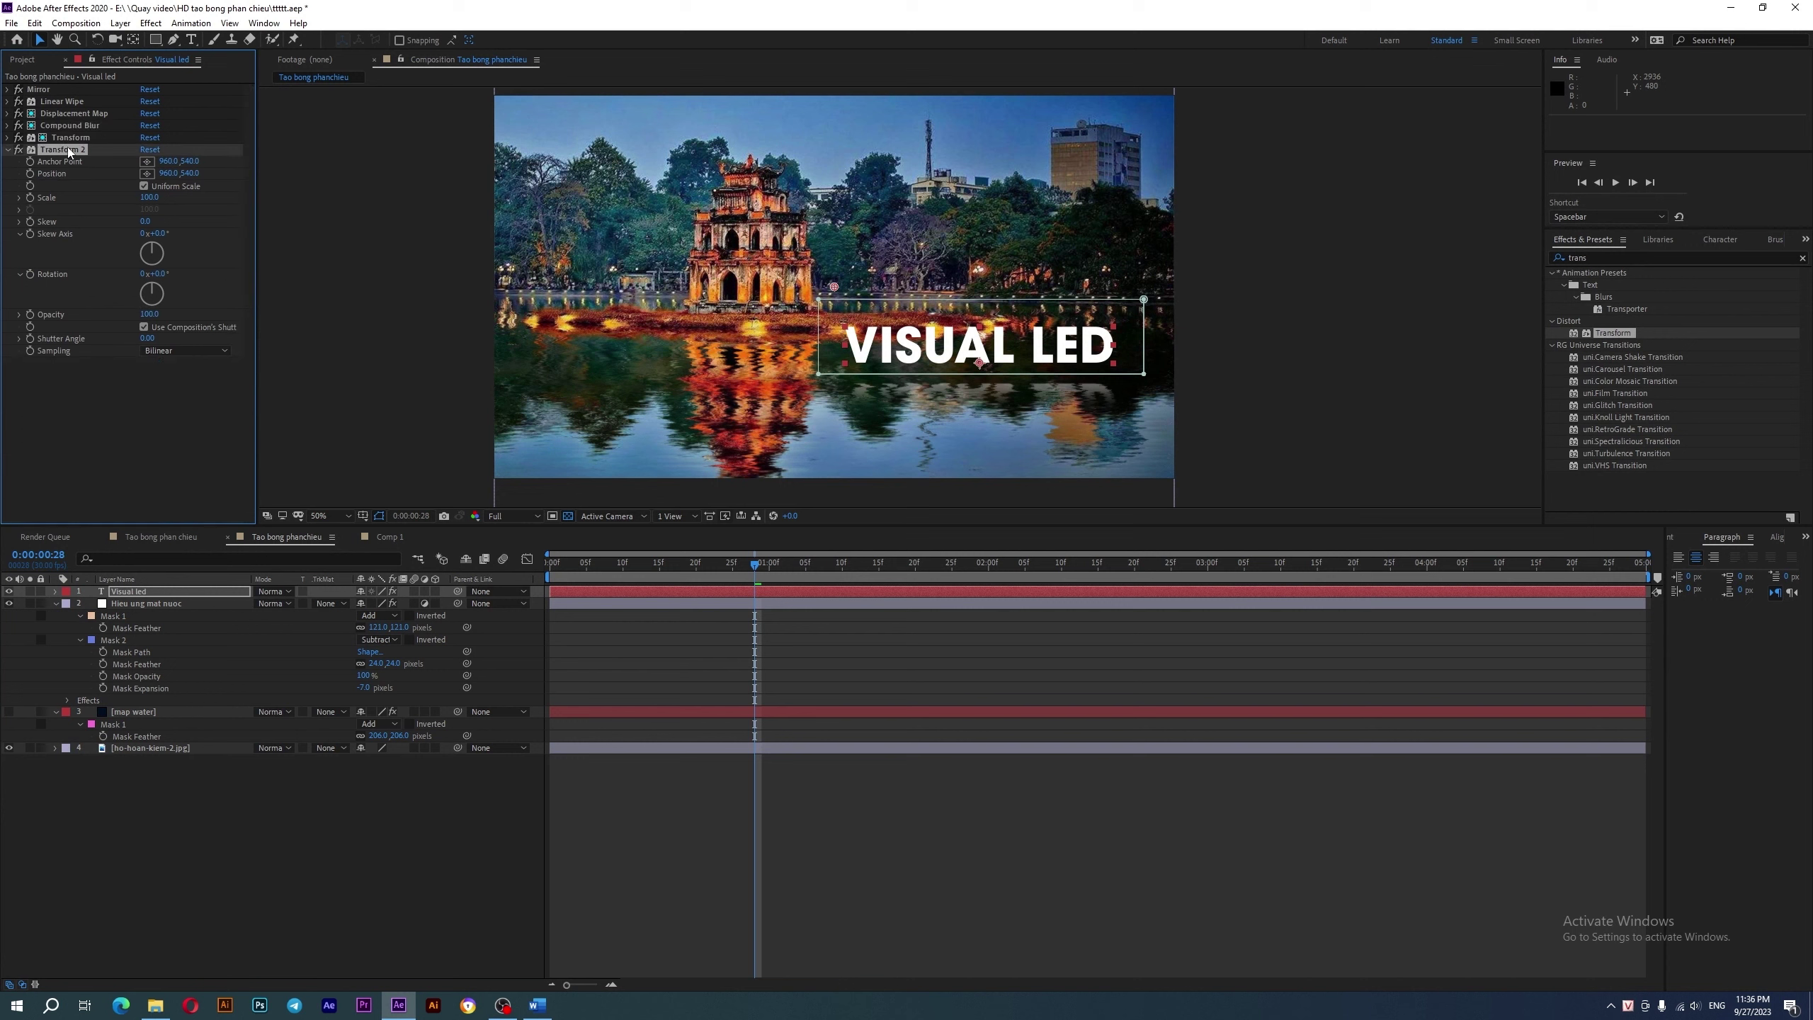
pyautogui.moveTo(68, 147); pyautogui.dragTo(62, 86)
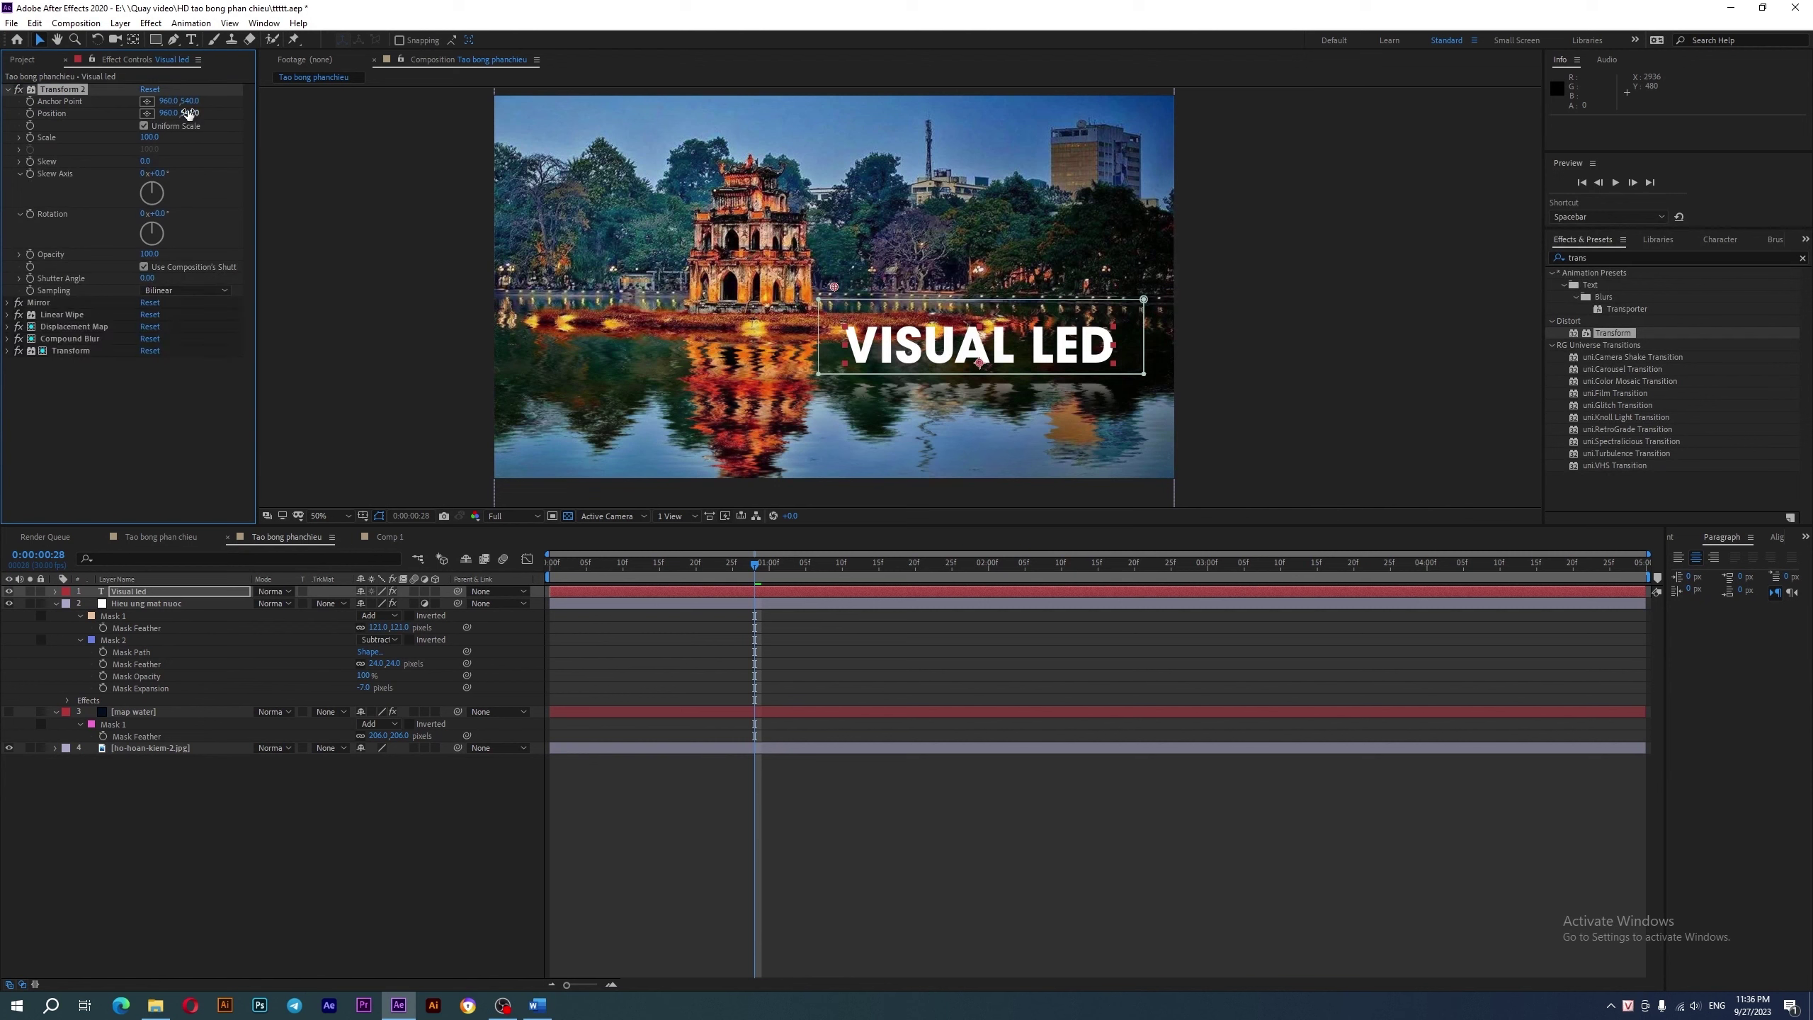
pyautogui.moveTo(189, 114); pyautogui.dragTo(281, 131)
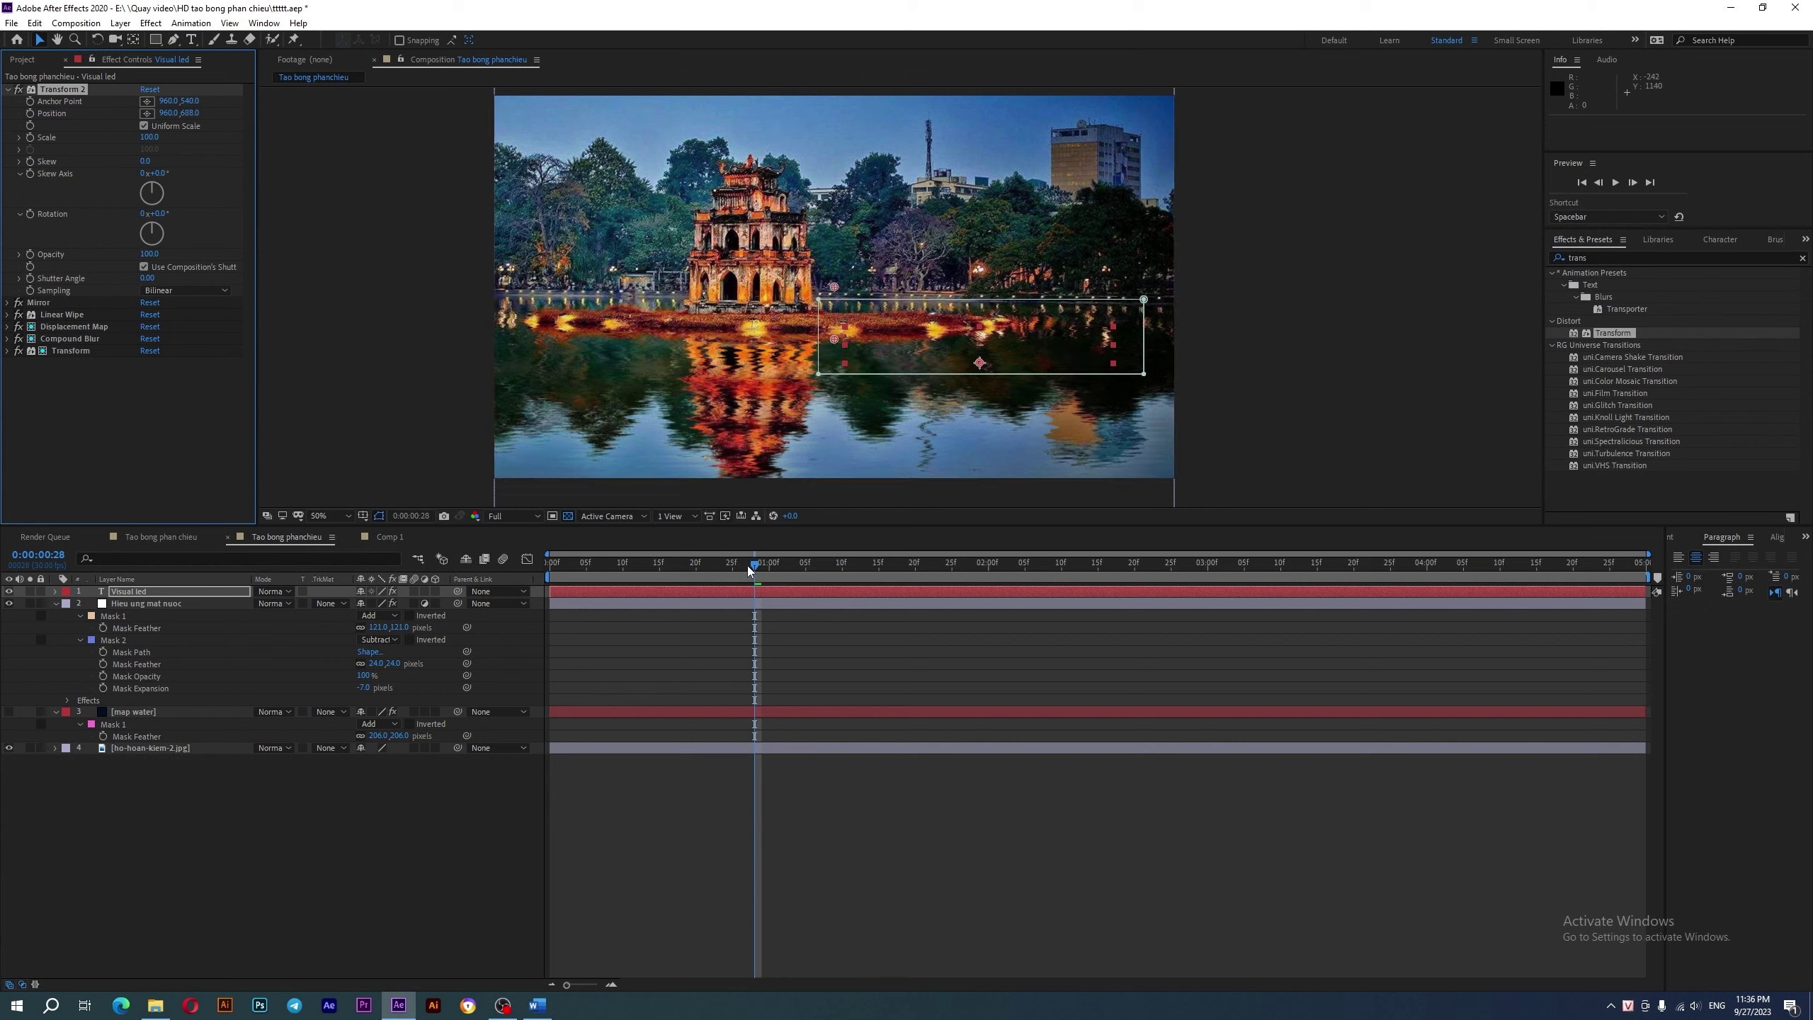
# - Keyframe the VISUAL LED title's Position so it rises from below into place by 1:00
pyautogui.moveTo(751, 564); pyautogui.dragTo(544, 573)
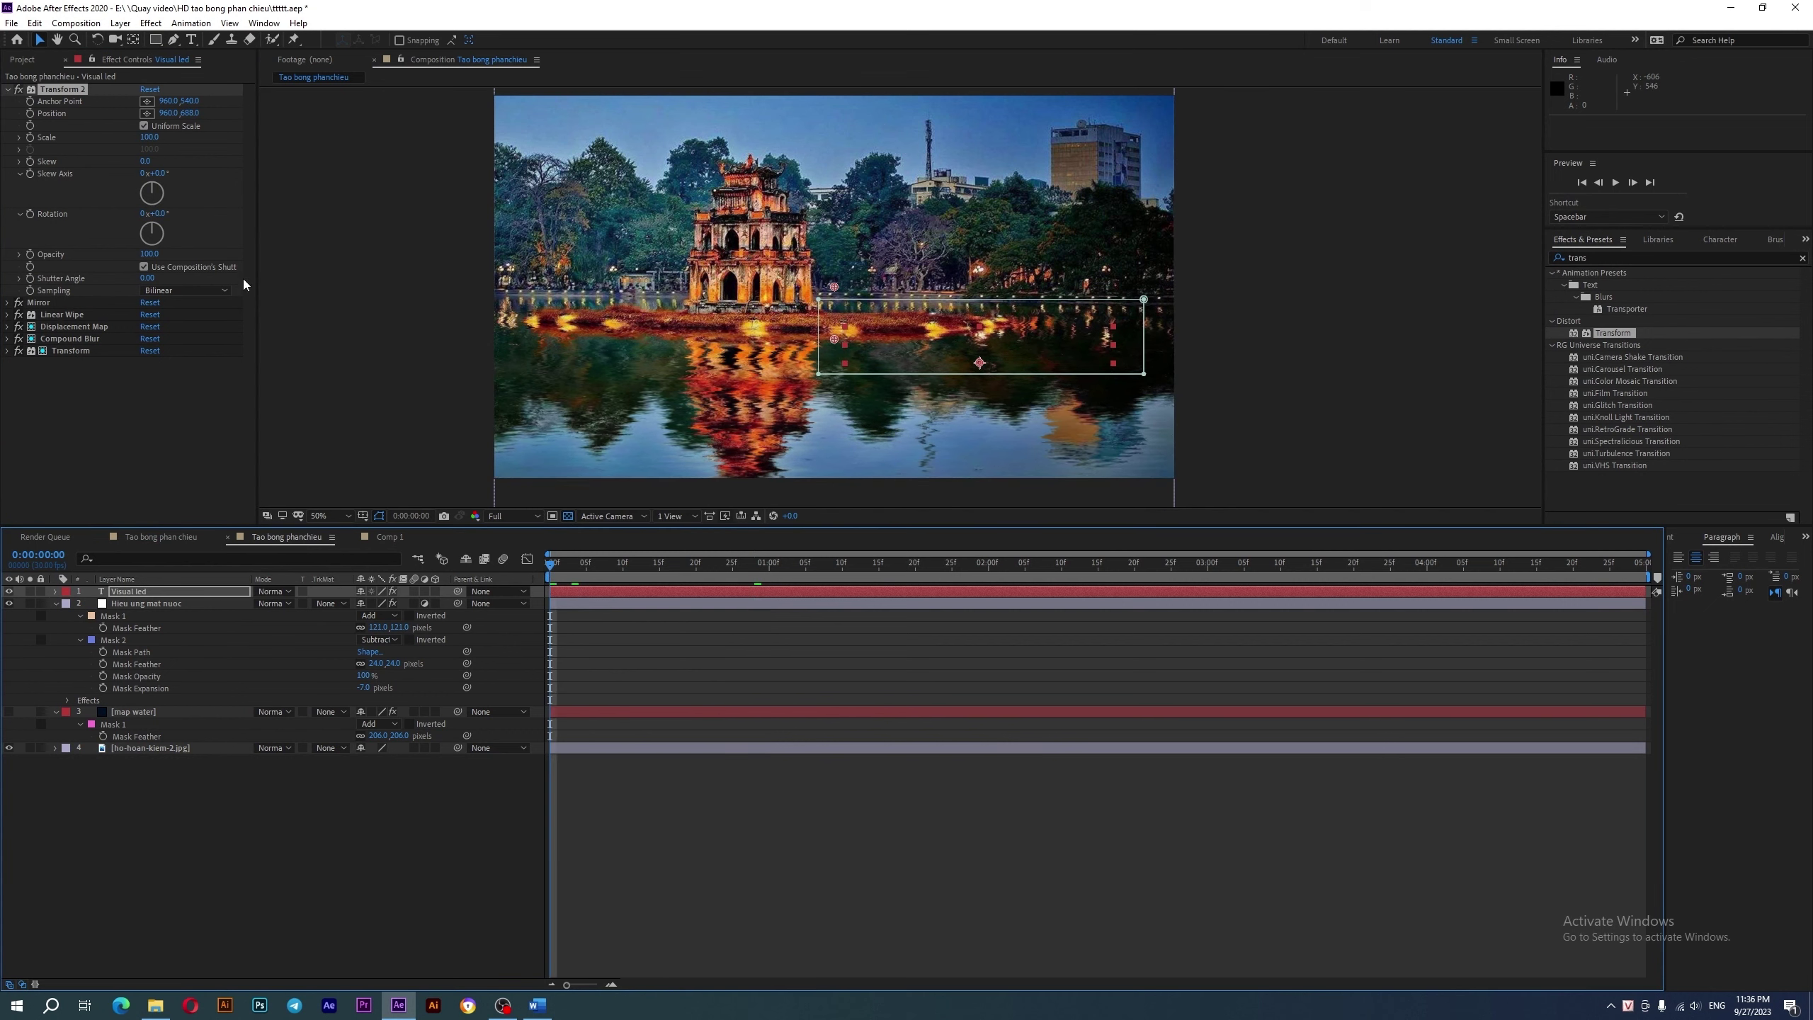
pyautogui.click(31, 121)
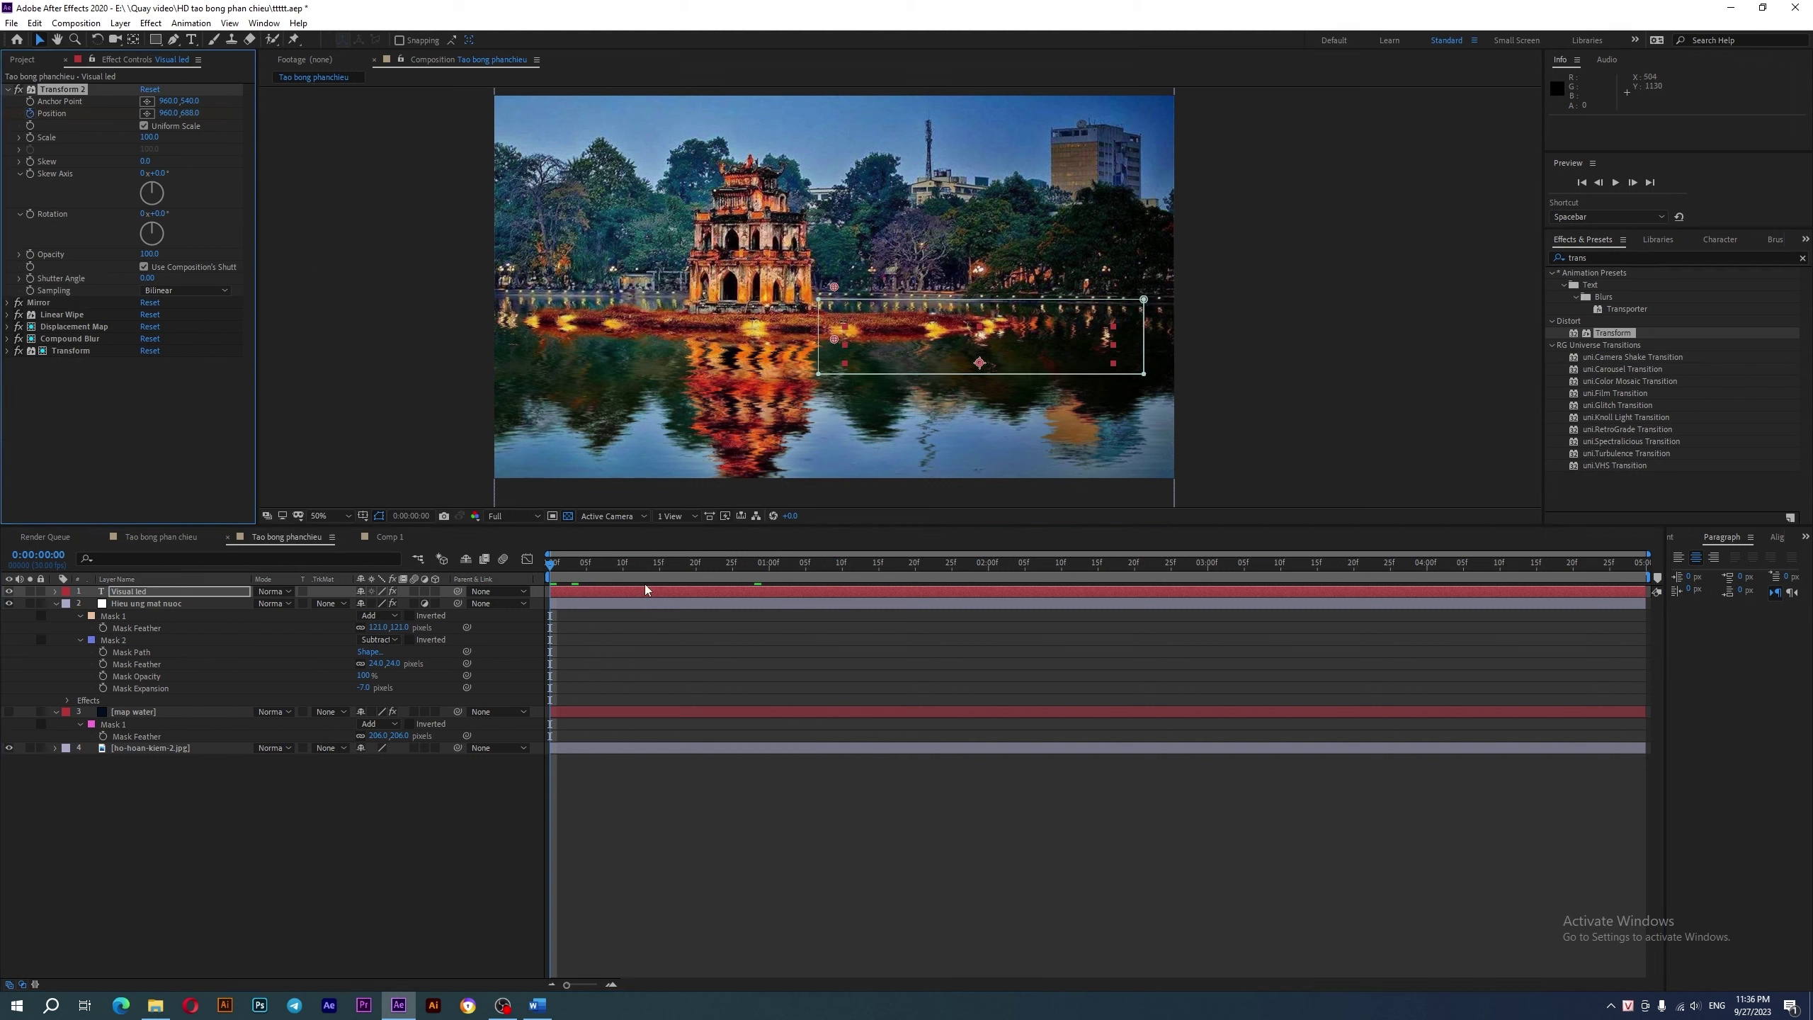
pyautogui.moveTo(553, 565); pyautogui.dragTo(769, 576)
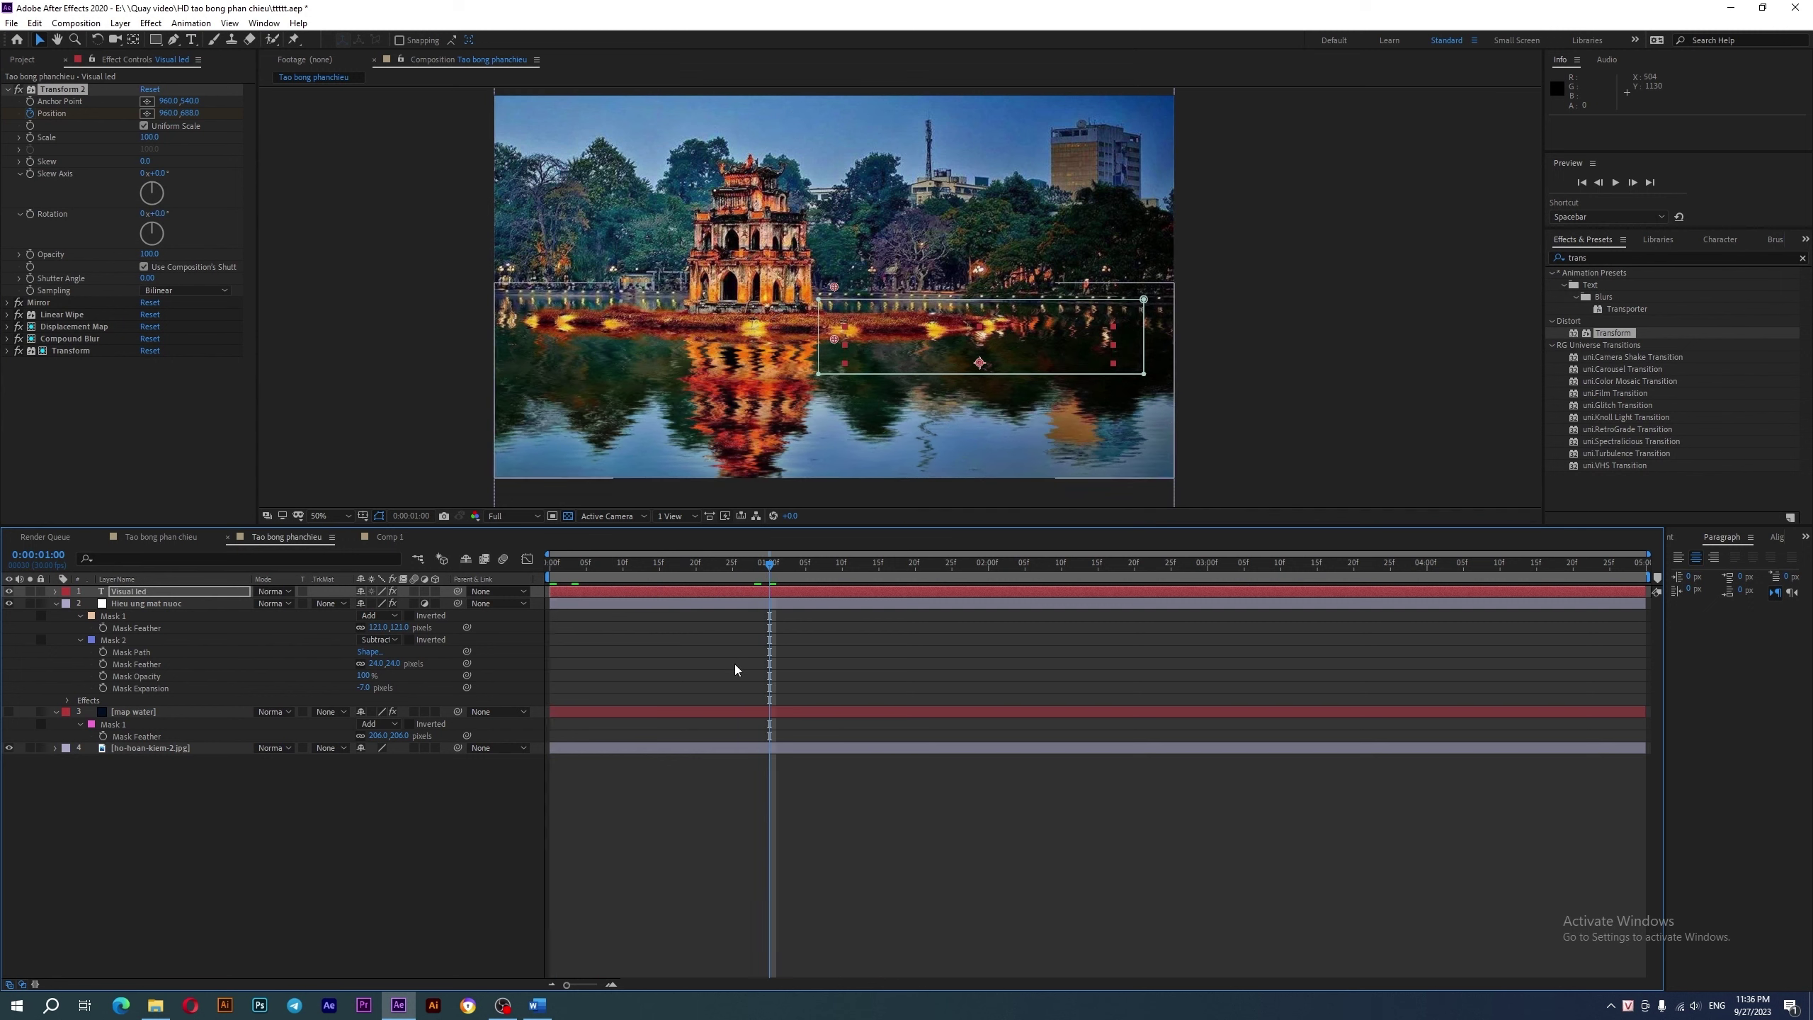
pyautogui.moveTo(194, 112); pyautogui.dragTo(171, 113)
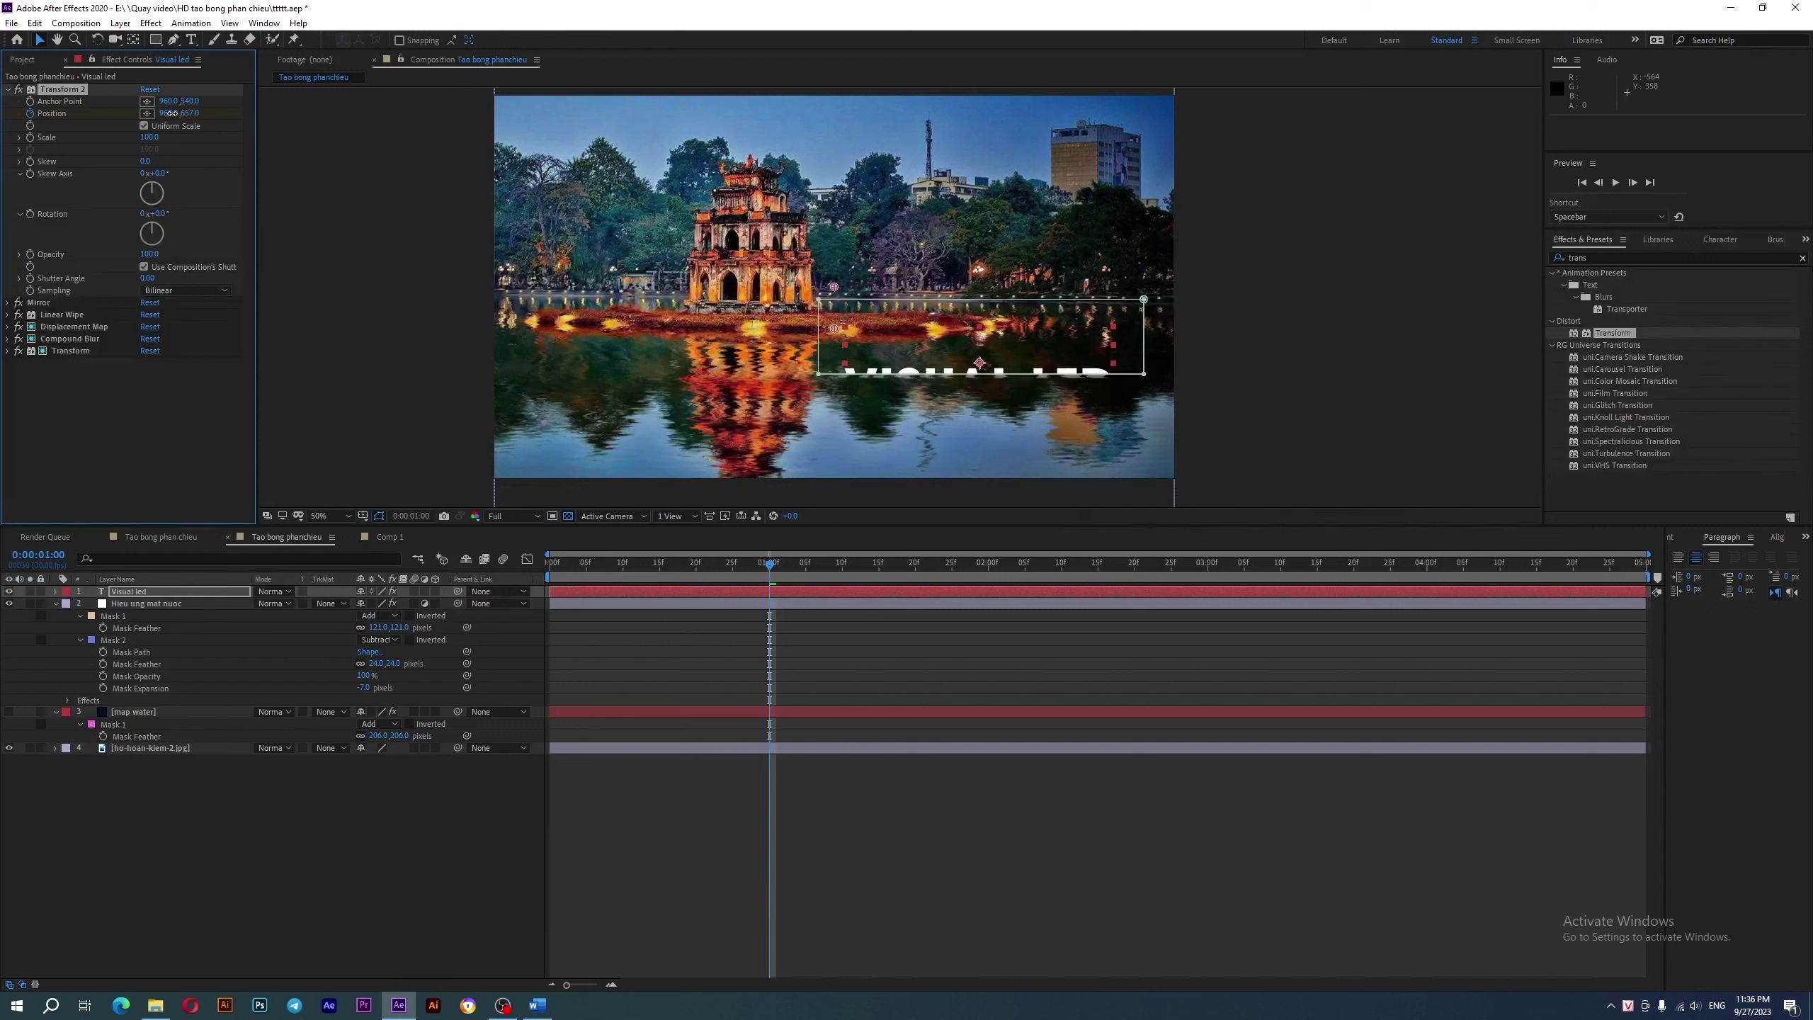
pyautogui.moveTo(166, 113); pyautogui.dragTo(48, 148)
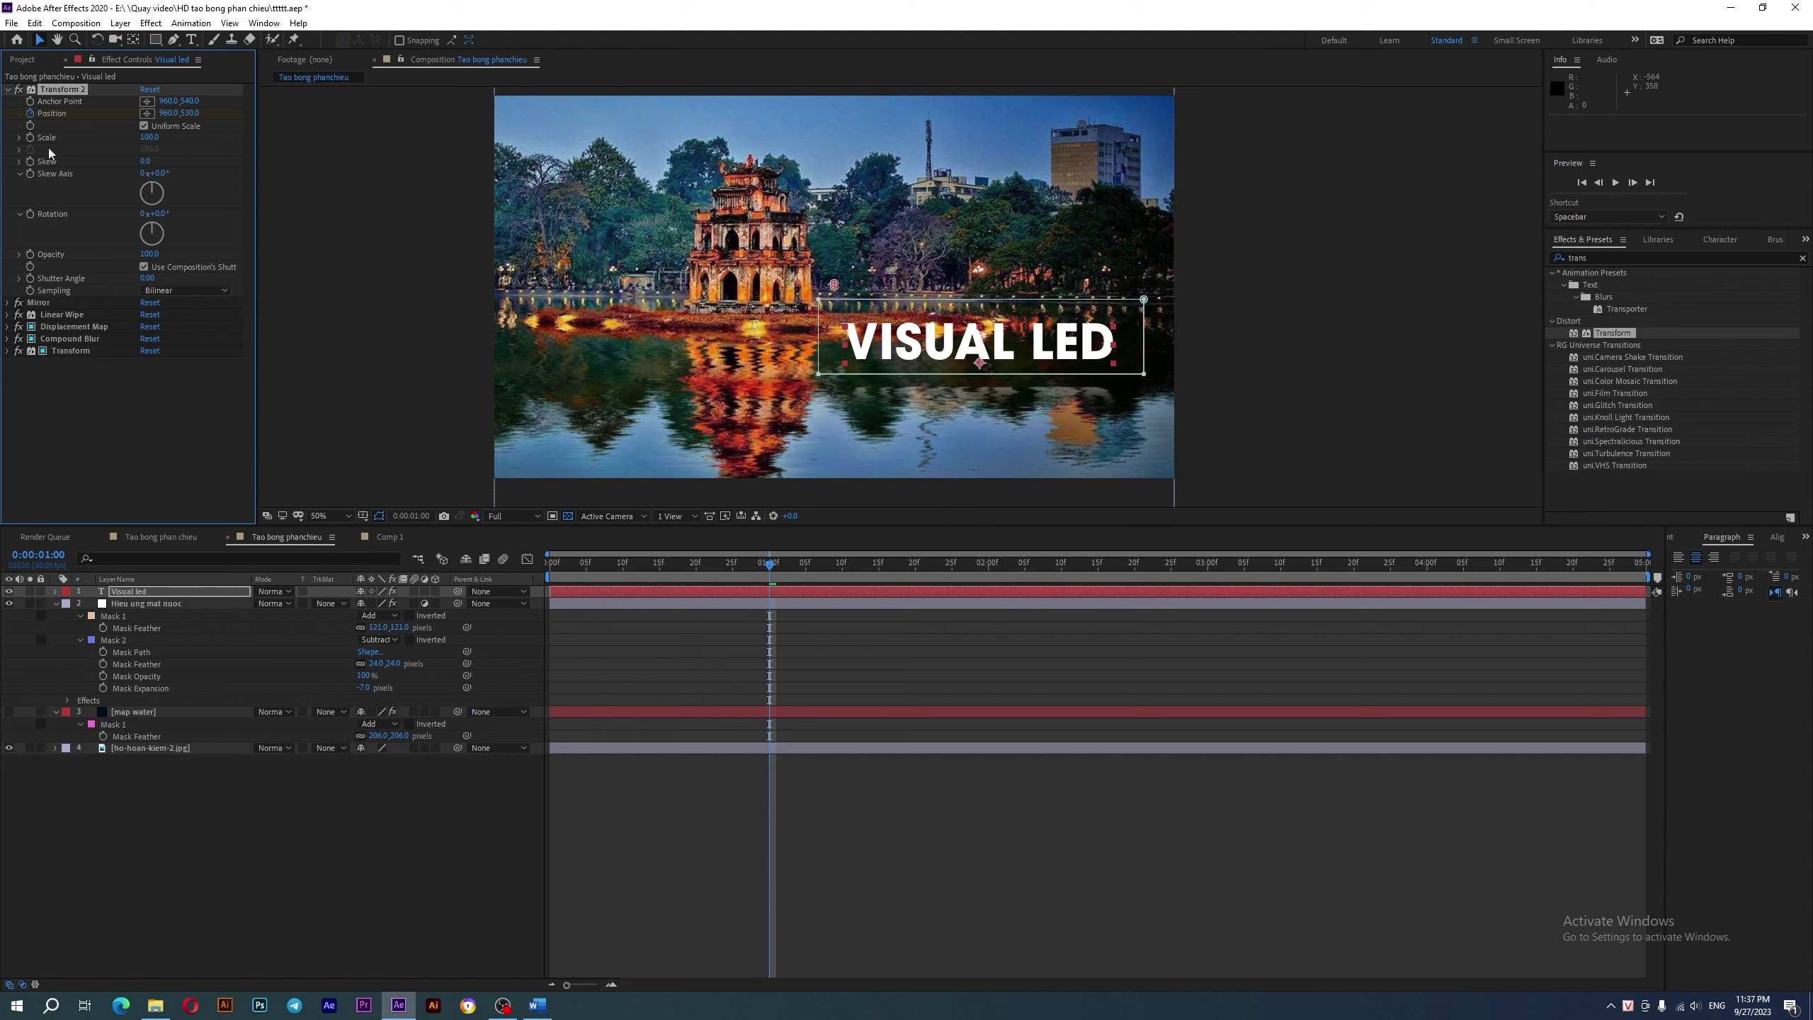
# - Return to the start and preview the title's rise-in animation
pyautogui.press('Home')
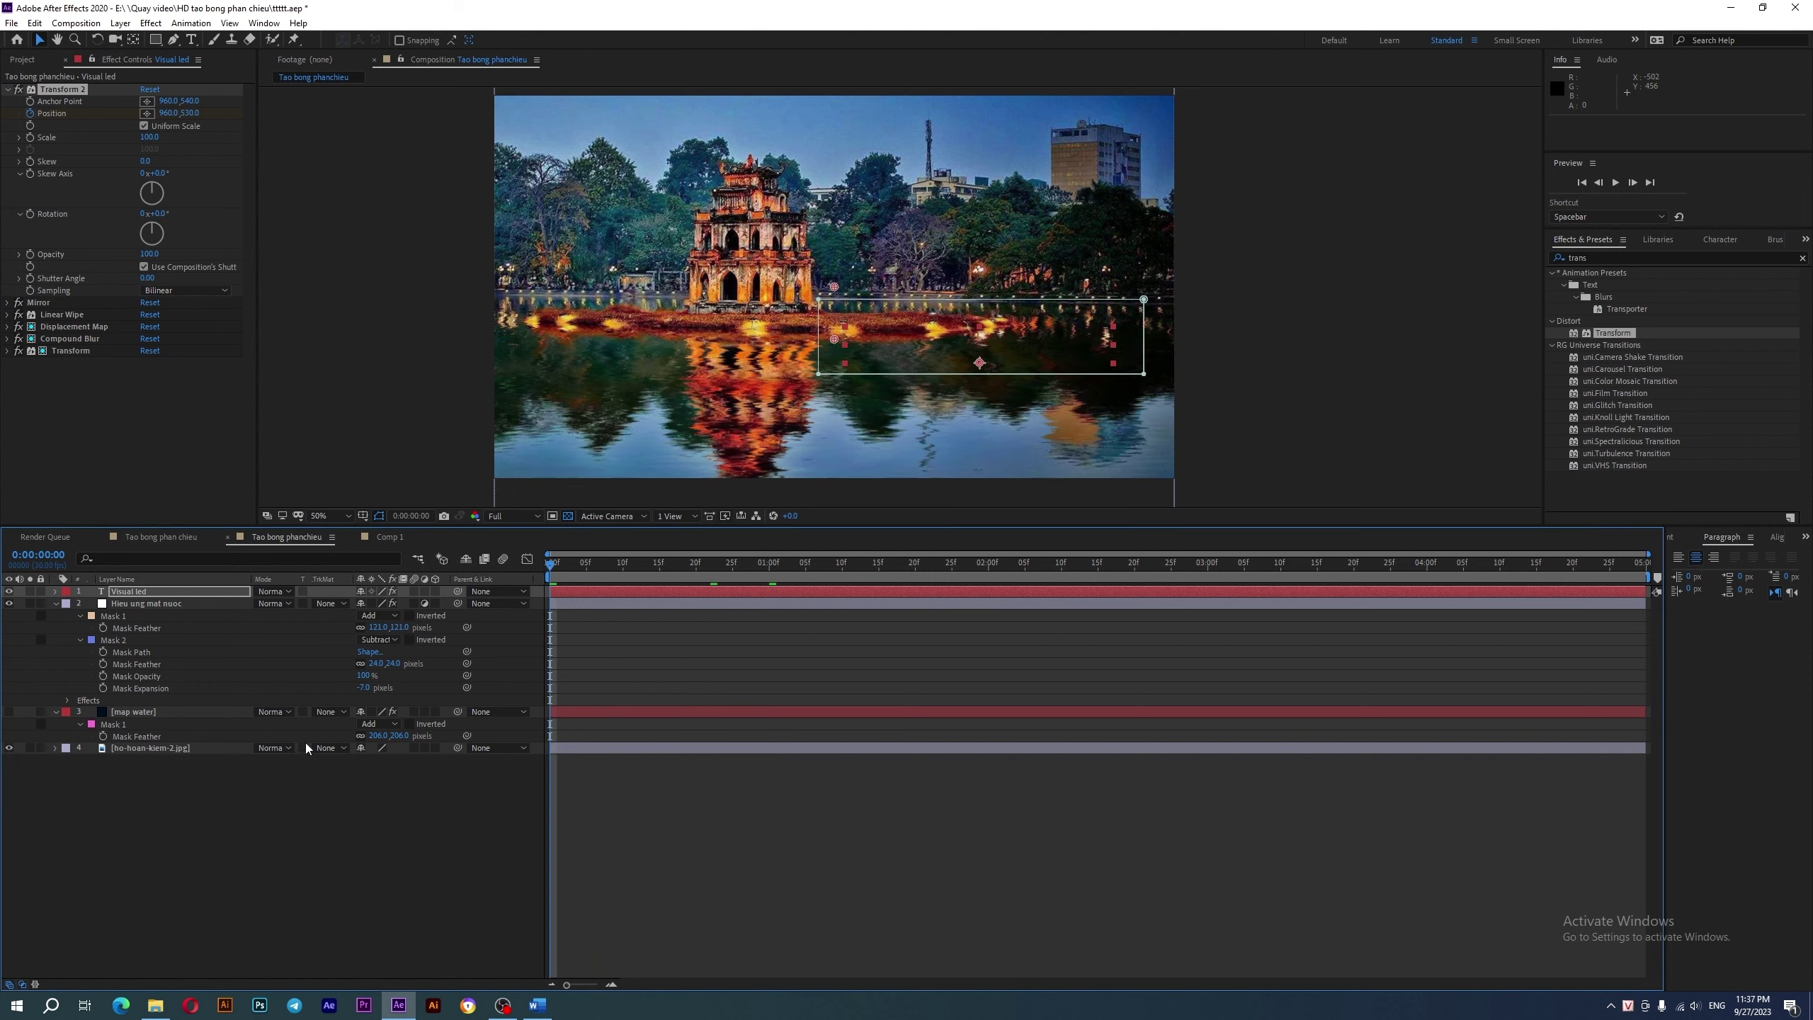
pyautogui.click(317, 824)
pyautogui.press('space')
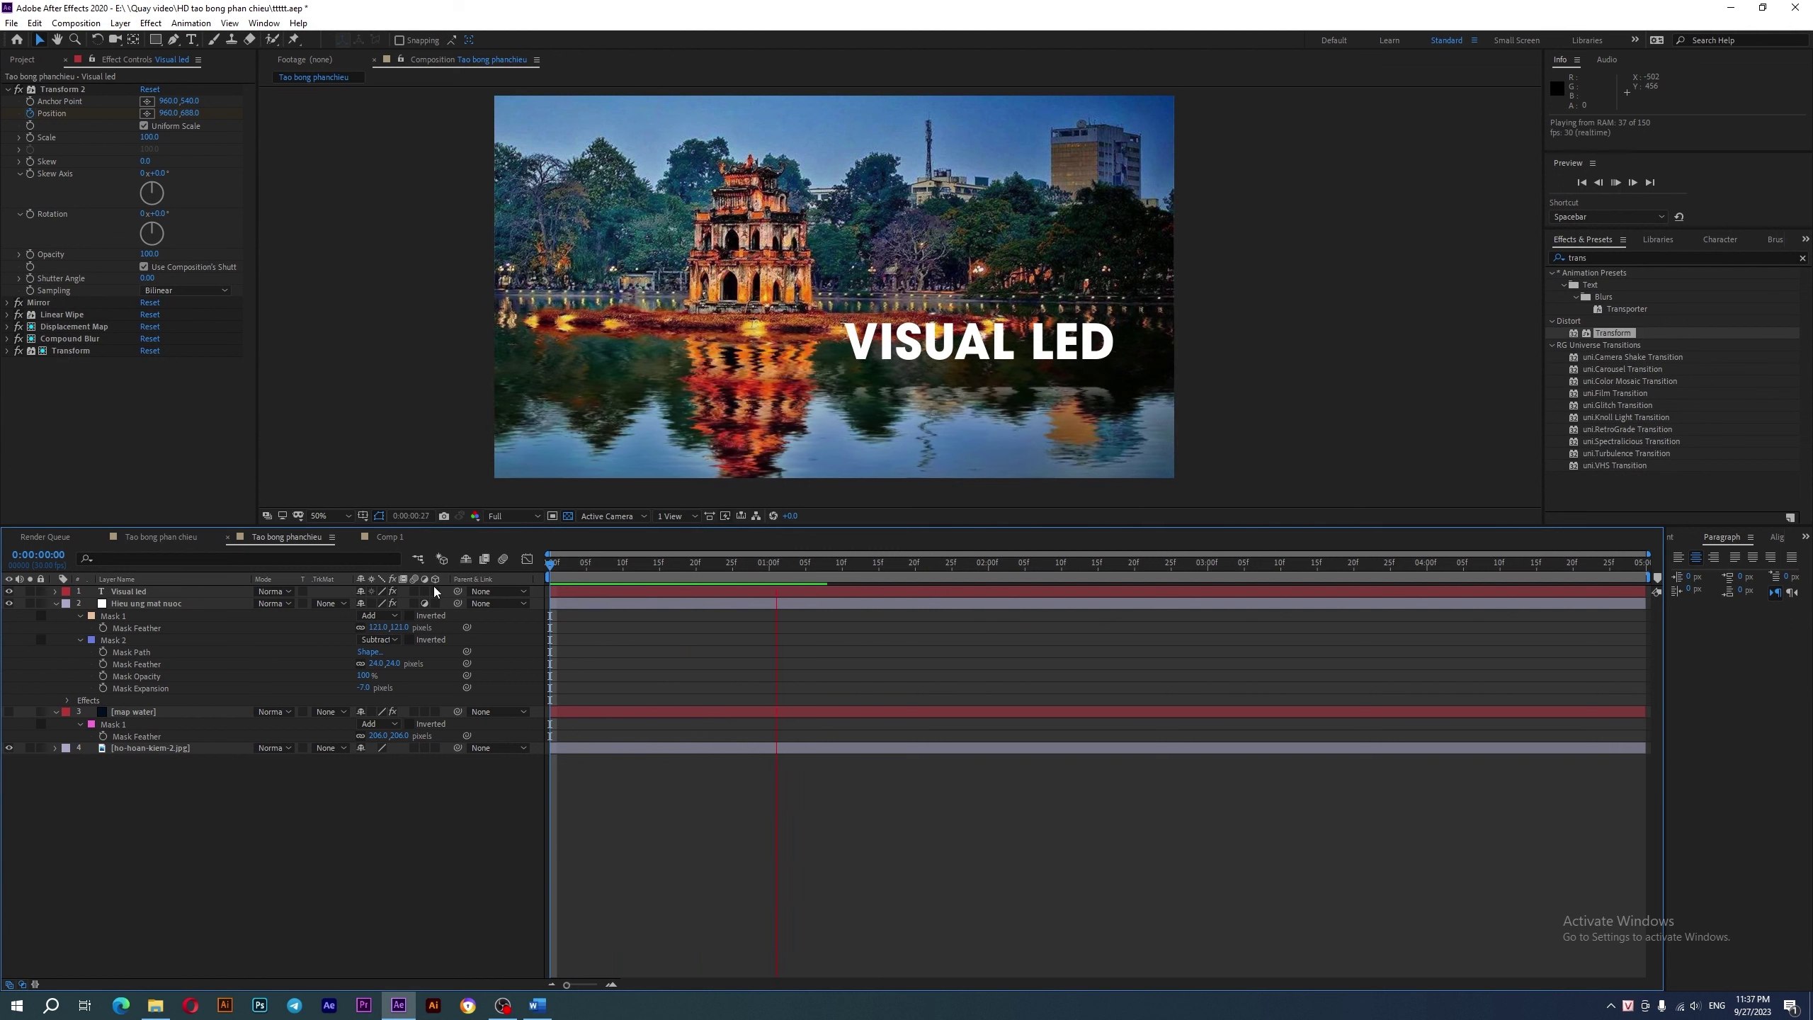
# - Apply Easy Ease (F9) to both Position keyframes of Visual led and preview it
pyautogui.click(138, 593)
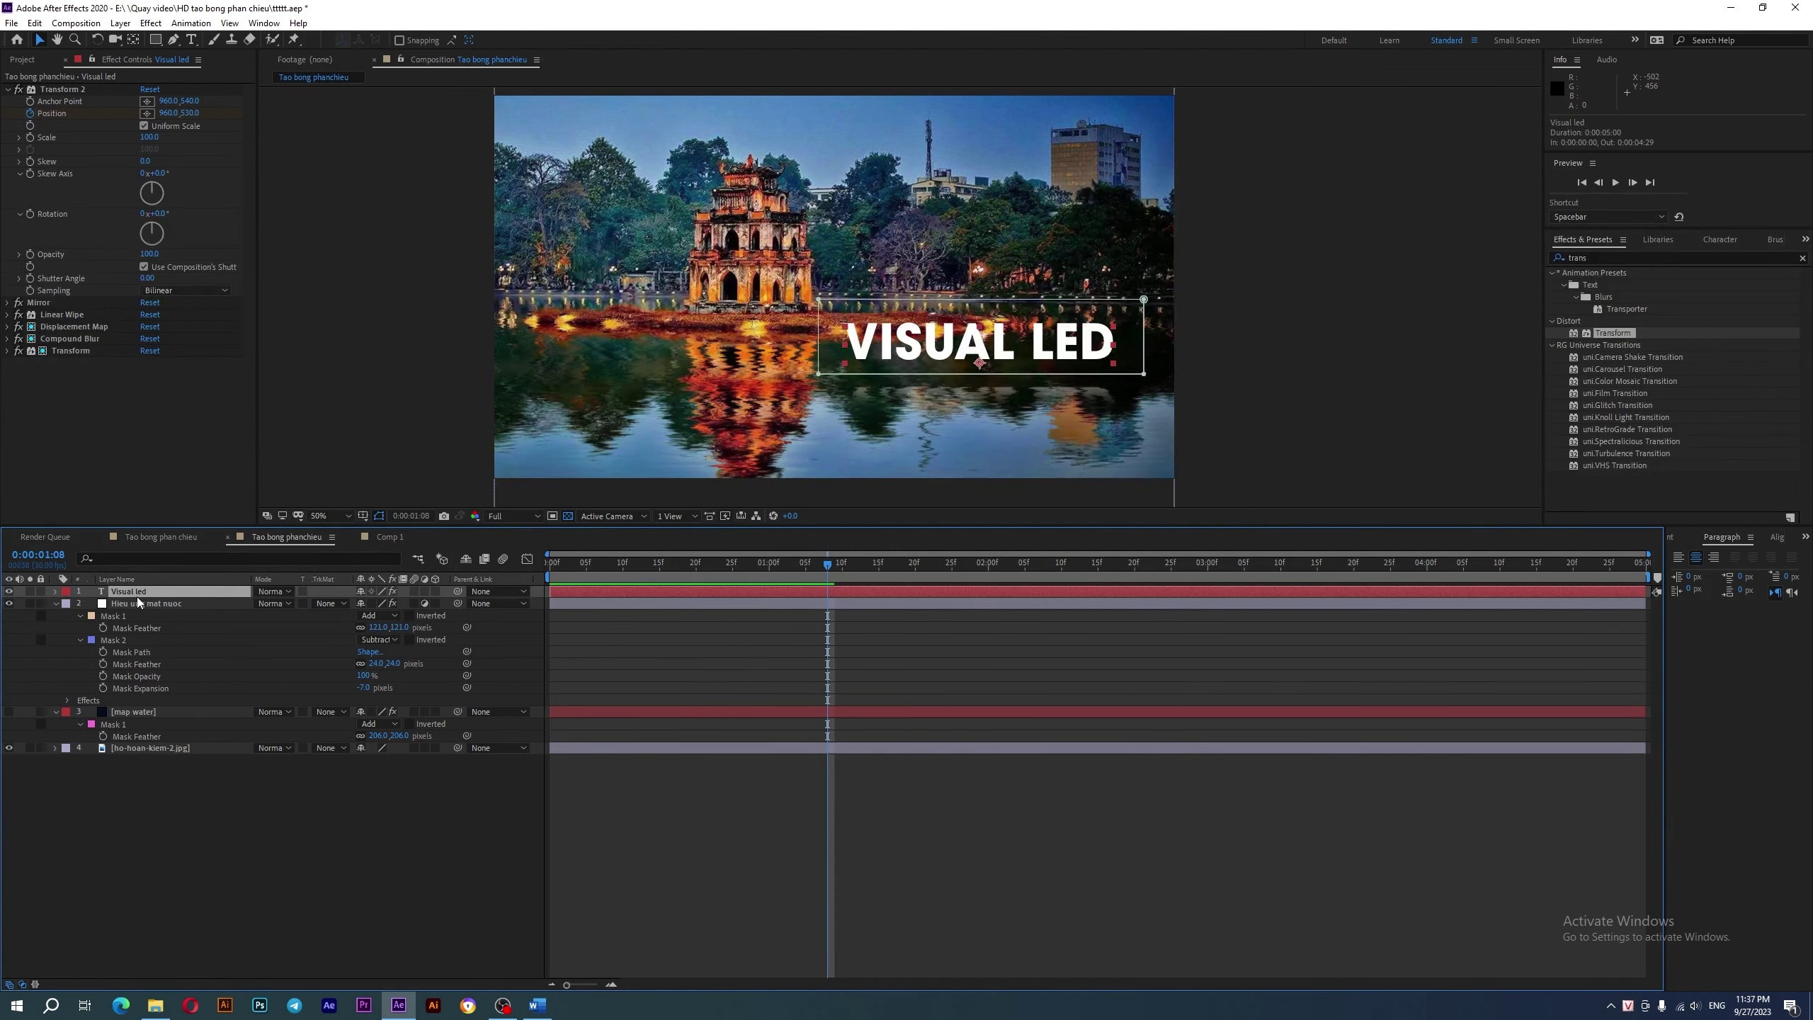
pyautogui.press('u')
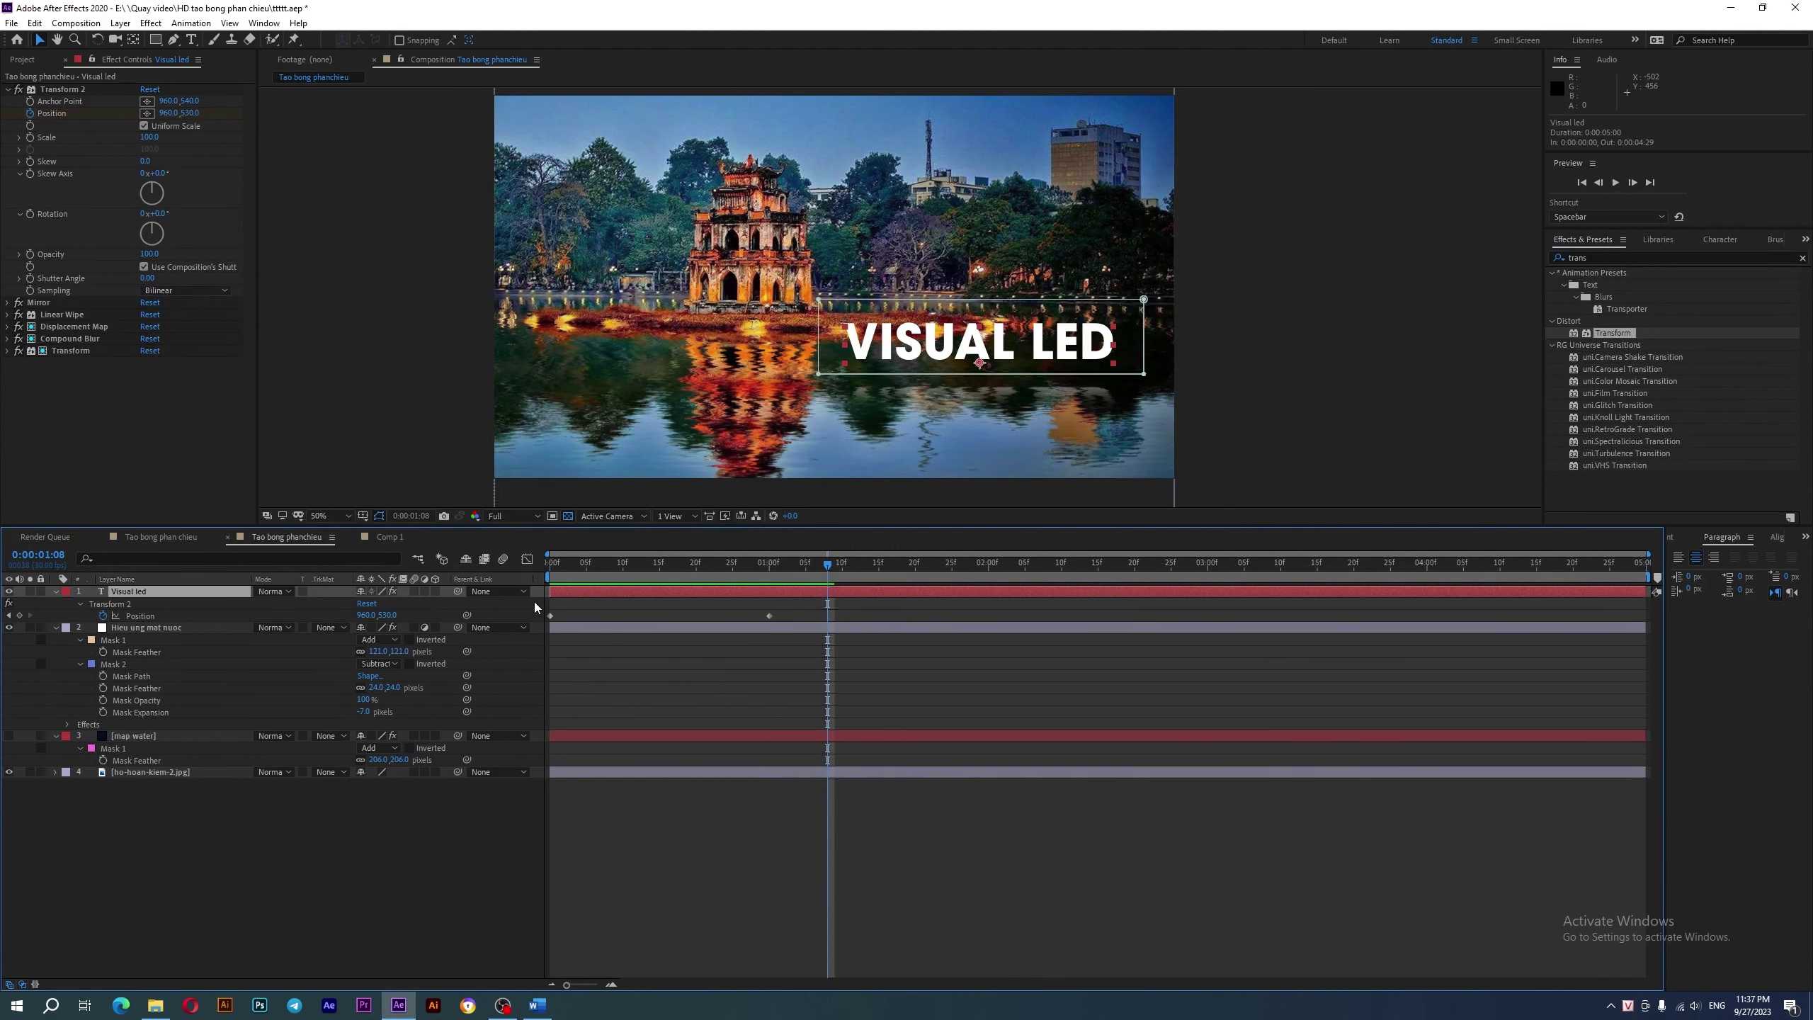
pyautogui.moveTo(535, 601); pyautogui.dragTo(805, 626)
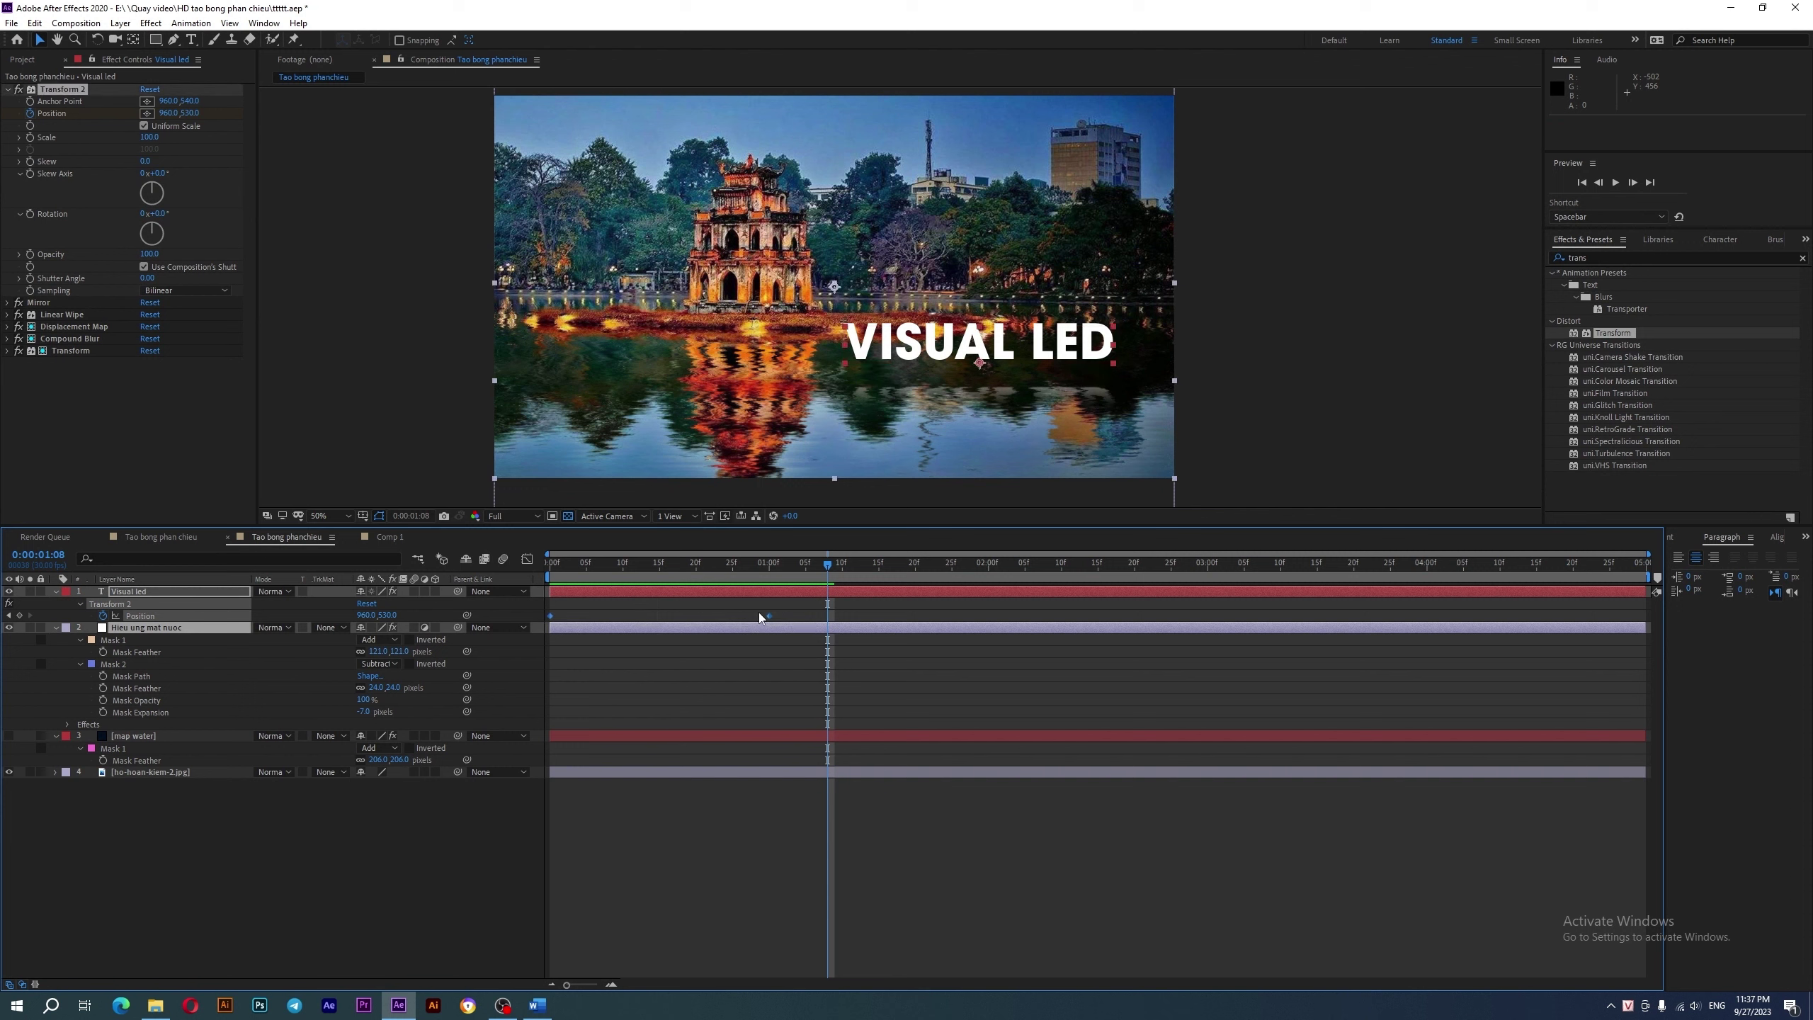
pyautogui.press('F9')
pyautogui.press('space')
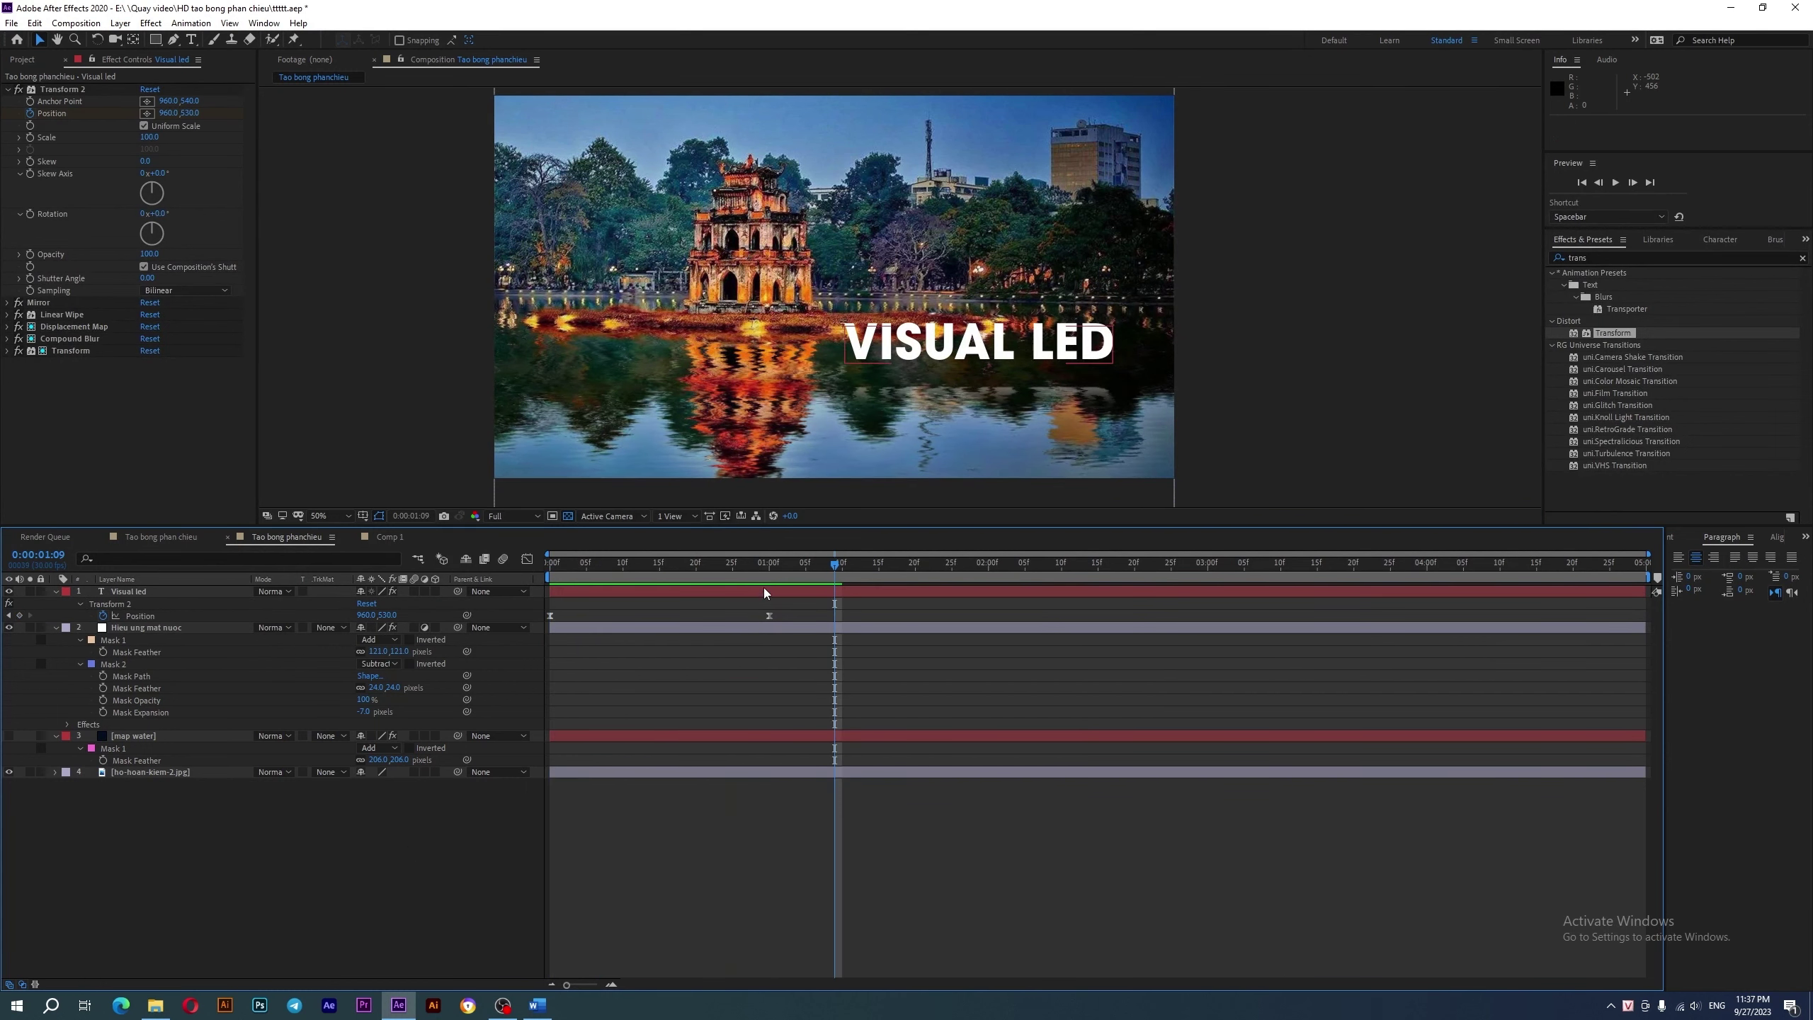
pyautogui.press('space')
pyautogui.press('space')
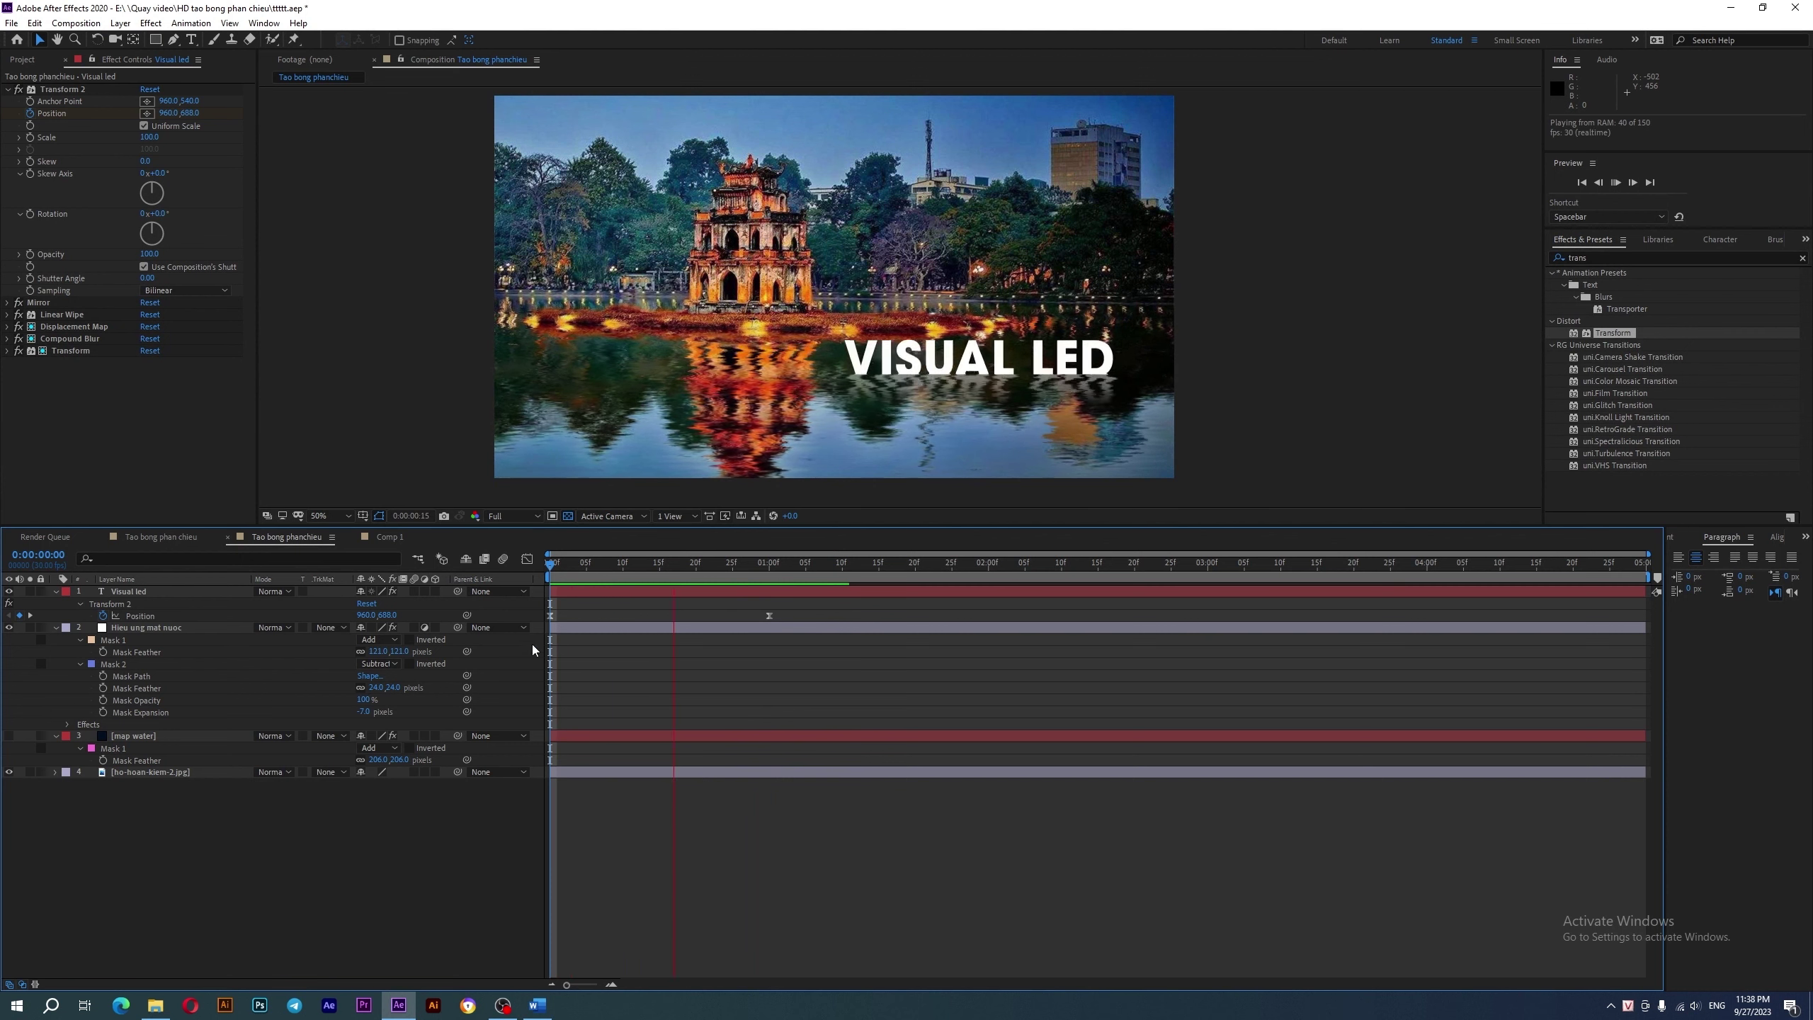
pyautogui.press('space')
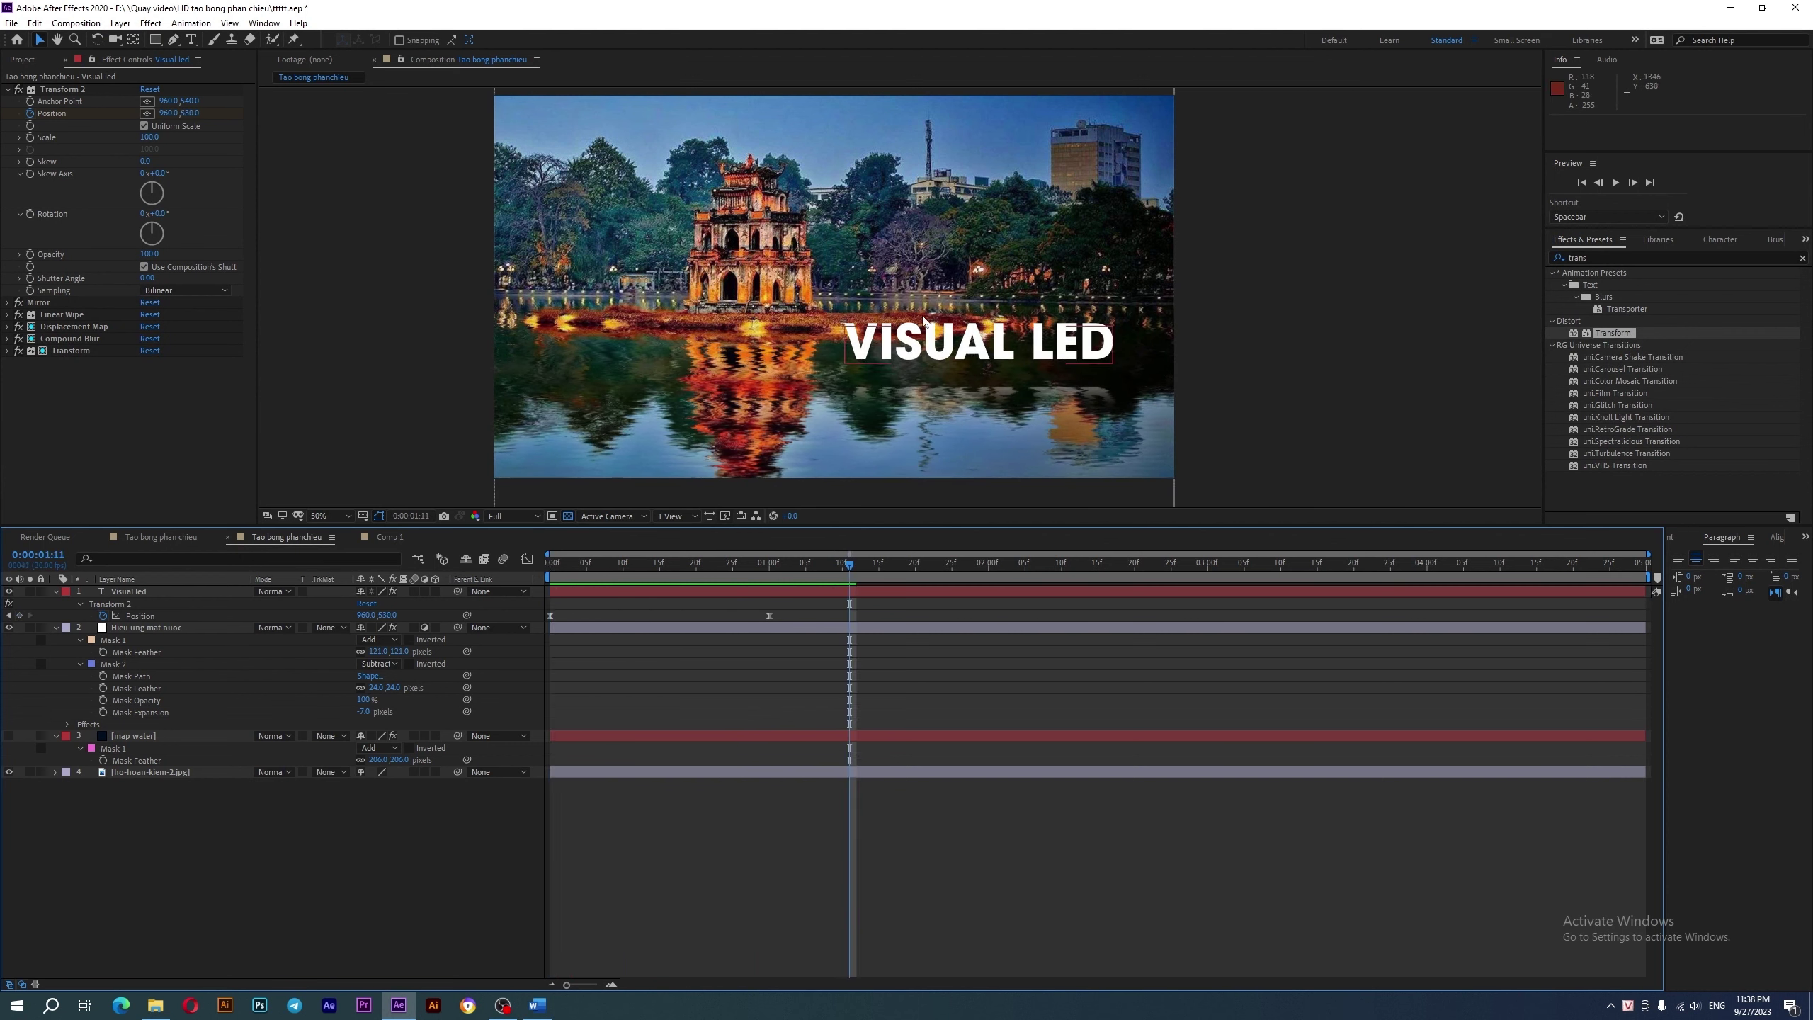
# - Search 'deep' in Effects & Presets and apply Deep Glow to the Visual led layer
pyautogui.click(1610, 255)
pyautogui.write('d')
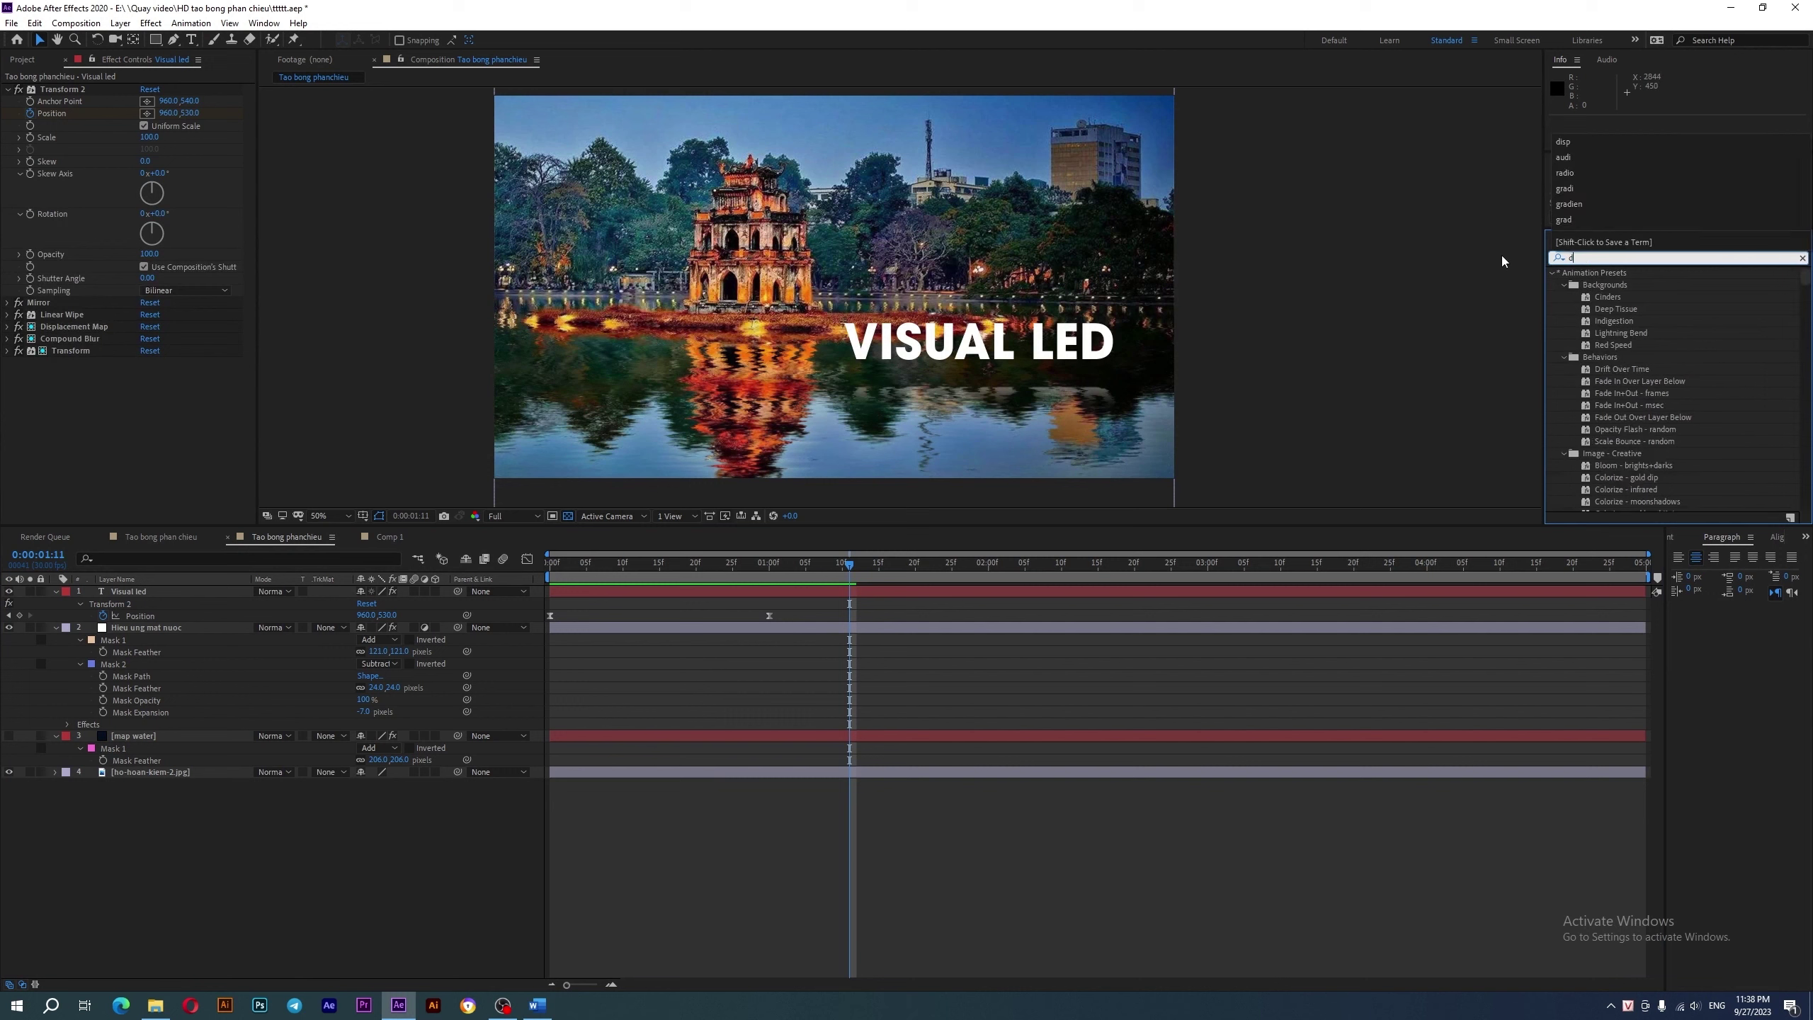
pyautogui.write('éee')
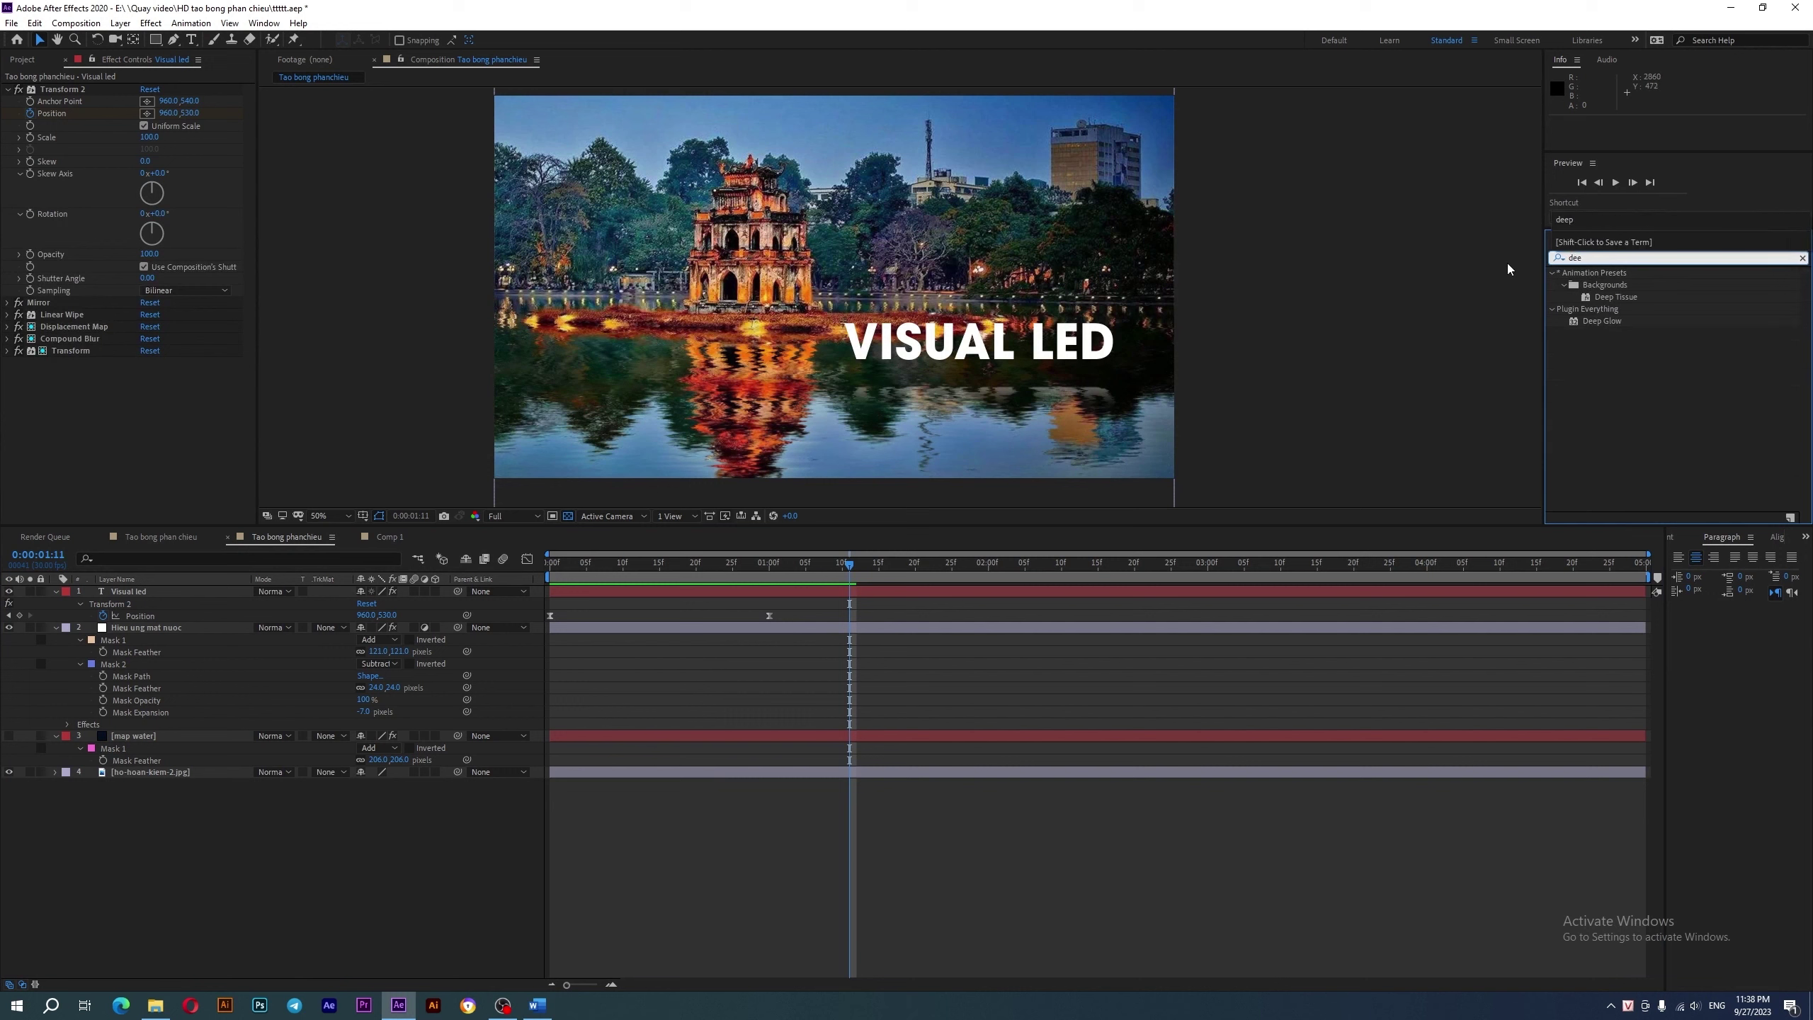
pyautogui.write('p')
pyautogui.click(1617, 321)
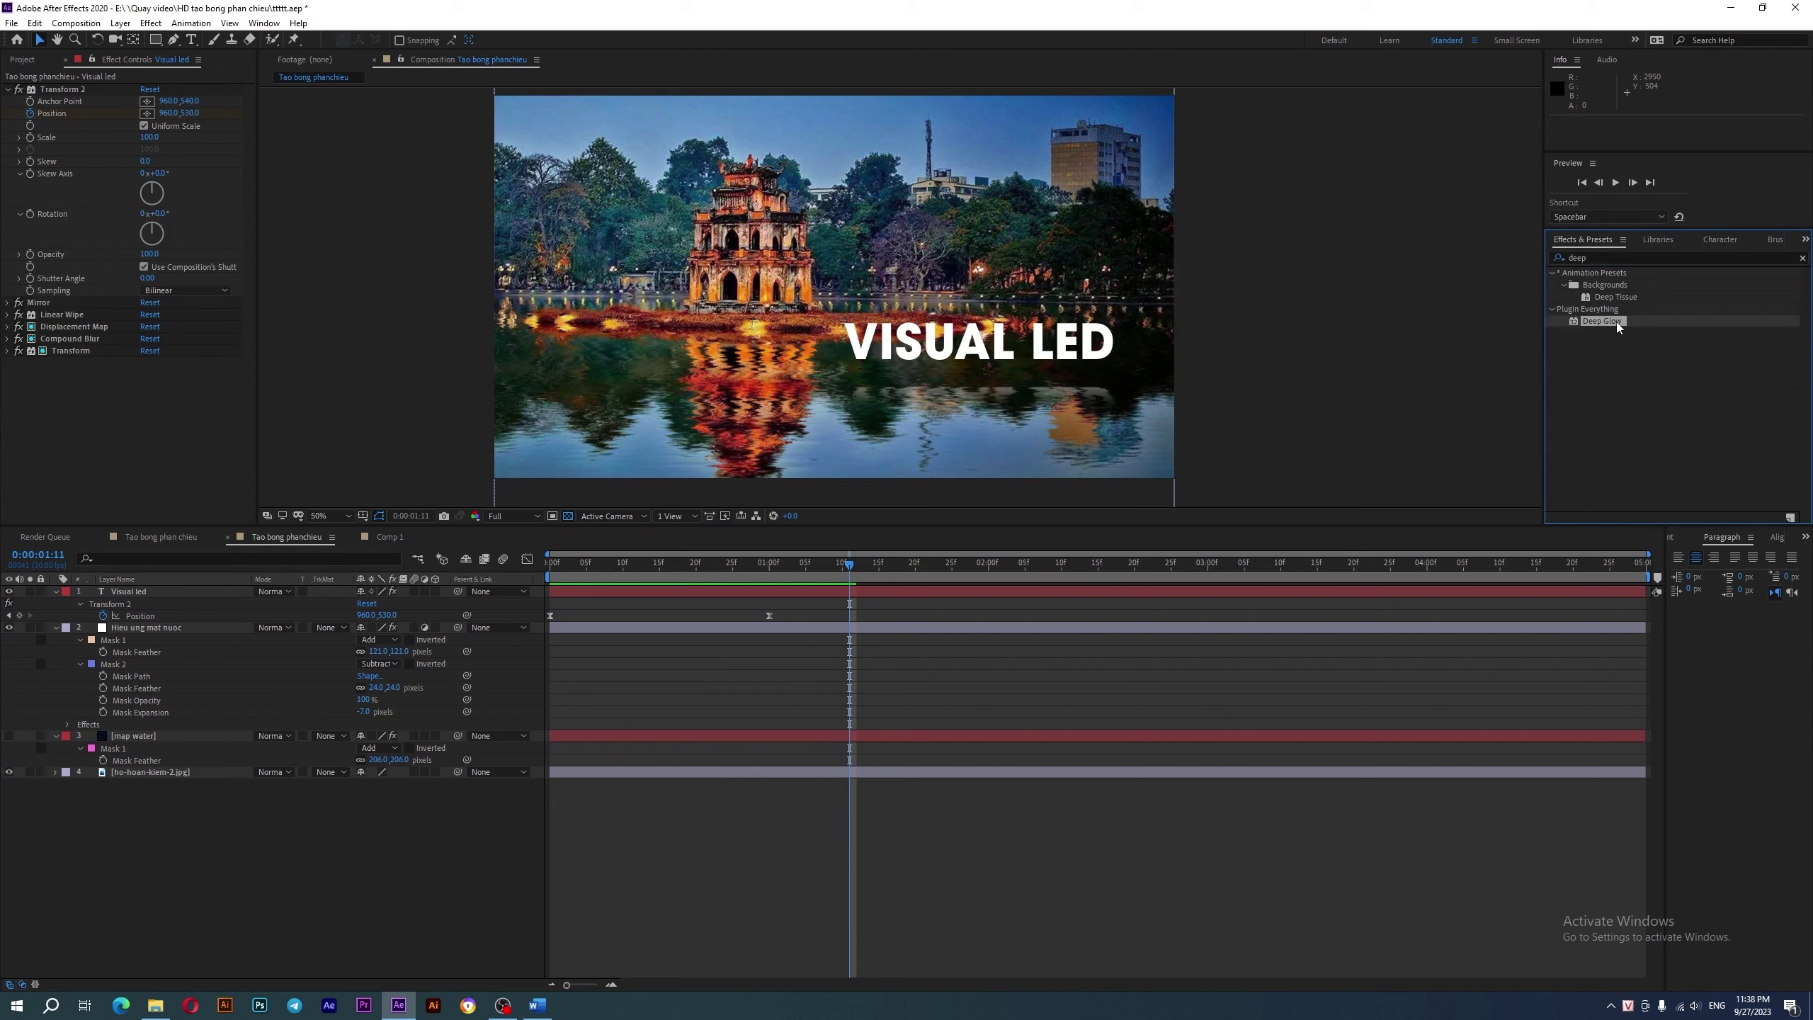
pyautogui.moveTo(1154, 473); pyautogui.dragTo(115, 656)
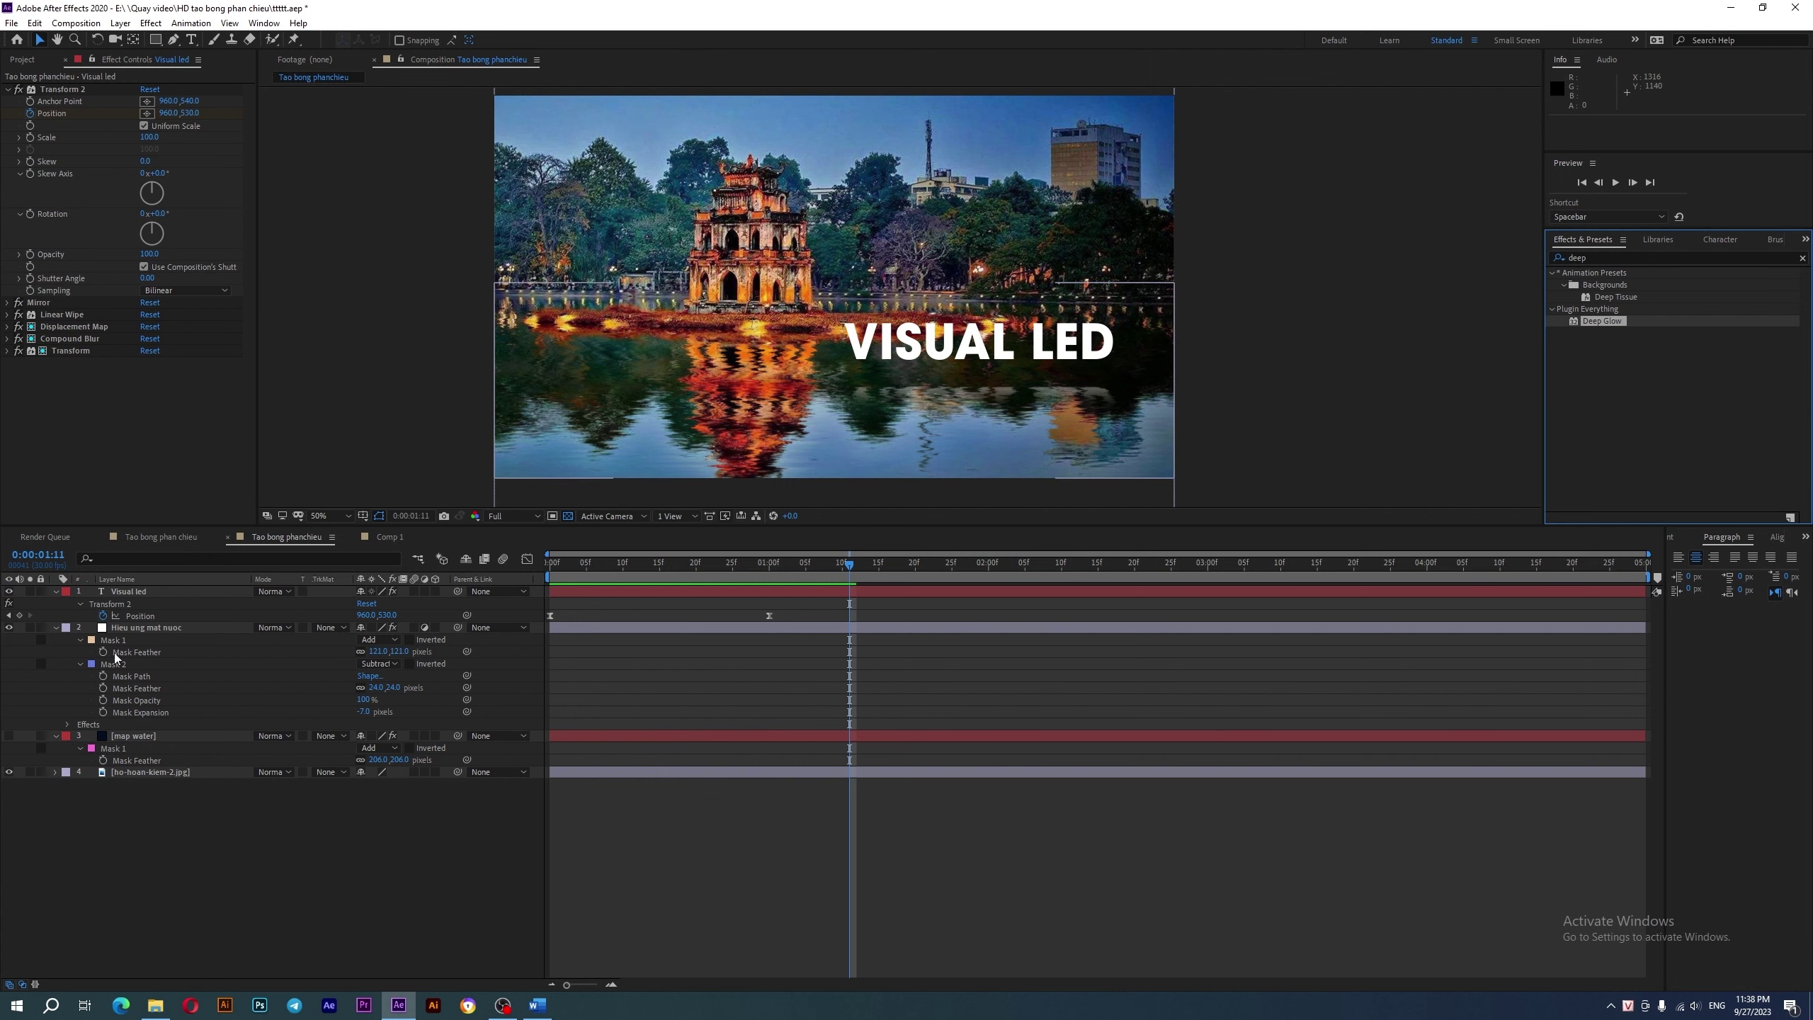
pyautogui.click(56, 628)
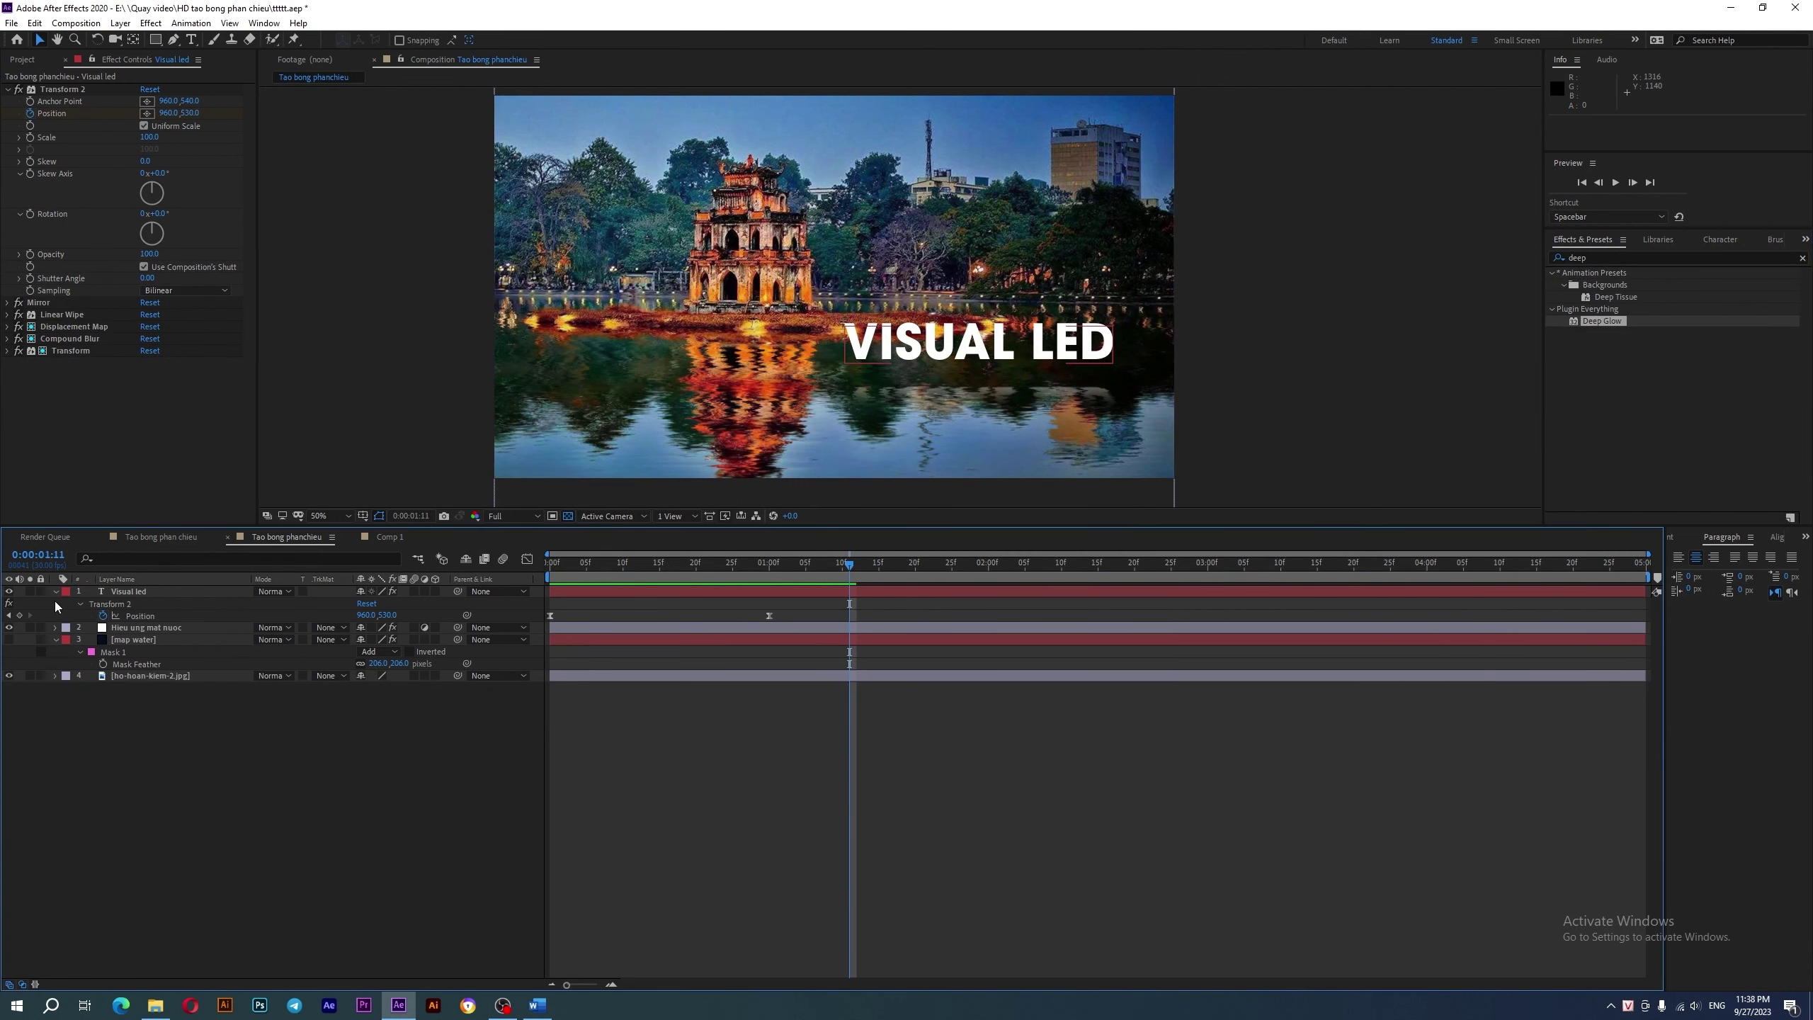
pyautogui.click(56, 591)
pyautogui.click(57, 615)
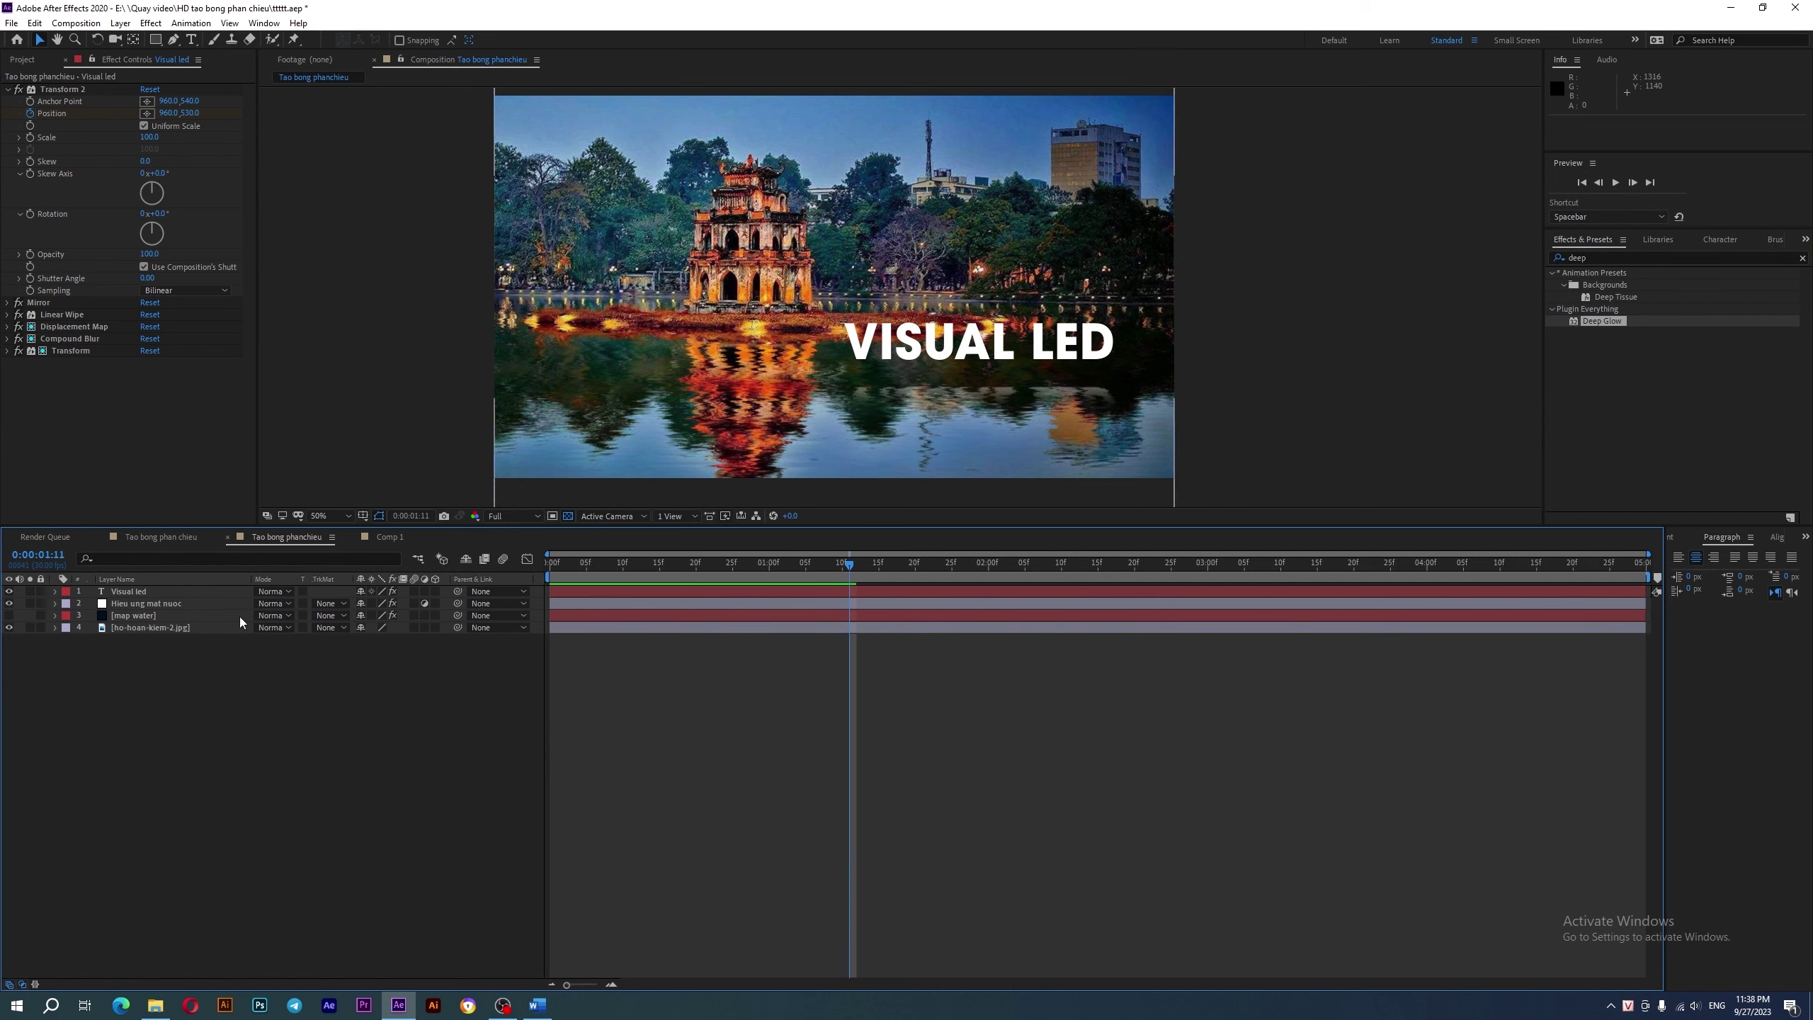
pyautogui.moveTo(1593, 323); pyautogui.dragTo(126, 595)
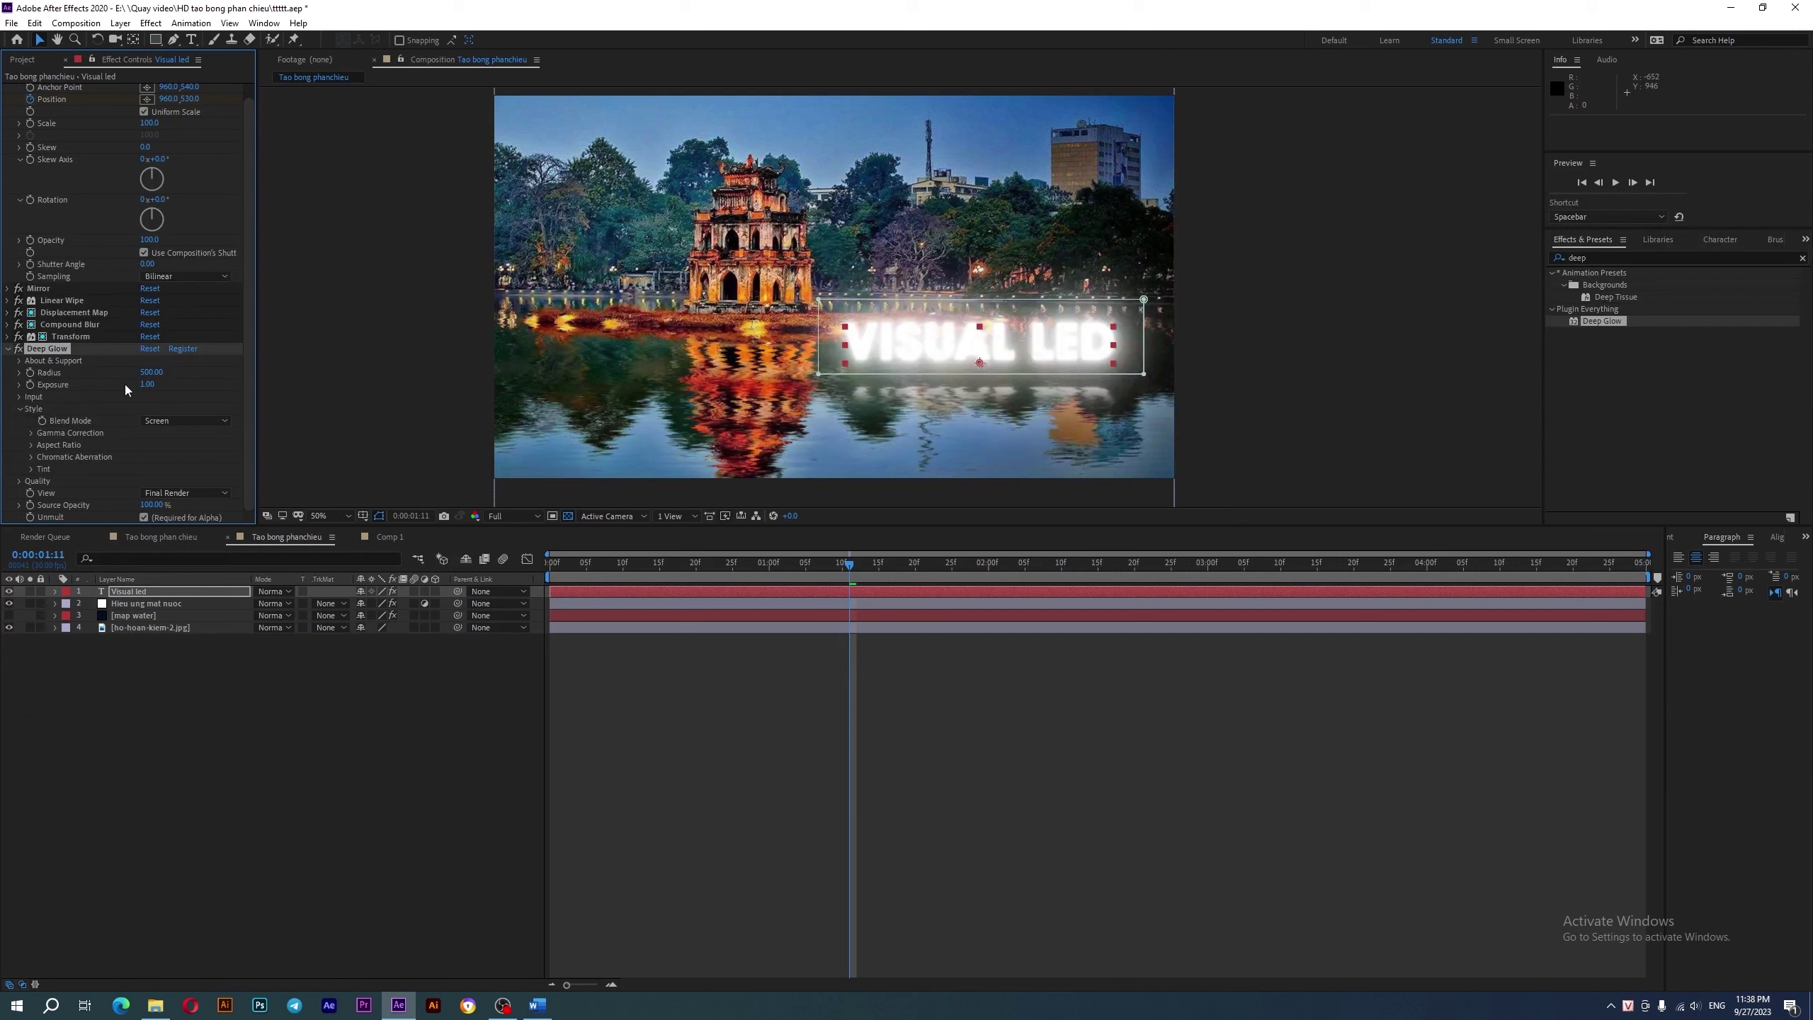
# - Lower the Deep Glow exposure to 0.87 and the radius to 369
pyautogui.moveTo(147, 386); pyautogui.dragTo(140, 390)
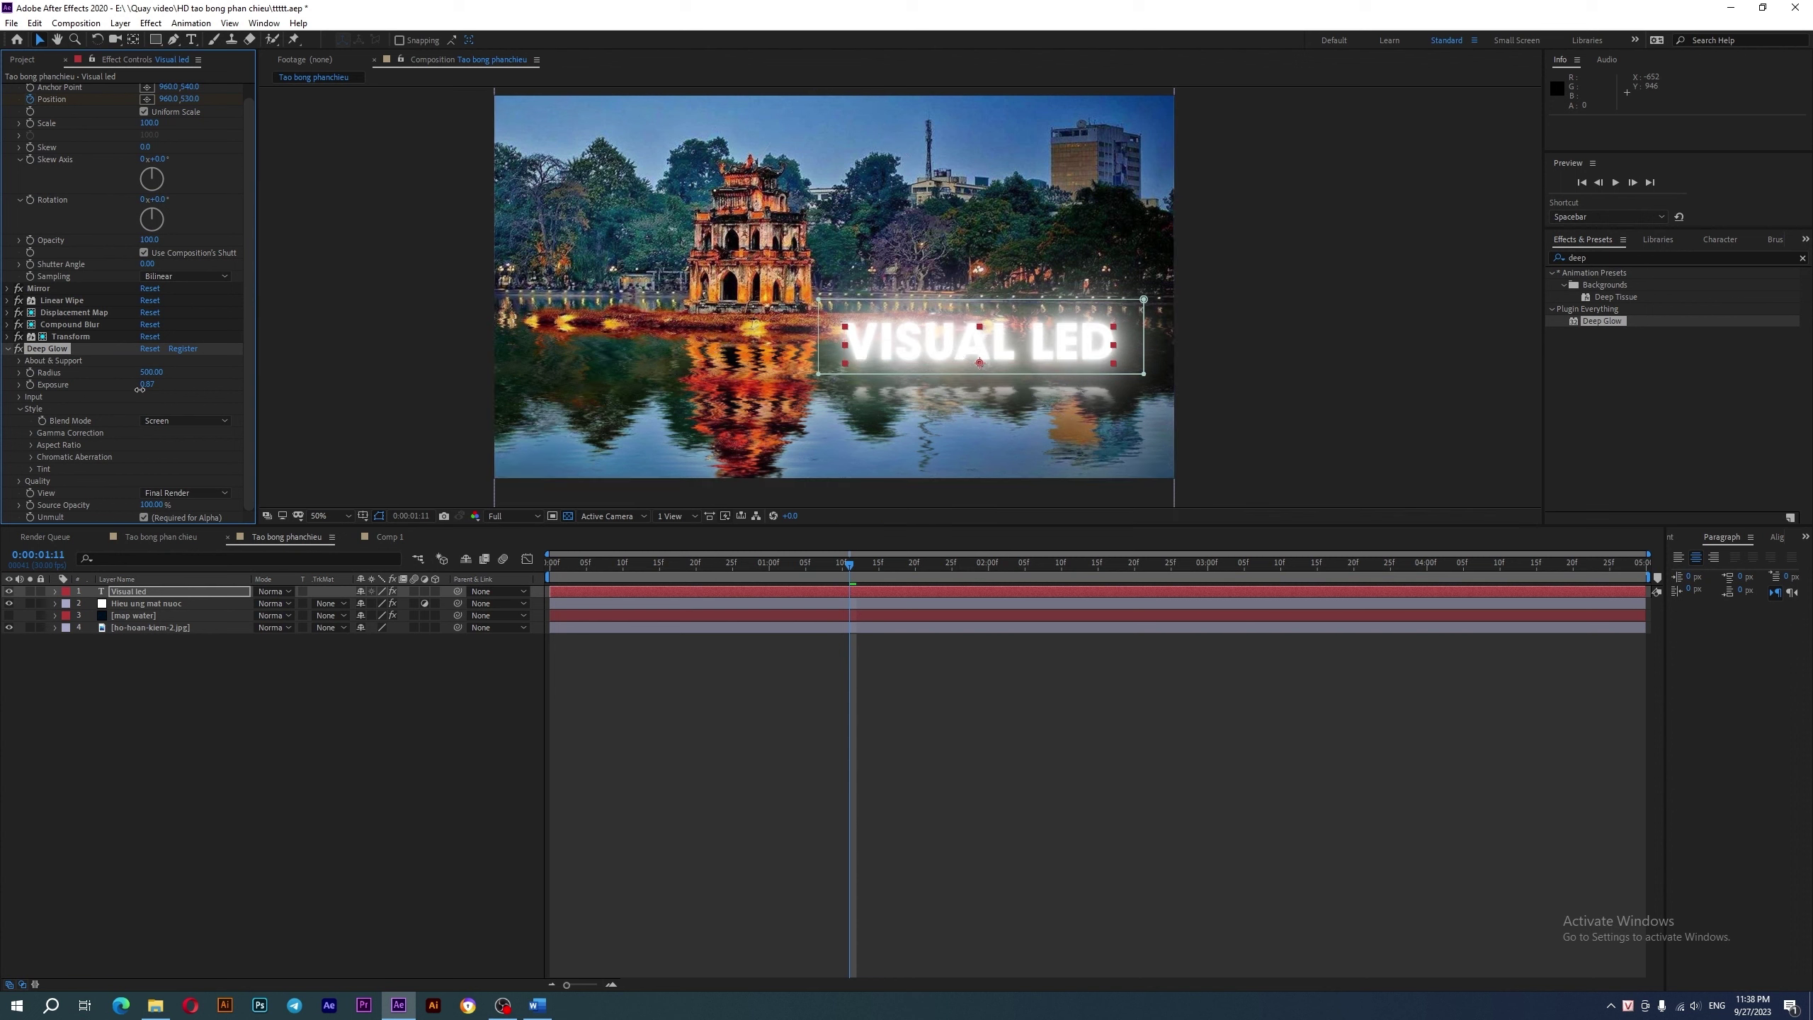
pyautogui.moveTo(151, 372); pyautogui.dragTo(116, 377)
pyautogui.moveTo(114, 379); pyautogui.dragTo(112, 372)
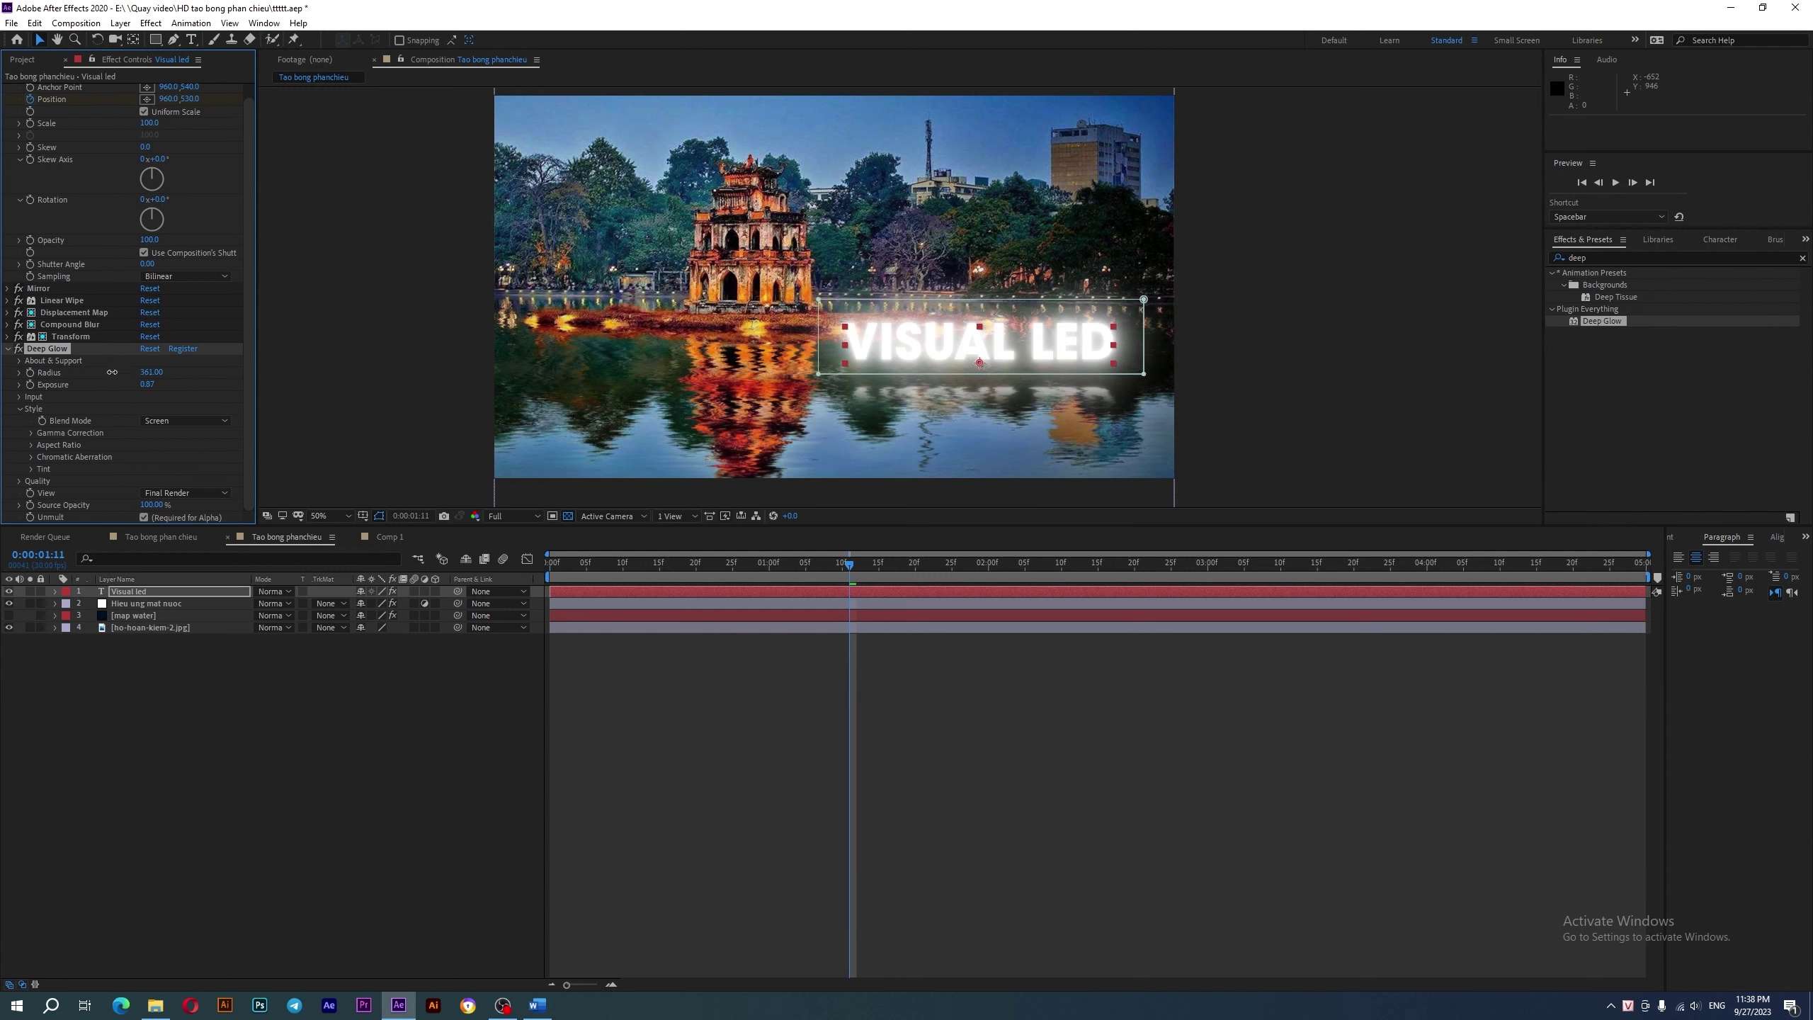
# - Enable Deep Glow tinting and set the tint colour to pale yellow FFF7BE
pyautogui.click(33, 470)
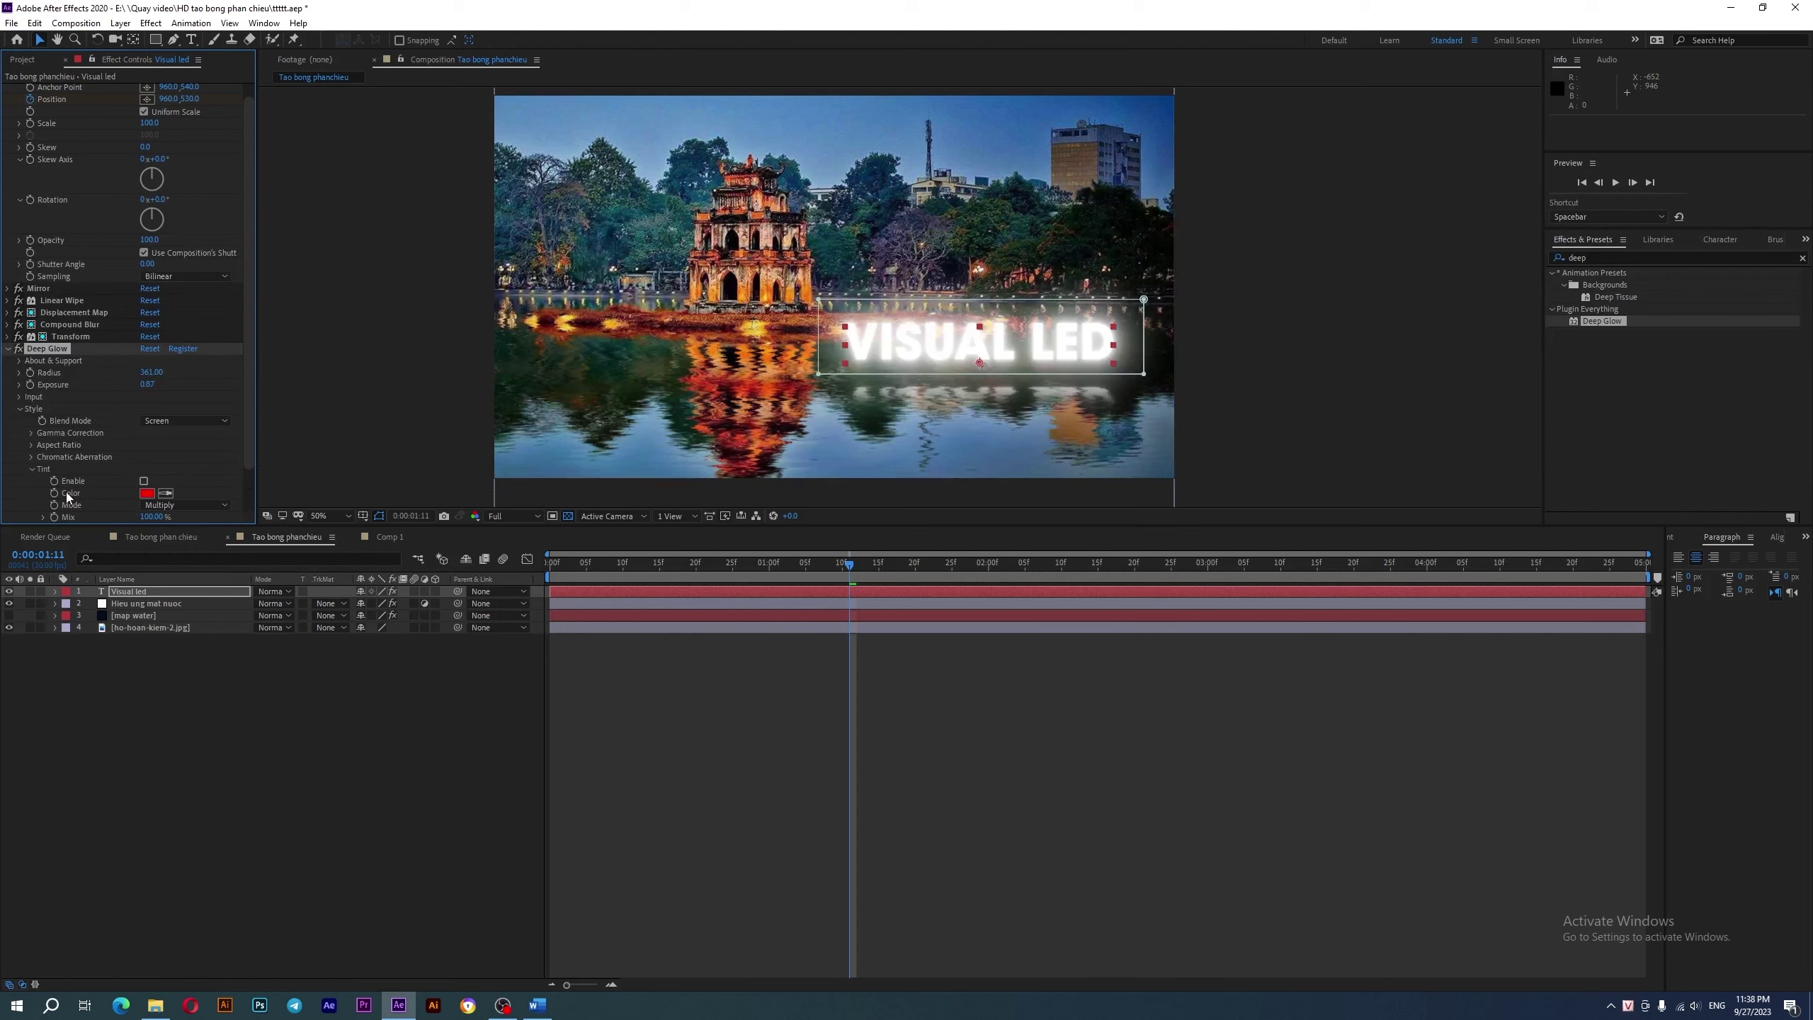
pyautogui.click(144, 482)
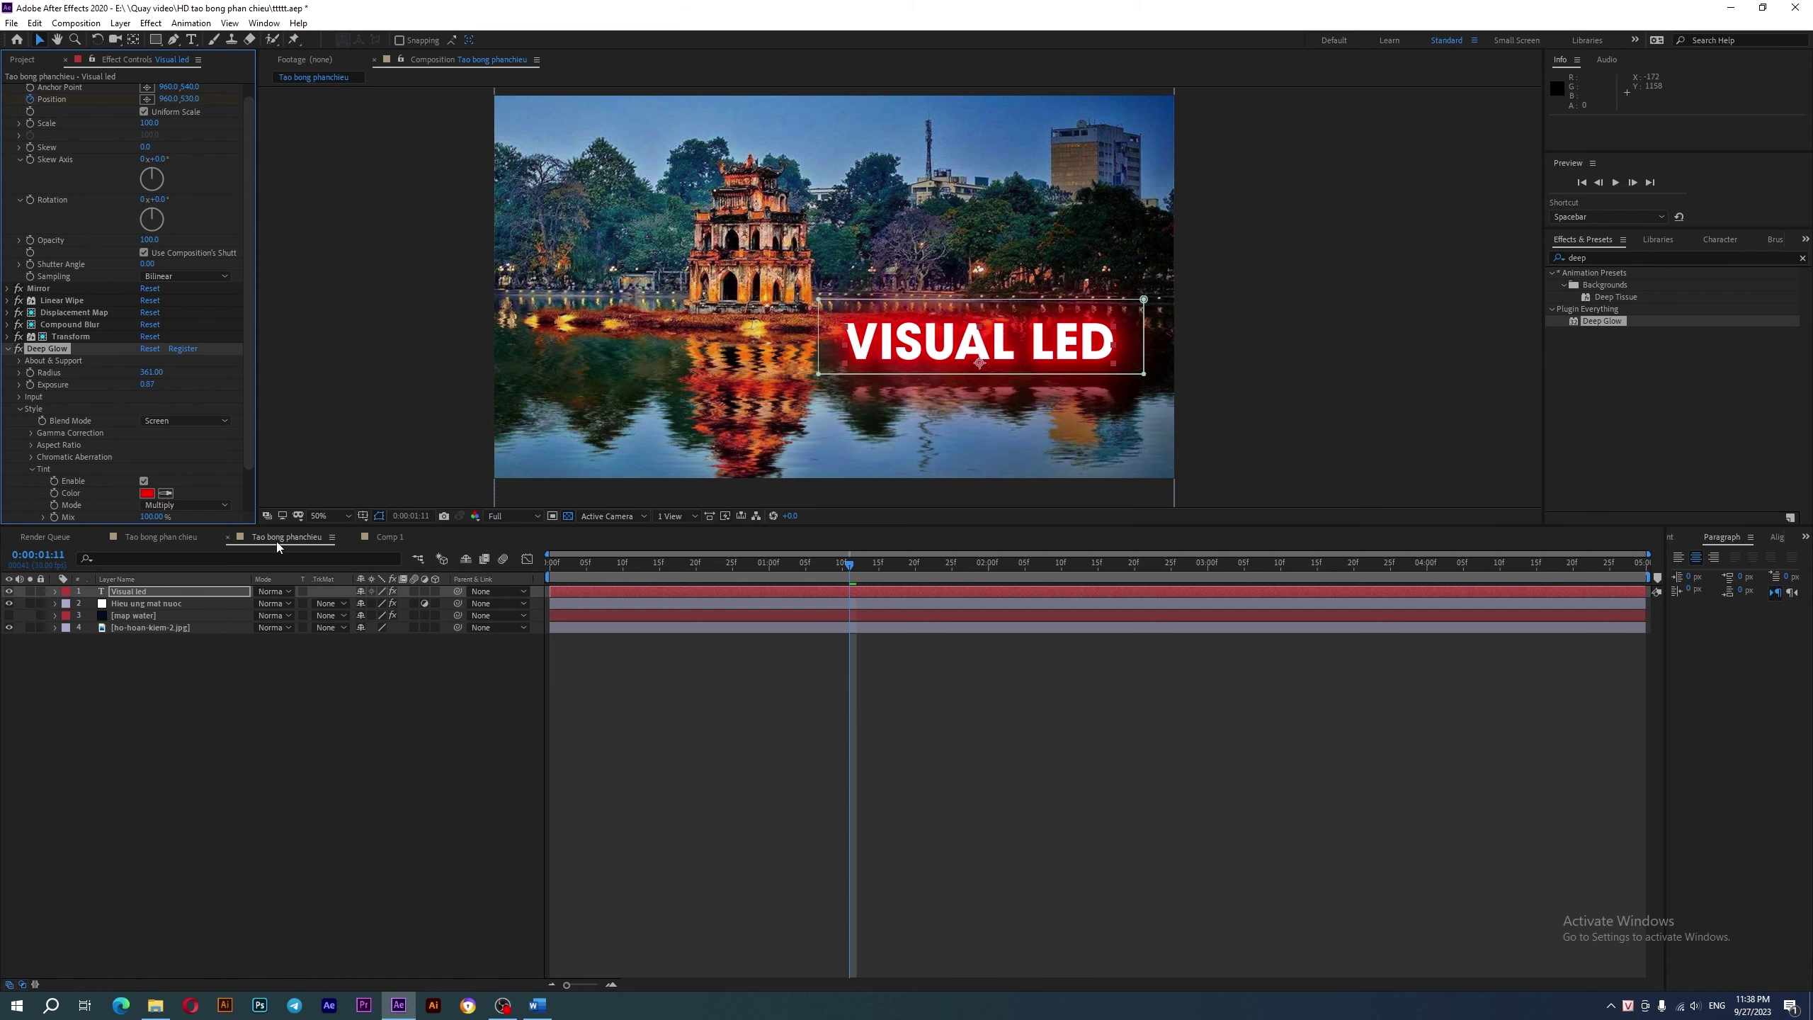
pyautogui.moveTo(198, 526); pyautogui.dragTo(199, 558)
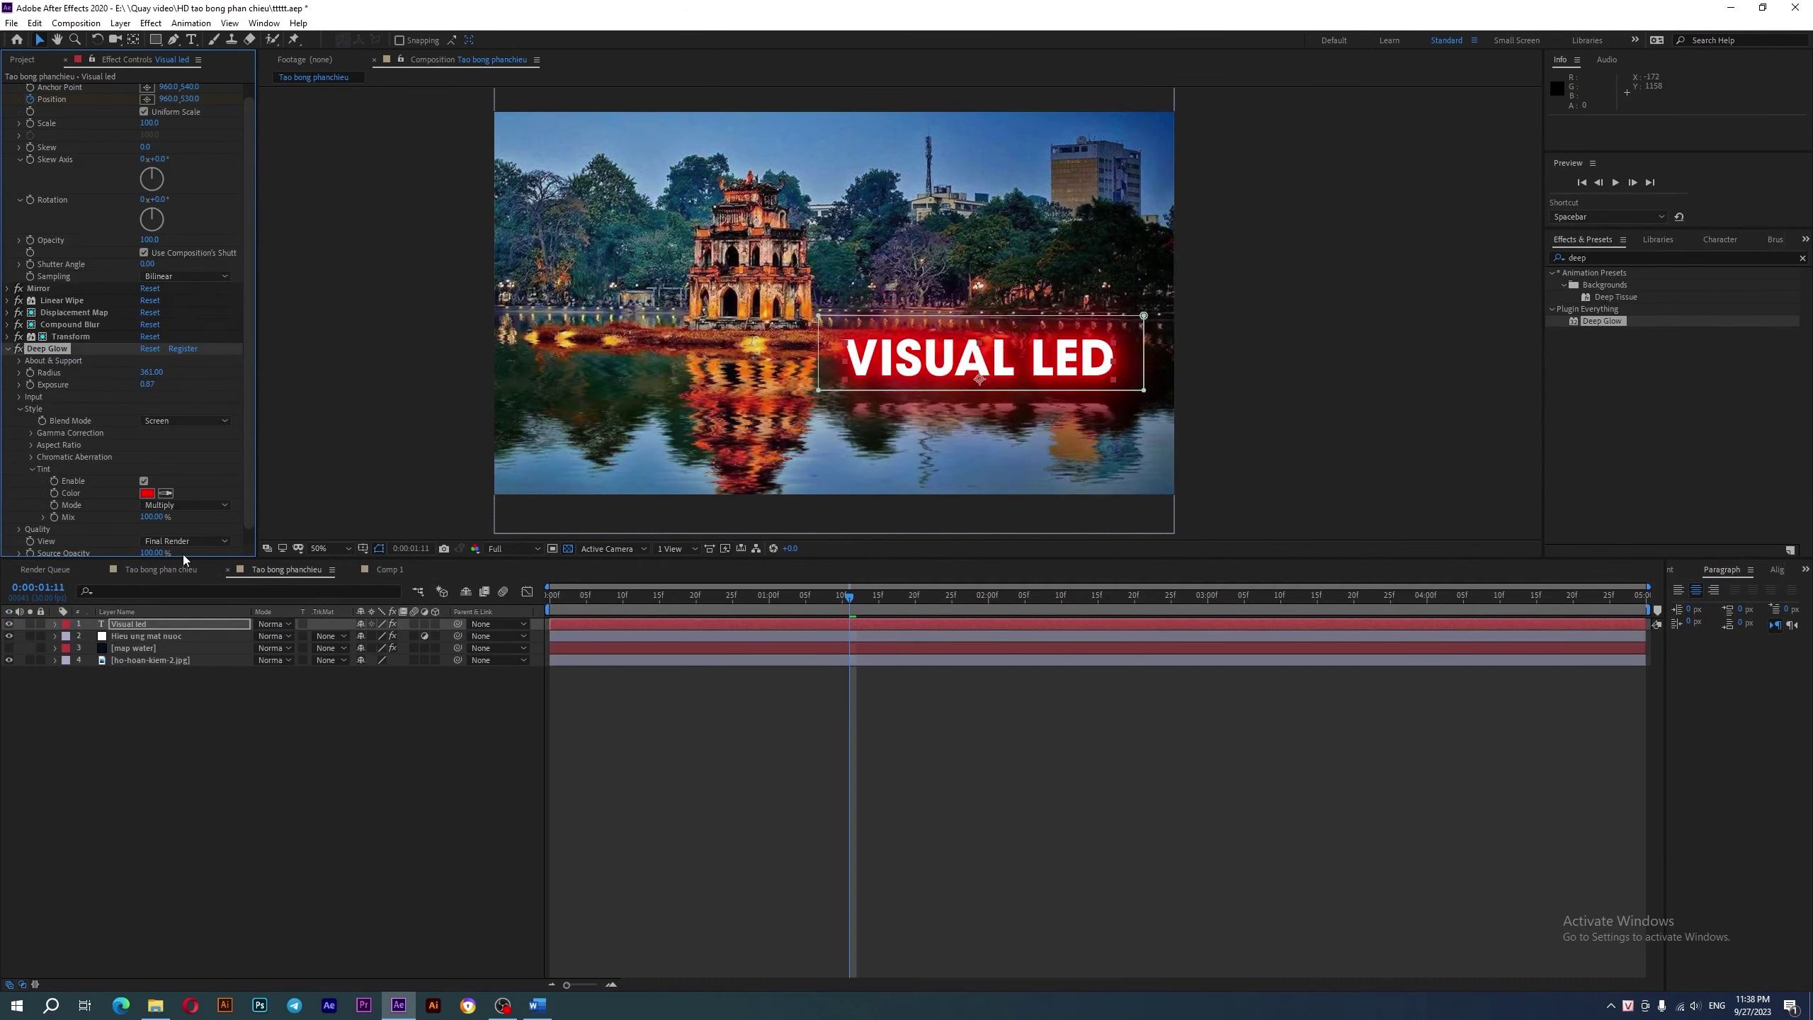
pyautogui.click(147, 493)
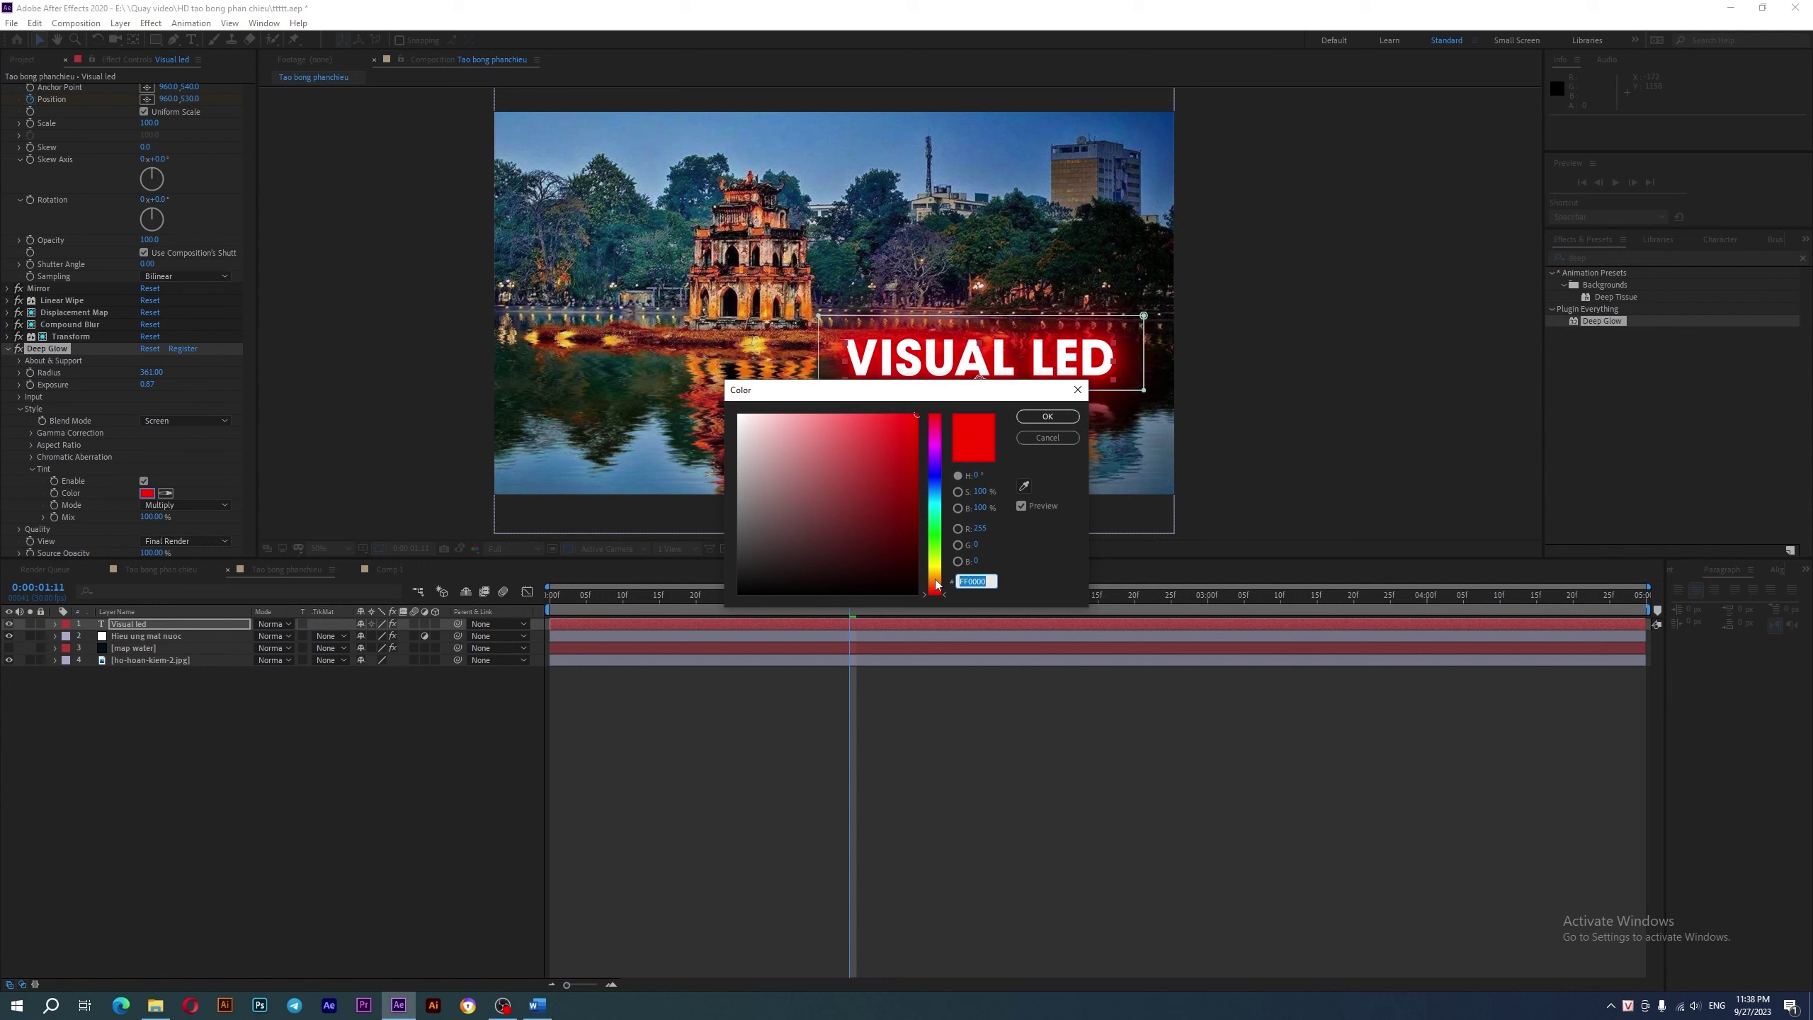
pyautogui.moveTo(937, 584); pyautogui.dragTo(938, 565)
pyautogui.click(873, 424)
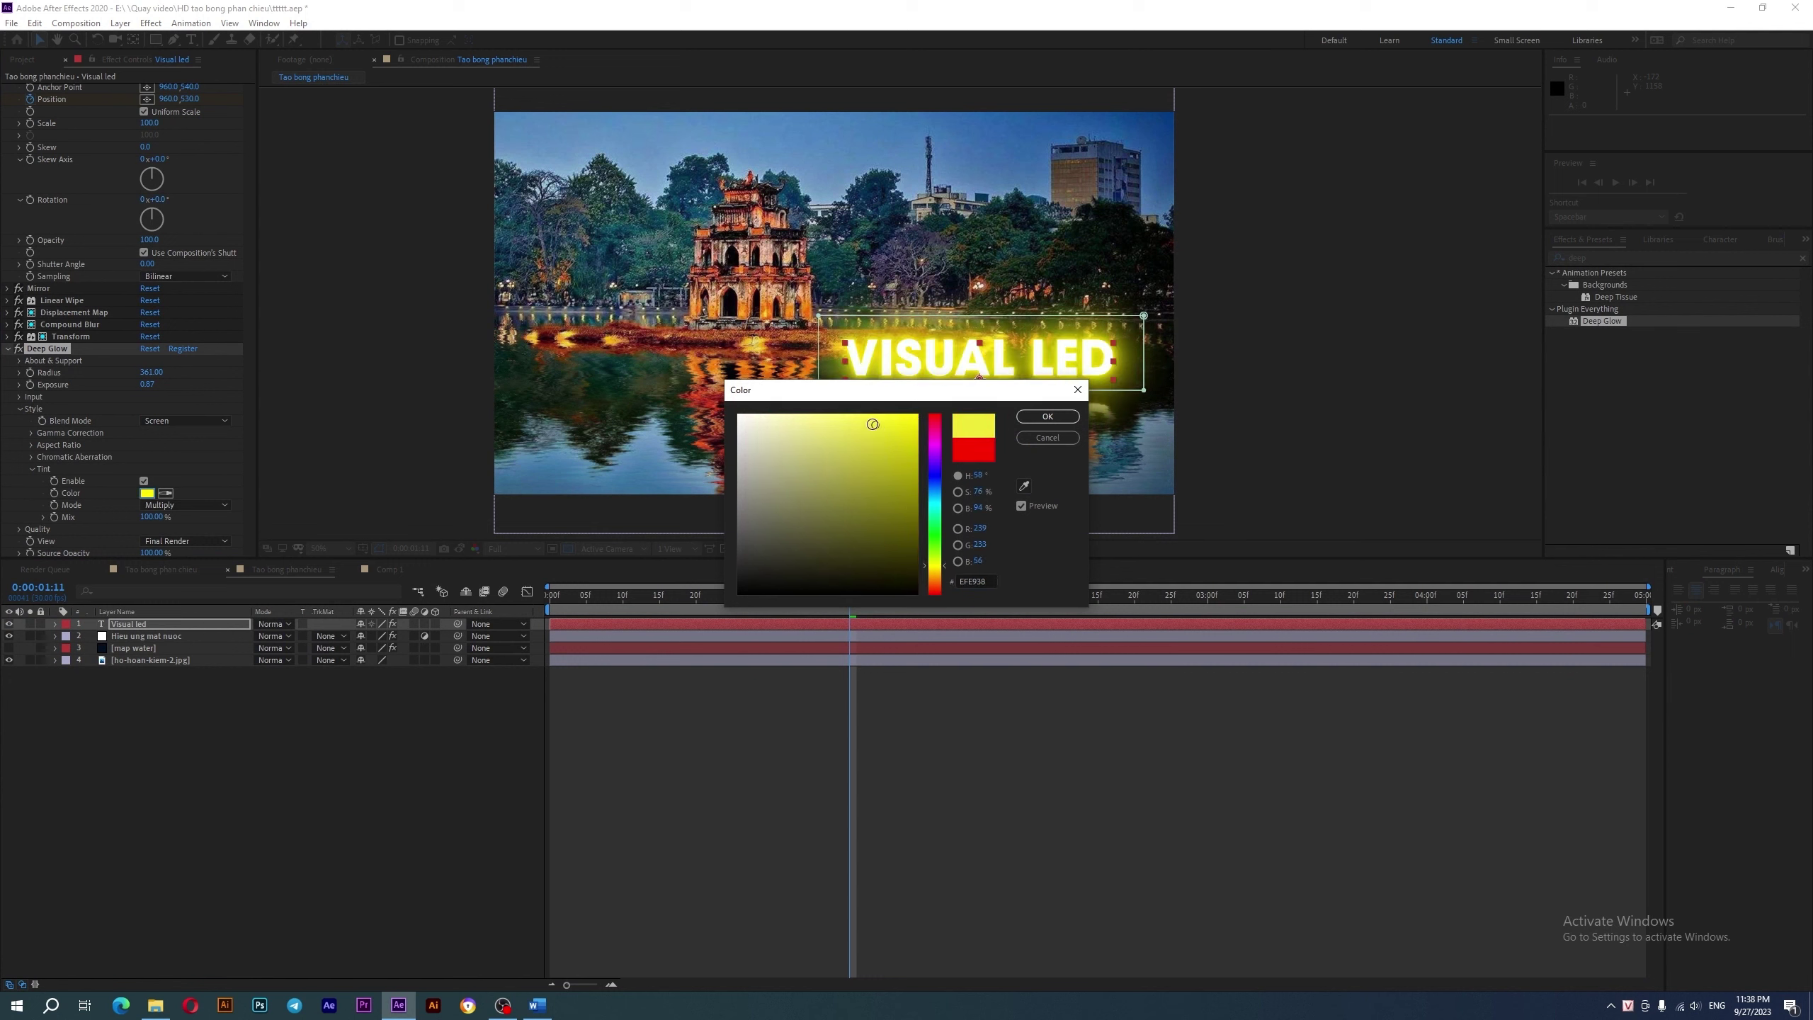
pyautogui.moveTo(873, 424); pyautogui.dragTo(784, 413)
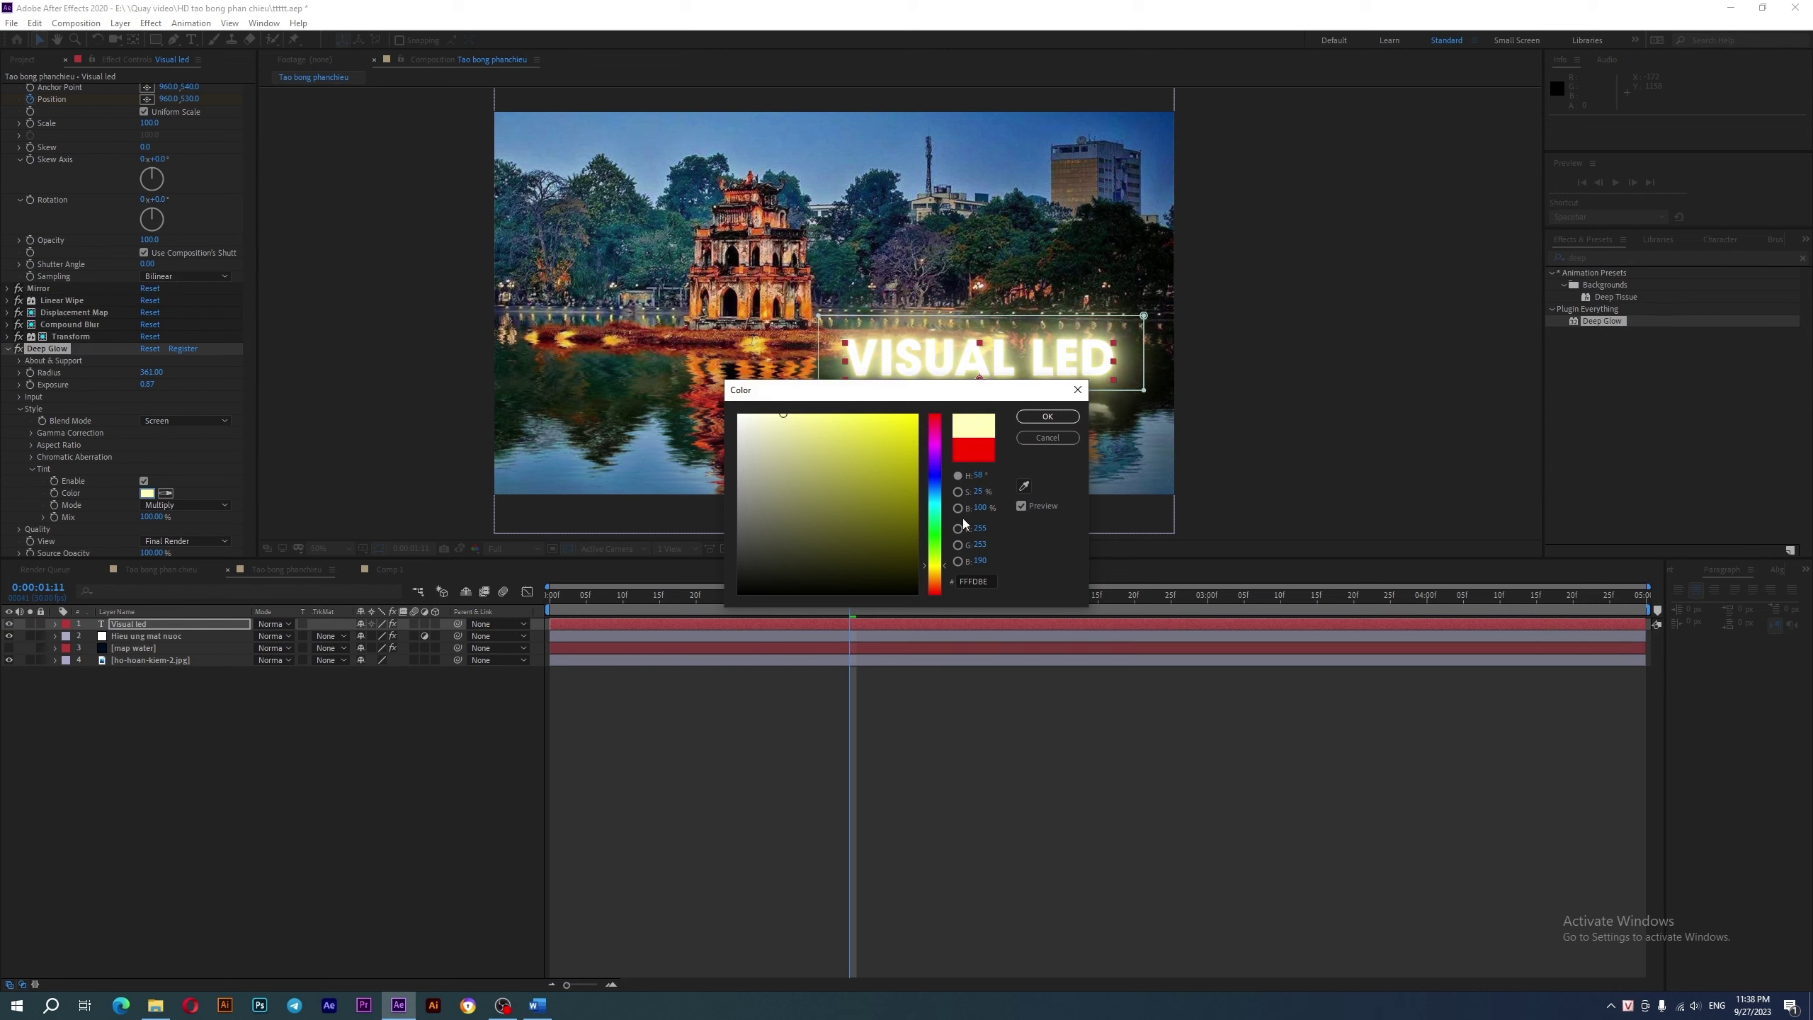
pyautogui.moveTo(931, 567); pyautogui.dragTo(933, 572)
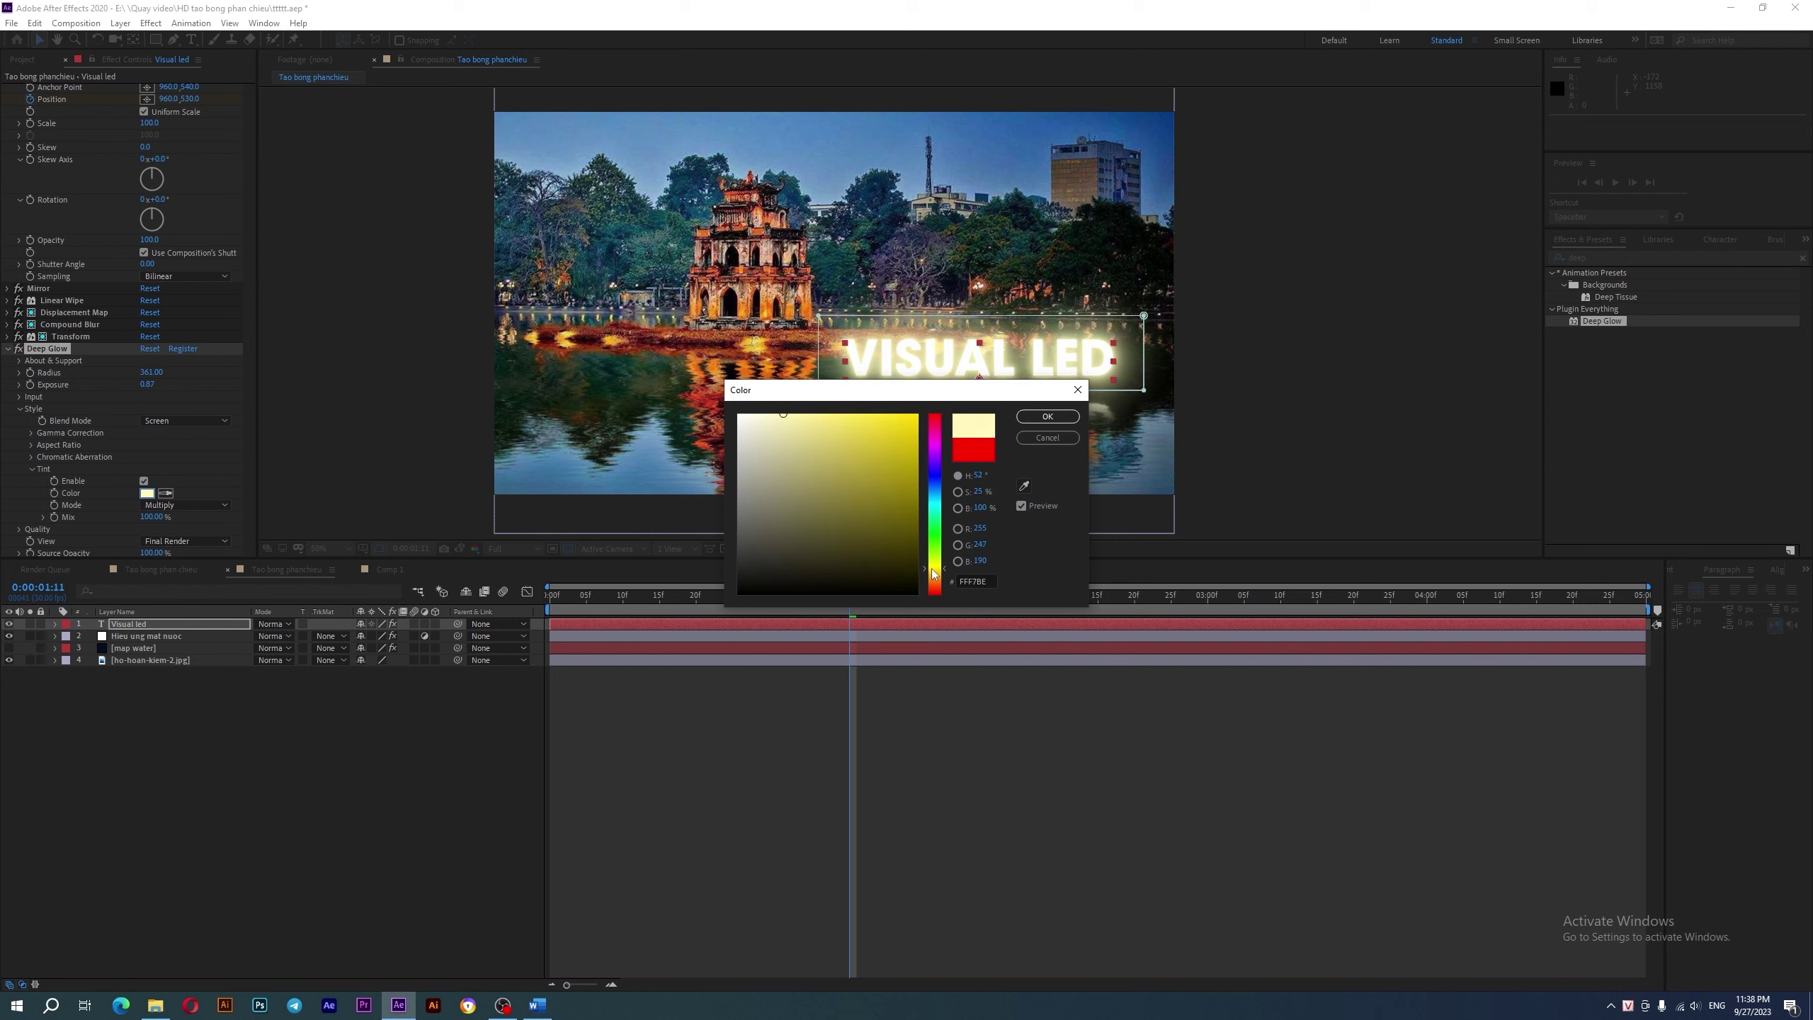
pyautogui.click(1048, 416)
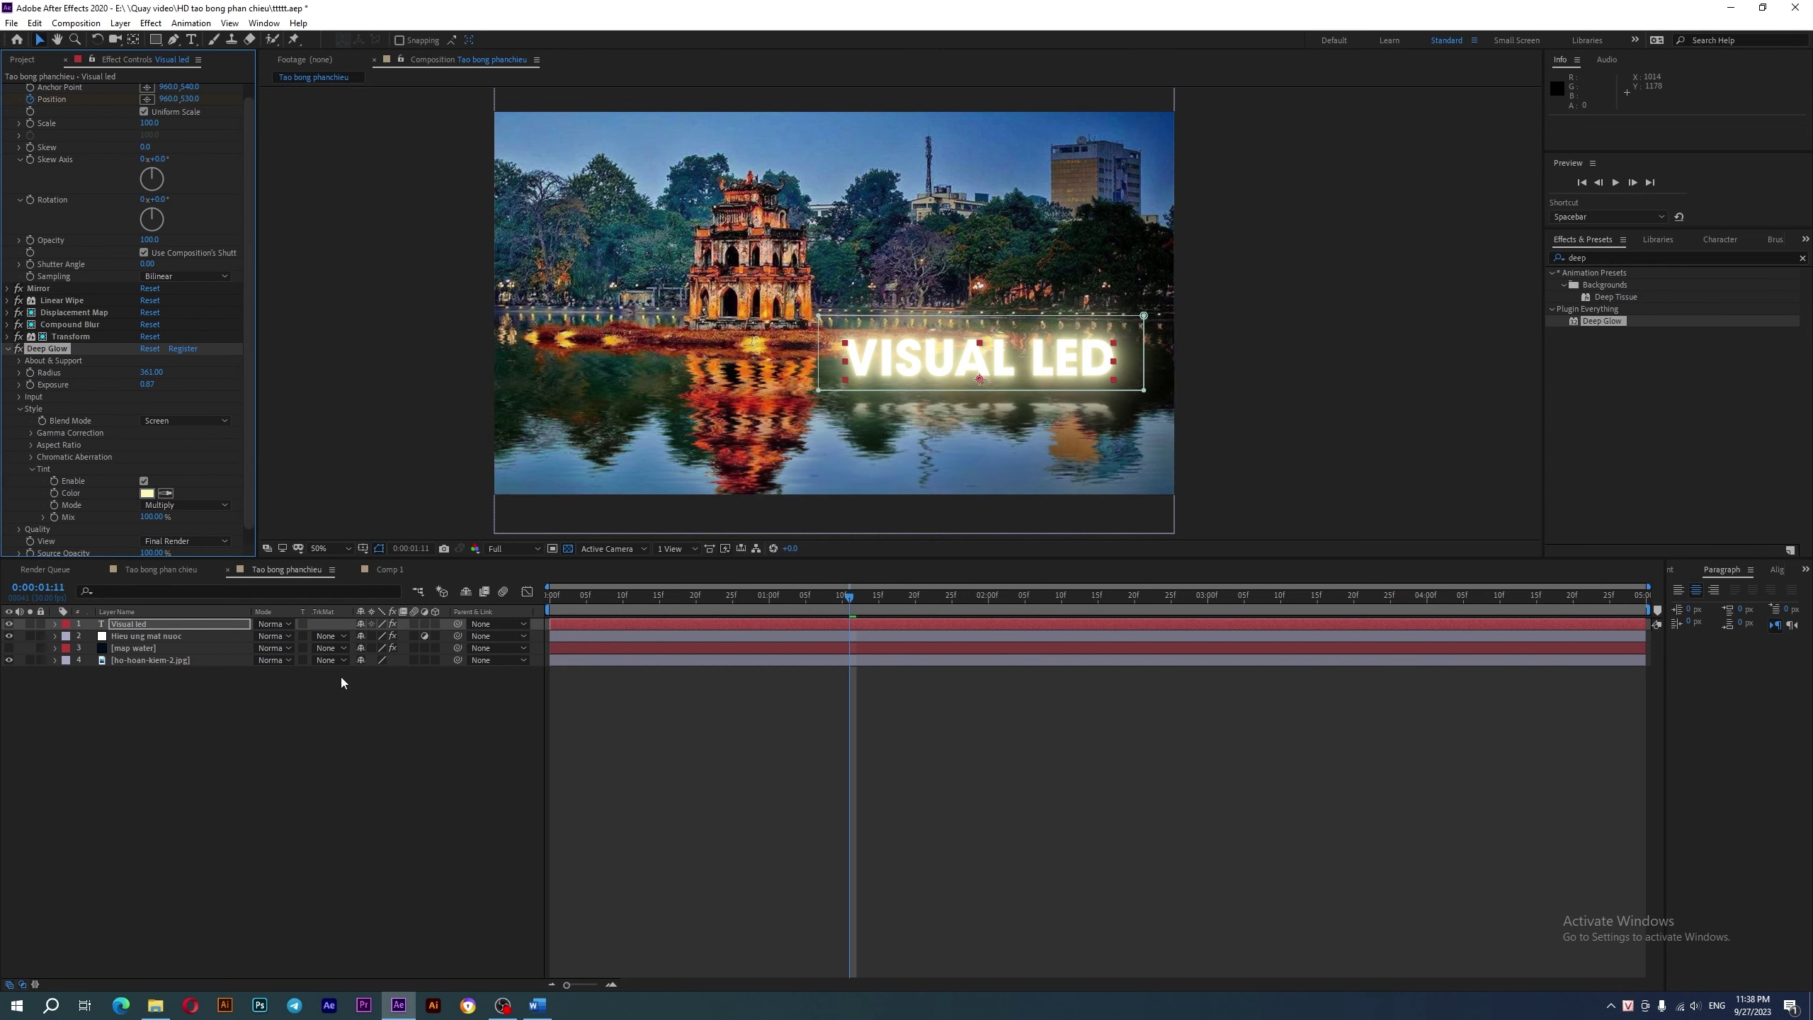
# - Deselect the title, preview the composition from the start, then zoom out
pyautogui.click(347, 709)
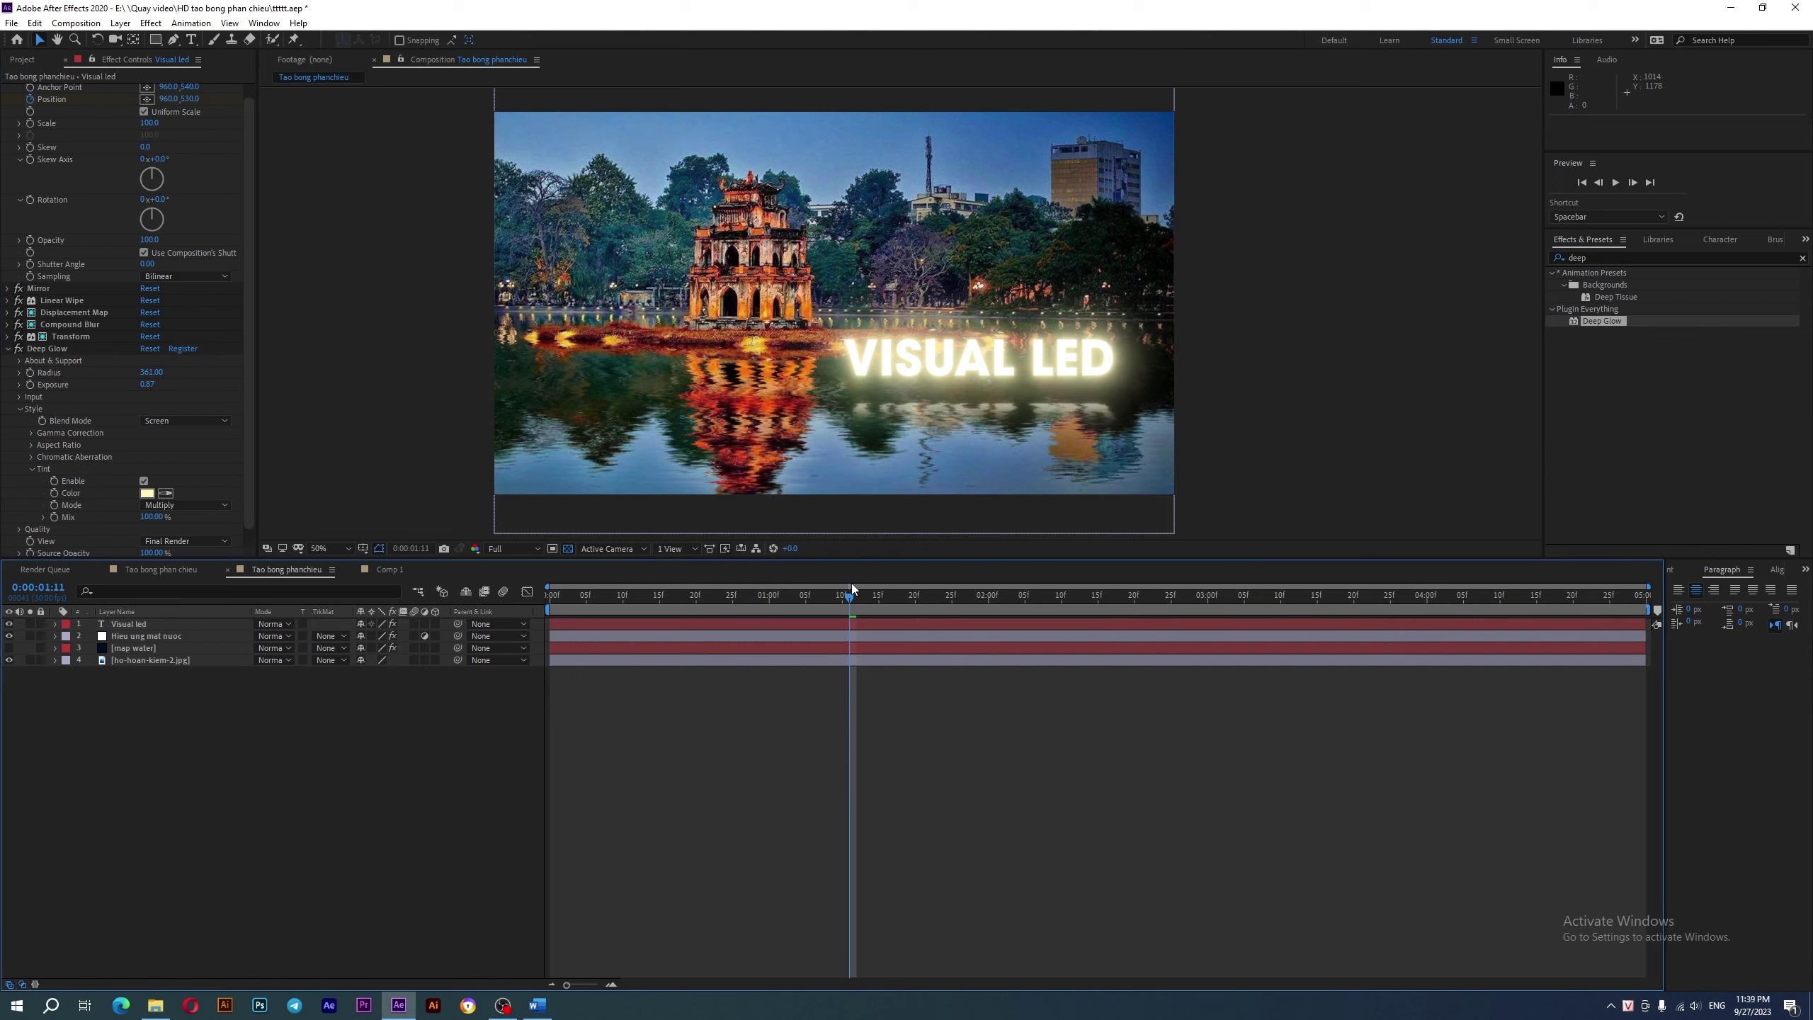
pyautogui.moveTo(850, 599); pyautogui.dragTo(399, 632)
pyautogui.press('space')
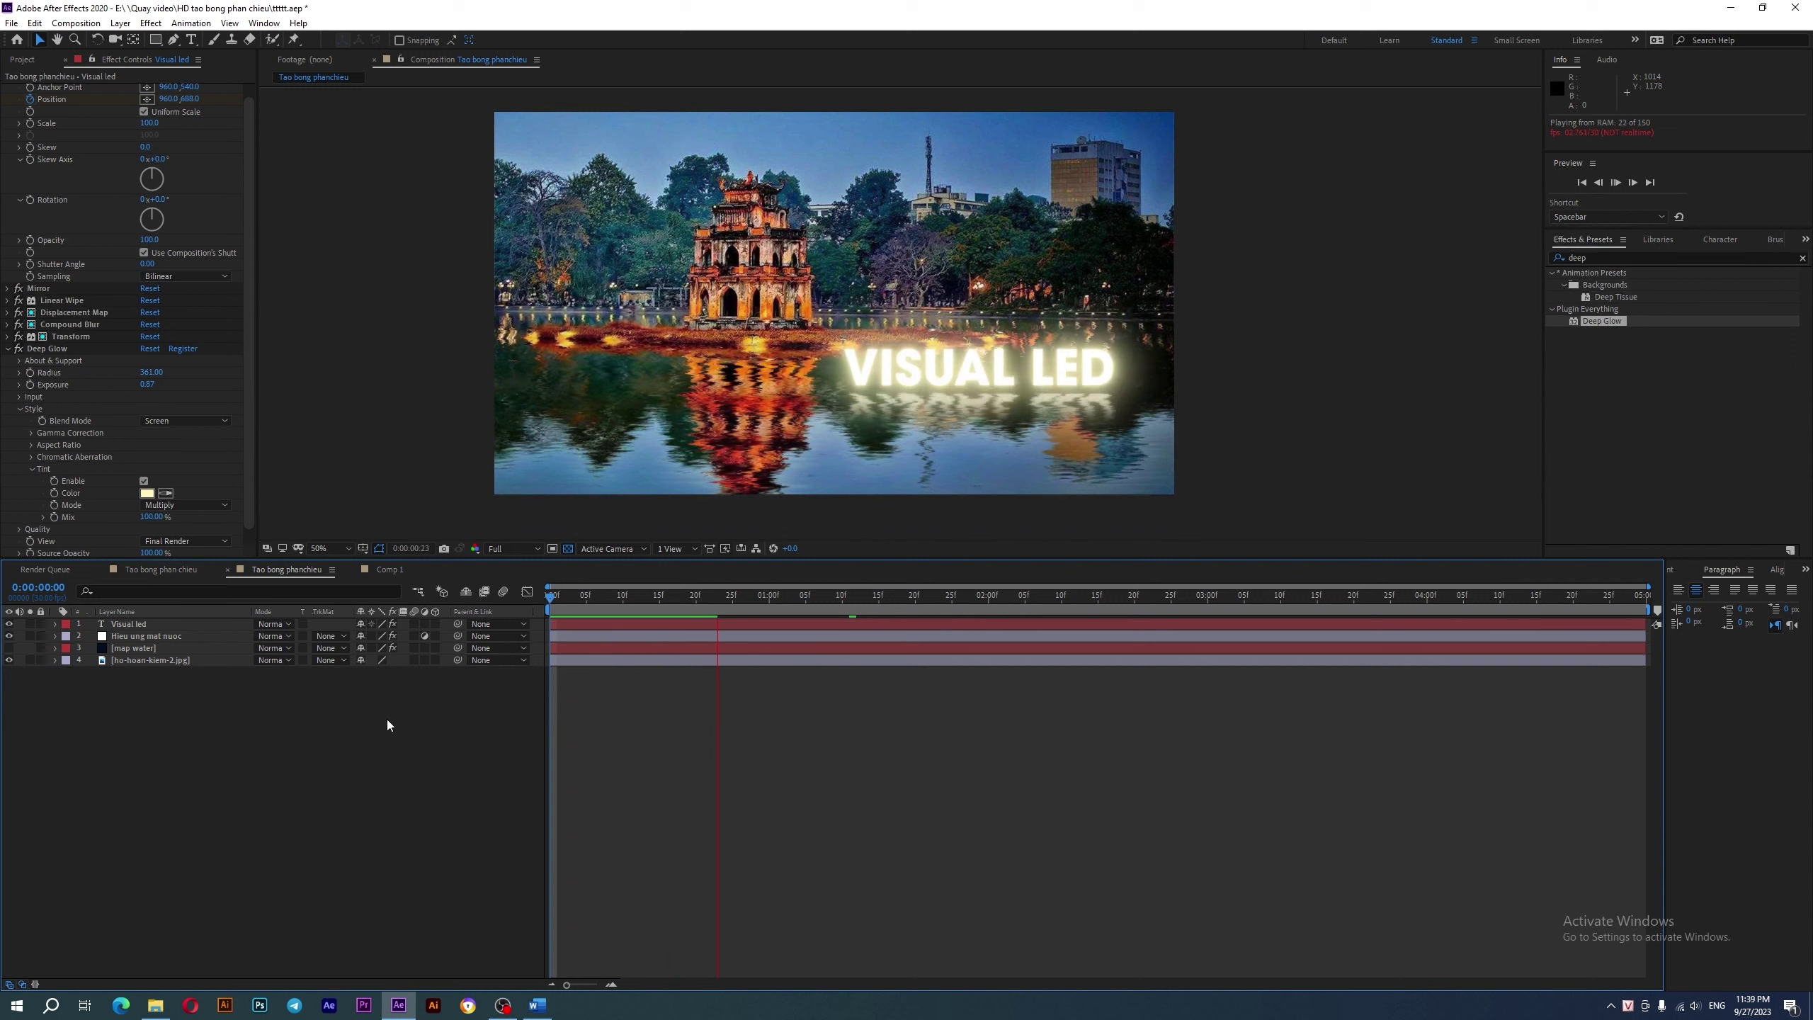
pyautogui.press('space')
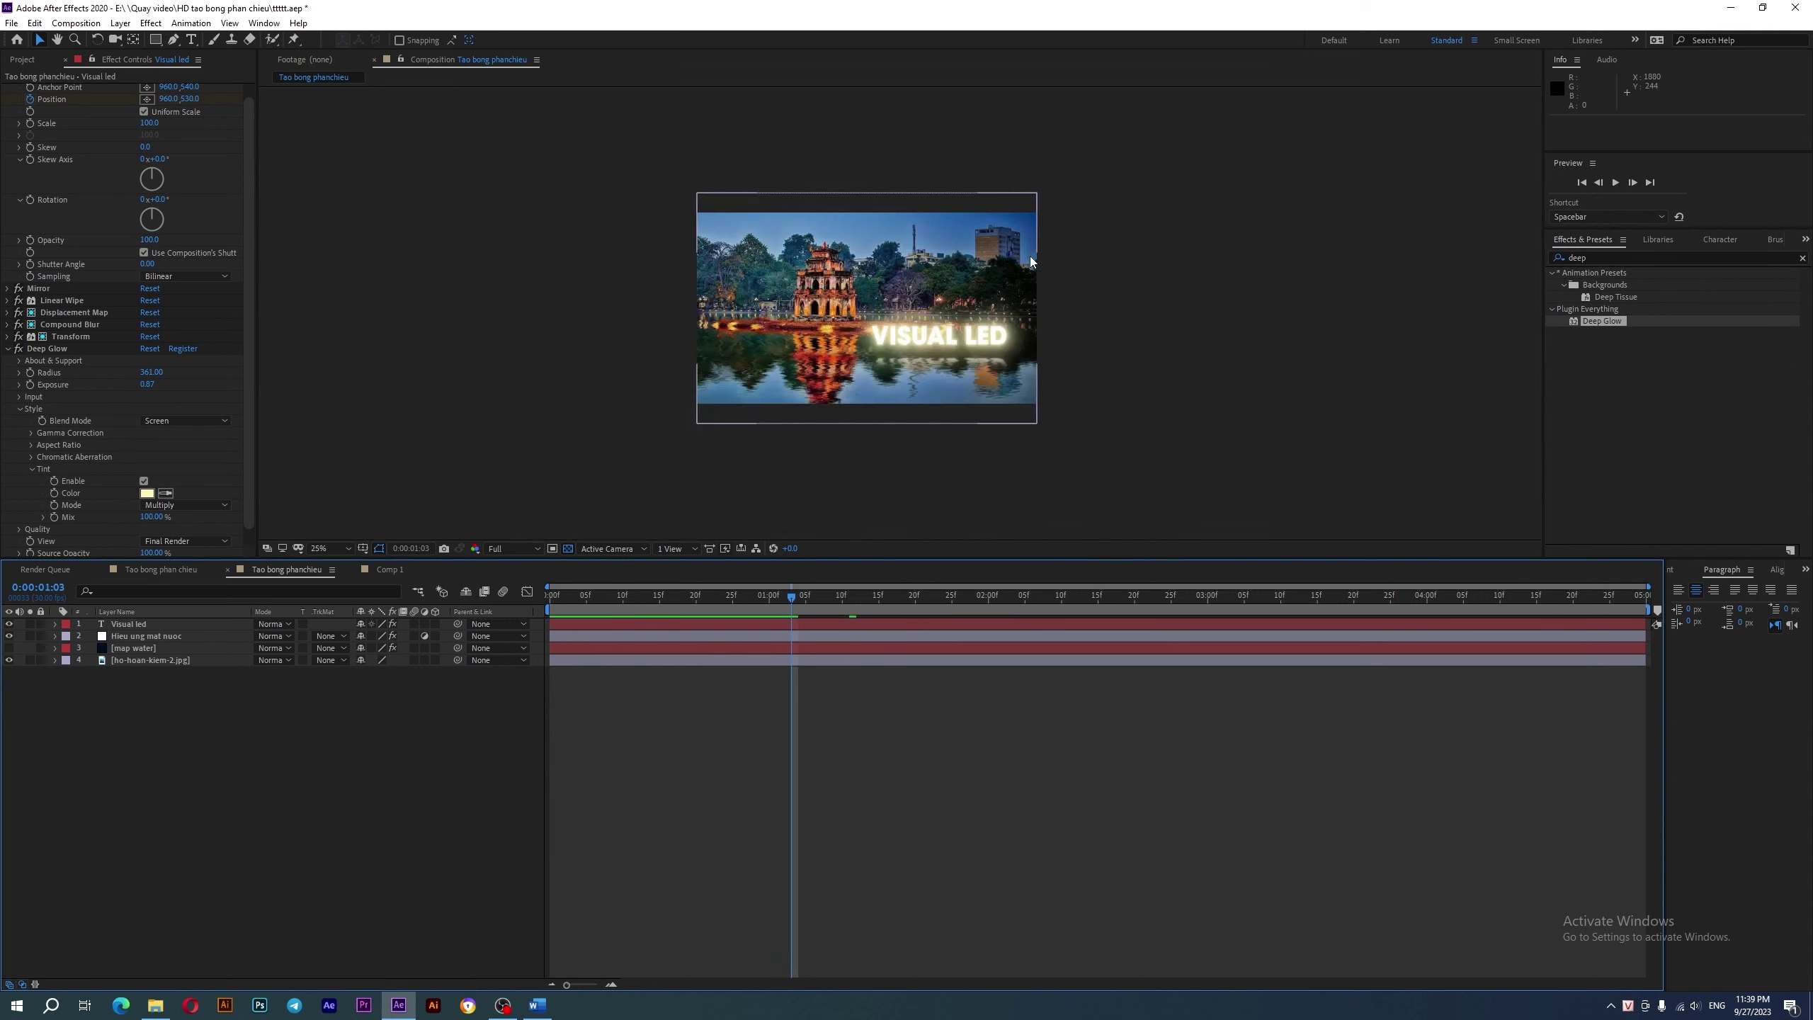
pyautogui.press(',')
pyautogui.press(',')
# - Create a new adjustment layer and place it below the Visual led layer
pyautogui.click(120, 23)
pyautogui.moveTo(136, 39)
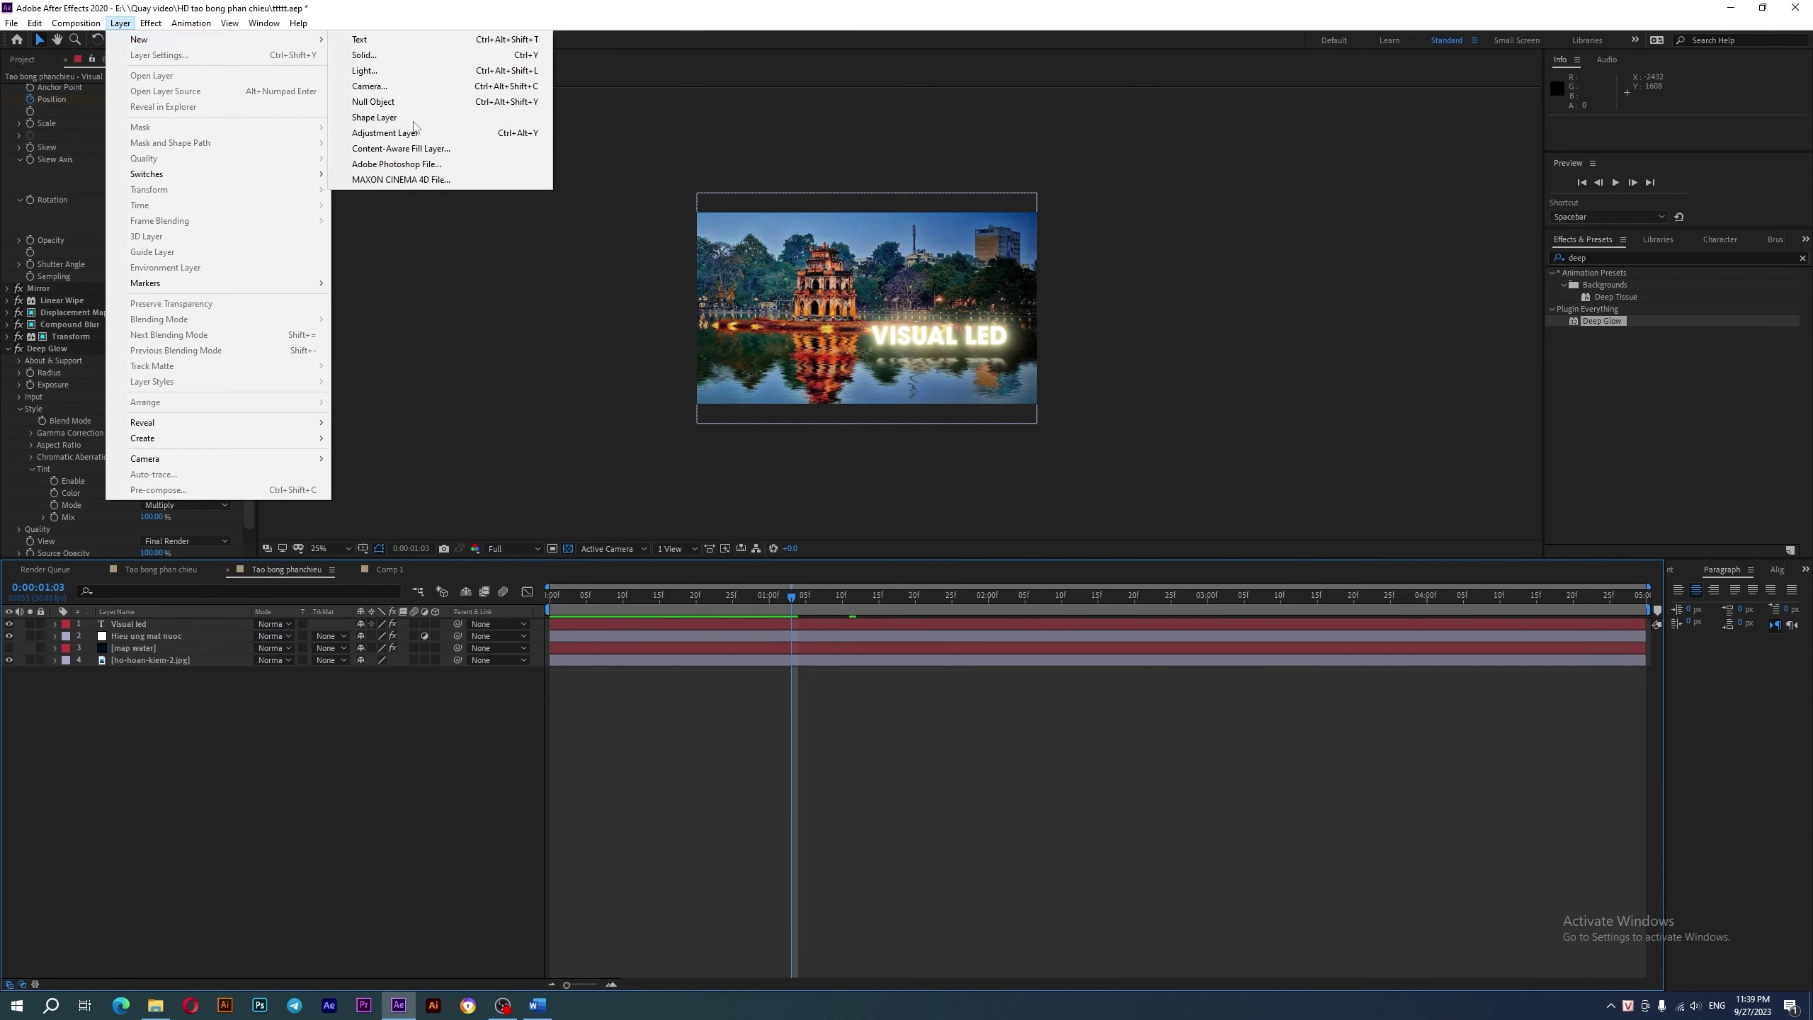
pyautogui.click(379, 139)
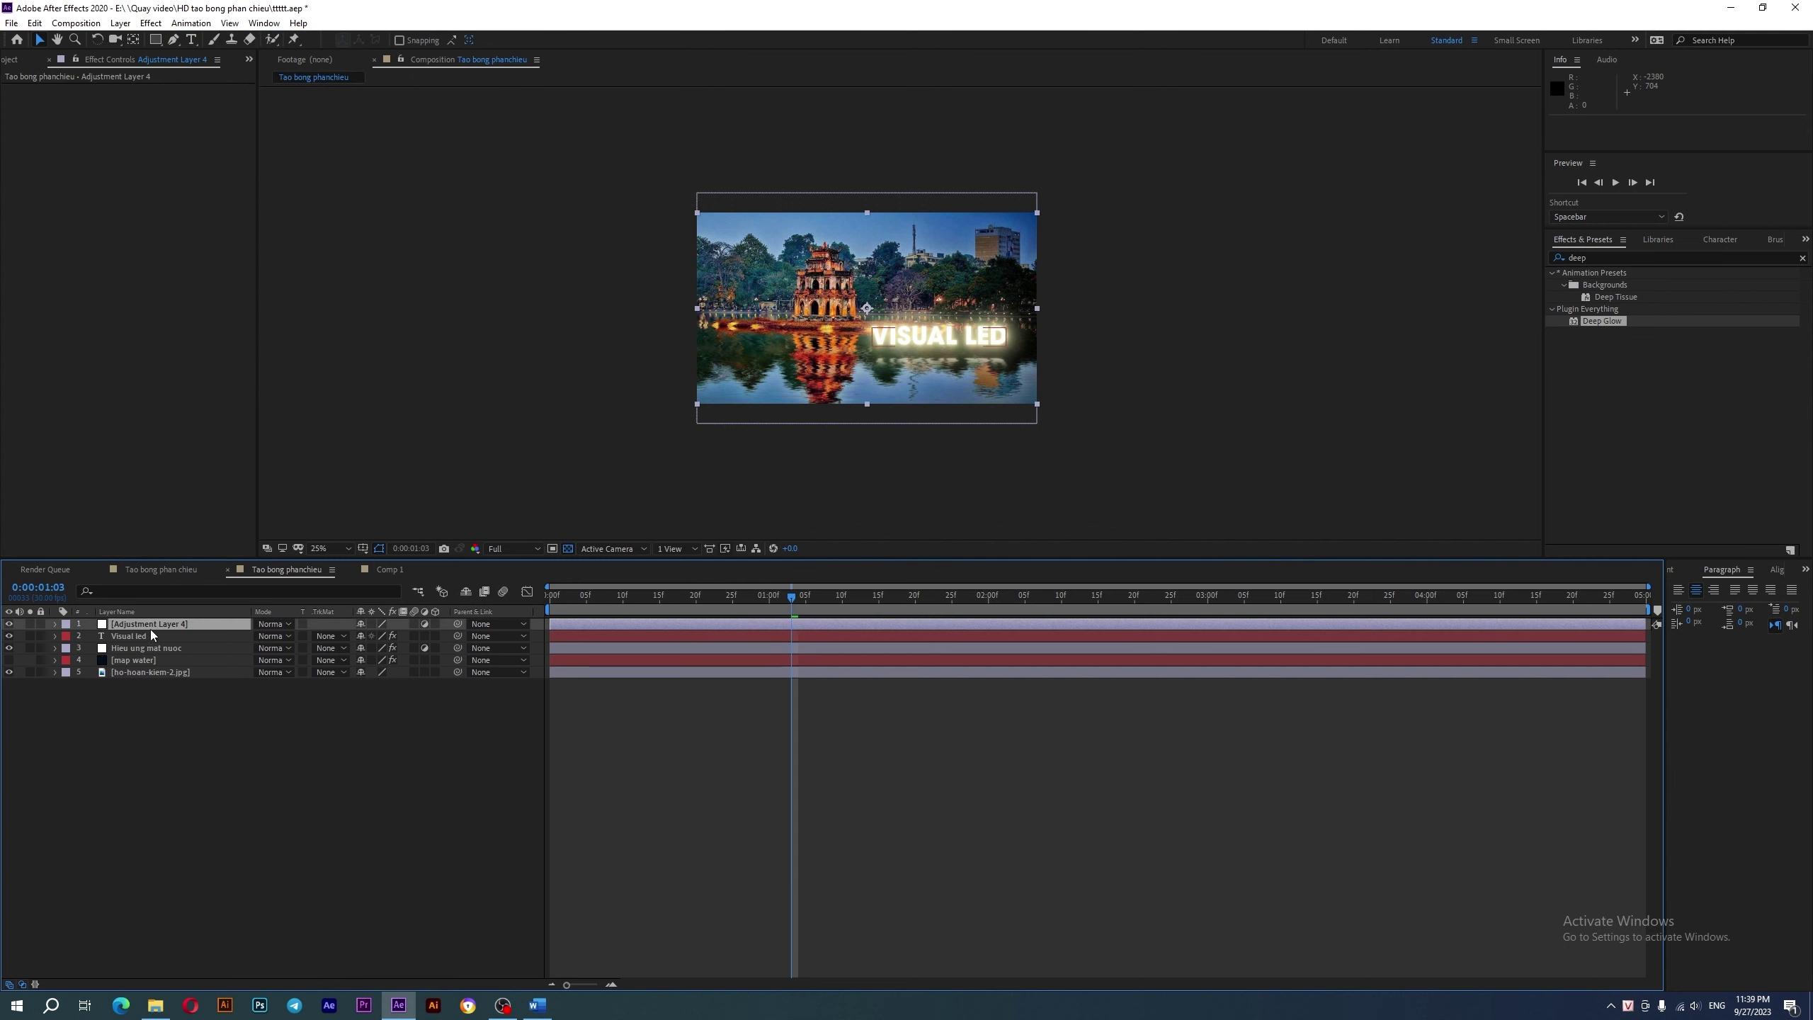
pyautogui.moveTo(150, 626); pyautogui.dragTo(132, 638)
# - Rename the adjustment layer to 'chinh mau'
pyautogui.rightClick(164, 635)
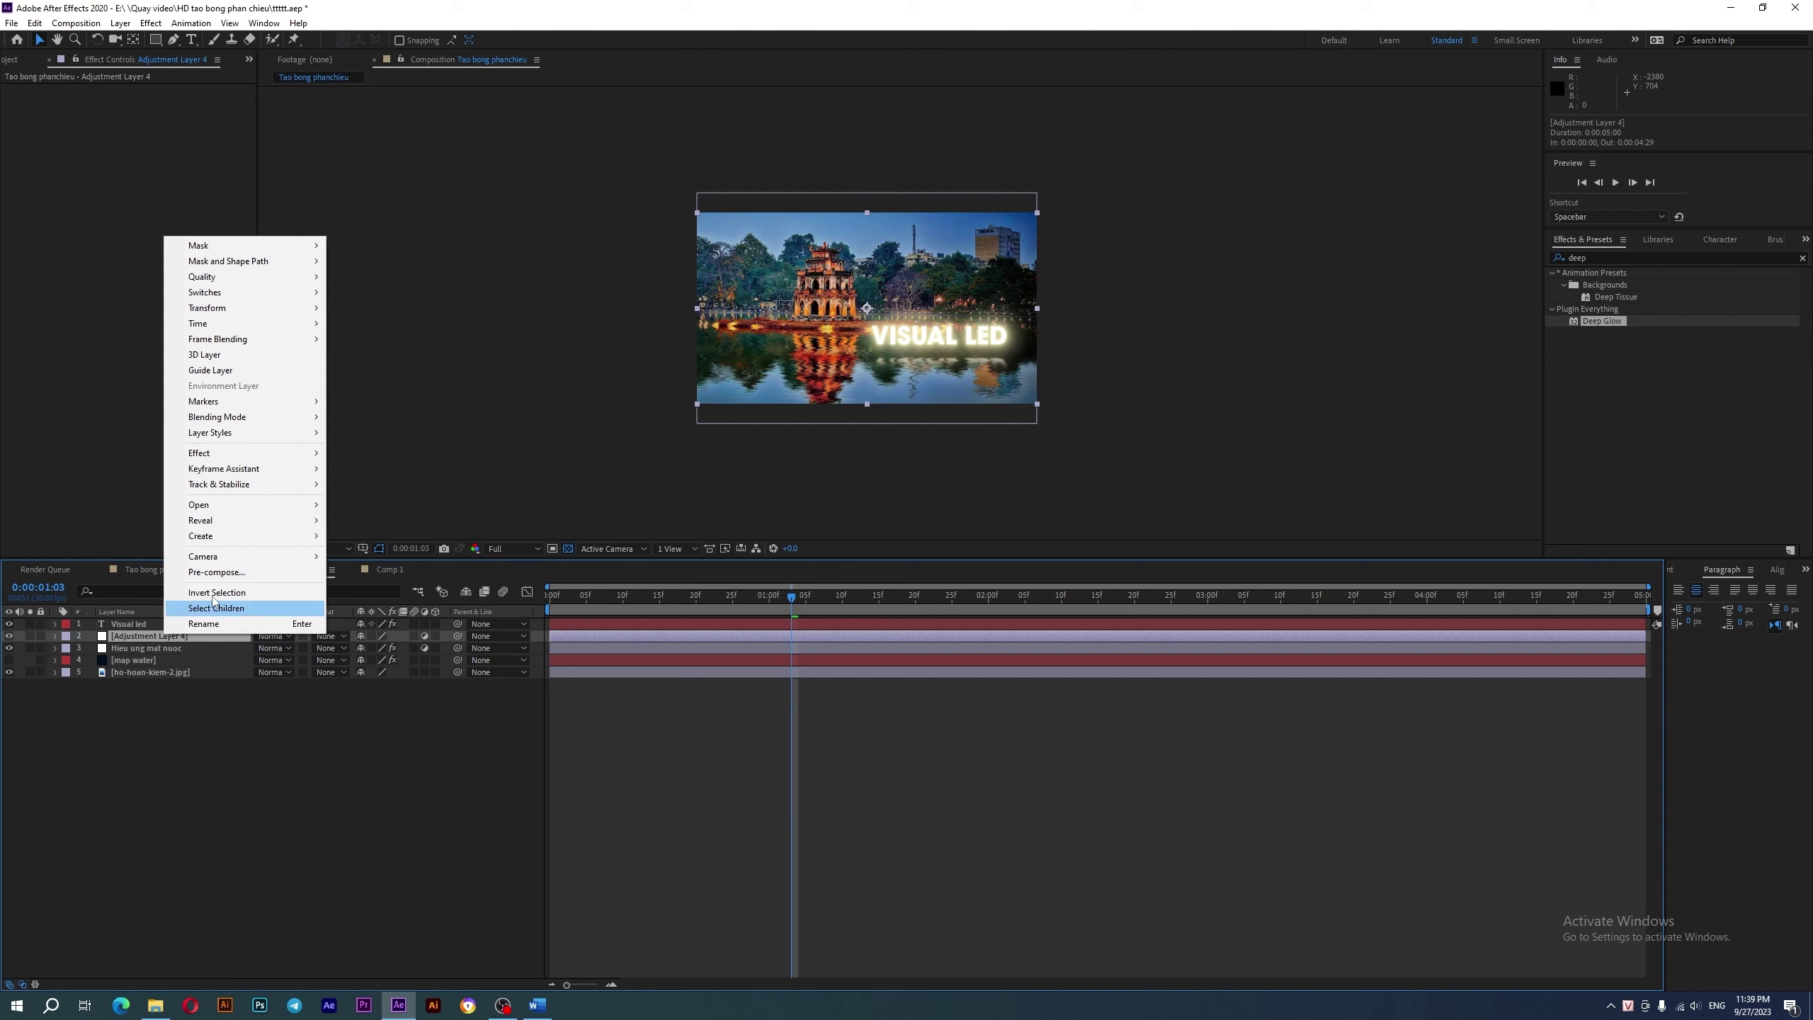
pyautogui.click(223, 626)
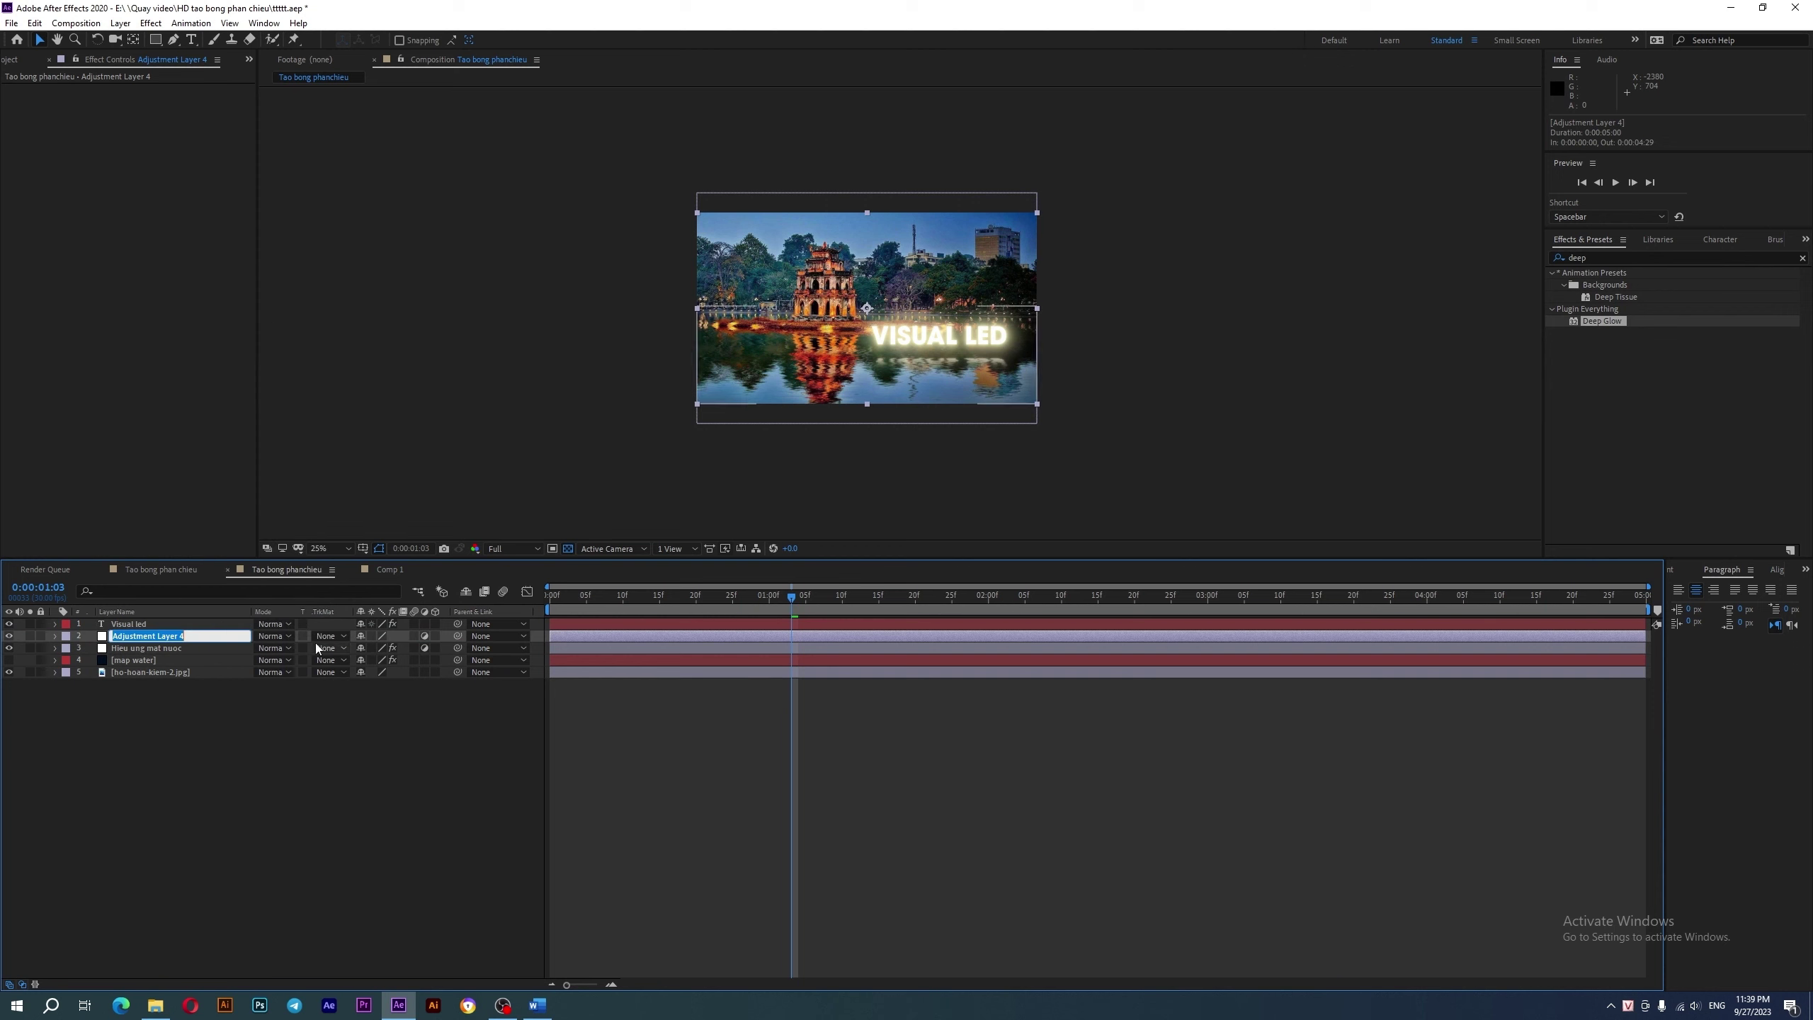
pyautogui.write('chinh mau')
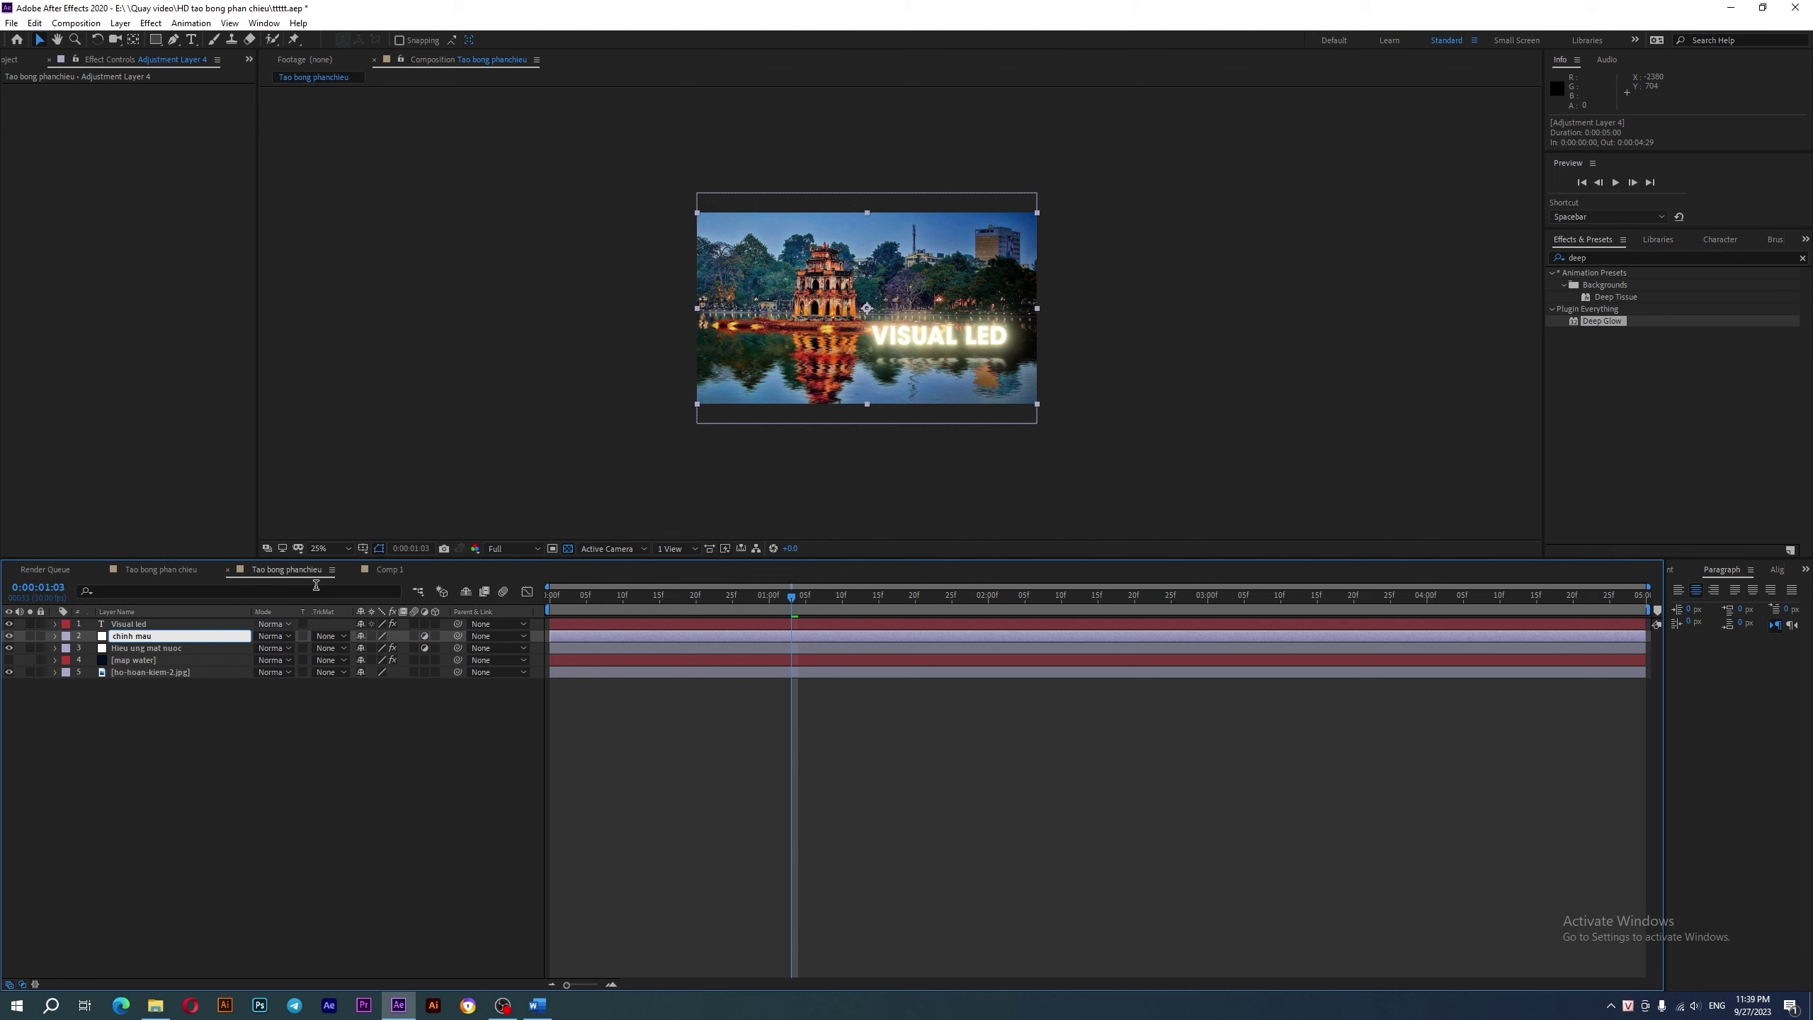
pyautogui.click(251, 703)
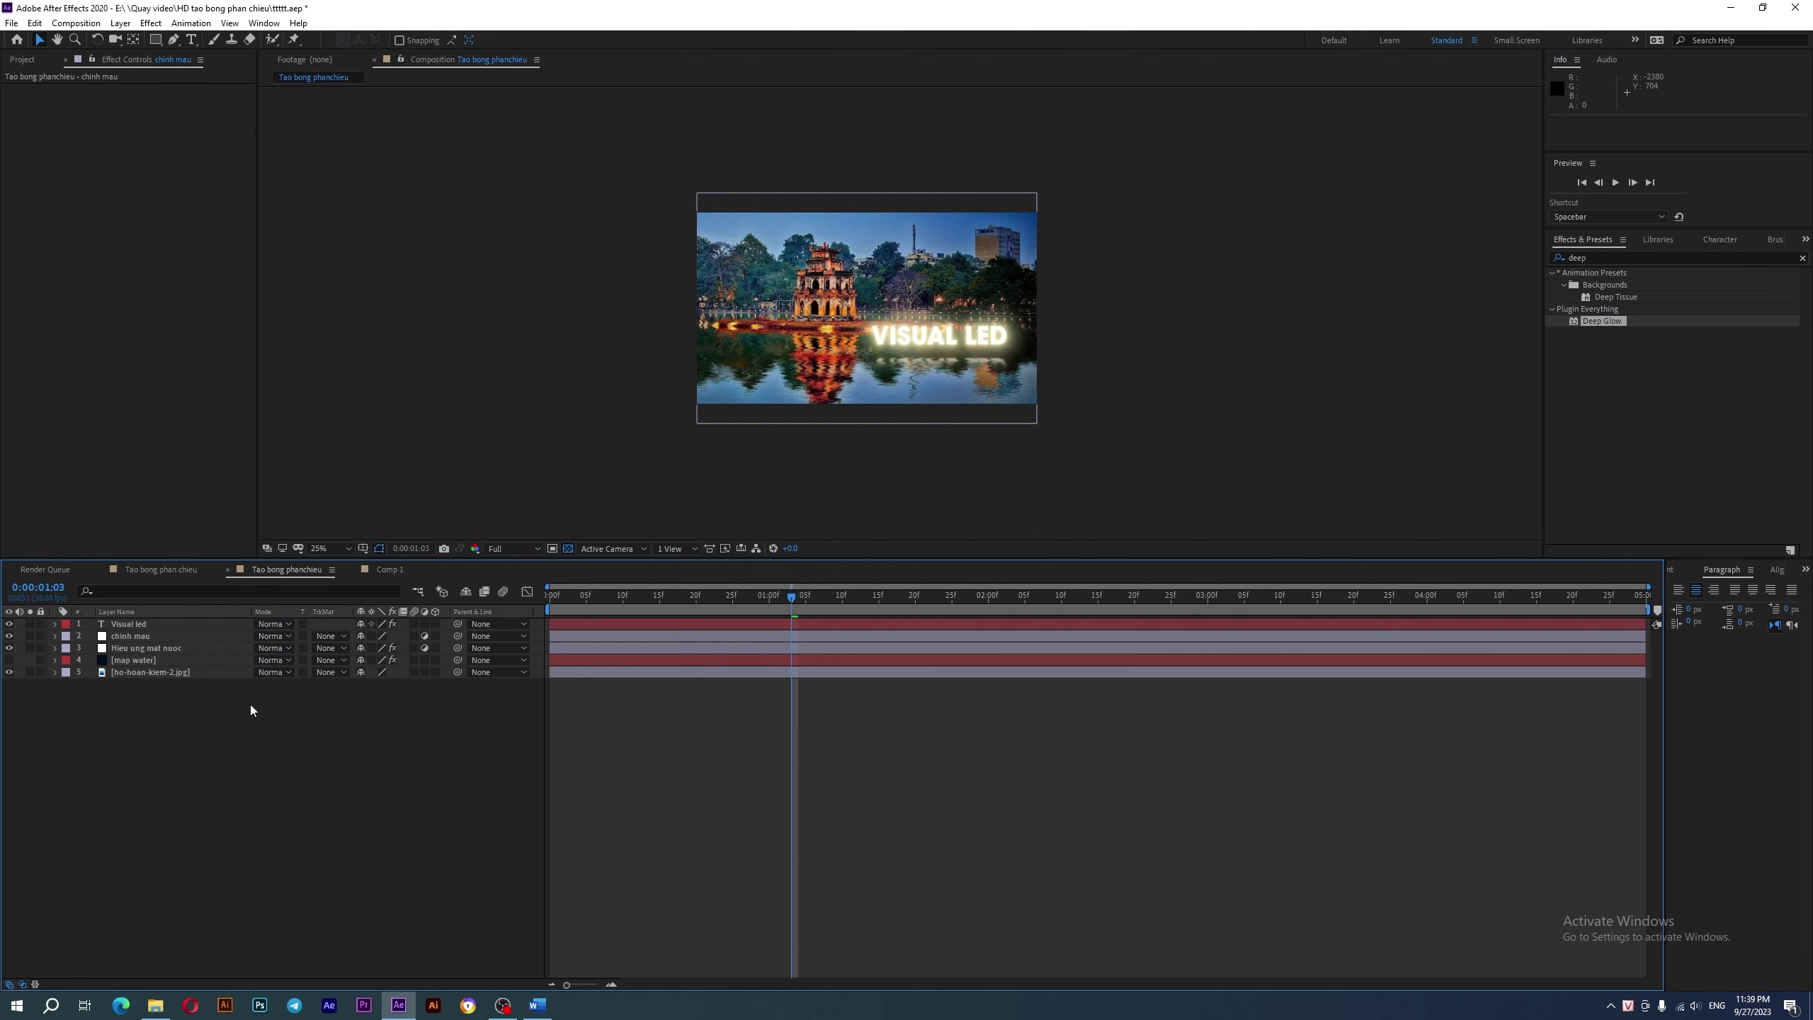
pyautogui.click(126, 639)
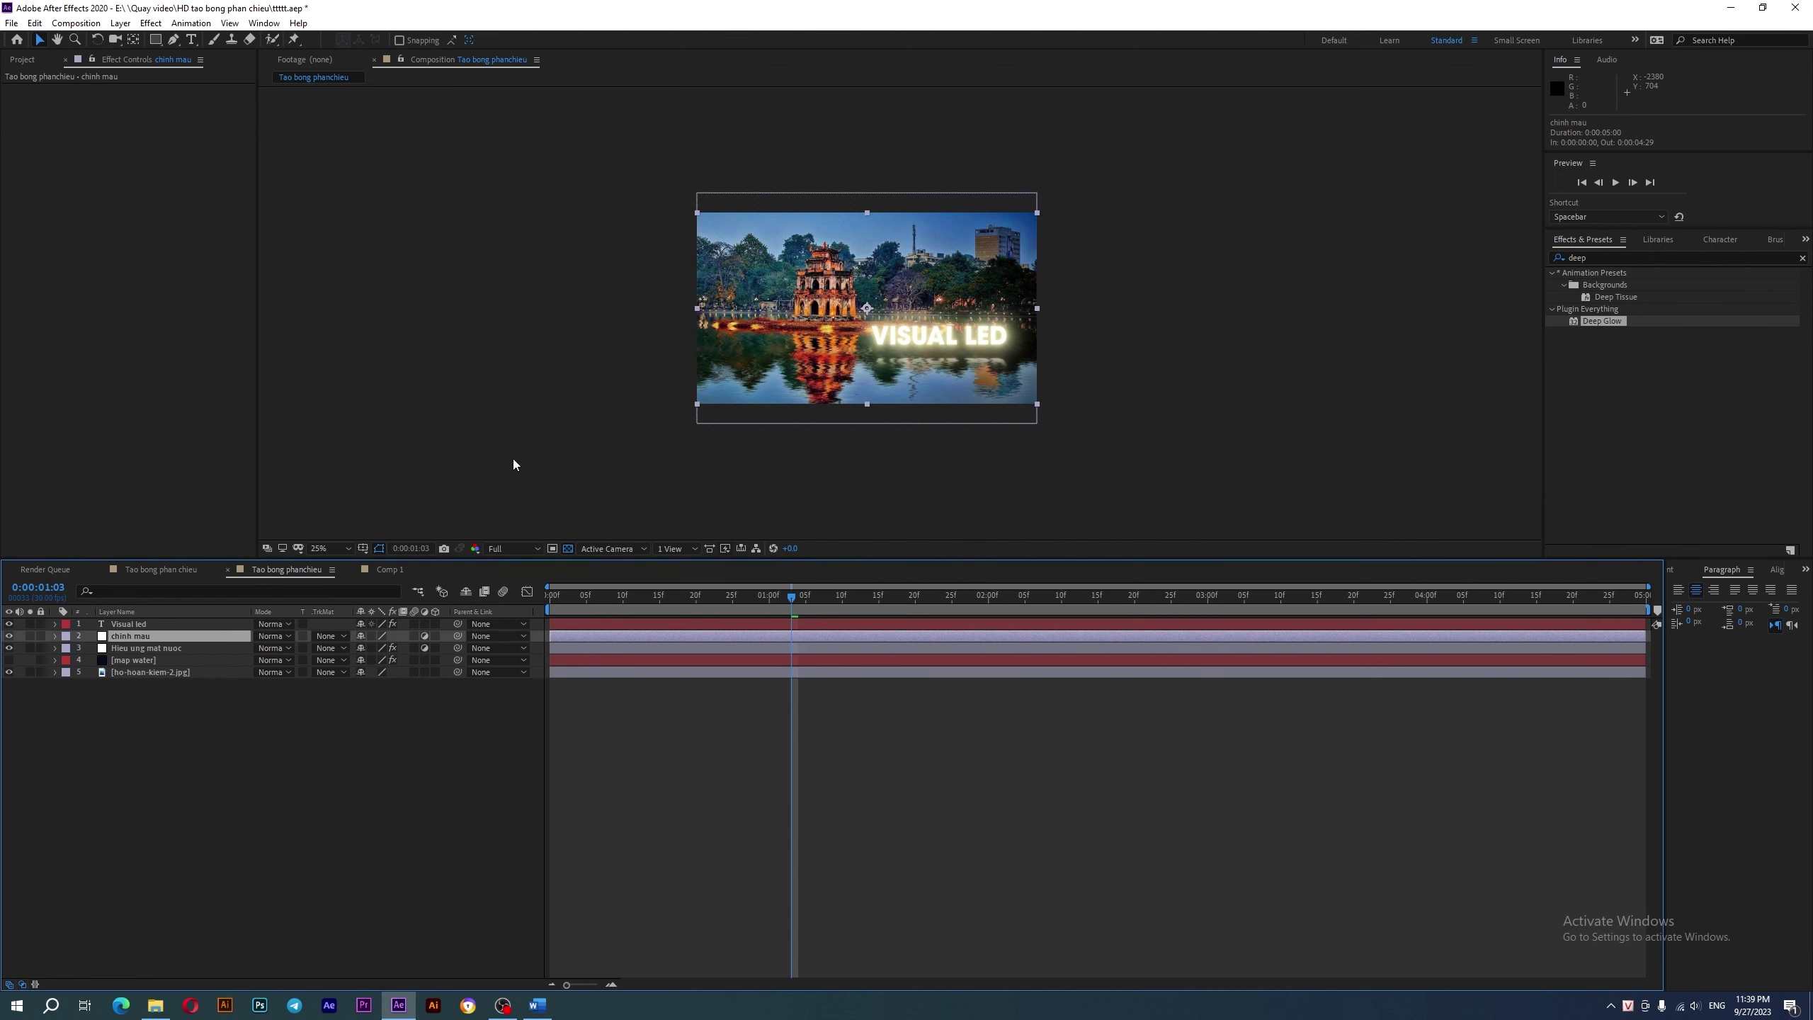
# - Search 'nig' in Effects & Presets and select the Day4Night preset
pyautogui.click(1622, 258)
pyautogui.press('BackSpace')
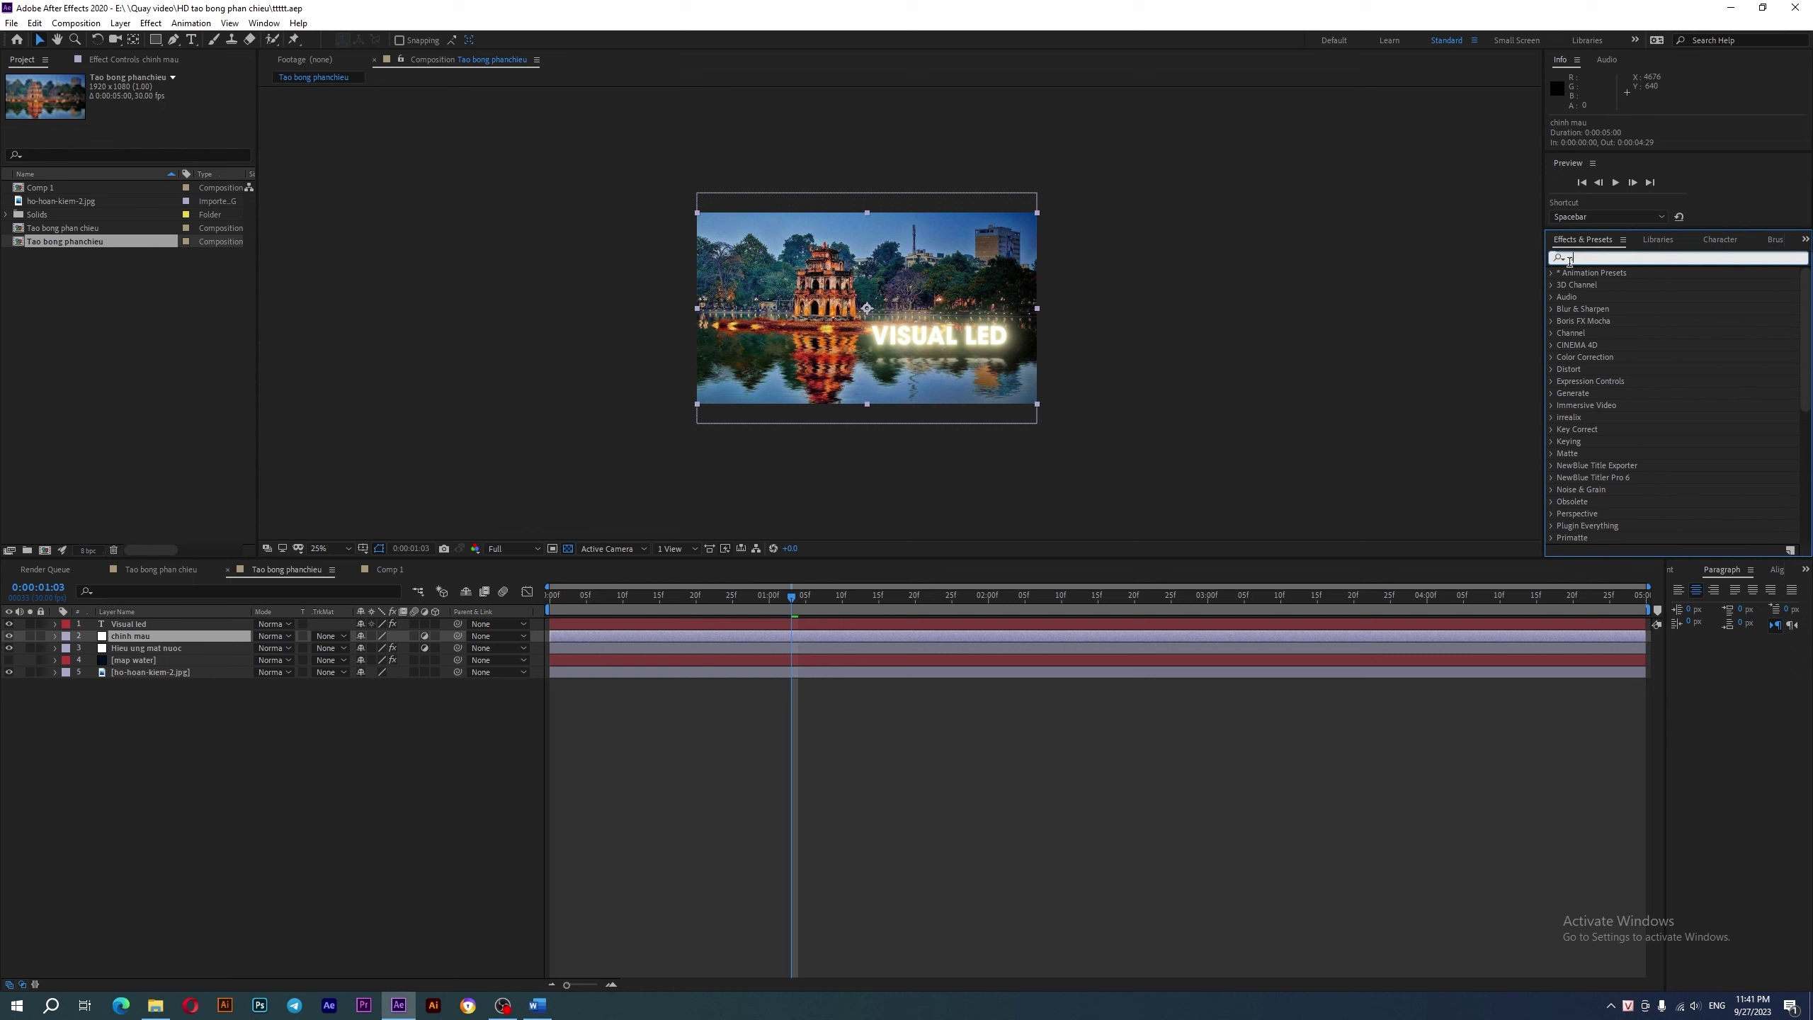
pyautogui.write('ngi')
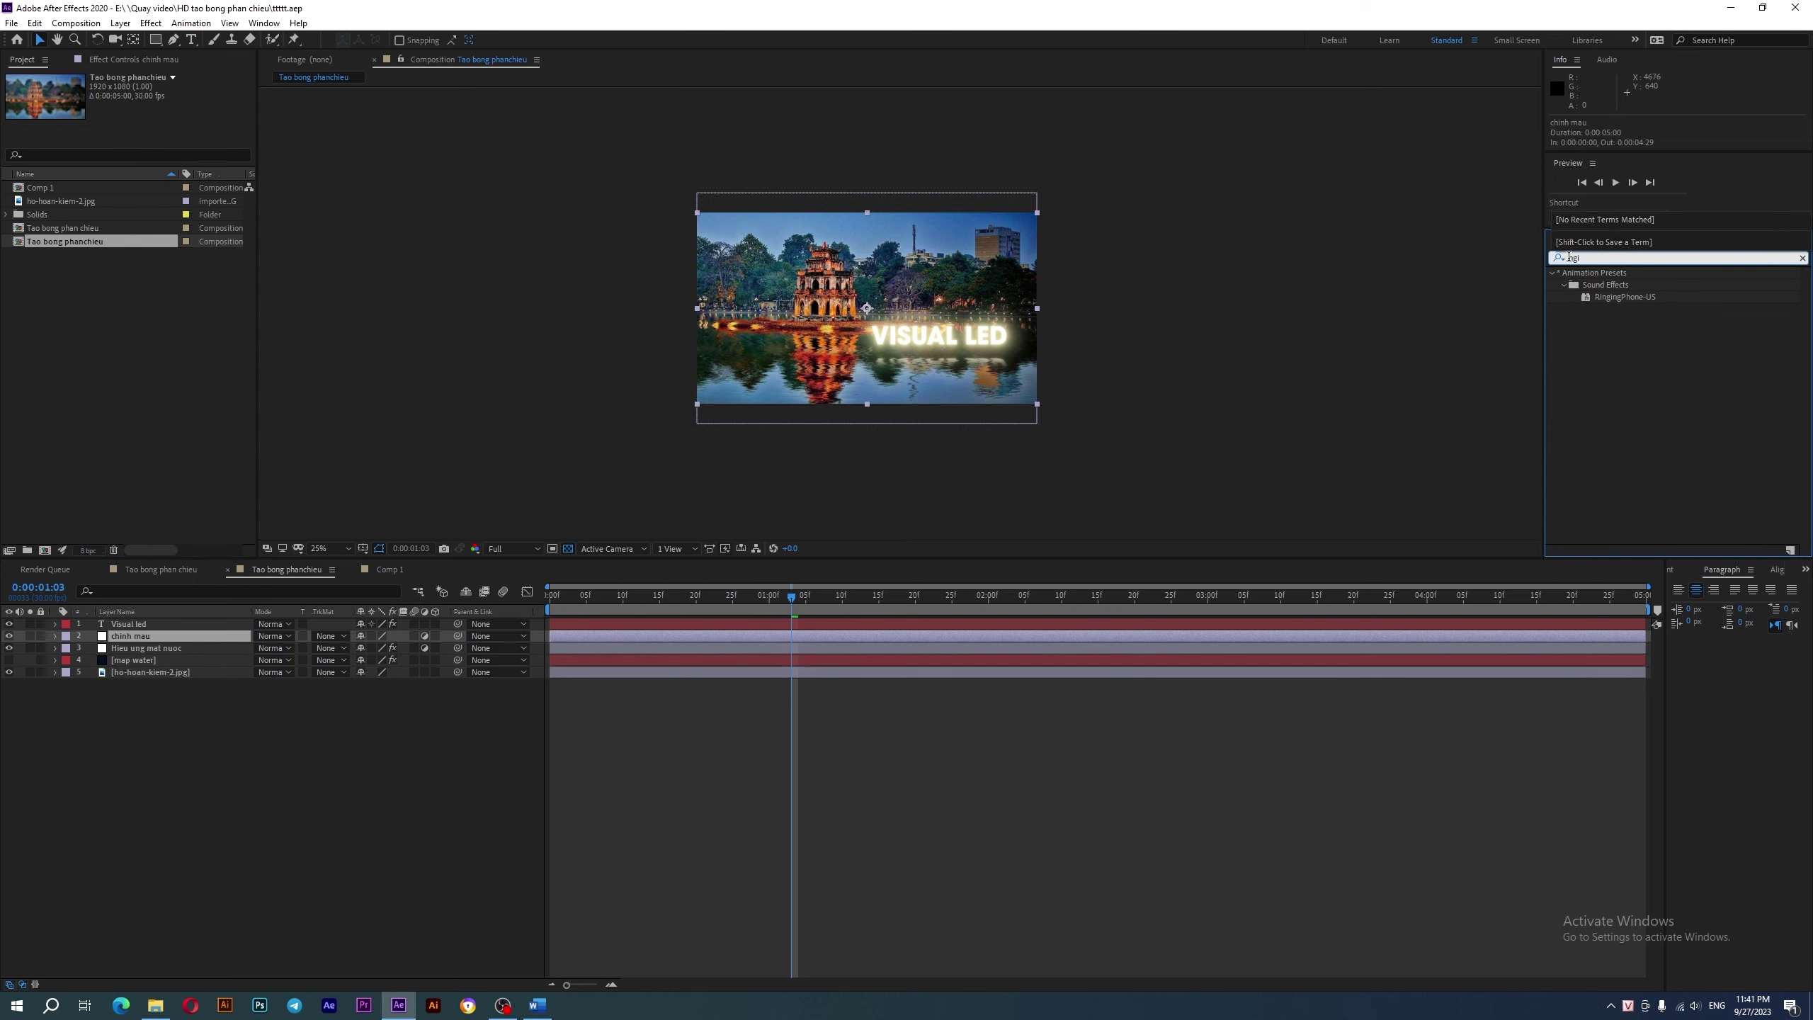
pyautogui.press('BackSpace')
pyautogui.press('BackSpace')
pyautogui.press('BackSpace')
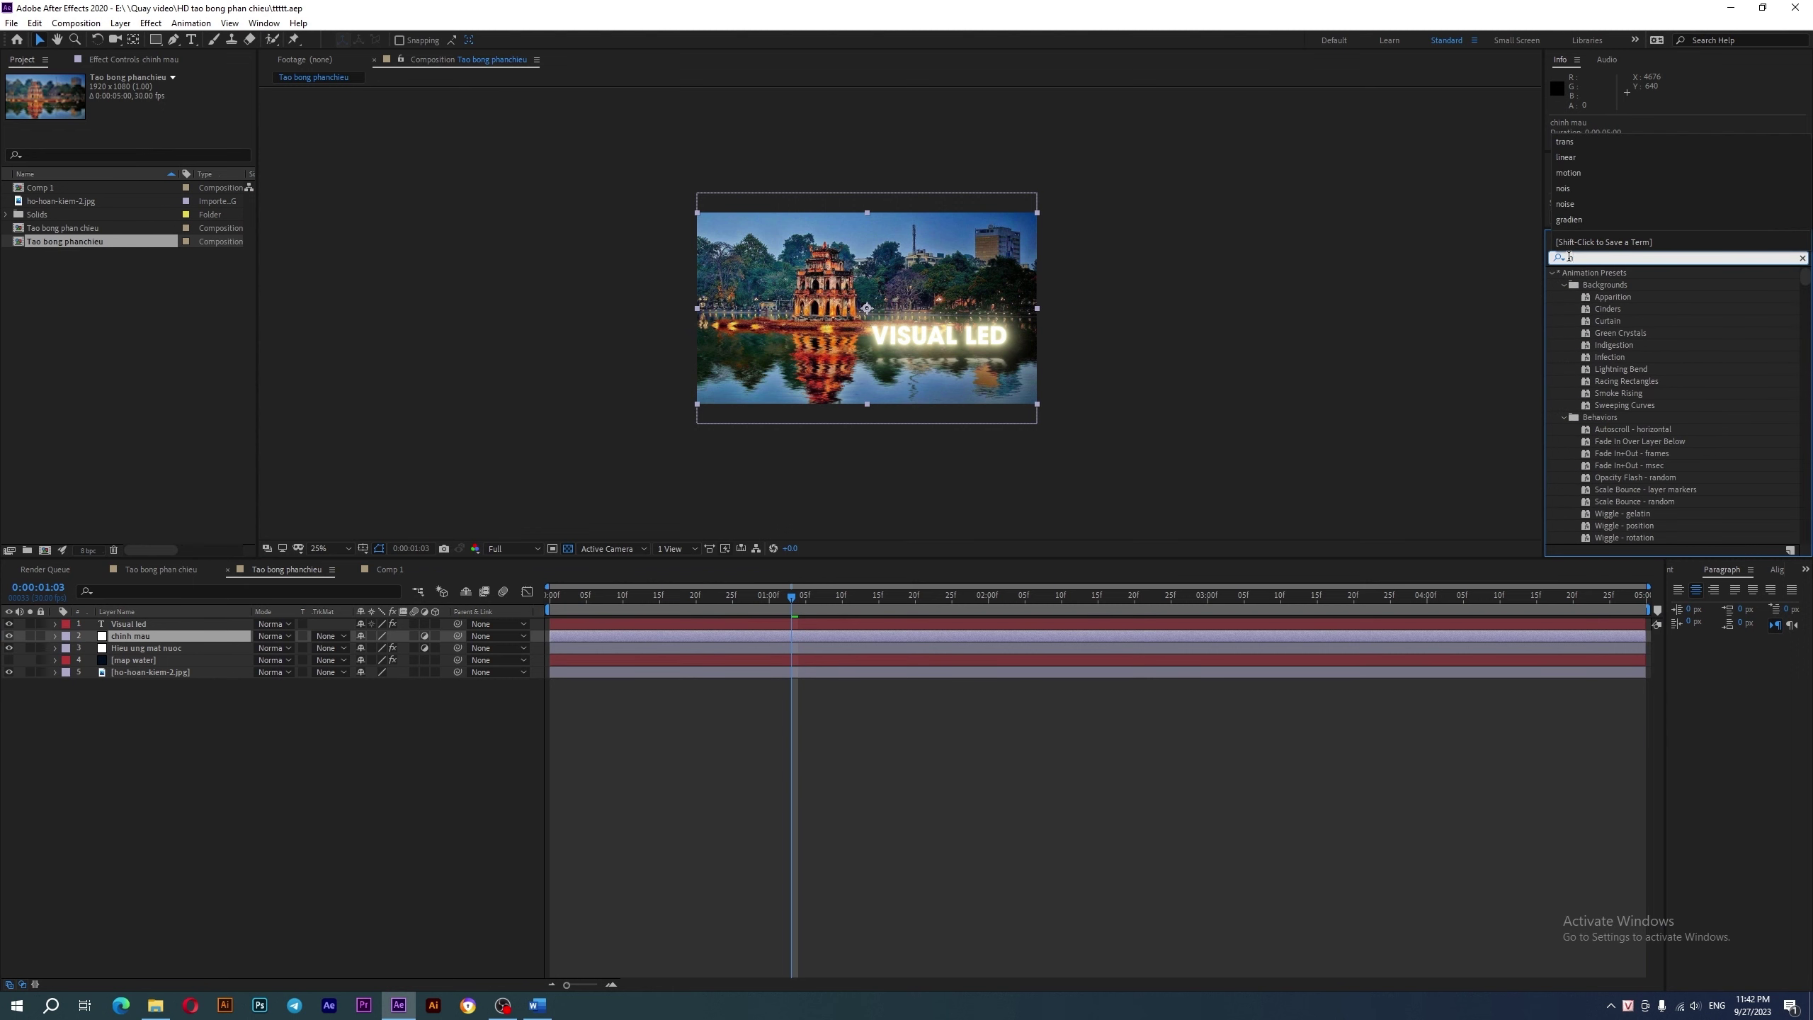
pyautogui.write('nig')
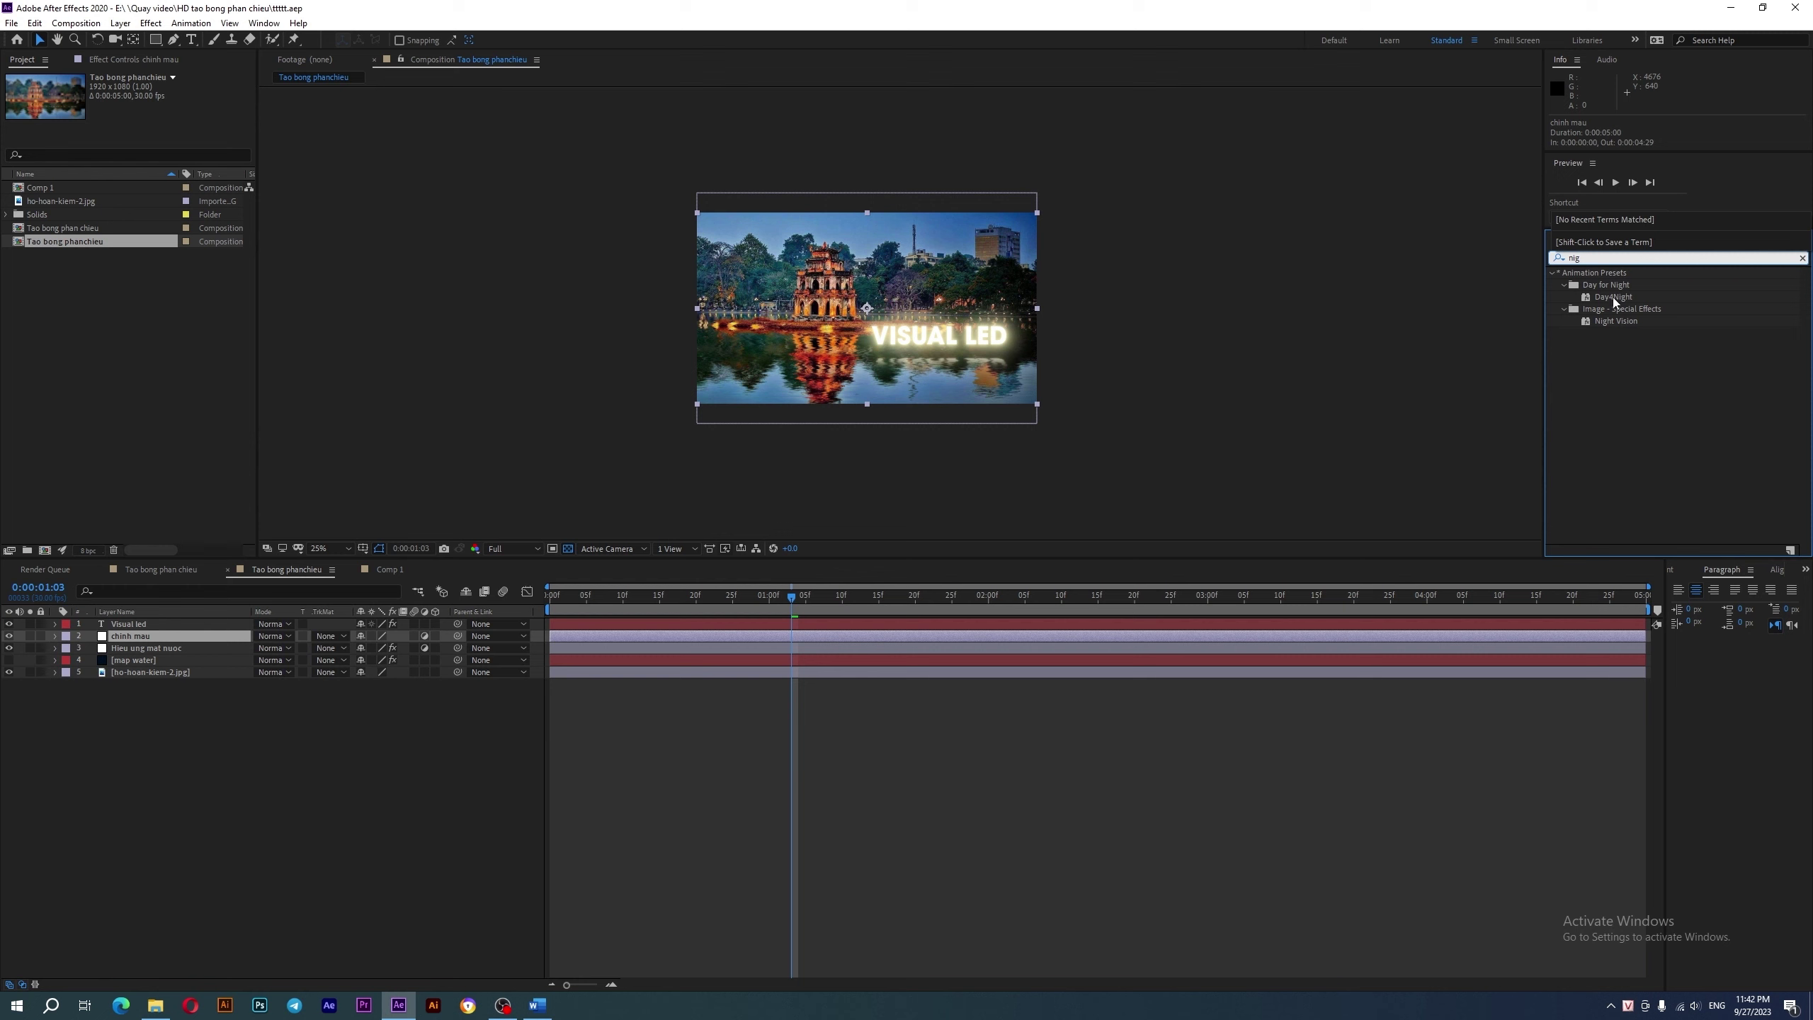
pyautogui.click(1608, 298)
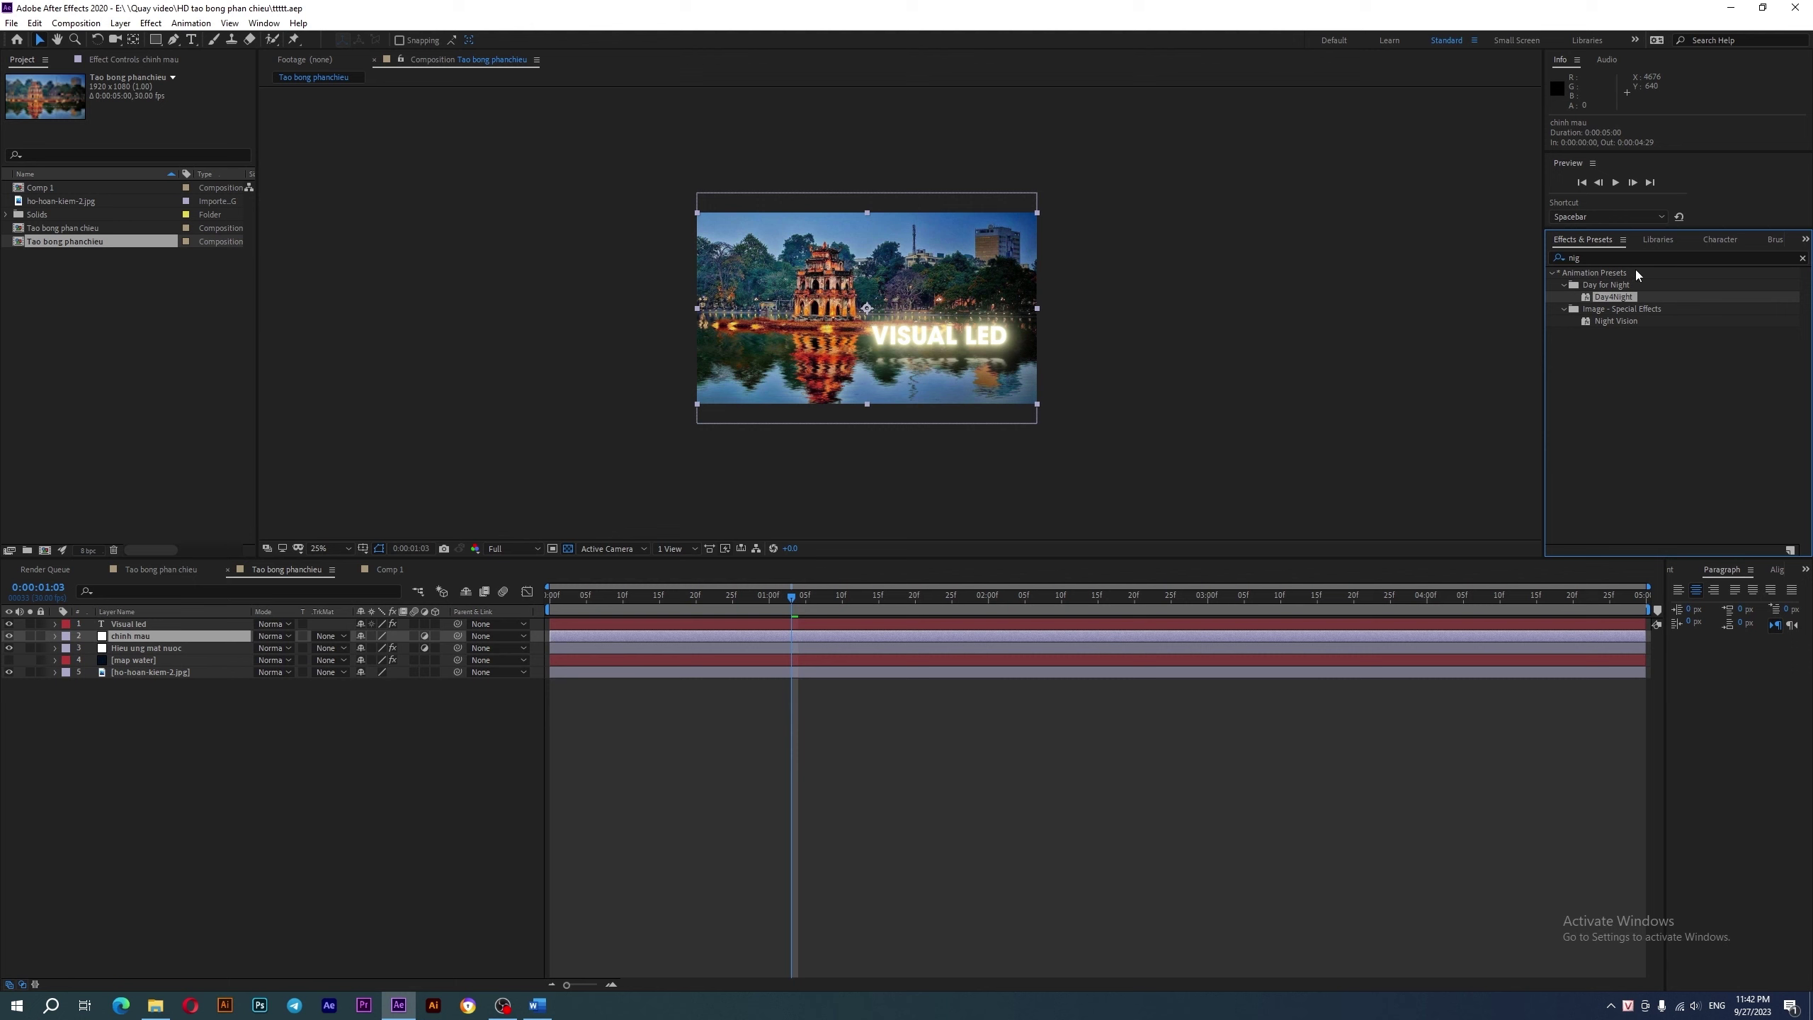
# - Apply the Day4Night preset to the chinh mau layer
pyautogui.moveTo(1605, 305); pyautogui.dragTo(194, 635)
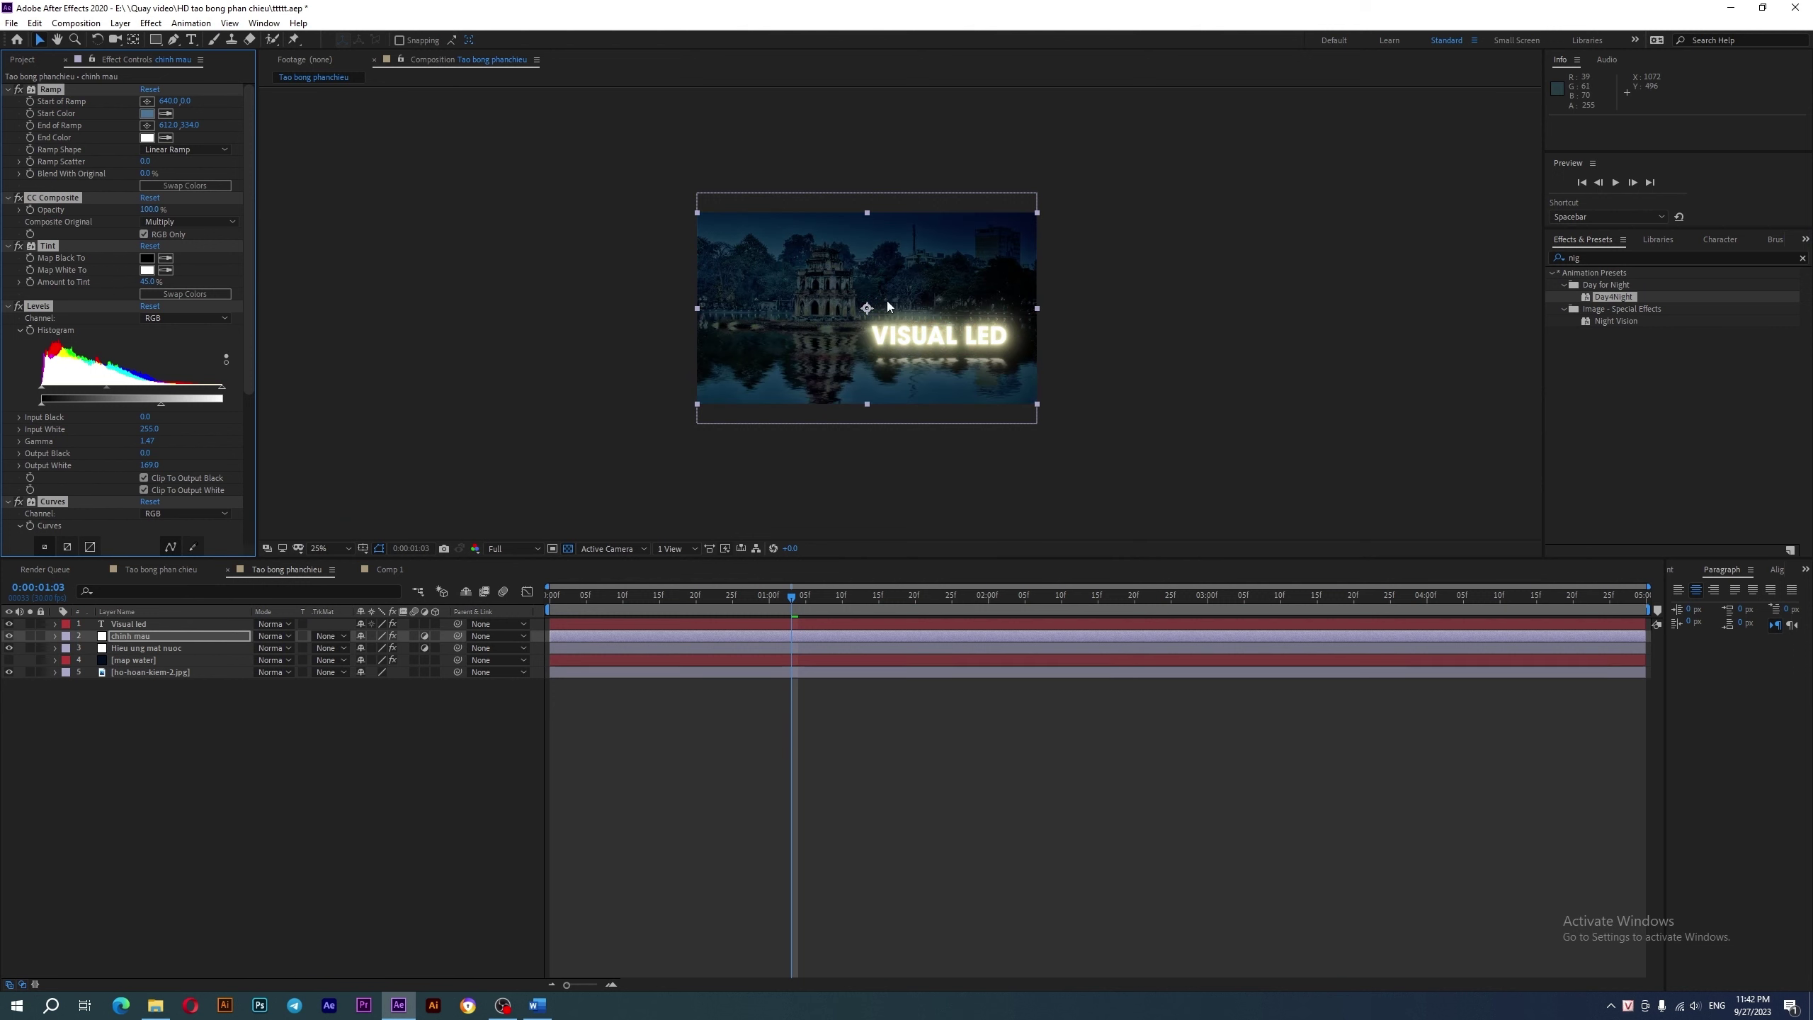
pyautogui.scroll(2, 887, 301)
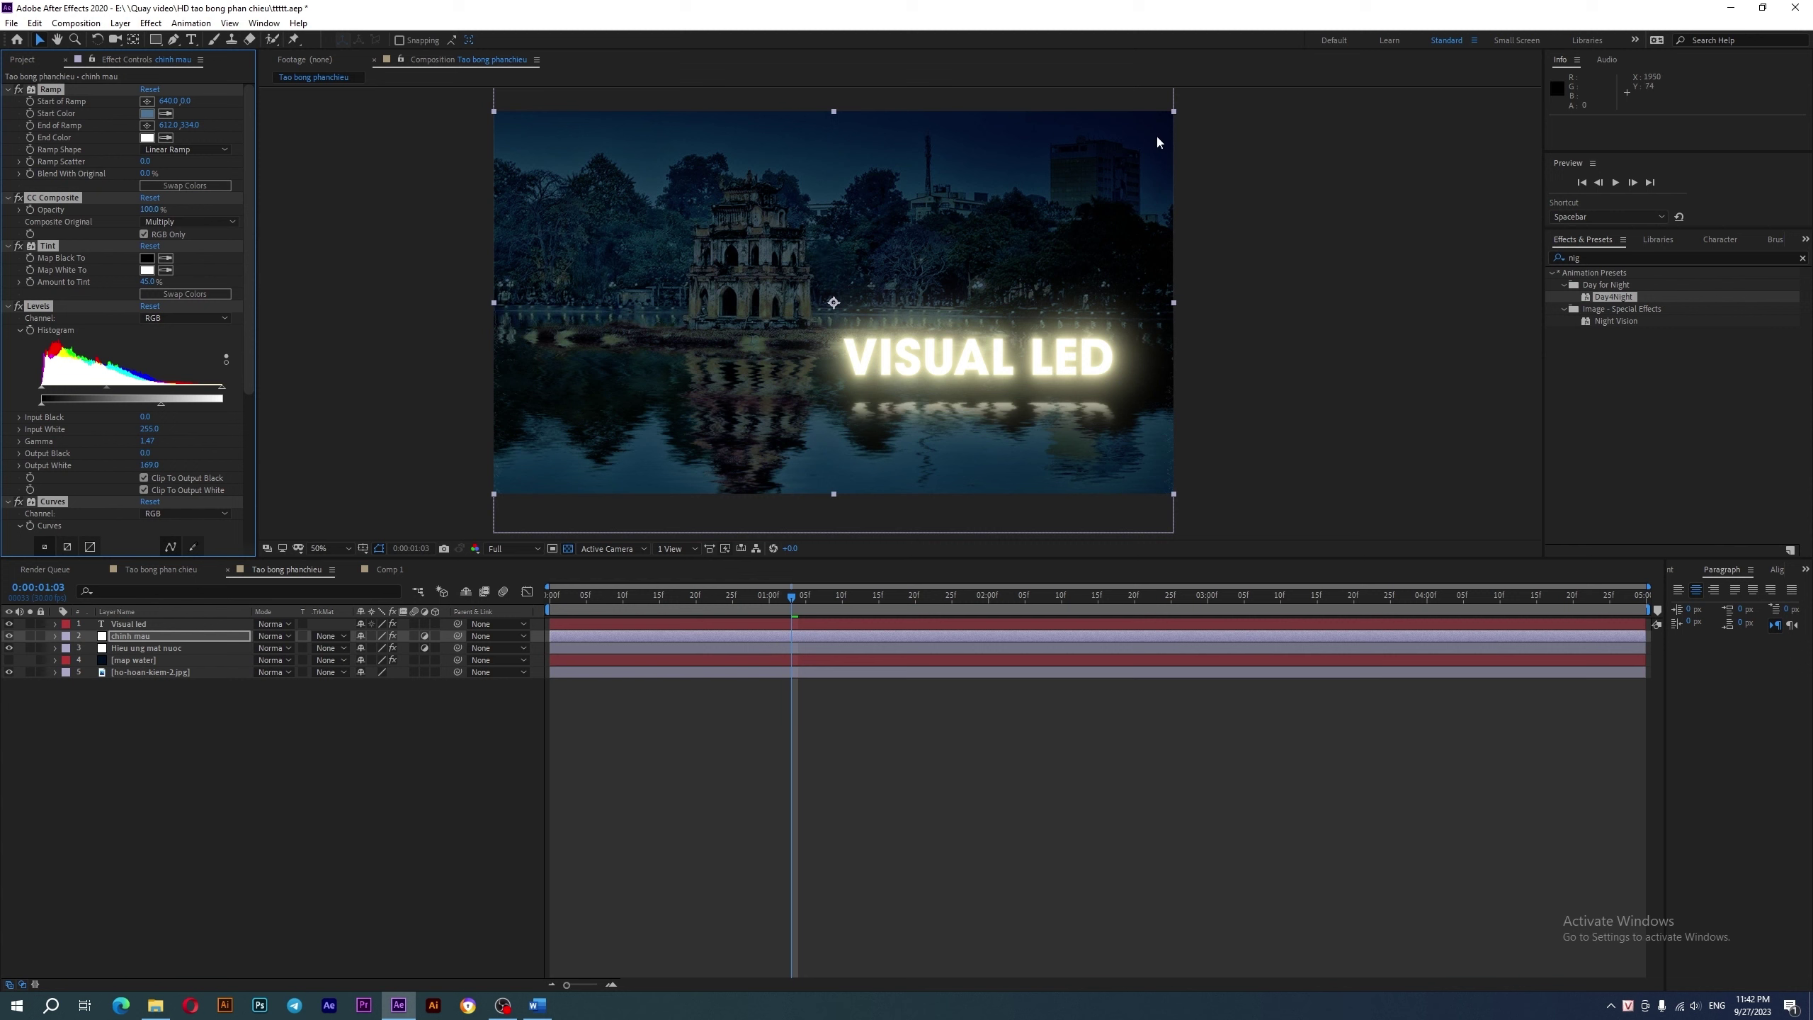
pyautogui.scroll(-1, 902, 230)
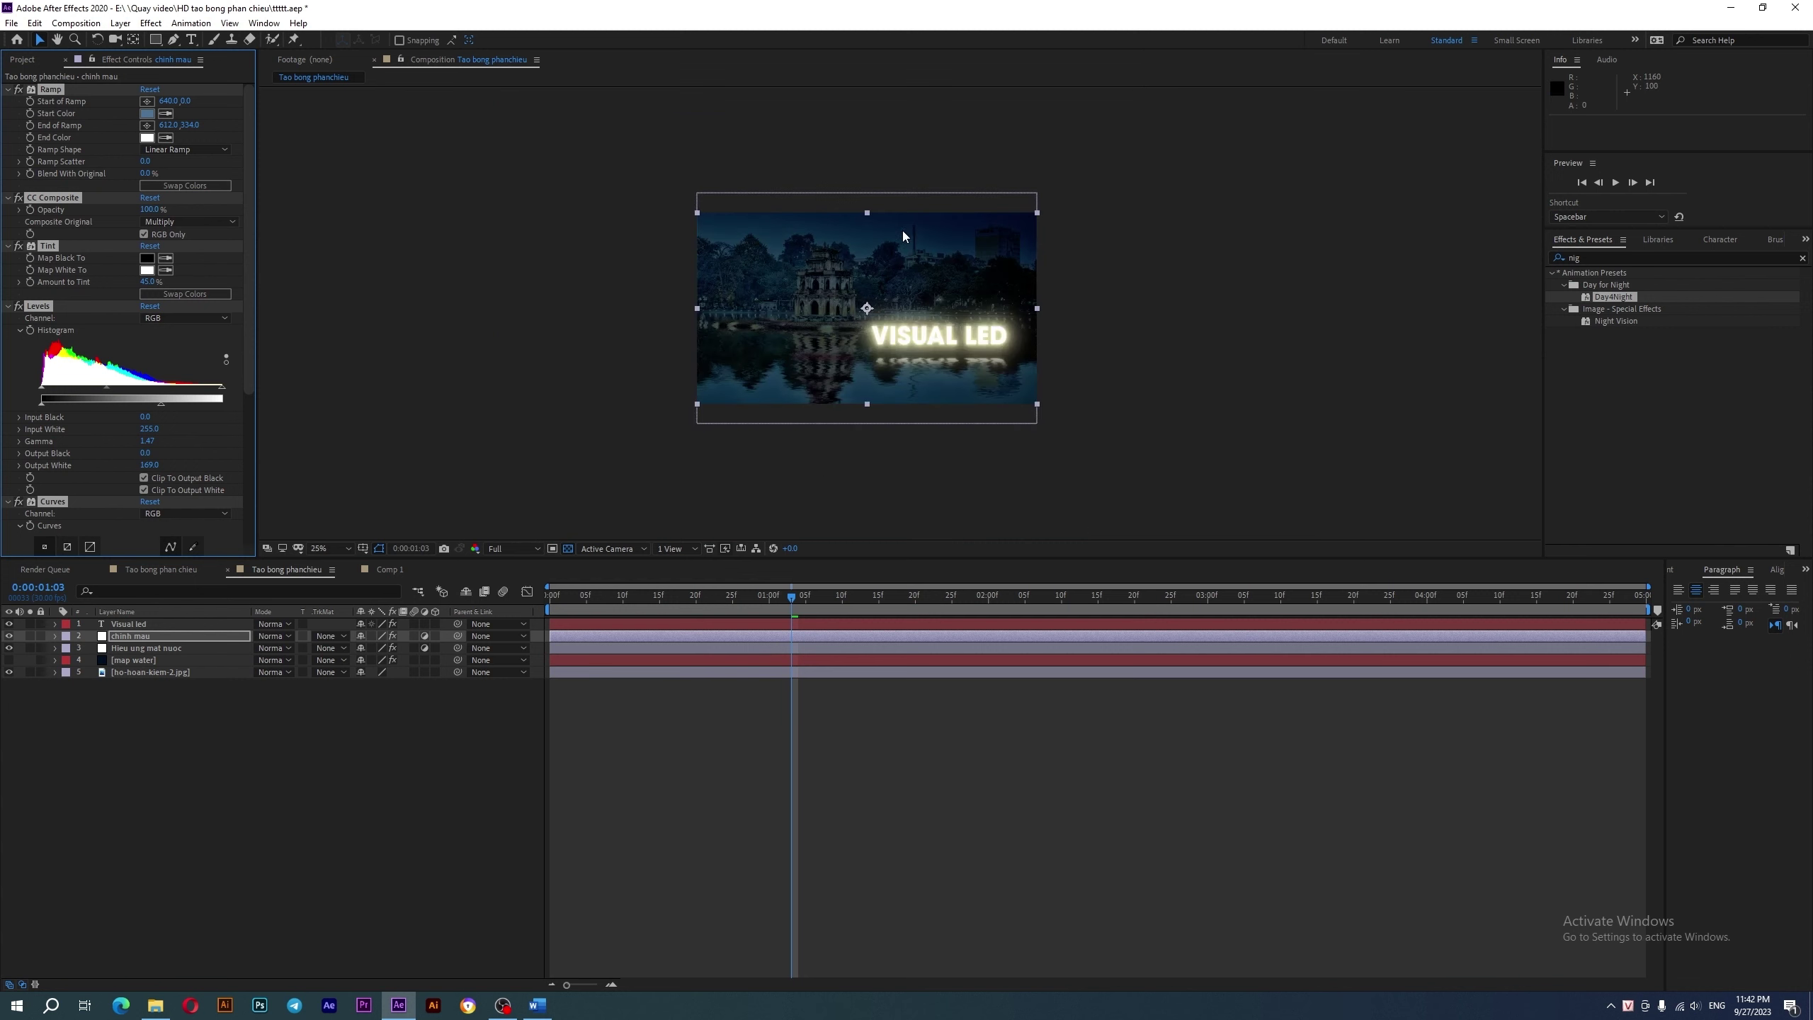
pyautogui.scroll(1, 911, 245)
pyautogui.moveTo(912, 247); pyautogui.dragTo(1004, 230)
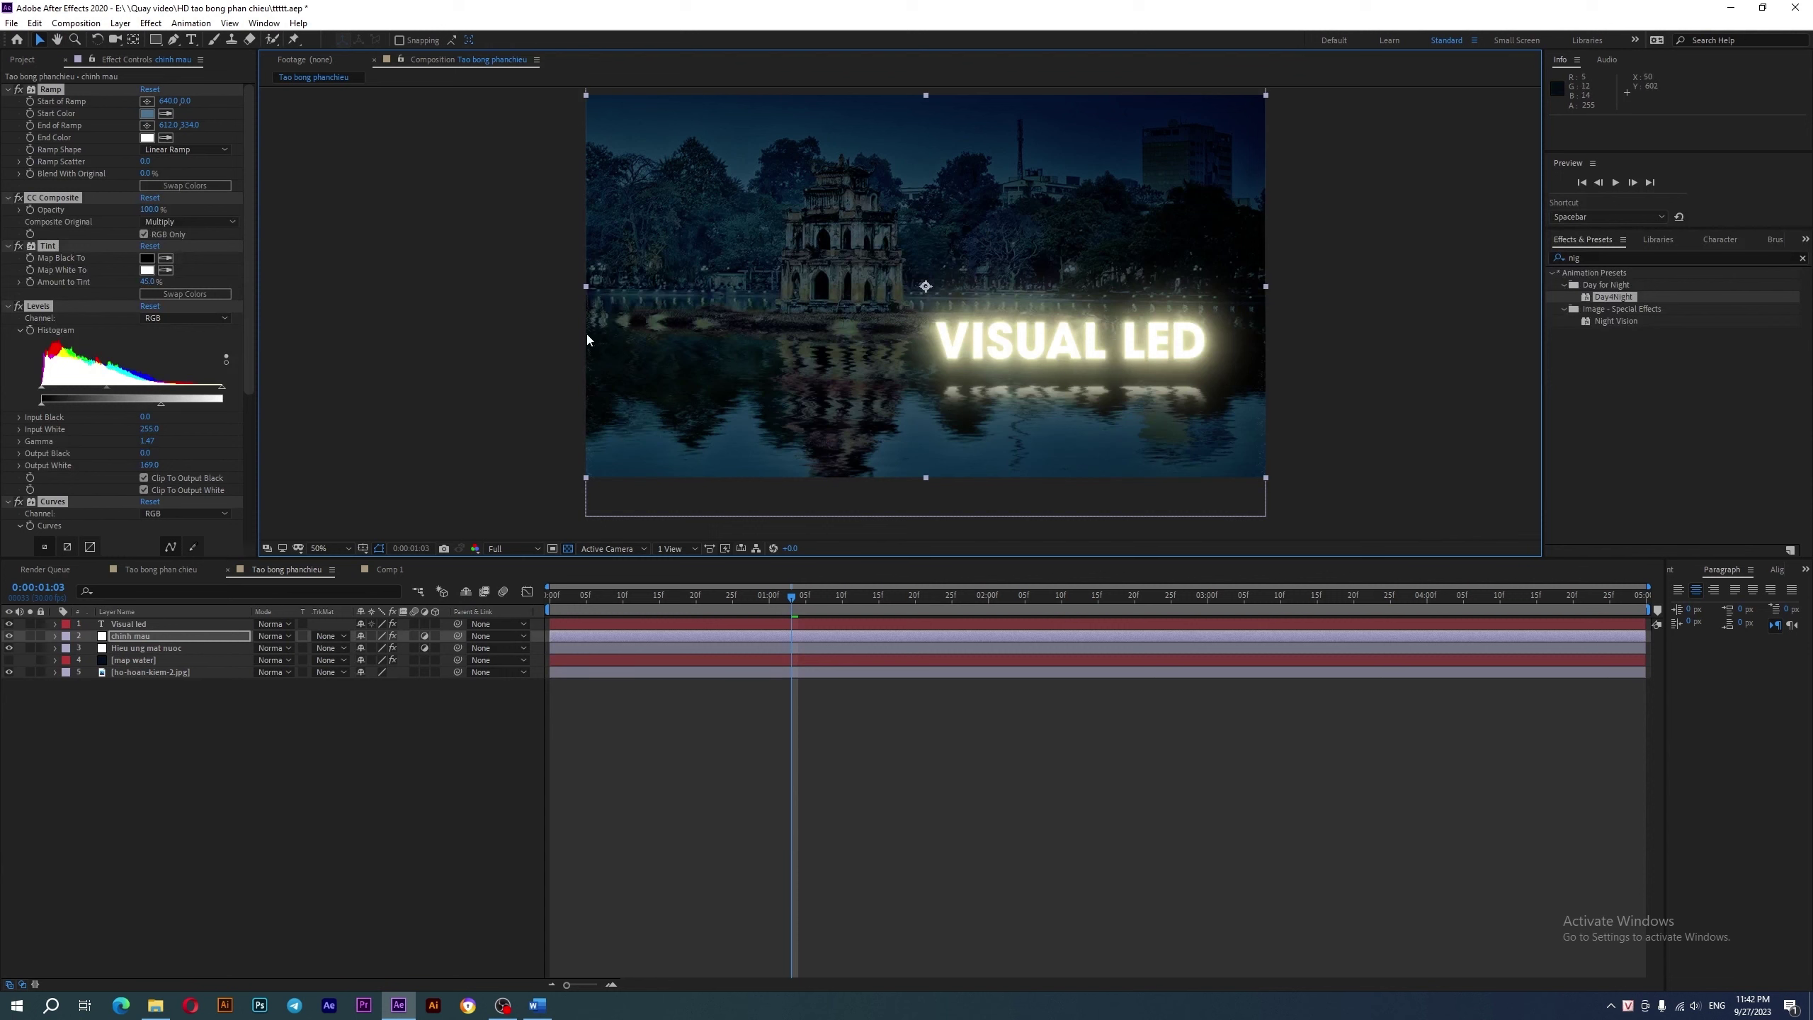
pyautogui.scroll(-1, 920, 246)
pyautogui.scroll(1, 919, 247)
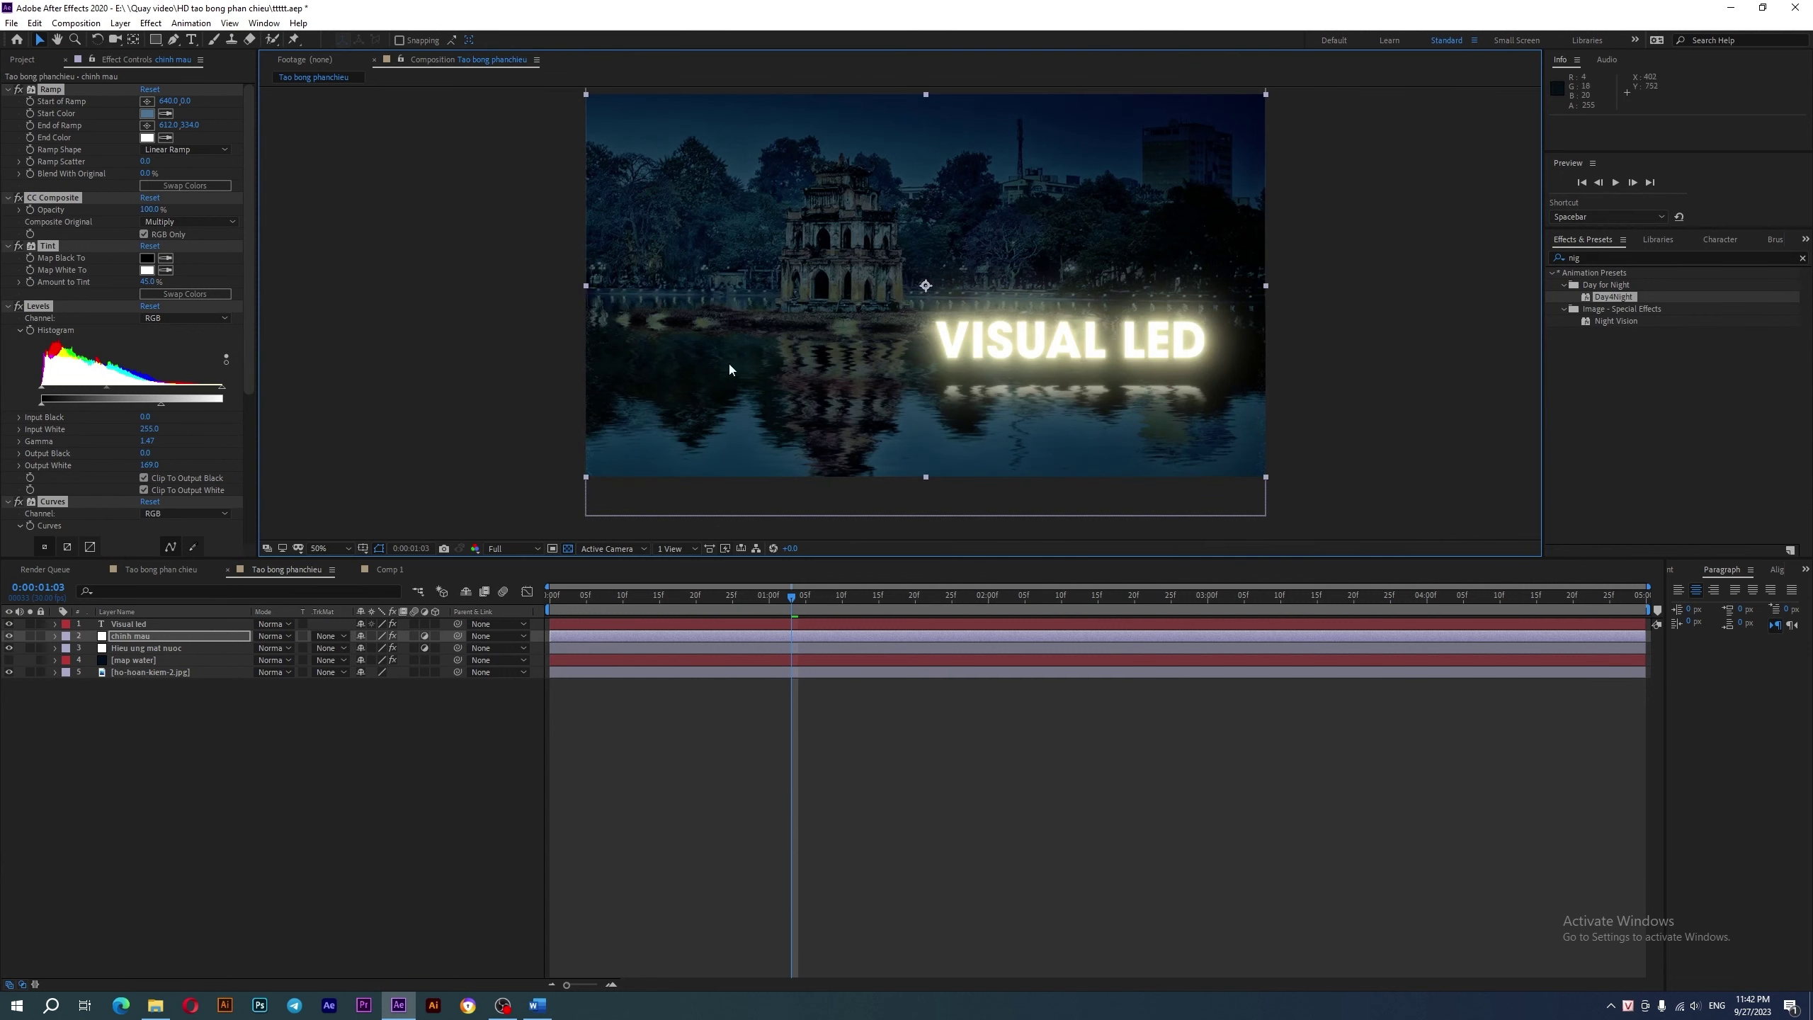
# - Lower chinh mau's opacity to 62%
pyautogui.click(127, 638)
pyautogui.click(127, 641)
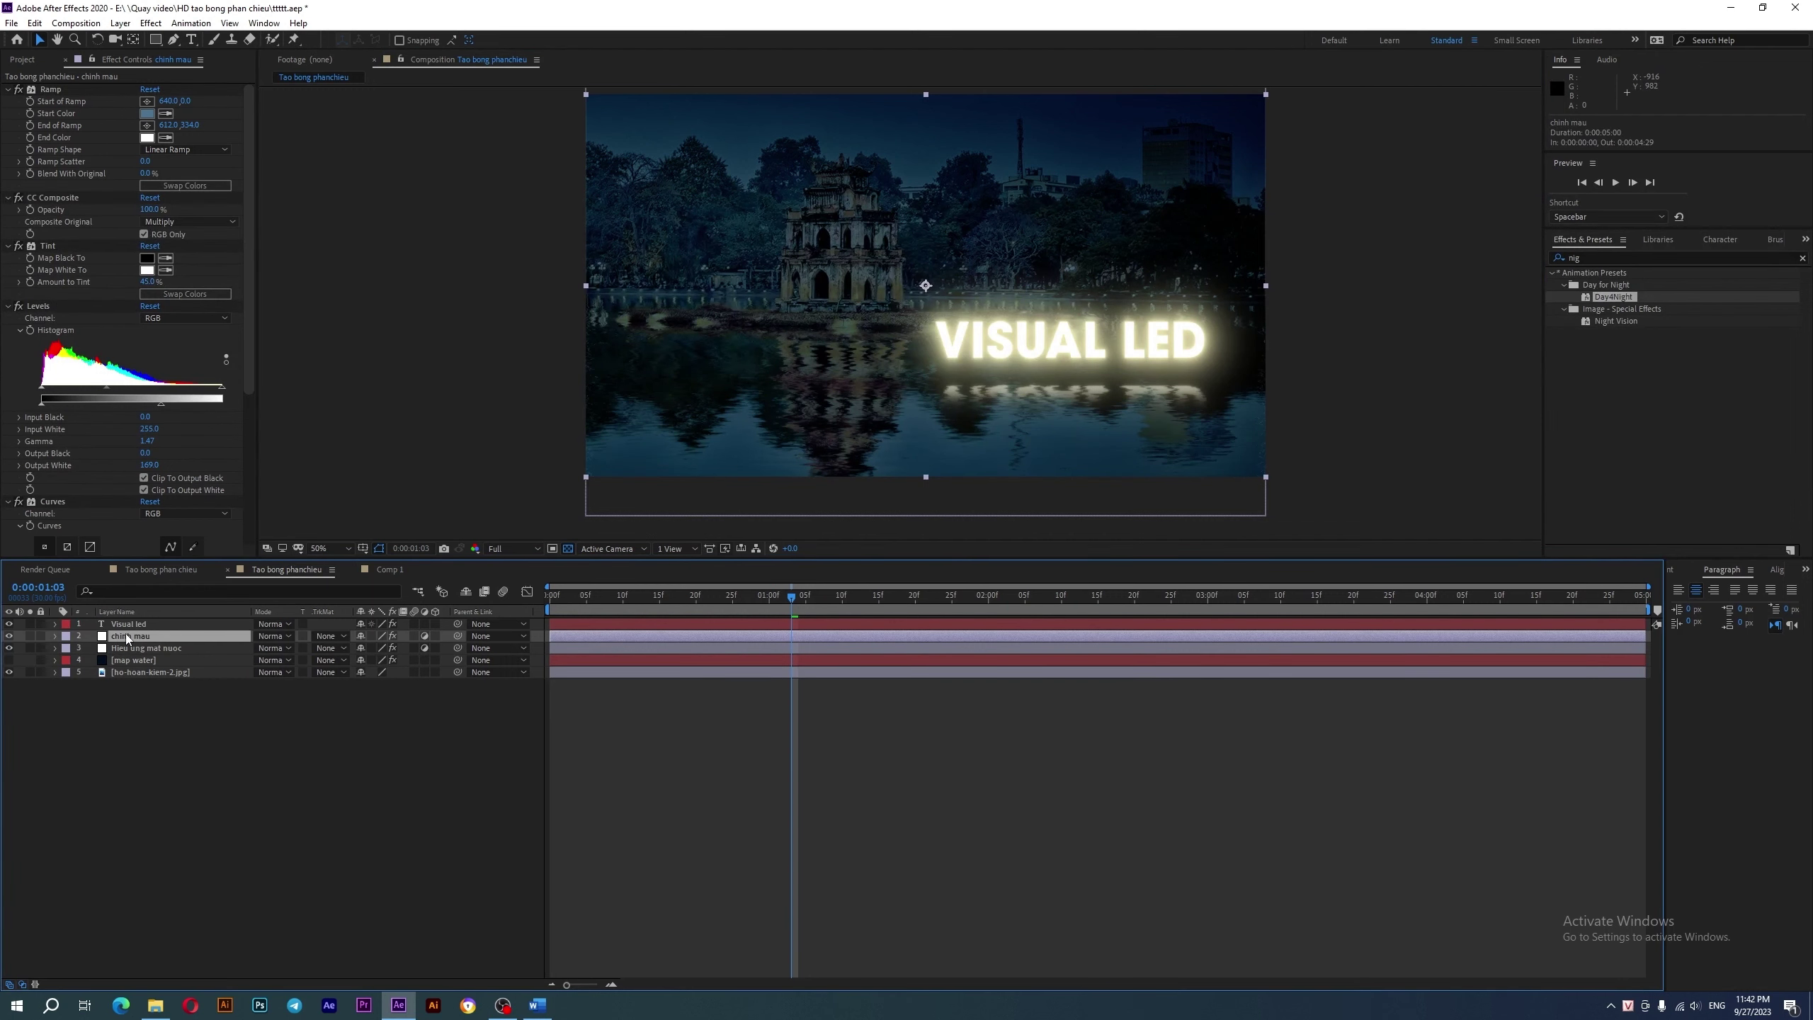
pyautogui.press('t')
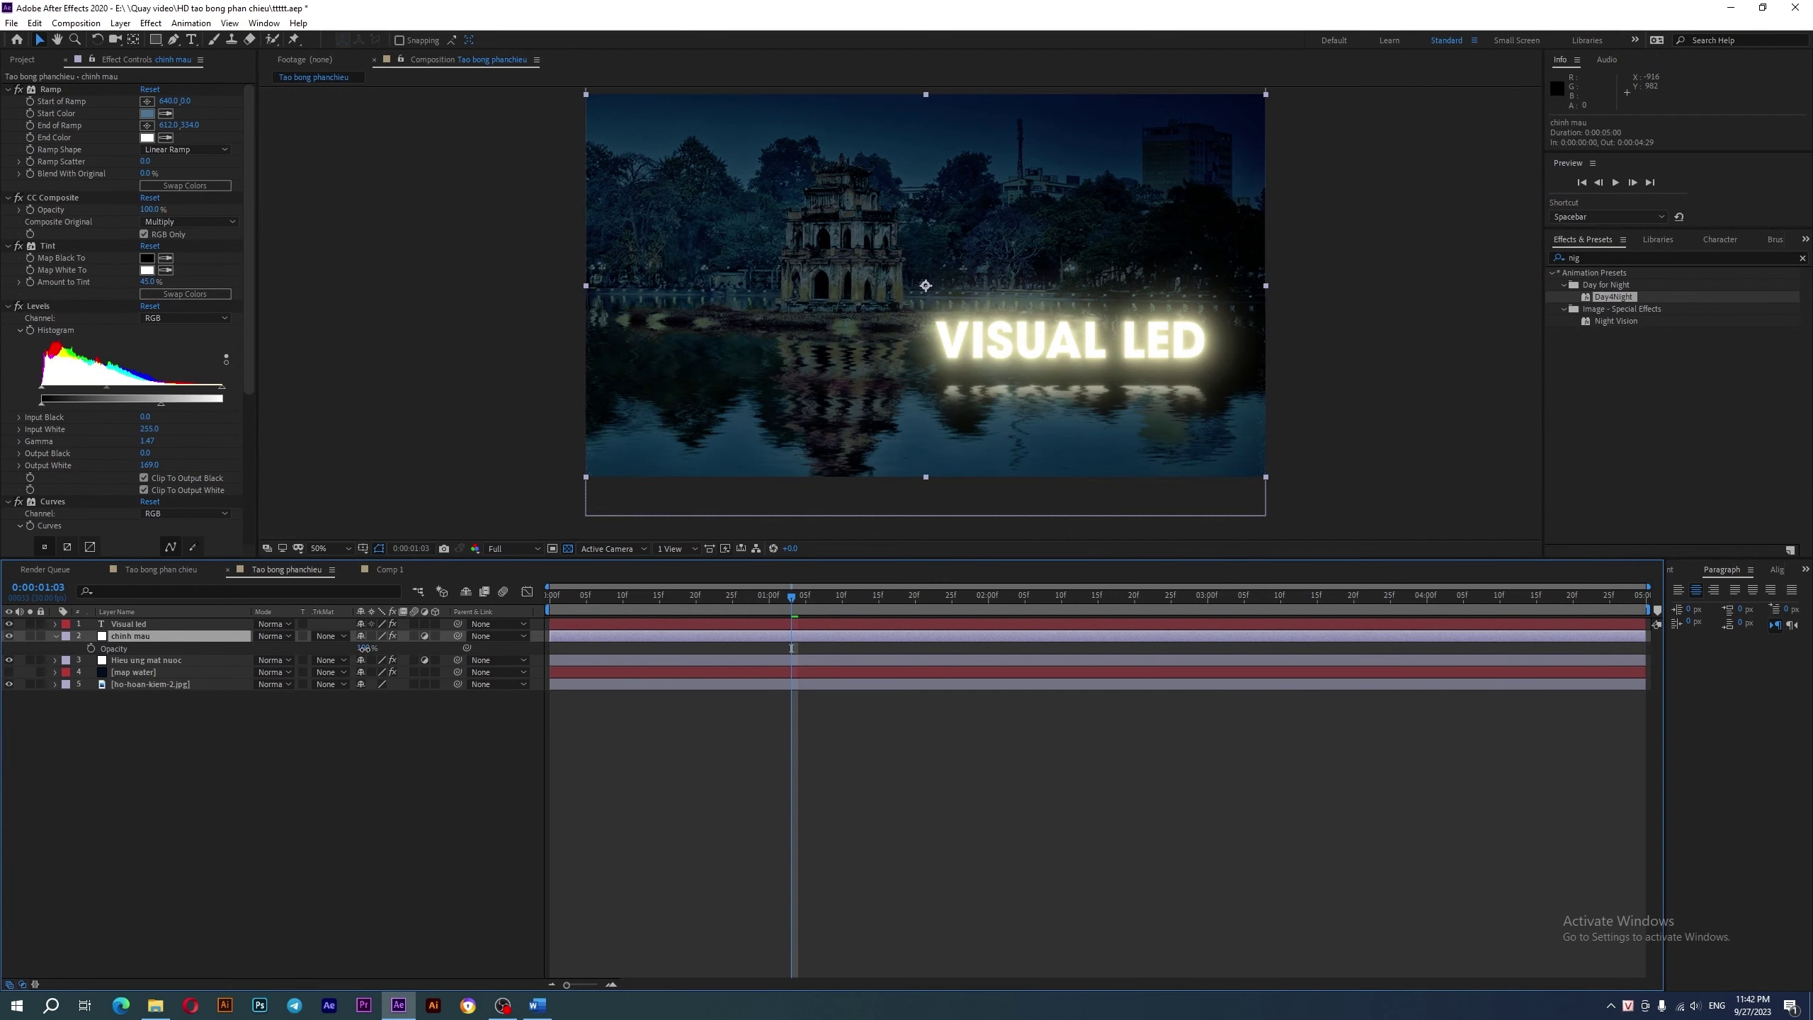
pyautogui.moveTo(364, 648); pyautogui.dragTo(347, 653)
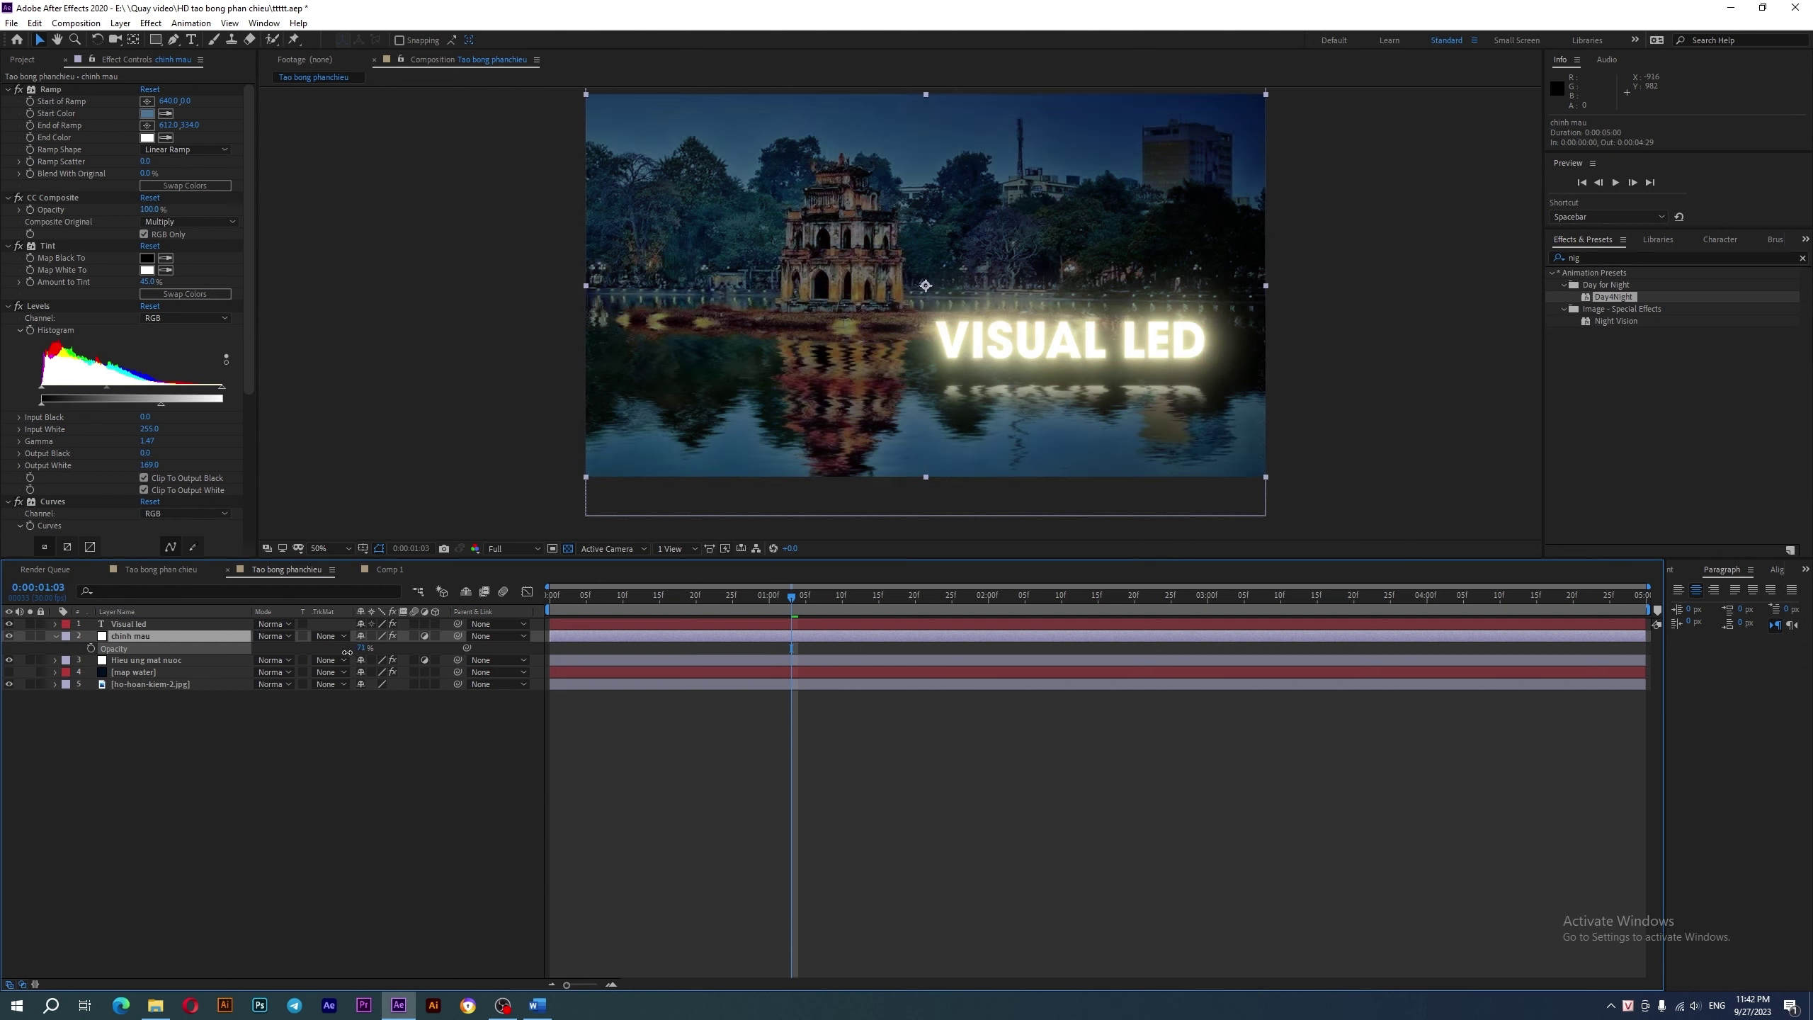
pyautogui.moveTo(347, 652); pyautogui.dragTo(359, 659)
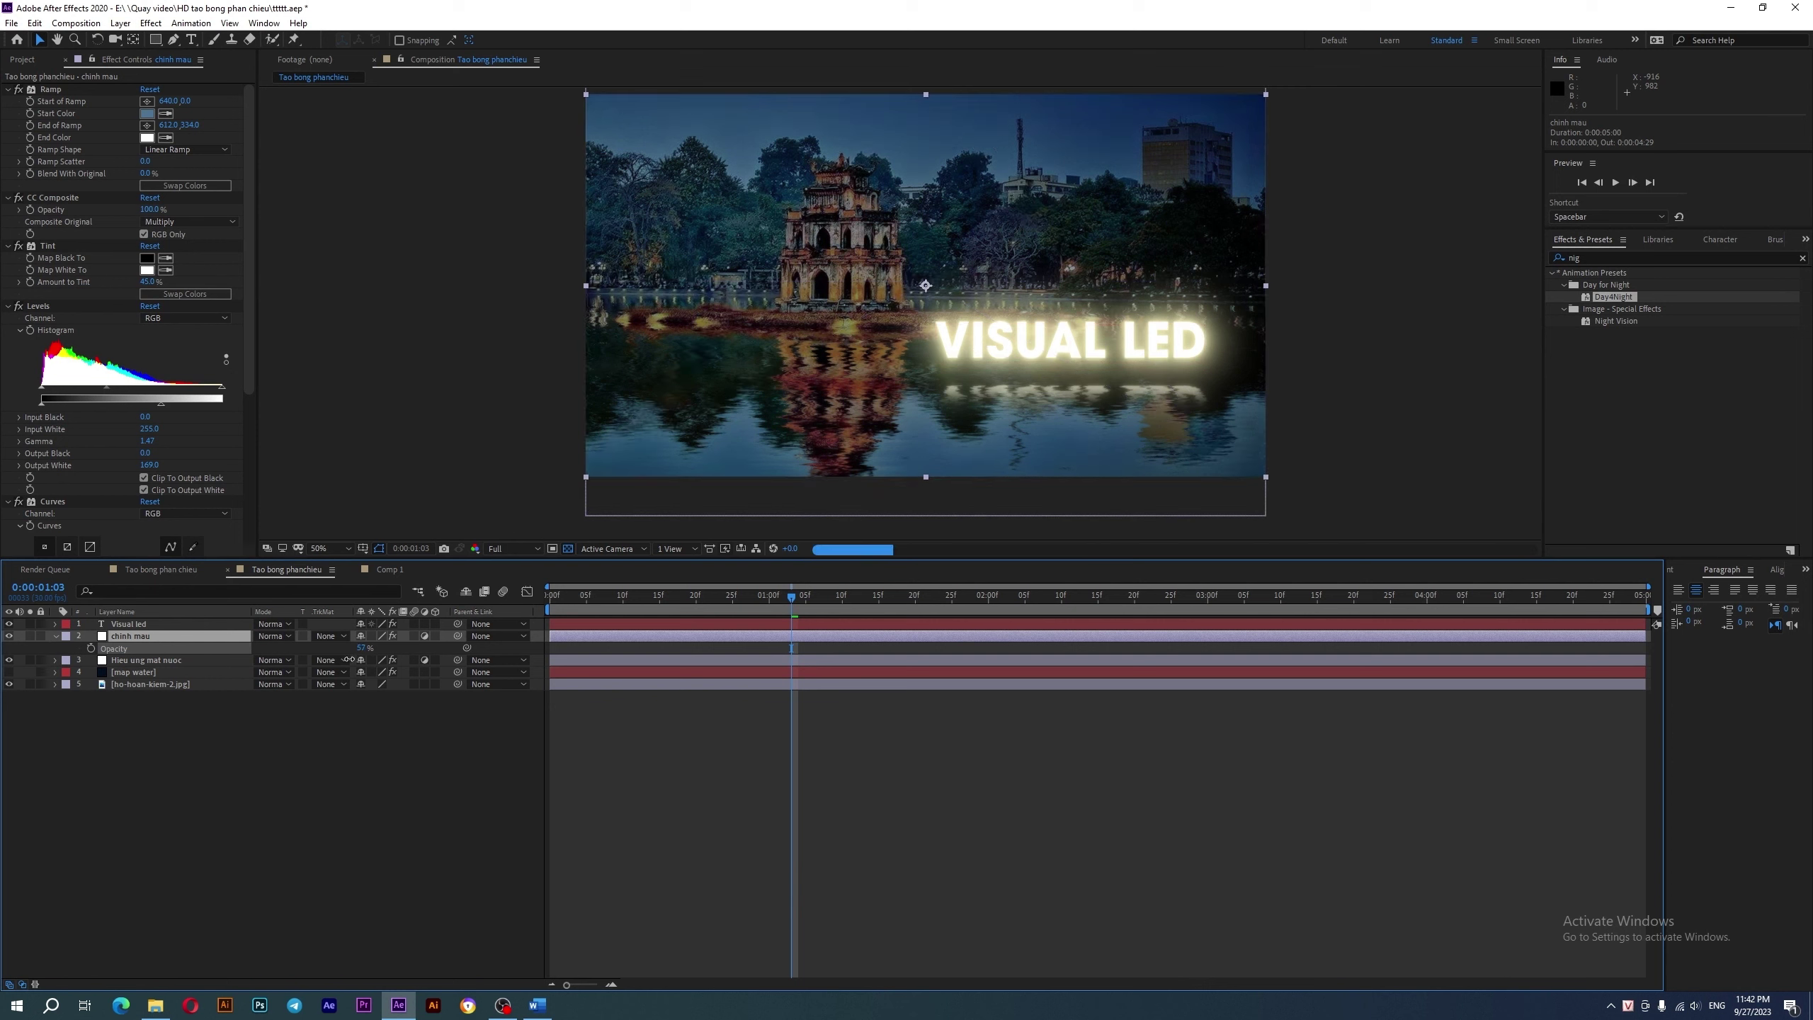
# - Set the Day4Night Ramp Start Color to deeper blue 20547E
pyautogui.hotkey('ctrl', 'shift', 'a')
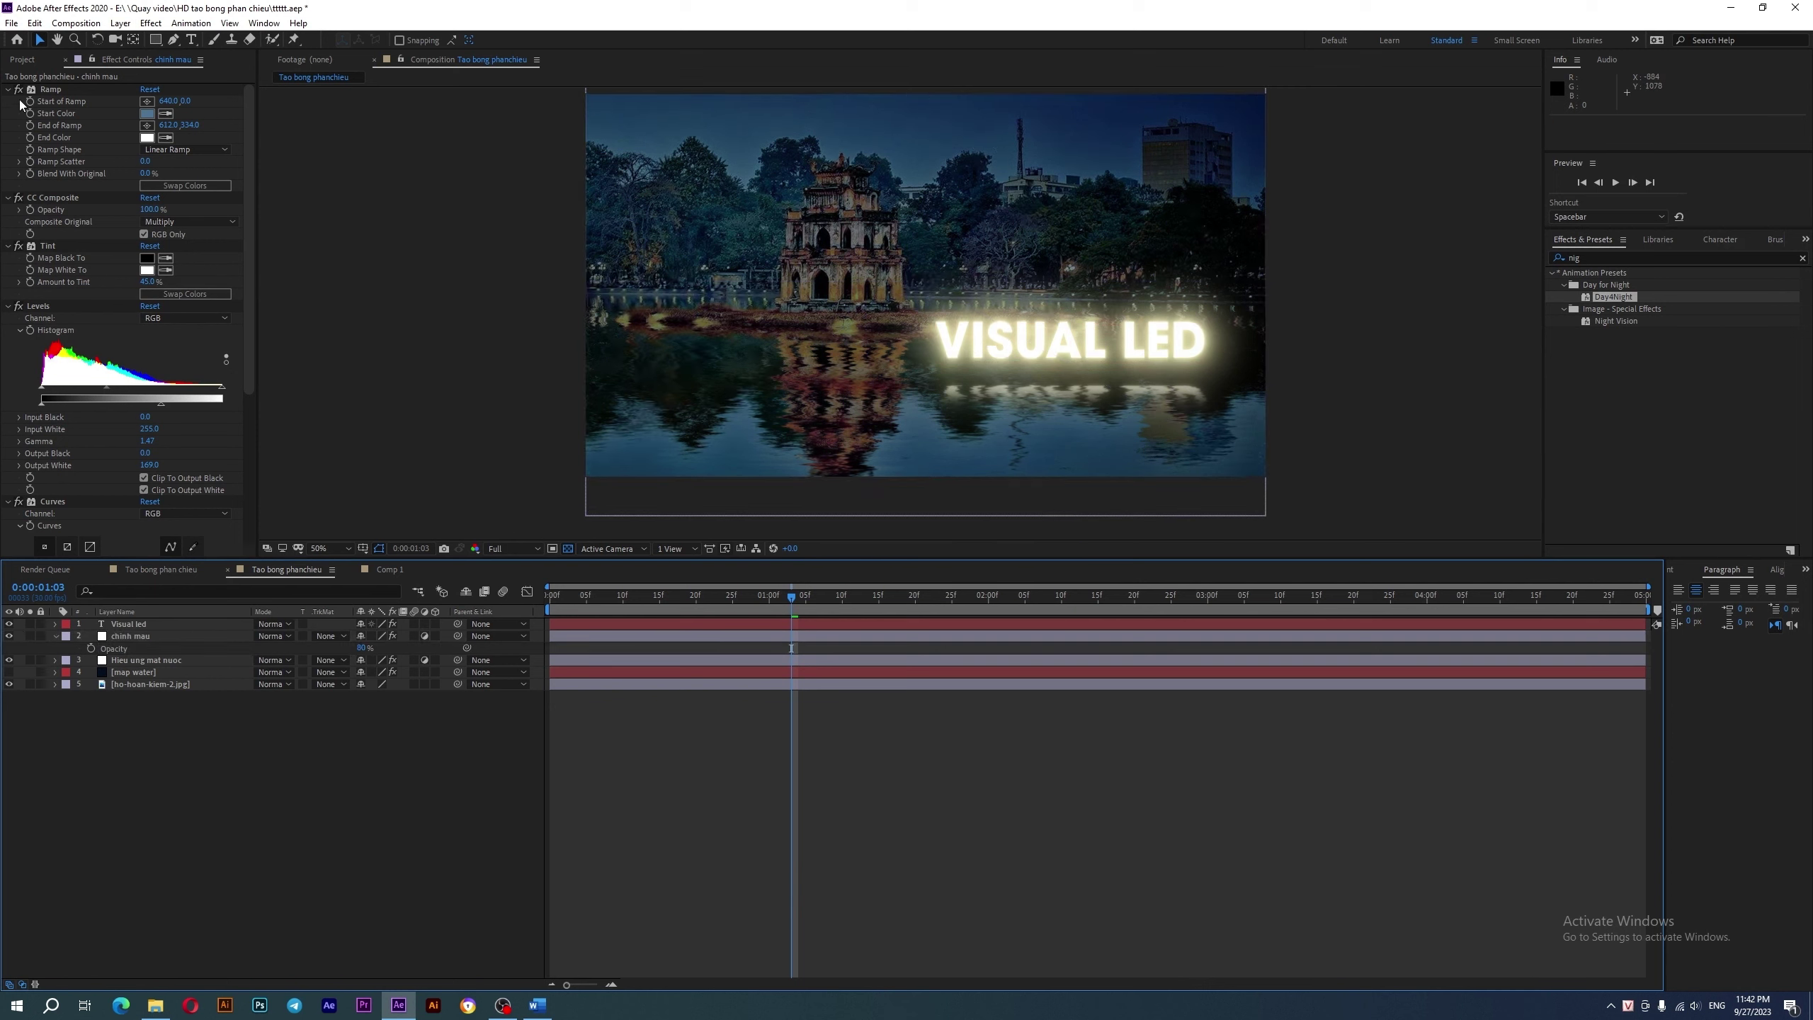
pyautogui.click(147, 113)
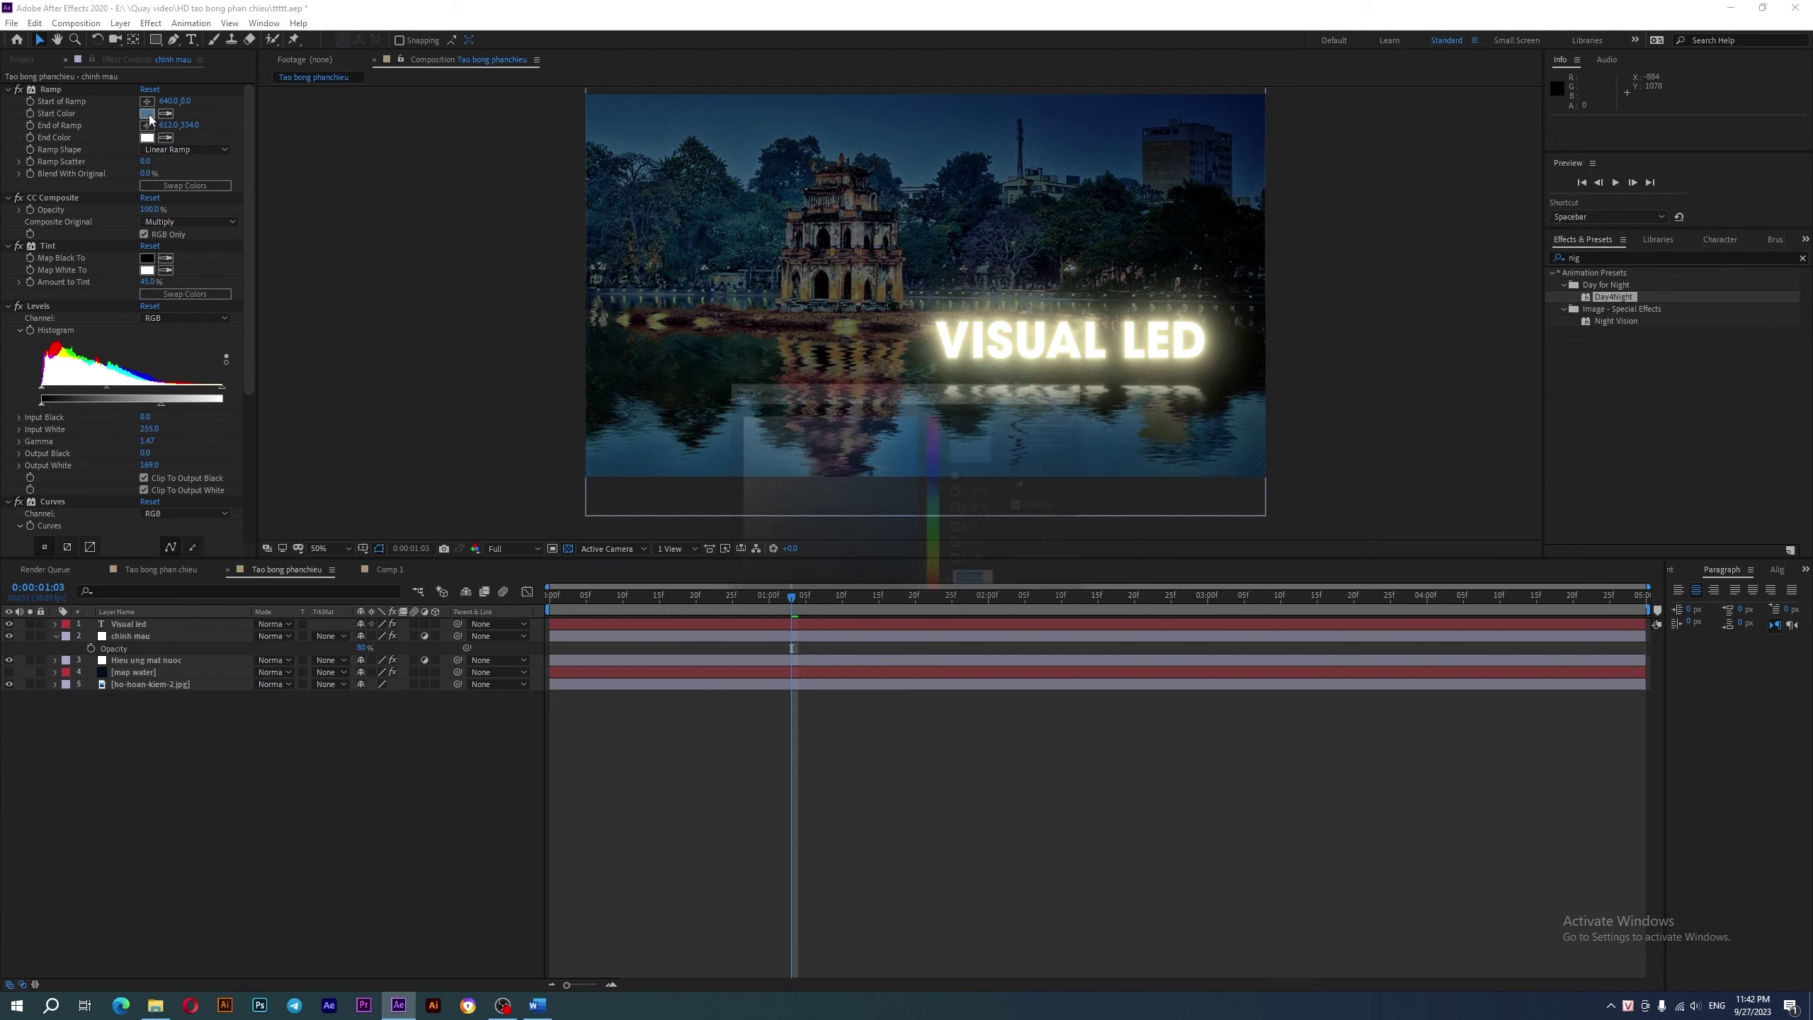
pyautogui.click(872, 505)
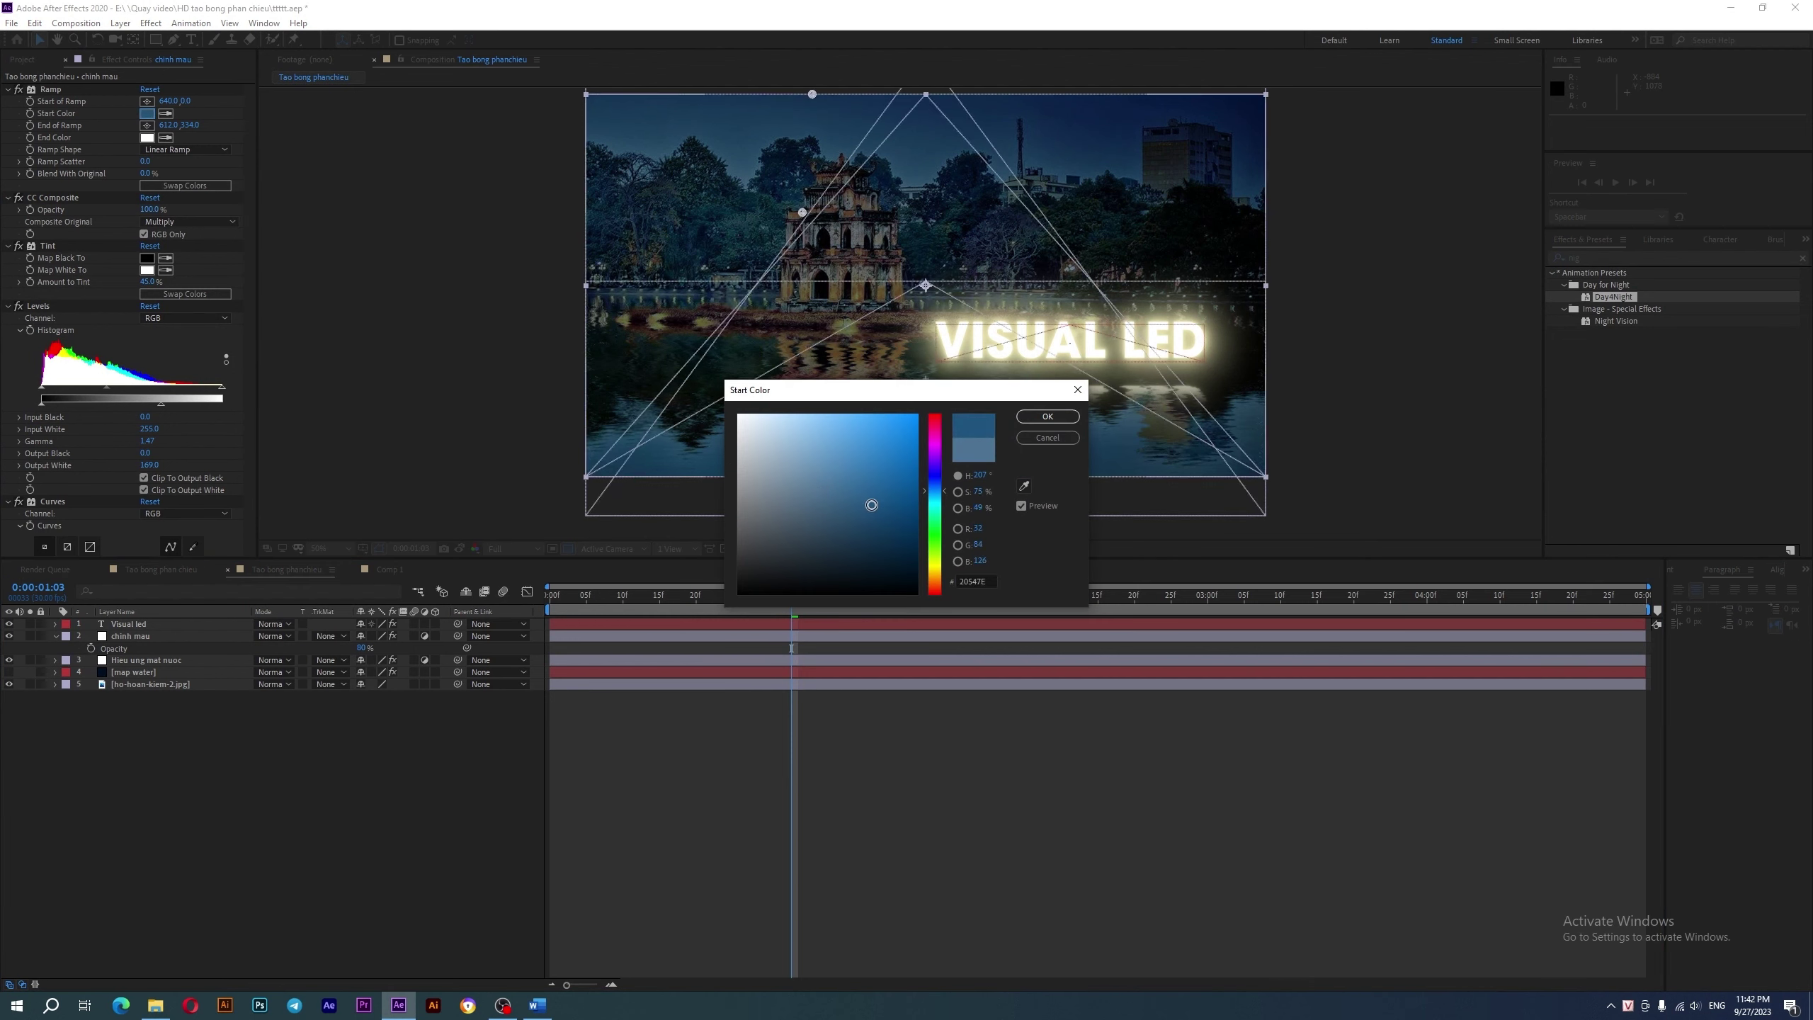